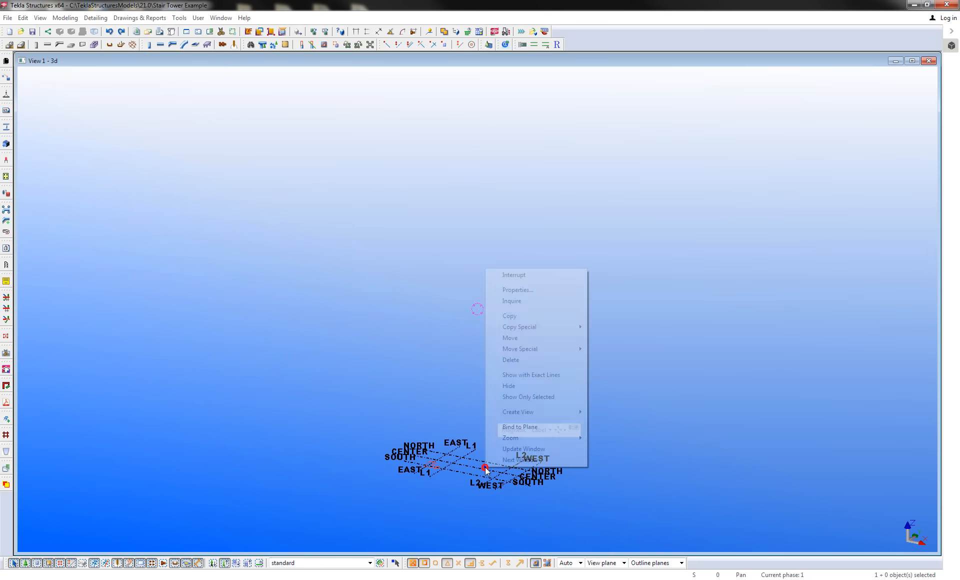
- Create plan and elevation views along all grid lines using the standard settings
mouse_move(558, 413)
click(614, 423)
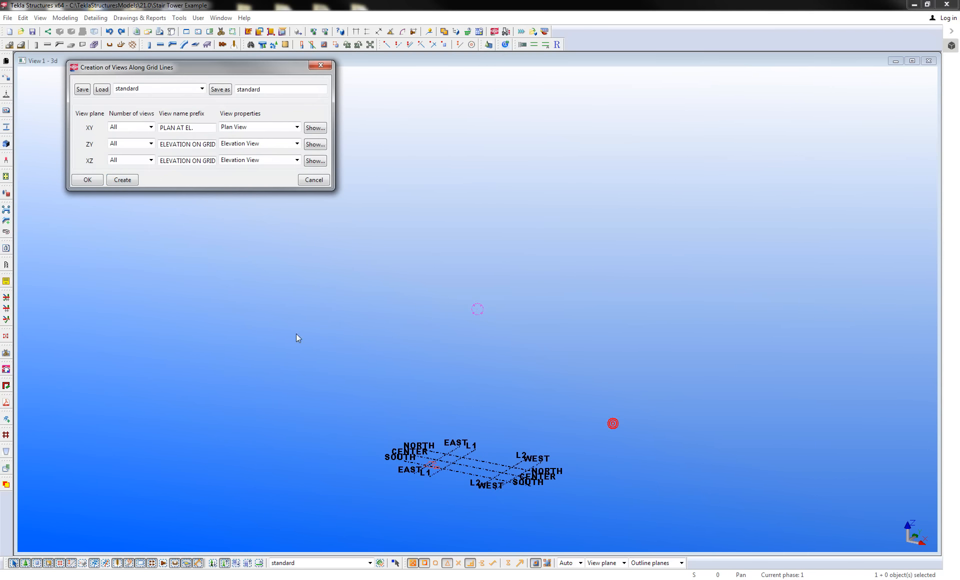
click(122, 179)
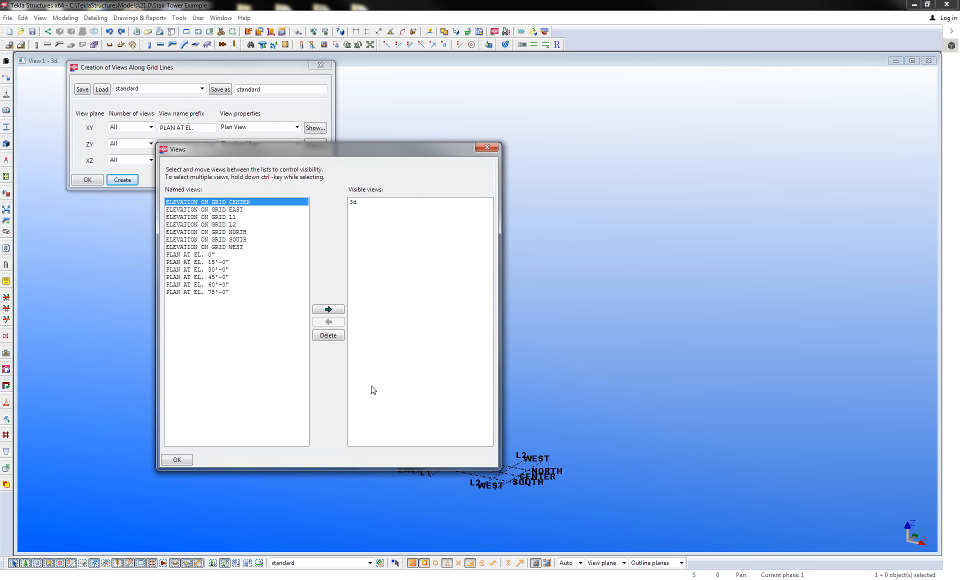
- Display the ELEVATION ON GRID CENTER view and tile it side by side with the 3D view
double_click(227, 203)
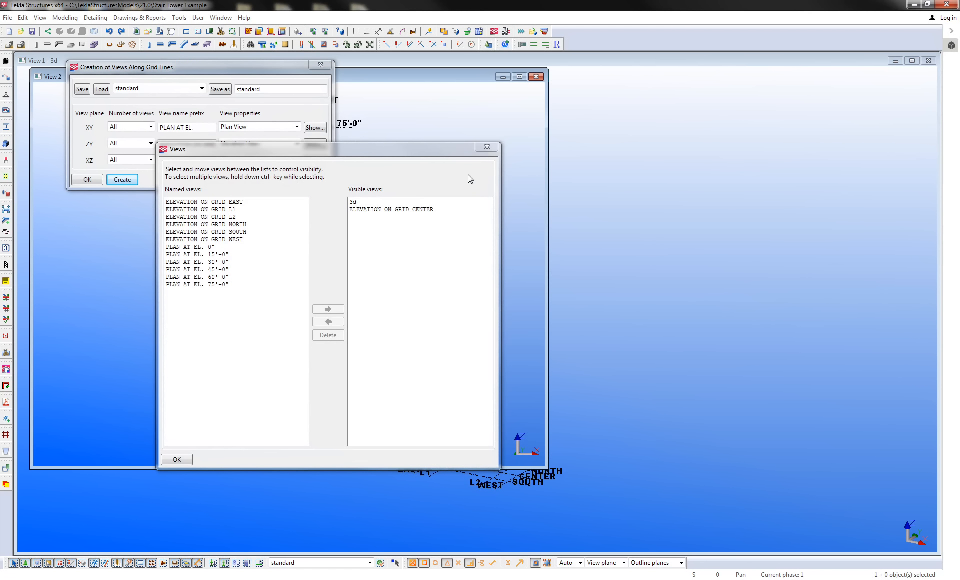
click(487, 147)
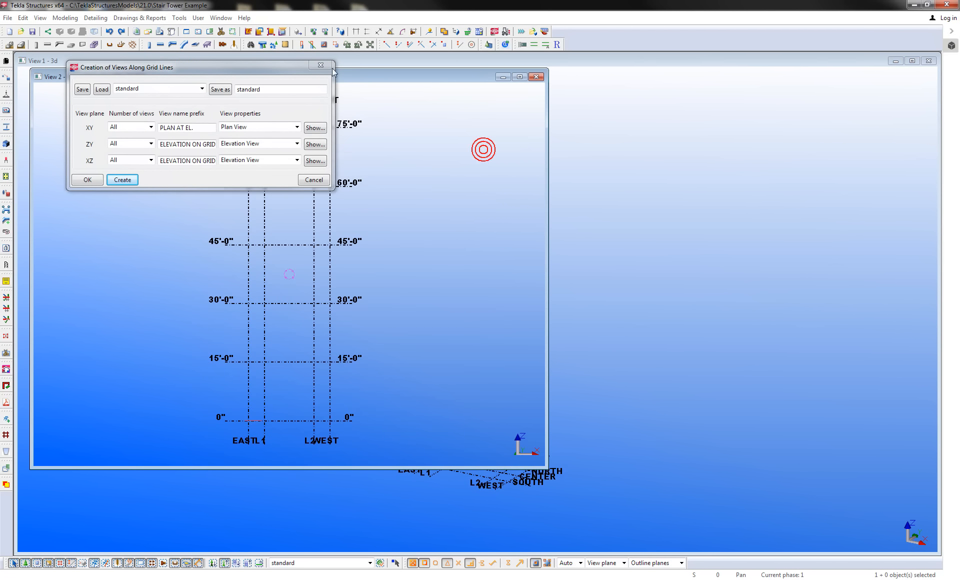
click(422, 203)
key(ctrl+shift+t)
middle_drag(257, 322, 268, 312)
scroll(268, 311, up, 2)
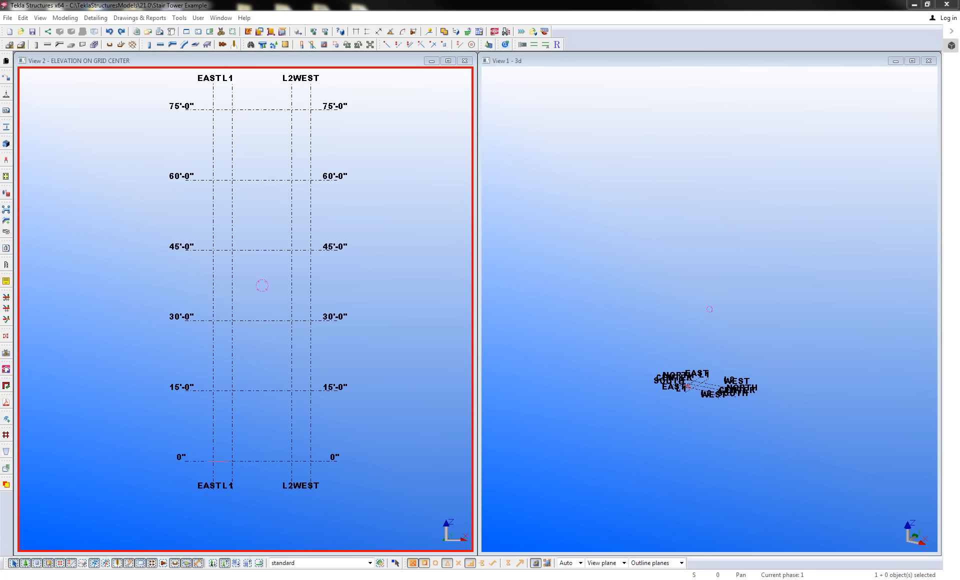
scroll(242, 414, up, 3)
middle_drag(242, 415, 218, 233)
scroll(270, 235, up, 2)
scroll(238, 232, up, 1)
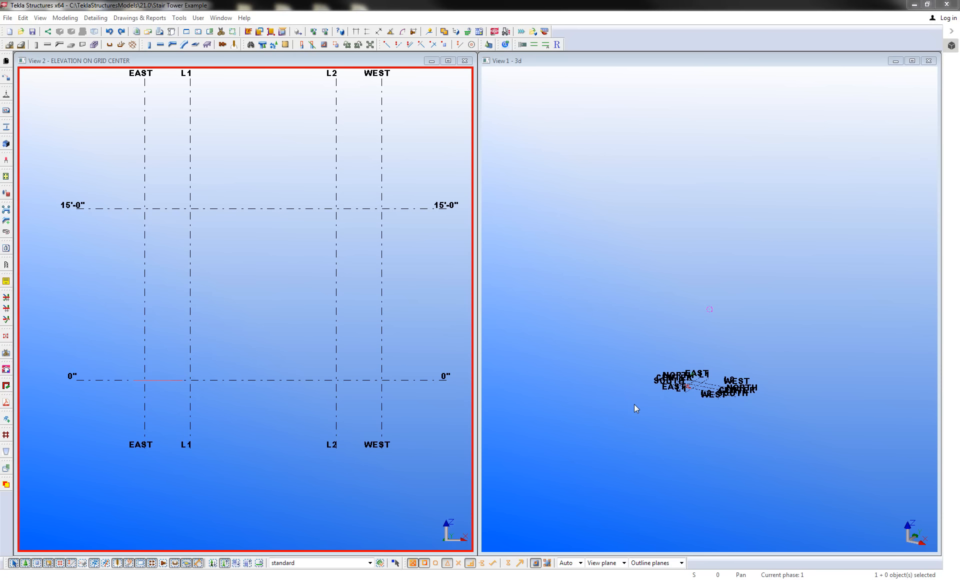
- Load the Plan View properties for the new basic view and name it PLAN AT EL. 6'-11
double_click(186, 32)
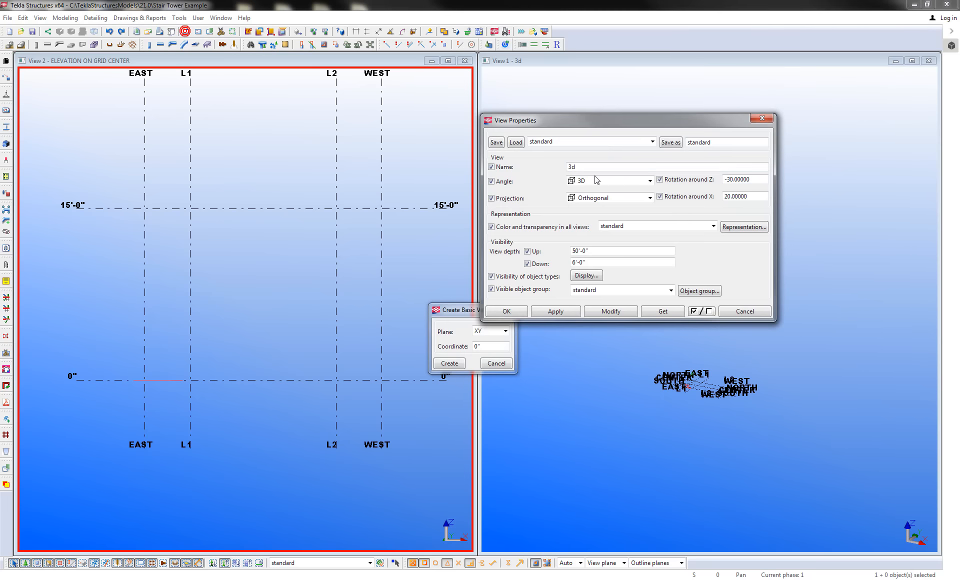
click(597, 146)
click(576, 195)
click(515, 143)
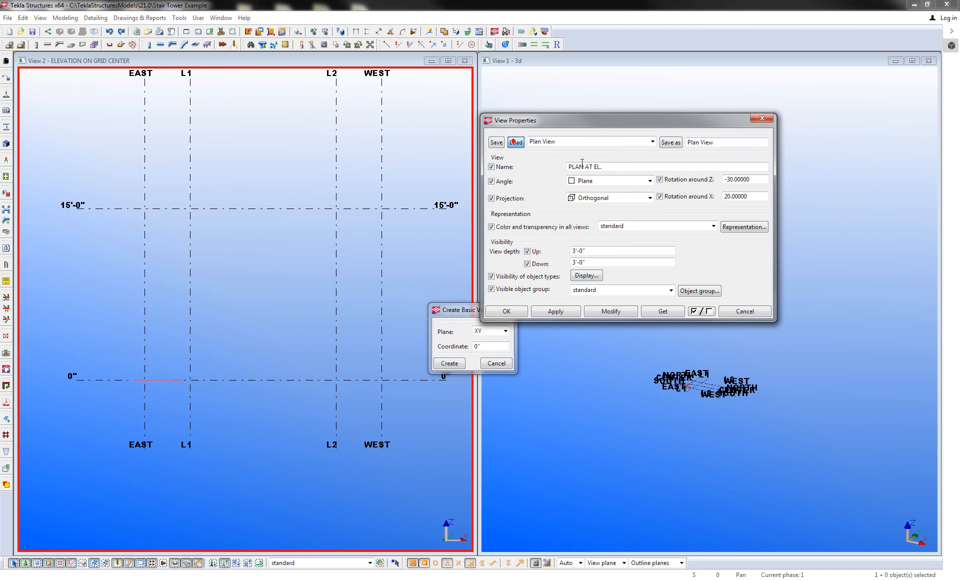
click(620, 169)
text(6'-)
click(512, 312)
- Create the basic view on the XY plane at coordinate 6'-11" and place its window over the tiled views
drag(495, 347, 390, 335)
text(6'-11")
click(446, 363)
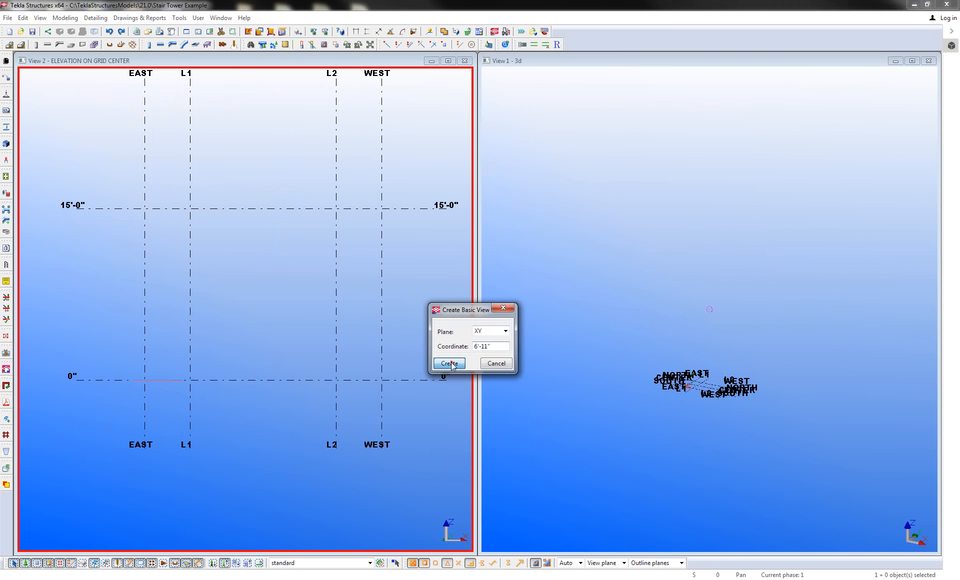
click(497, 364)
drag(127, 89, 370, 88)
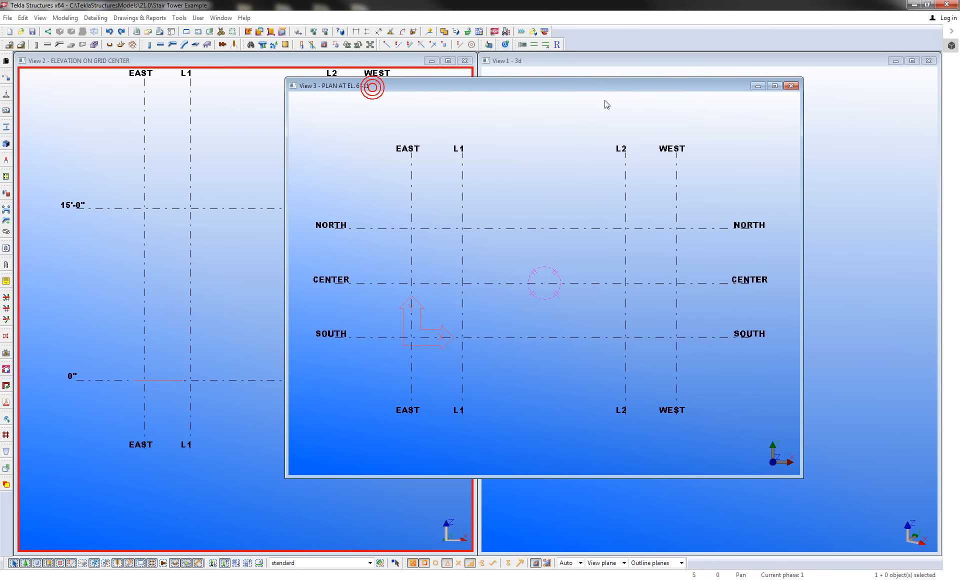
- Load the Channel beam settings and select the C12X20.7 profile
double_click(160, 44)
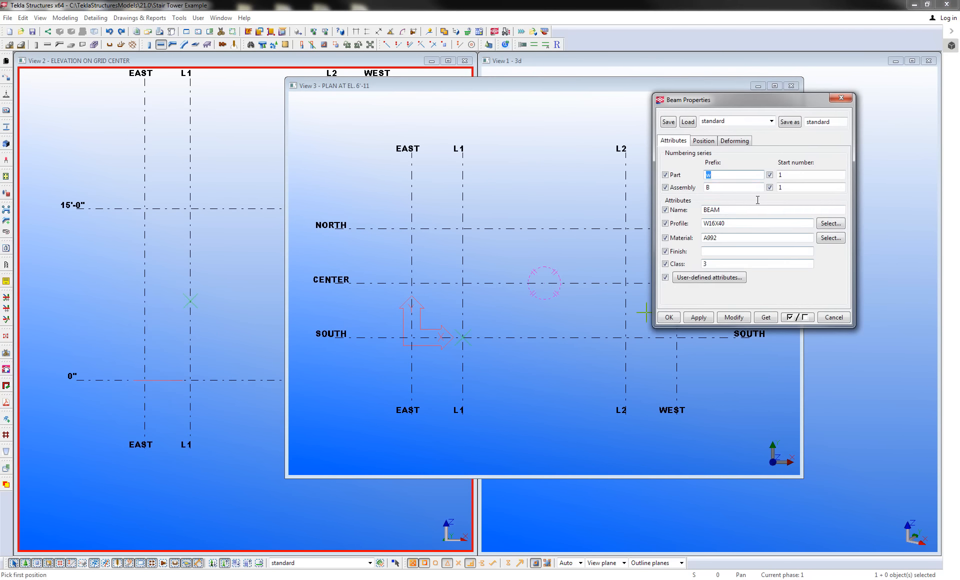
click(744, 122)
click(720, 190)
click(688, 121)
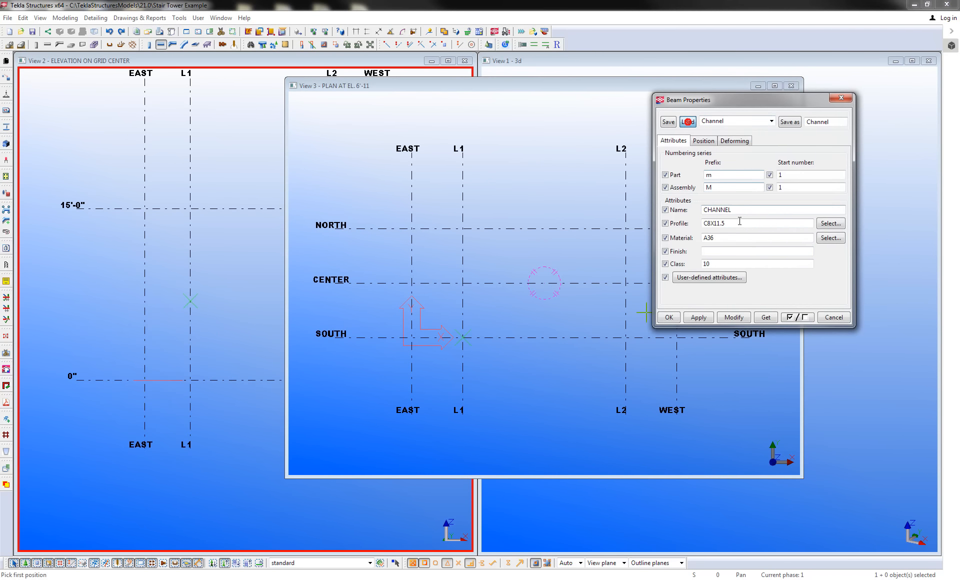
click(830, 223)
double_click(483, 278)
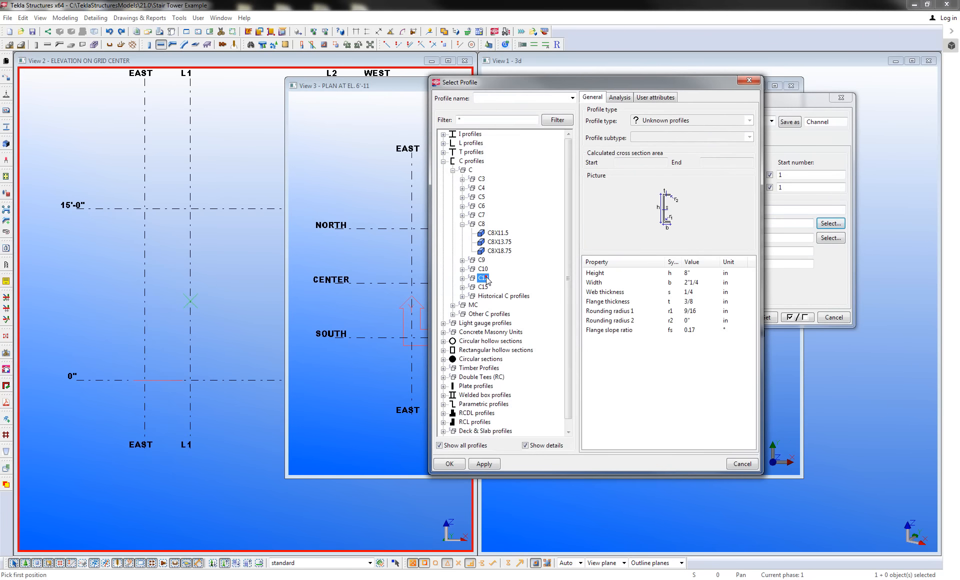
double_click(495, 286)
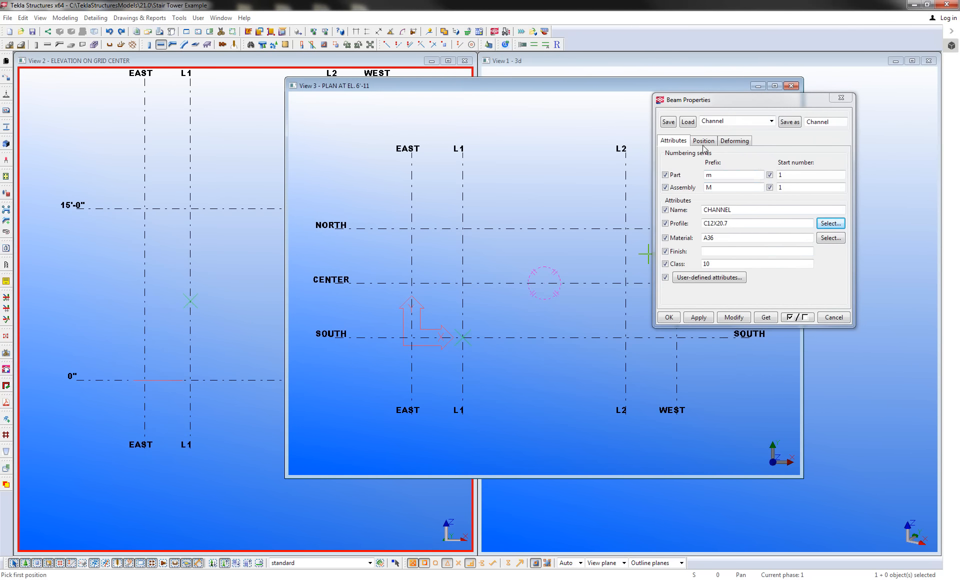
- Set the channel's depth position to Behind with a 4" offset and apply it
drag(720, 100, 784, 106)
click(766, 147)
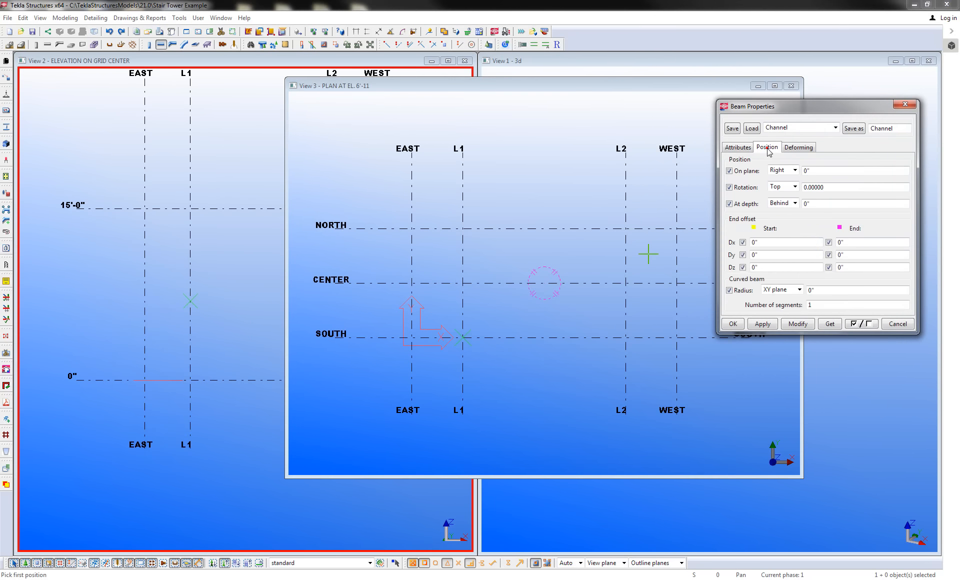
double_click(806, 204)
text(4)
click(768, 326)
- Place channels along grid L2 from SOUTH to NORTH and along grid WEST from NORTH to SOUTH
click(625, 338)
click(628, 228)
scroll(598, 258, up, 2)
middle_drag(598, 258, 514, 250)
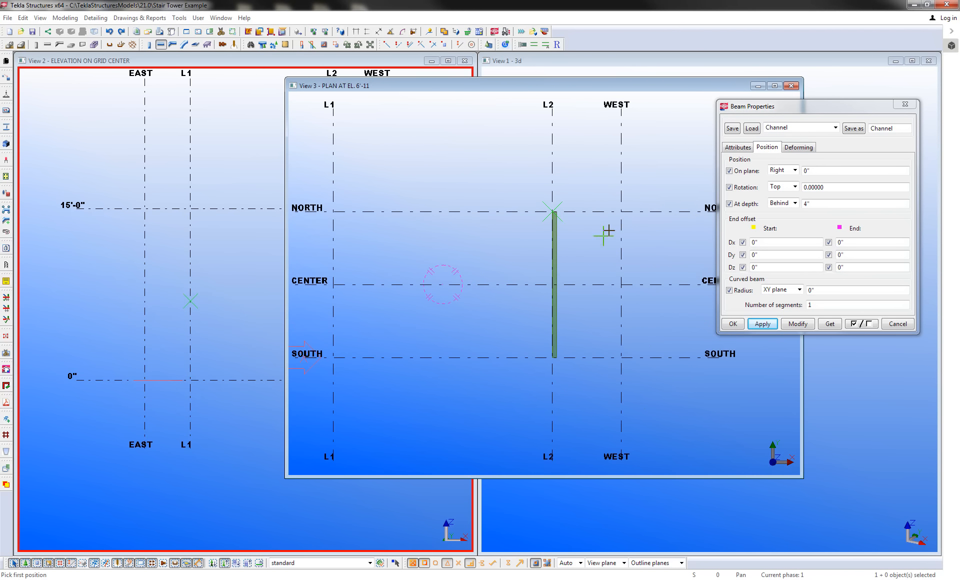
click(622, 211)
click(622, 358)
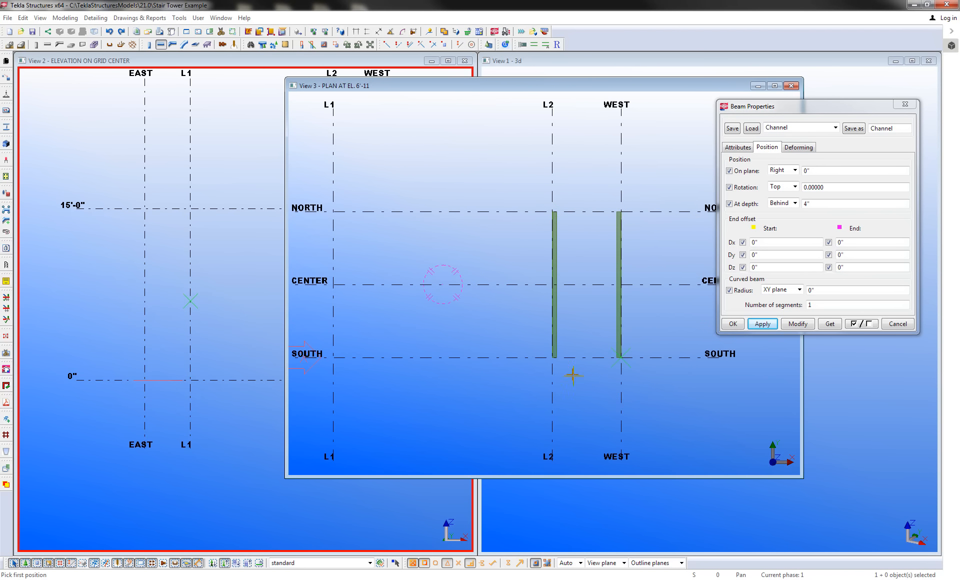
- Place channels along grid SOUTH from WEST to L2 and along grid NORTH from L2 to WEST
scroll(572, 355, up, 4)
click(673, 367)
click(531, 367)
middle_drag(609, 264, 594, 406)
click(516, 205)
click(660, 205)
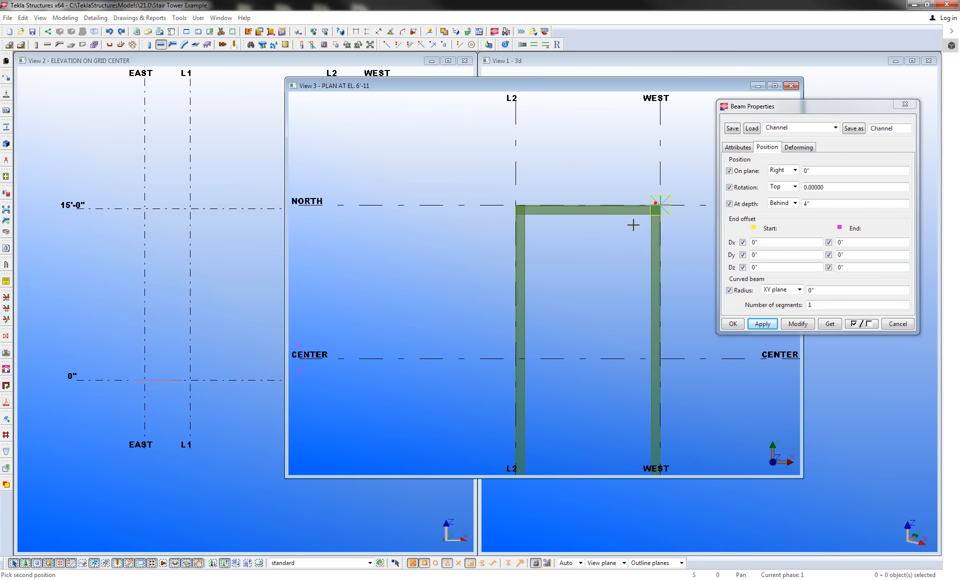
scroll(605, 286, down, 2)
click(734, 323)
- Check the landing channels in the elevation and plan views, and close the PLAN AT EL. 6'-11 view
click(272, 256)
scroll(326, 307, up, 5)
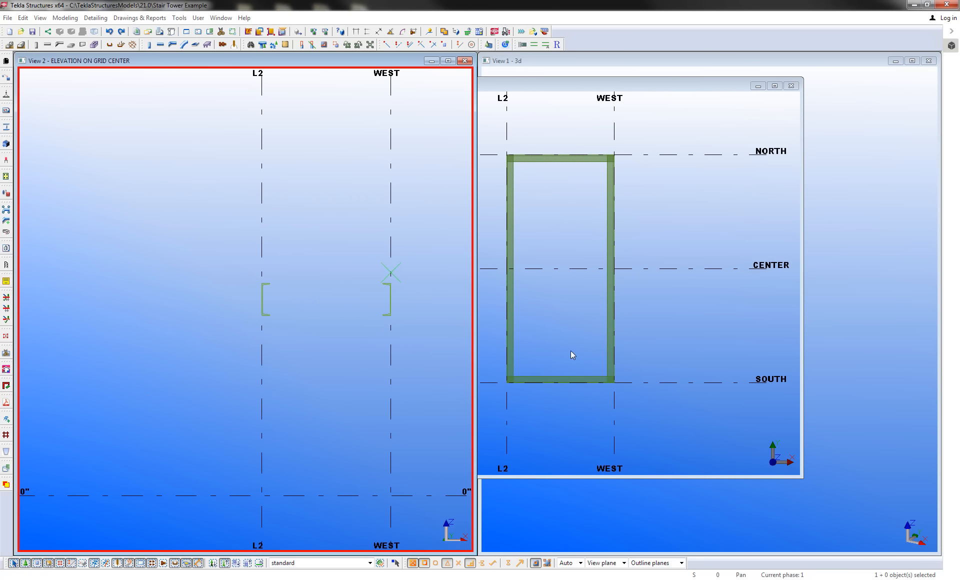
middle_drag(567, 286, 594, 276)
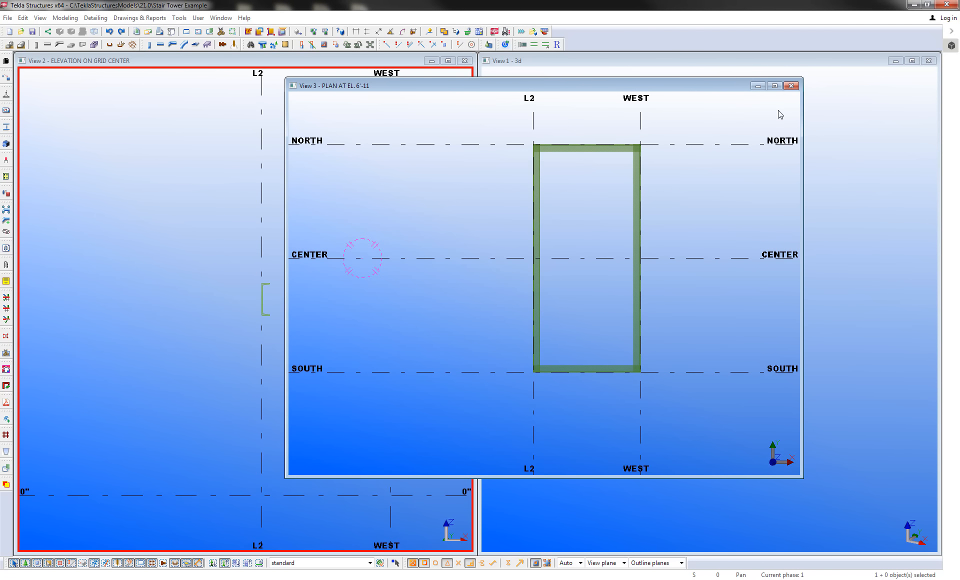
click(791, 87)
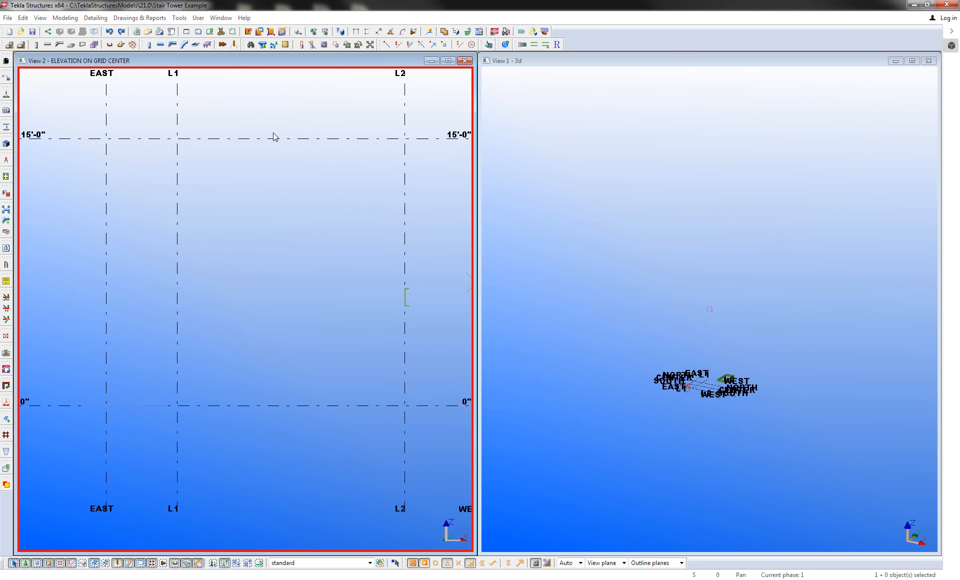
- Start the Z pan (S74) component from the Stairs and Railings group and open its properties
click(250, 44)
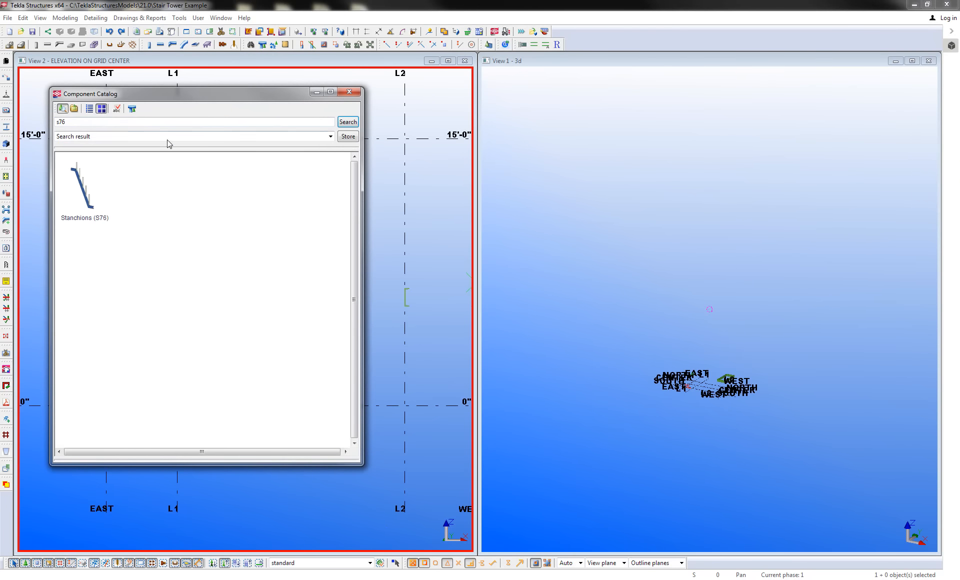
click(166, 137)
click(113, 266)
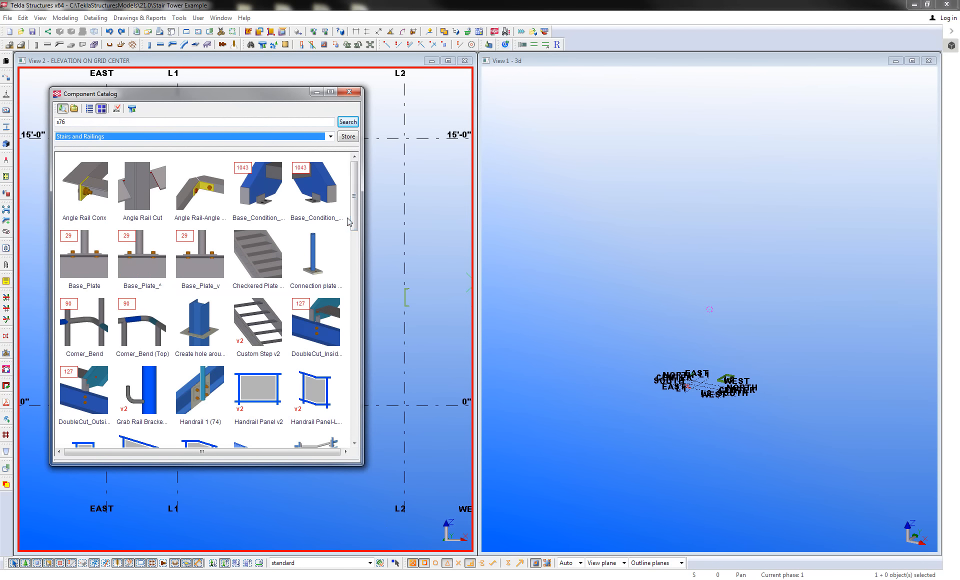
click(330, 258)
scroll(330, 276, down, 1)
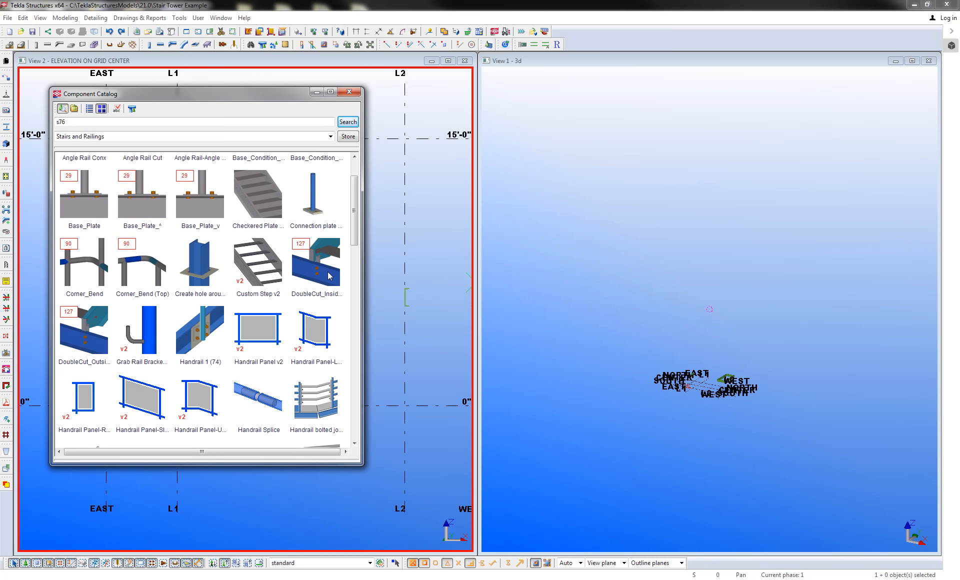
scroll(330, 276, down, 4)
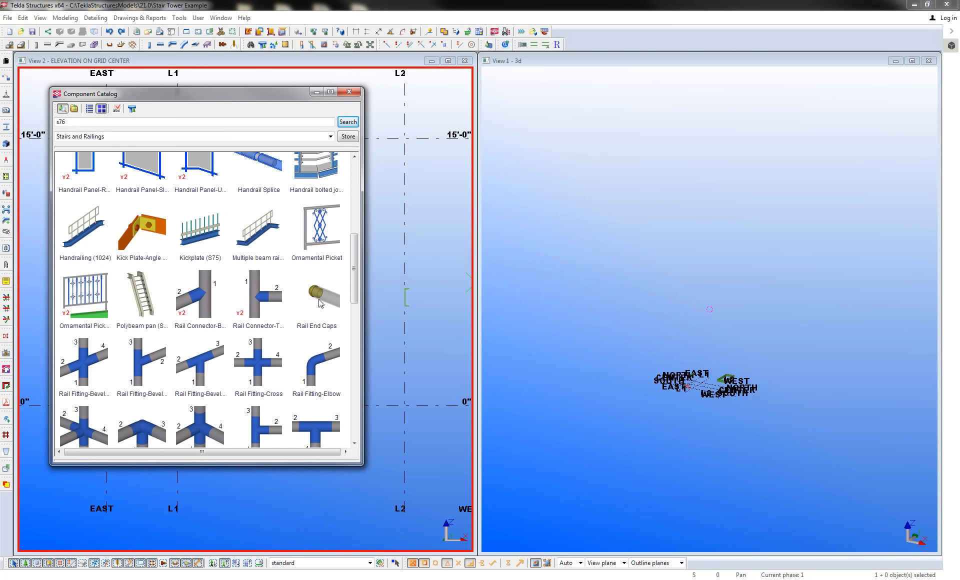
scroll(312, 308, down, 3)
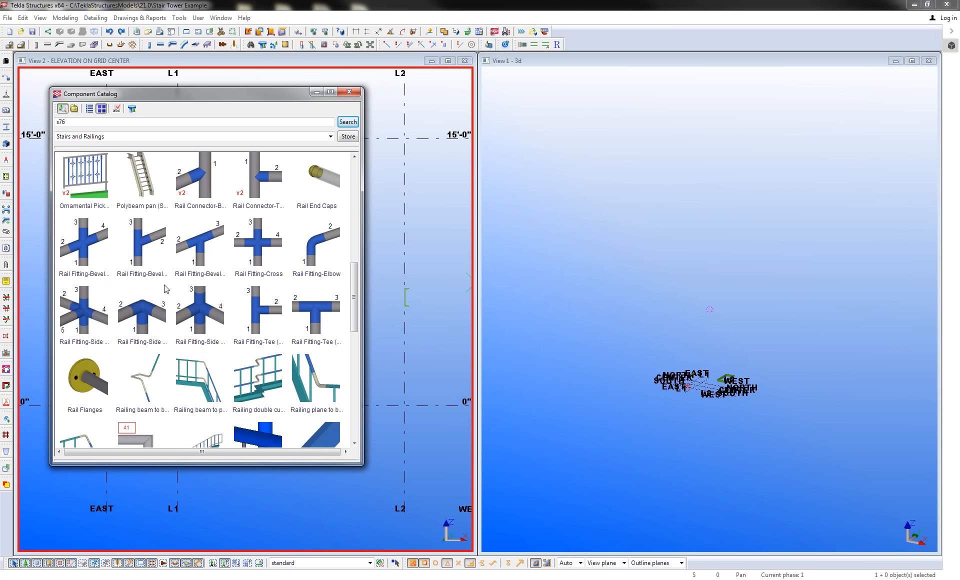
scroll(227, 327, down, 1)
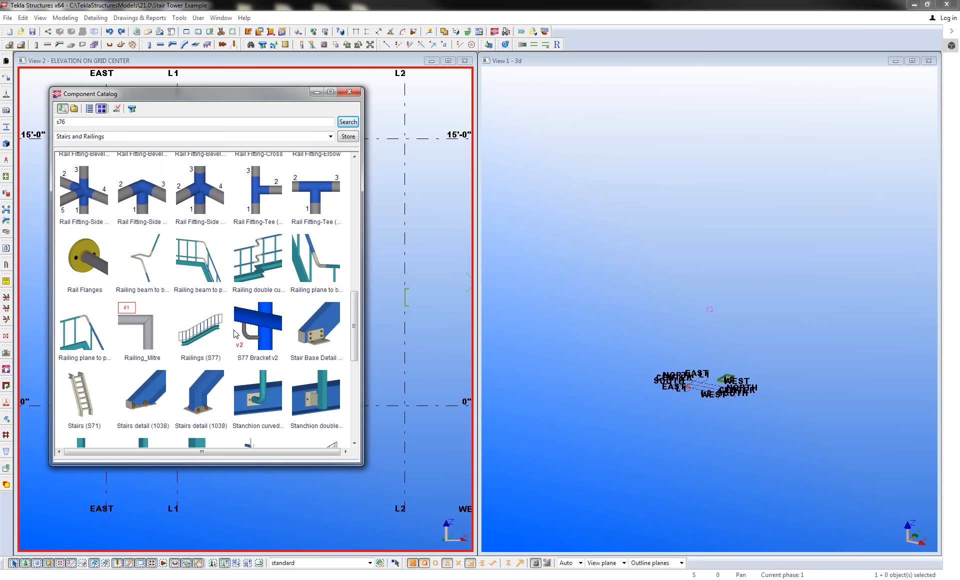
scroll(235, 334, down, 6)
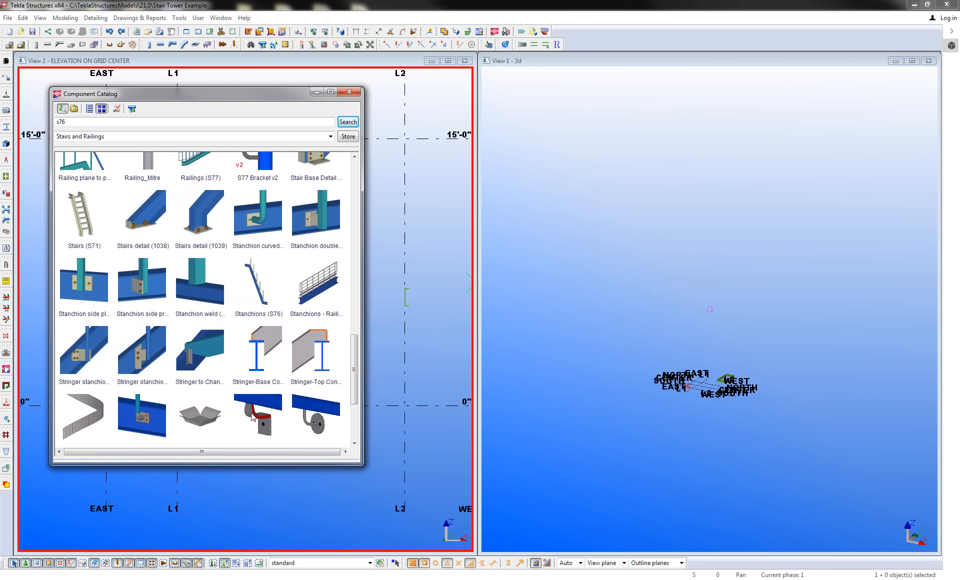
double_click(204, 421)
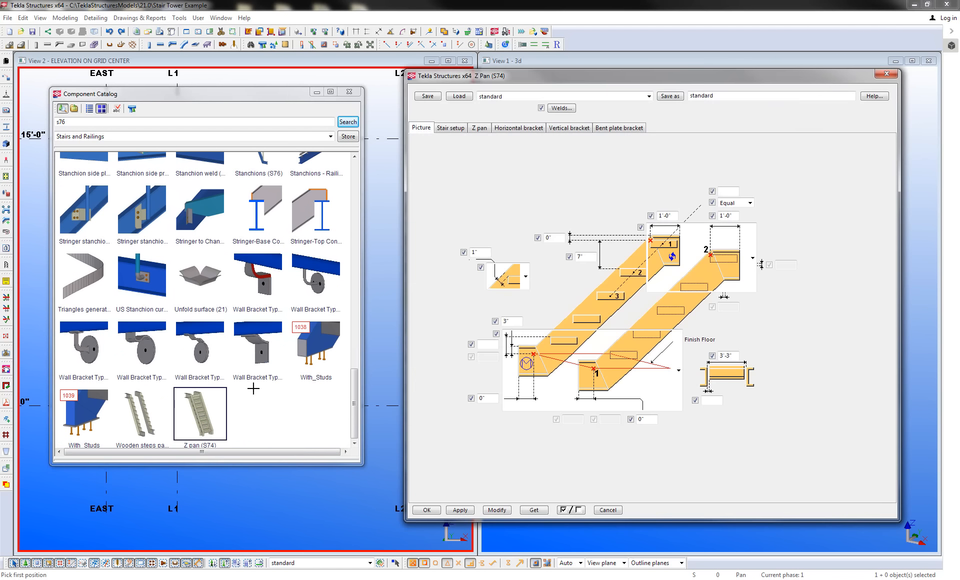
- Load the Stair_All settings into the Z pan stair properties
drag(456, 81, 555, 80)
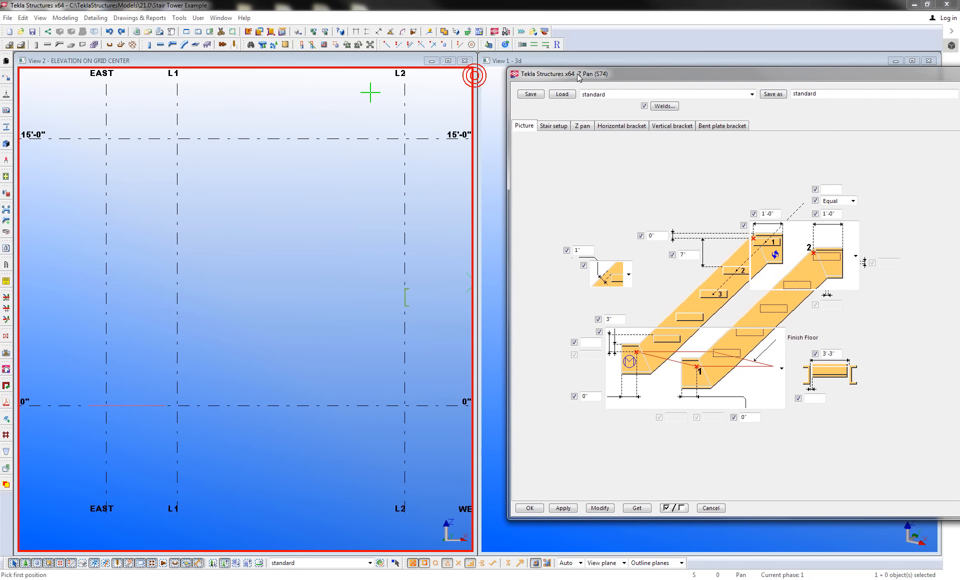
click(747, 94)
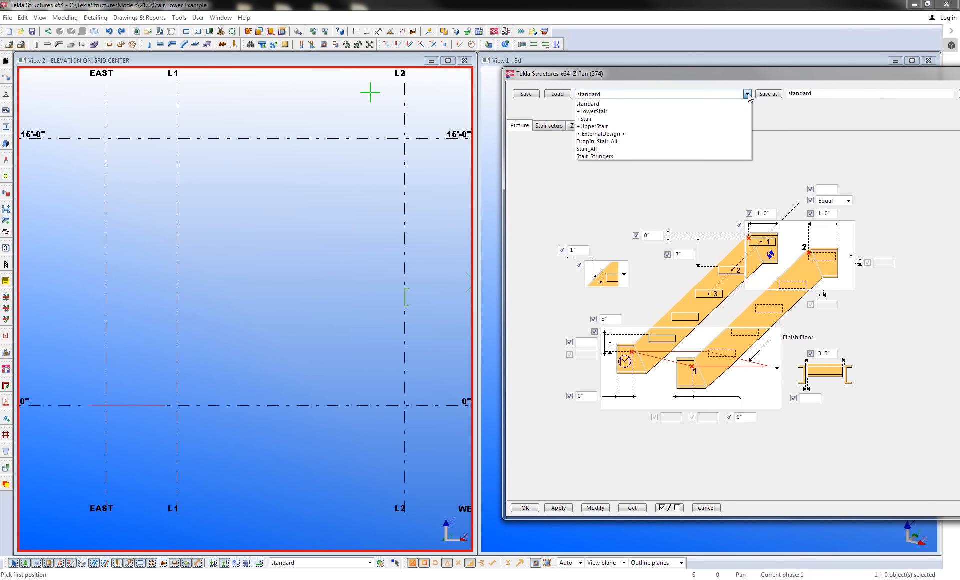
click(687, 149)
click(558, 94)
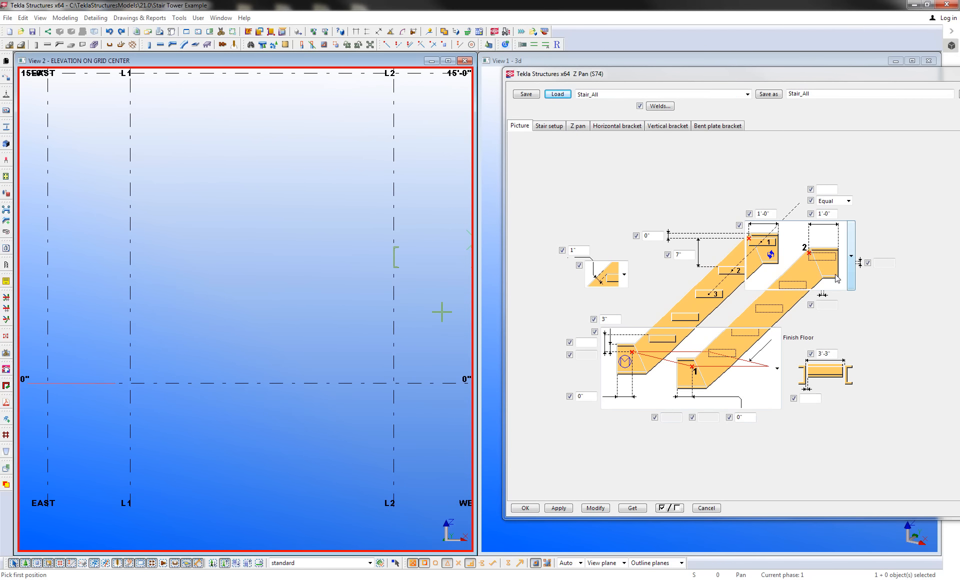
- Review the available bottom and top end condition options for the stair without changing them
click(778, 367)
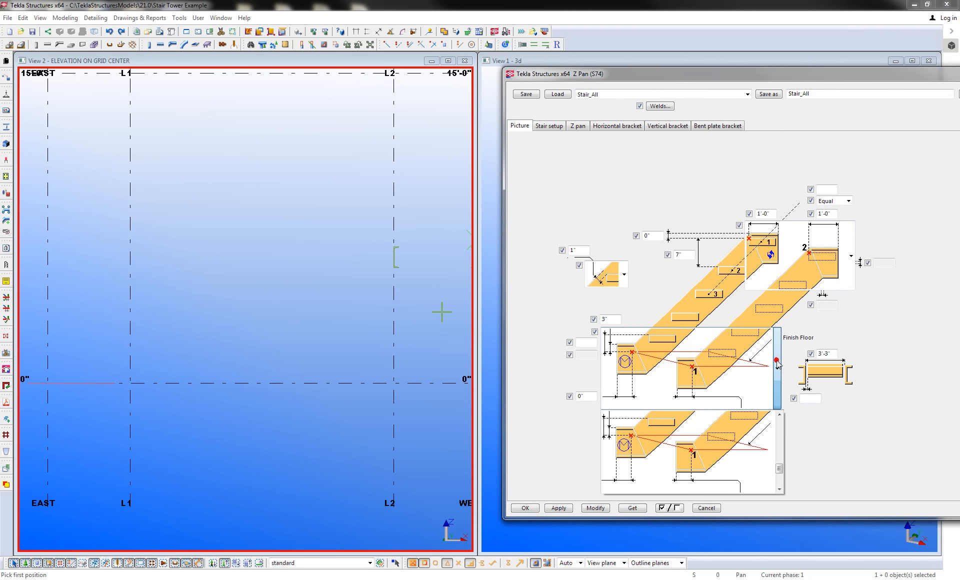
click(845, 289)
click(851, 280)
scroll(826, 352, down, 1)
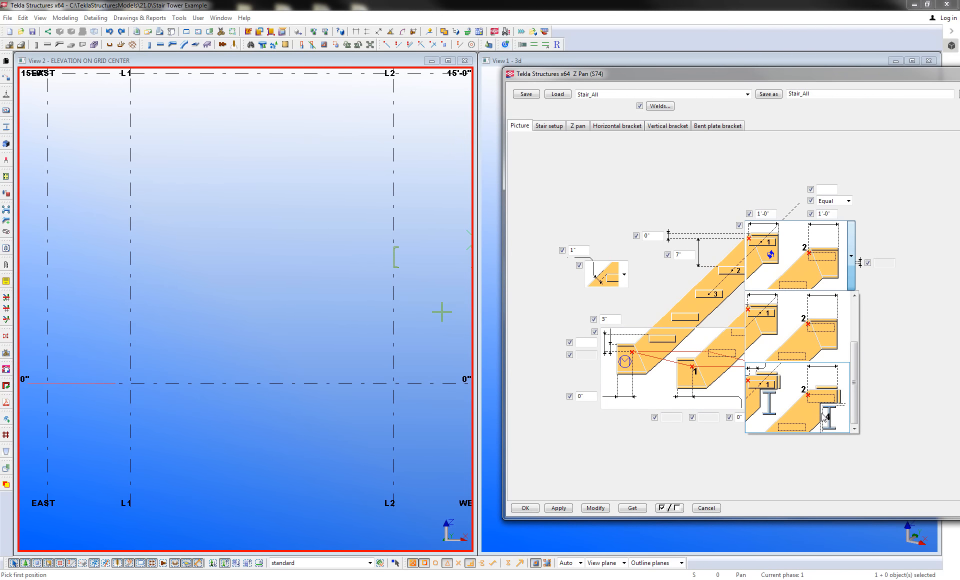
click(689, 379)
click(688, 378)
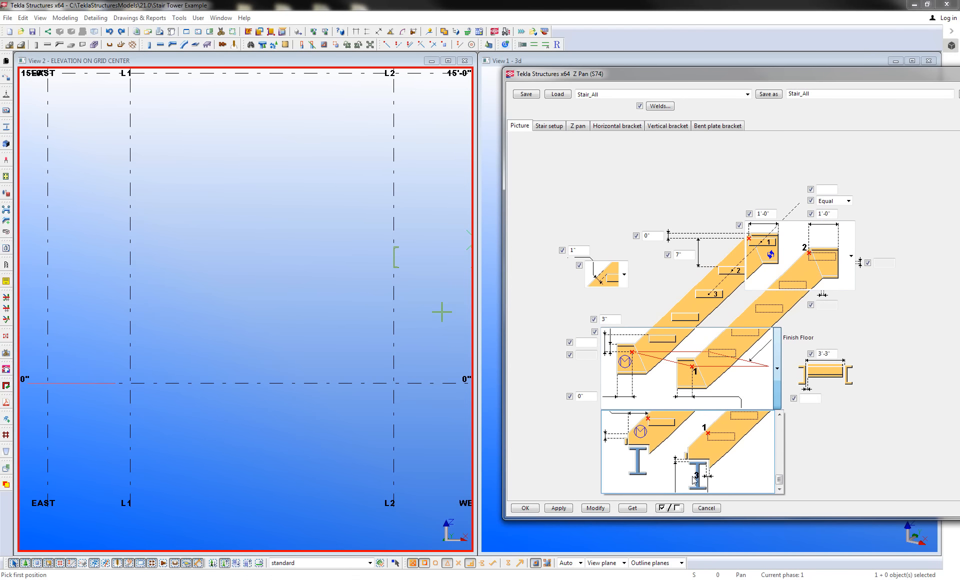
click(742, 382)
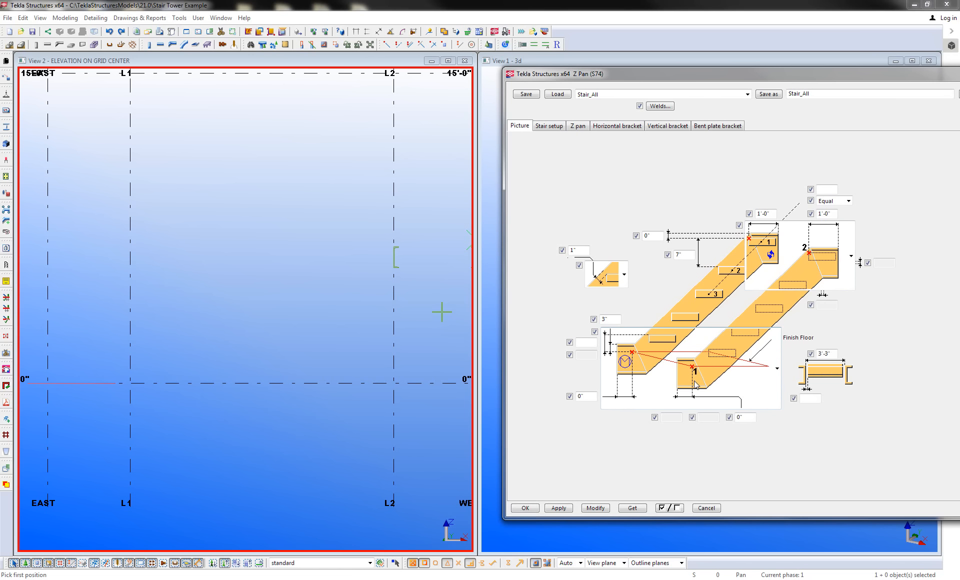
click(841, 267)
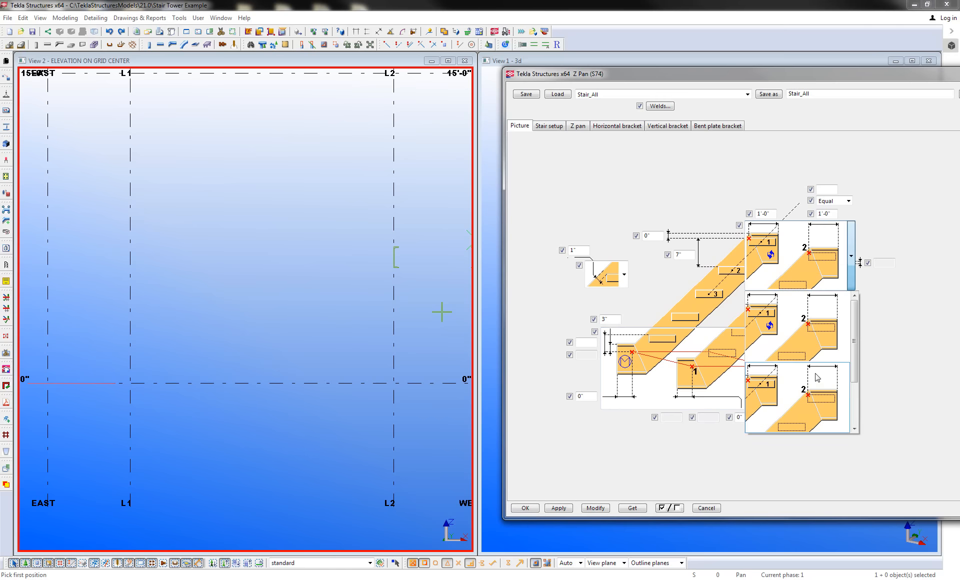
click(878, 324)
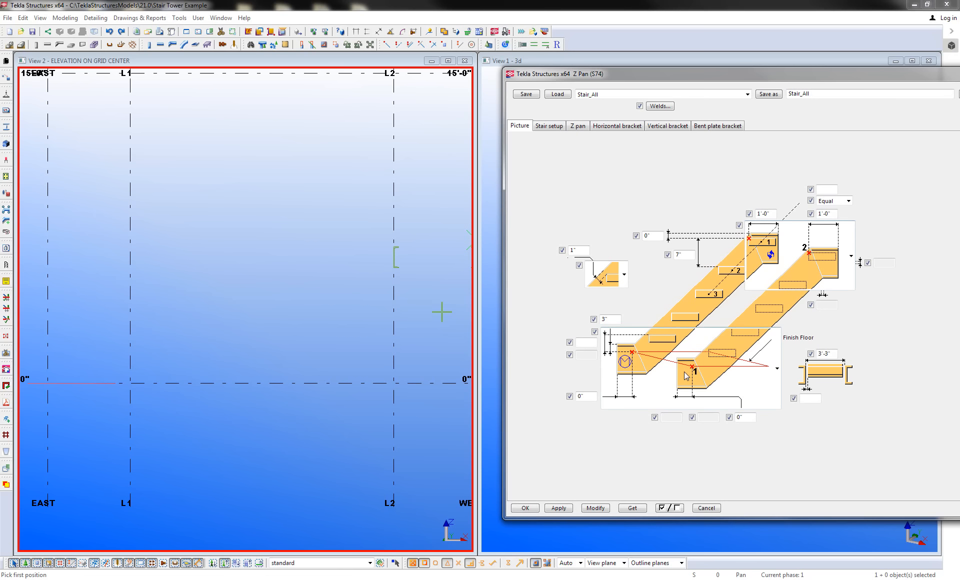
- Choose the beam-supported end condition for both the bottom and the top of the stair
click(747, 368)
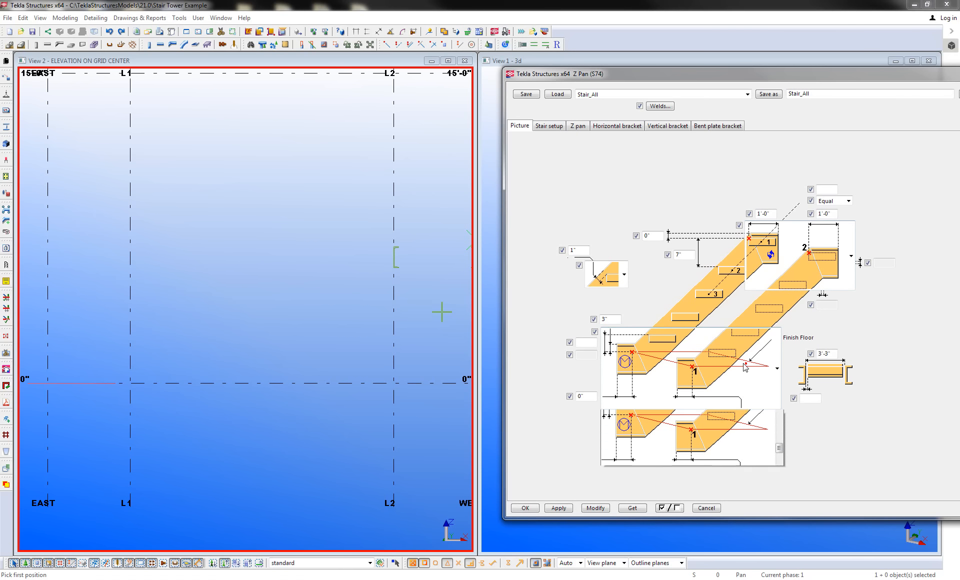
click(696, 449)
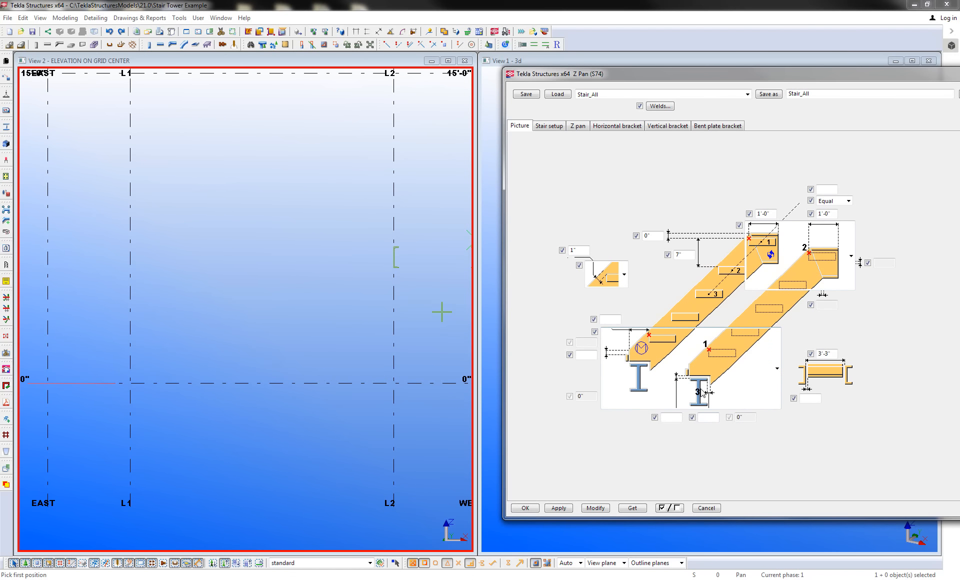
click(820, 276)
click(793, 421)
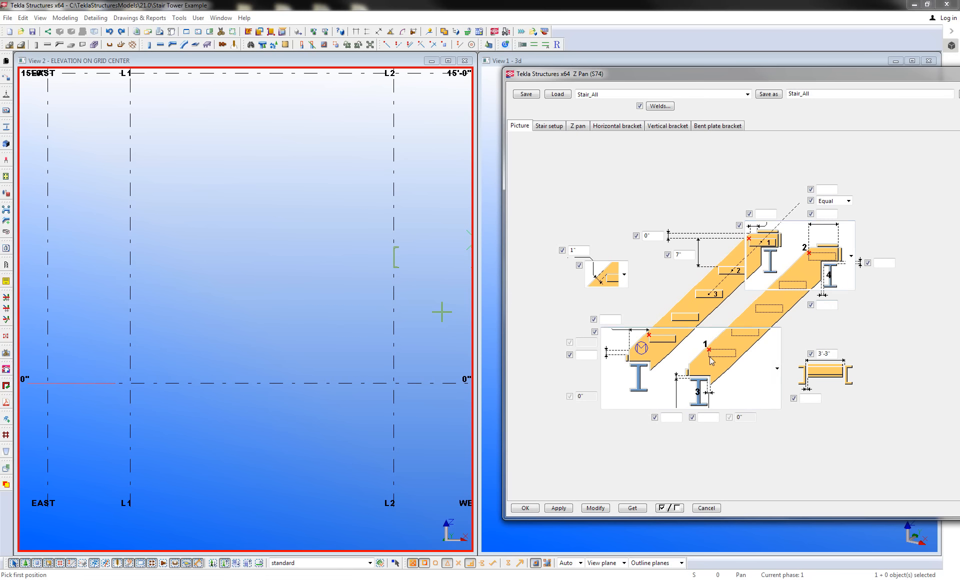
- Switch the bottom end condition to the Finish Floor option, set the stair width to 3'-6", and apply the properties
click(764, 391)
scroll(726, 452, up, 1)
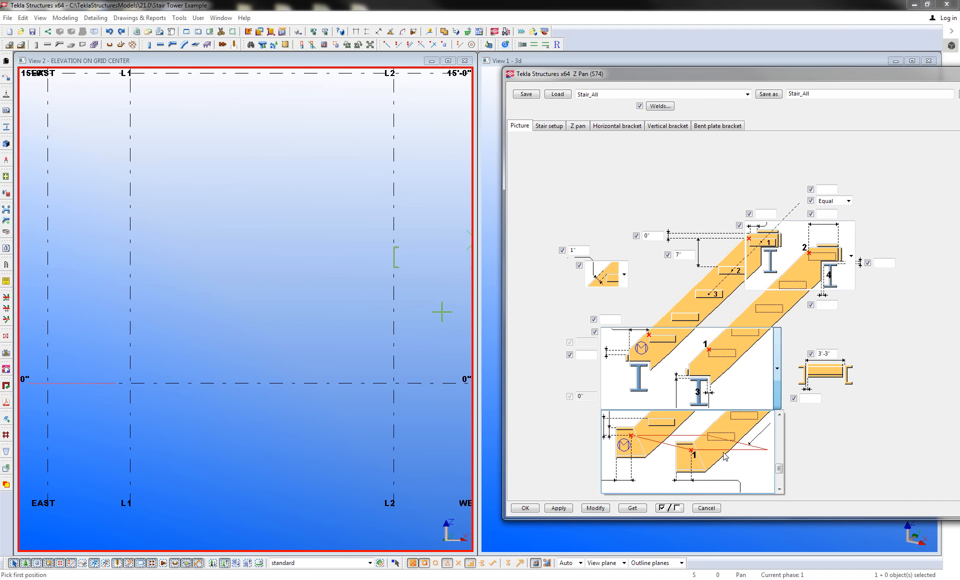
click(715, 461)
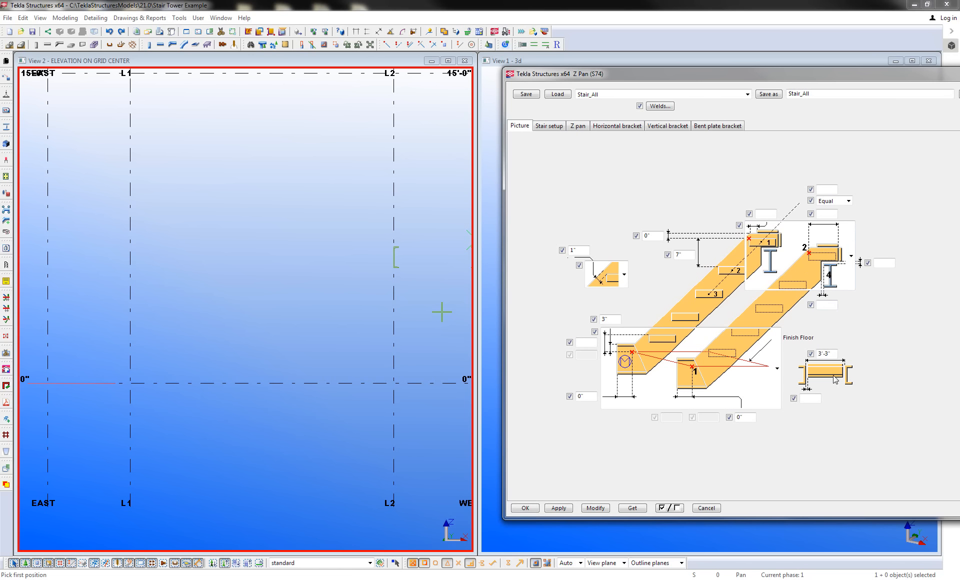
double_click(835, 352)
click(559, 508)
- Set the stair's first position on the 0" level, 1'-5" from grid L1 toward L2
middle_drag(193, 422, 283, 412)
scroll(280, 407, up, 2)
scroll(215, 353, up, 3)
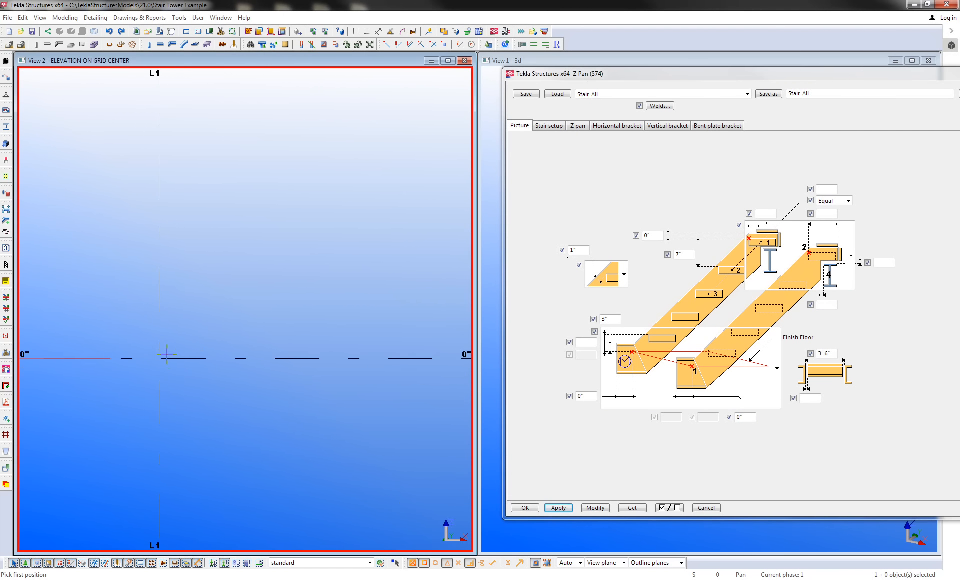
click(242, 360)
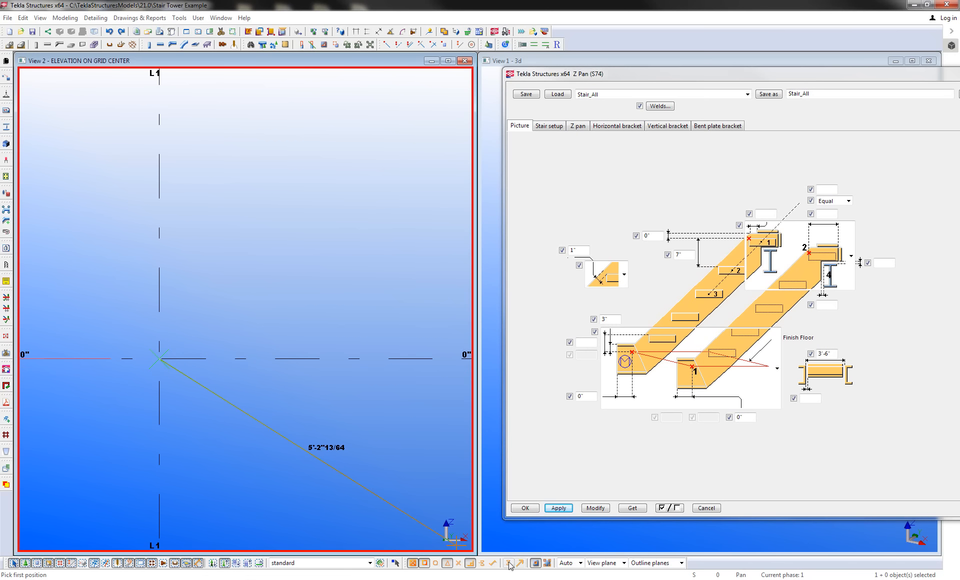
click(256, 359)
scroll(265, 322, down, 3)
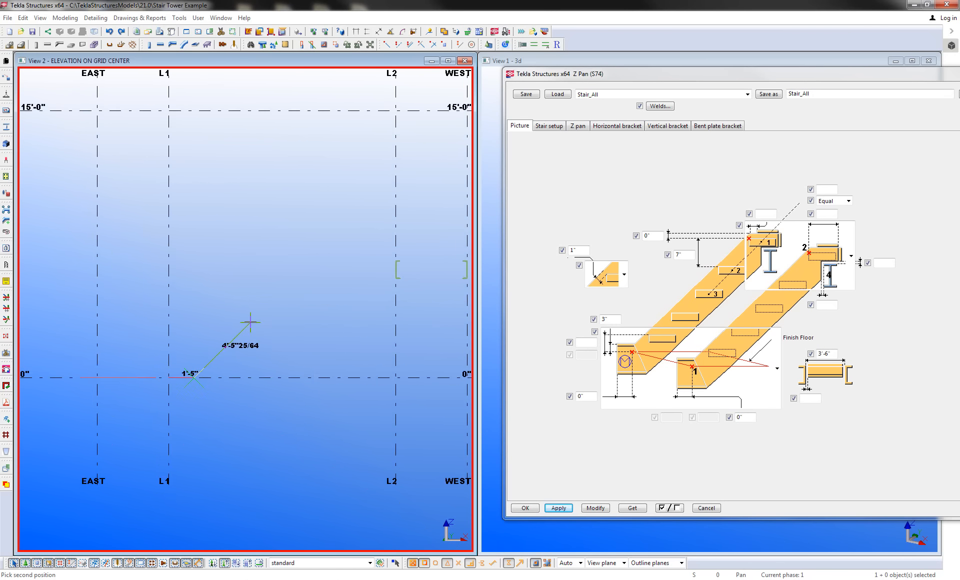
- Set the second position 4" above the L2 channel's top corner and 4" toward L1, and pick that channel as the support
scroll(400, 276, up, 3)
scroll(400, 276, up, 1)
middle_drag(428, 277, 384, 305)
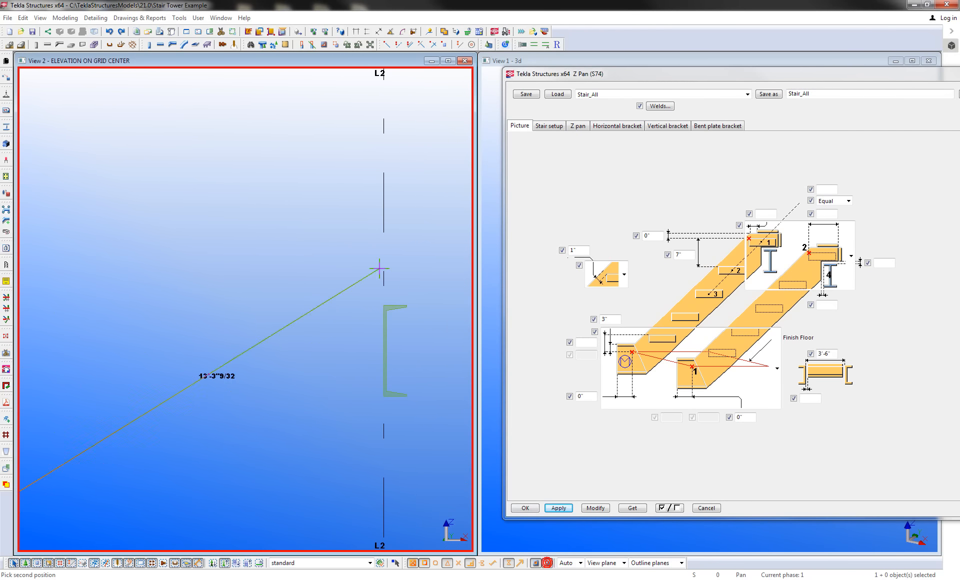
click(384, 306)
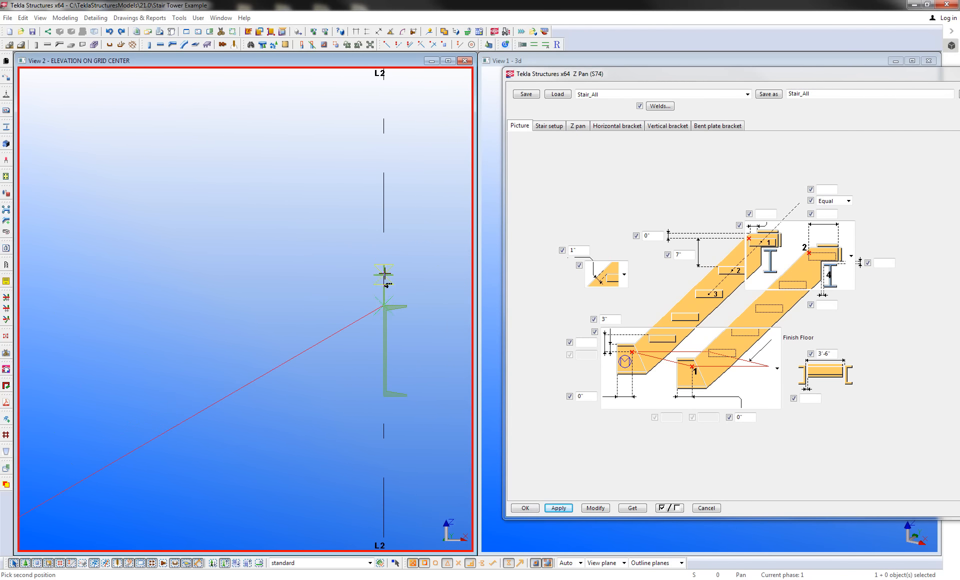
click(384, 274)
click(349, 275)
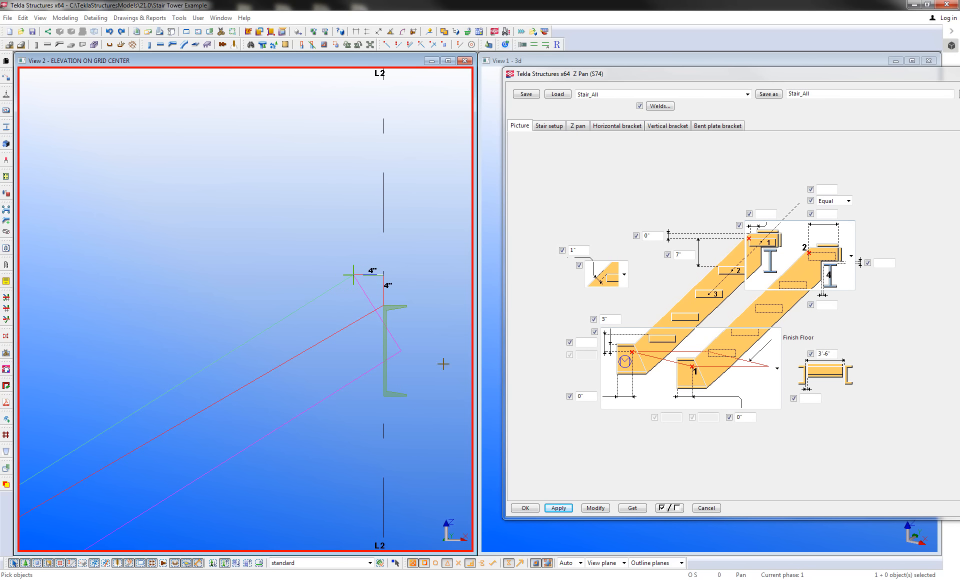
click(401, 391)
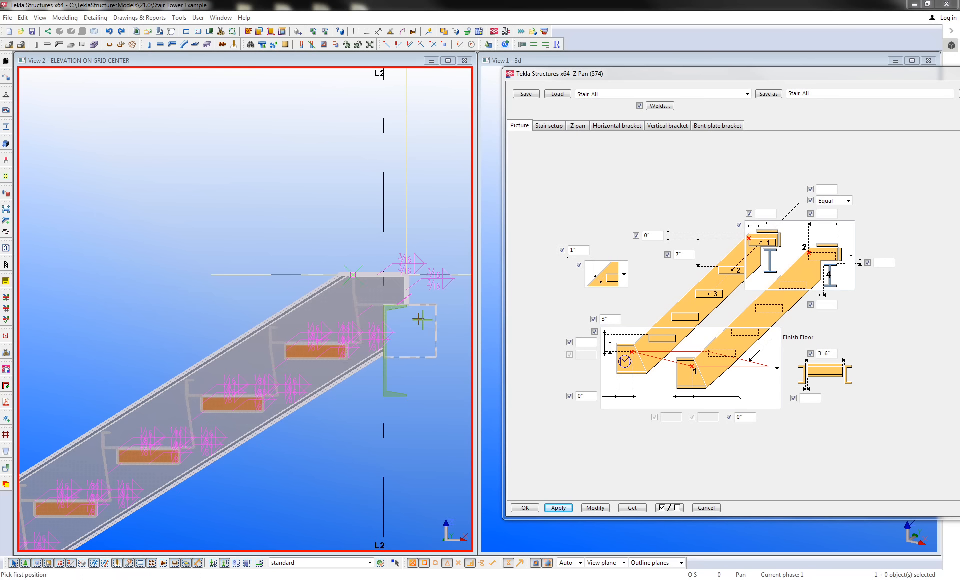
right_click(316, 231)
click(328, 238)
- Examine the stair flight in elevation from the landing channel down to the 0" level
middle_drag(320, 374, 363, 315)
scroll(362, 314, down, 3)
middle_drag(320, 401, 311, 354)
scroll(374, 359, up, 2)
scroll(337, 335, up, 1)
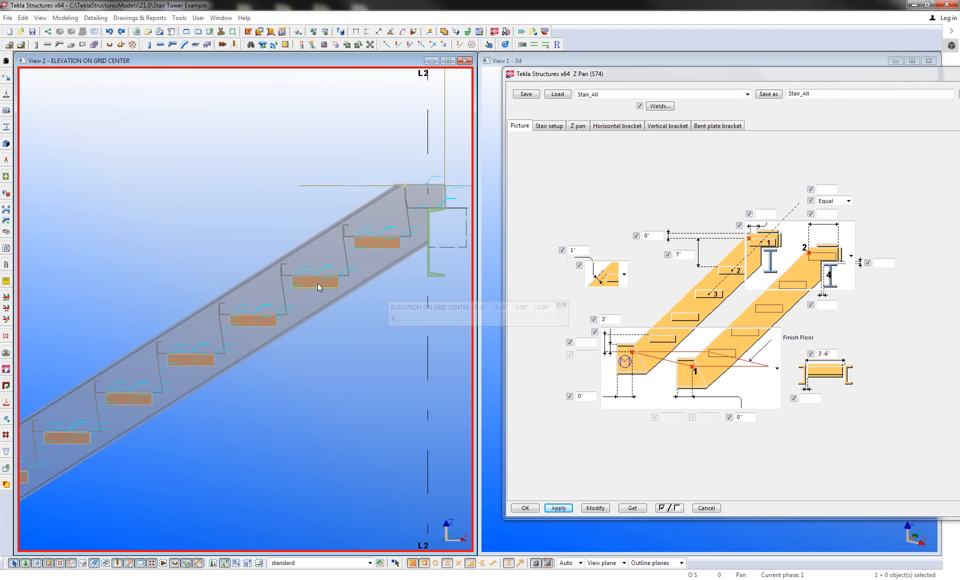
scroll(288, 398, down, 2)
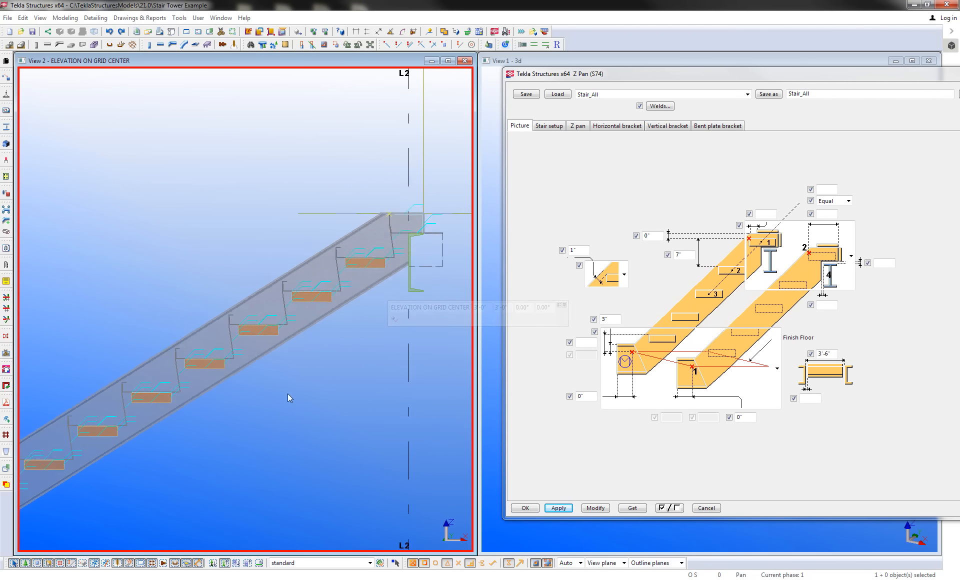
middle_drag(266, 401, 548, 234)
middle_drag(321, 376, 227, 418)
middle_drag(378, 346, 330, 368)
scroll(273, 402, down, 1)
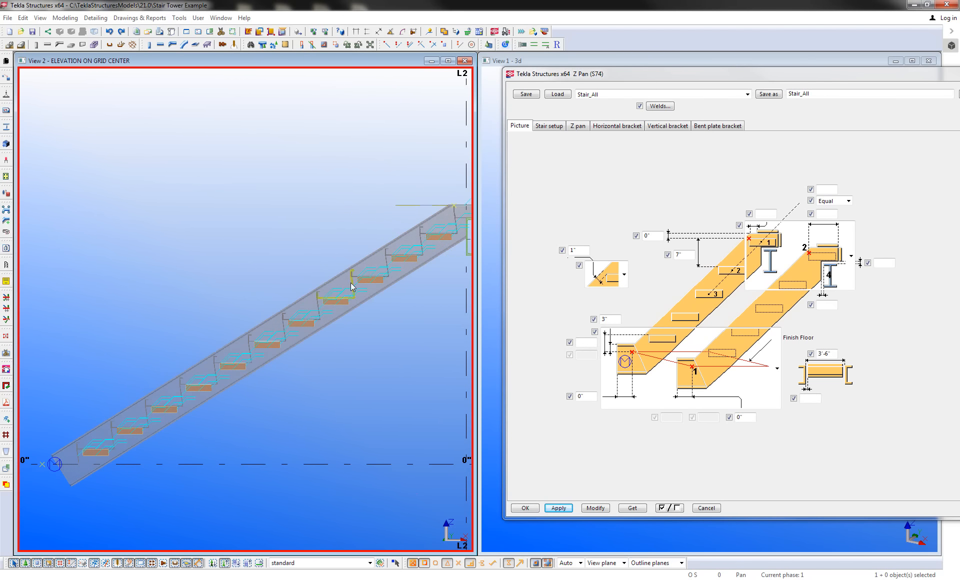
- Check the riser height setting and measure the vertical distance between two neighbouring tread nosings
double_click(681, 256)
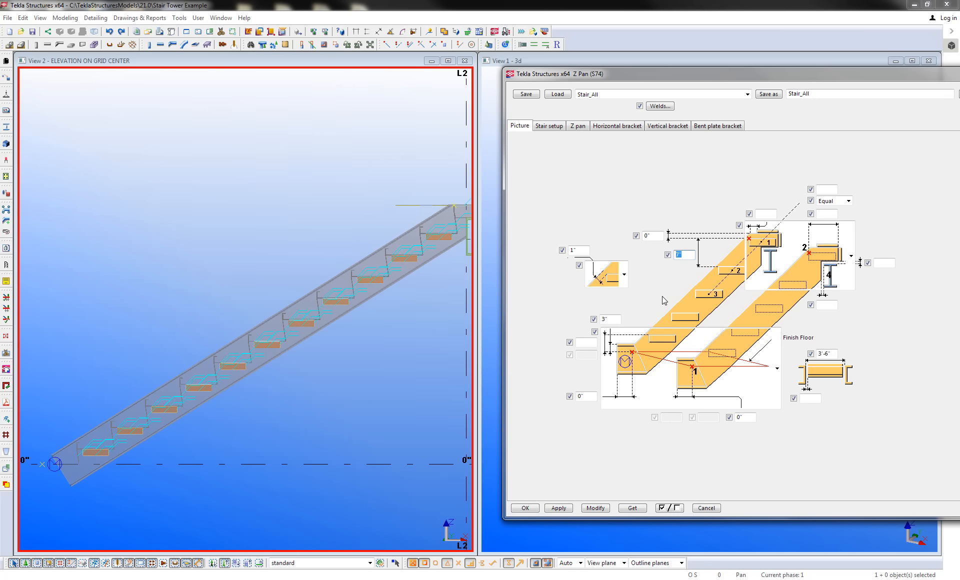
double_click(683, 255)
click(368, 31)
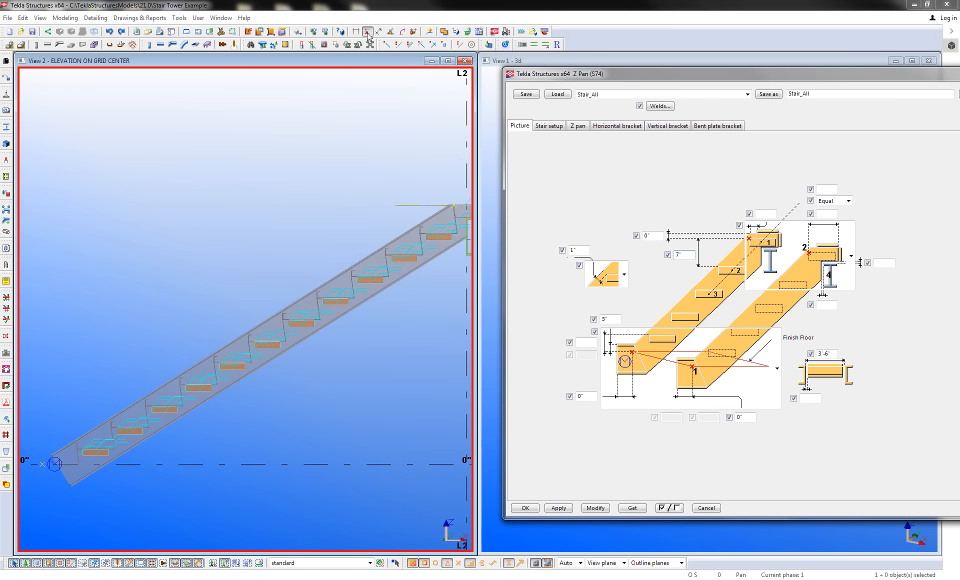
scroll(328, 260, up, 5)
scroll(328, 261, up, 3)
click(304, 275)
click(346, 118)
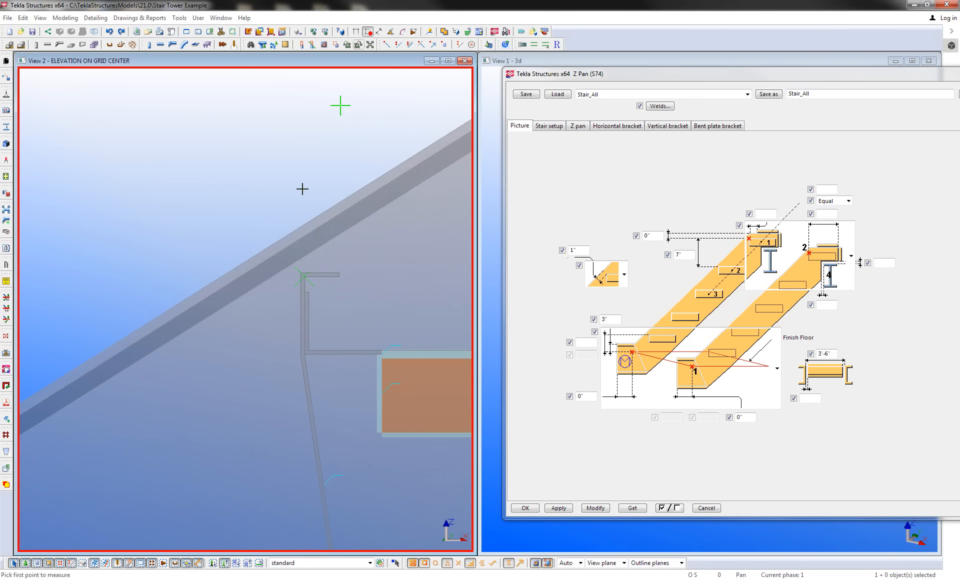
scroll(299, 275, up, 3)
click(303, 271)
scroll(280, 305, down, 4)
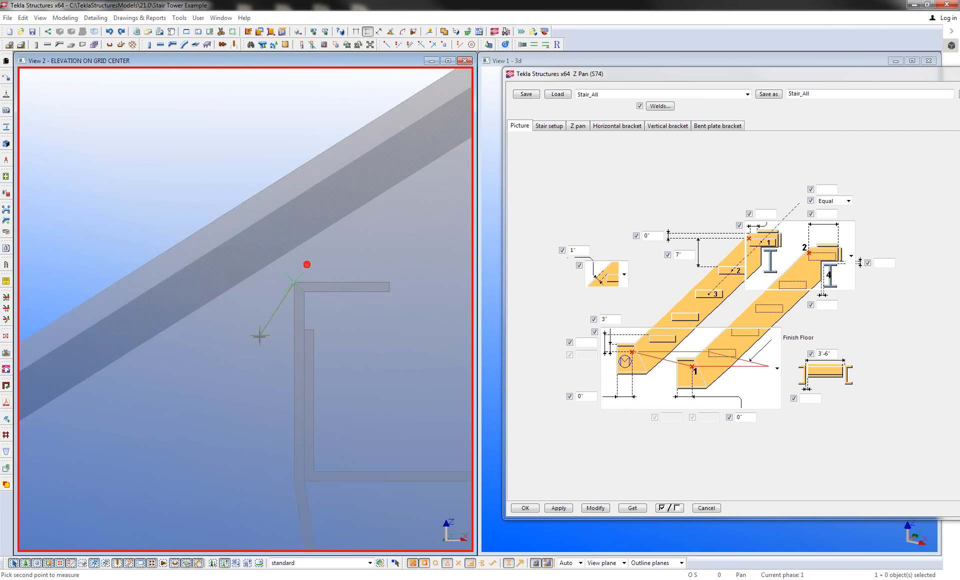
scroll(310, 251, up, 2)
scroll(350, 240, up, 3)
click(367, 245)
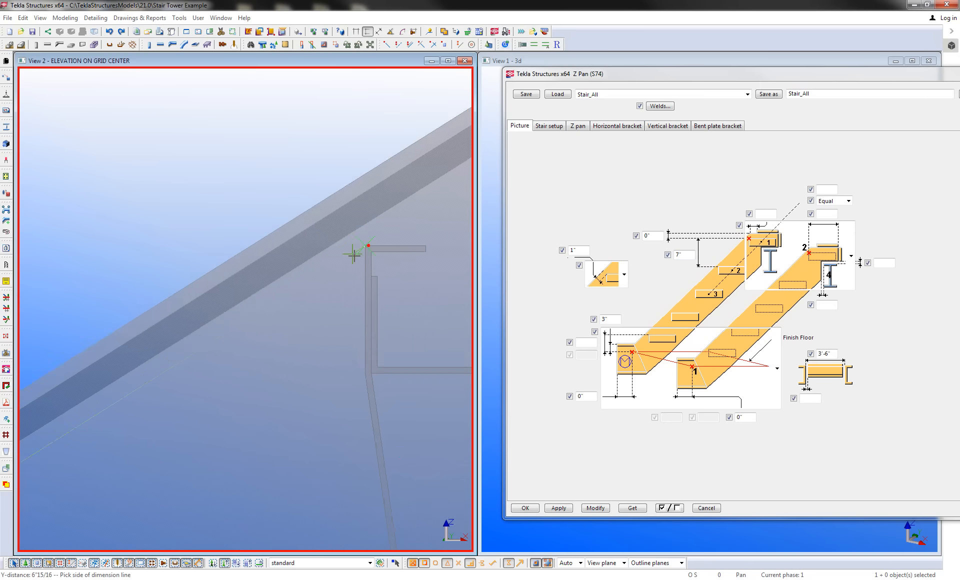
scroll(350, 264, down, 5)
click(311, 214)
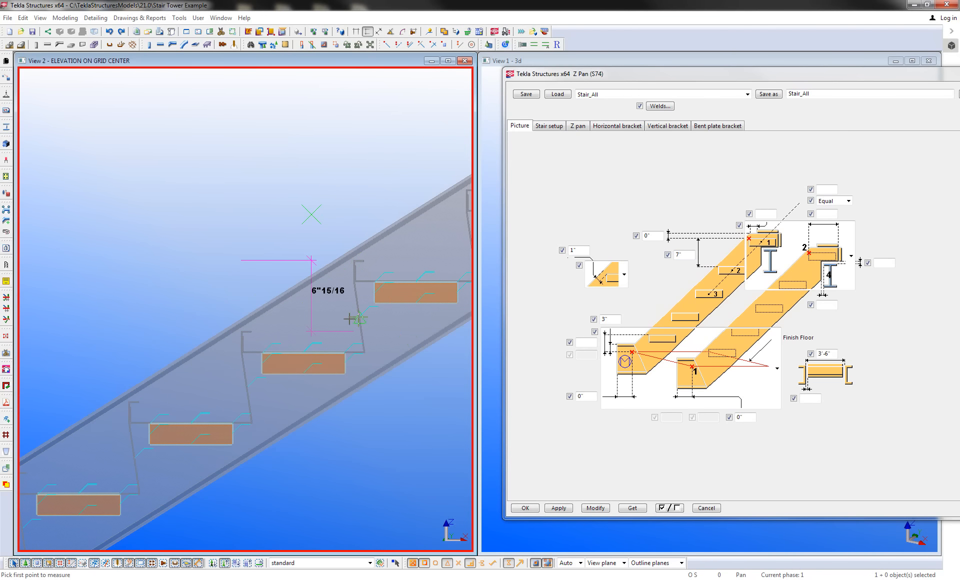
- Measure the horizontal distance between two neighbouring tread nosings
scroll(365, 243, up, 5)
click(301, 340)
scroll(255, 376, down, 4)
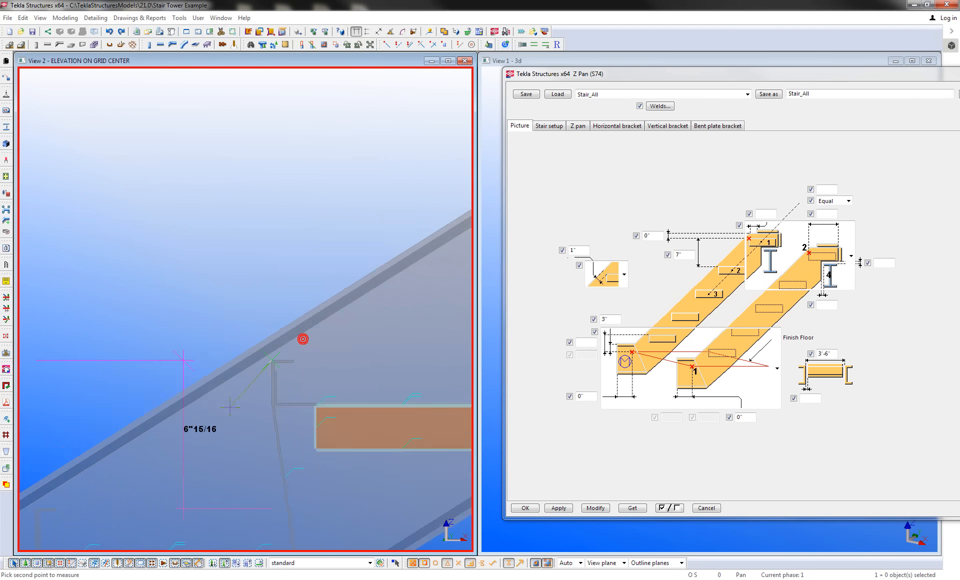
middle_drag(132, 475, 389, 243)
scroll(297, 278, up, 5)
click(280, 283)
scroll(288, 280, down, 4)
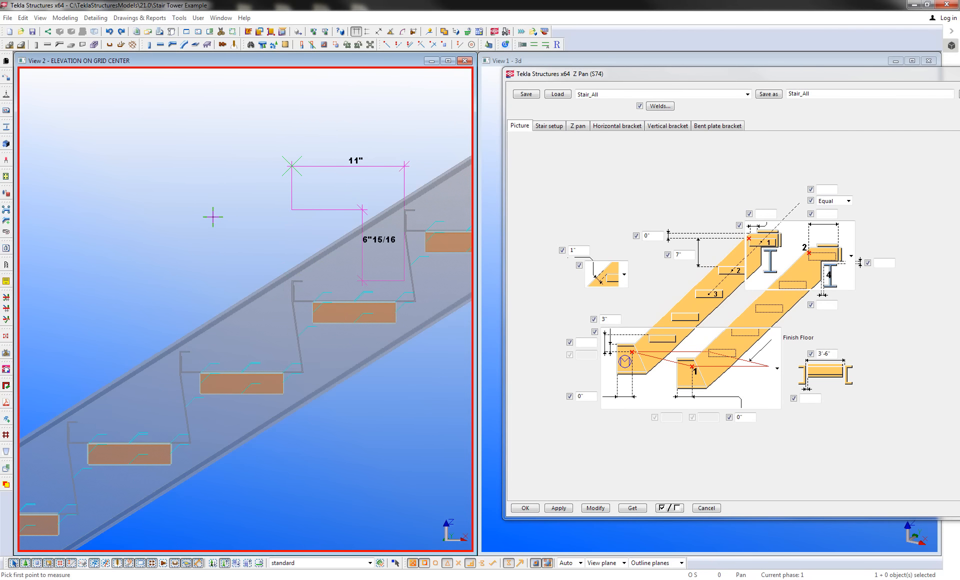
right_click(234, 216)
click(252, 223)
- Enable component selection and select the stair component where it meets the L2 channel
scroll(229, 239, down, 9)
scroll(325, 289, down, 1)
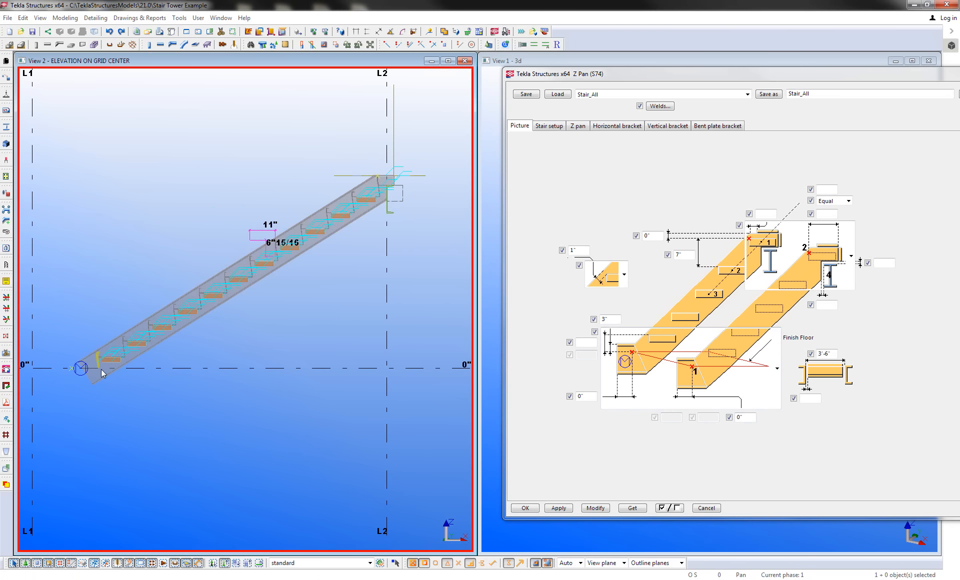
scroll(401, 187, up, 8)
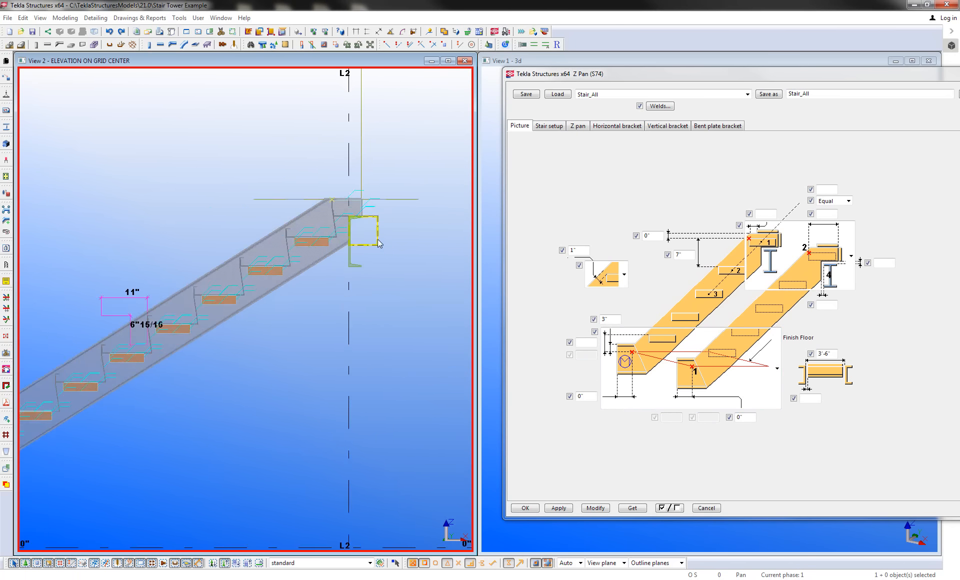
middle_drag(314, 168, 316, 175)
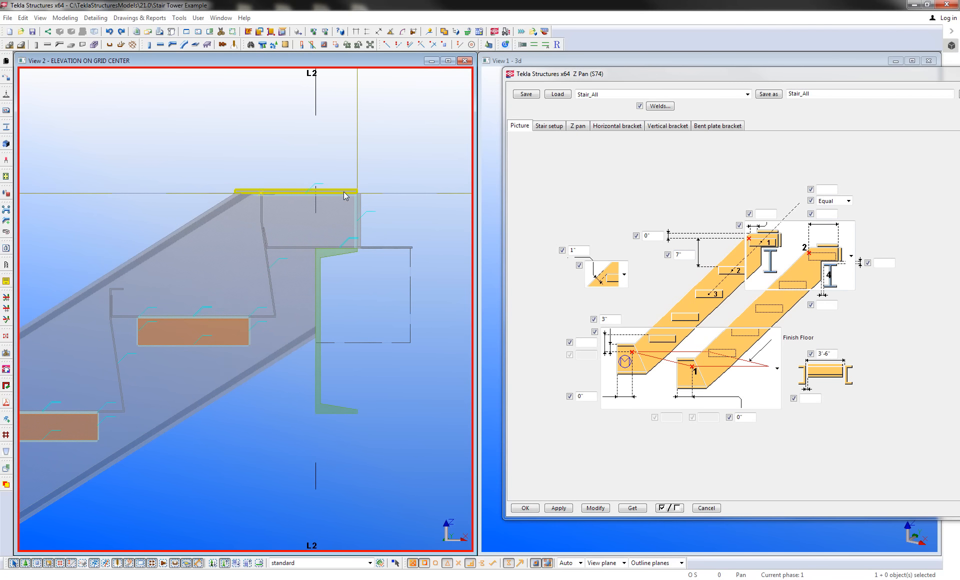
click(214, 564)
click(225, 388)
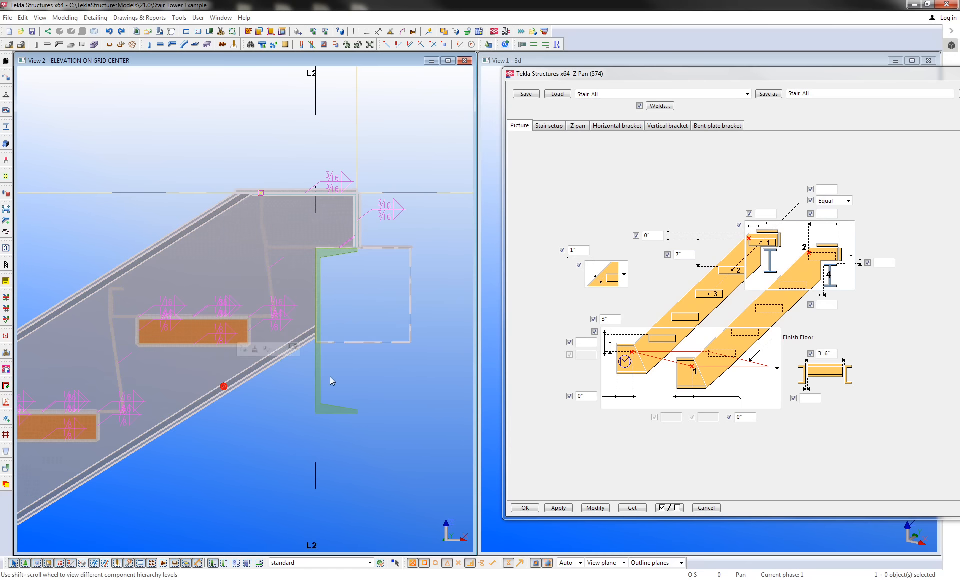
- Measure the horizontal distance from the top nosing to the midpoint of the landing channel's top flange
click(355, 31)
click(261, 193)
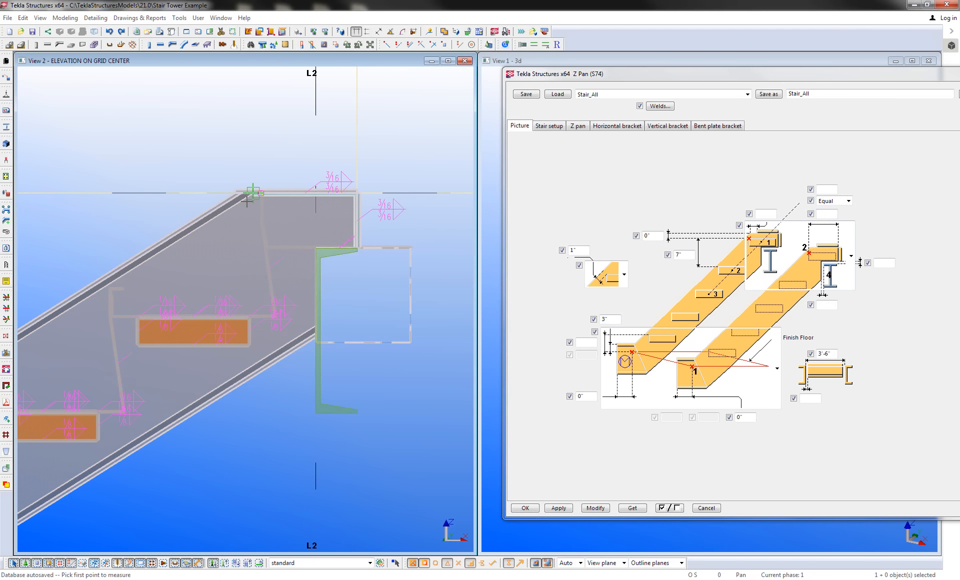
scroll(324, 244, up, 2)
scroll(337, 248, up, 2)
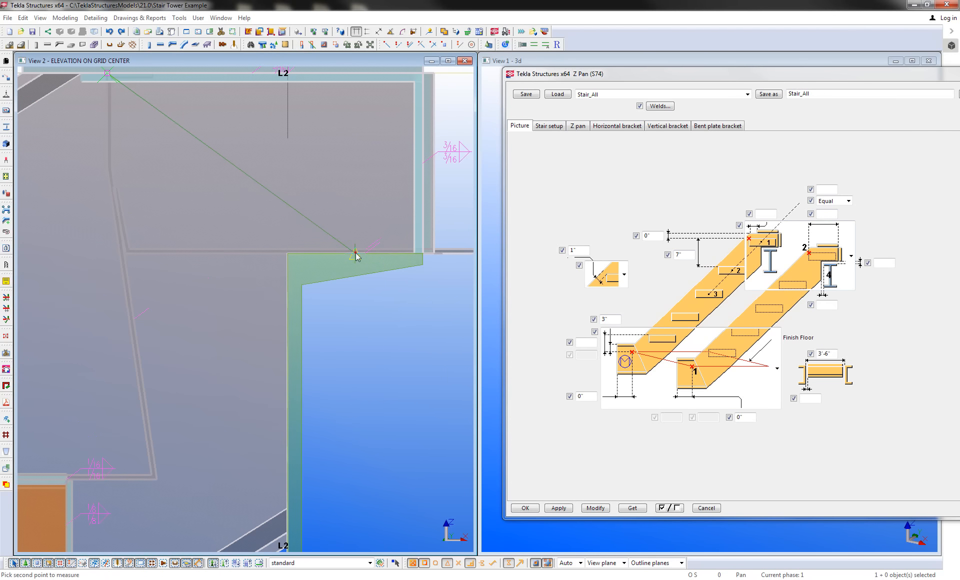
scroll(356, 255, down, 3)
click(350, 275)
click(353, 129)
right_click(429, 171)
click(440, 178)
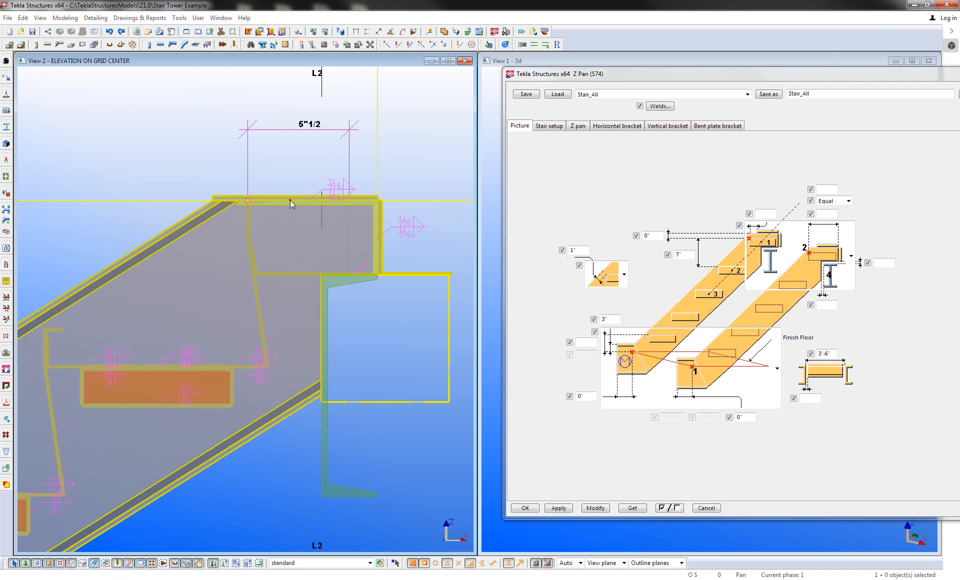
- Set the stringer's upper horizontal length to 6" and its height above the top nosing to 3/4", applying both to the stair
text(6)
click(597, 508)
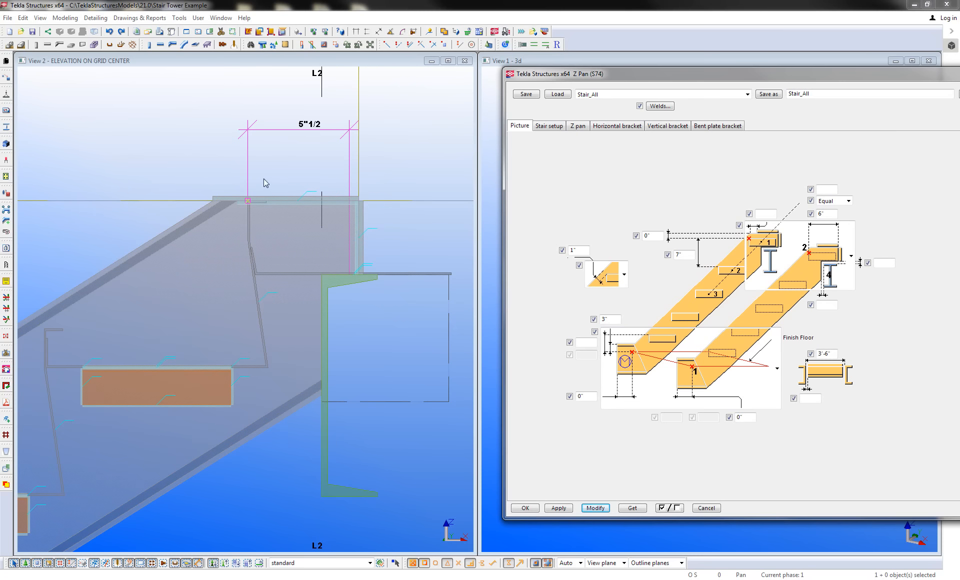
double_click(657, 236)
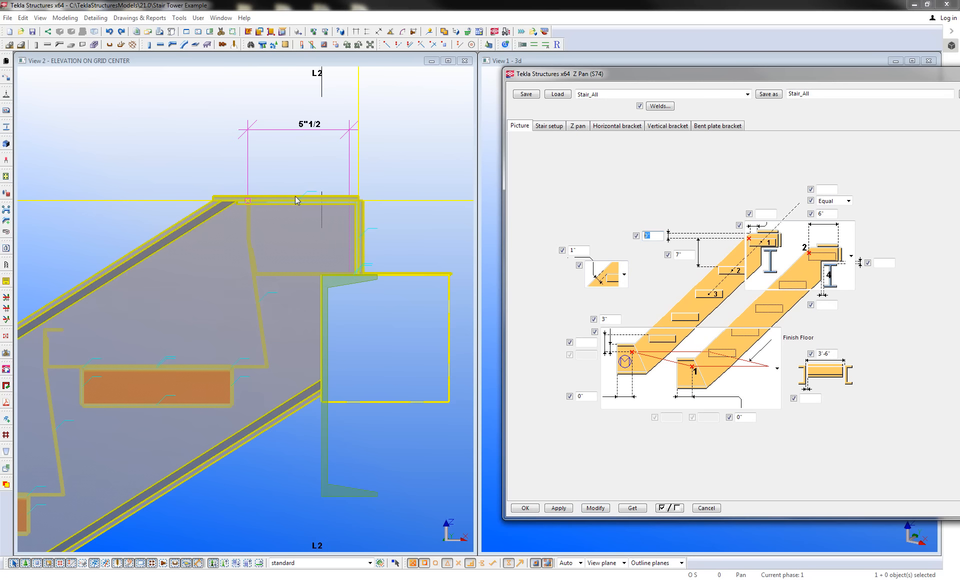
text(3/4)
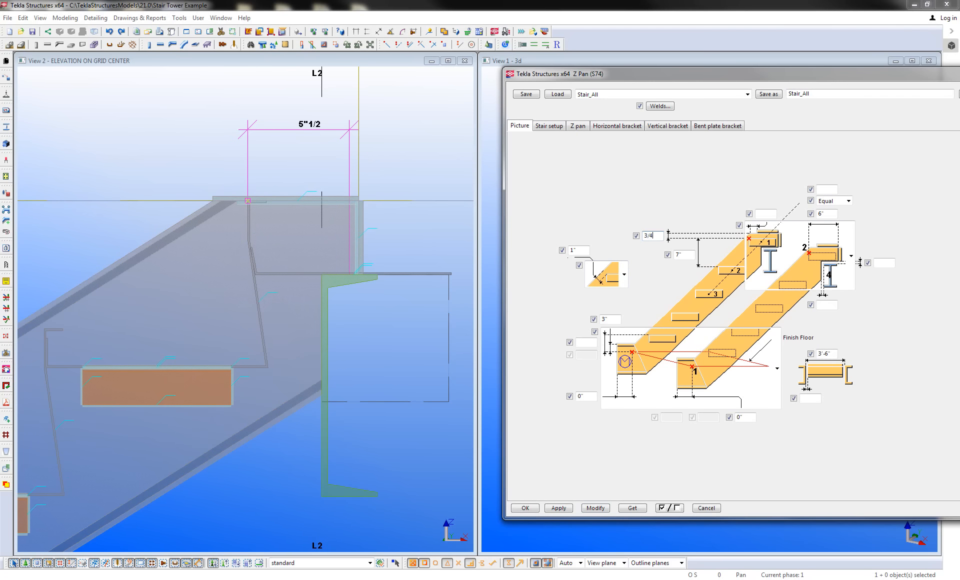
click(596, 508)
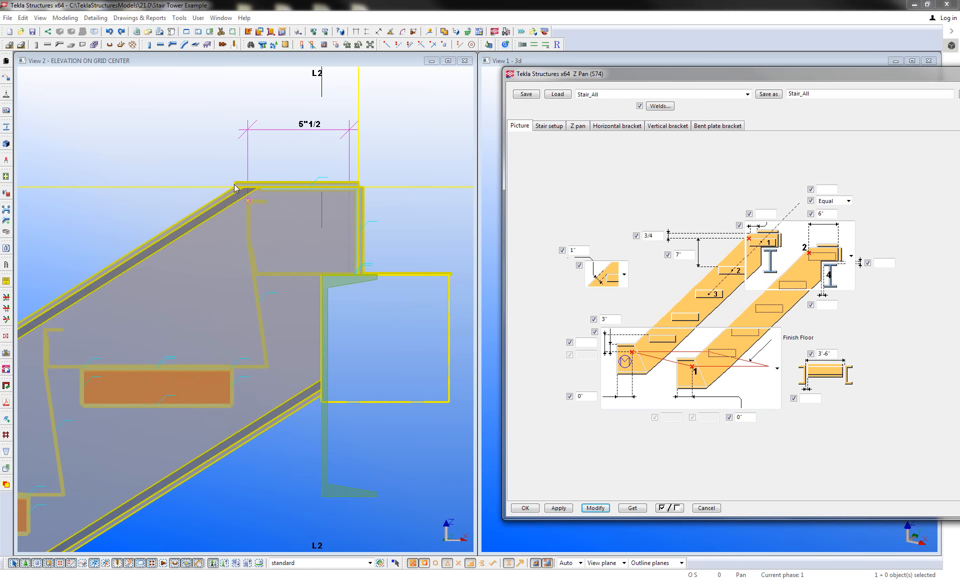
- Set the horizontal offset at the stringer's upper bend to 1/4" and apply it to the stair
middle_drag(234, 184, 272, 204)
scroll(273, 204, up, 6)
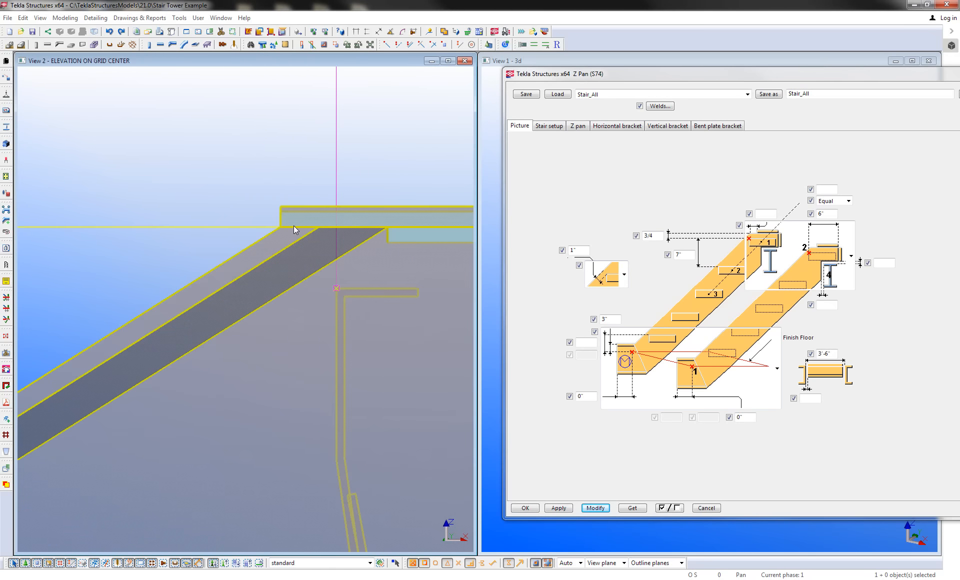
scroll(292, 221, down, 2)
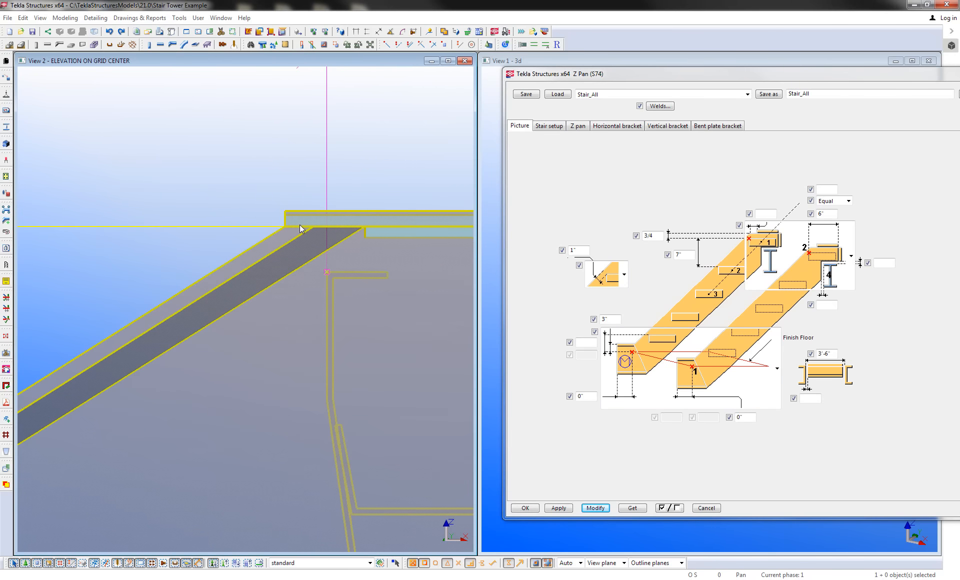
click(772, 216)
text(1/4)
click(596, 508)
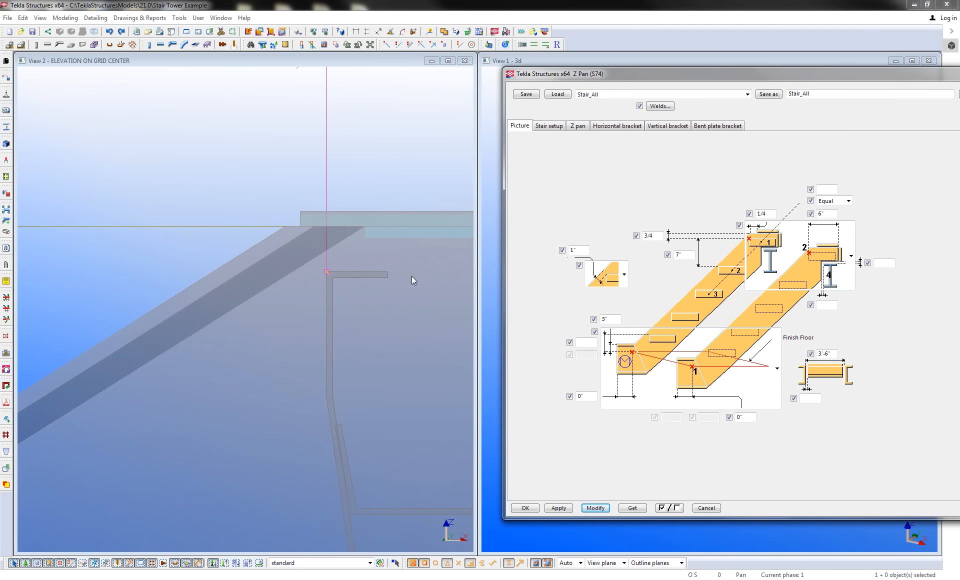
- Set the clearance between the stringer end and the landing channel to 1/8", apply it and check the gap
middle_drag(405, 322, 340, 255)
scroll(340, 255, down, 5)
middle_drag(380, 326, 366, 268)
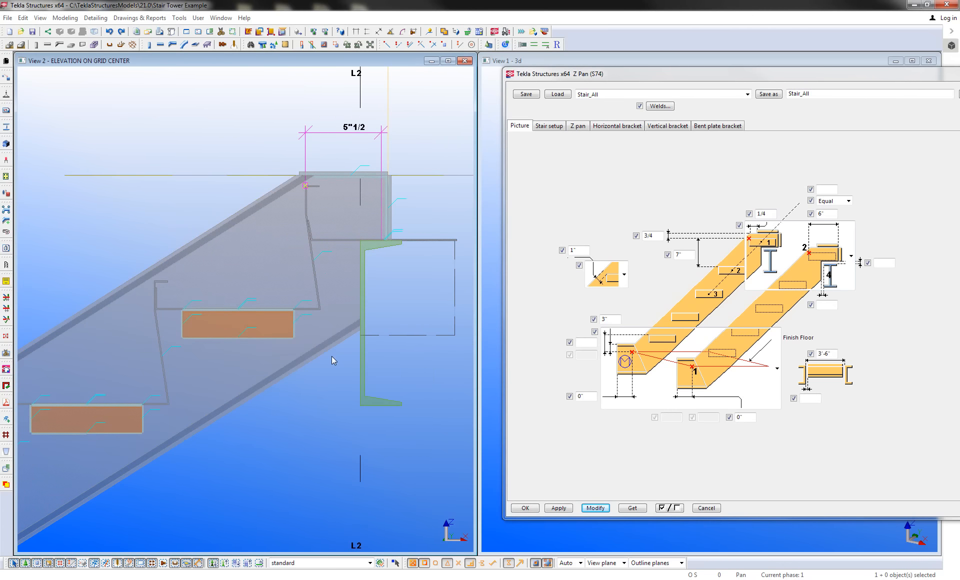
click(827, 214)
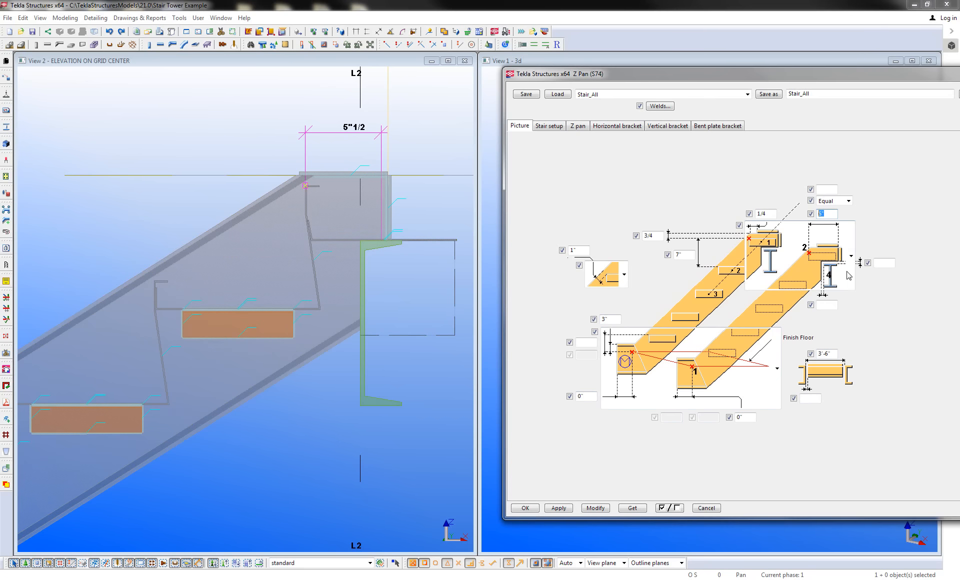
click(831, 306)
text(1/8)
click(596, 509)
scroll(368, 328, up, 5)
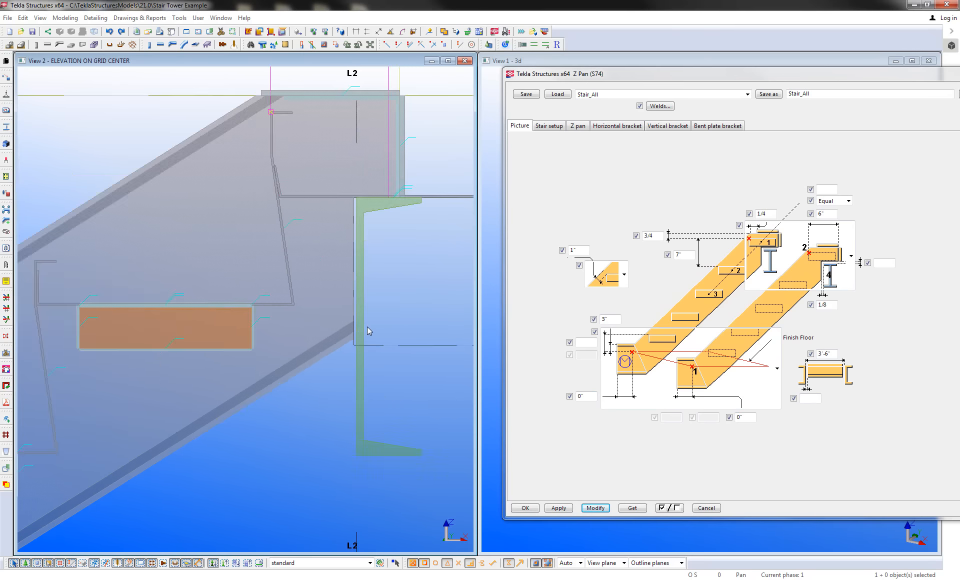
scroll(365, 328, down, 5)
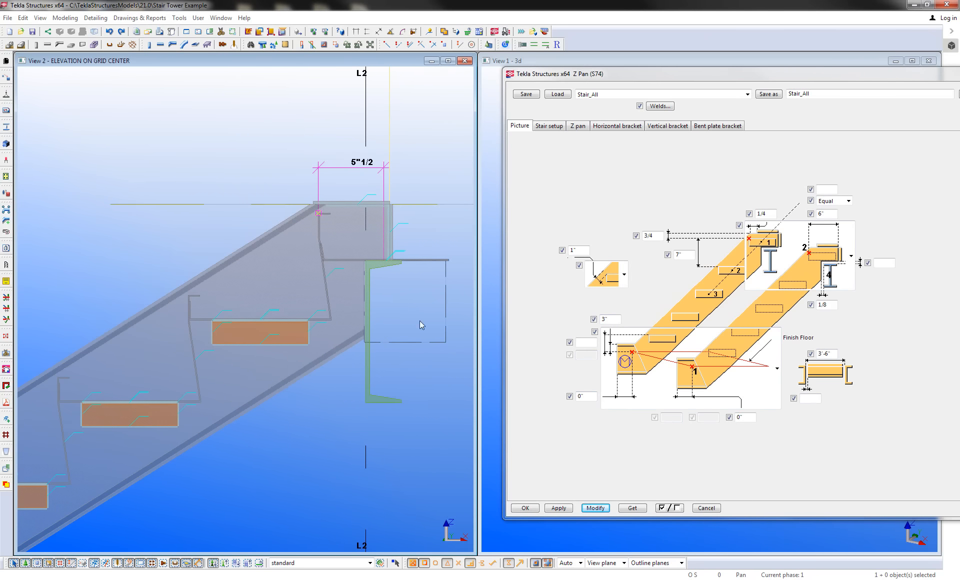
- Change the stair setup's bracket option to the one without tread brackets and apply it to the selected stair
middle_drag(418, 325, 414, 300)
click(423, 303)
click(549, 126)
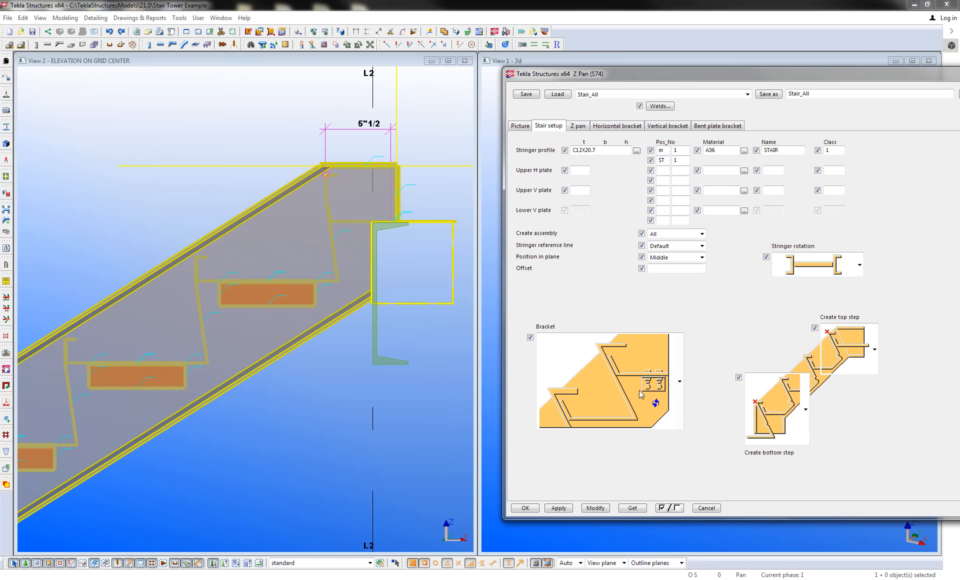
click(678, 396)
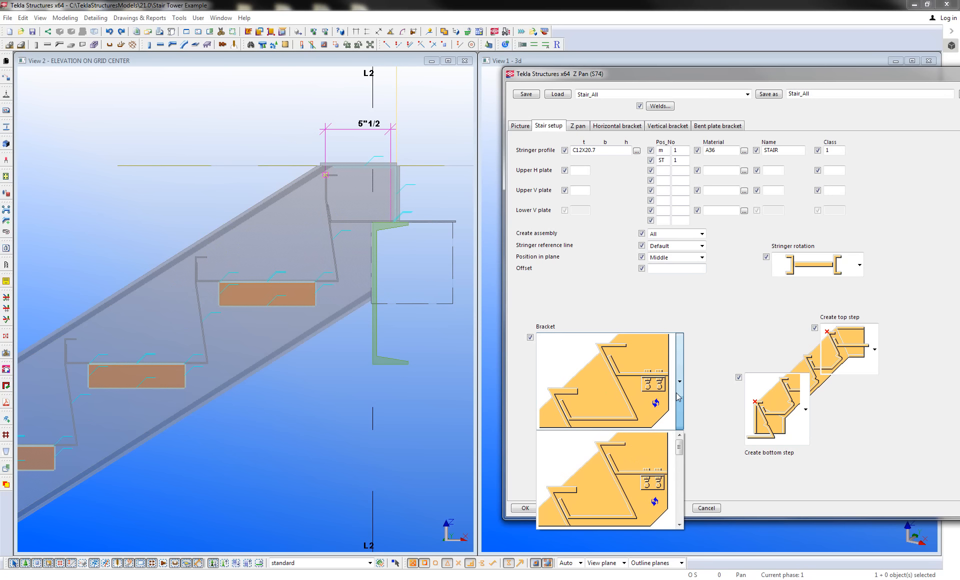
click(681, 396)
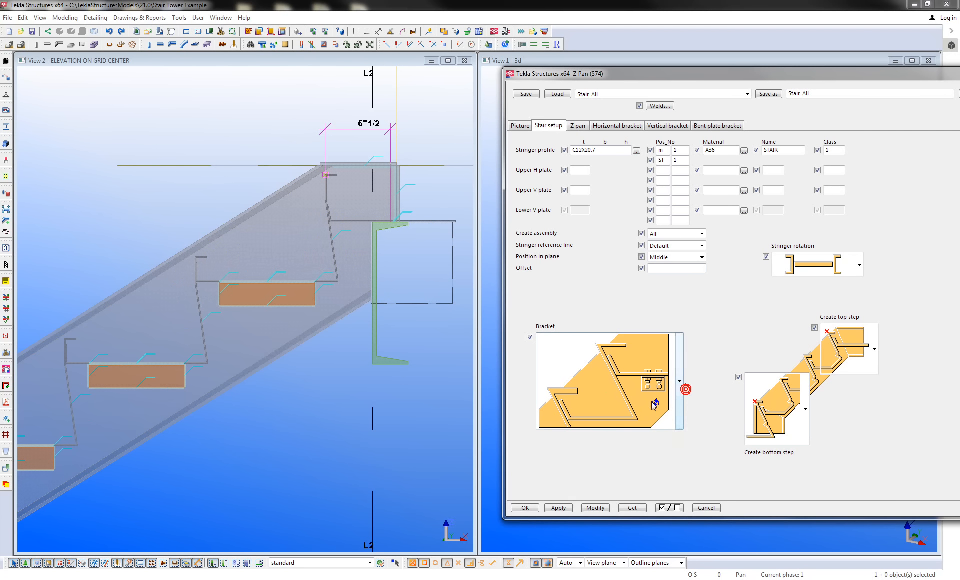
click(670, 397)
scroll(668, 445, down, 1)
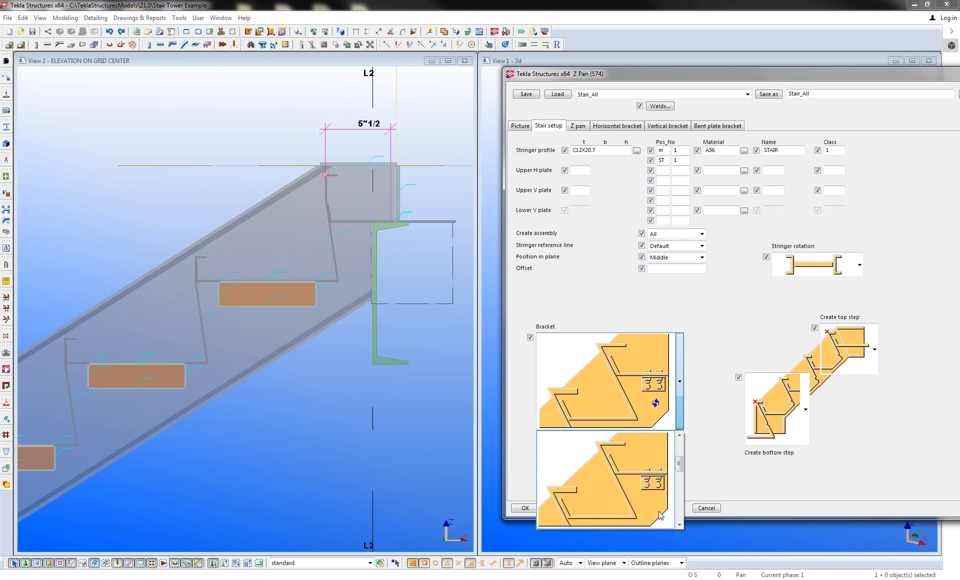
scroll(640, 503, down, 1)
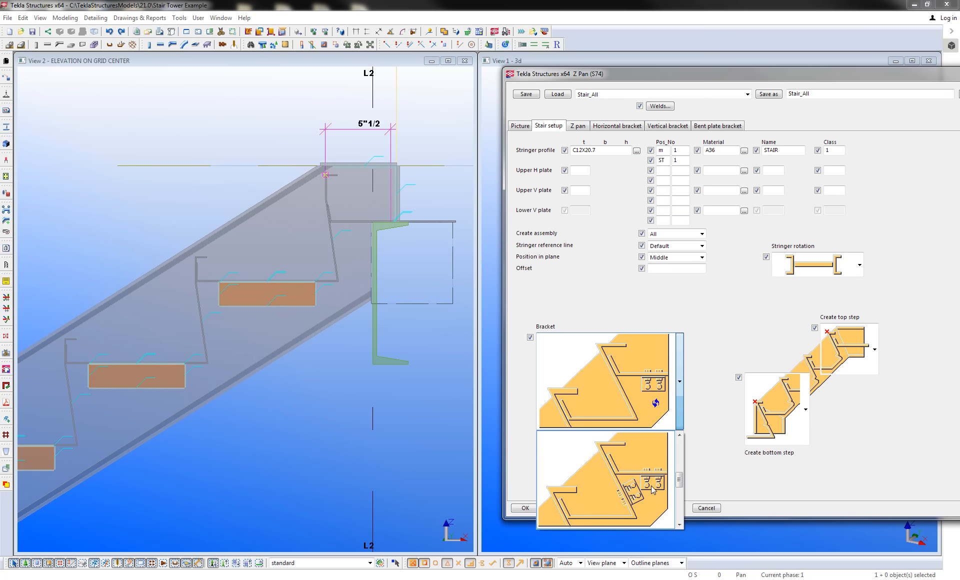
scroll(650, 488, down, 2)
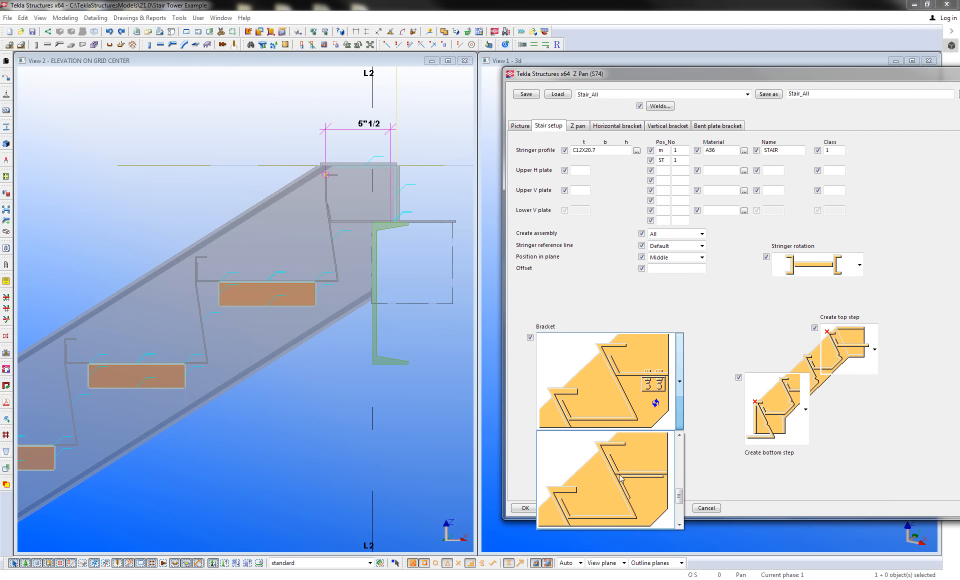
scroll(638, 495, down, 2)
click(648, 491)
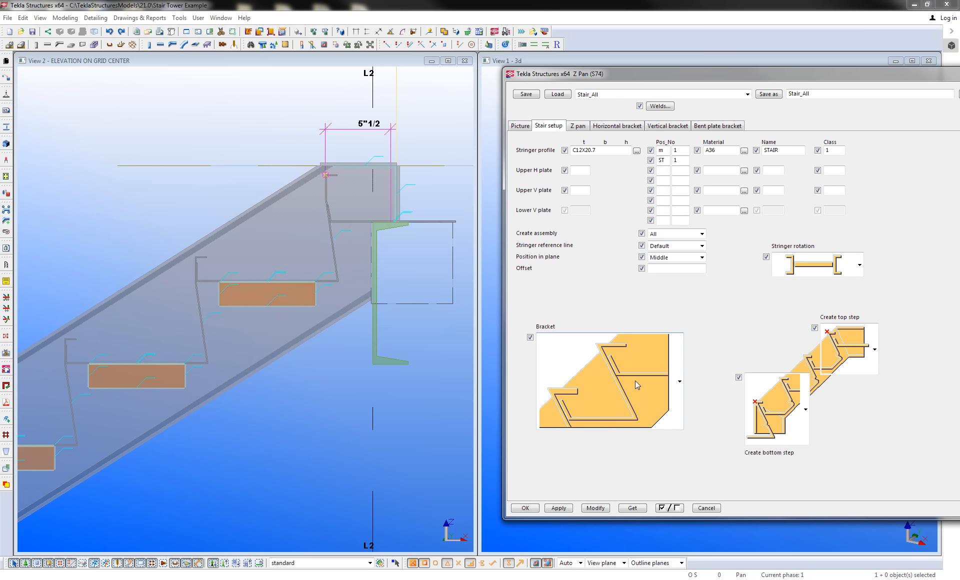
click(595, 508)
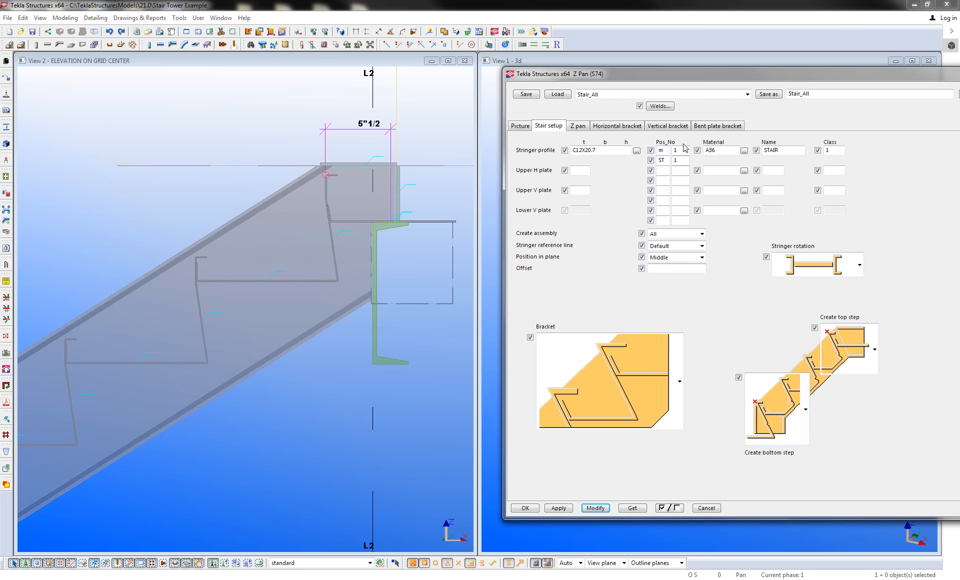
- Bring the stair and landing frame into view in 3D and apply the Left position in plane to the stair
drag(720, 78, 280, 86)
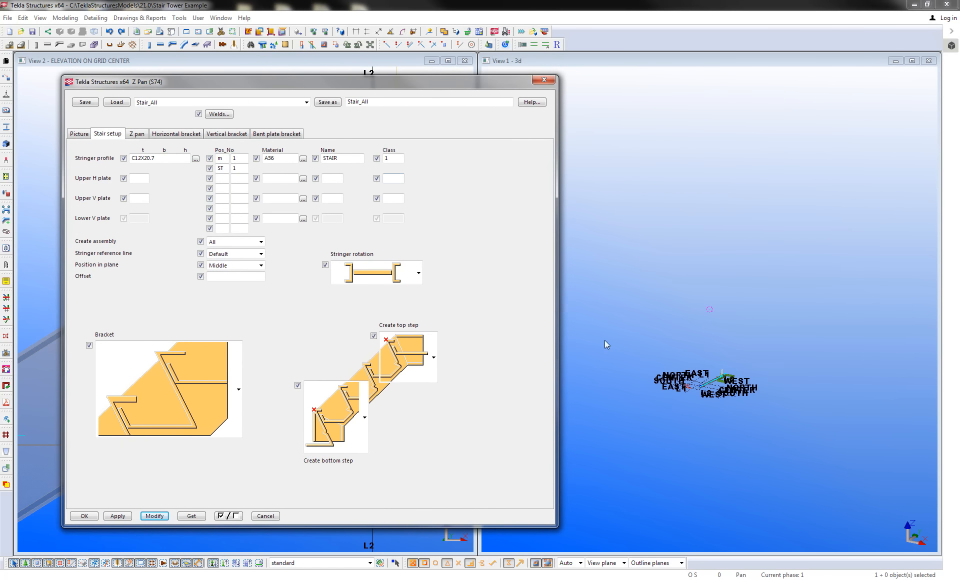
scroll(808, 285, up, 3)
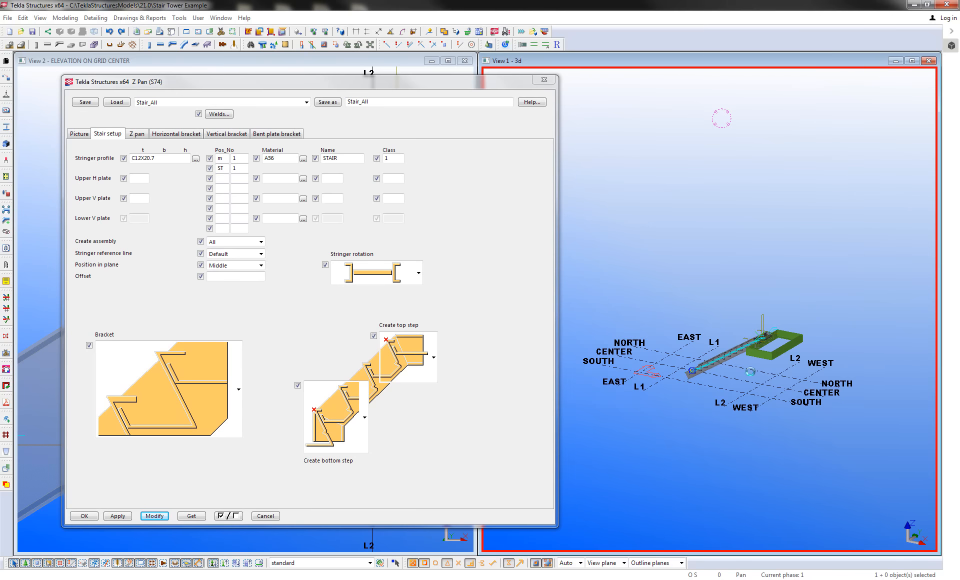
scroll(754, 362, up, 5)
ctrl+middle_drag(754, 363, 800, 367)
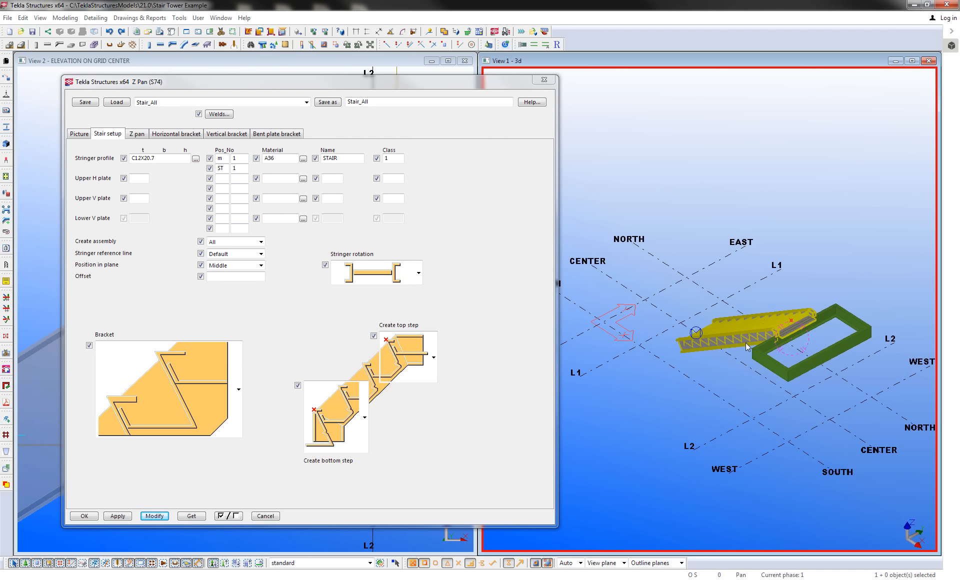
scroll(721, 347, up, 5)
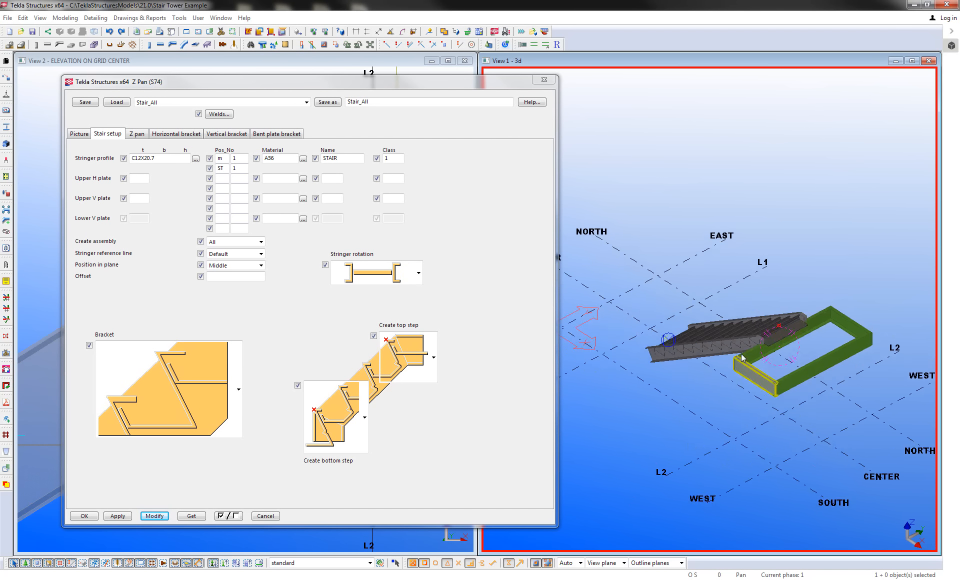
double_click(711, 346)
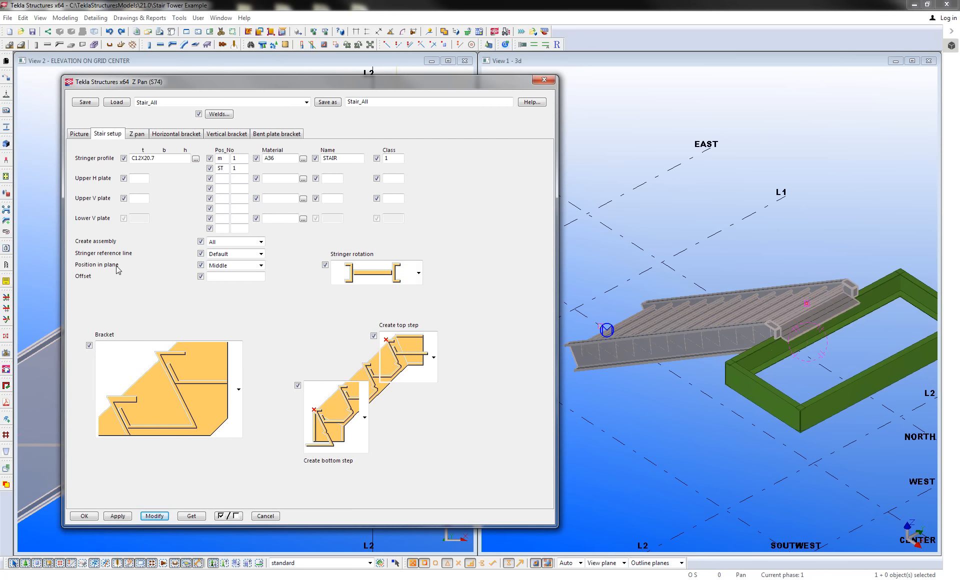
click(216, 266)
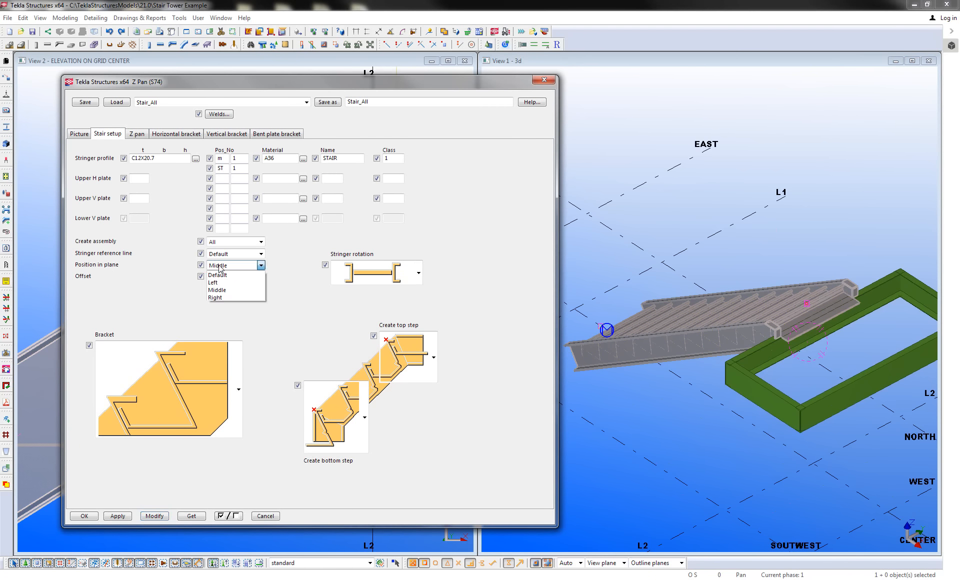
click(226, 283)
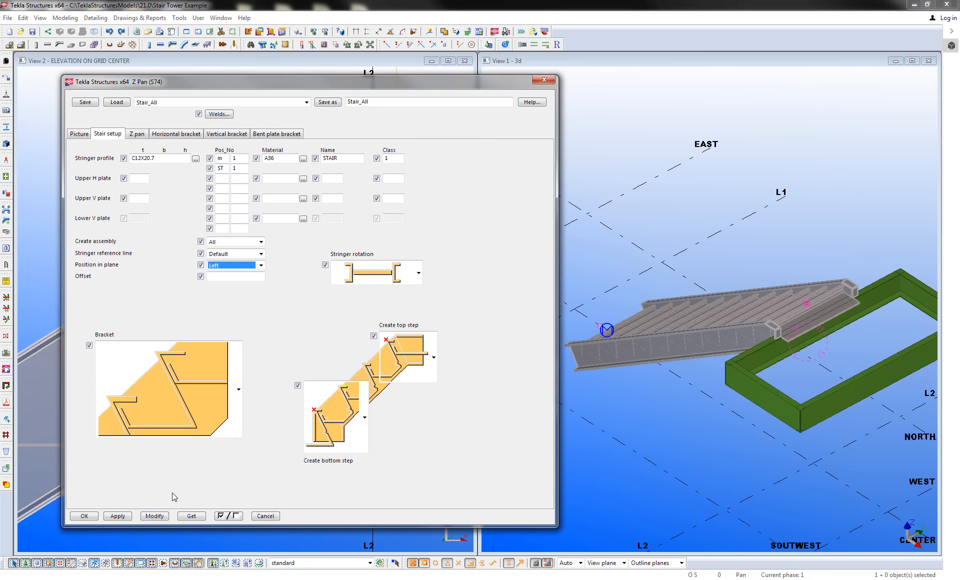
click(154, 519)
- Set the stair's position in plane to Right and apply it
click(260, 265)
click(233, 295)
click(155, 517)
click(155, 516)
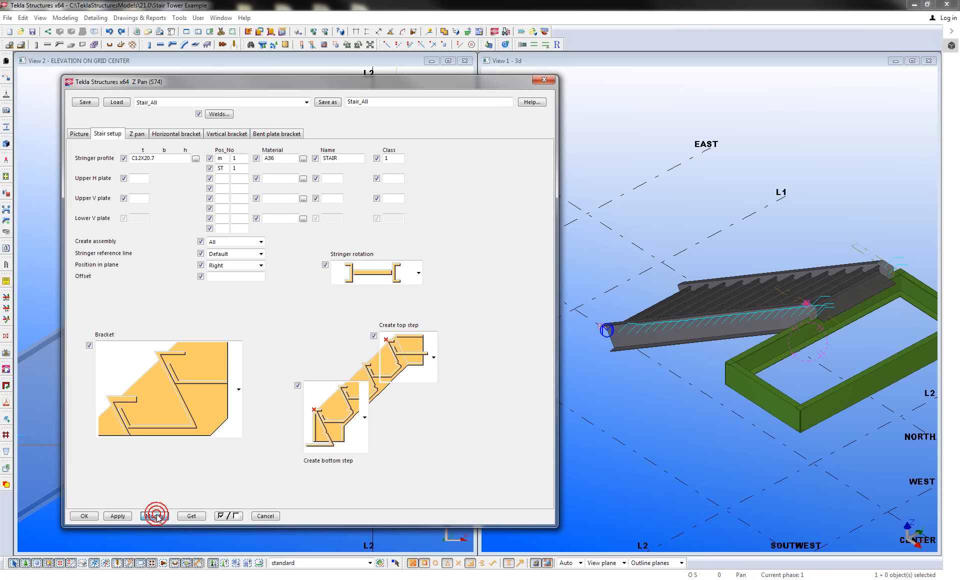
- Apply an in-plane offset of 6" to the stair
click(242, 278)
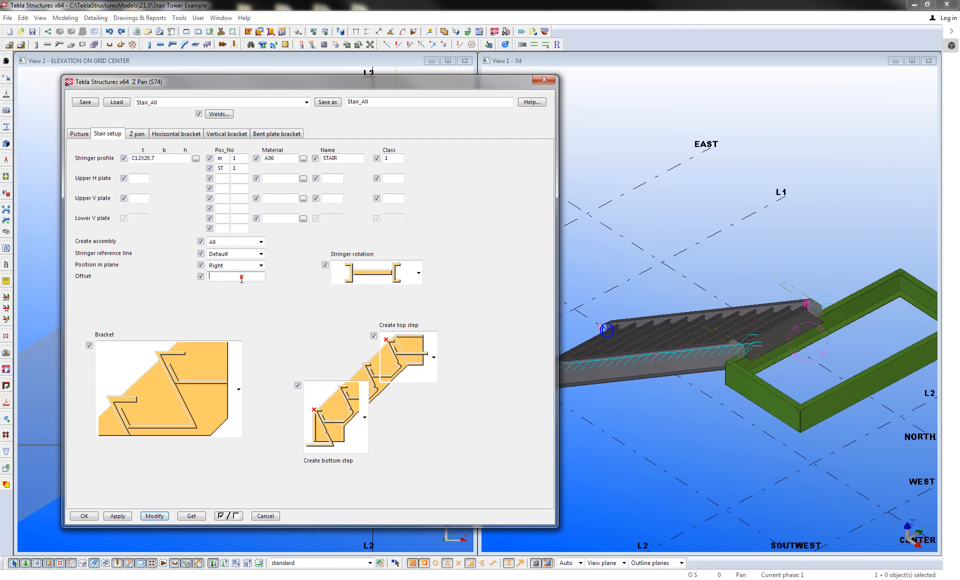
text(6")
click(156, 516)
- Set the stair's in-plane offset to 4", apply it and inspect the stair against the landing frame in 3D
drag(238, 275, 161, 256)
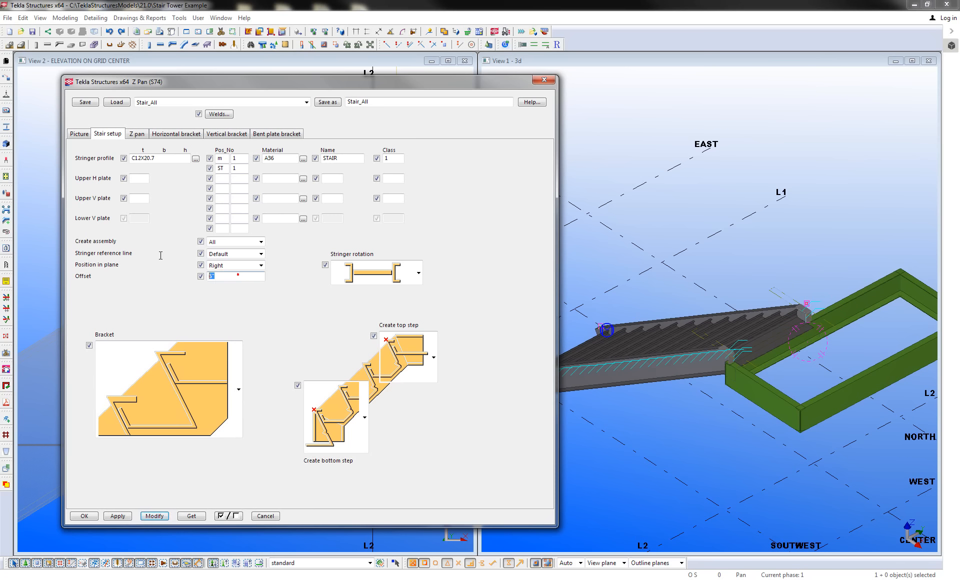
text(4)
click(155, 516)
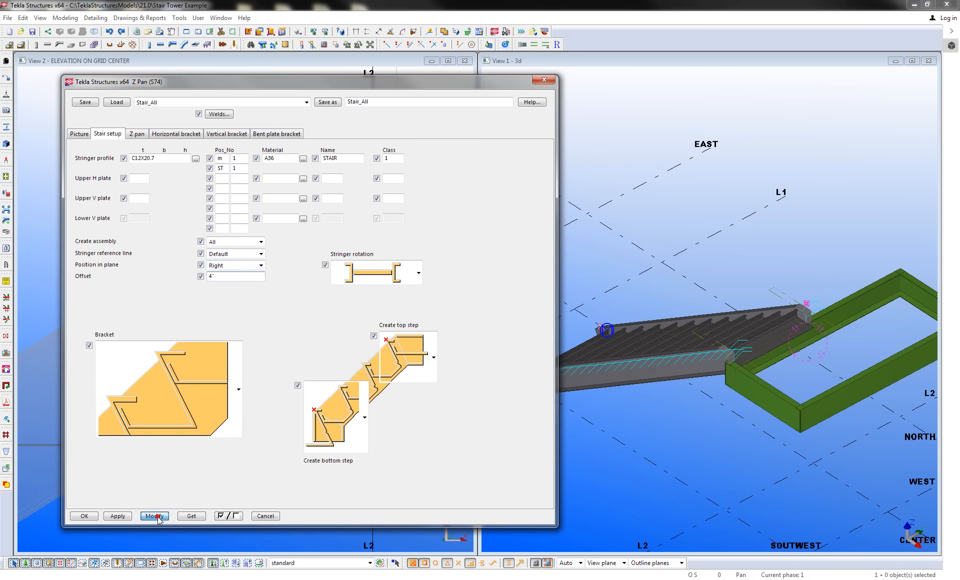
click(631, 434)
scroll(721, 418, down, 3)
ctrl+middle_drag(714, 374, 727, 366)
middle_drag(626, 445, 684, 425)
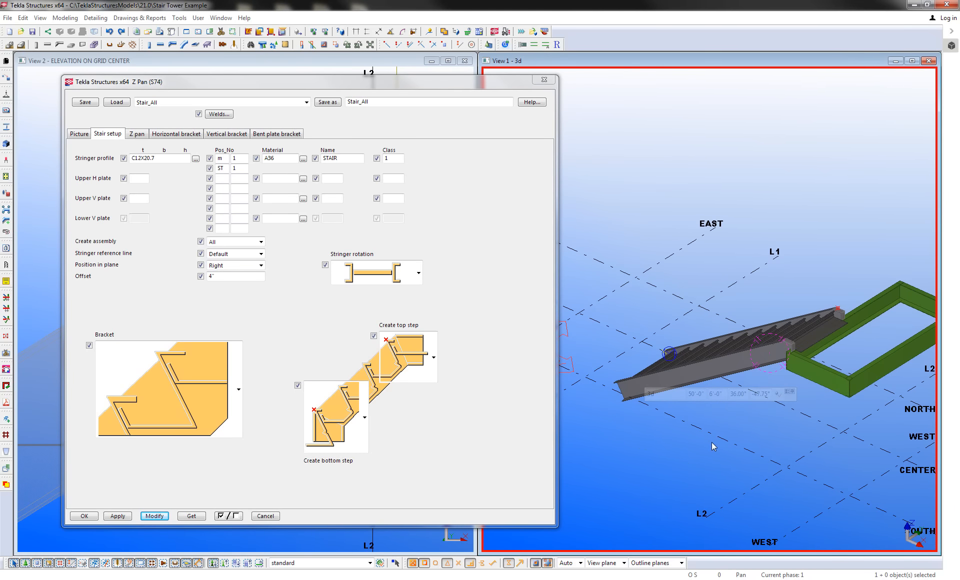
drag(349, 85, 701, 97)
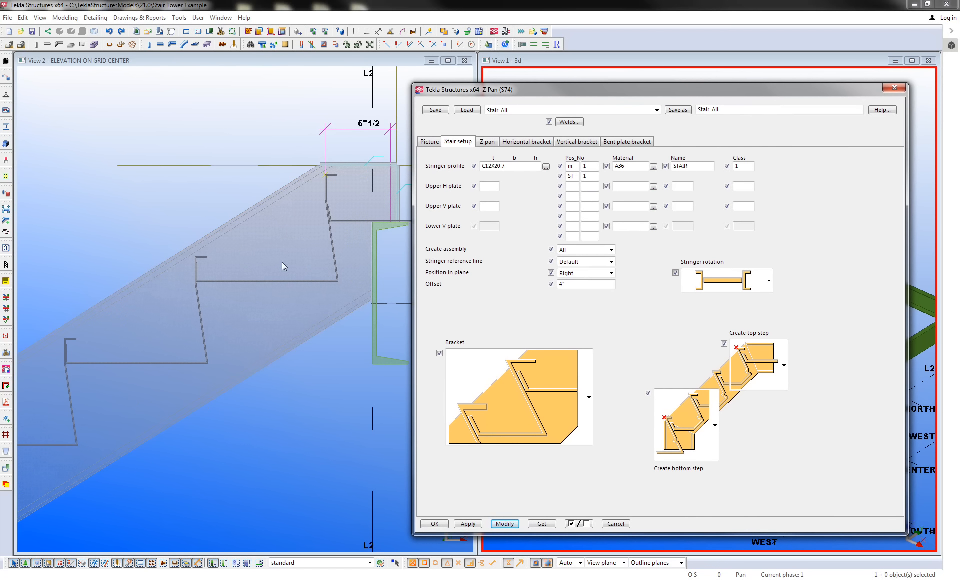
- Examine the pan shape and nosing options in the Z pan settings
middle_drag(282, 262, 197, 256)
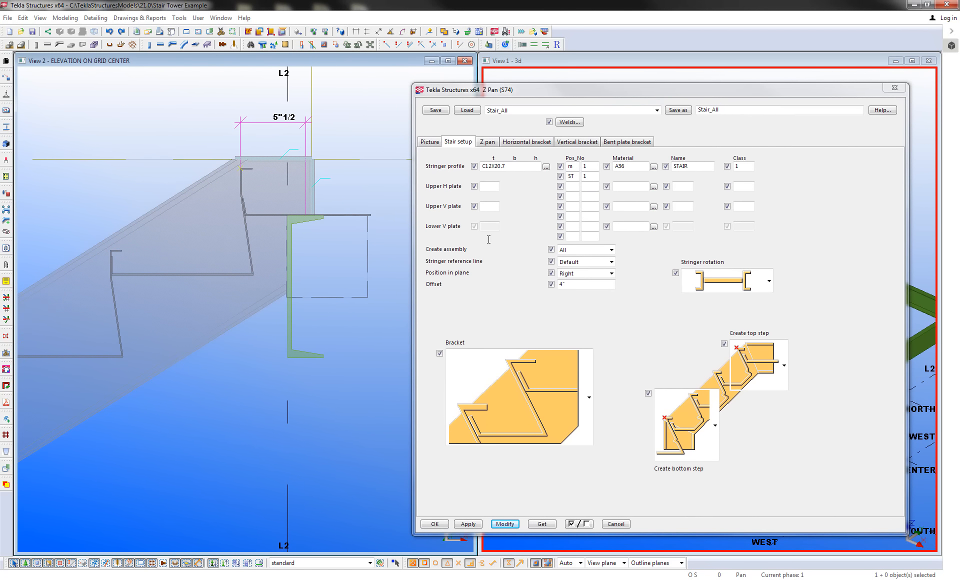
click(488, 142)
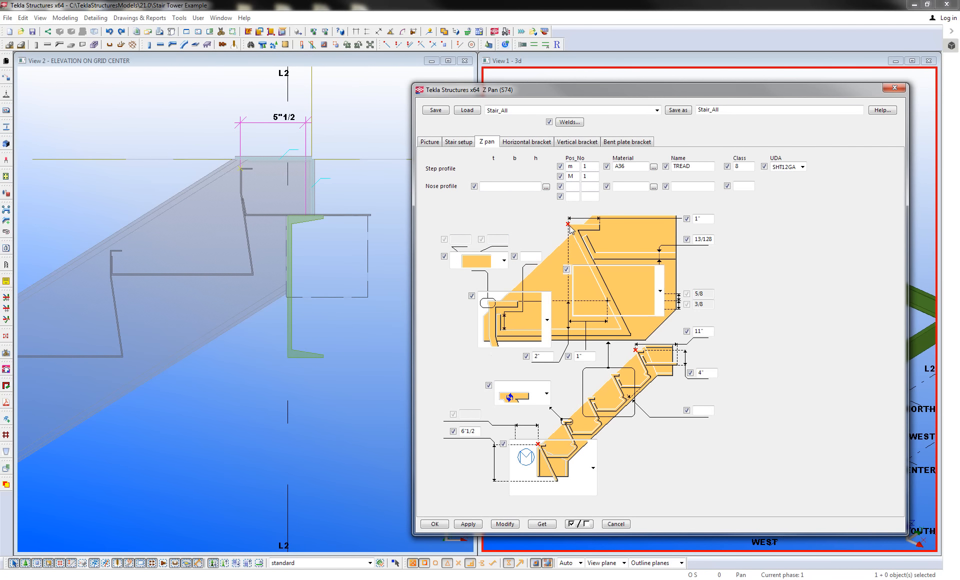
click(661, 300)
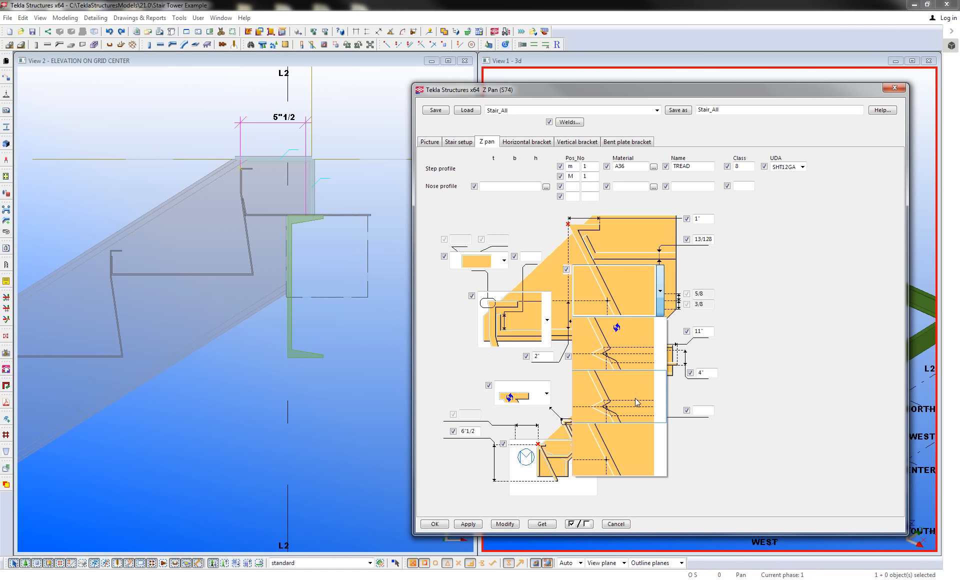
click(755, 320)
click(541, 327)
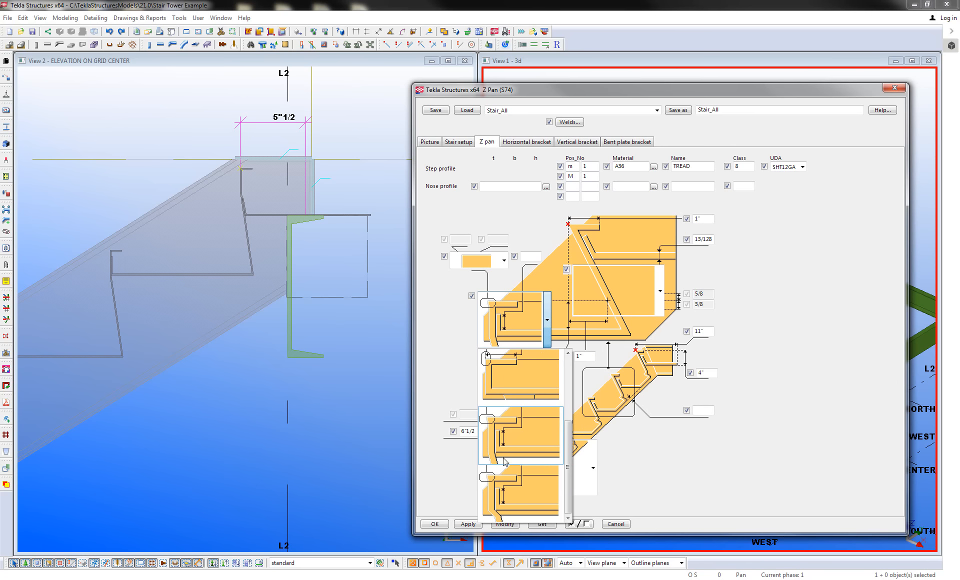
click(752, 353)
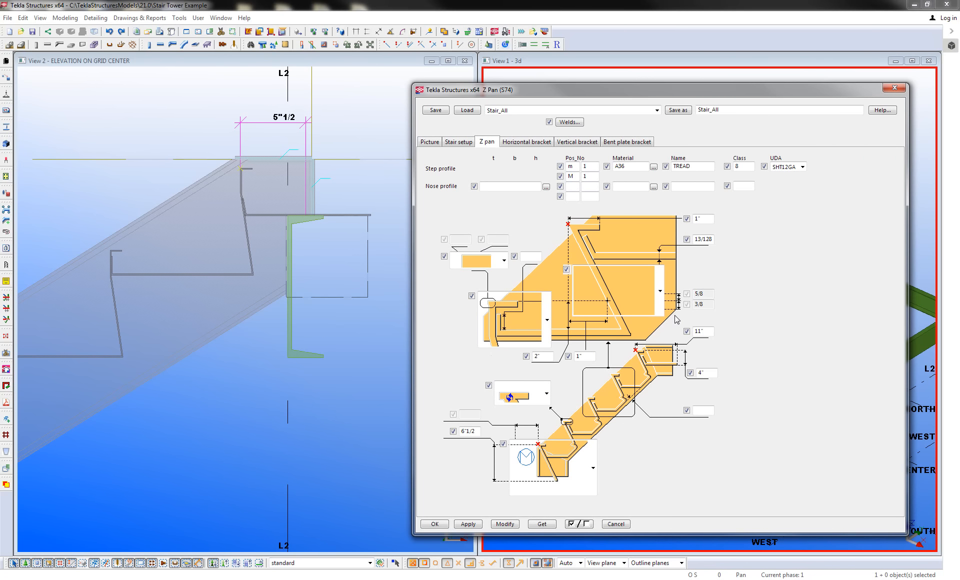
- Set the top step's tread length to 6" and apply the change to the stair
scroll(350, 275, up, 4)
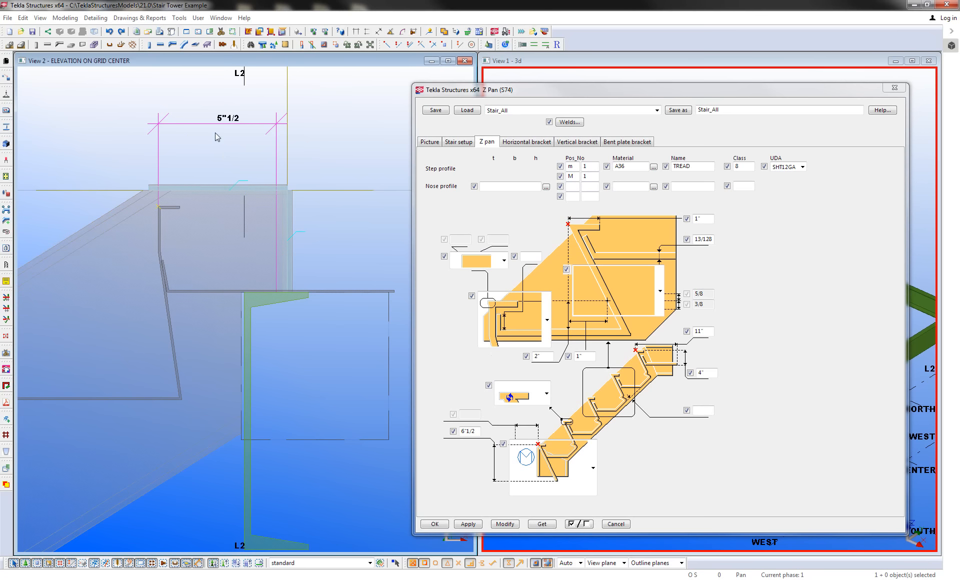
double_click(714, 332)
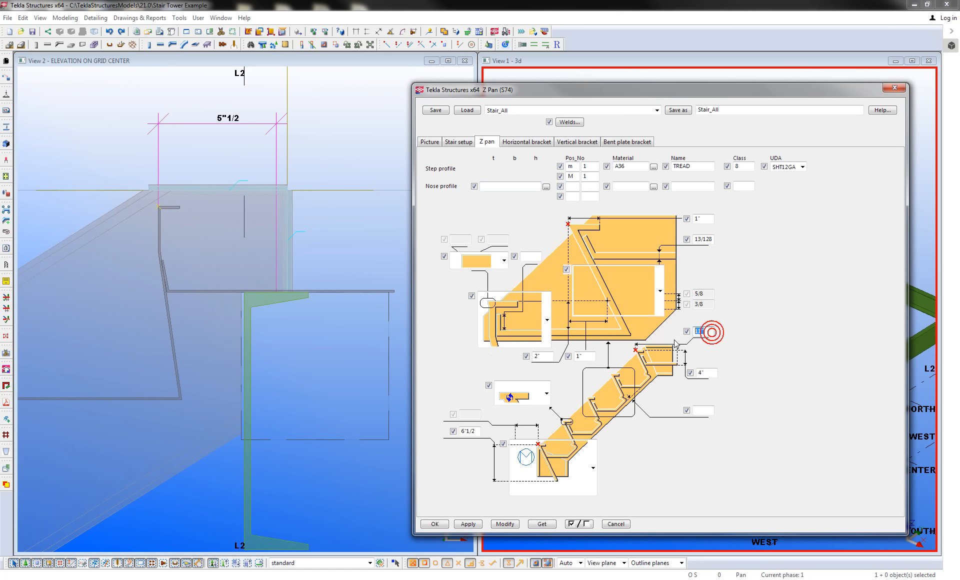
text(6)
click(509, 524)
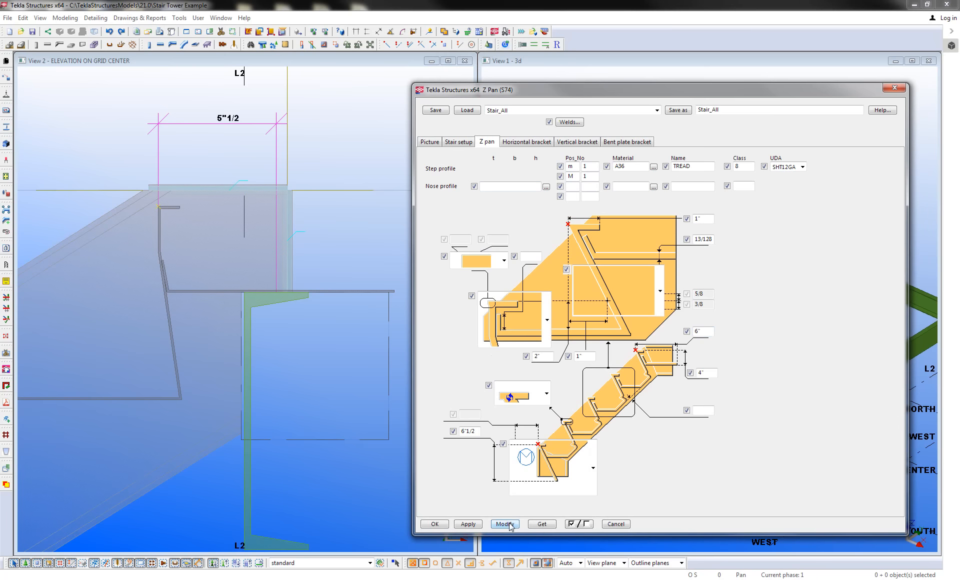
click(285, 265)
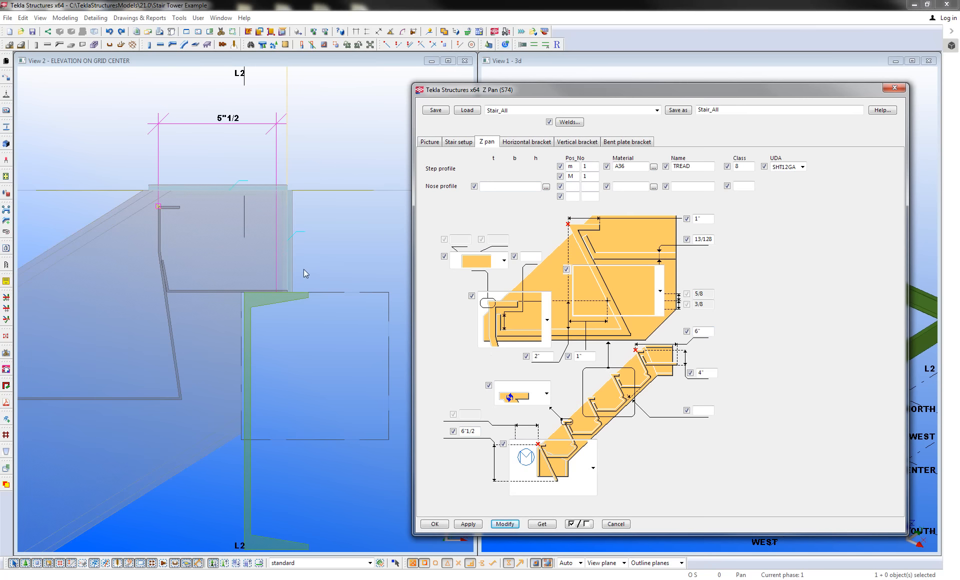
- Measure the vertical distance from the bottom step's nose to the 0" level in the elevation
scroll(260, 343, down, 6)
middle_drag(131, 485, 251, 393)
scroll(203, 356, up, 5)
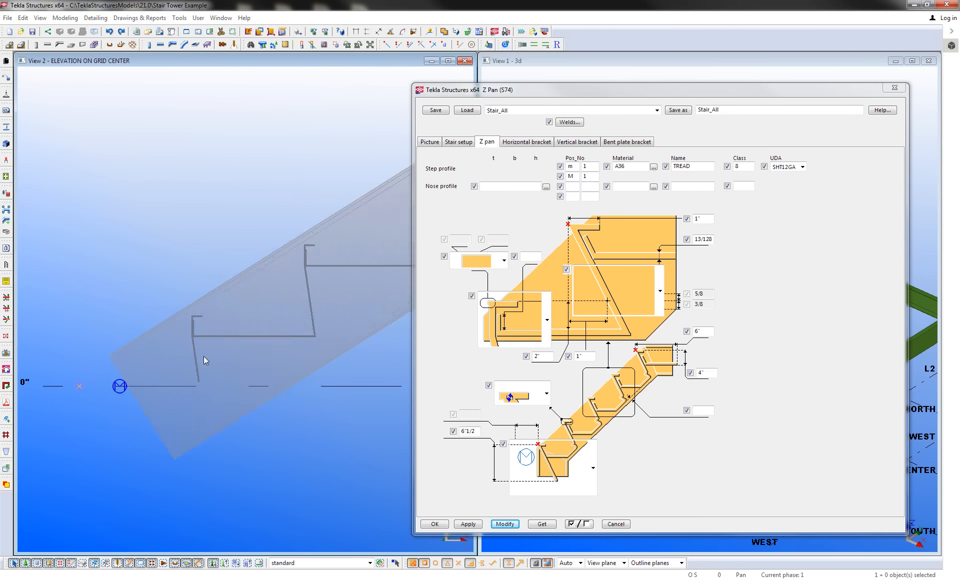
middle_drag(183, 355, 267, 330)
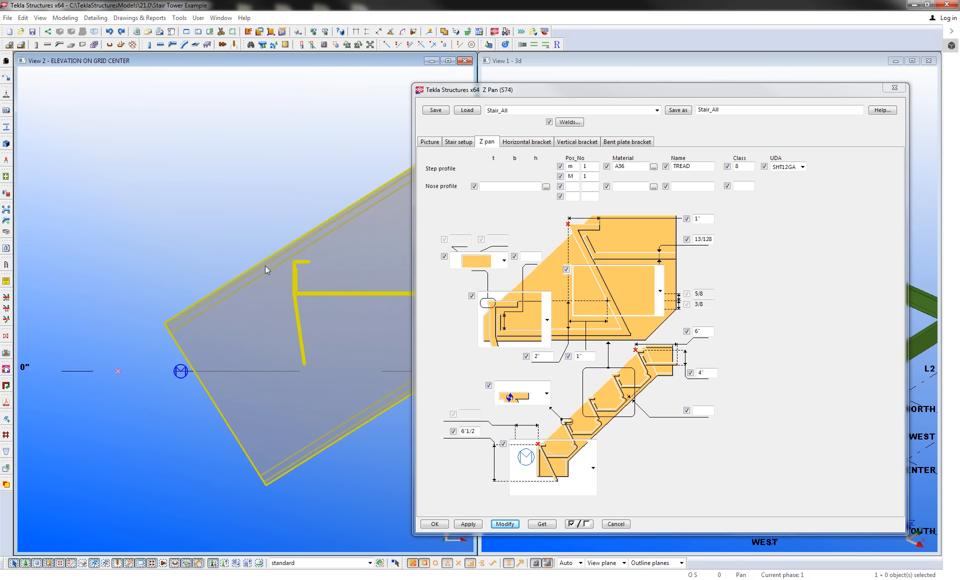
click(368, 33)
scroll(315, 265, up, 6)
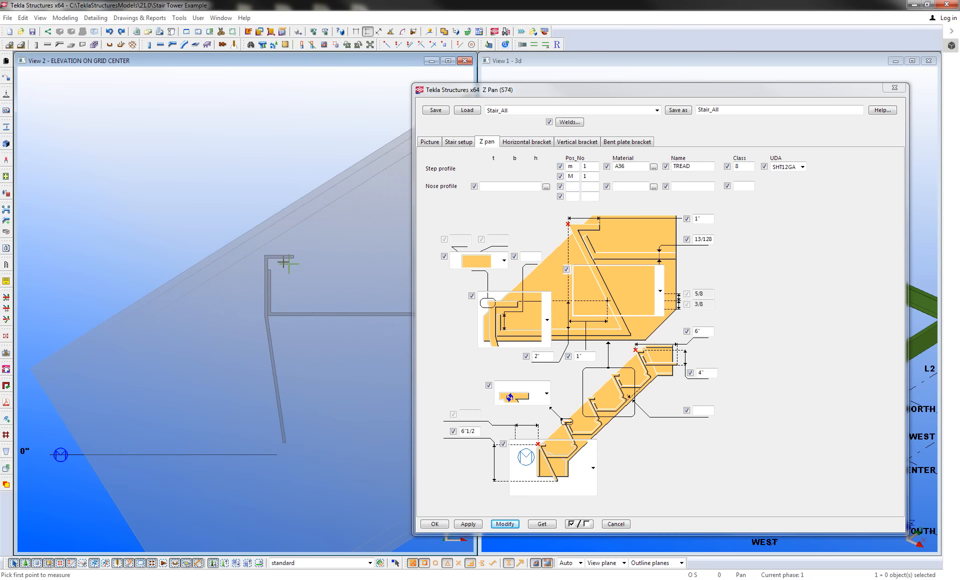
click(248, 243)
scroll(208, 310, down, 3)
middle_drag(205, 354, 261, 224)
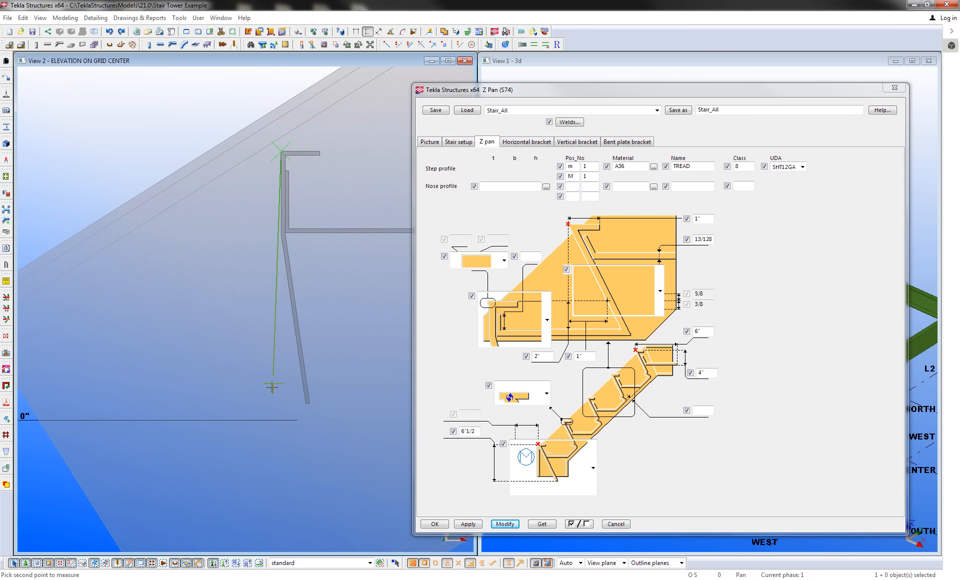
click(277, 421)
scroll(240, 408, down, 2)
click(270, 484)
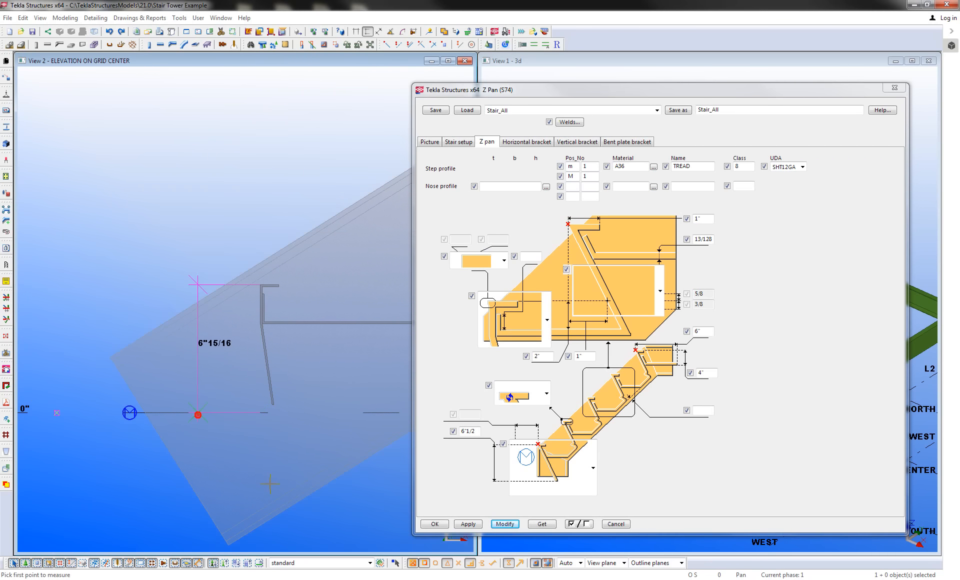
right_click(216, 233)
click(228, 237)
- Set the bottom step's riser height to 6"15/16 and apply it to the selected stair
double_click(309, 323)
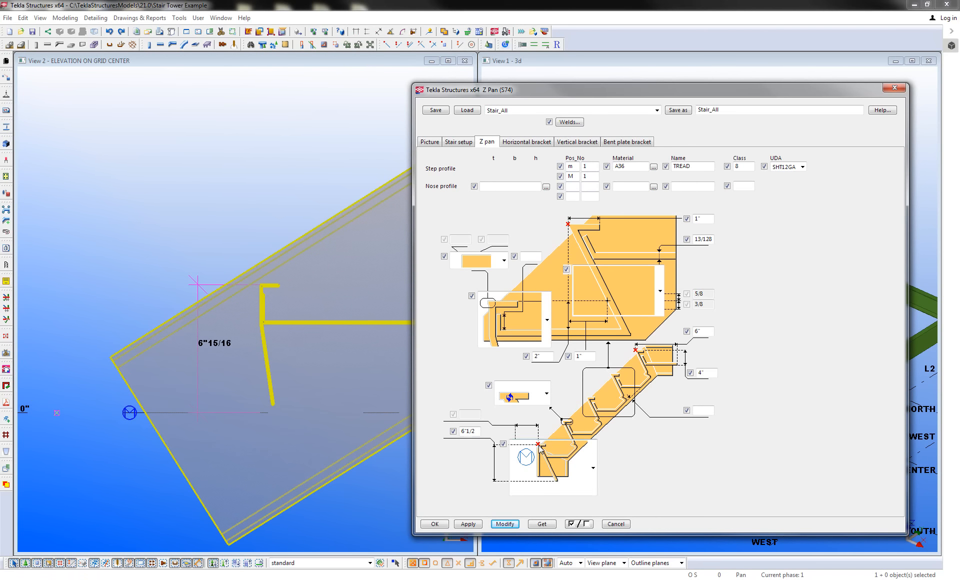
double_click(469, 431)
text(6)
click(505, 525)
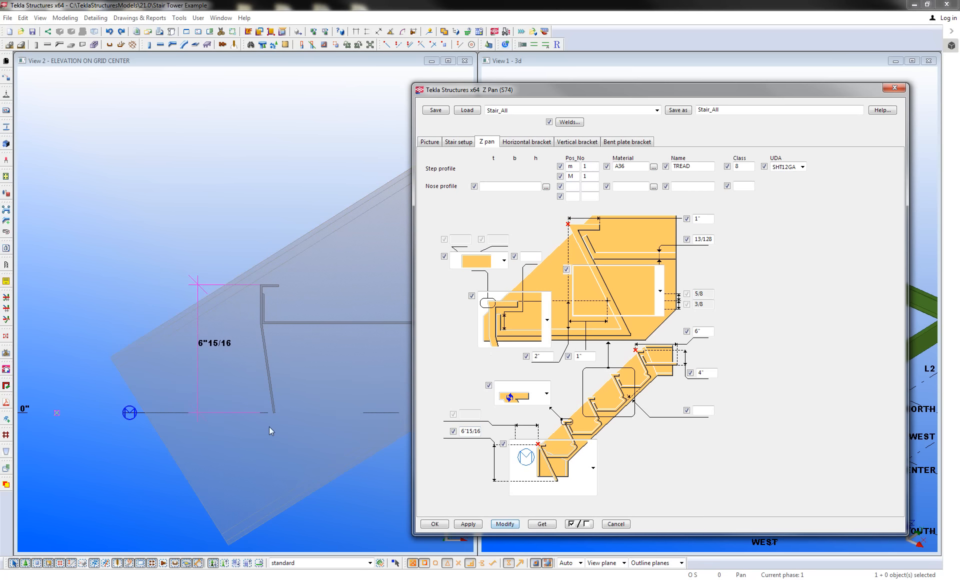
- Give the bottom riser a horizontal foot flange with a 1" length dimension and apply it to the stair
click(593, 465)
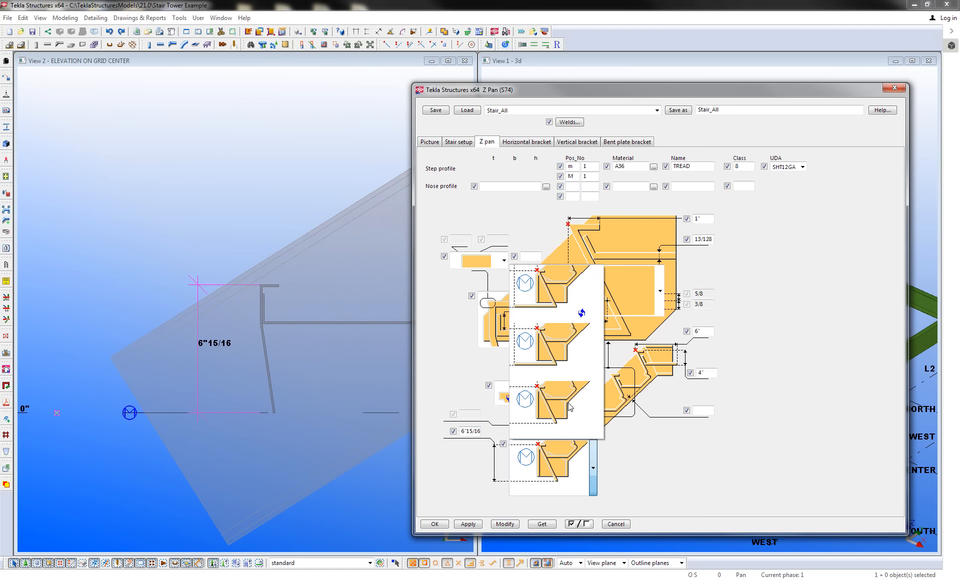
click(555, 354)
click(464, 414)
click(509, 526)
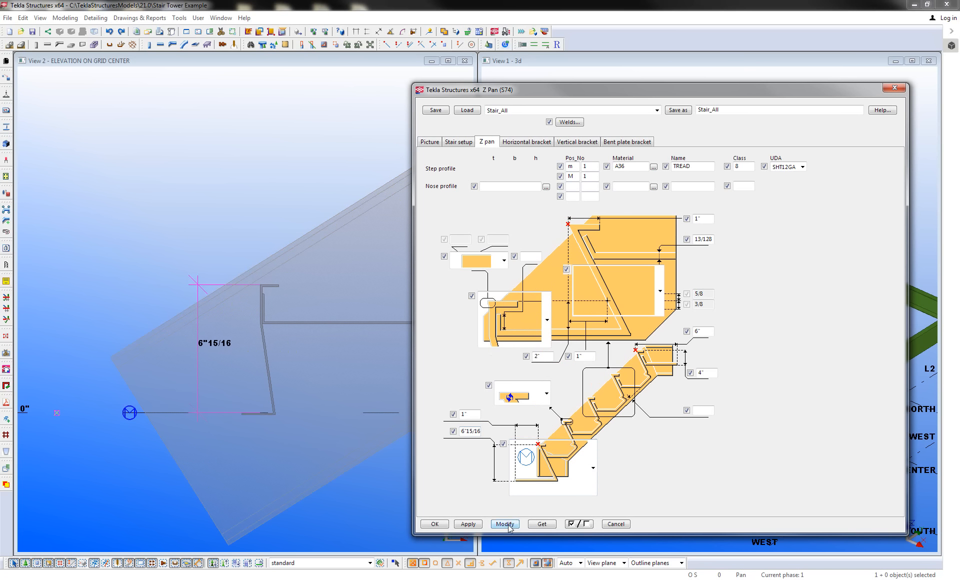
- Set the bottom riser's foot flange dimension to -1", apply it and check the whole stair in the elevation
double_click(468, 414)
text(-1)
click(506, 524)
double_click(472, 414)
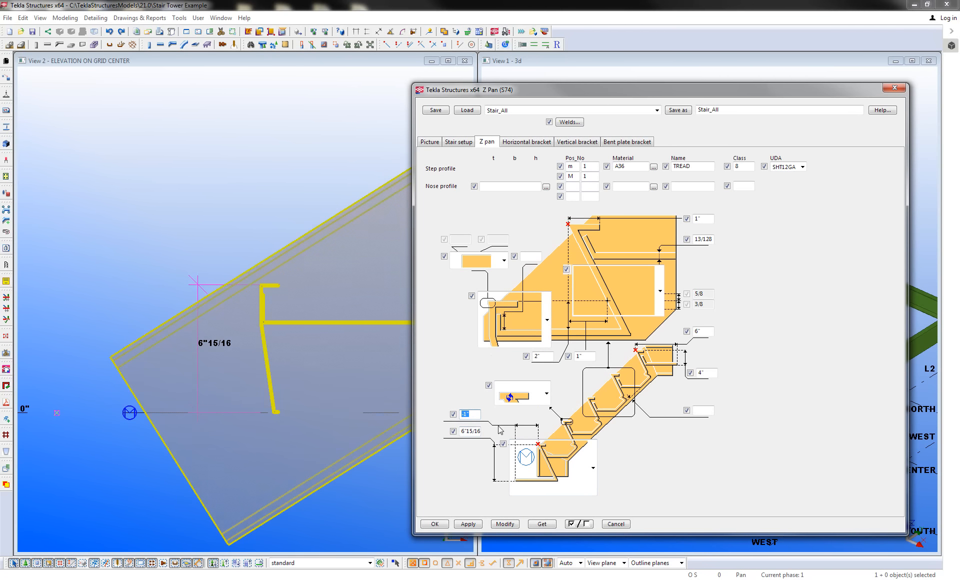
click(382, 515)
scroll(305, 314, down, 5)
middle_drag(327, 313, 306, 326)
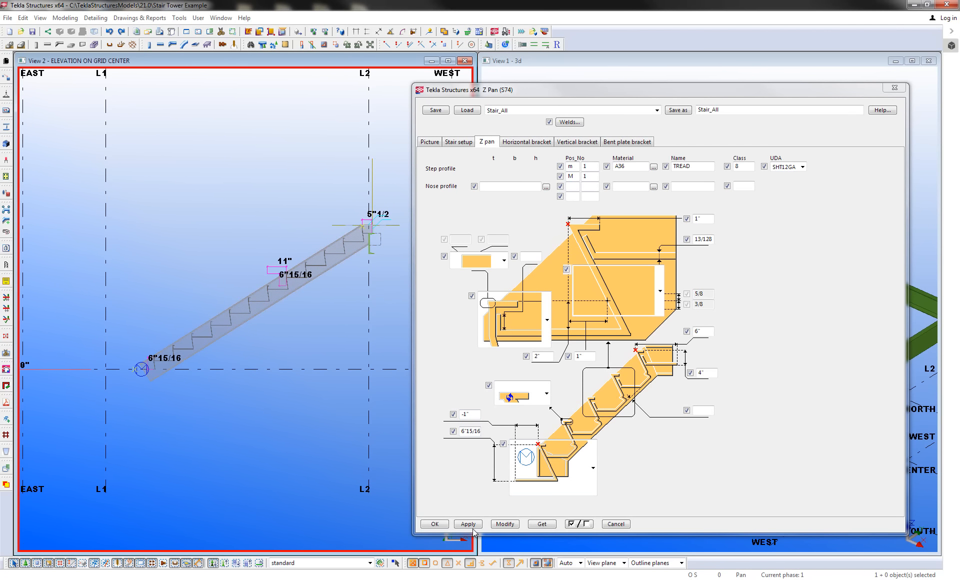
drag(570, 88, 698, 74)
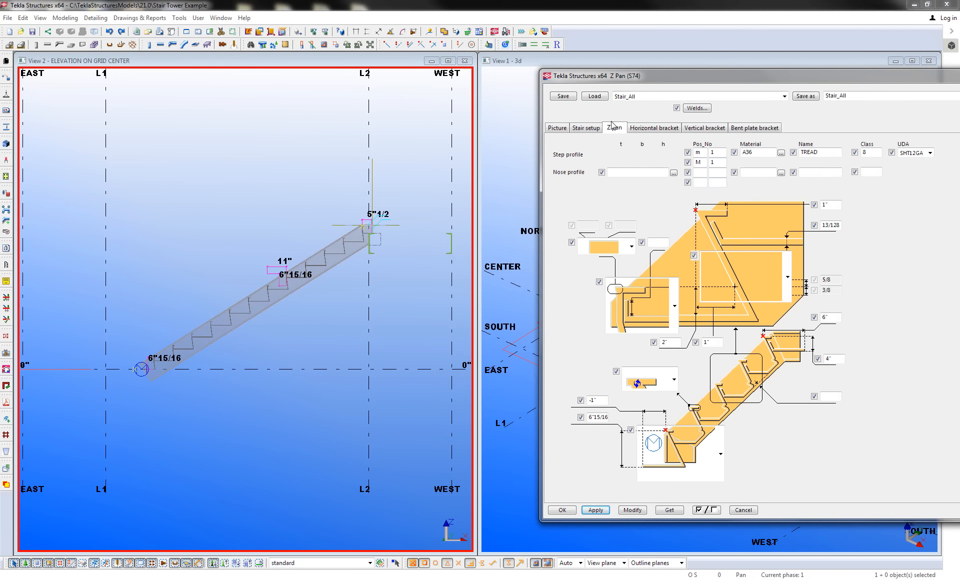
click(586, 128)
middle_drag(270, 213, 295, 298)
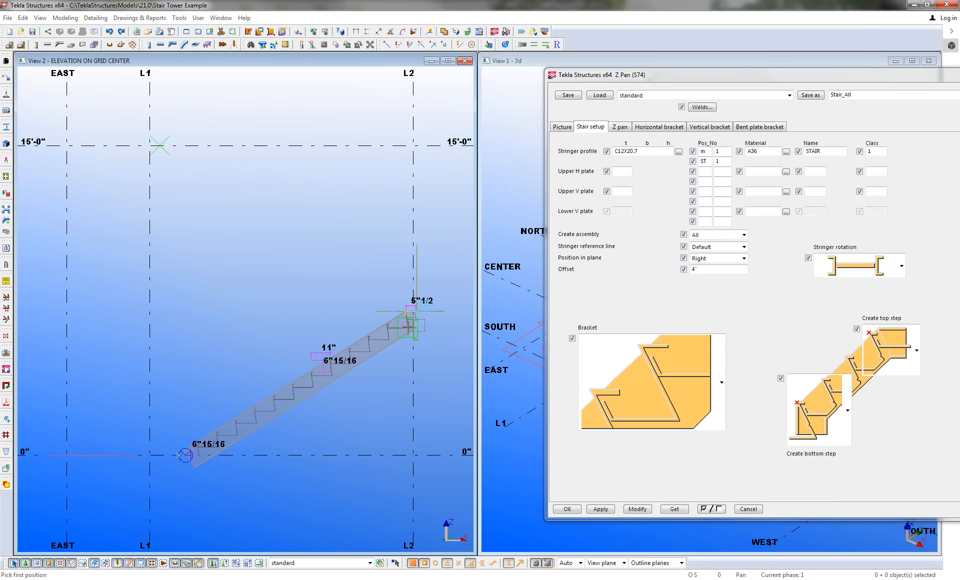
middle_drag(268, 239, 266, 259)
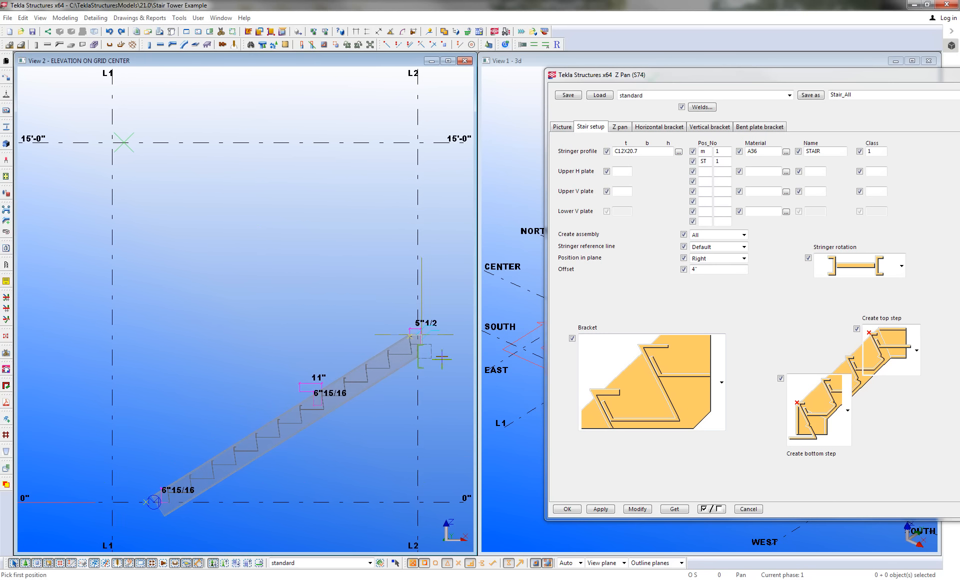
right_click(376, 291)
click(390, 297)
- Configure the next stair with a beam-supported bottom end and an extended stringer top end using 1'-0" extensions
click(562, 128)
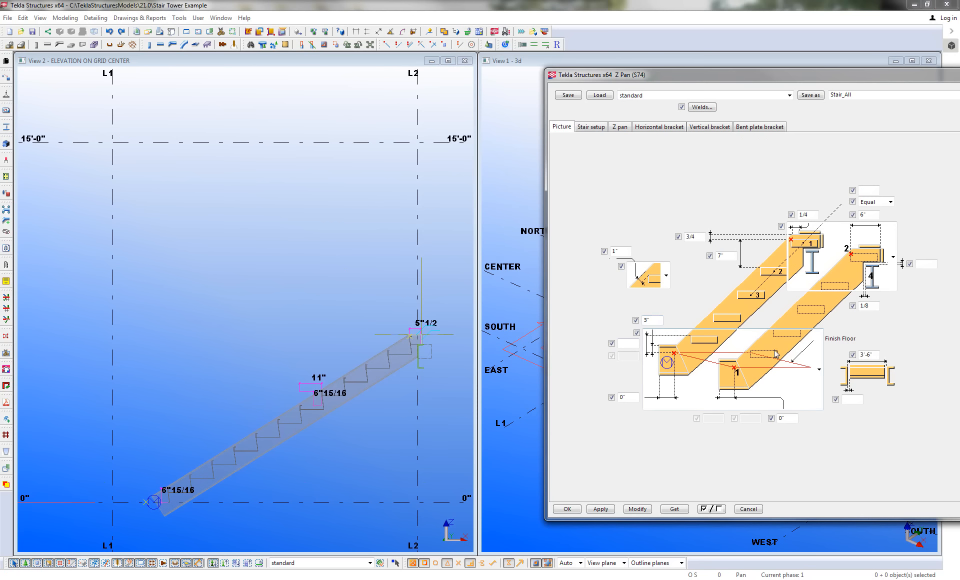
click(760, 371)
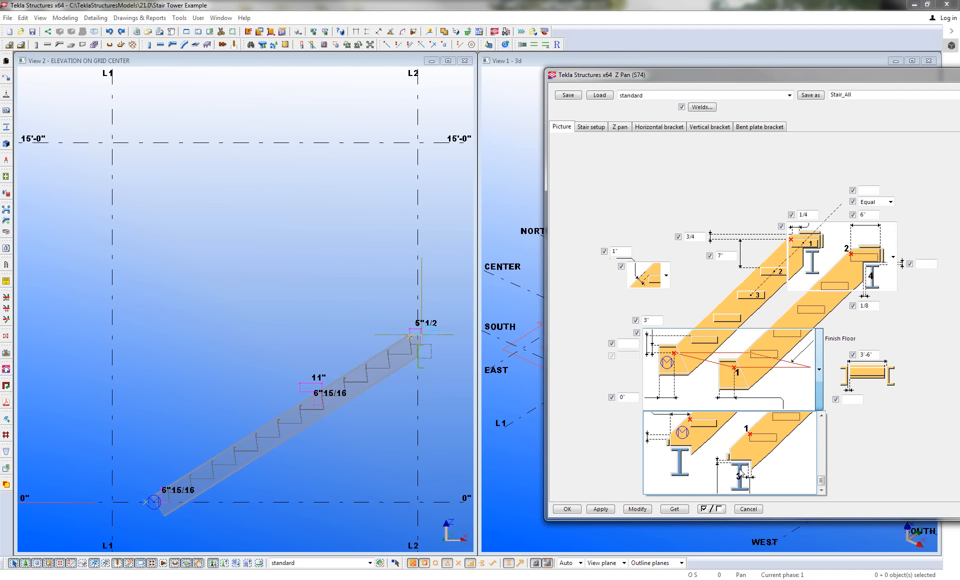
click(738, 465)
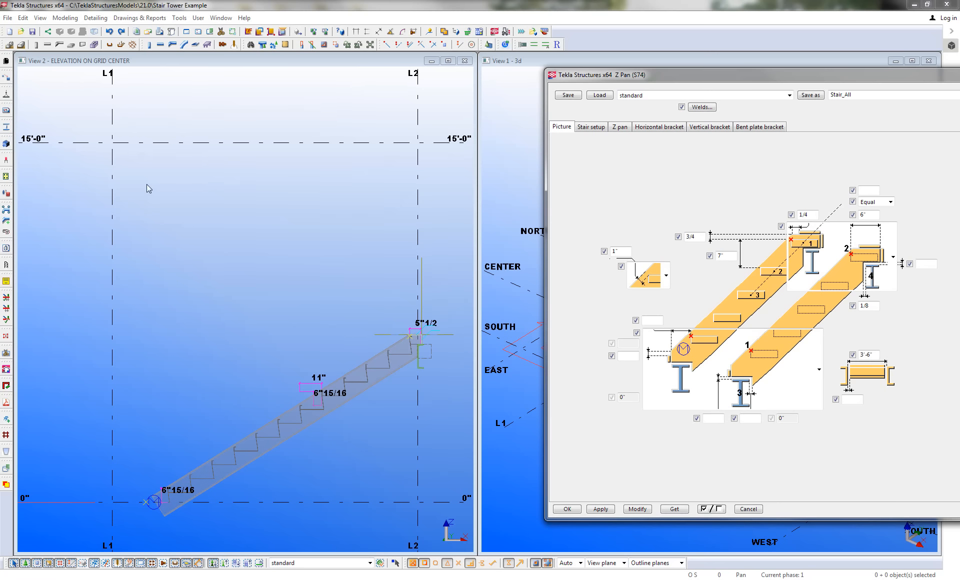
click(846, 270)
click(861, 336)
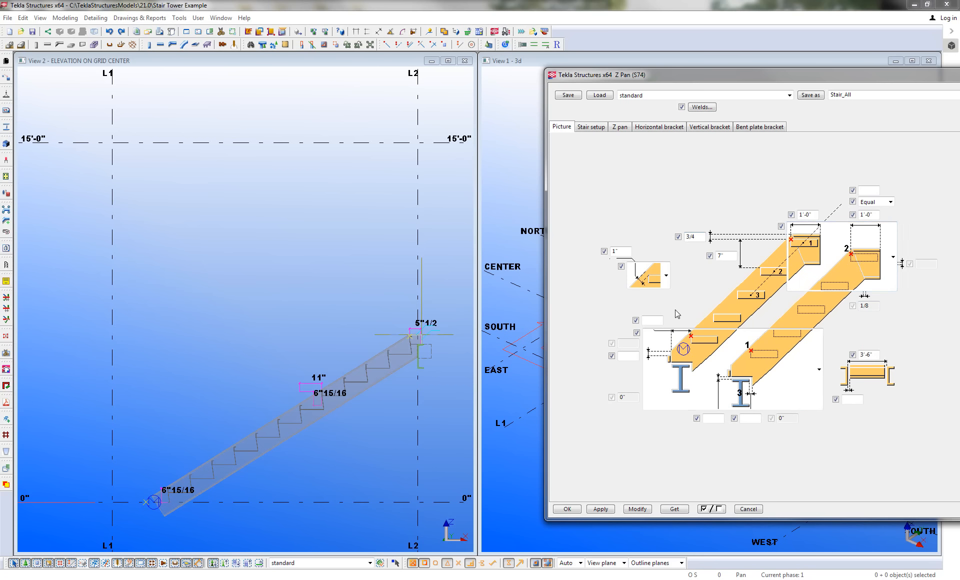
click(570, 509)
- Start a new Z Pan stair with its first position 6"15/16 directly above the lower stair's top nose
double_click(200, 420)
click(317, 91)
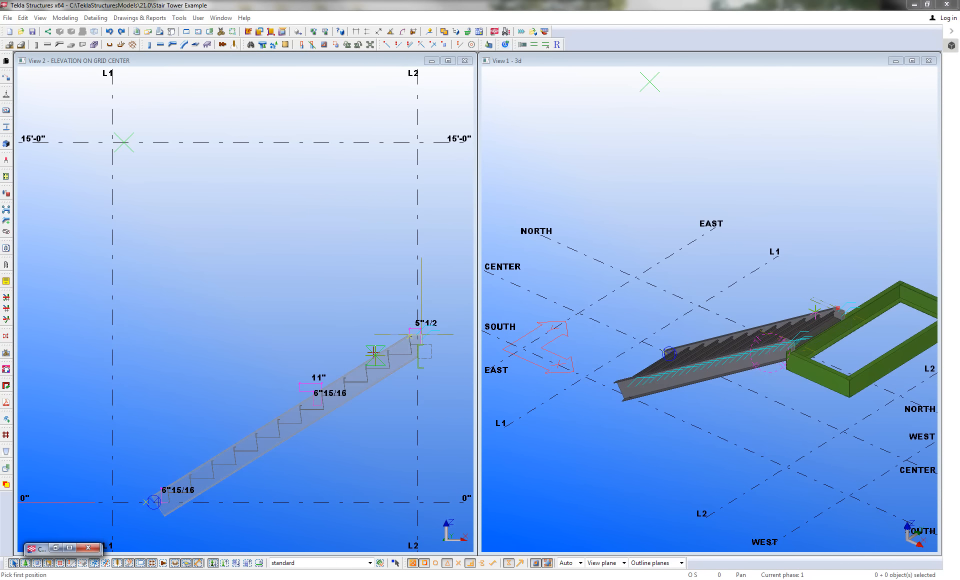
scroll(375, 353, up, 5)
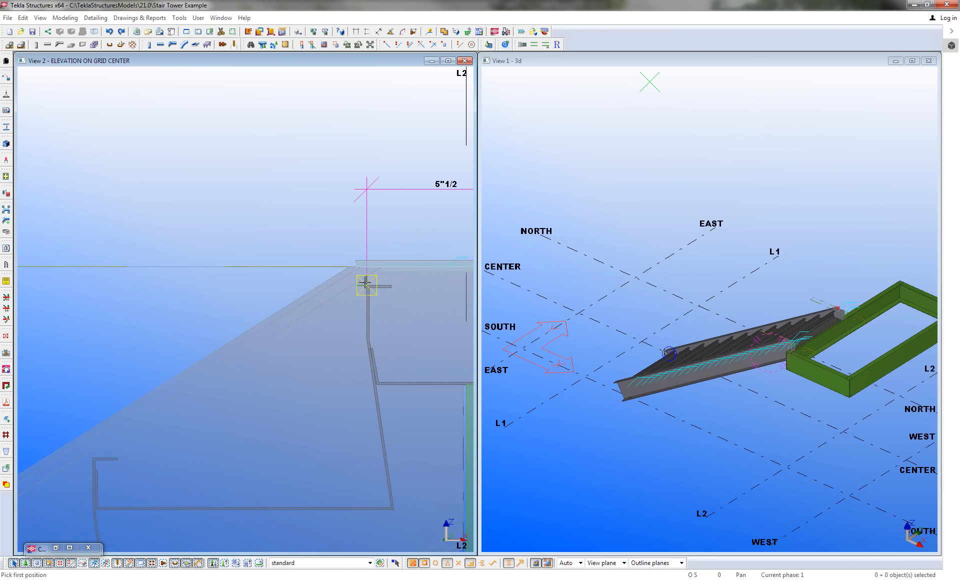
click(366, 284)
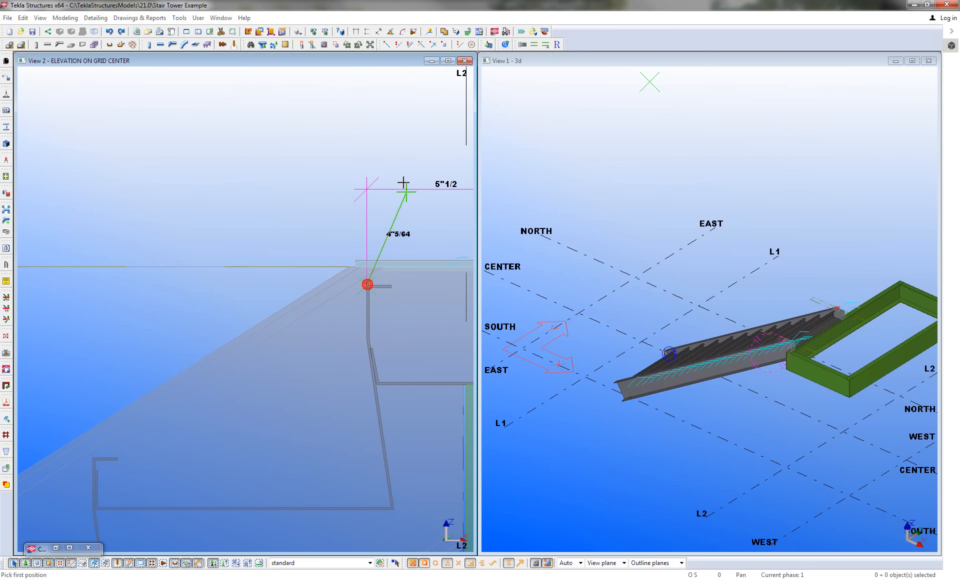
text(6"15/)
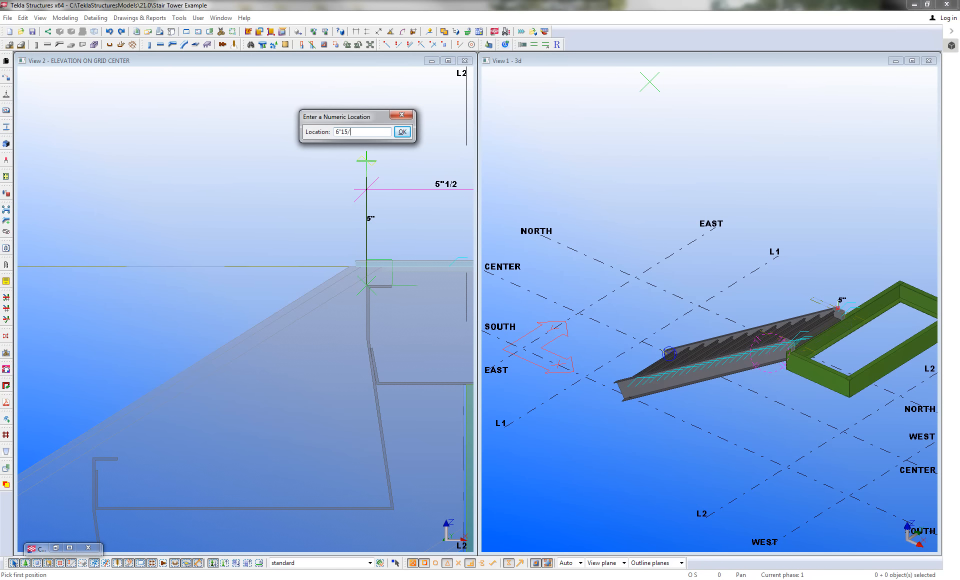
text(16)
key(Return)
- Place the new stair's second position at the 15'-0" level, 6" inside grid line L1
scroll(306, 208, down, 3)
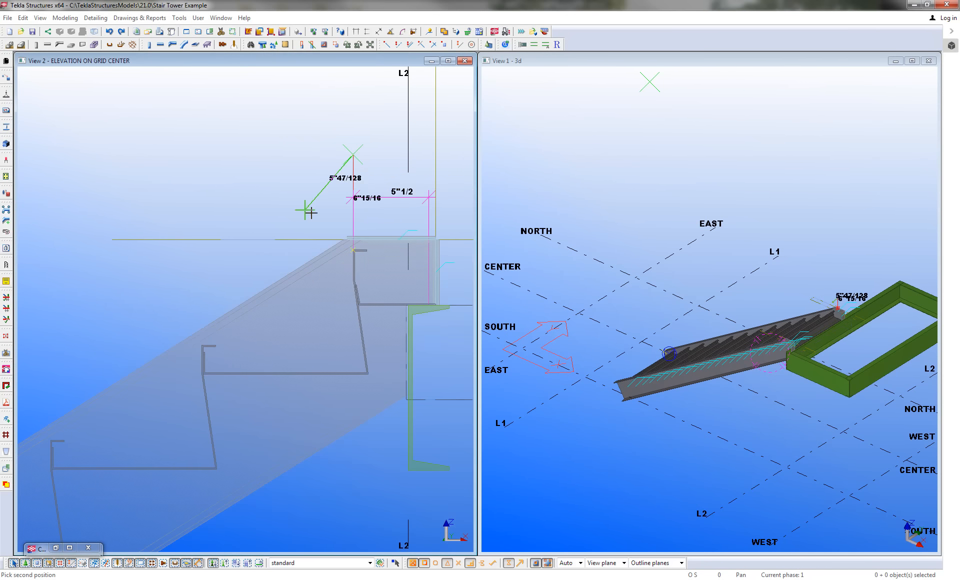
scroll(306, 221, down, 3)
middle_drag(288, 215, 416, 305)
middle_drag(239, 195, 277, 251)
scroll(241, 239, up, 2)
scroll(245, 217, up, 2)
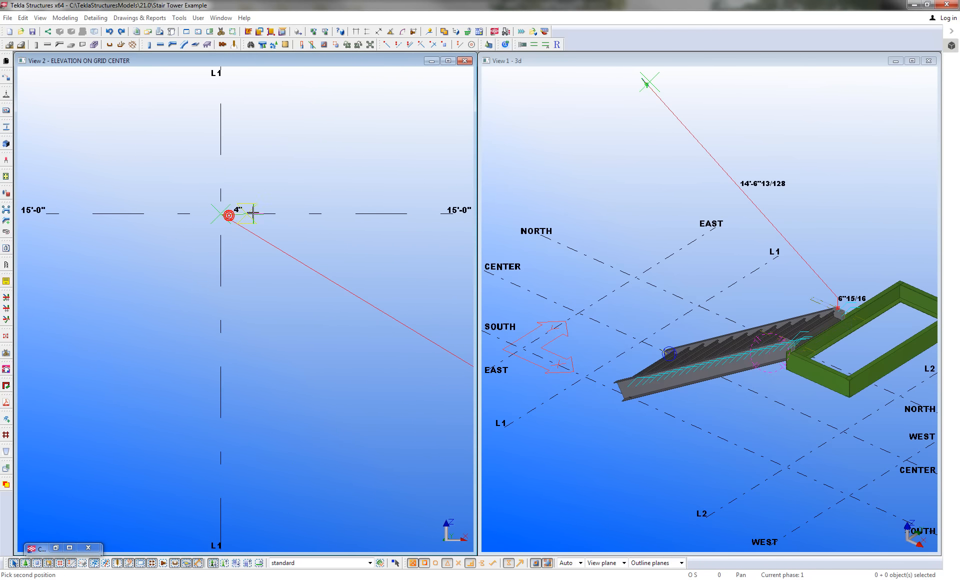
click(262, 214)
- Select the landing channel as the support for the upper stair's bottom end, create the stair and end the placement command
scroll(295, 271, down, 5)
scroll(380, 332, up, 3)
scroll(457, 387, up, 1)
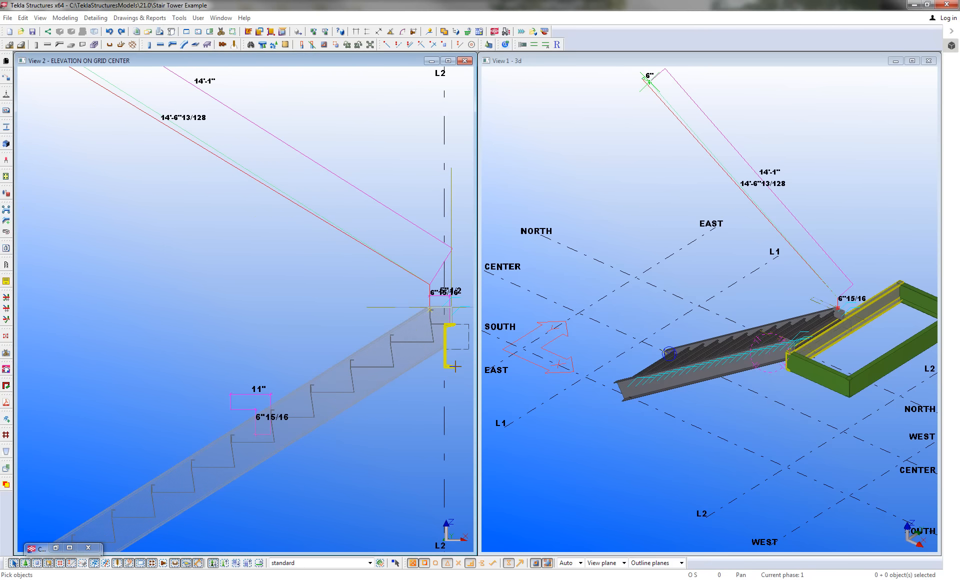
scroll(294, 274, down, 3)
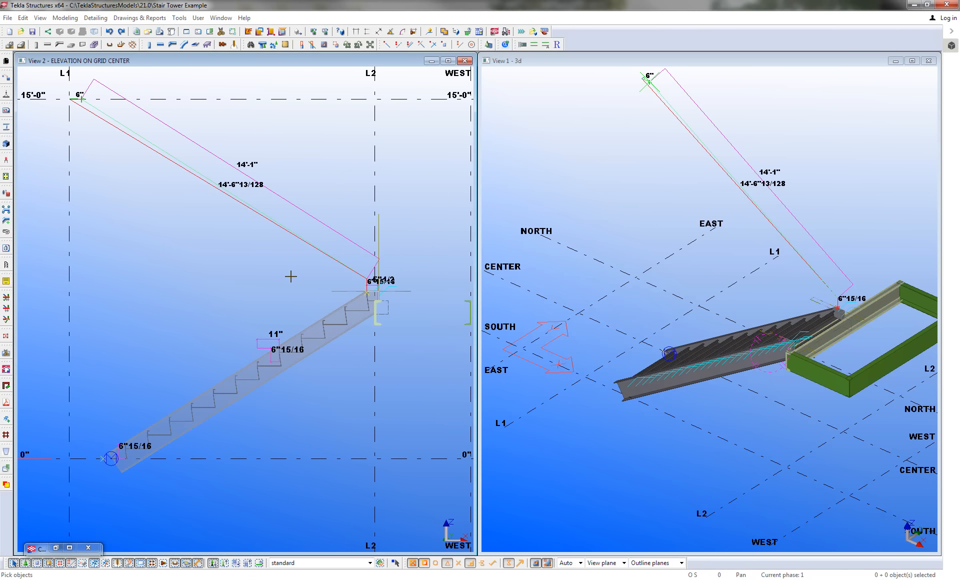
middle_click(250, 267)
right_click(614, 217)
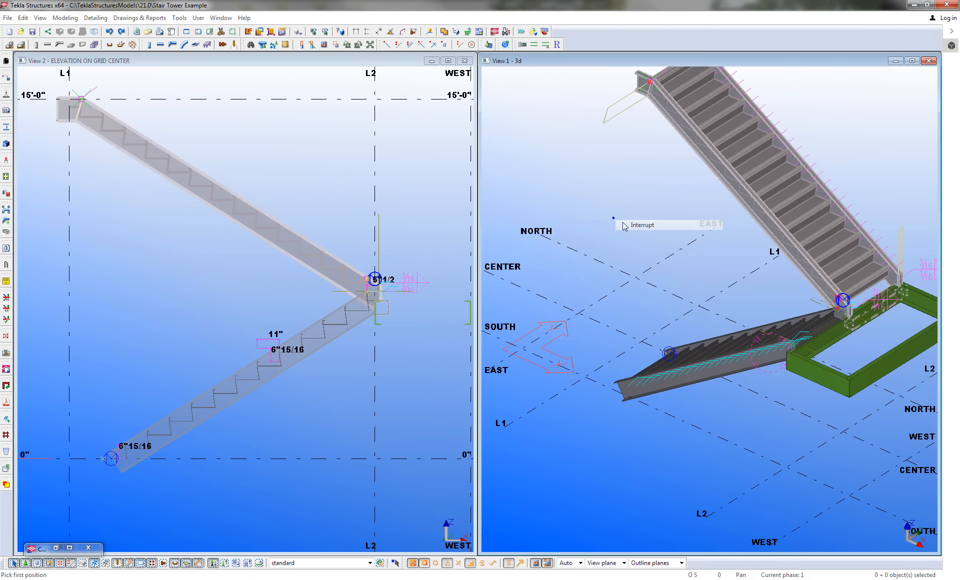
click(624, 224)
- Modify the upper stair's beam-supported bottom end with a 6" horizontal extension, a 1/4" vertical offset and a 1/8" gap
middle_drag(707, 273, 627, 306)
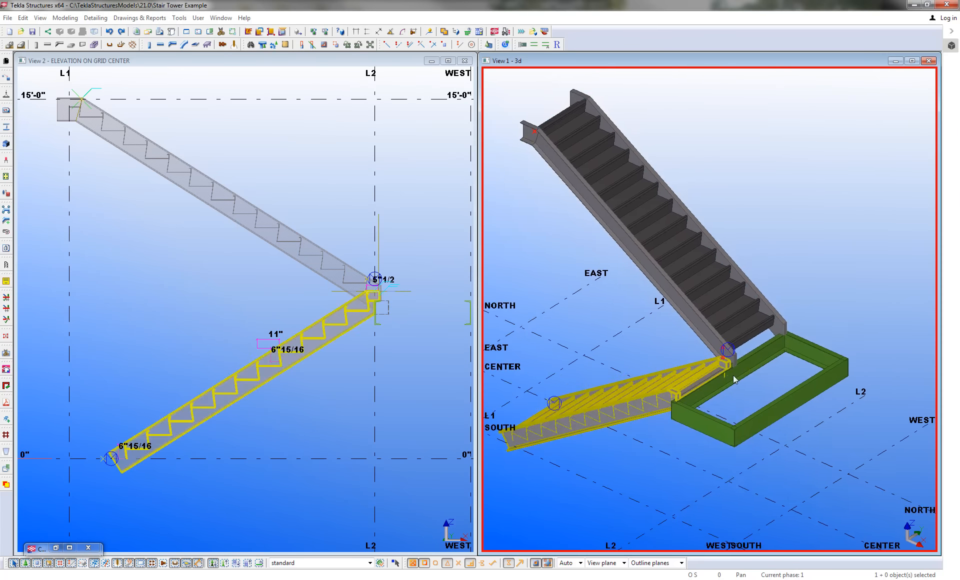
scroll(761, 325, up, 6)
ctrl+middle_drag(776, 333, 808, 338)
click(721, 371)
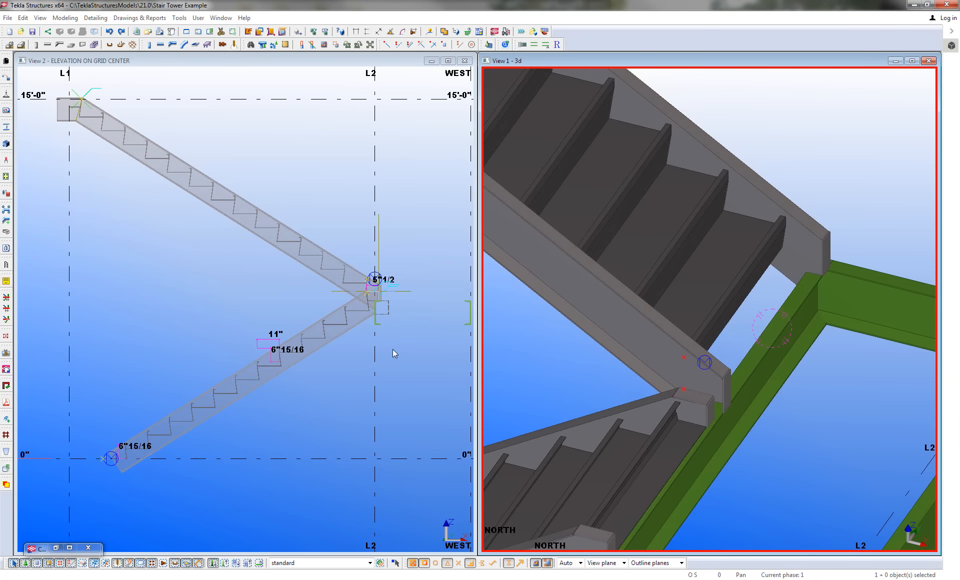
scroll(346, 293, up, 6)
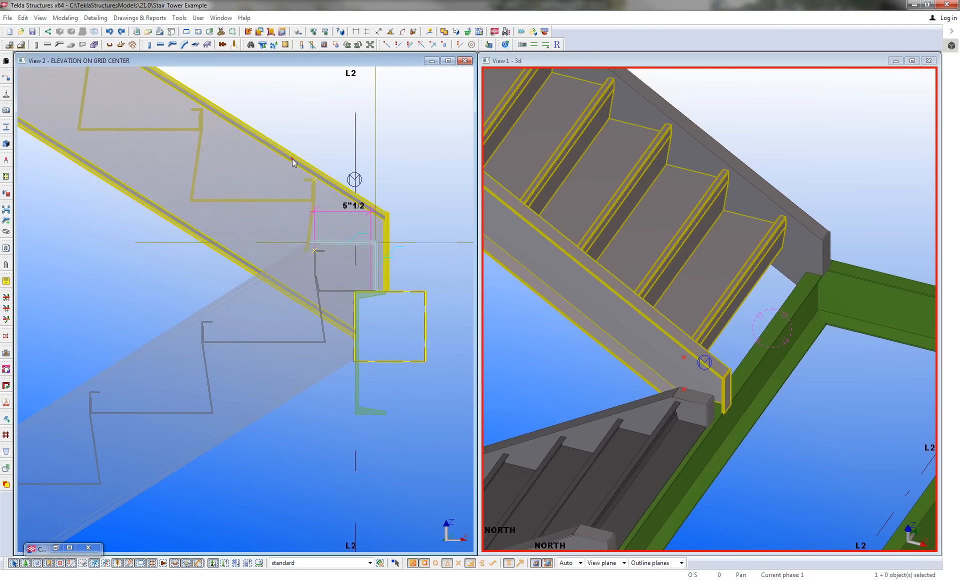
double_click(293, 157)
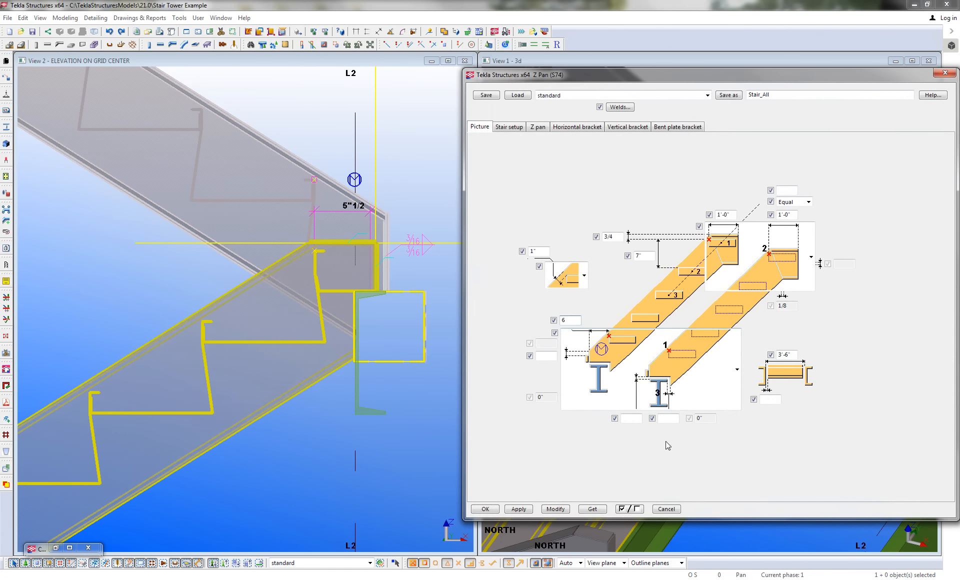
click(672, 418)
text(1/4)
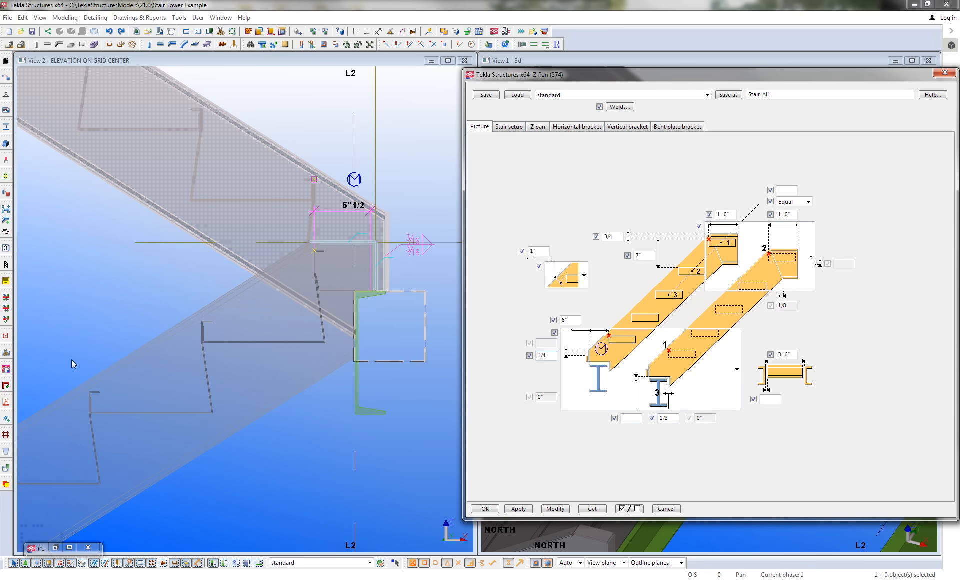
click(549, 509)
scroll(385, 220, up, 4)
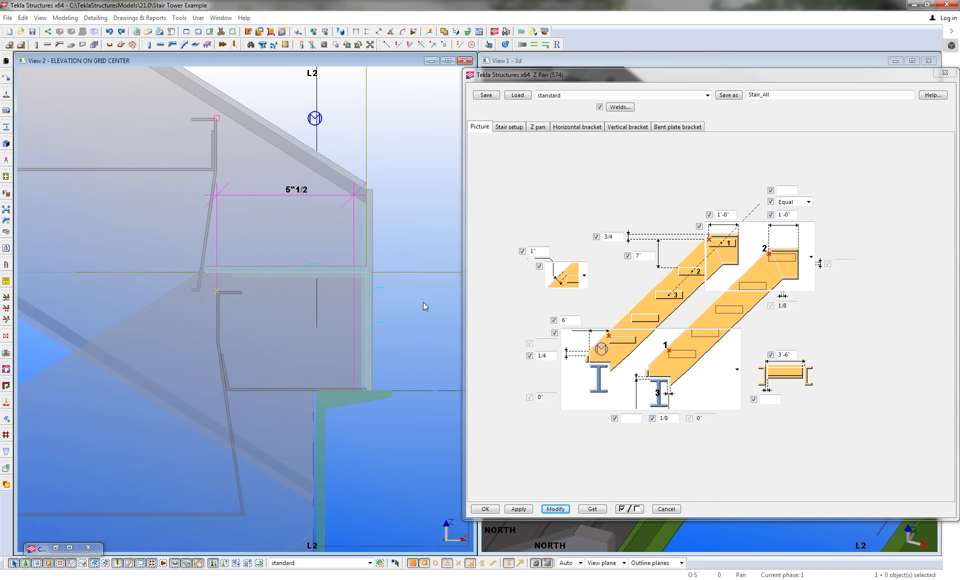
- Shorten both stringer extensions at the upper stair's top end to 8" and apply the change
scroll(423, 303, down, 8)
middle_drag(74, 94, 391, 292)
scroll(223, 185, up, 8)
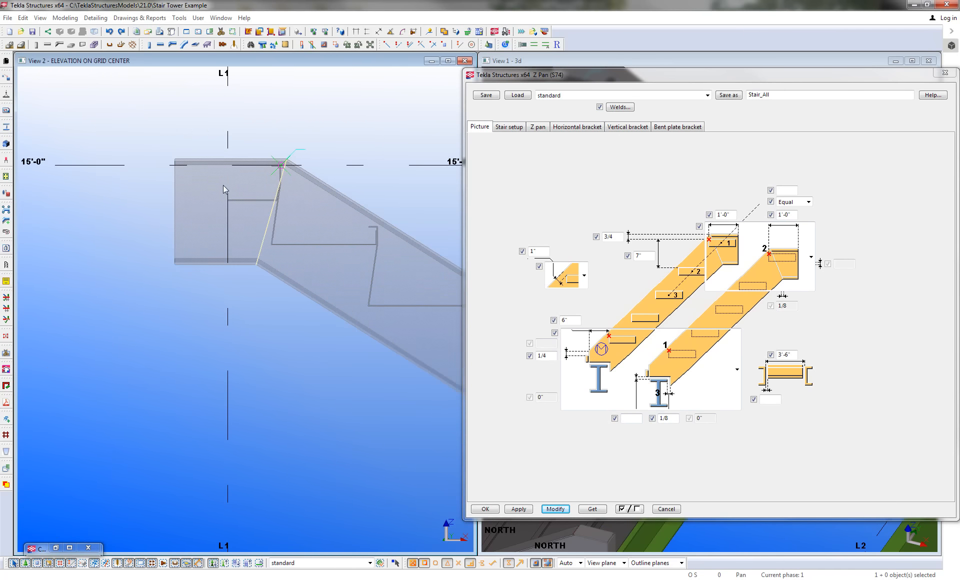
middle_drag(268, 177, 291, 215)
click(316, 206)
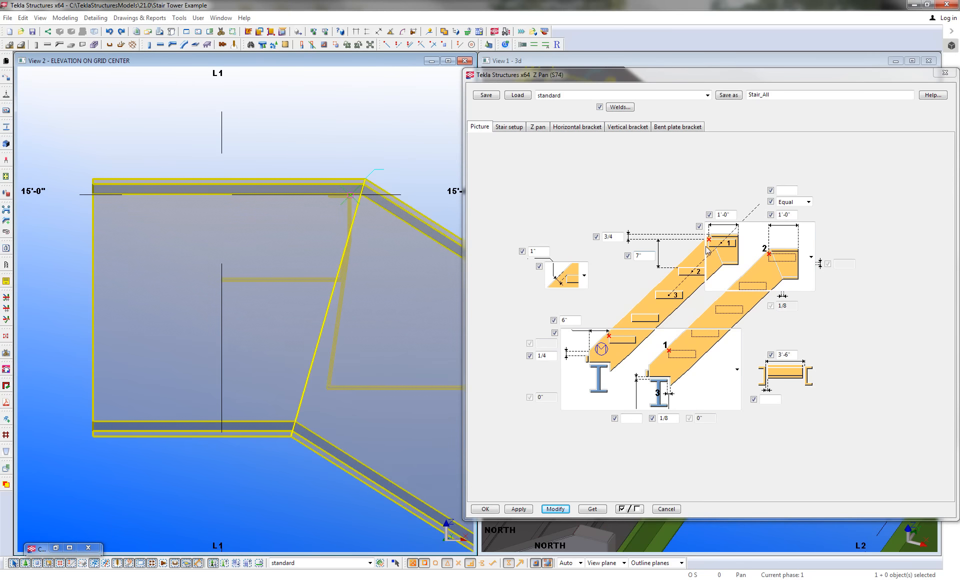
scroll(300, 250, down, 3)
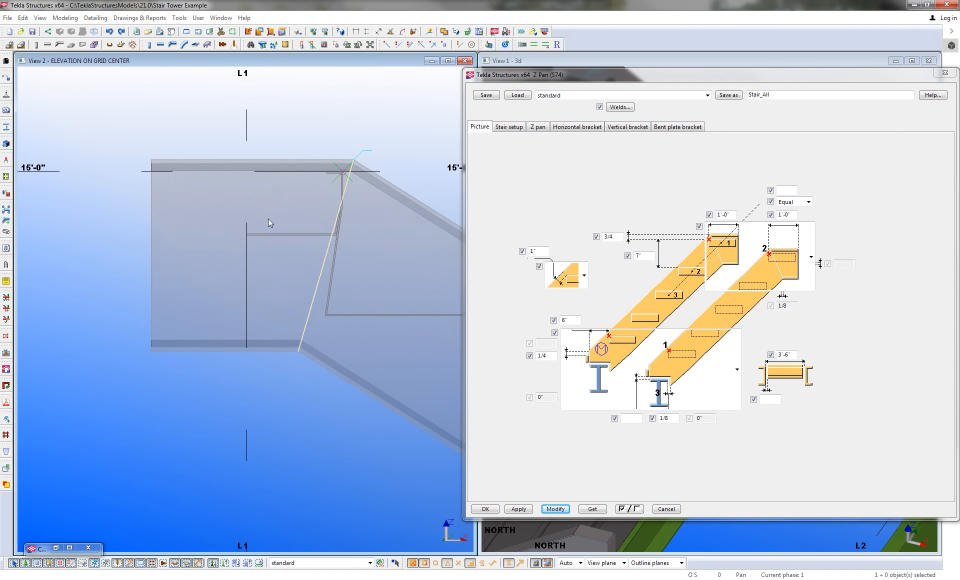
double_click(732, 215)
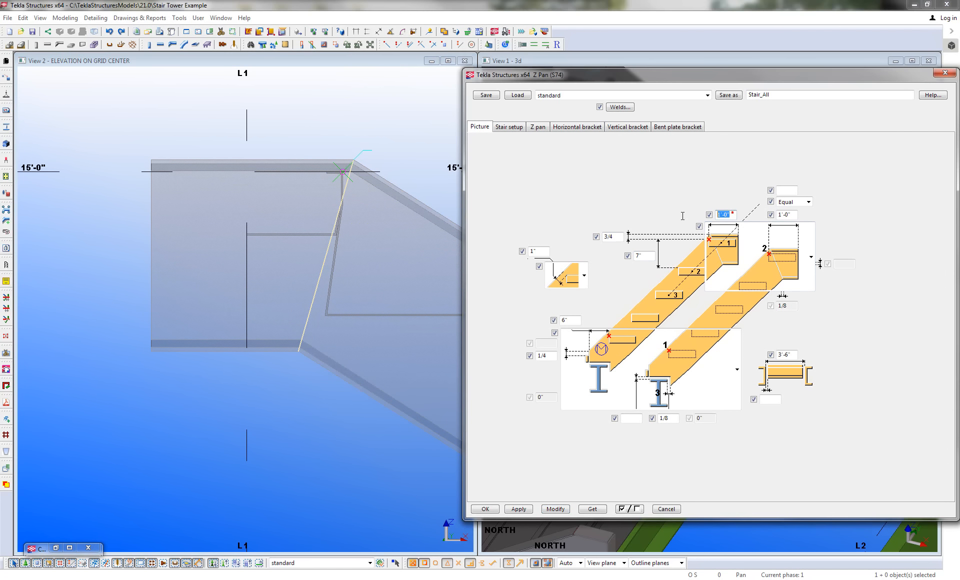
text(8)
double_click(790, 215)
text(8)
click(555, 509)
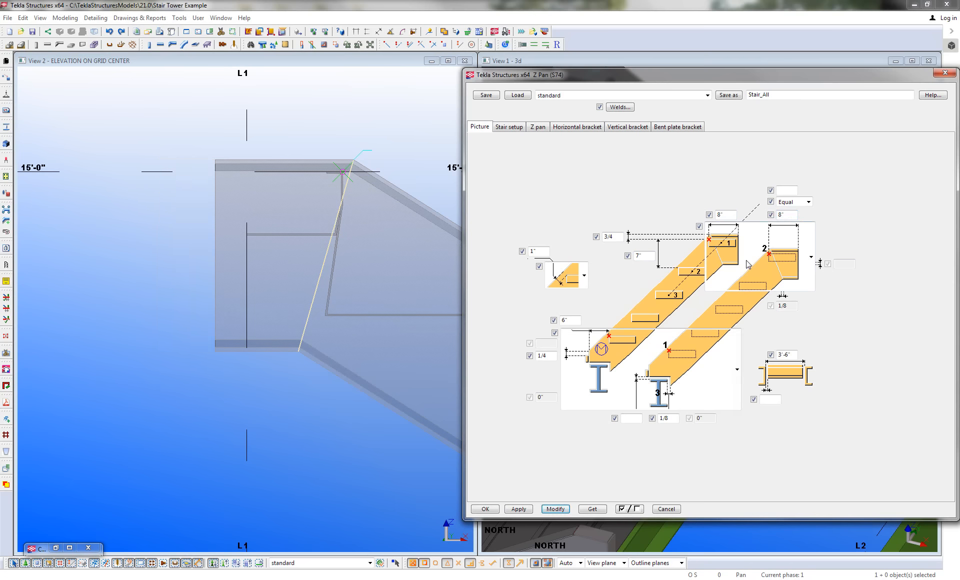
- Set the upper stair's stringer offset above the step nosing to 1" and apply it
click(730, 214)
double_click(609, 236)
text(1)
click(555, 509)
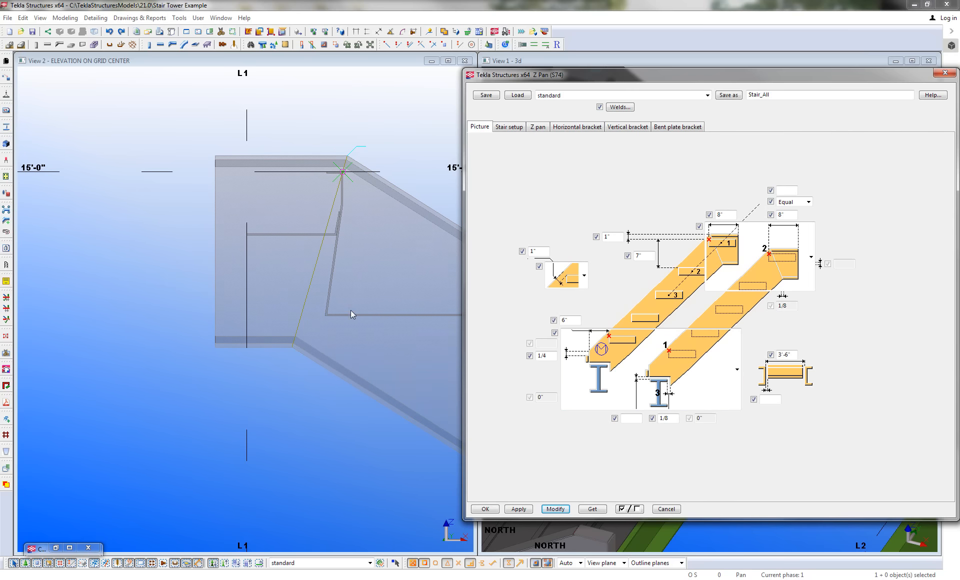
- Set the height of the upper stair's bottom Z pan riser to 10"15/16
middle_drag(350, 310, 247, 255)
scroll(247, 254, down, 7)
middle_drag(420, 361, 211, 206)
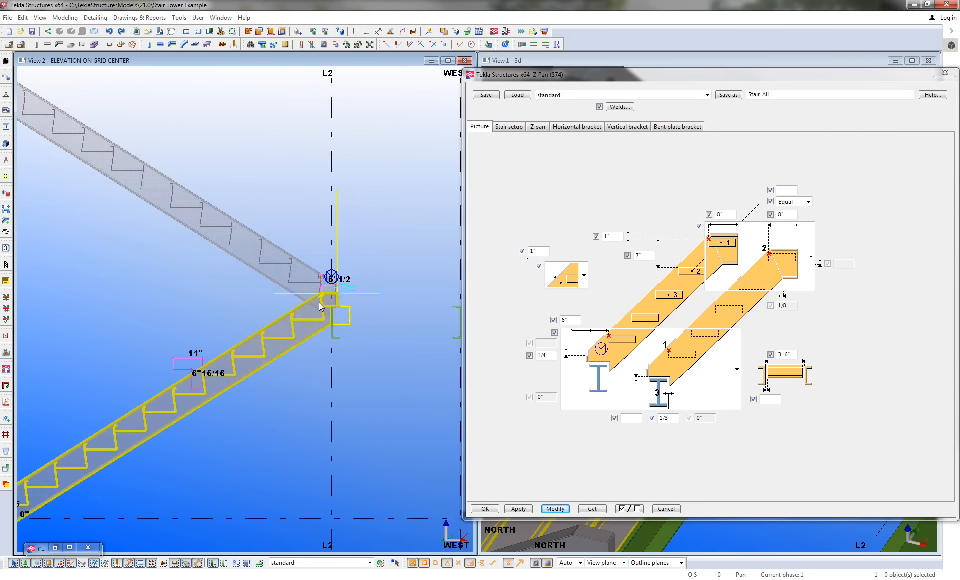
scroll(339, 303, up, 8)
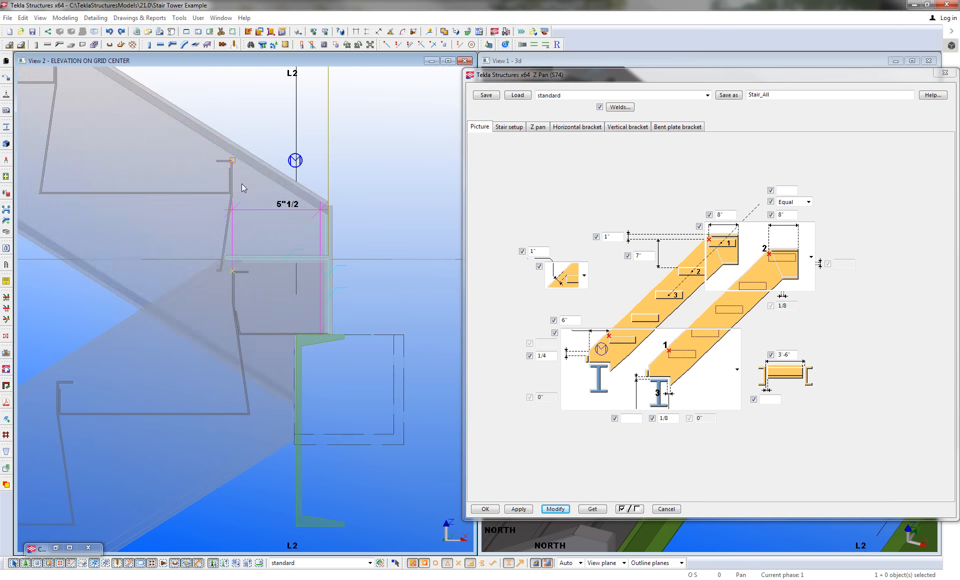
scroll(224, 201, up, 2)
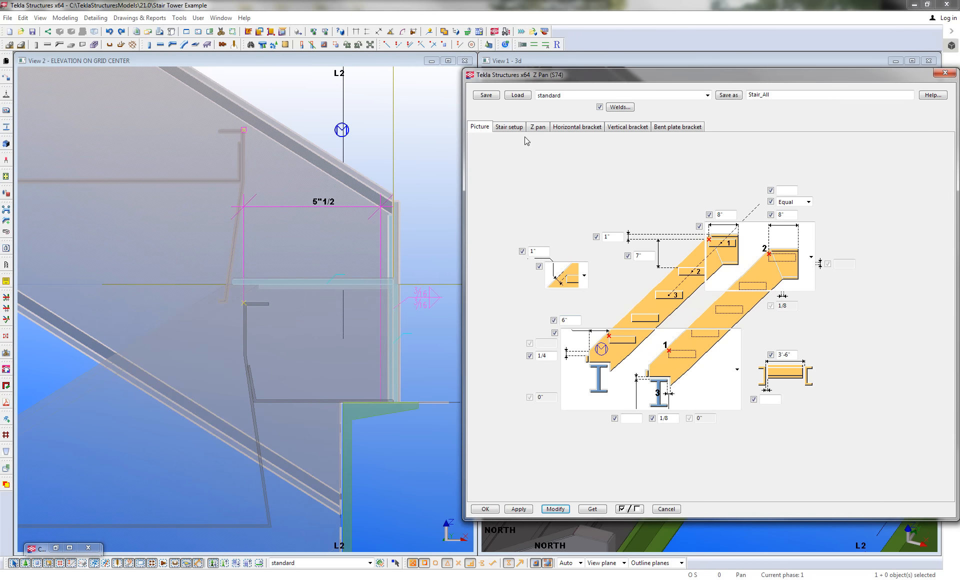
click(538, 127)
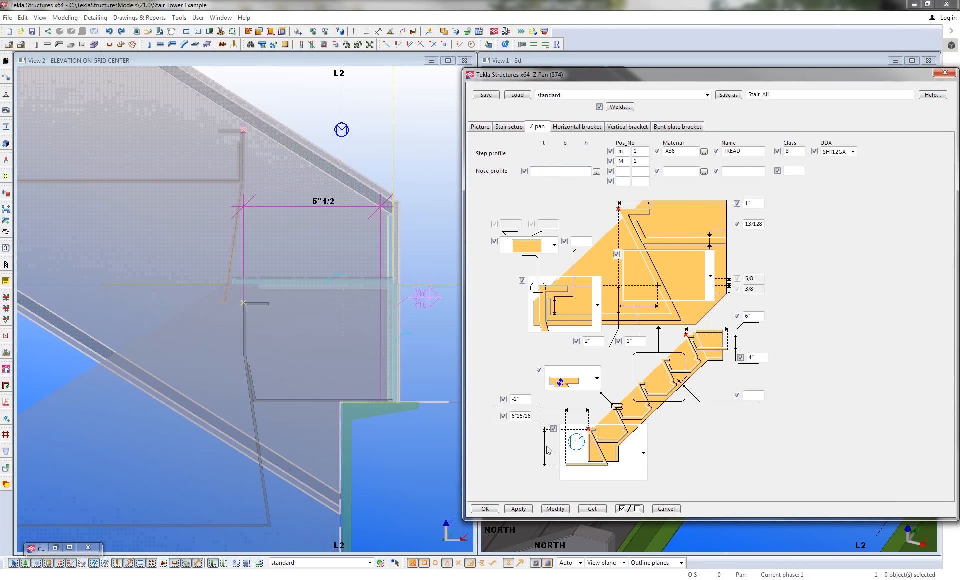
middle_drag(421, 369, 407, 328)
scroll(401, 302, down, 1)
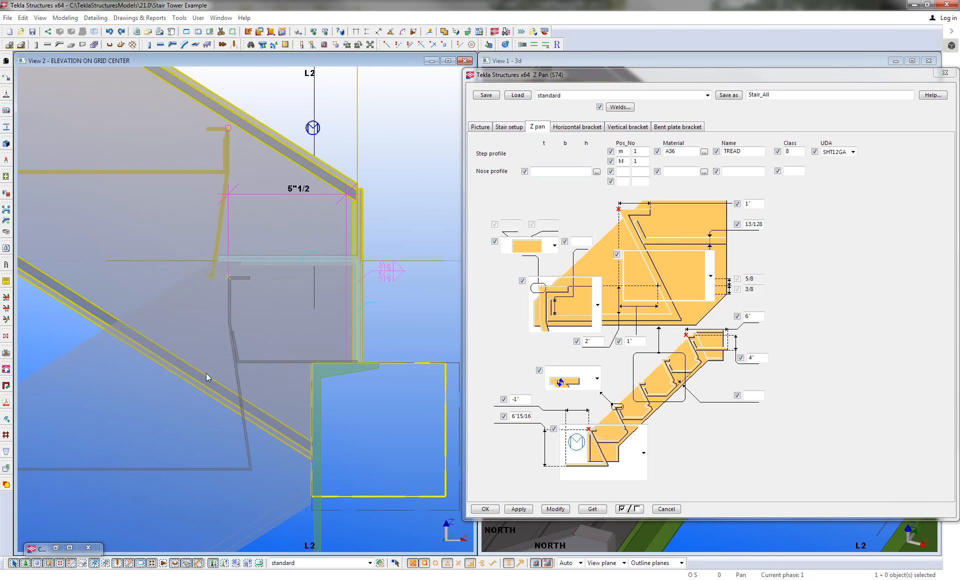
click(283, 356)
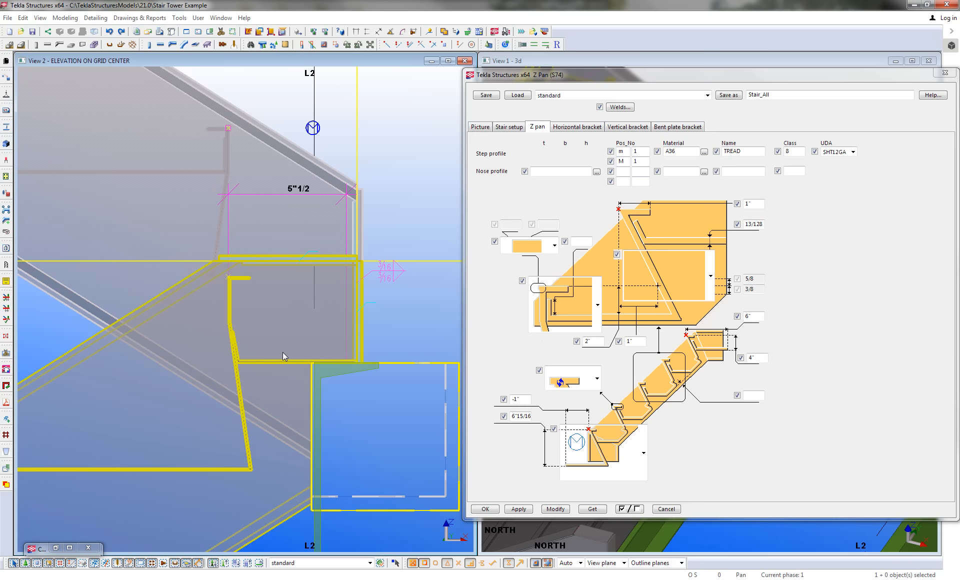
double_click(513, 416)
text(10)
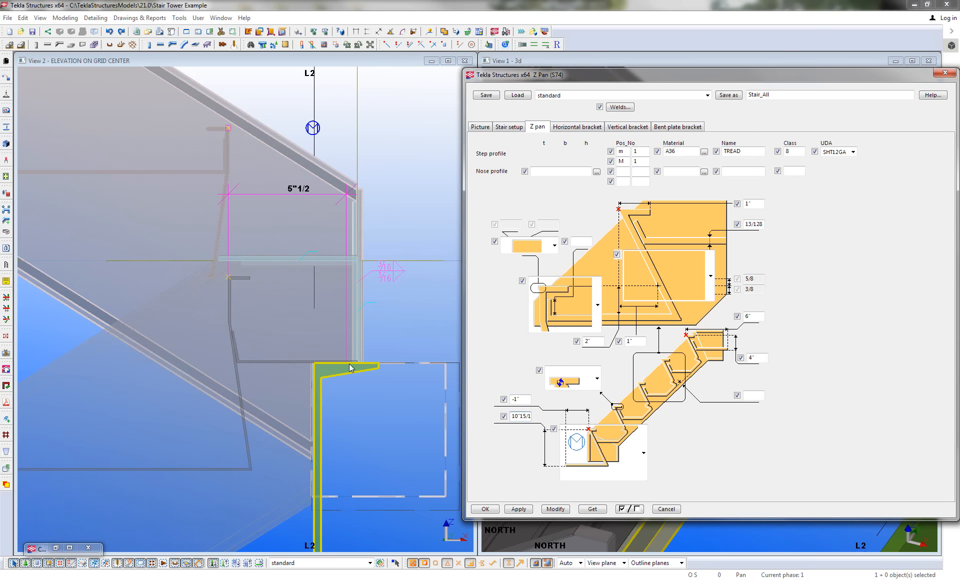
- Set the bottom riser's horizontal foot flange to 6" and apply the Z pan changes to the upper stair
double_click(522, 399)
text(6)
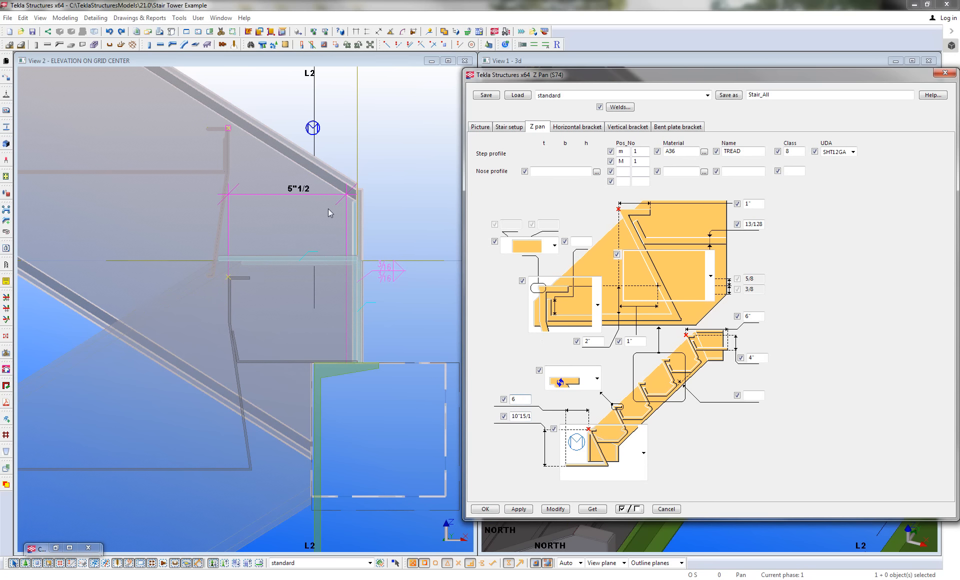
click(554, 509)
- Examine the upper stair's bottom riser and stringers at the landing beam in 3D, and close the stair settings
drag(622, 74, 216, 84)
scroll(699, 419, down, 3)
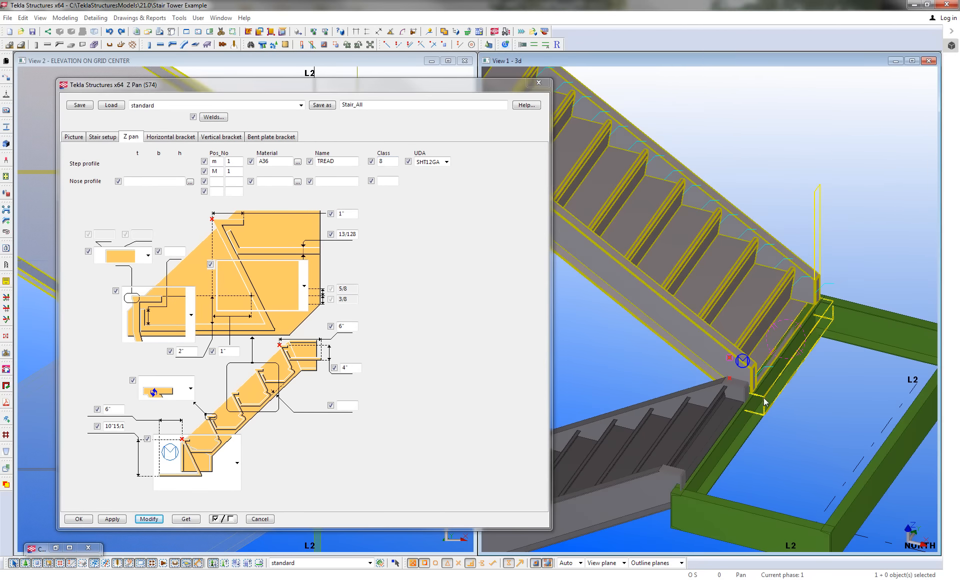
ctrl+middle_drag(698, 418, 734, 399)
scroll(781, 405, up, 3)
ctrl+middle_drag(835, 423, 868, 399)
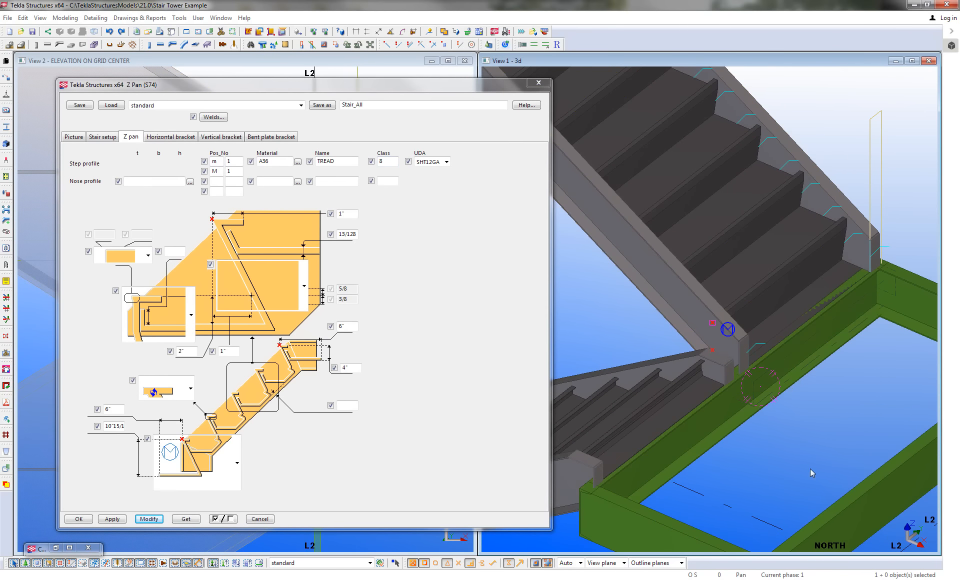
scroll(742, 369, up, 5)
scroll(707, 370, down, 5)
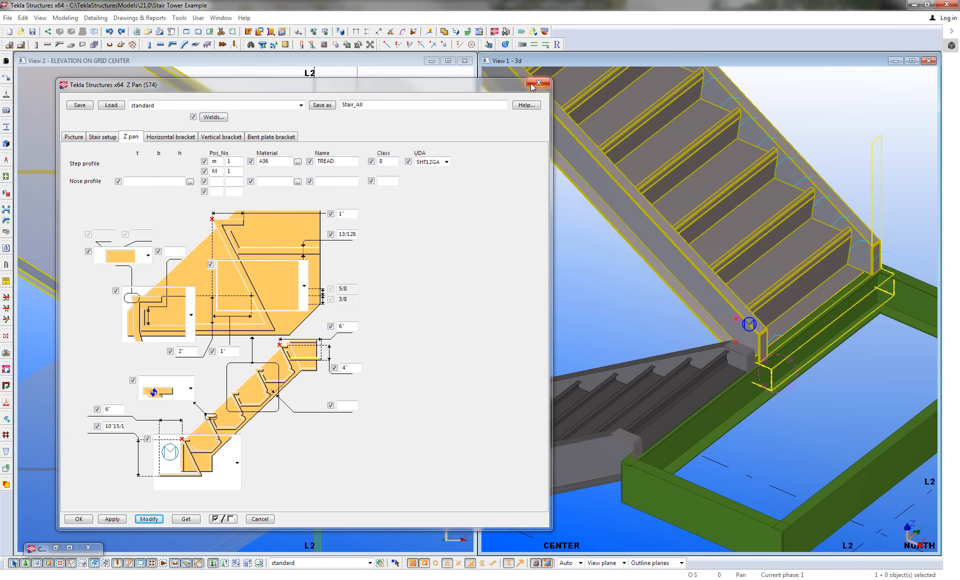
scroll(749, 348, down, 3)
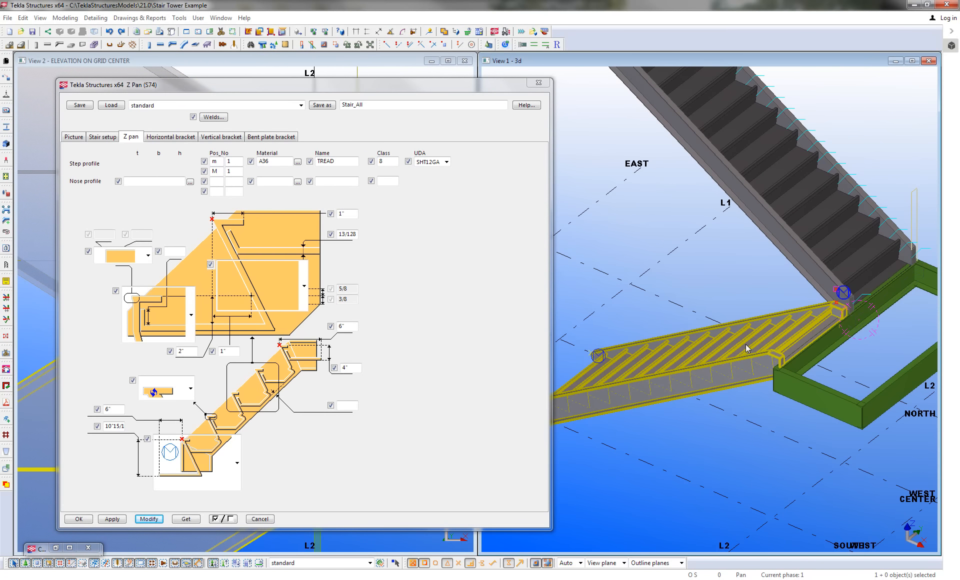
scroll(746, 349, up, 1)
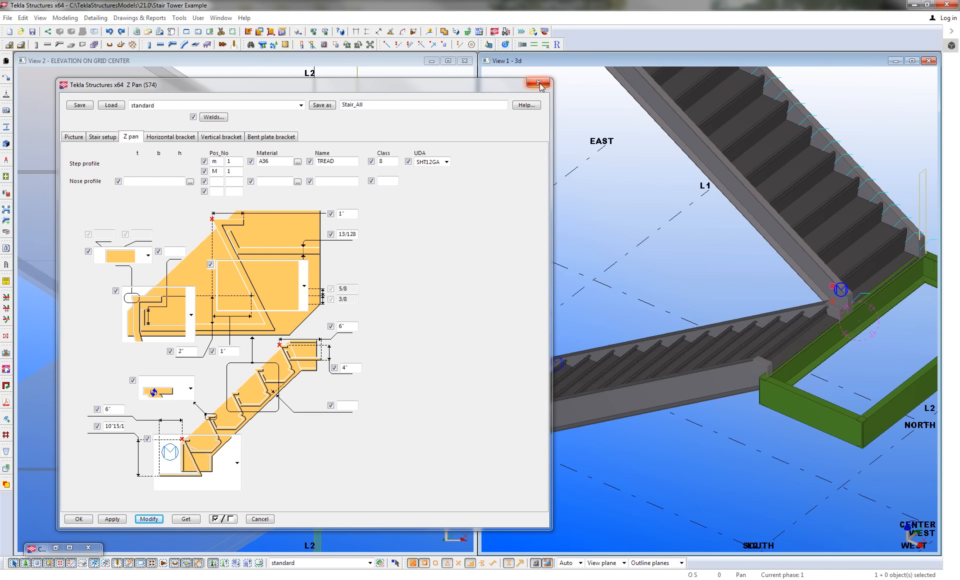
click(539, 83)
- Open the Stair Base Detail (1043) settings for the lower stair's base and load the saved Base_Condition_Left attributes
scroll(658, 401, down, 2)
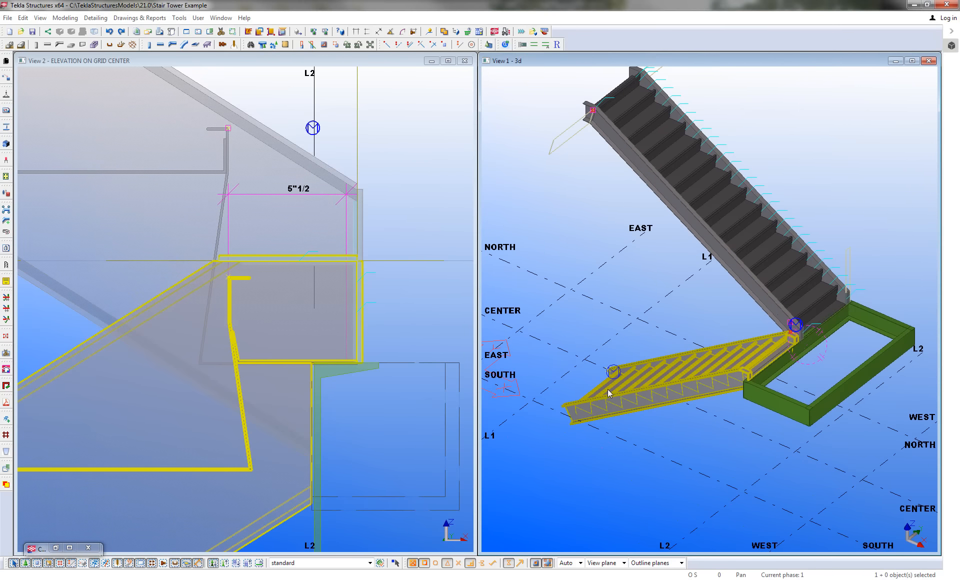
click(639, 281)
ctrl+middle_drag(606, 392, 735, 377)
scroll(651, 395, up, 8)
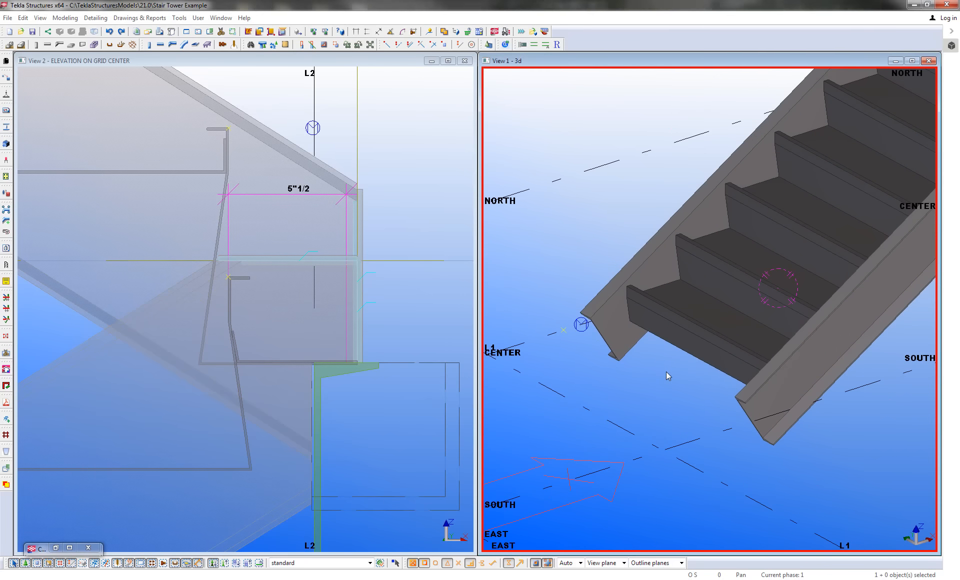
click(250, 45)
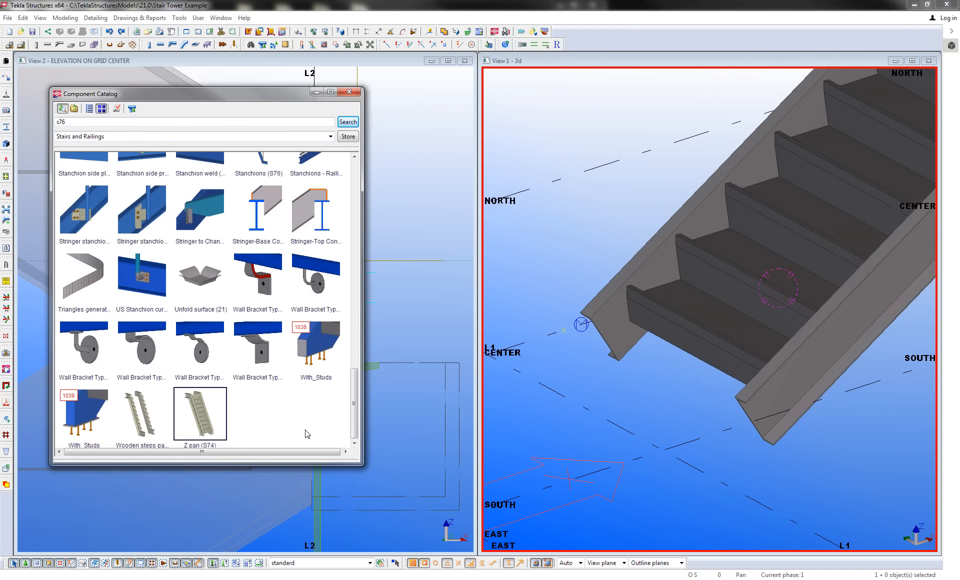
scroll(280, 420, up, 3)
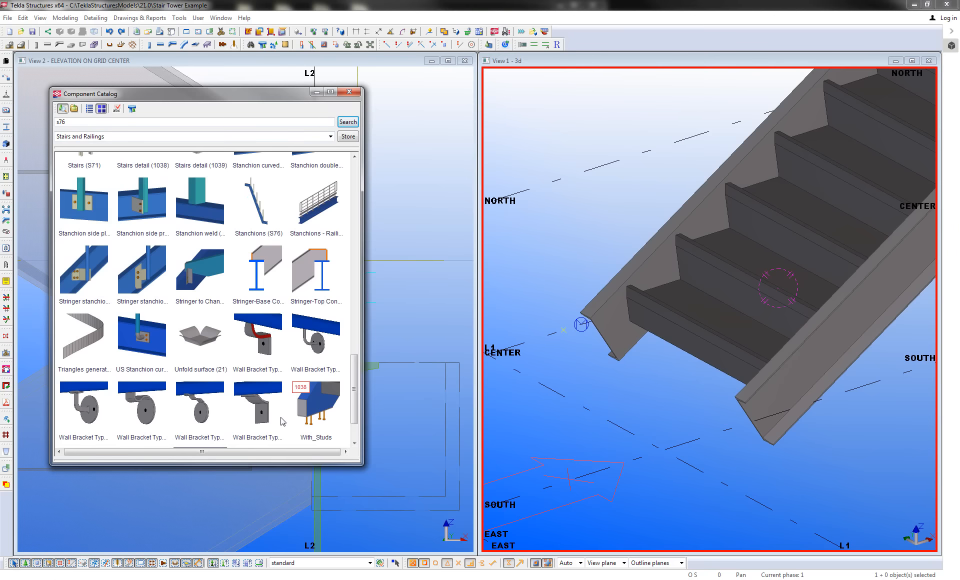
scroll(281, 422, up, 1)
click(311, 243)
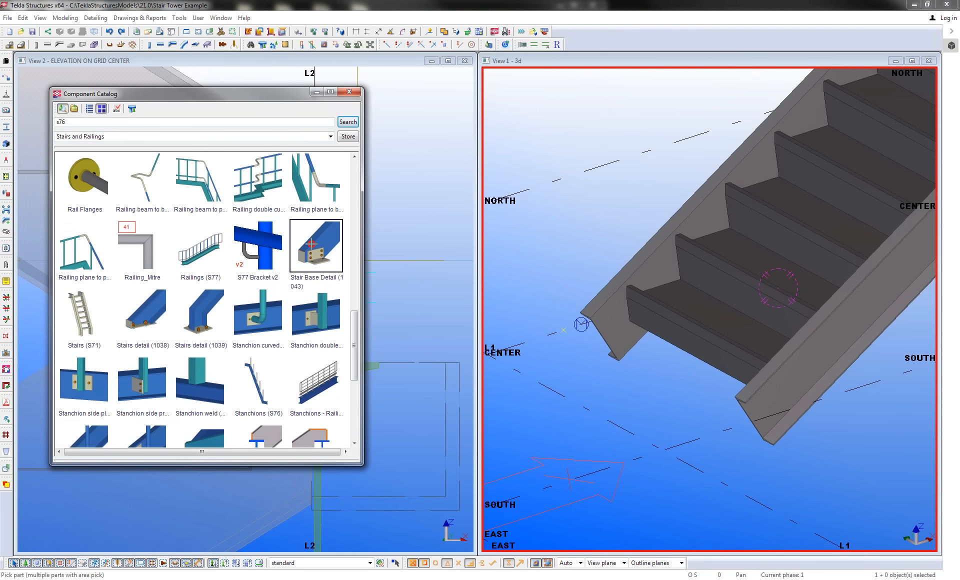
double_click(313, 246)
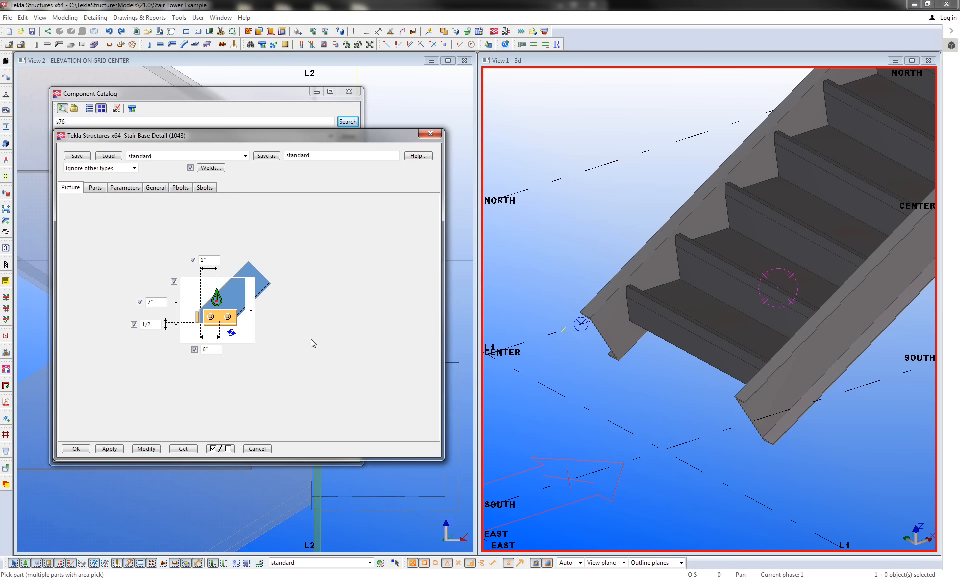
click(245, 156)
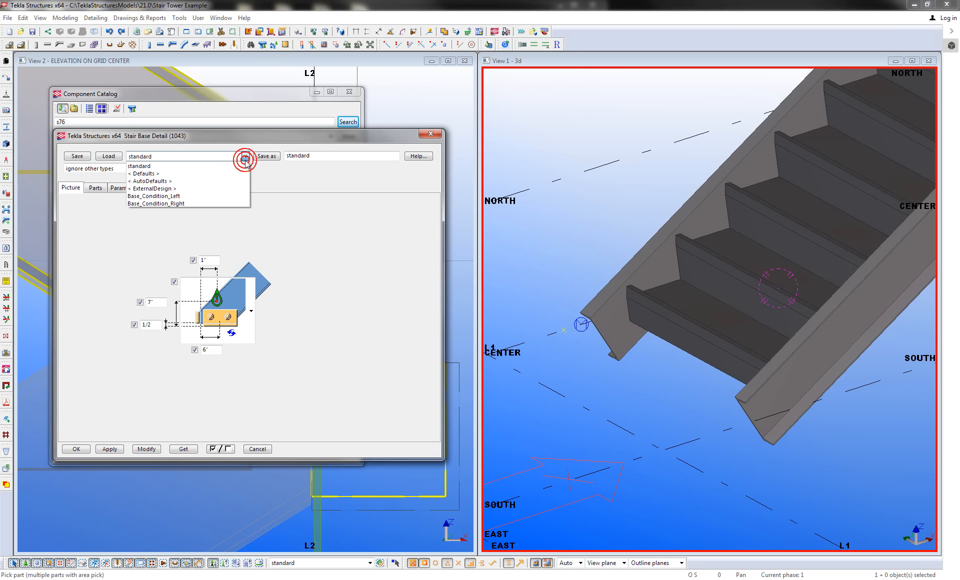
click(155, 196)
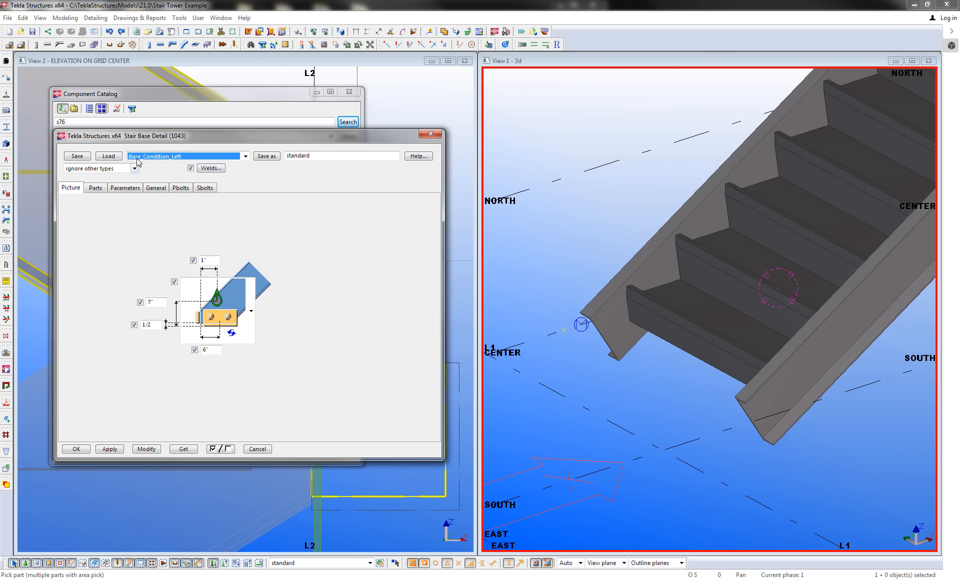
click(108, 157)
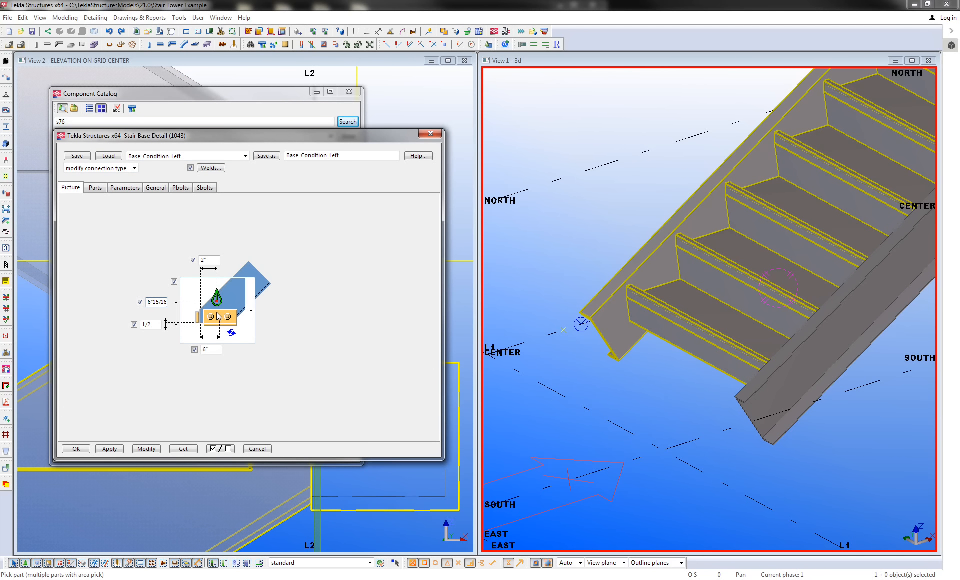
- Set the base detail's height to 6"15/16 and place it on the lower stair's left stringer at the bottom riser's top corner
click(110, 449)
click(640, 401)
middle_drag(640, 401, 665, 424)
scroll(665, 424, up, 1)
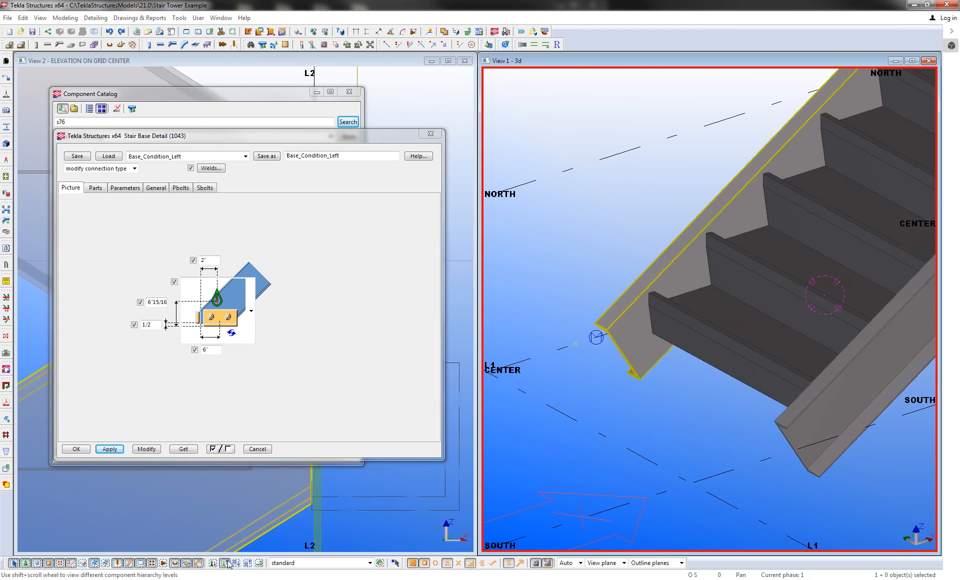
scroll(644, 314, up, 2)
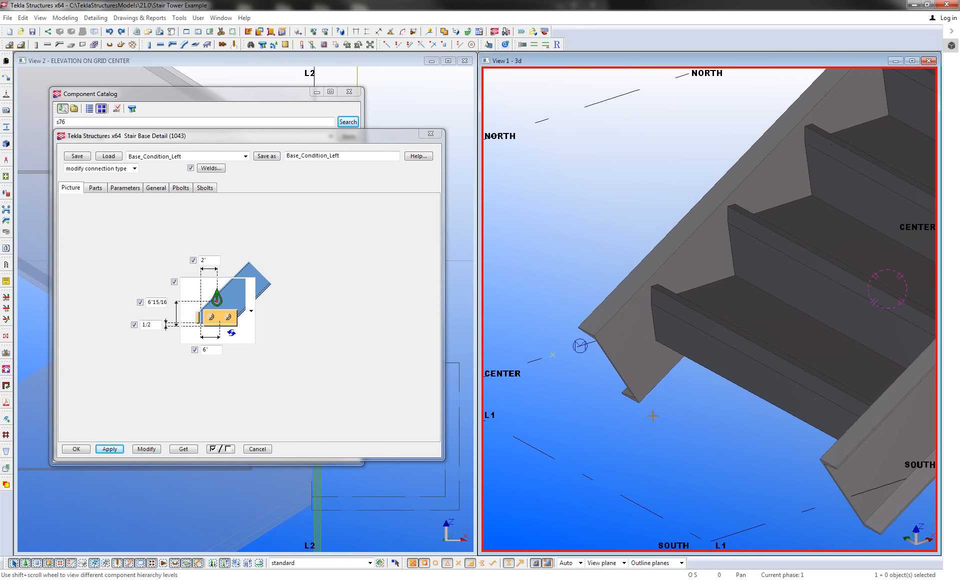
scroll(632, 278, up, 5)
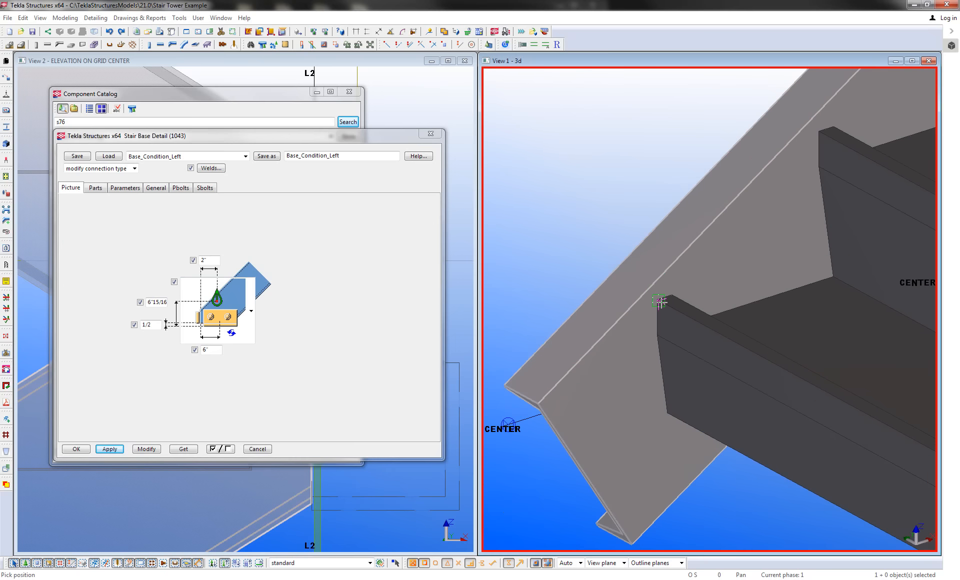
click(661, 303)
scroll(614, 397, down, 5)
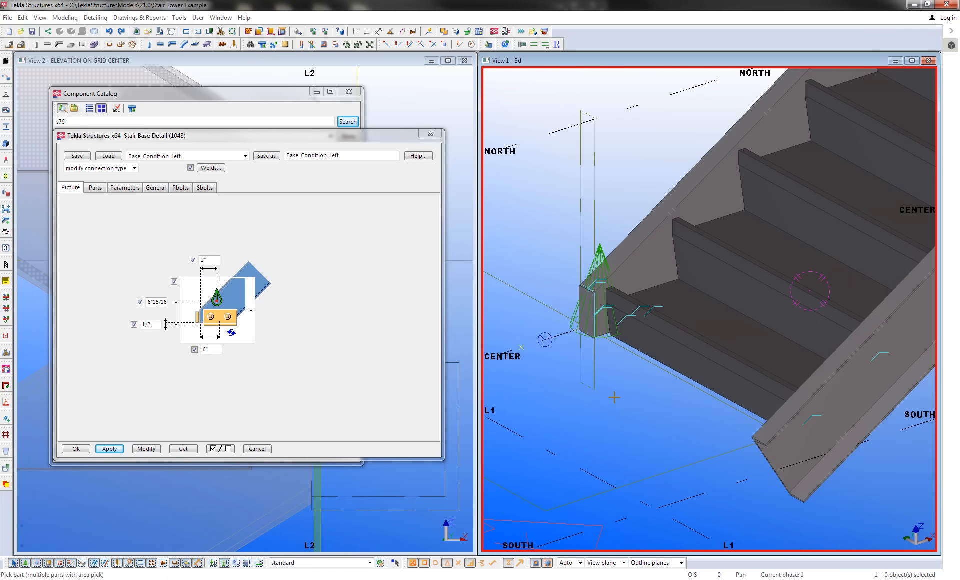
- Load the saved Base_Condition_Right attributes, set the detail's height to 6"15/16 and apply the settings
click(216, 157)
click(167, 202)
click(108, 156)
drag(153, 303, 201, 307)
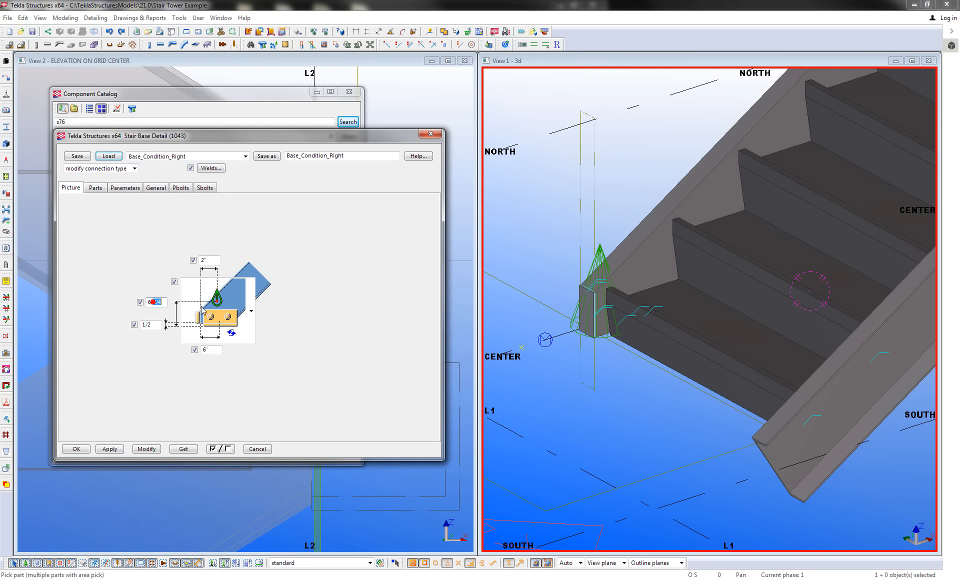
text(15)
click(111, 449)
- Place the right-hand base detail on the lower stair's other stringer at the bottom riser, and close the detail settings
middle_drag(724, 437, 608, 400)
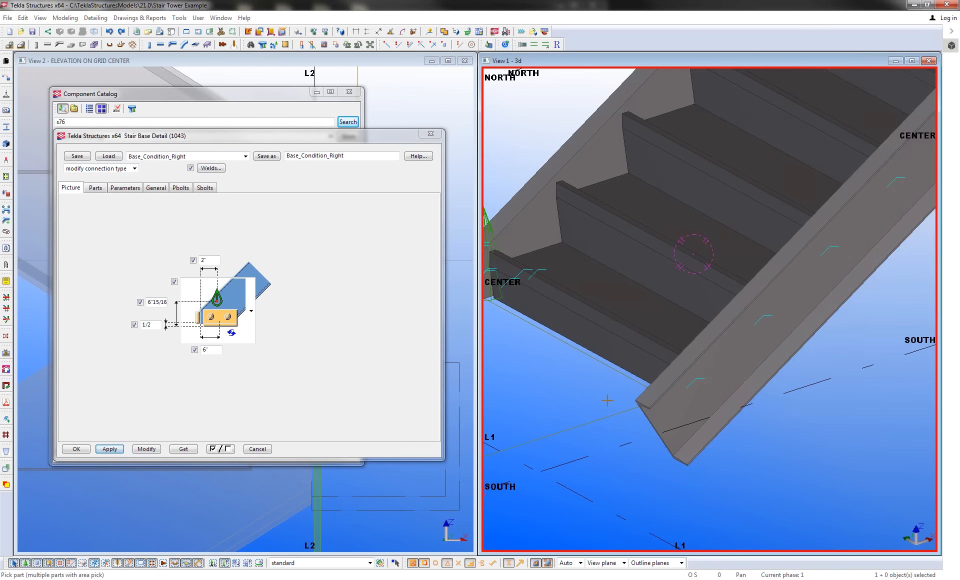
scroll(607, 400, up, 2)
click(660, 402)
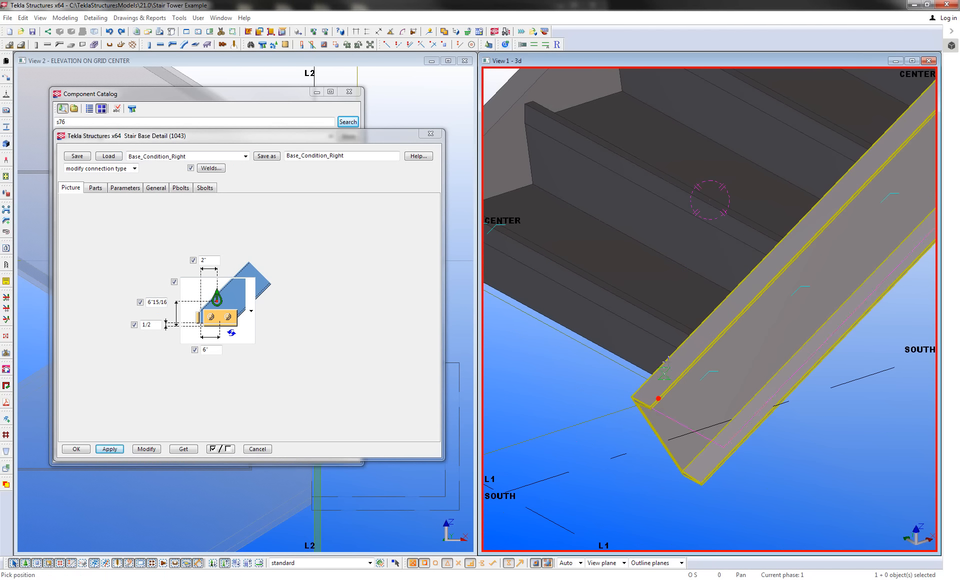
click(676, 327)
scroll(804, 433, down, 2)
right_click(836, 422)
click(852, 420)
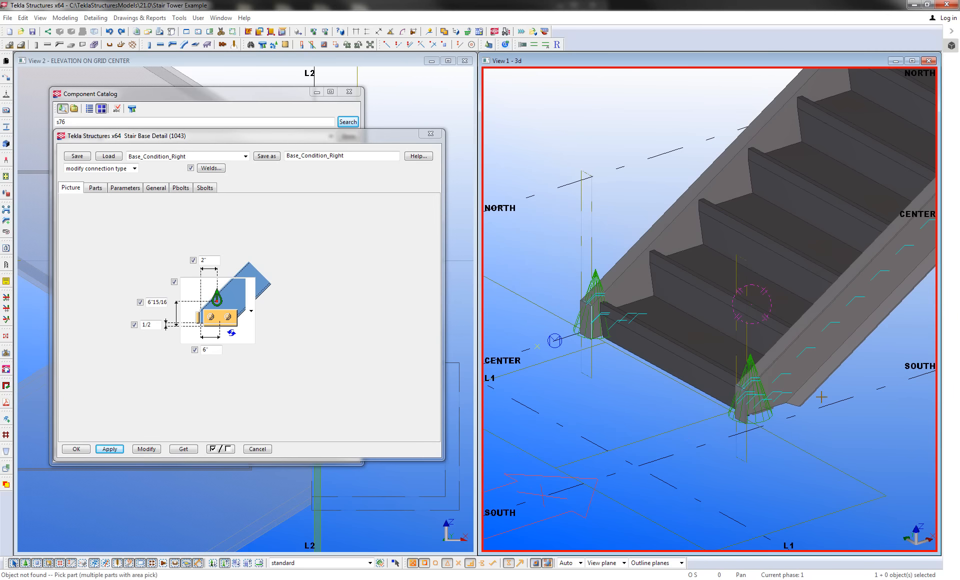
click(257, 449)
- Examine both stringer base details from below and from above, and look over the two stair flights in 3D
scroll(657, 346, up, 2)
ctrl+middle_drag(657, 346, 642, 233)
middle_drag(735, 440, 777, 408)
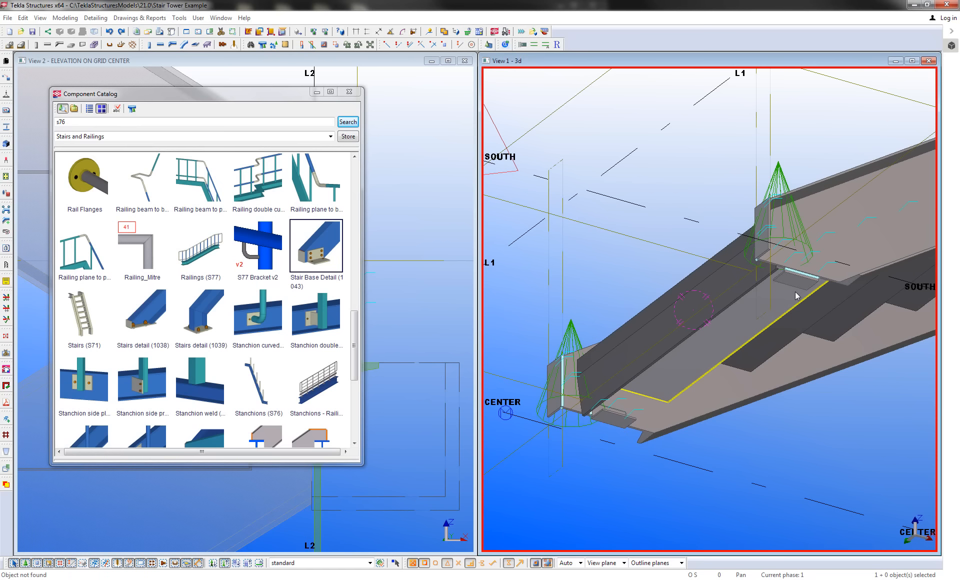
scroll(782, 306, down, 4)
ctrl+middle_drag(782, 306, 789, 396)
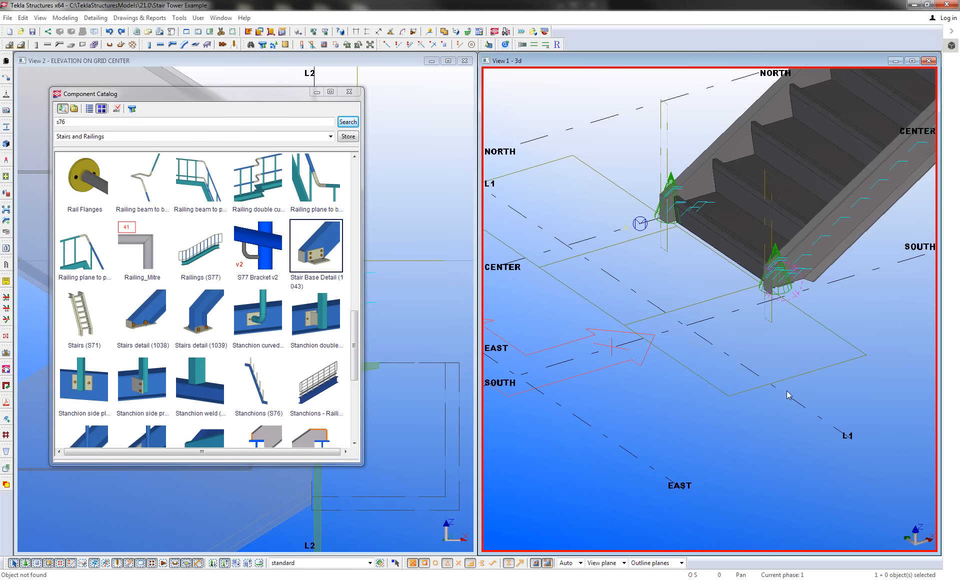
middle_drag(823, 315, 766, 414)
scroll(776, 435, down, 3)
middle_drag(890, 323, 808, 415)
middle_drag(706, 288, 745, 288)
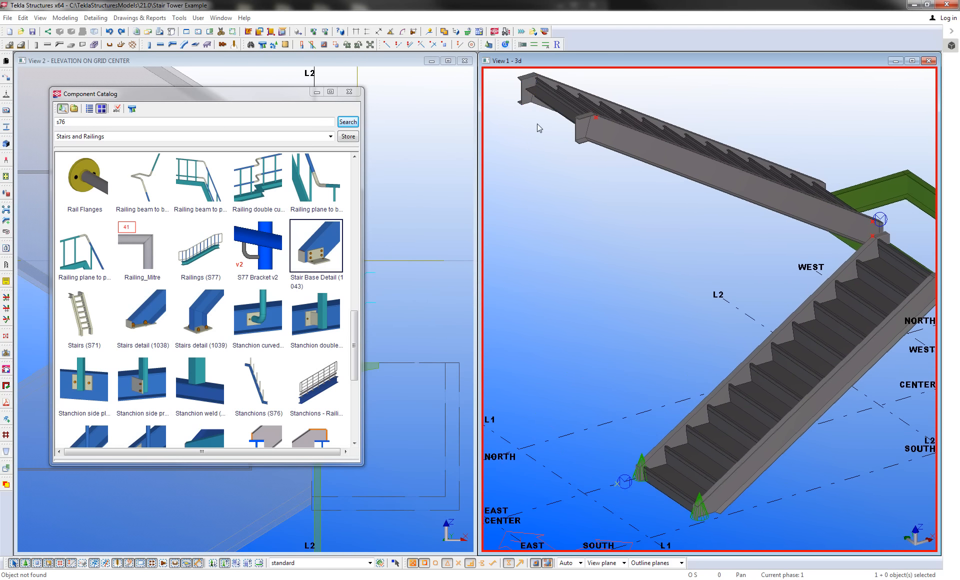
- Open the Stringer-Base Connection settings for joining the upper stair to the landing beam on grid L1 at EL. 15'-0"
scroll(682, 319, down, 2)
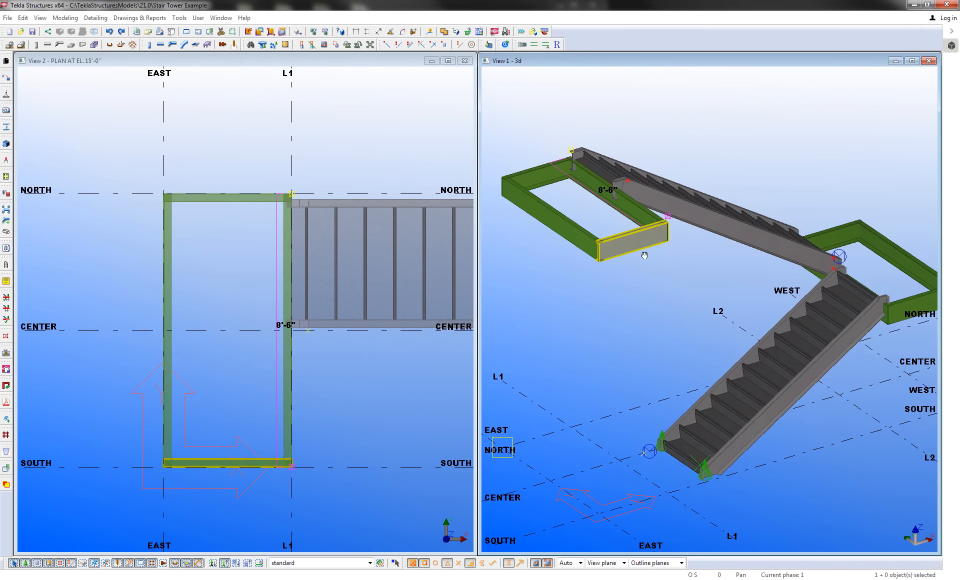
scroll(650, 226, up, 3)
scroll(650, 226, up, 5)
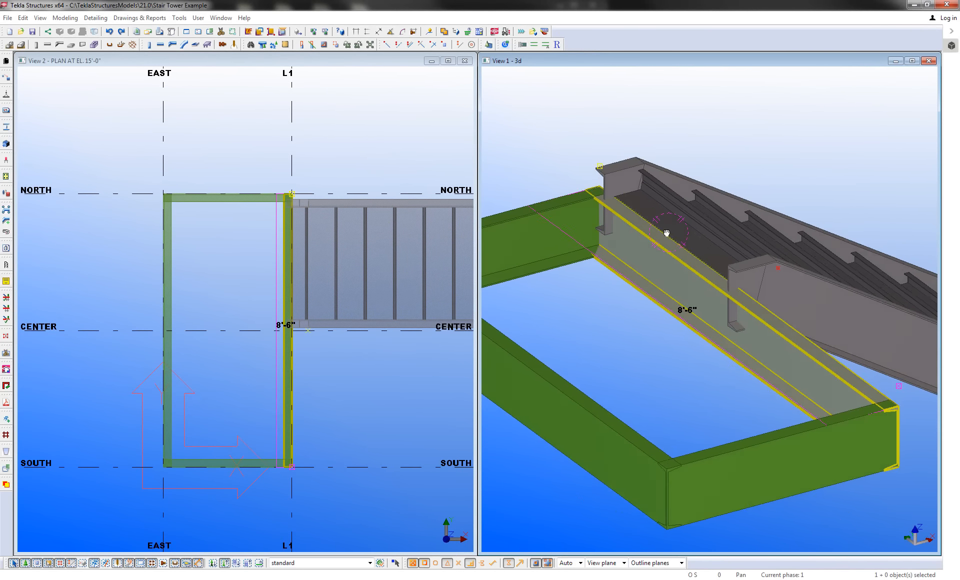
ctrl+middle_drag(641, 219, 682, 275)
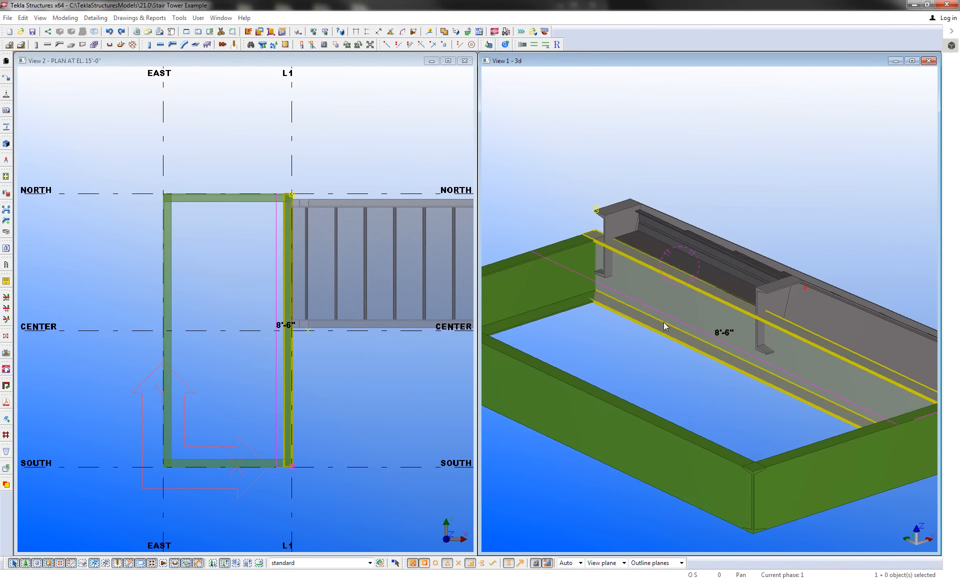
scroll(664, 322, up, 1)
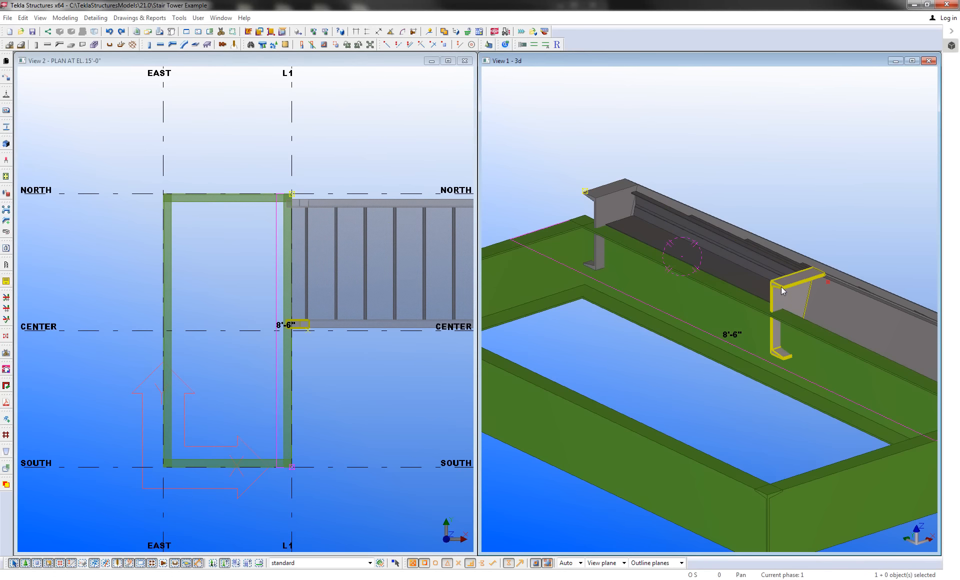
key(ctrl+f)
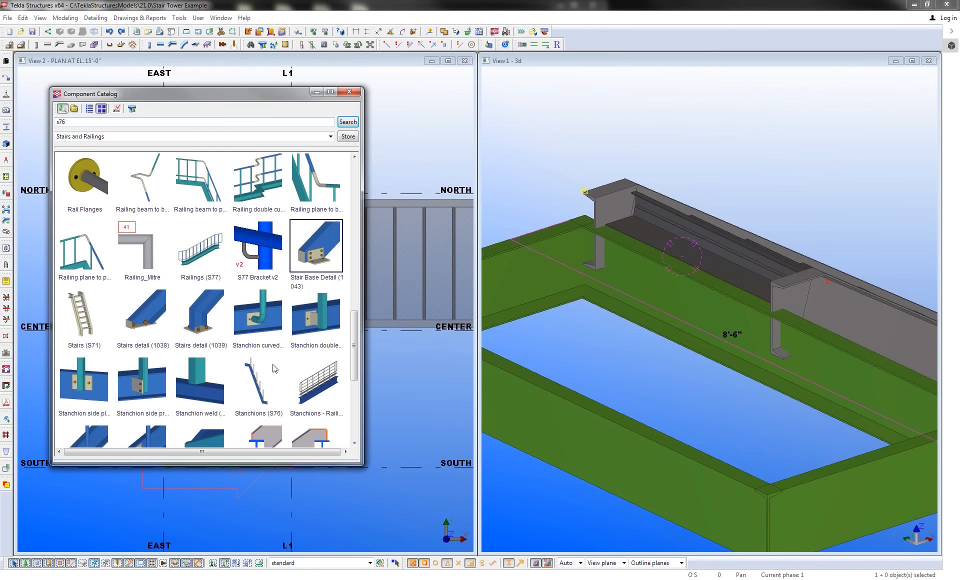
drag(354, 329, 350, 400)
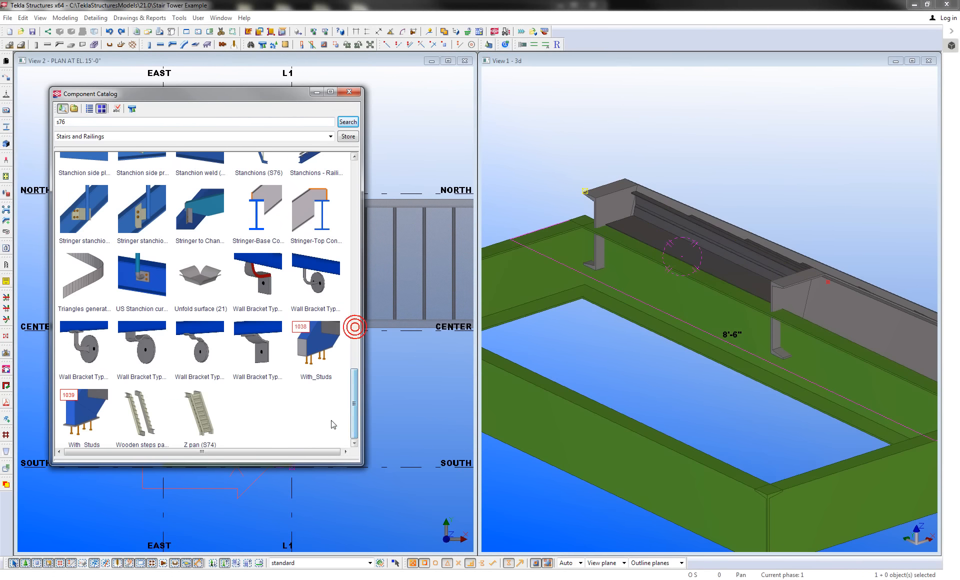
double_click(263, 213)
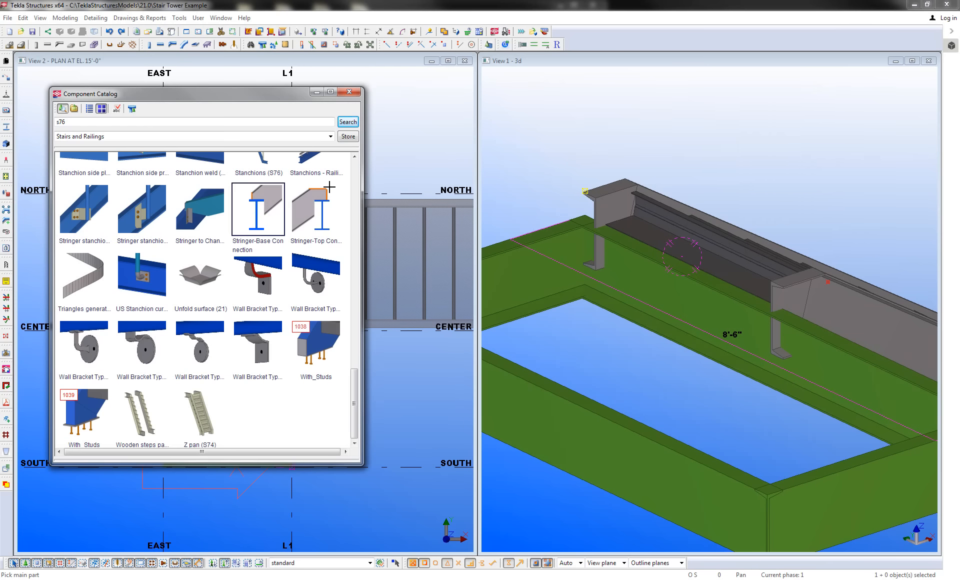
double_click(258, 211)
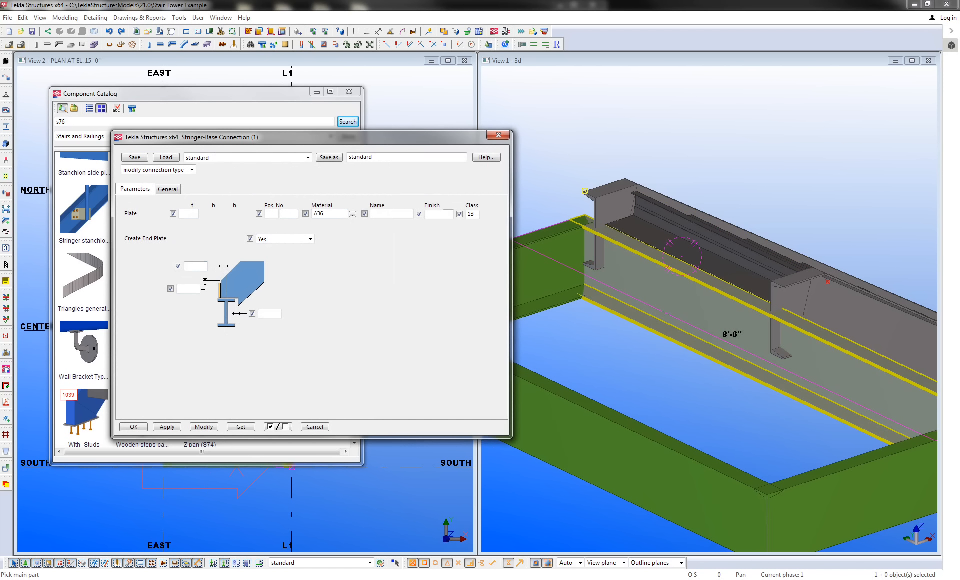
- Connect both upper-stair stringers to the landing beam on grid L1 with the Stringer-Base Connection, using the beam as main part
click(632, 278)
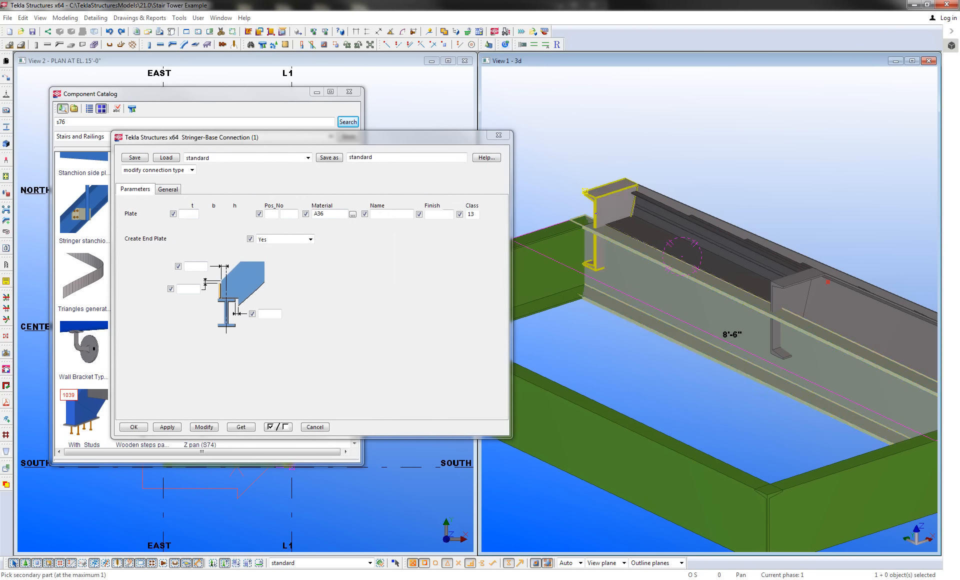
click(605, 212)
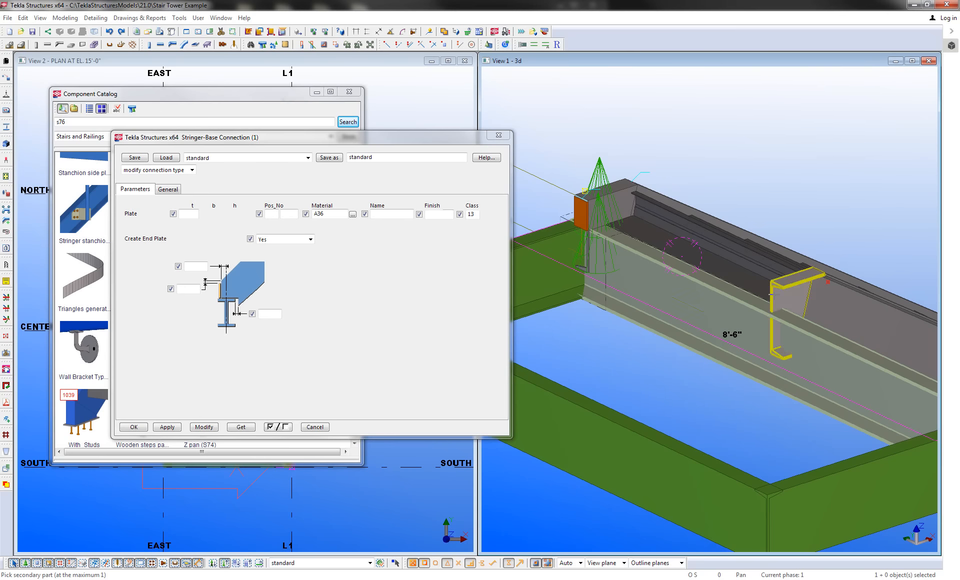
right_click(639, 350)
click(641, 357)
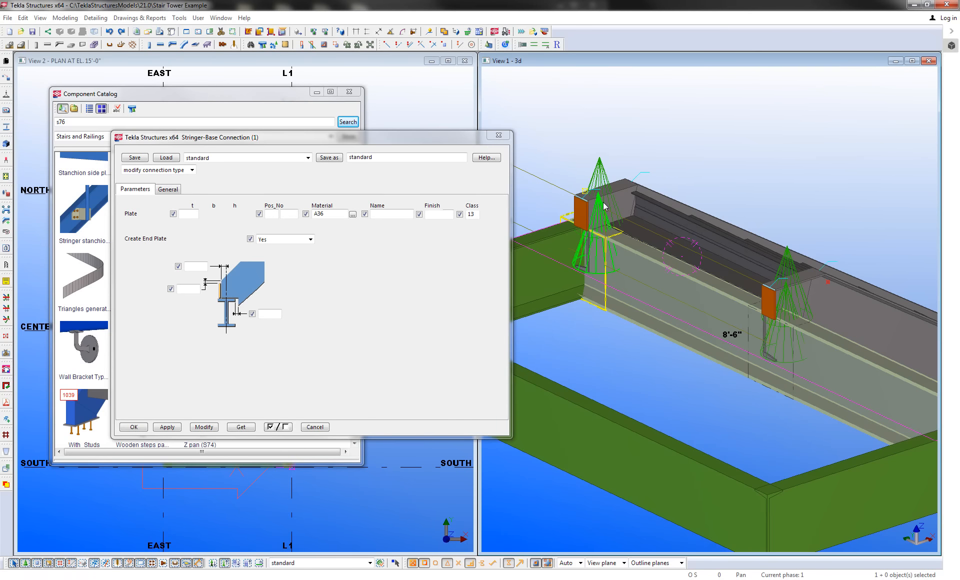
- Set the horizontal end plate offset from the beam centreline to 1" in both stringer connections and apply the change
click(580, 212)
ctrl+click(781, 268)
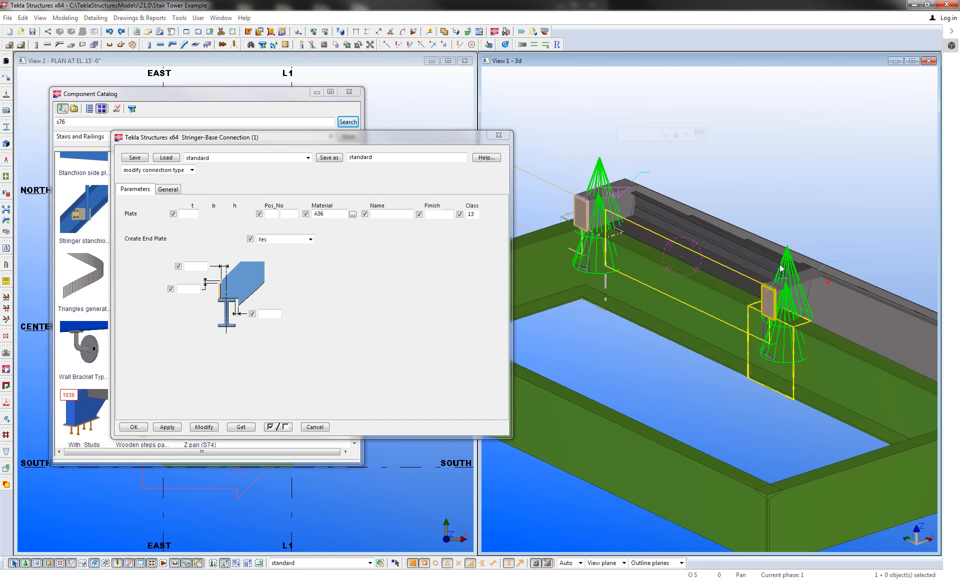
click(205, 266)
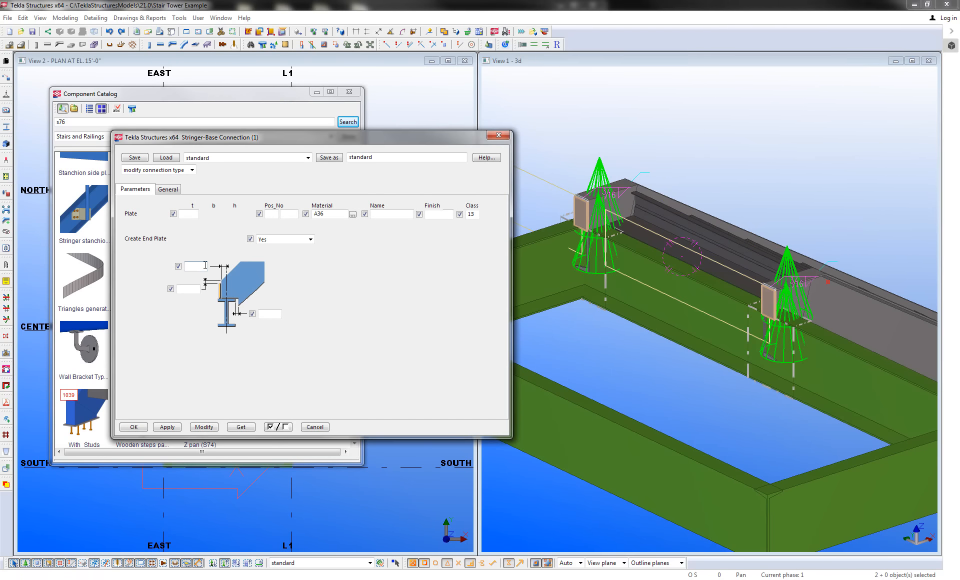
text(1)
click(204, 428)
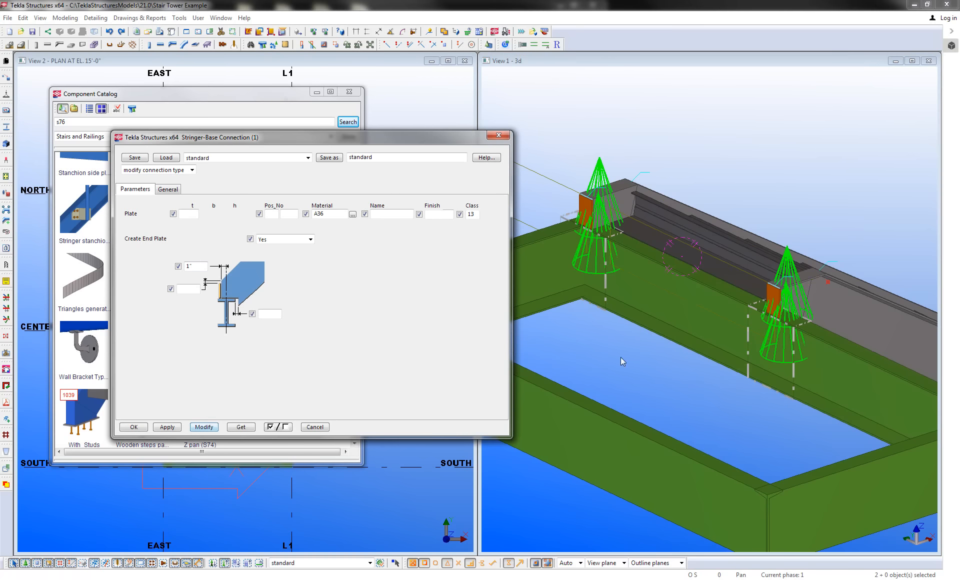
click(663, 384)
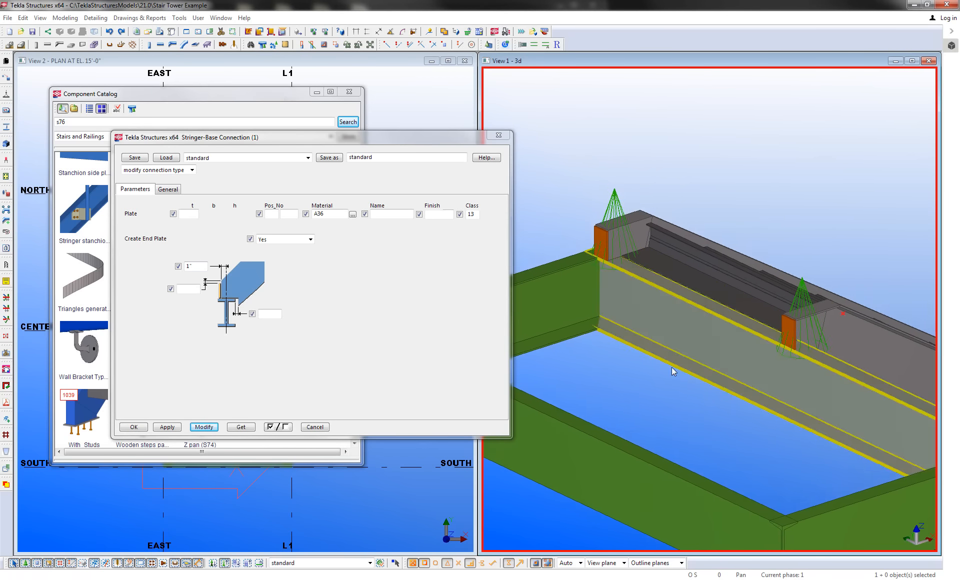
- Examine the upper stringers' end plates at the landing beam, close the connection settings and component catalog, and look over both flights
scroll(592, 230, up, 5)
ctrl+middle_drag(677, 242, 604, 247)
scroll(635, 266, down, 5)
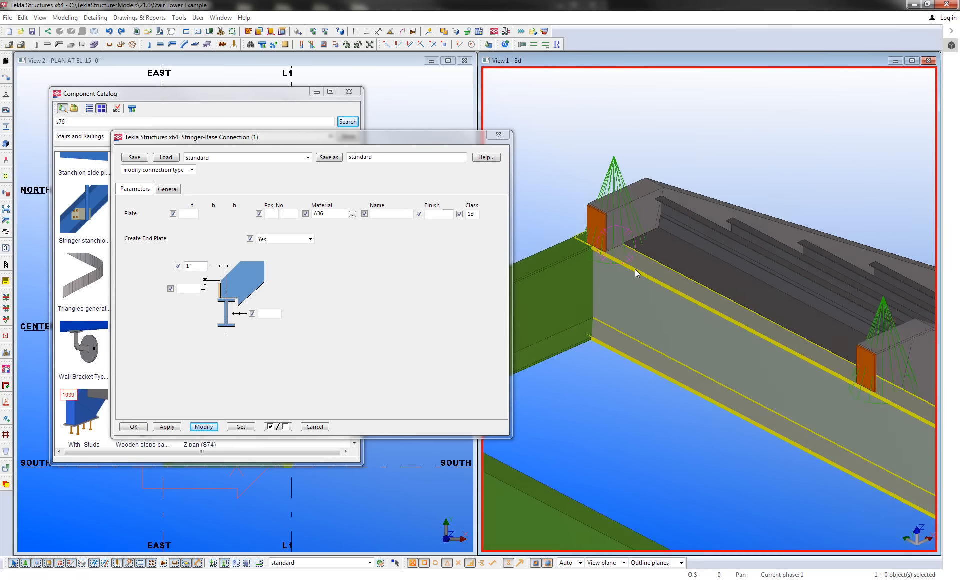
scroll(689, 310, up, 2)
scroll(690, 311, down, 2)
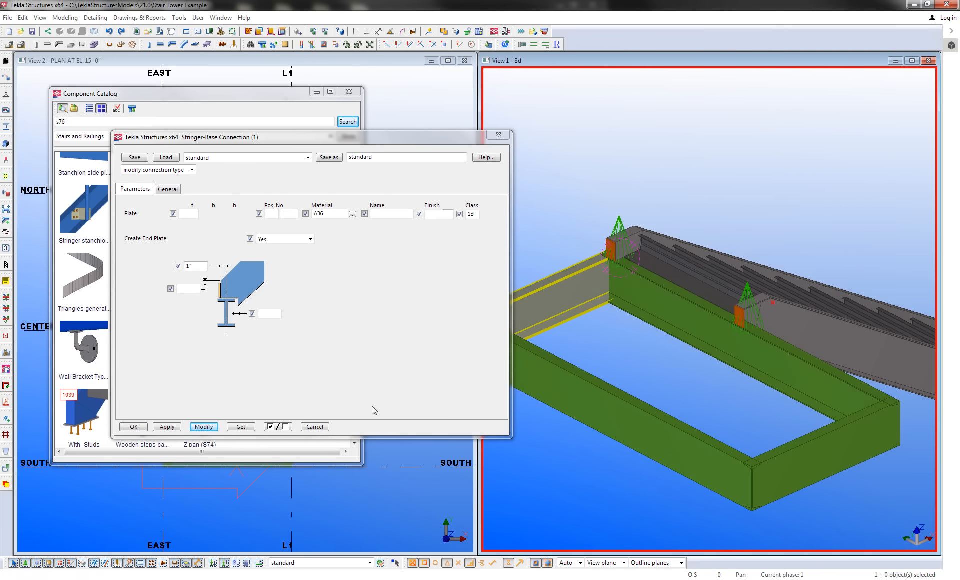
click(322, 425)
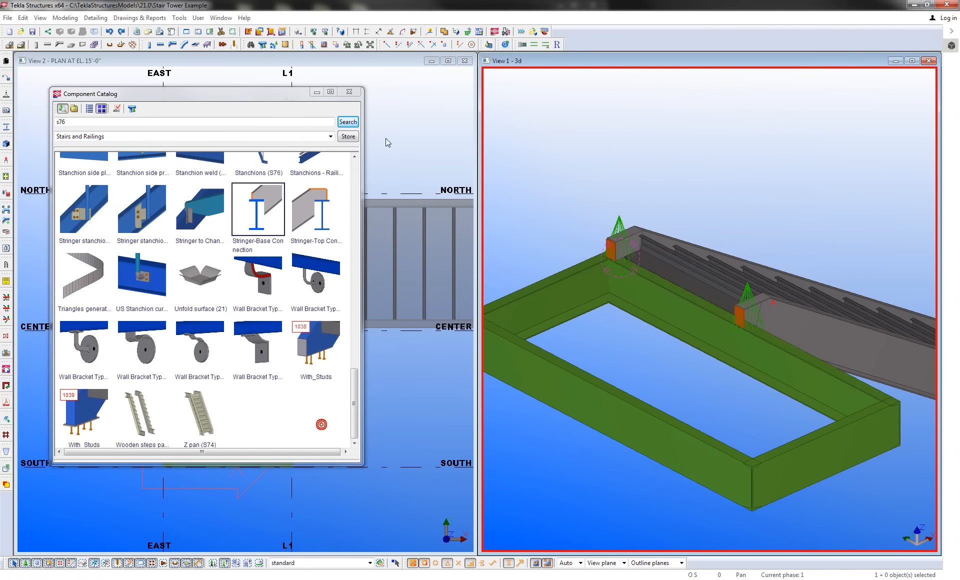
click(355, 91)
scroll(692, 308, down, 4)
middle_drag(702, 308, 631, 199)
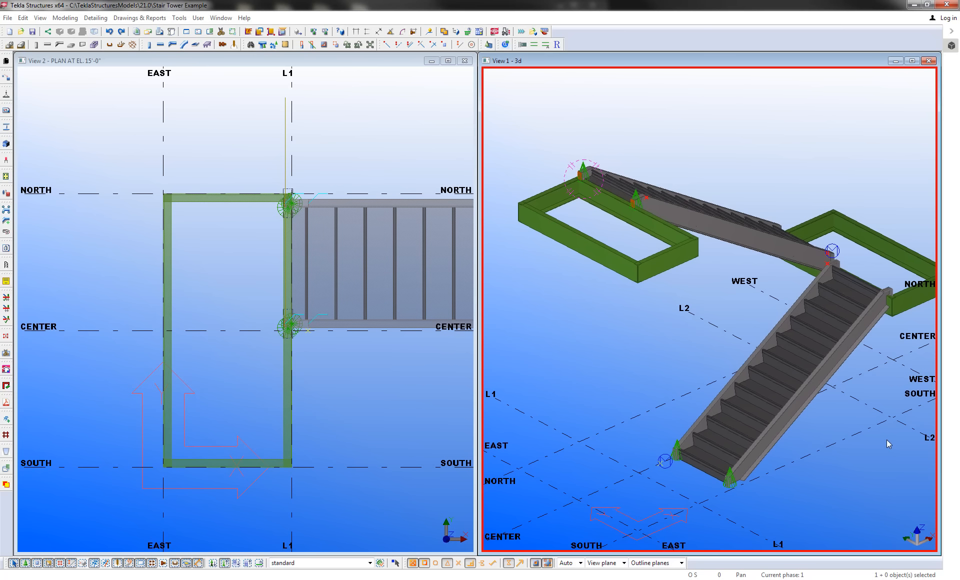
middle_drag(886, 440, 832, 436)
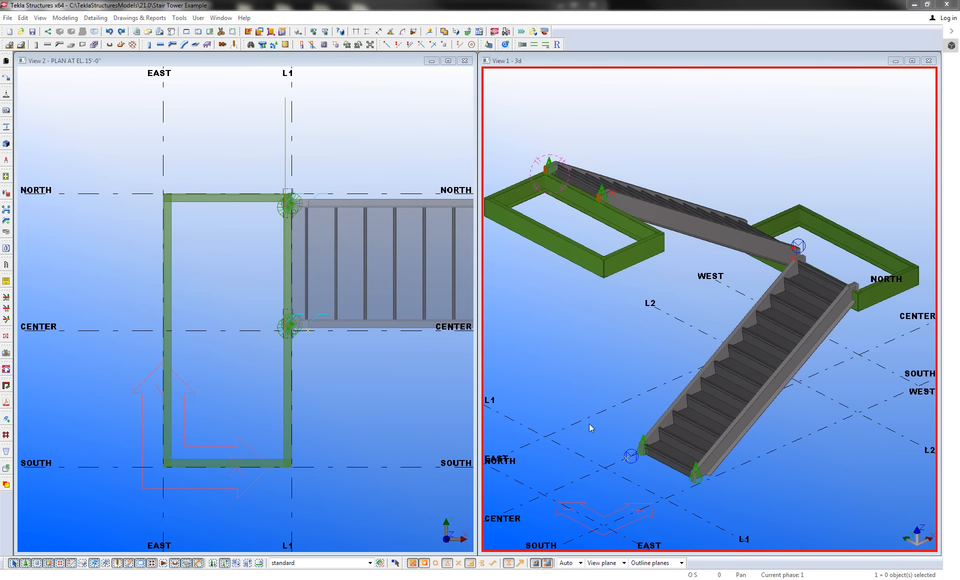
- Start the Stanchions (S76) component from the Stairs and Railings group and load its Posts_Up_Stringer settings
click(251, 44)
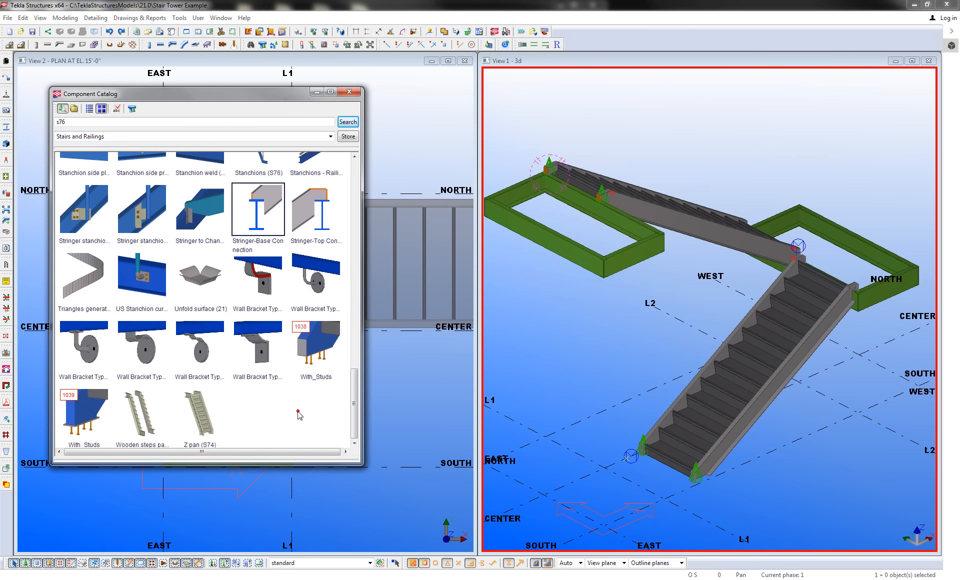
scroll(295, 415, up, 3)
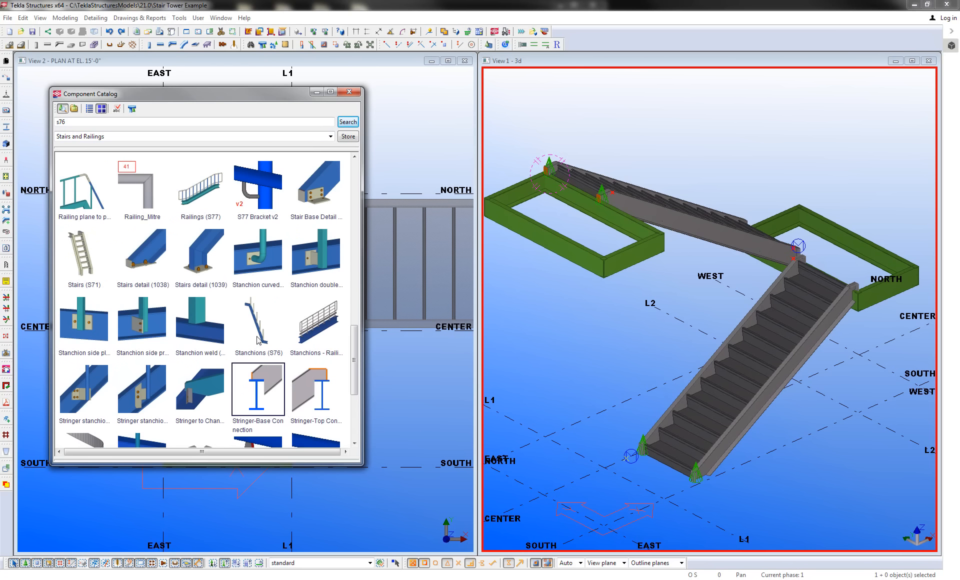
double_click(256, 320)
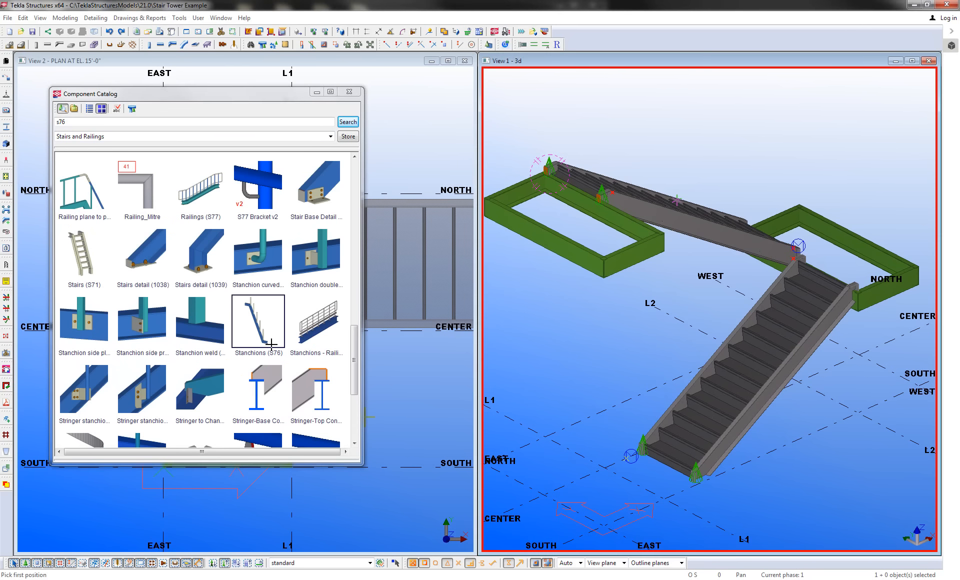
double_click(260, 328)
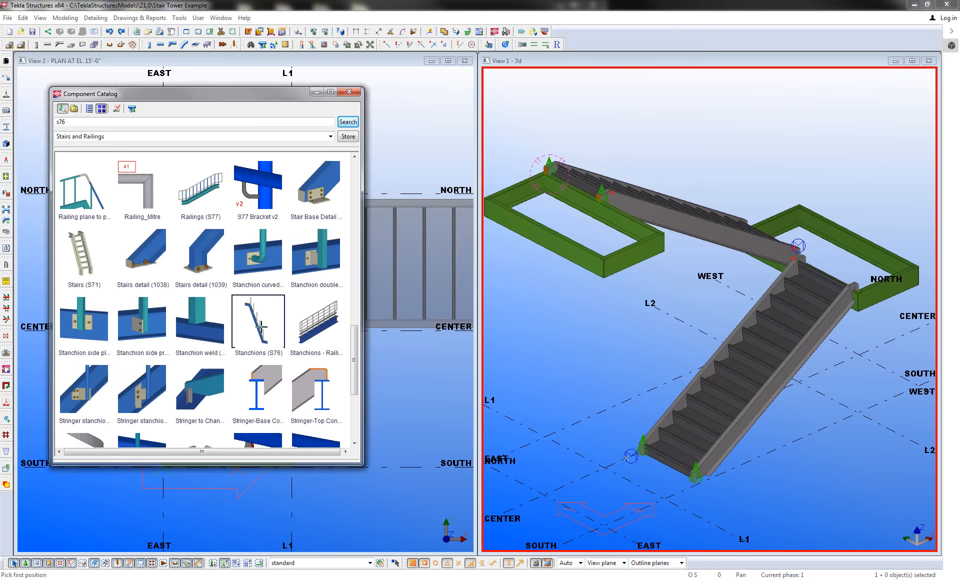
click(230, 88)
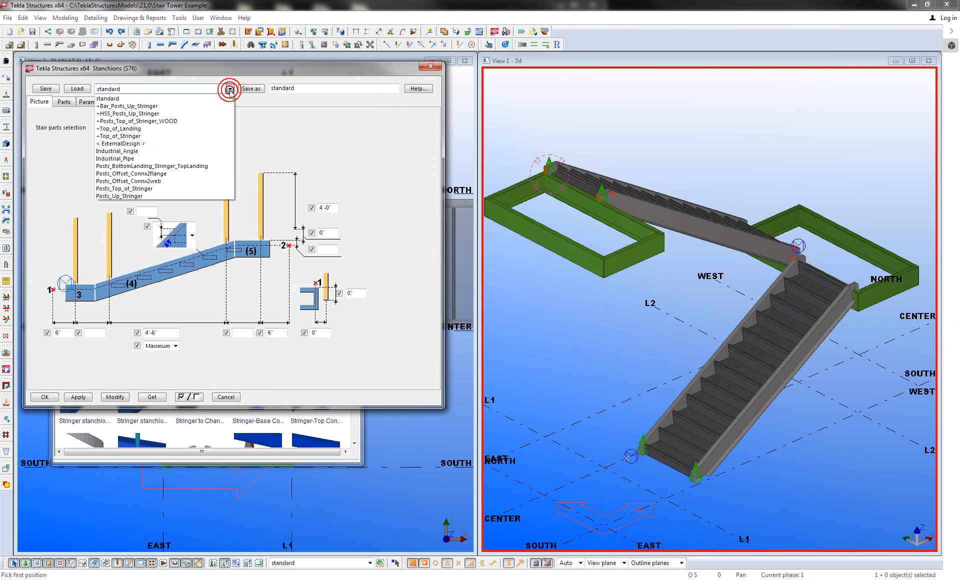
click(158, 198)
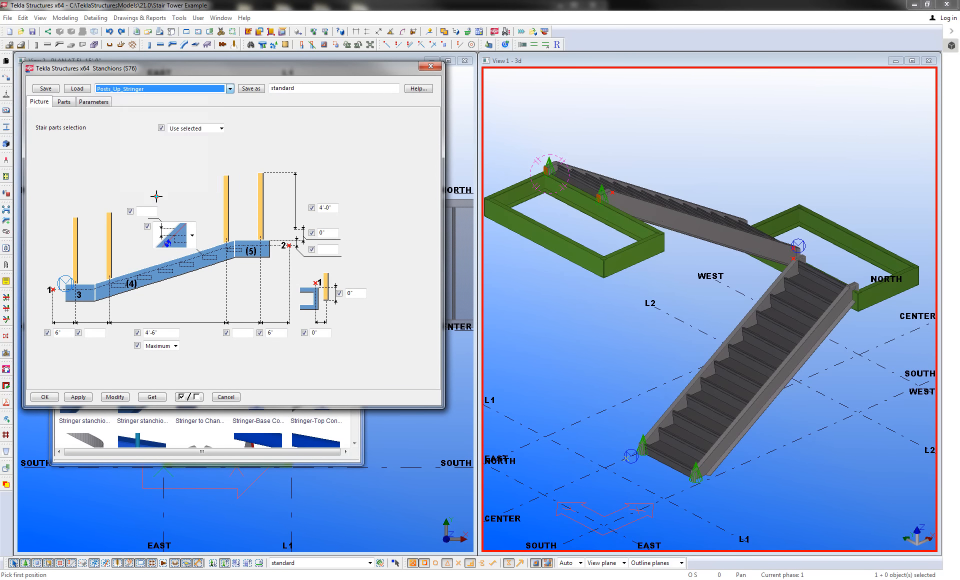
click(75, 89)
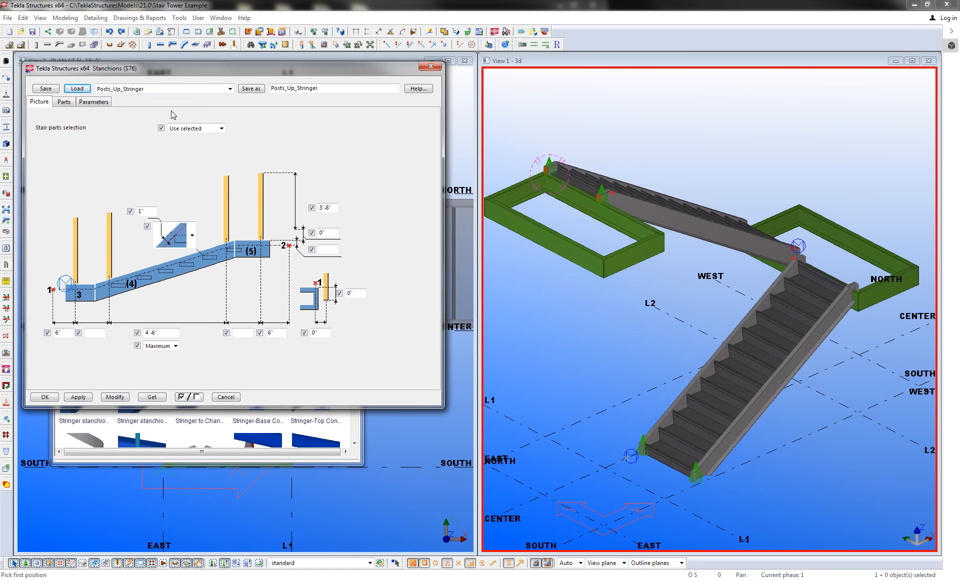
- Place stanchions along the lower flight's stringer on the CENTER grid side, from its base end to its landing end
scroll(590, 389, up, 3)
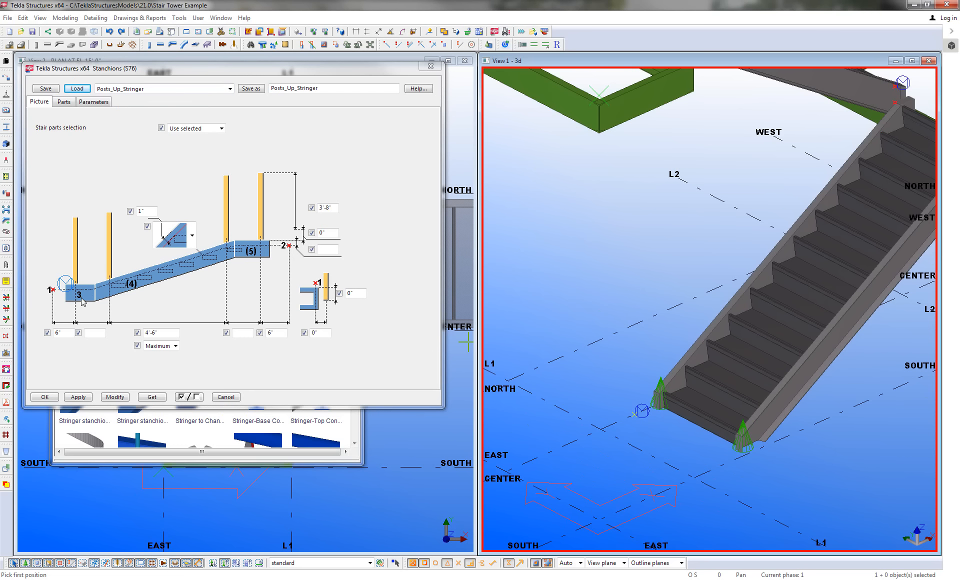
scroll(642, 361, up, 10)
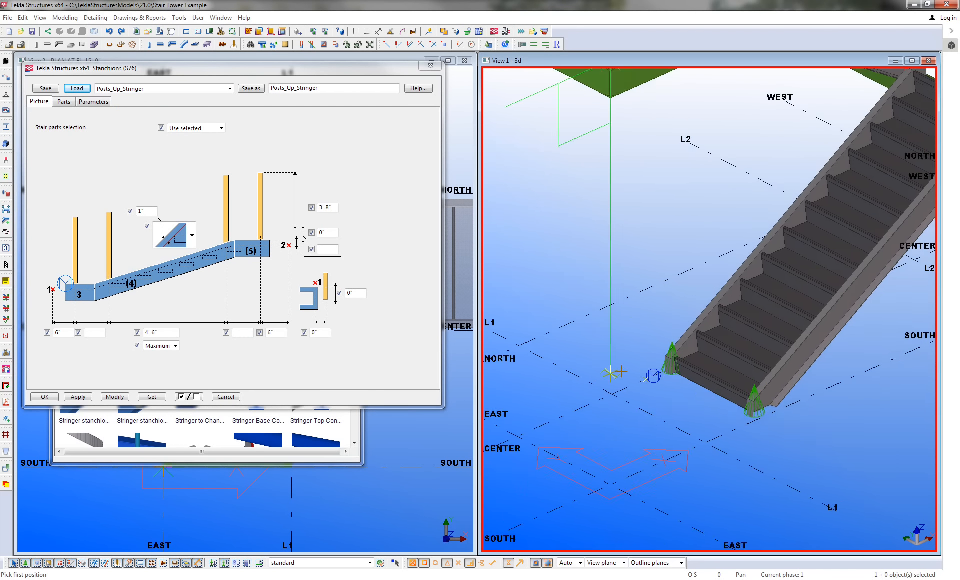
click(642, 361)
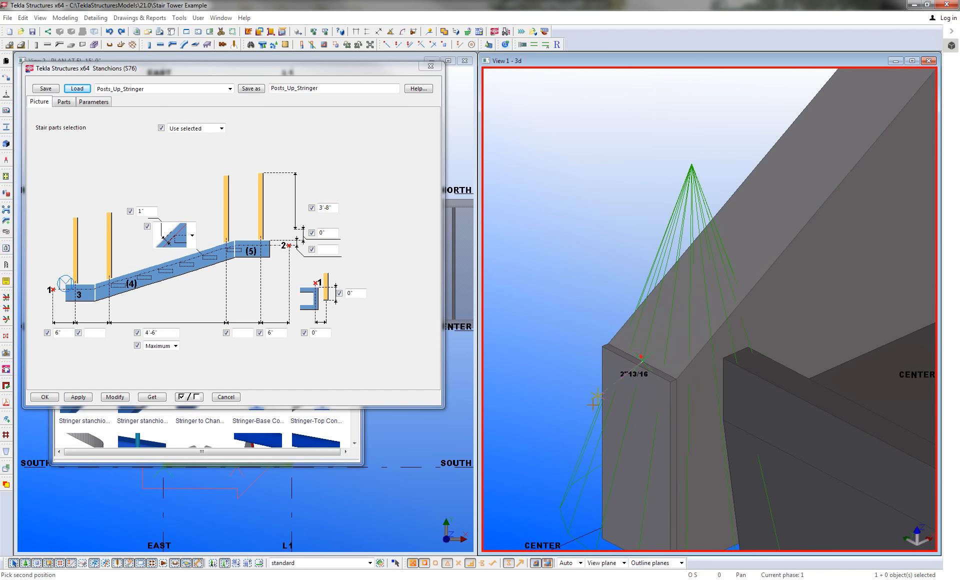
scroll(642, 361, down, 8)
scroll(806, 176, up, 8)
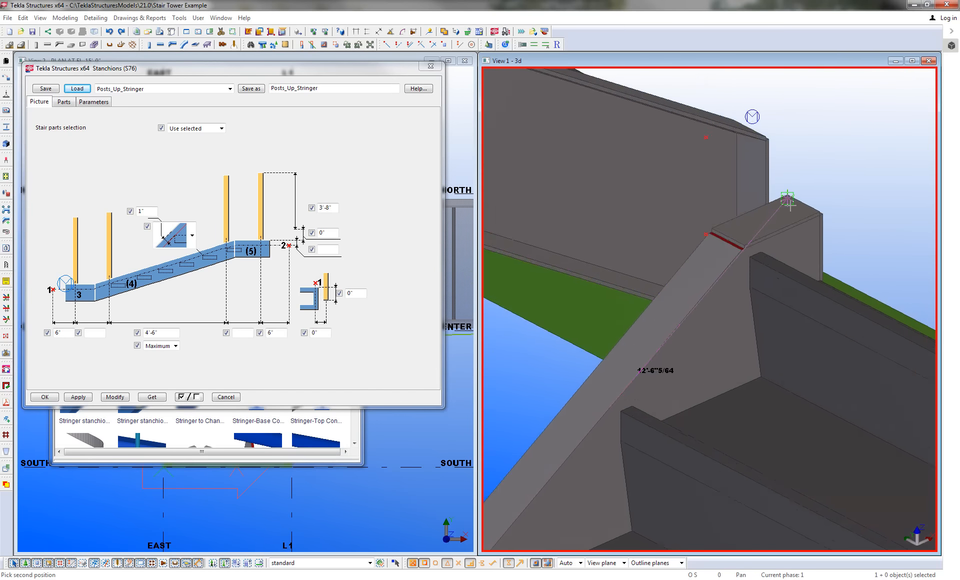
click(814, 200)
scroll(601, 370, down, 4)
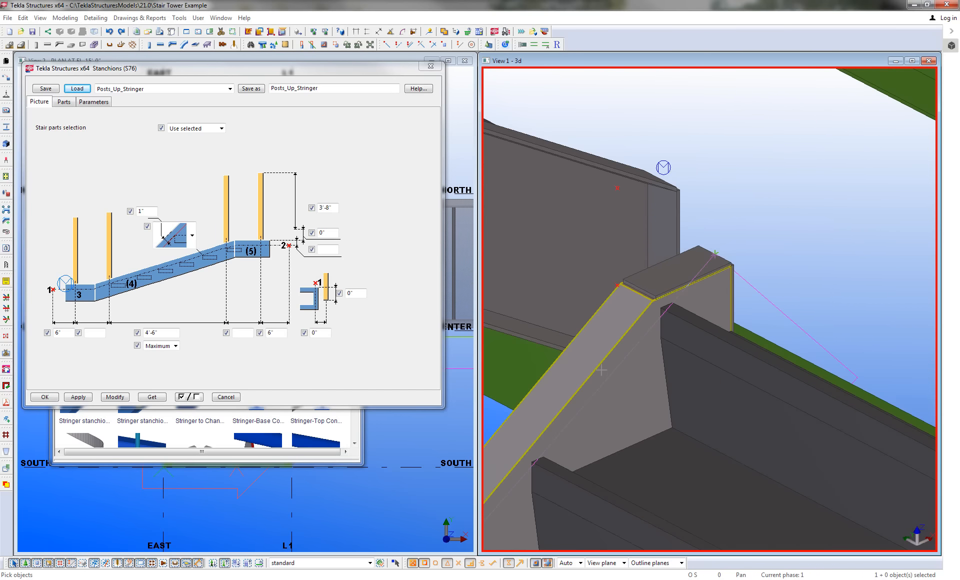
key(Return)
scroll(787, 274, down, 6)
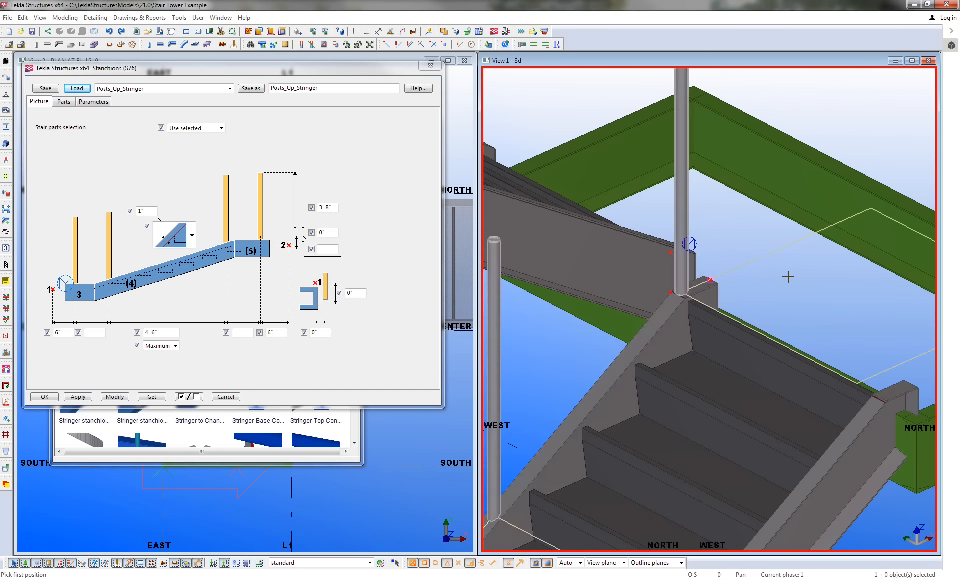
middle_drag(791, 274, 809, 272)
right_click(810, 214)
key(Escape)
scroll(816, 221, down, 3)
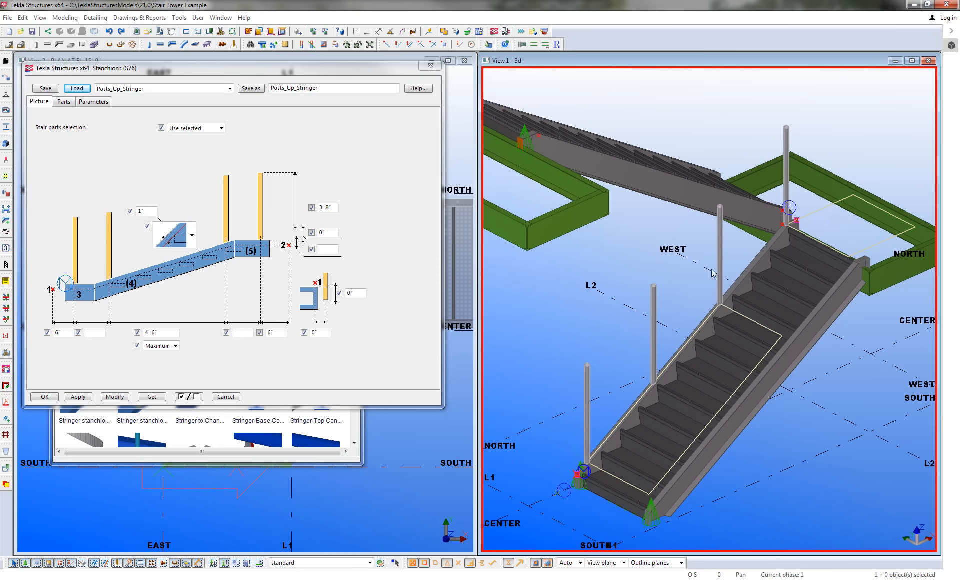
- Switch selection to component level and open the Stanchions (S76) settings of the placed posts
scroll(678, 304, up, 2)
ctrl+middle_drag(678, 304, 643, 294)
scroll(643, 290, up, 4)
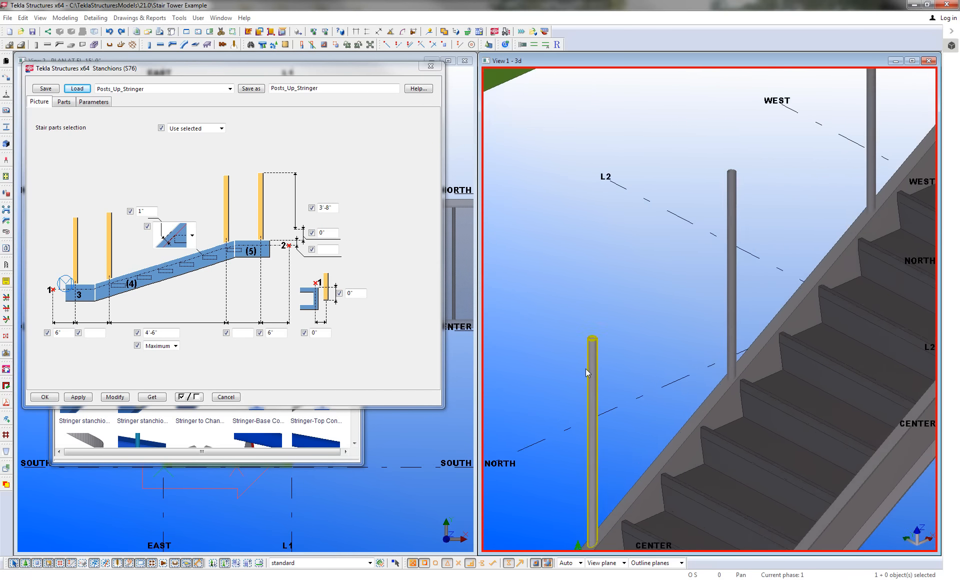
scroll(616, 359, down, 2)
middle_drag(613, 356, 610, 369)
click(213, 563)
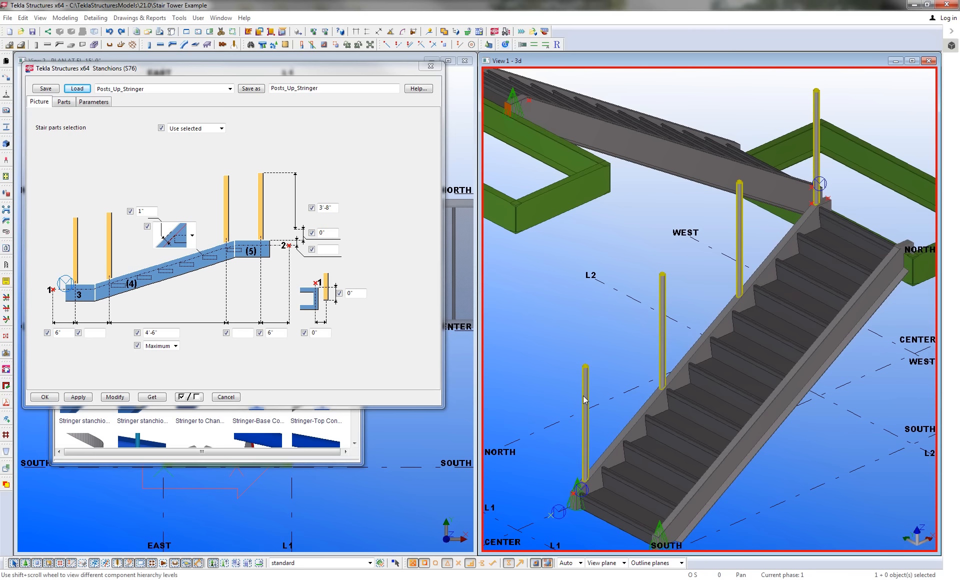
double_click(584, 398)
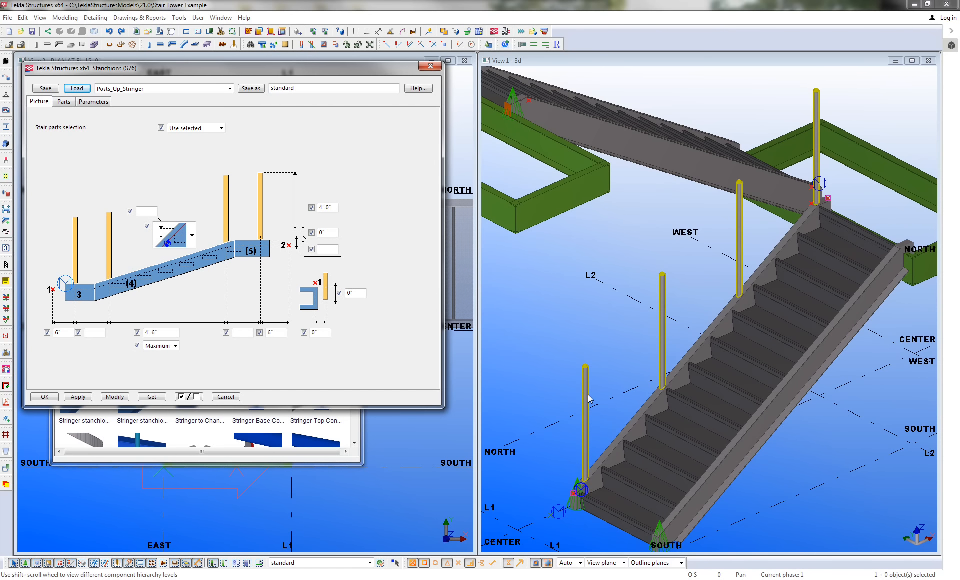
- Set the first stanchion's profile to HSS2X2X1/4 from the rectangular hollow sections in the profile catalog
click(64, 102)
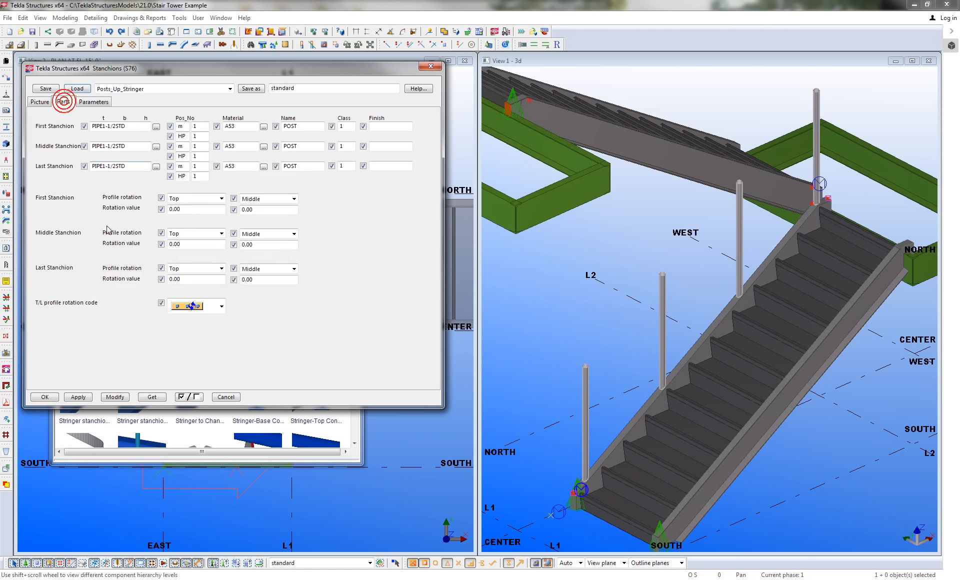
double_click(133, 126)
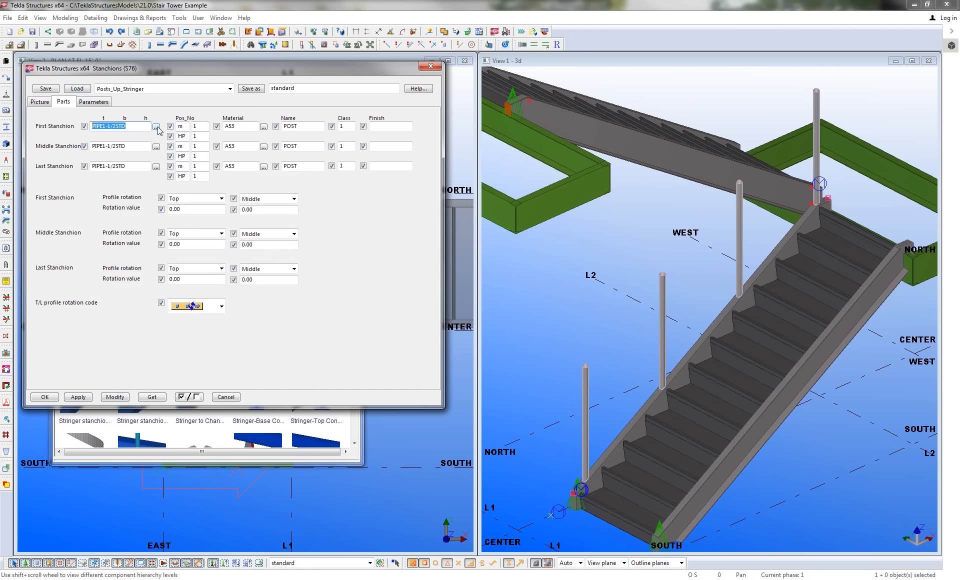
click(157, 127)
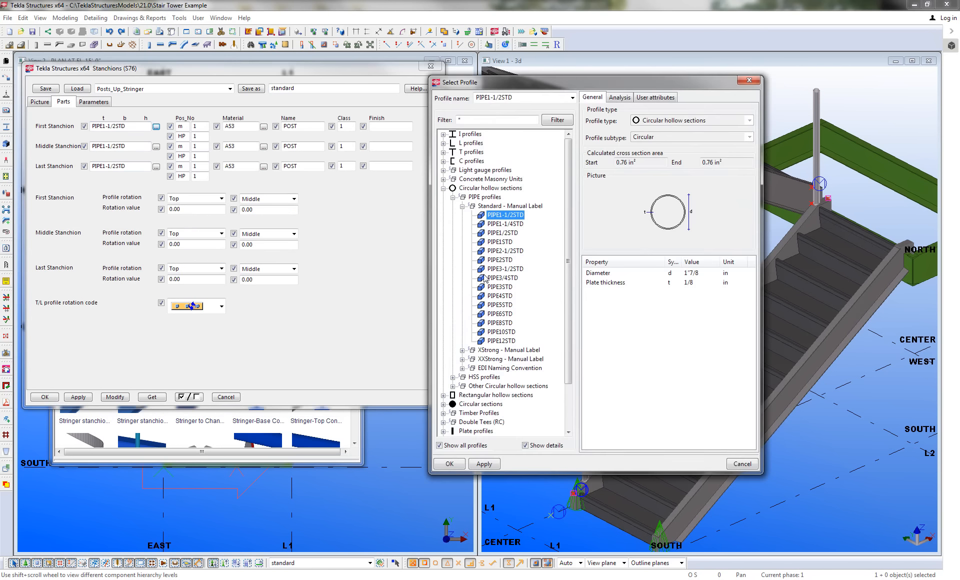
click(474, 396)
double_click(474, 395)
double_click(474, 404)
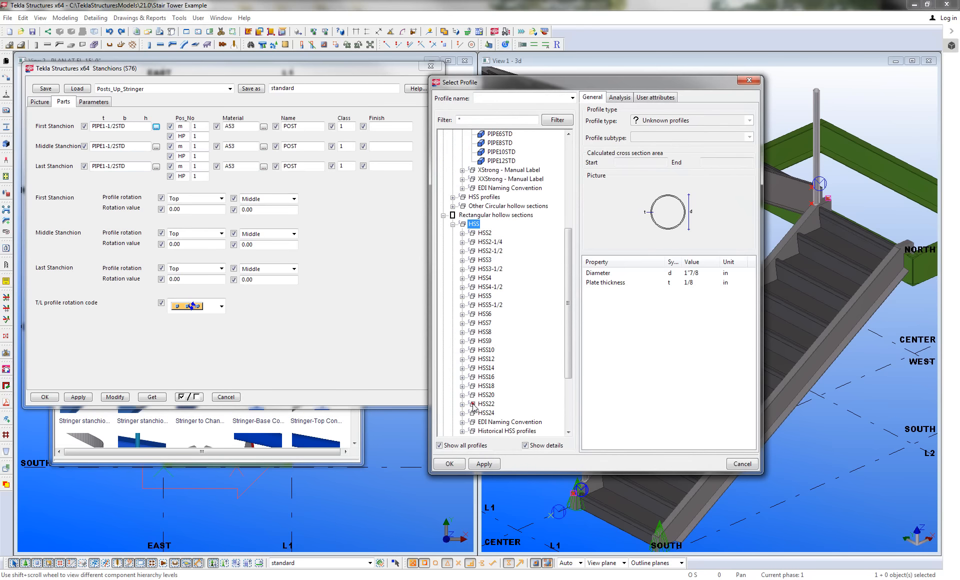
double_click(485, 233)
double_click(498, 260)
double_click(510, 269)
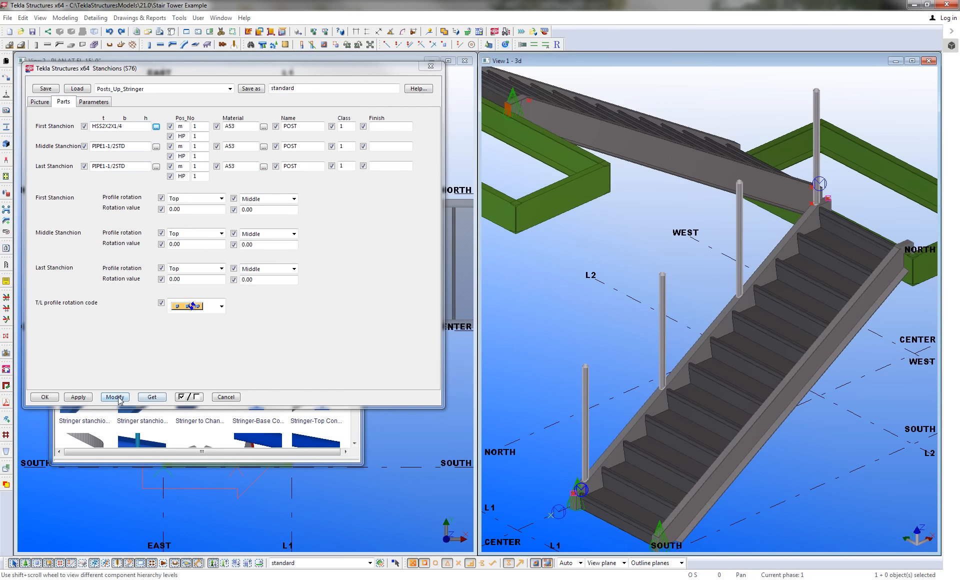
- Give the middle and last stanchions the HSS2X2X1/4 profile and update the placed posts
drag(140, 124, 83, 169)
click(127, 145)
text(HSS2X2X1/4)
text(HSS2X2X1/4)
click(112, 393)
scroll(620, 351, up, 5)
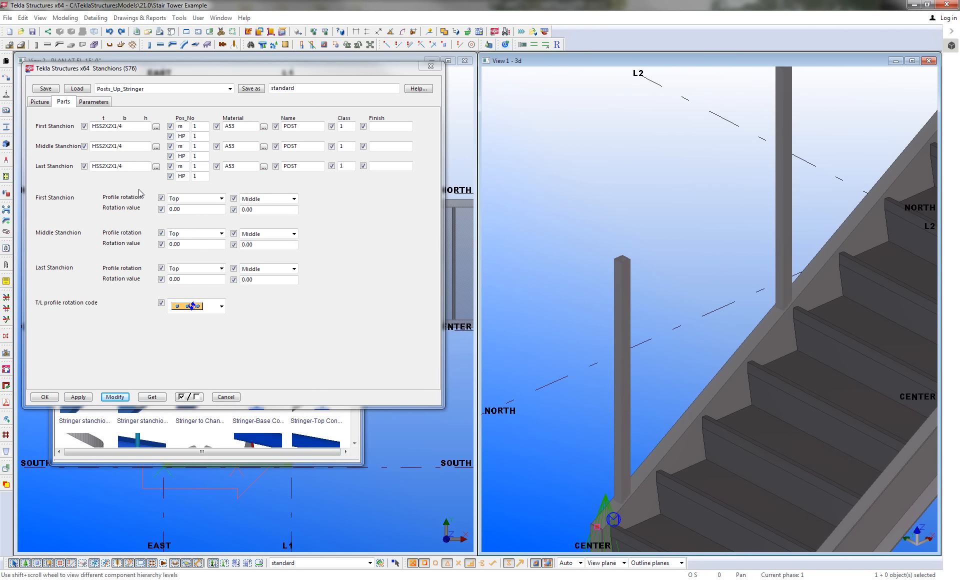
- Set the profile of the first, middle and last stanchions to PL1/4X2"1/2
drag(138, 126, 41, 135)
text(PL1/4X2"1/2)
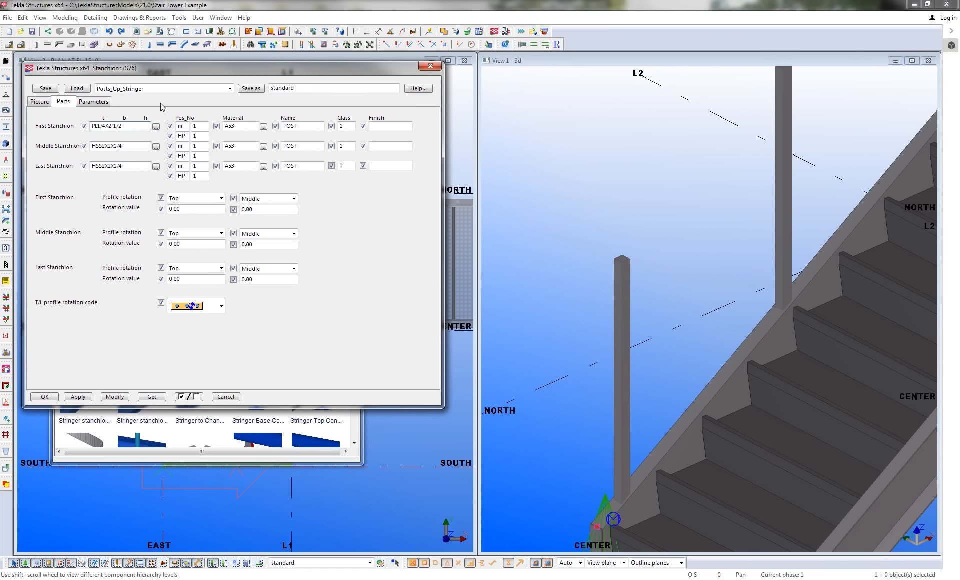
drag(140, 126, 51, 135)
key(ctrl+c)
drag(131, 148, 42, 149)
key(ctrl+v)
drag(131, 166, 33, 165)
key(ctrl+v)
- Set the profile rotation of the first, middle and last stanchions to Front and update the placed posts
click(209, 200)
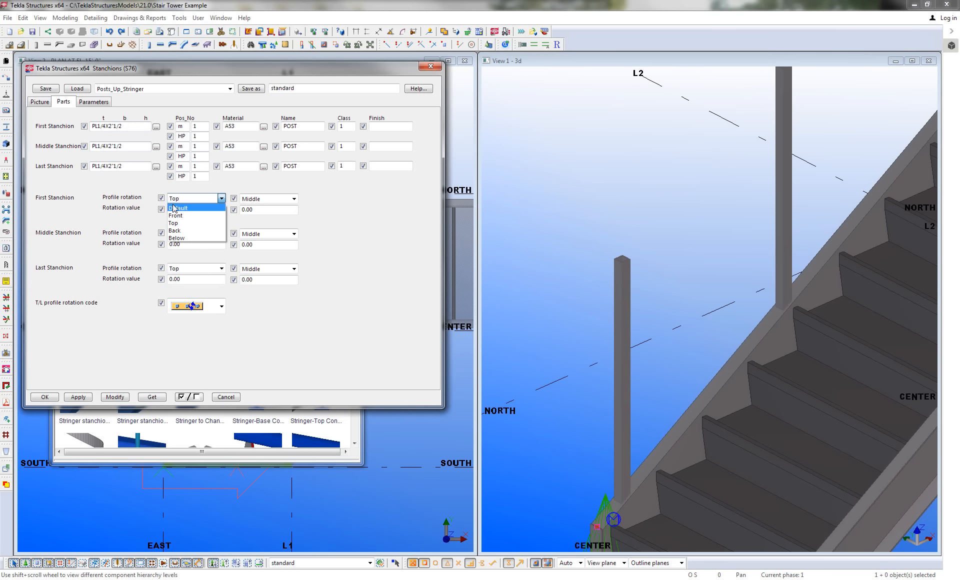
click(187, 215)
click(189, 198)
click(187, 215)
click(190, 233)
click(187, 251)
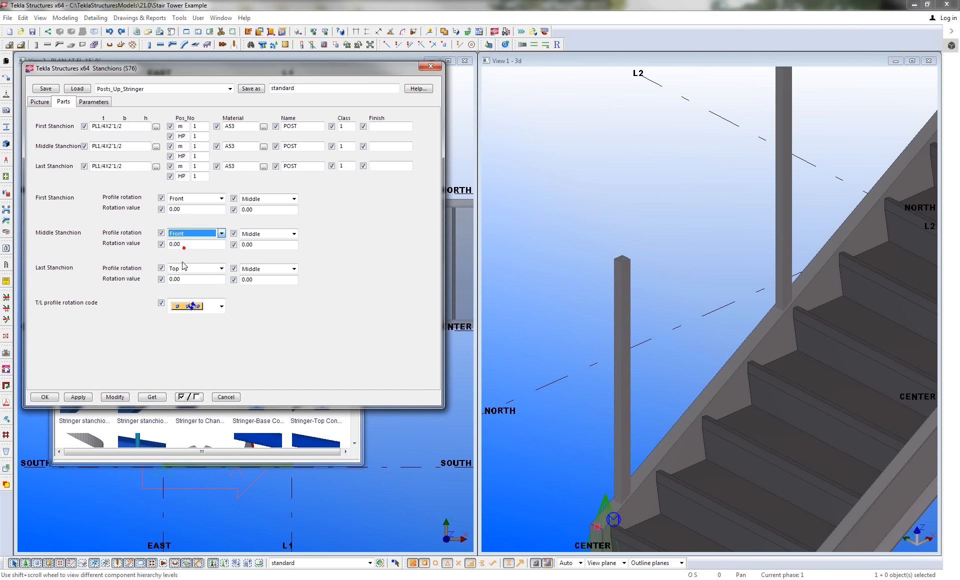
click(190, 269)
click(187, 285)
click(115, 396)
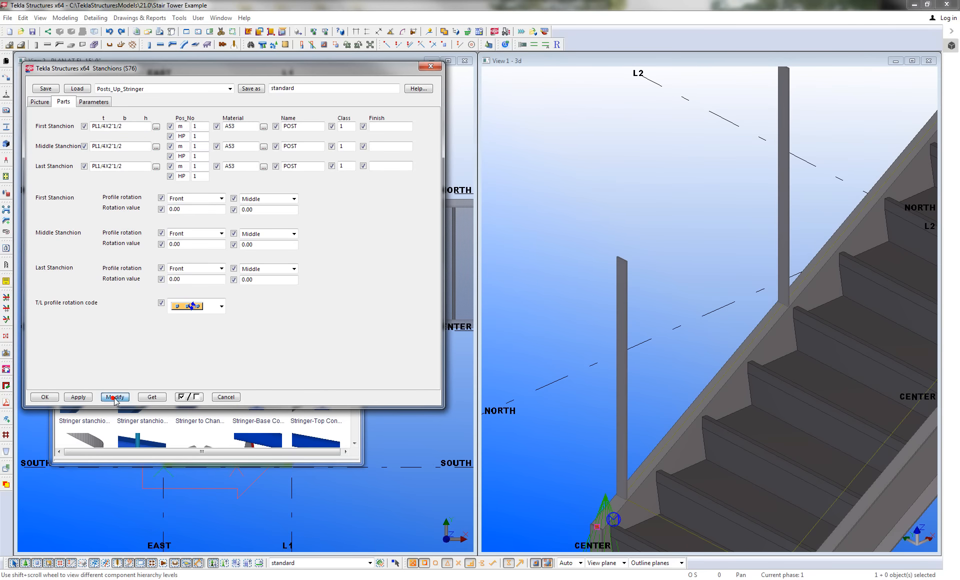
scroll(631, 326, down, 2)
ctrl+middle_drag(631, 326, 651, 392)
scroll(651, 393, down, 3)
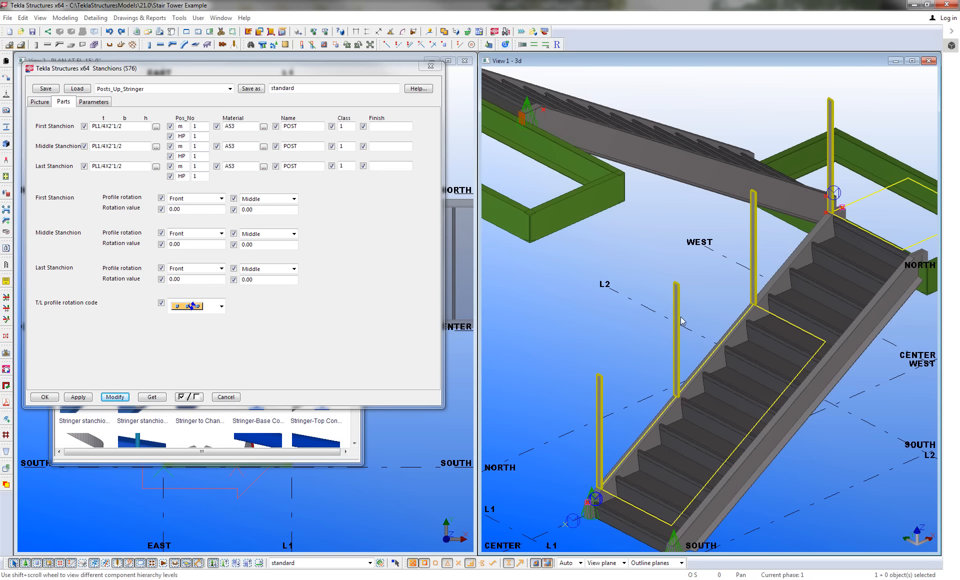
- Load the HSS_Posts_Up_Stringer preset, update the placed stanchions with it, and keep it as the current Stanchions (S76) settings
click(40, 102)
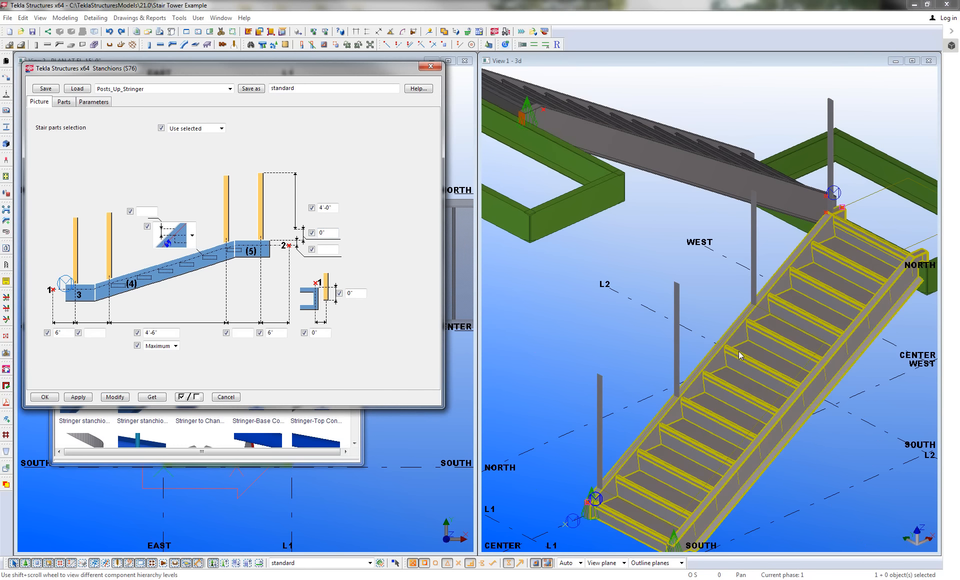
click(229, 89)
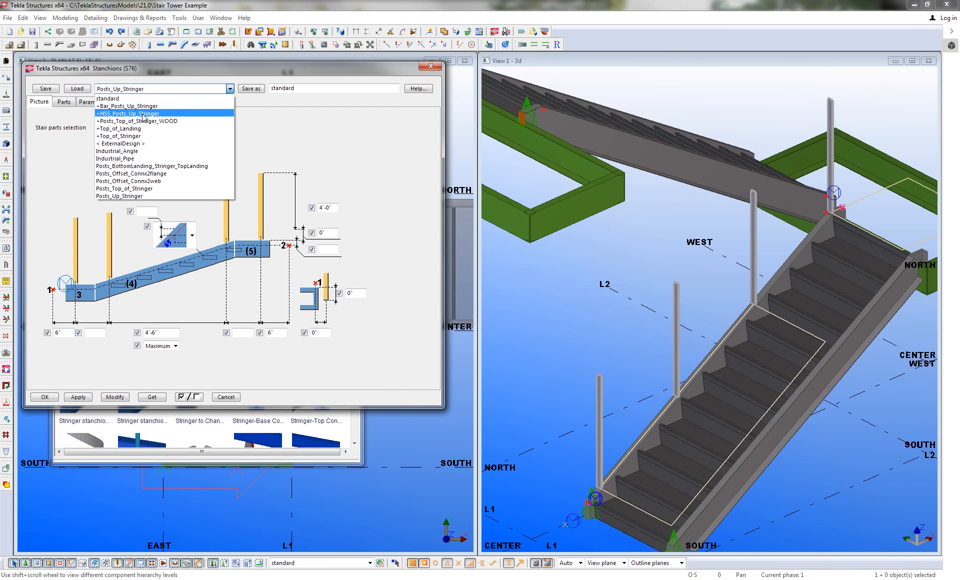
click(125, 114)
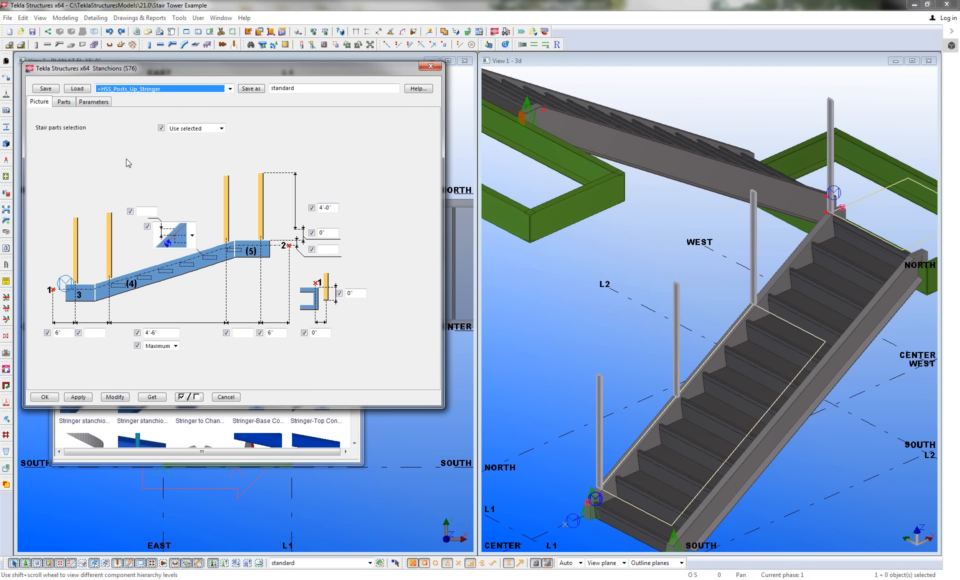
click(77, 88)
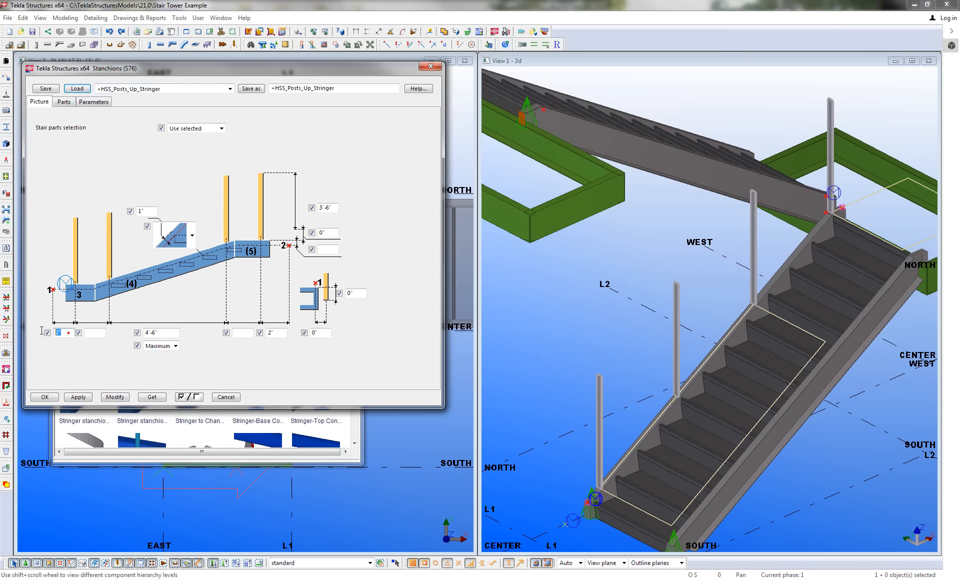
click(278, 333)
click(115, 397)
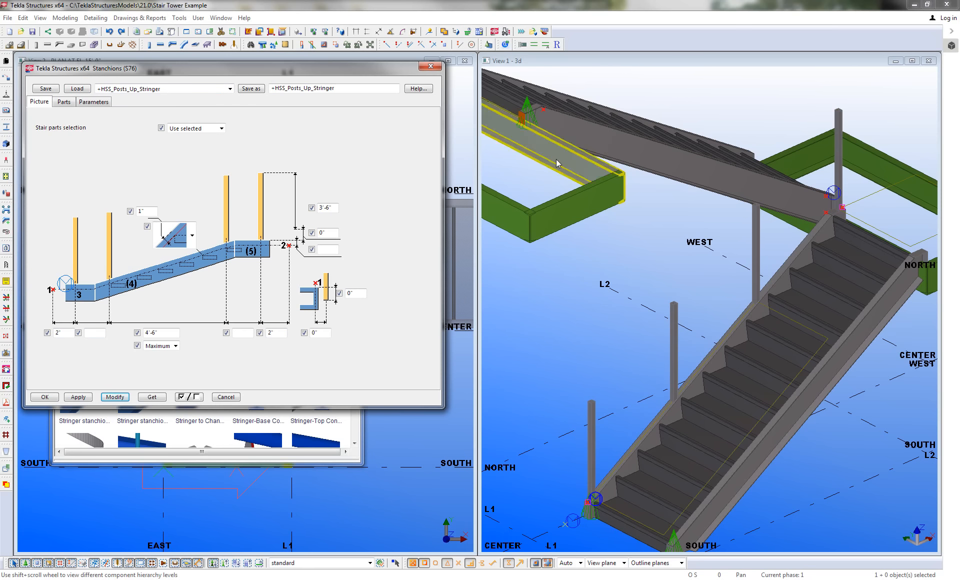
double_click(354, 89)
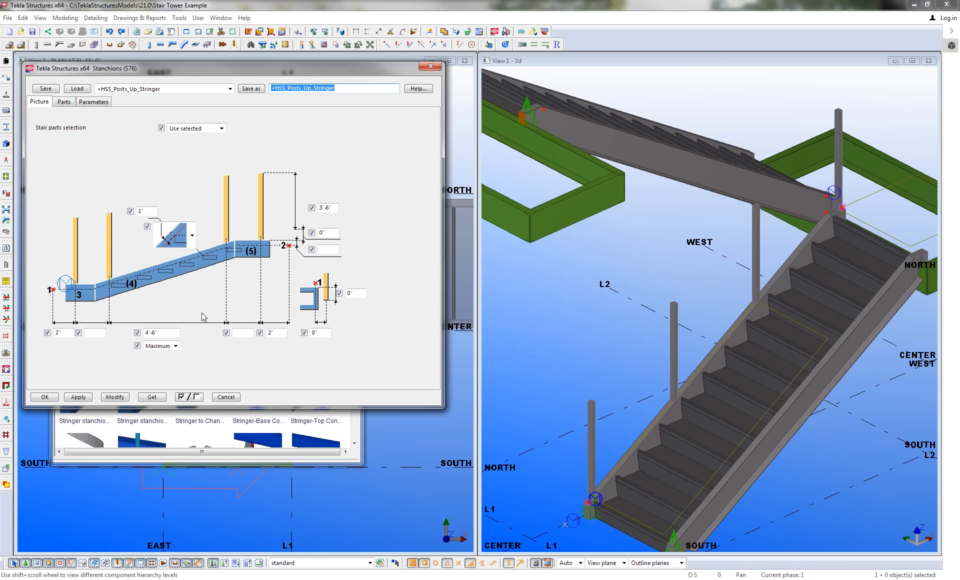
click(79, 397)
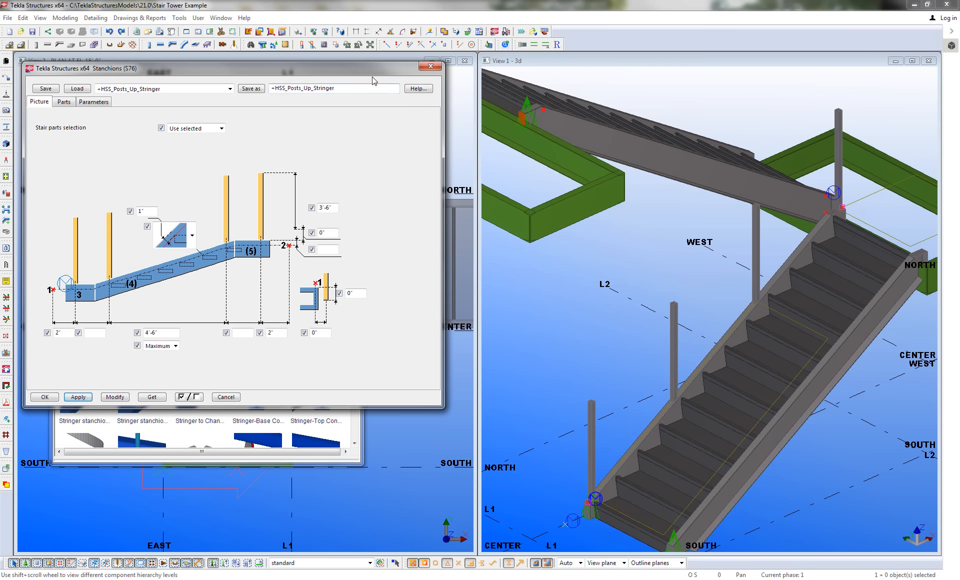
click(44, 396)
- Place Stanchions (S76) along the upper flight's inner stringer, from its lower end to its upper end
double_click(247, 318)
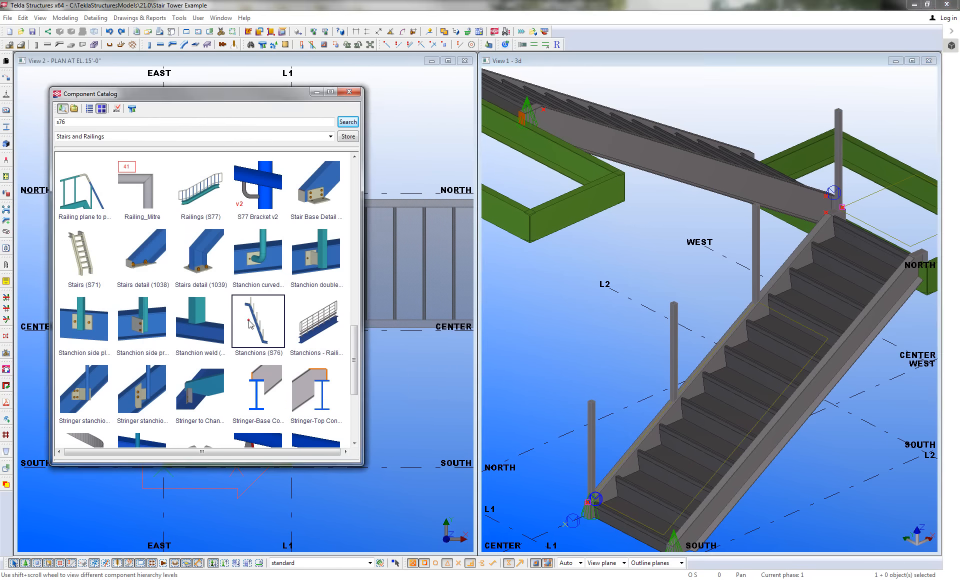
middle_drag(801, 300, 818, 408)
scroll(820, 425, down, 3)
scroll(836, 395, up, 5)
middle_drag(647, 310, 626, 330)
scroll(787, 343, down, 2)
scroll(878, 471, up, 3)
scroll(786, 385, up, 8)
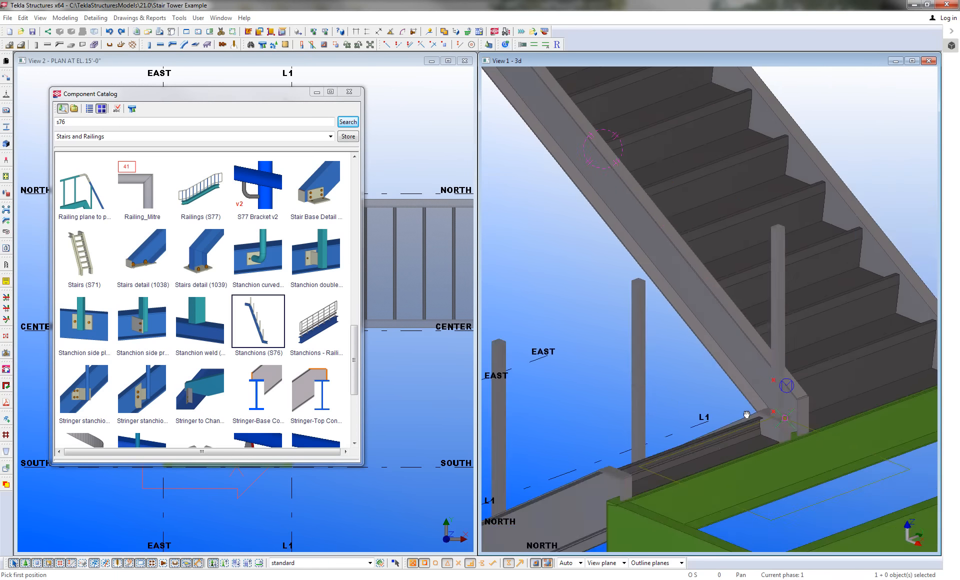
click(756, 363)
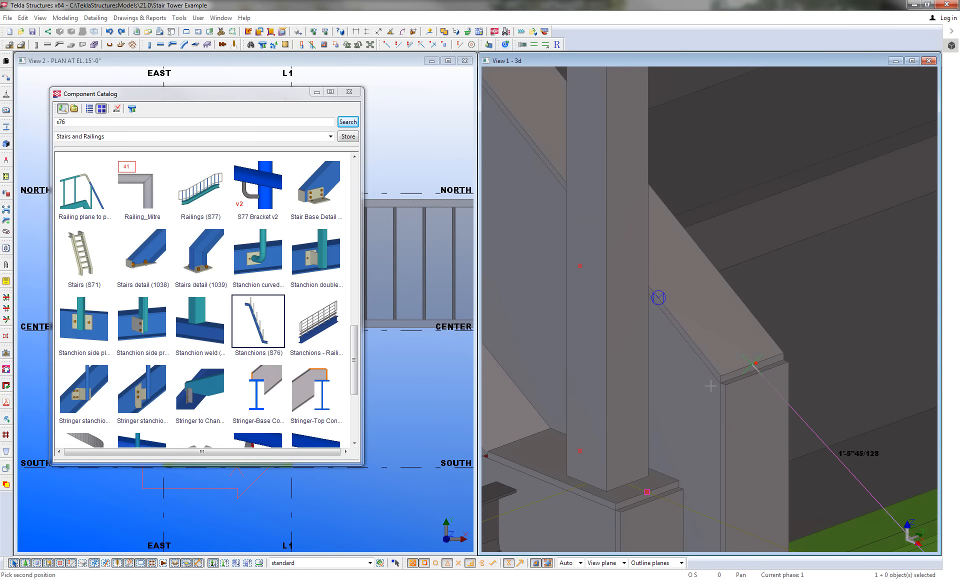
scroll(715, 388, down, 7)
middle_drag(560, 200, 766, 367)
scroll(665, 185, up, 3)
scroll(675, 190, up, 5)
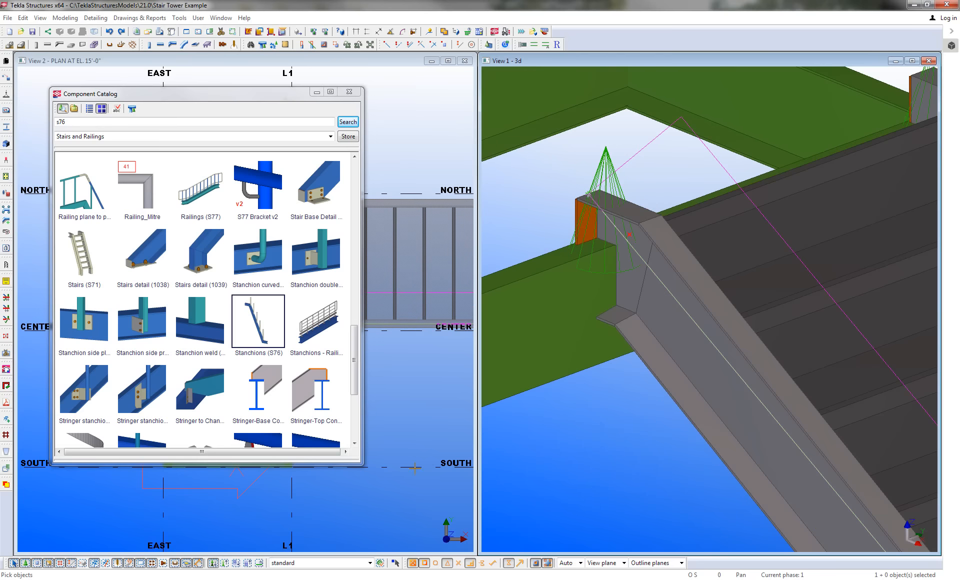
click(705, 310)
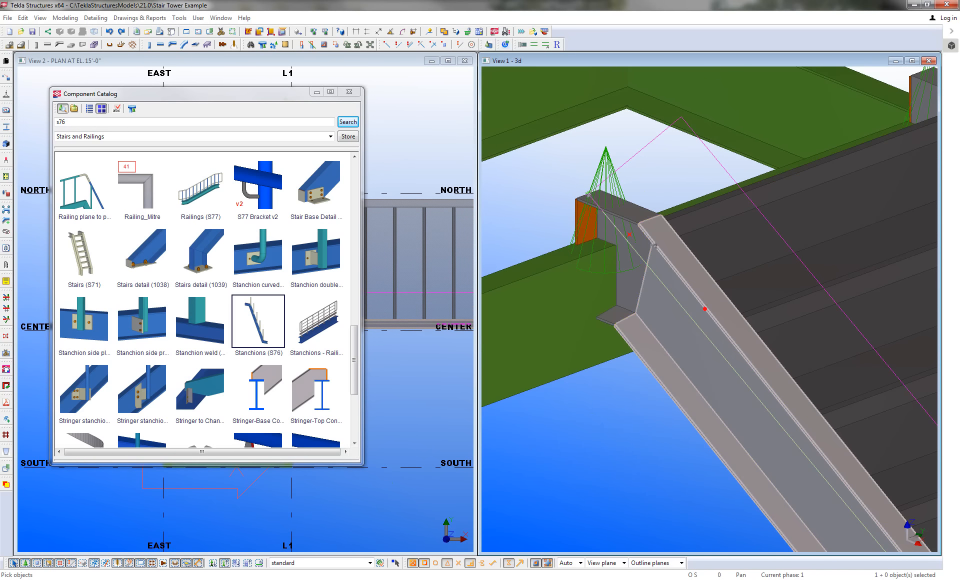
scroll(639, 216, down, 5)
middle_click(650, 346)
scroll(650, 347, down, 3)
middle_drag(656, 382, 607, 326)
key(Escape)
- Inspect the stanchions on both flights and around the intermediate landing from different angles
click(620, 374)
middle_drag(621, 377, 568, 307)
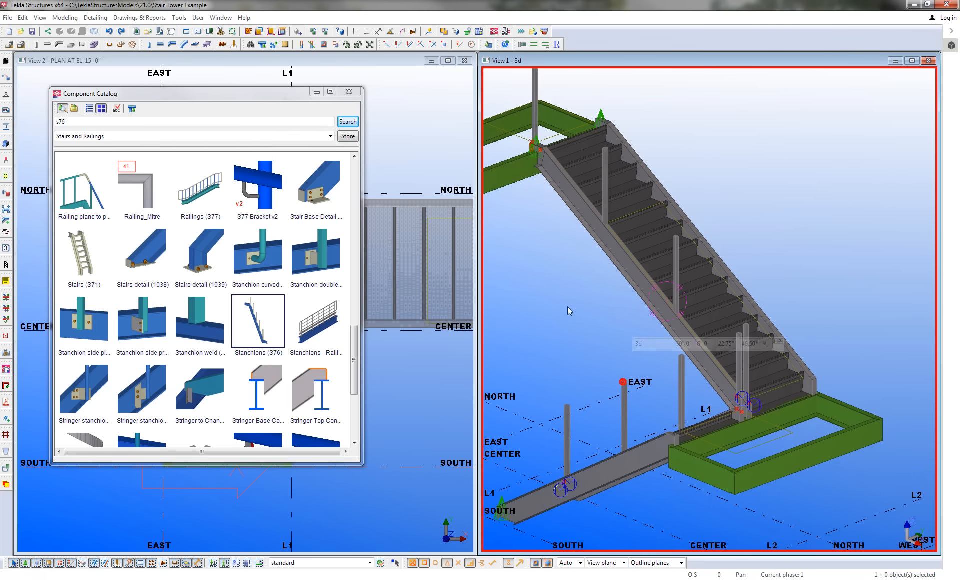
scroll(788, 381, up, 3)
ctrl+middle_drag(713, 416, 695, 416)
middle_drag(695, 416, 801, 455)
scroll(740, 422, down, 3)
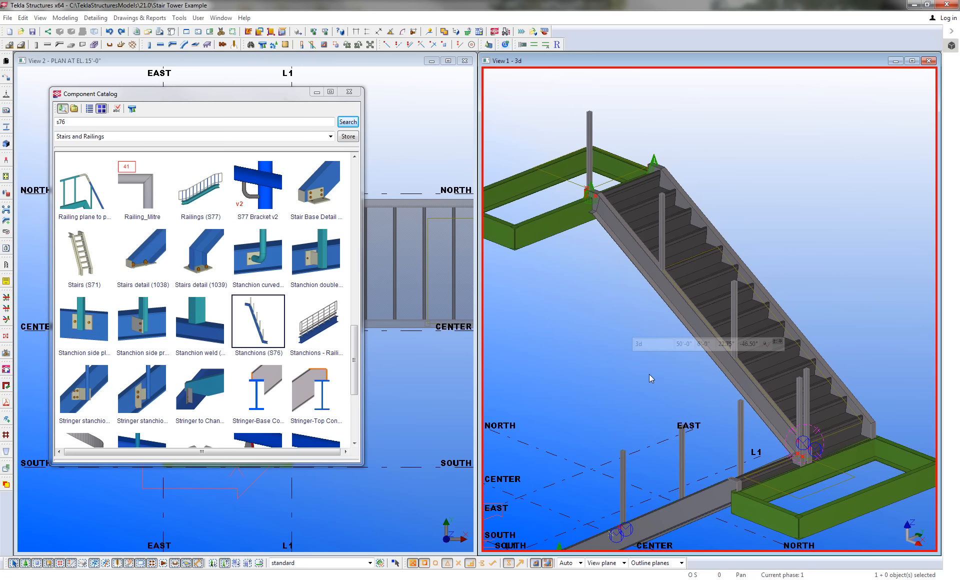
middle_drag(648, 378, 641, 334)
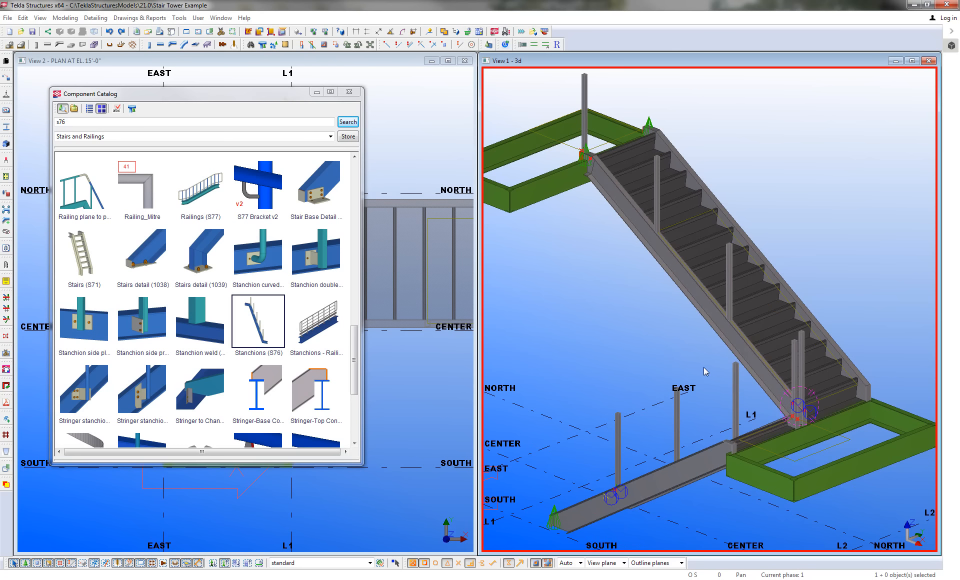
click(798, 408)
ctrl+middle_drag(689, 345, 707, 368)
middle_drag(707, 367, 681, 302)
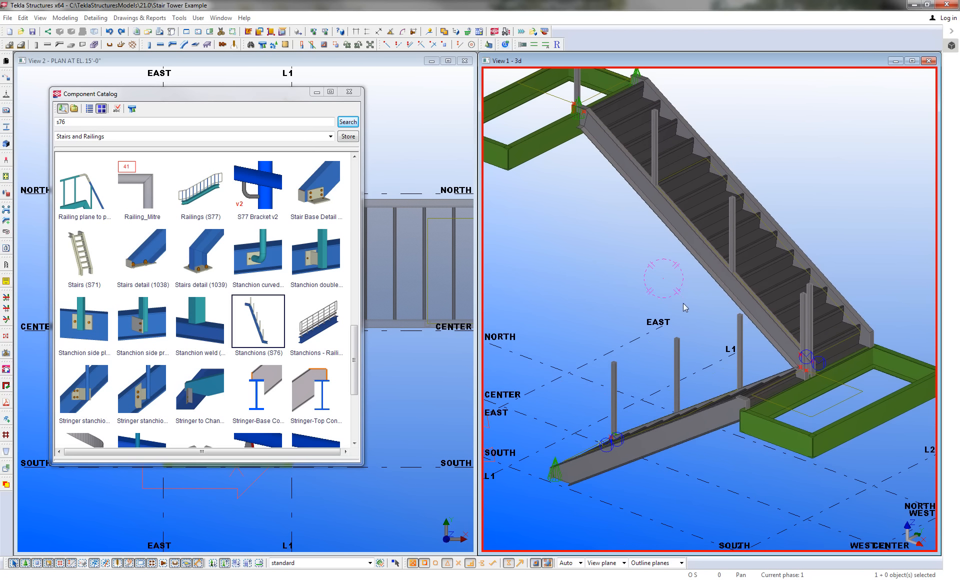
- Open the Railings (S77) settings, load the Rails_noReturns preset and apply it
double_click(203, 193)
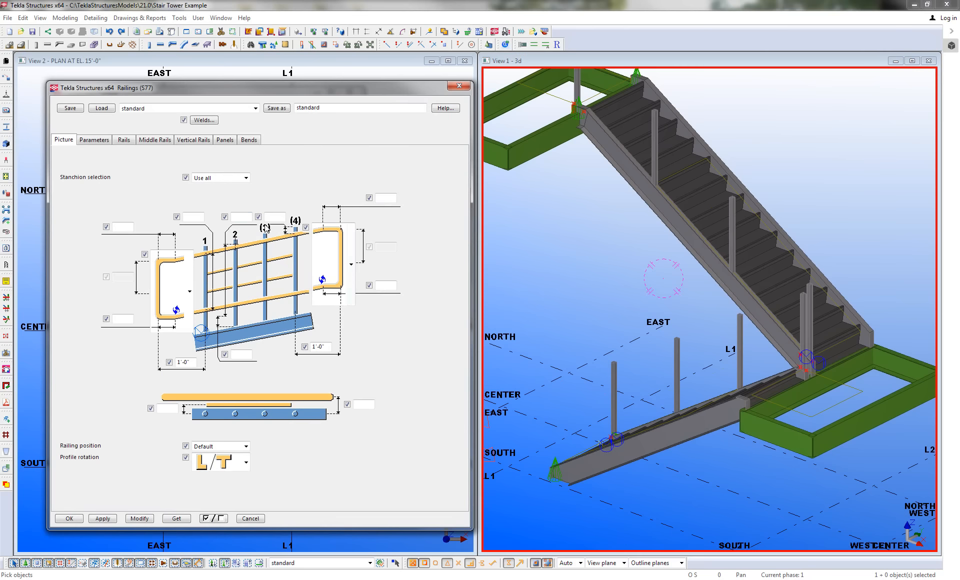
click(199, 109)
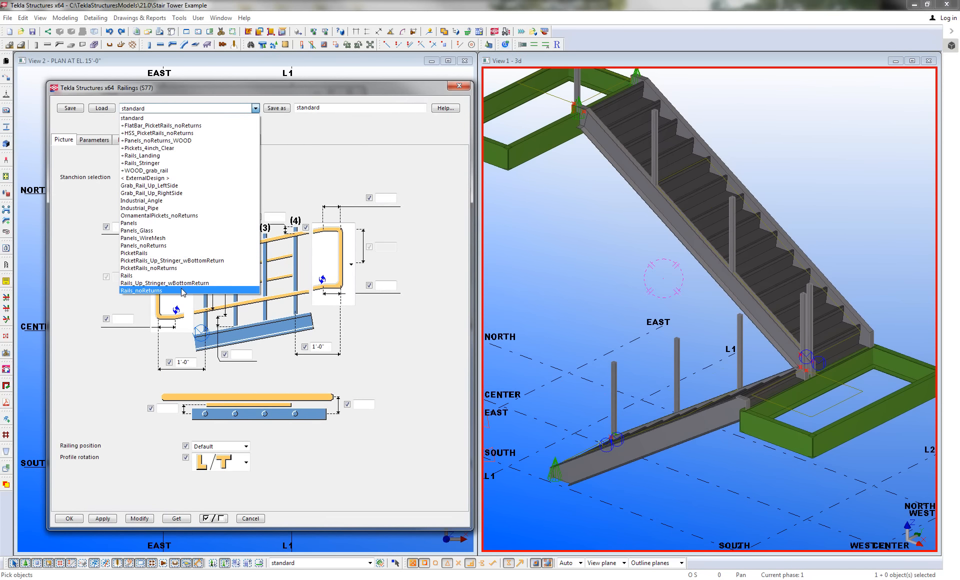
click(163, 290)
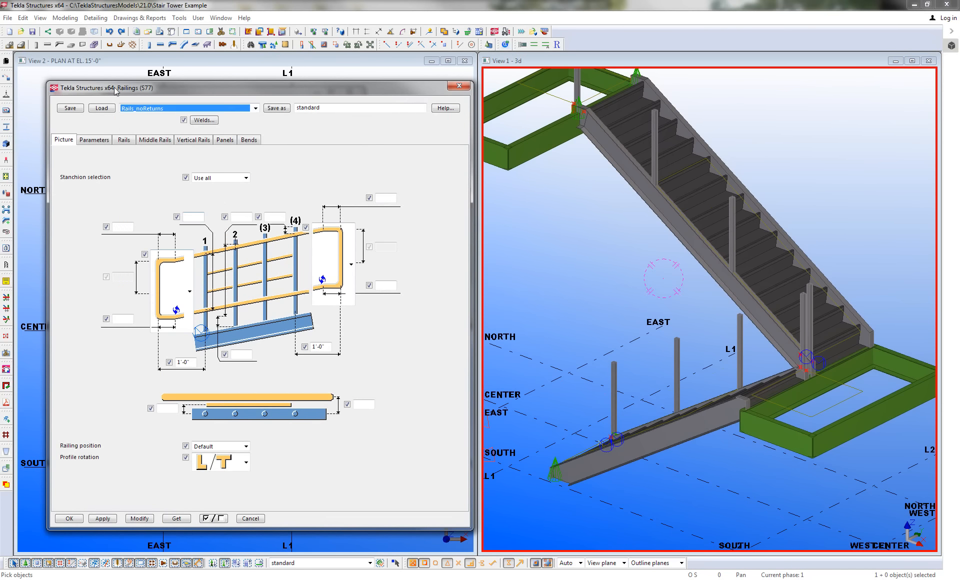
click(101, 110)
click(104, 520)
- Create the railing on the lower flight by selecting its first and last stanchions, and end the command
middle_drag(658, 354, 614, 335)
click(572, 355)
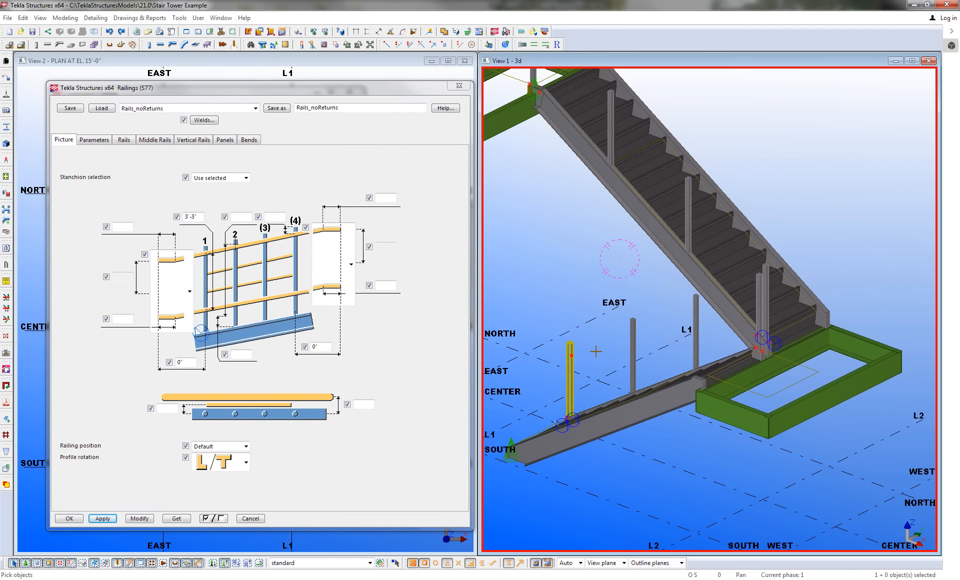
click(760, 299)
scroll(759, 298, up, 2)
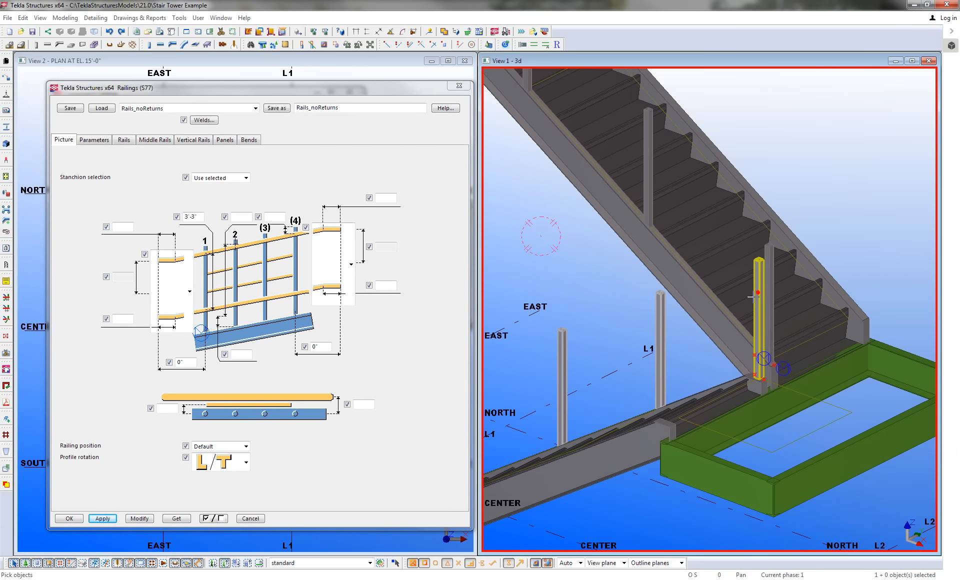
scroll(752, 297, down, 4)
middle_click(661, 296)
ctrl+middle_drag(715, 326, 868, 316)
right_click(754, 182)
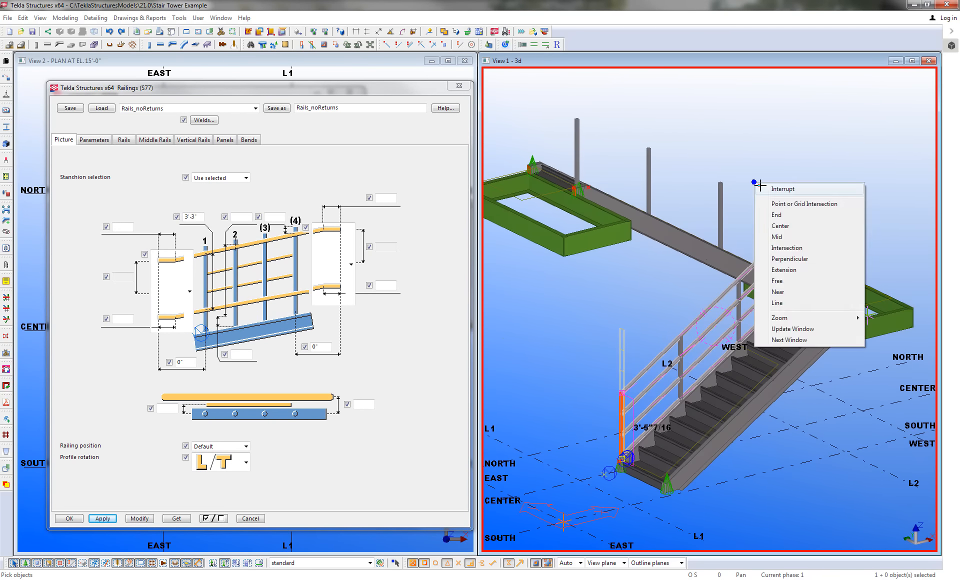
click(759, 186)
- Select the railing component placed on the lower flight for editing
scroll(633, 388, up, 6)
scroll(608, 411, down, 3)
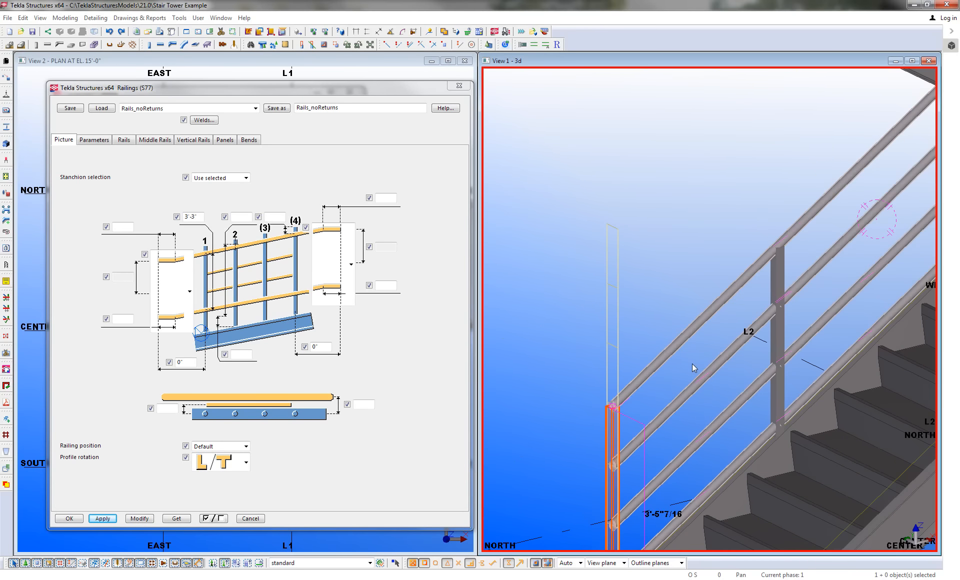
middle_drag(692, 362, 674, 300)
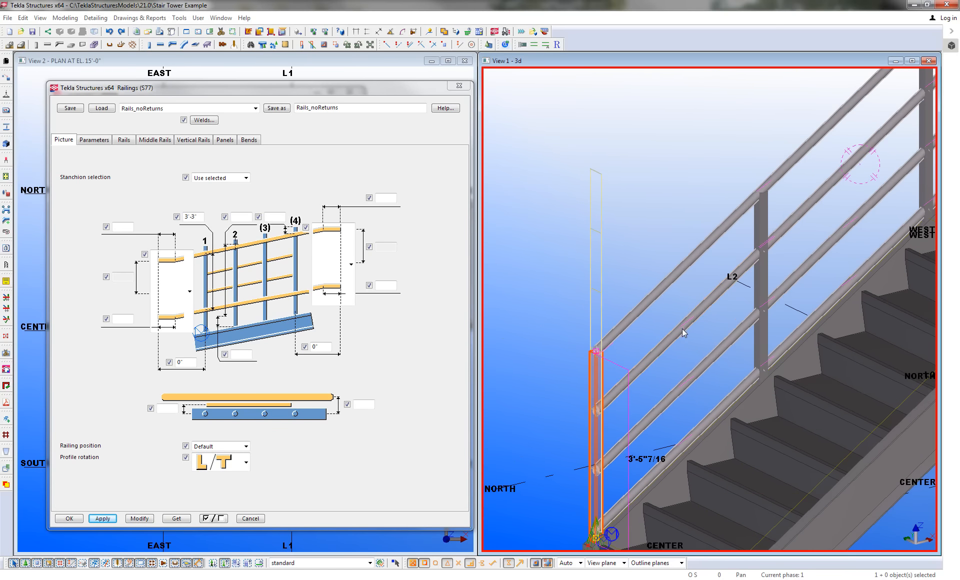
double_click(682, 326)
click(705, 102)
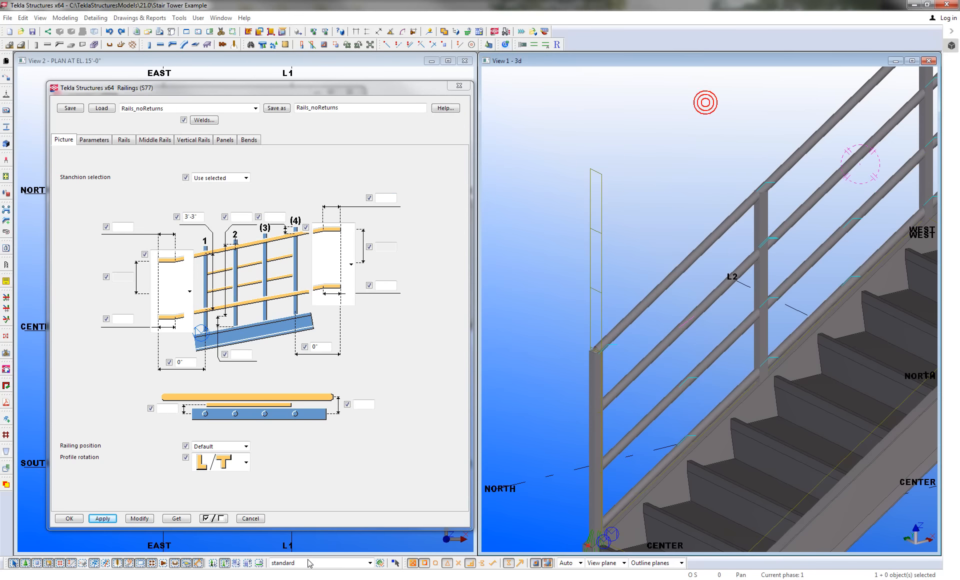
double_click(671, 340)
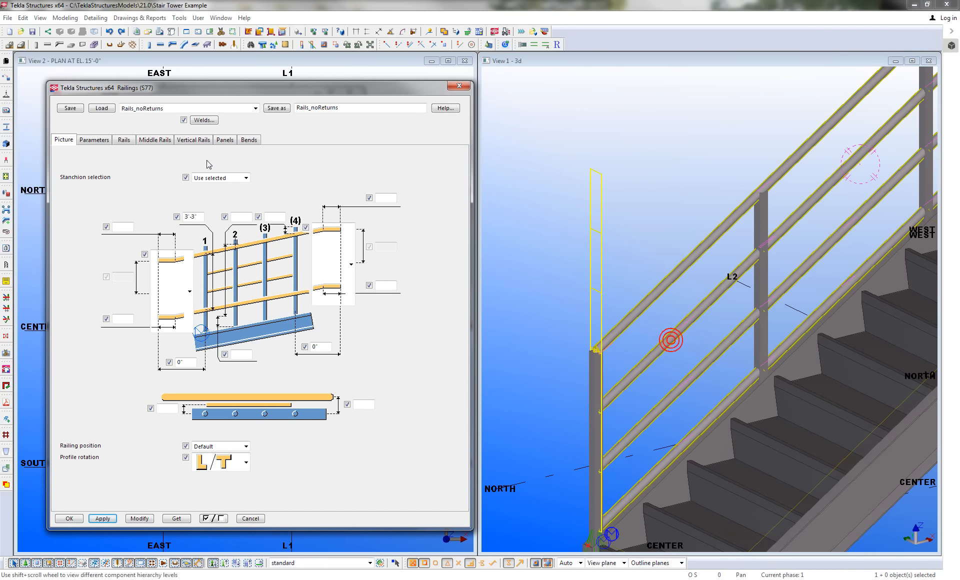
- Load the PicketRails preset and update the lower flight's railing with it
click(186, 108)
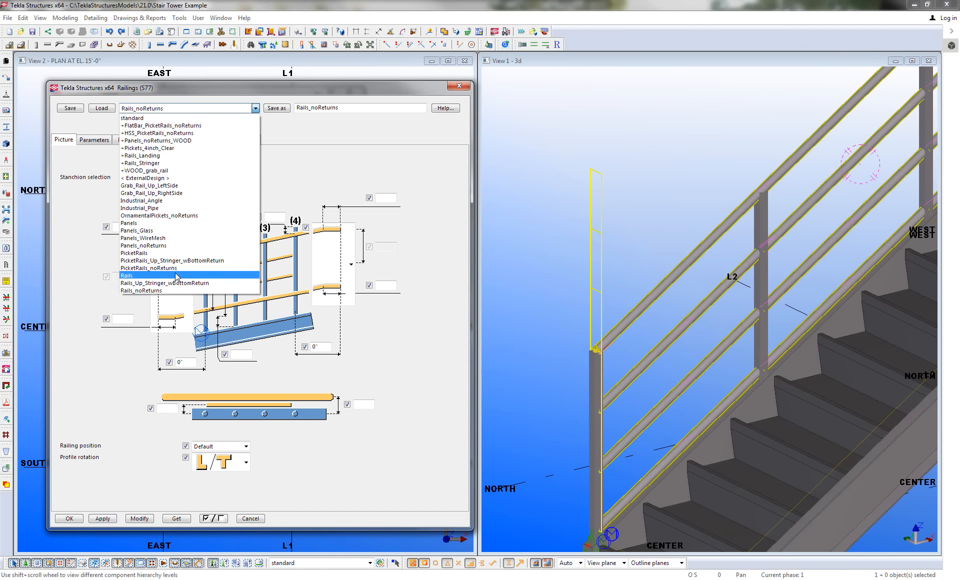
click(166, 253)
click(106, 108)
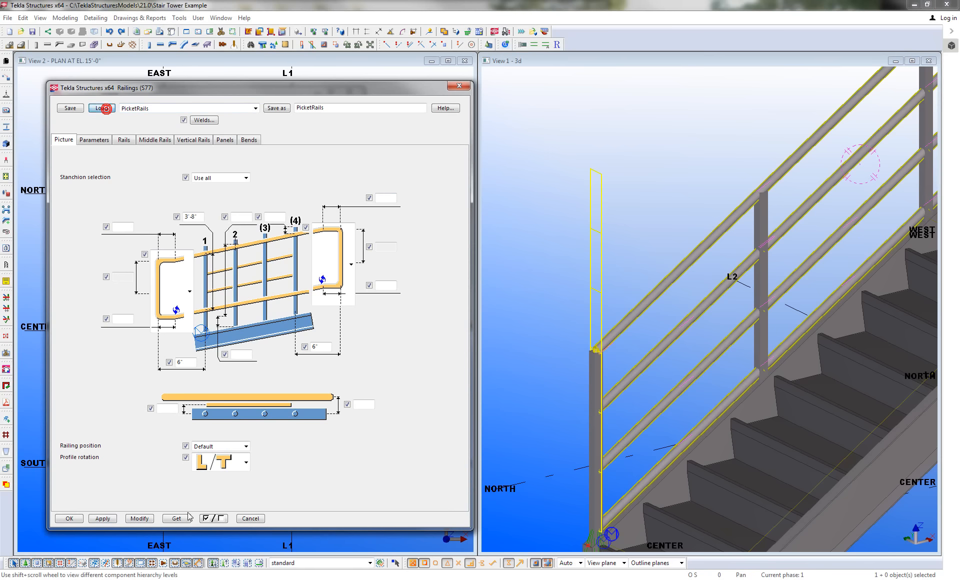
click(139, 518)
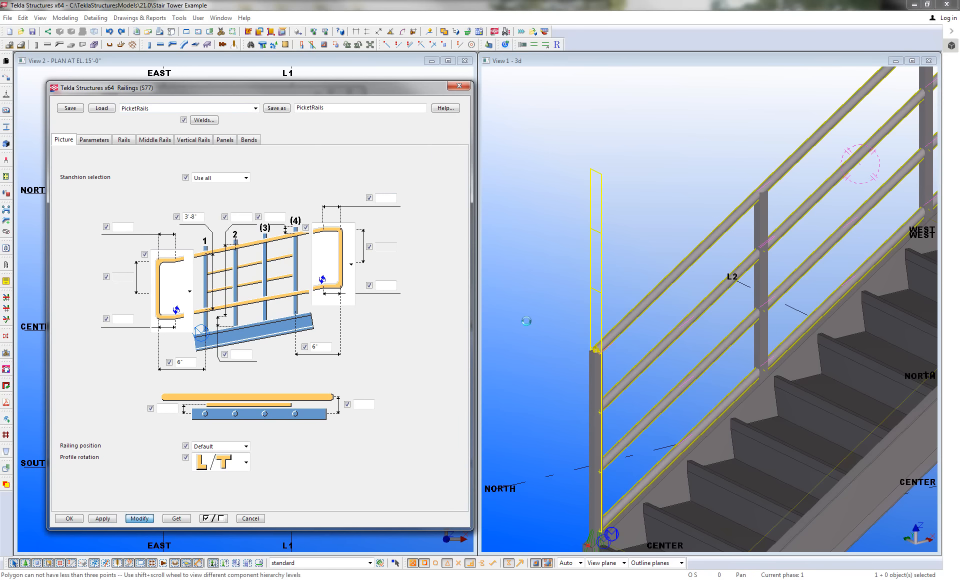
- Change the lower flight's railing to the Panels_Glass preset
click(204, 109)
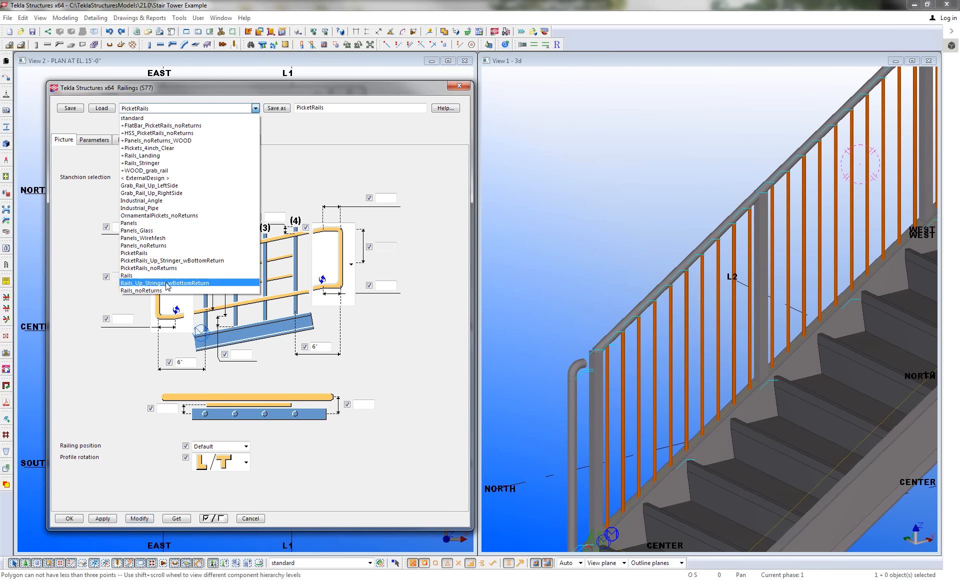
click(136, 230)
click(101, 108)
click(140, 520)
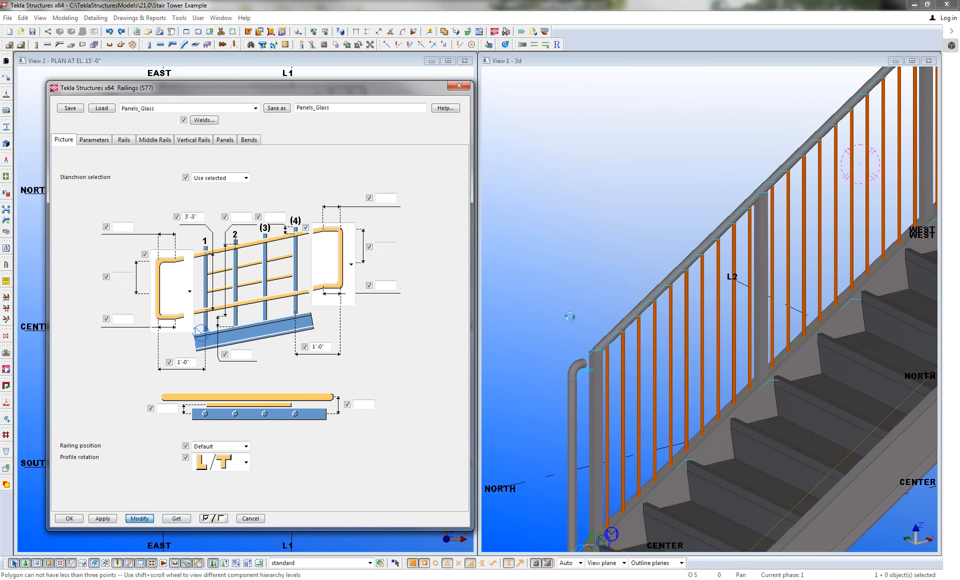
scroll(582, 314, down, 2)
middle_drag(582, 314, 580, 248)
scroll(589, 326, up, 1)
scroll(590, 326, up, 1)
- Change the lower flight's railing to the Industrial_Angle preset
click(241, 109)
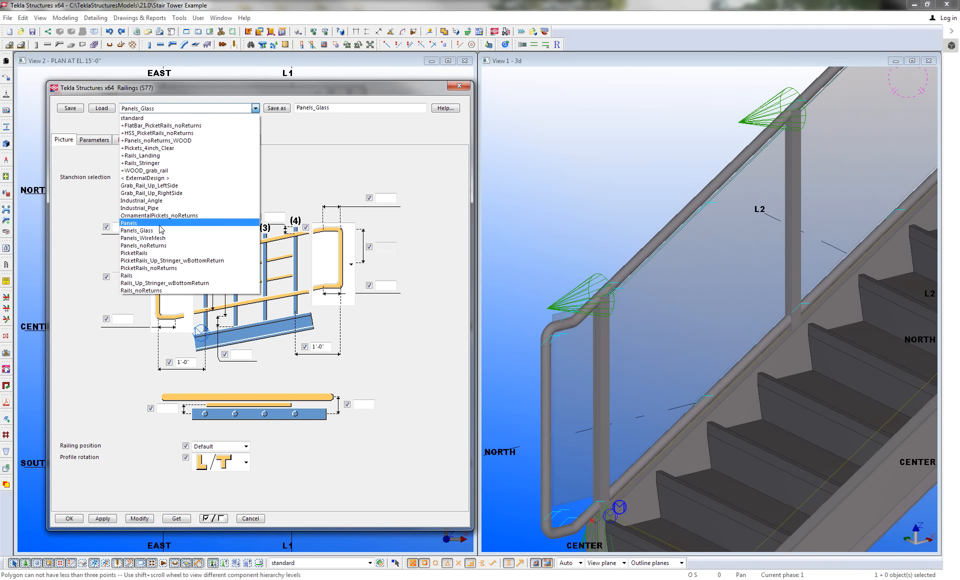
click(165, 207)
click(102, 108)
click(139, 519)
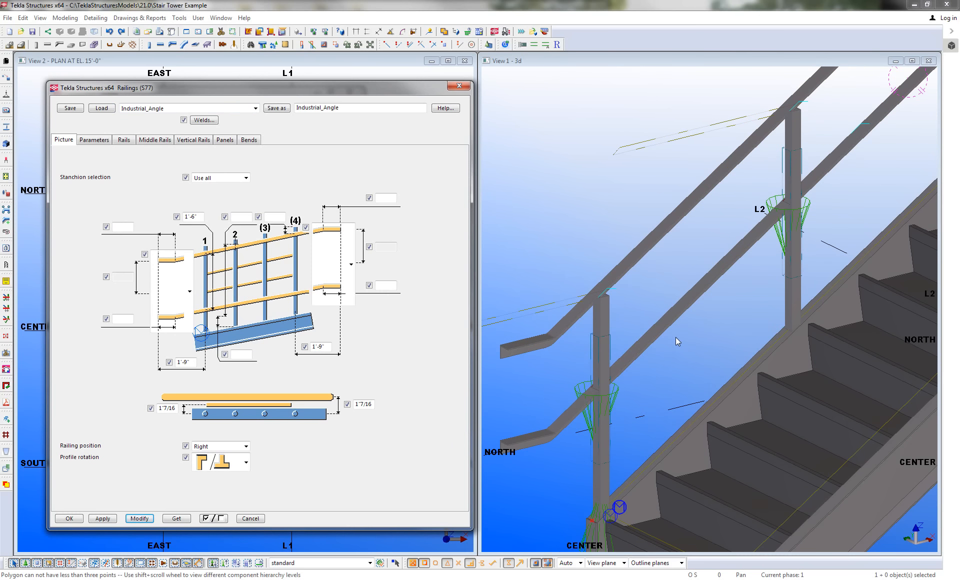
- Update the lower flight's railing with the =HSS_PicketRails_noReturns preset and close the railing properties
click(255, 108)
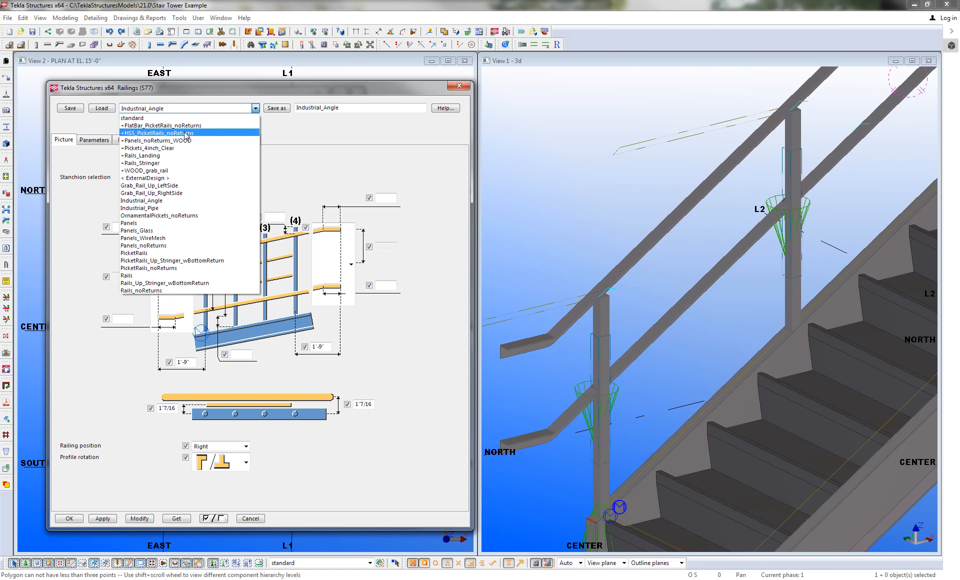
click(151, 133)
click(111, 110)
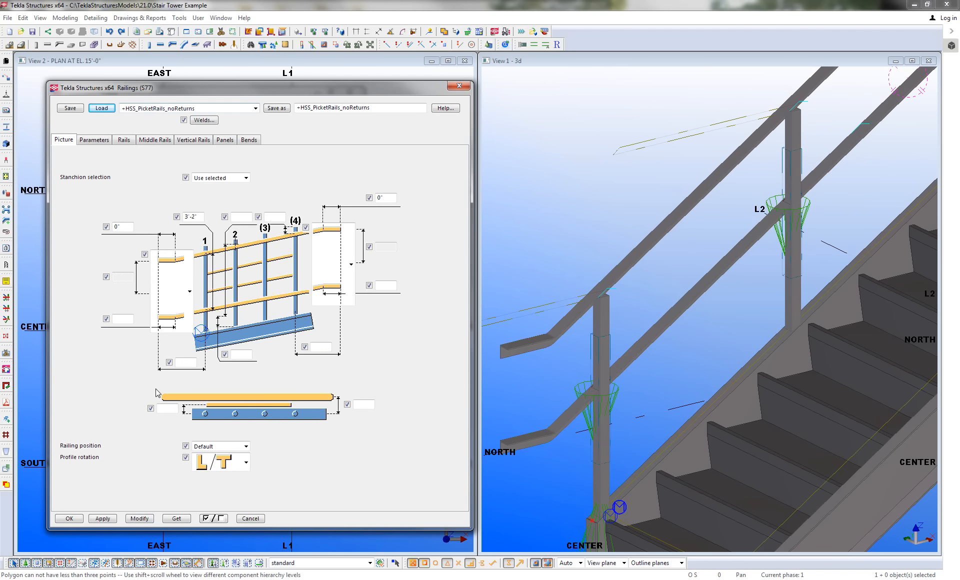
click(140, 520)
middle_drag(565, 368, 569, 333)
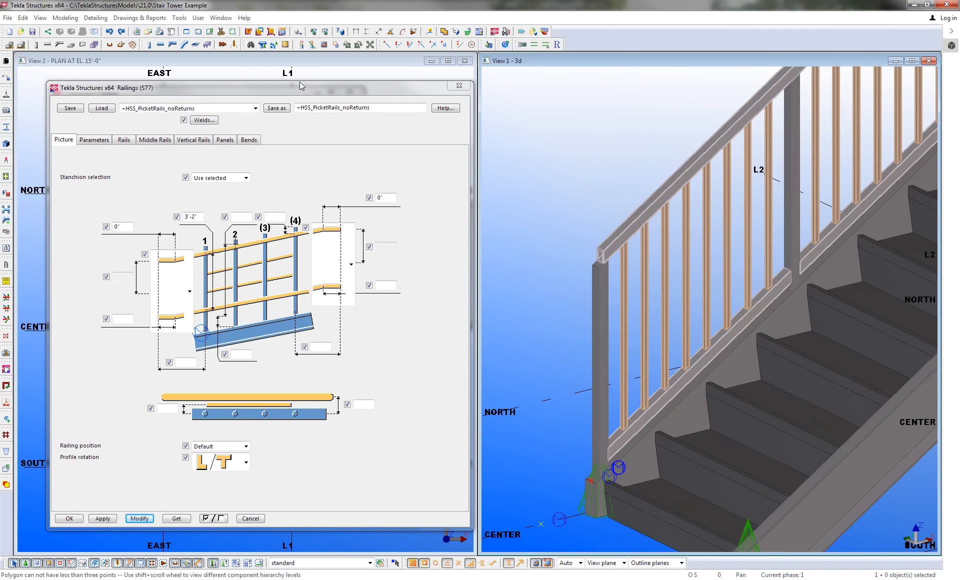
scroll(595, 265, up, 2)
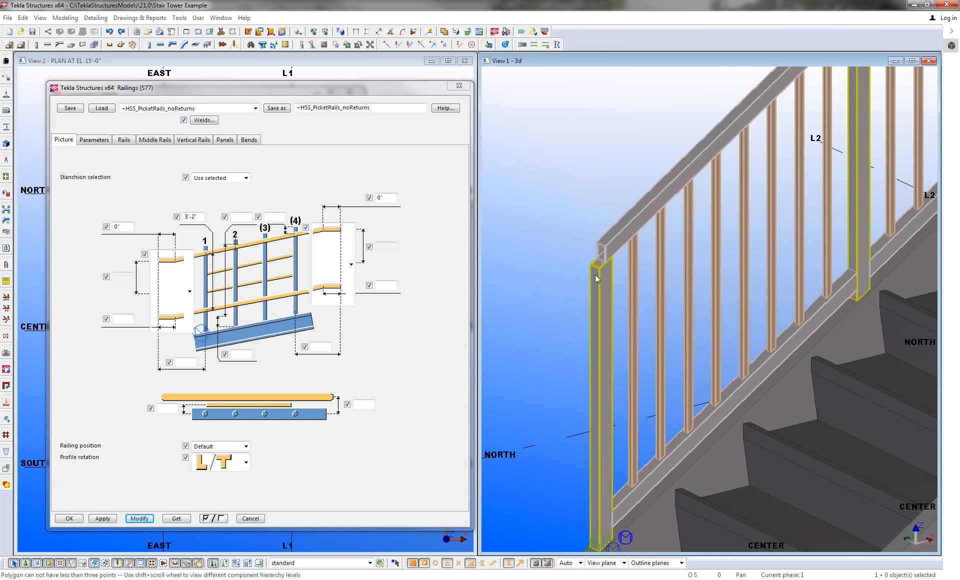
scroll(595, 275, up, 2)
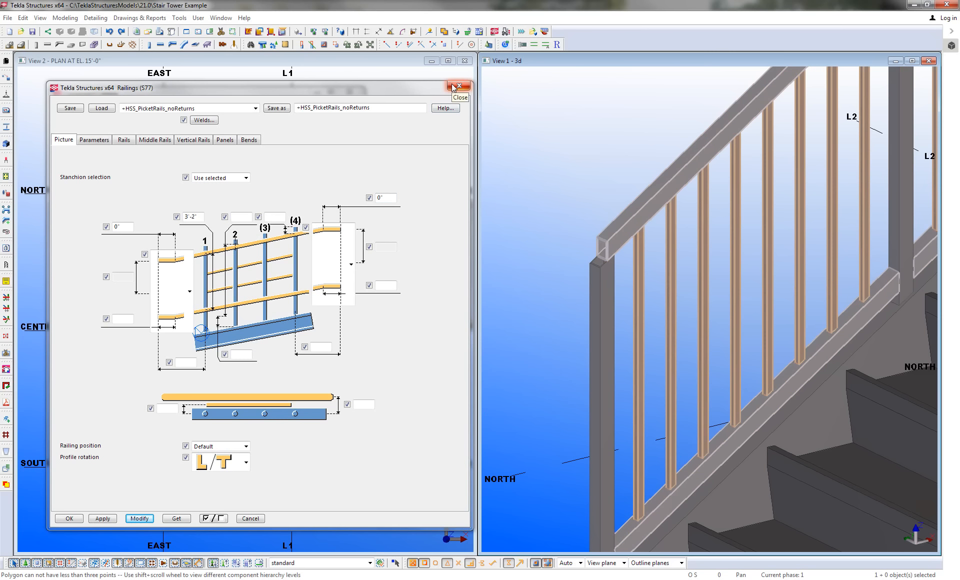
click(456, 88)
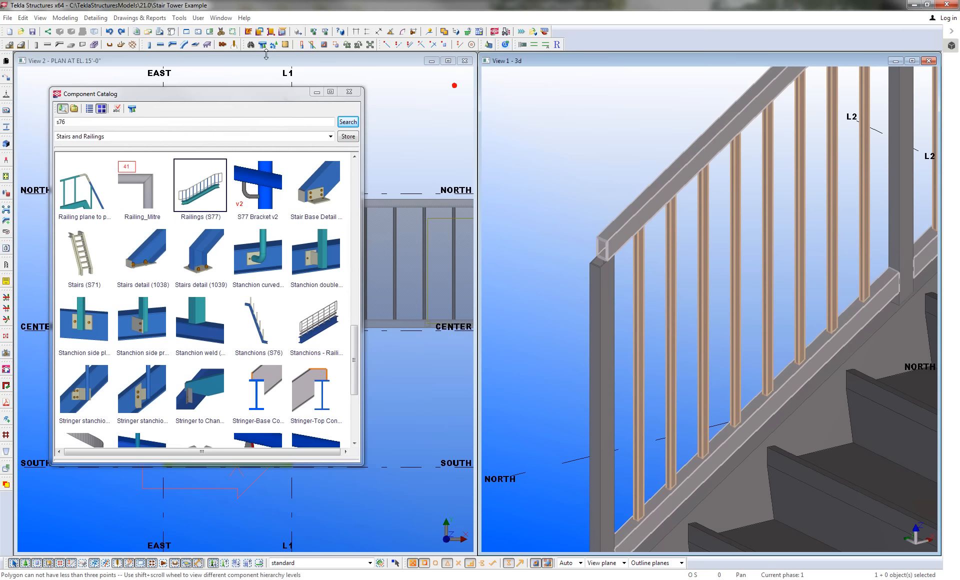
- Add a Railing_Mitre between the lower flight's bottom end stanchion and its top rail
click(137, 192)
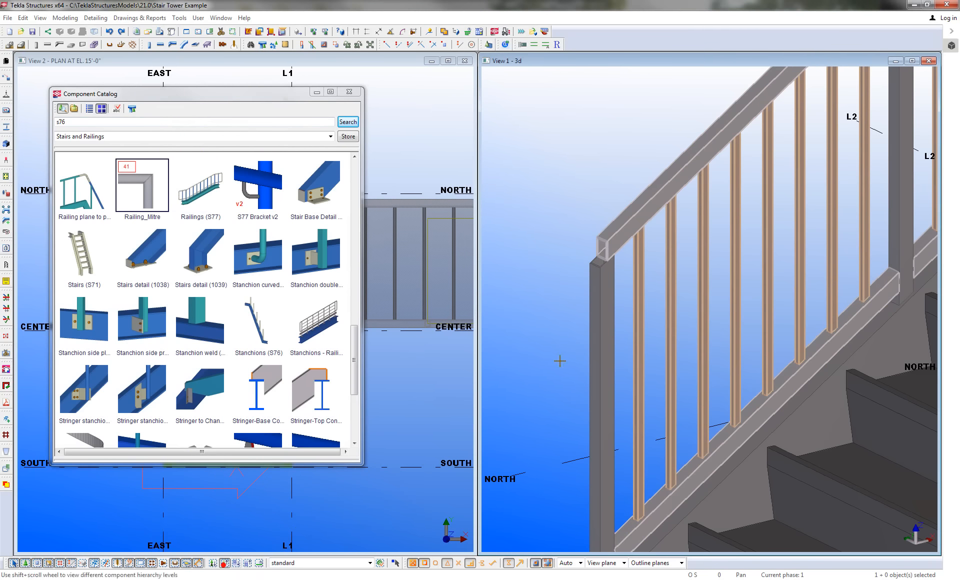
click(603, 302)
click(611, 233)
scroll(597, 254, up, 5)
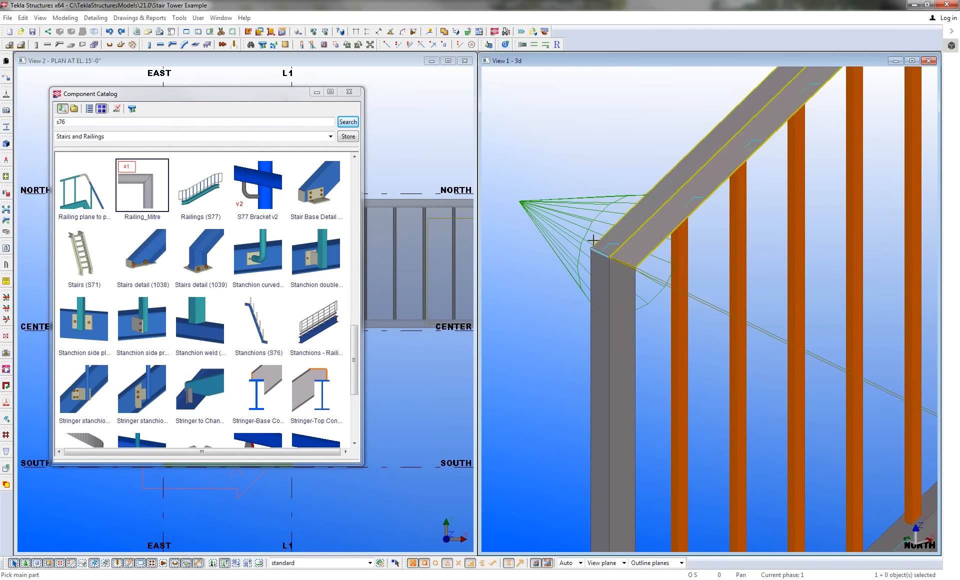
- Add a Railing_Mitre between the lower flight's upper end stanchion and its top rail
scroll(596, 254, down, 6)
middle_drag(776, 93, 596, 349)
scroll(786, 125, up, 3)
scroll(786, 125, up, 2)
click(785, 154)
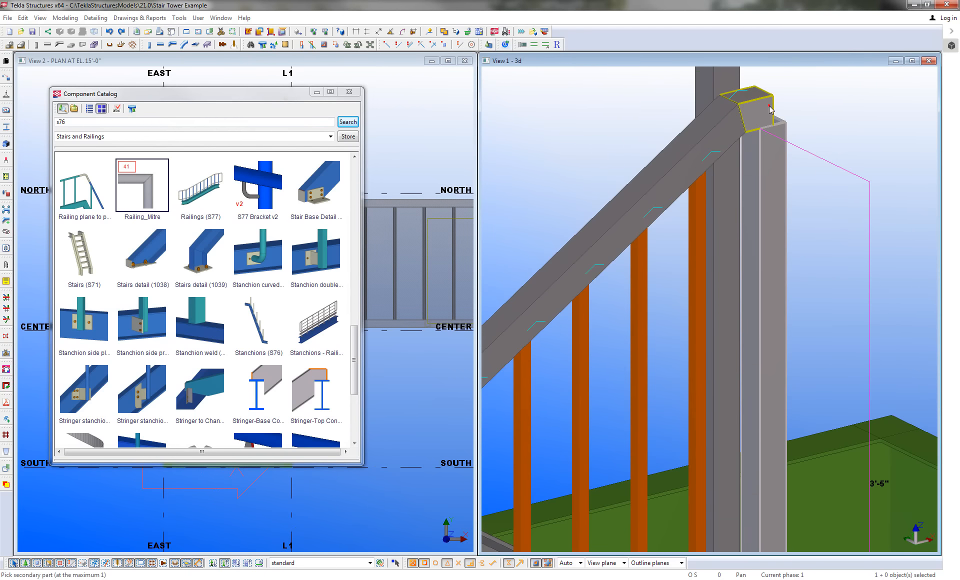
click(773, 107)
scroll(840, 147, down, 4)
scroll(845, 147, down, 2)
right_click(847, 145)
click(858, 152)
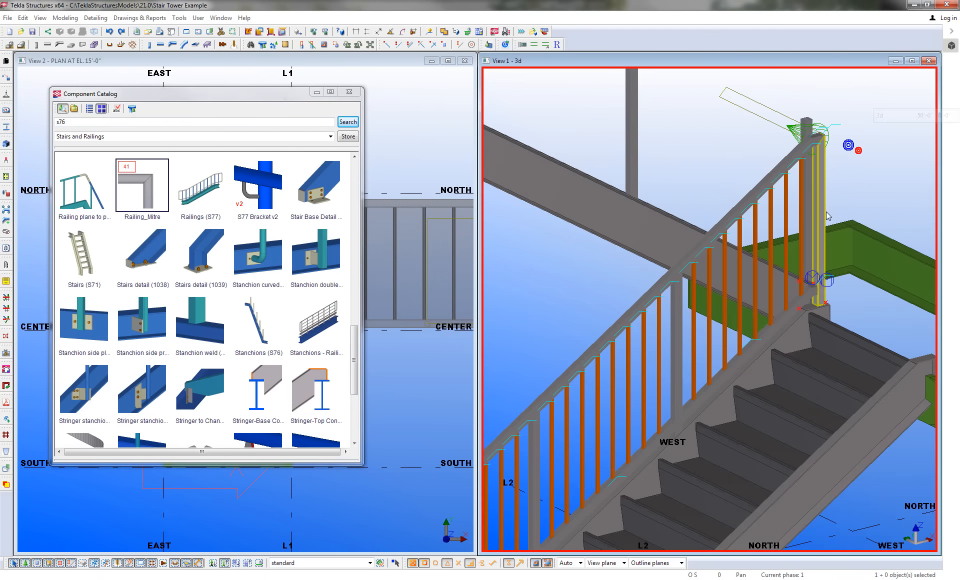
- Load the =HSS_PicketRails_noReturns preset into the Railings (S77) component for new placements
scroll(809, 181, down, 3)
middle_drag(806, 184, 829, 240)
double_click(200, 194)
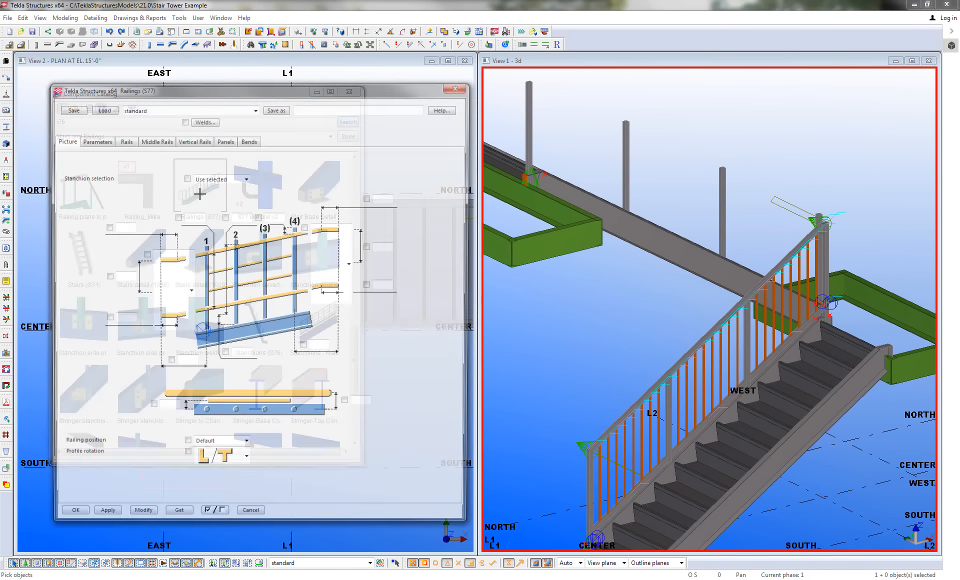
click(215, 108)
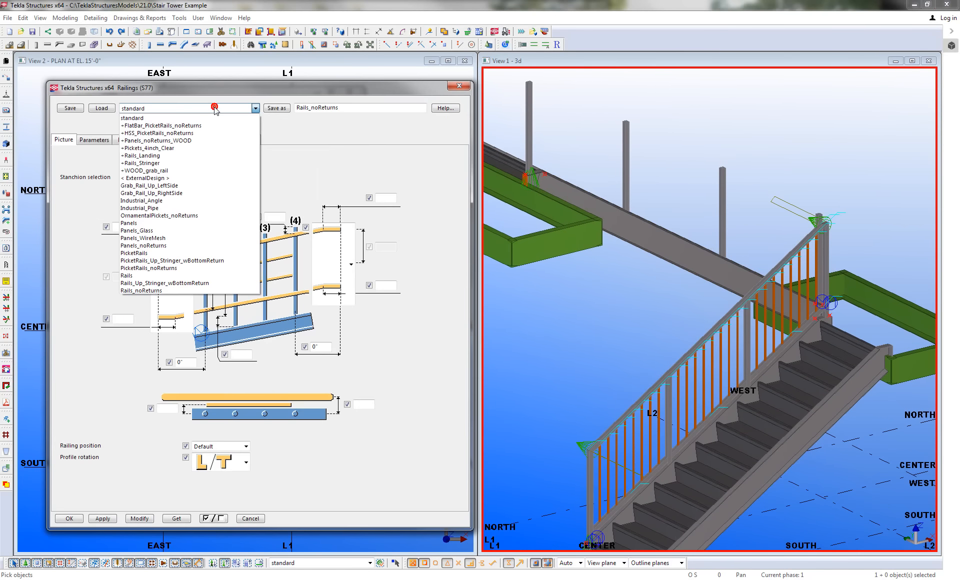
click(197, 133)
click(102, 108)
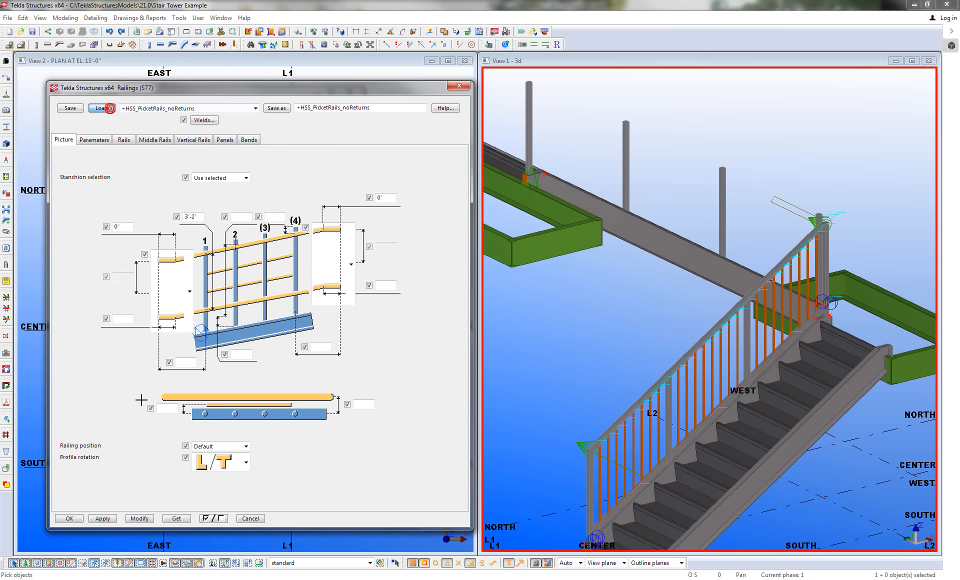
click(101, 518)
click(70, 519)
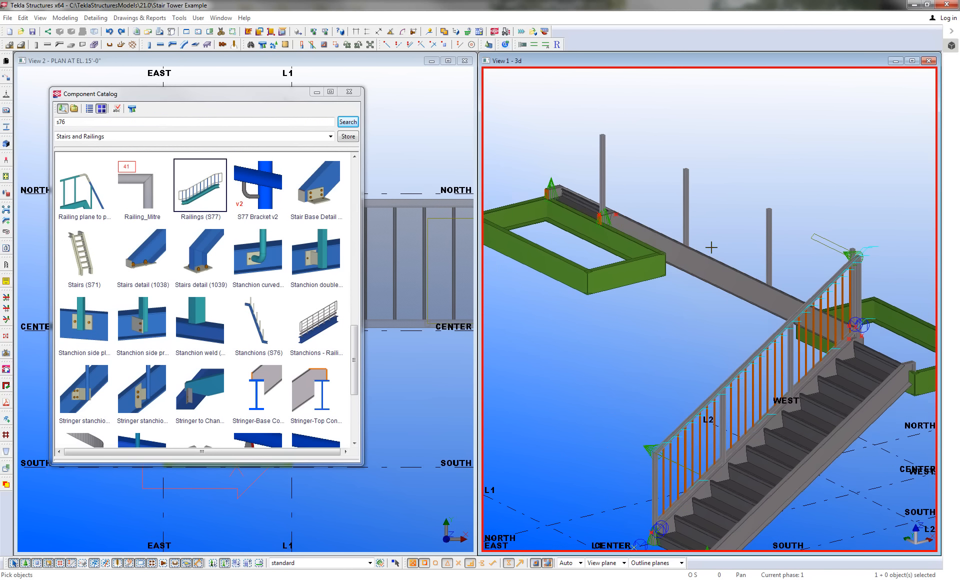
- Place the Railings (S77) picket railing on the upper flight's stanchions
scroll(873, 255, up, 5)
scroll(874, 256, down, 5)
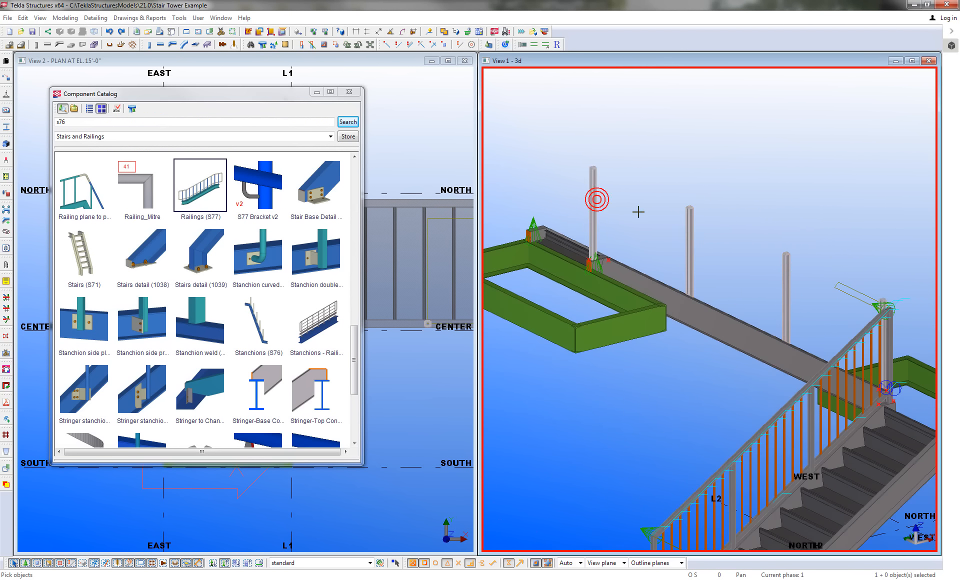
click(595, 202)
right_click(673, 161)
click(690, 168)
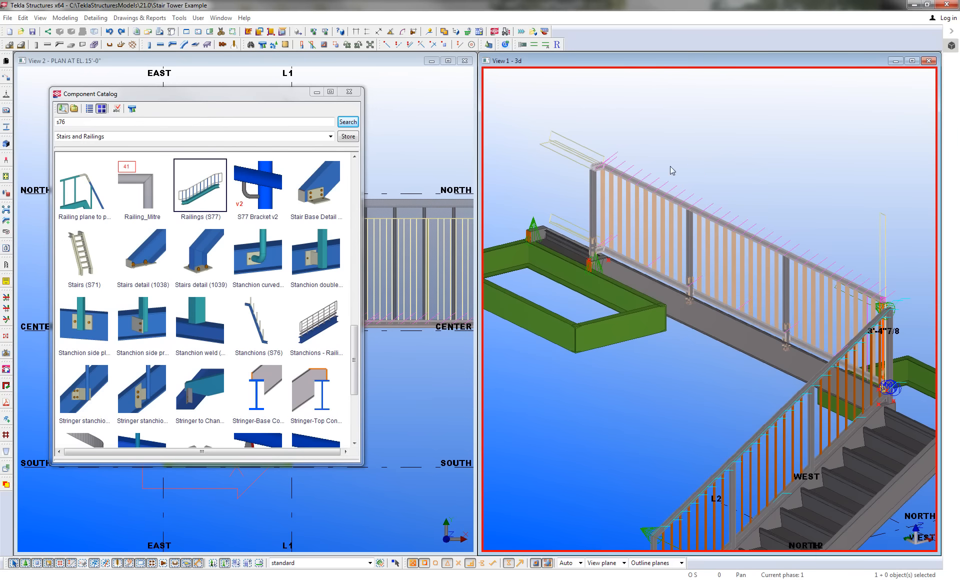
- Add Railing_Mitre joints between the upper flight's top rail and the end stanchions at both ends
click(133, 193)
scroll(586, 182, up, 5)
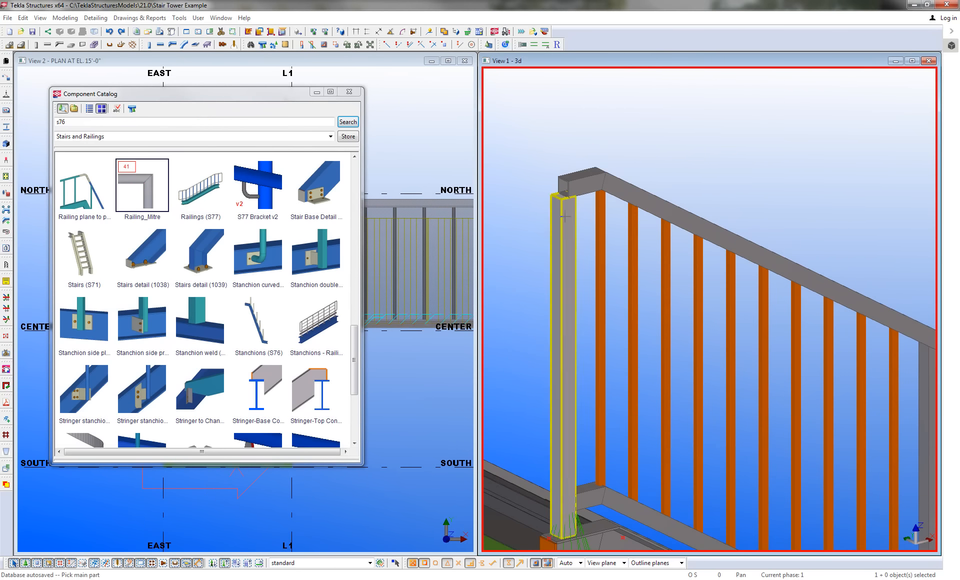
scroll(588, 182, down, 4)
scroll(757, 300, up, 7)
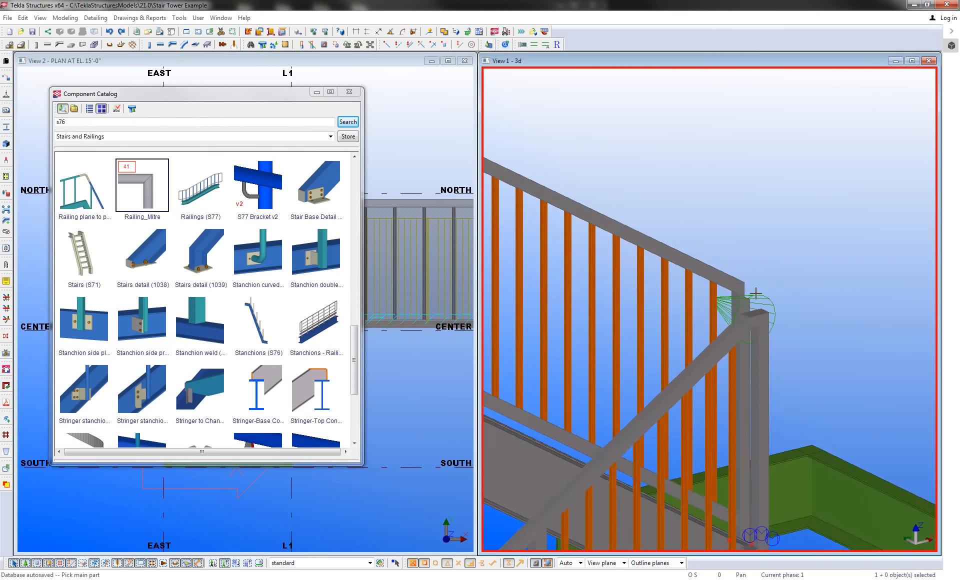
click(730, 330)
click(698, 259)
scroll(730, 280, down, 5)
right_click(808, 220)
click(827, 228)
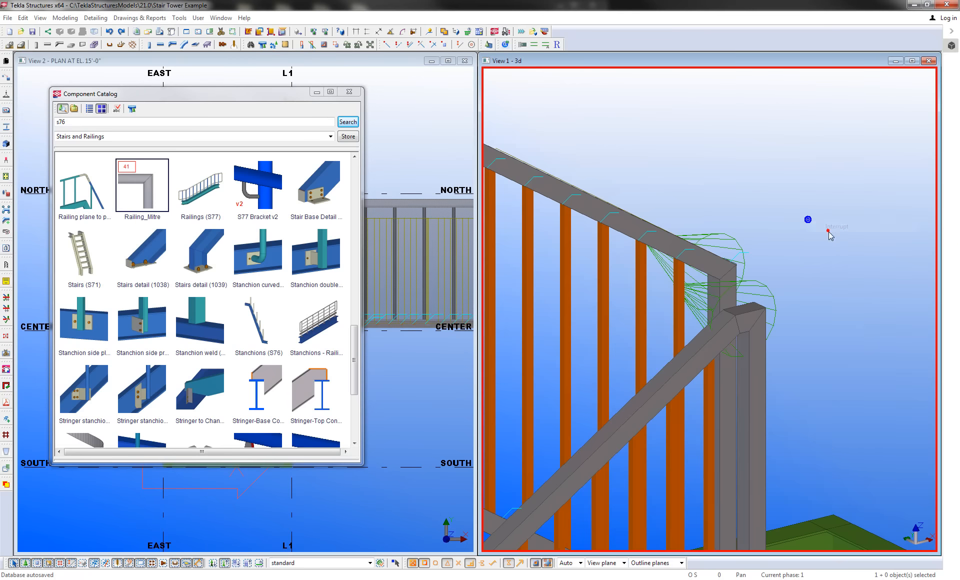
- Load the Grab_Rail_Up_LeftSide preset into the Railings (S77) component and review its middle rail settings
scroll(793, 248, down, 5)
click(754, 211)
middle_drag(659, 304, 606, 286)
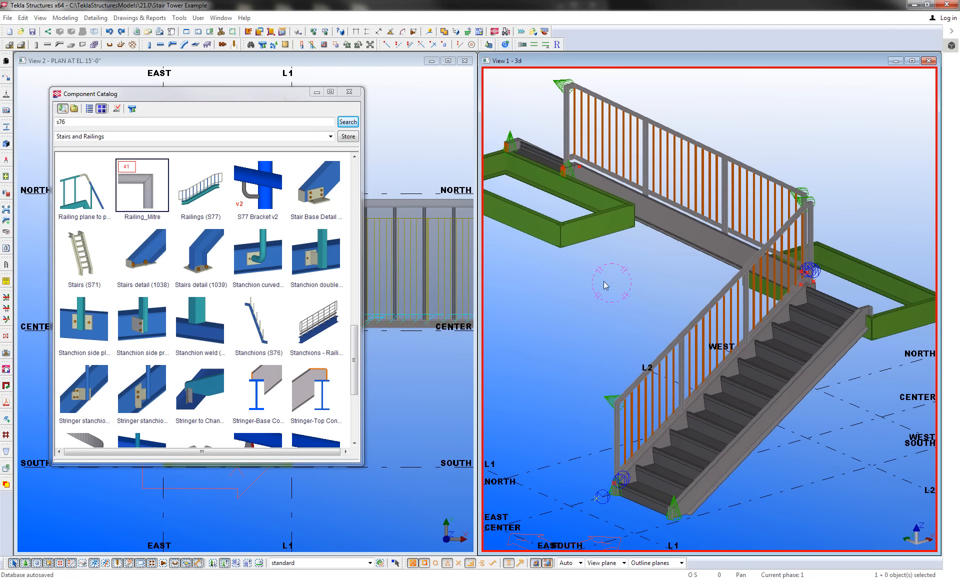
double_click(195, 191)
click(255, 108)
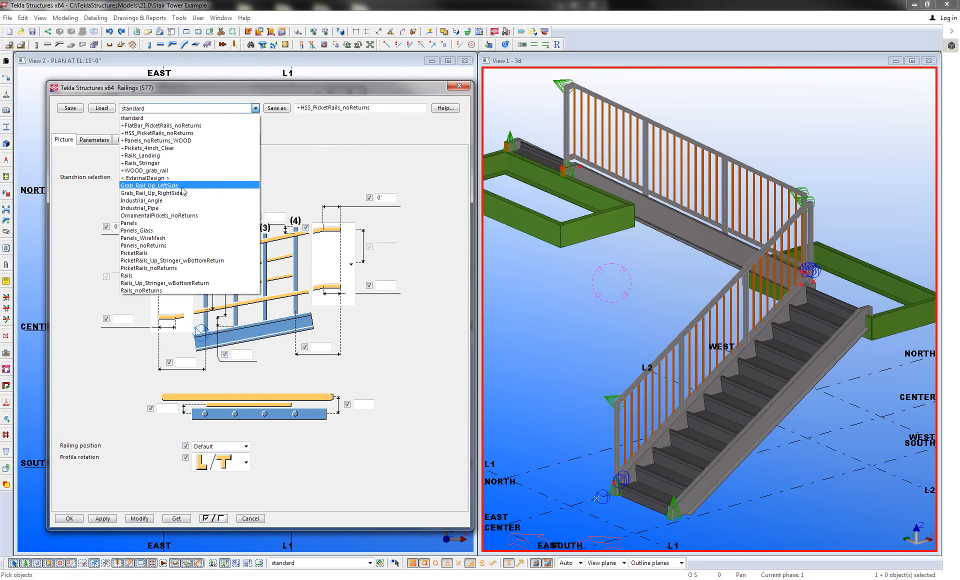
click(149, 186)
click(102, 108)
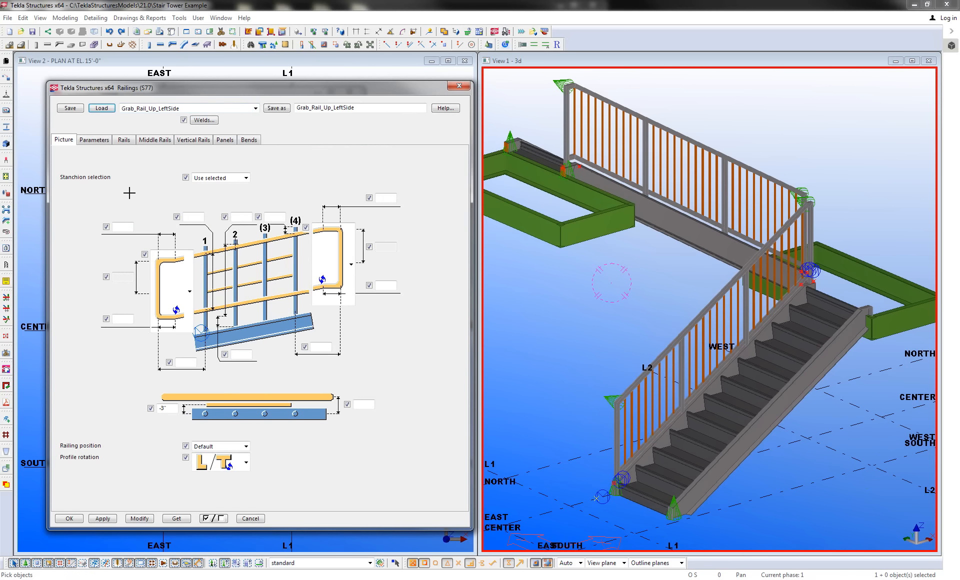
click(151, 139)
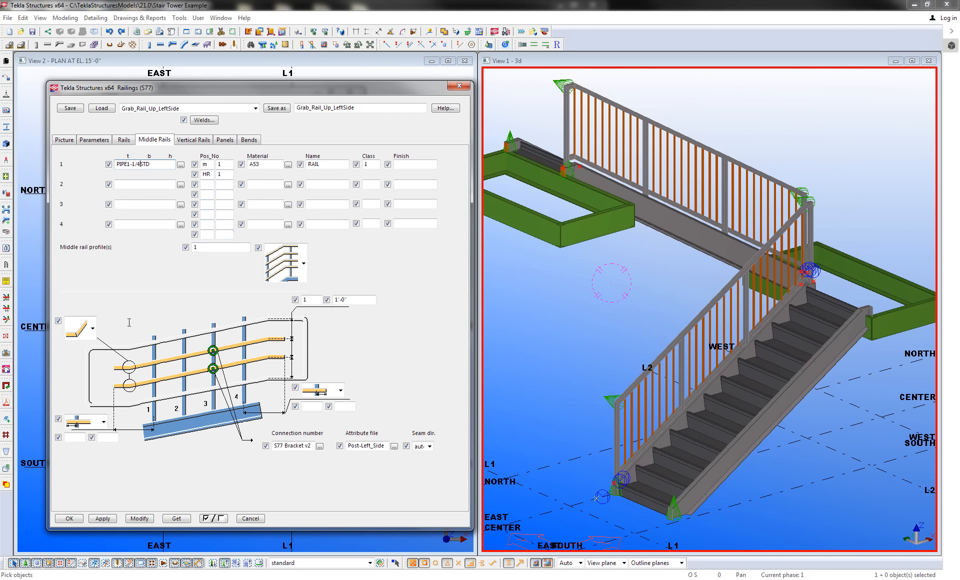
- Apply the grab rail settings and place the grab rail along the lower flight's stanchions
click(103, 520)
scroll(567, 473, up, 3)
scroll(660, 393, down, 4)
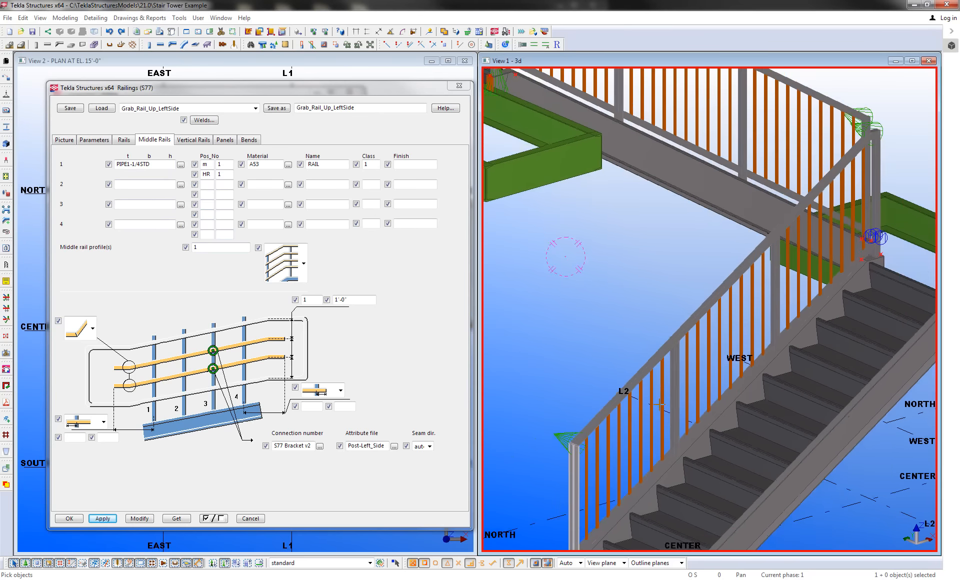
scroll(670, 388, up, 3)
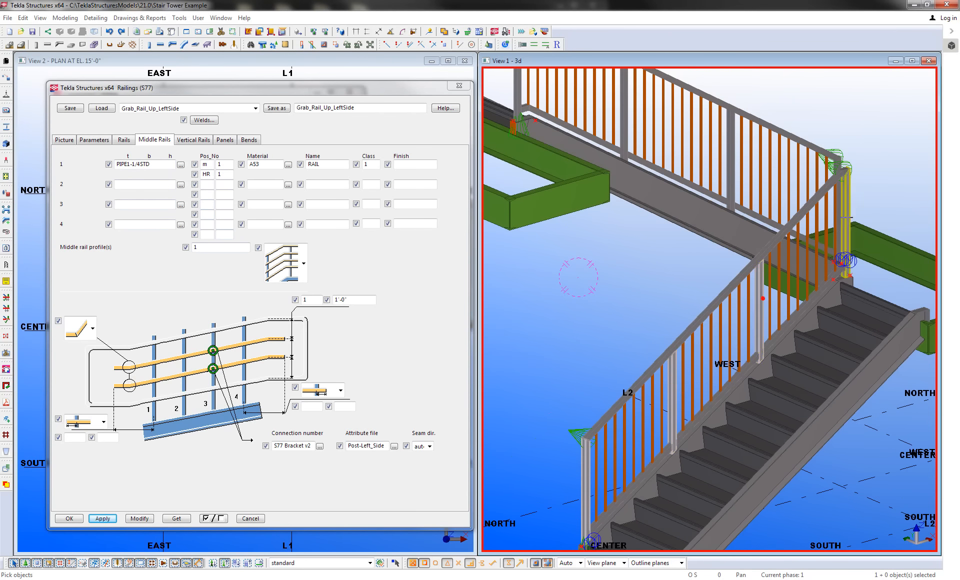
click(849, 196)
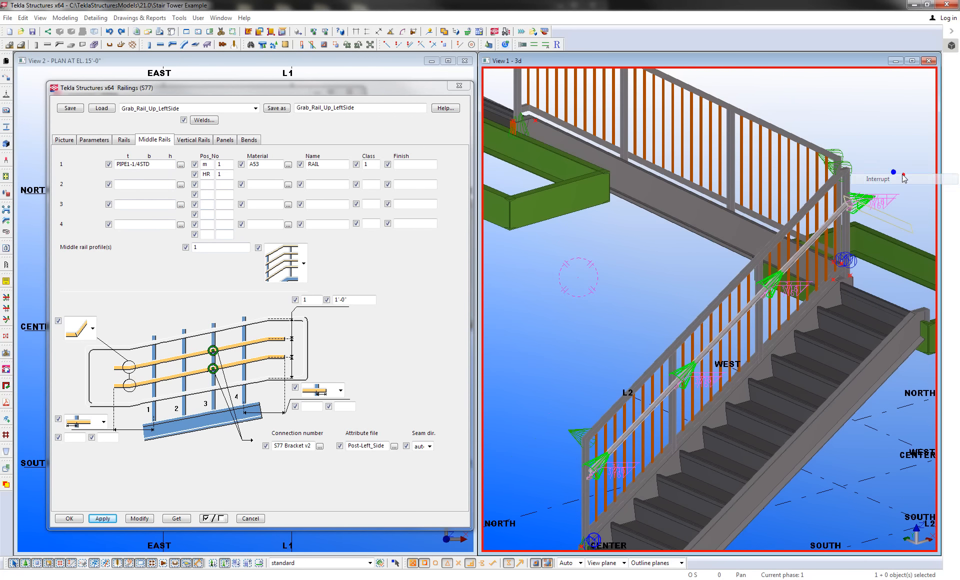
- Try extending the lower end of the lower flight's grab rail by 6" and 1'-0", and clear the extension value
scroll(633, 391, up, 5)
scroll(632, 386, up, 3)
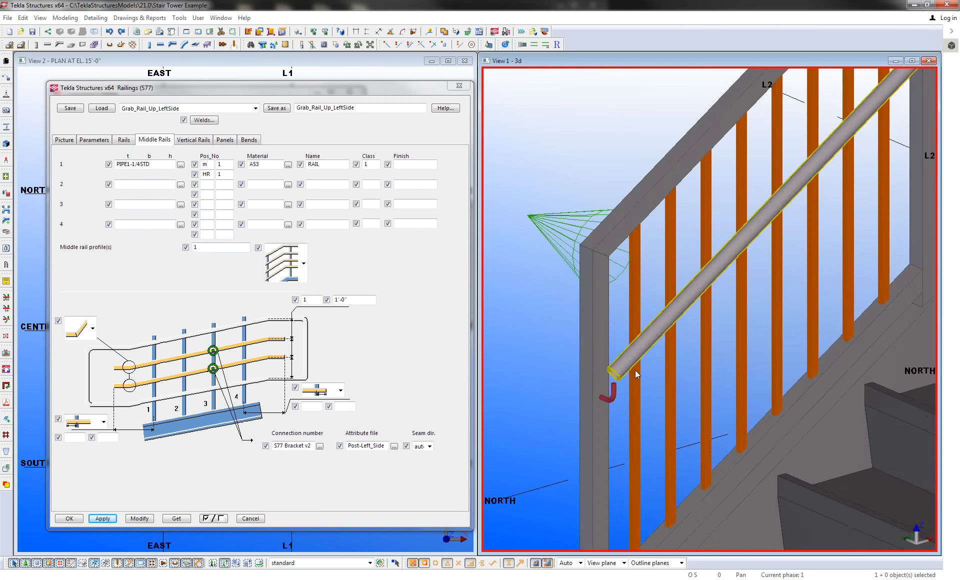
scroll(632, 378, down, 2)
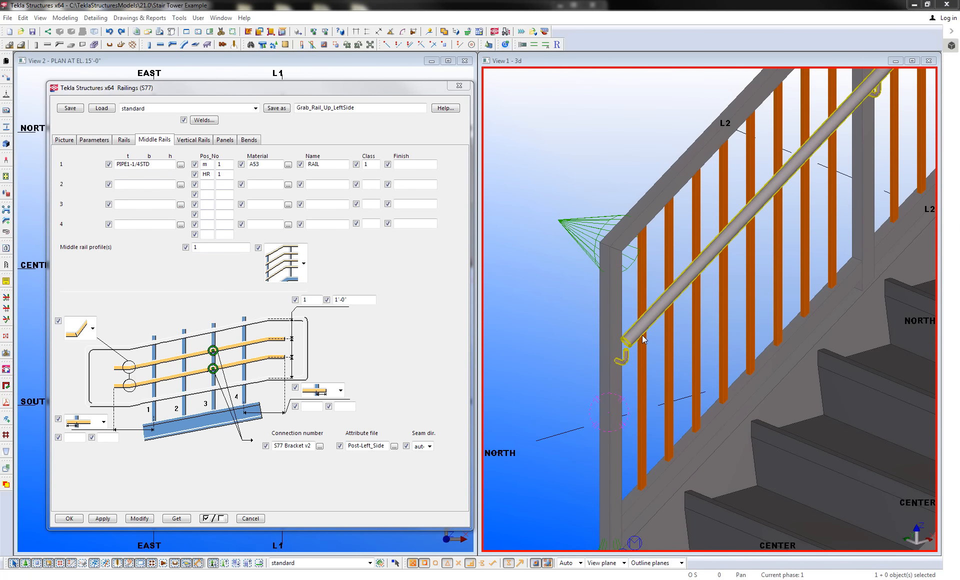
click(640, 335)
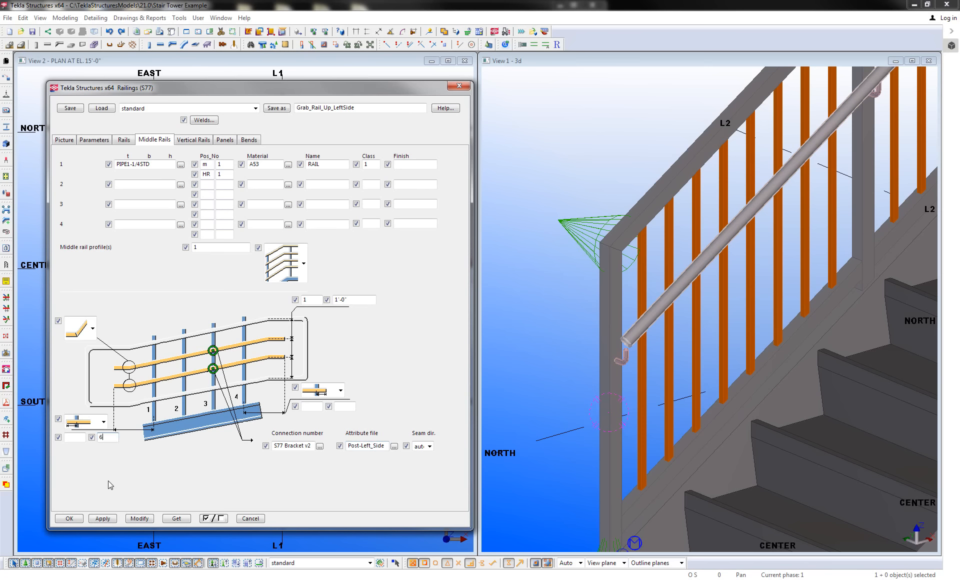
click(140, 518)
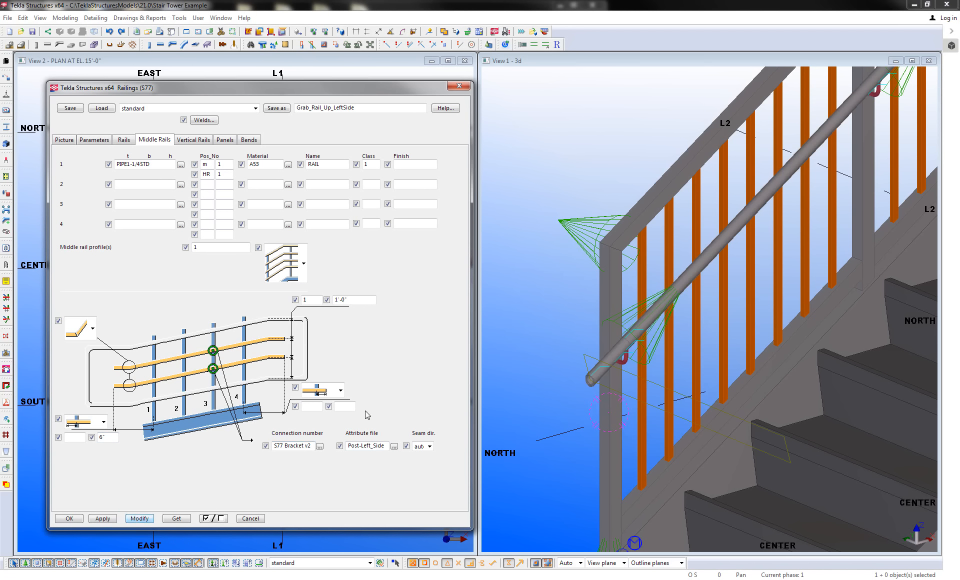
drag(119, 436, 76, 435)
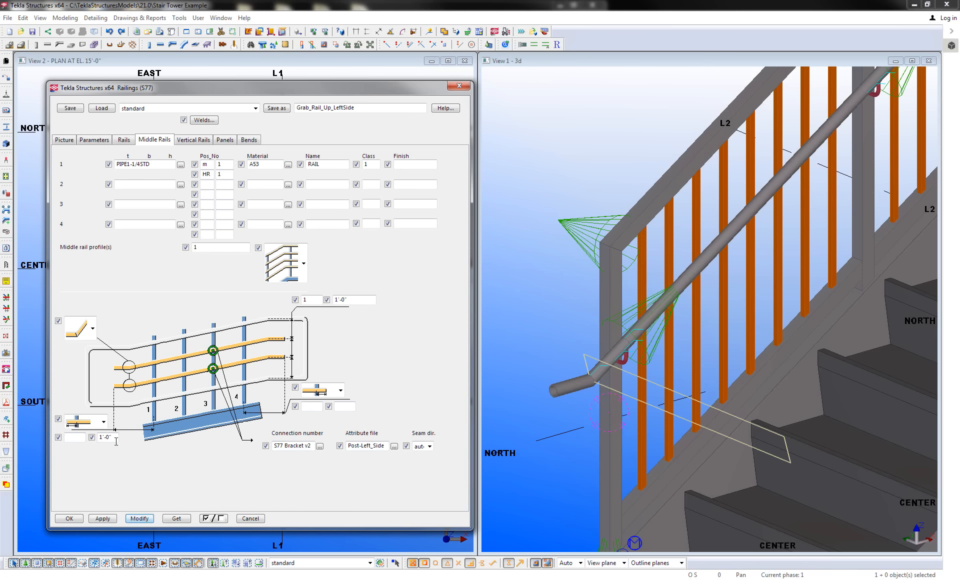
click(139, 520)
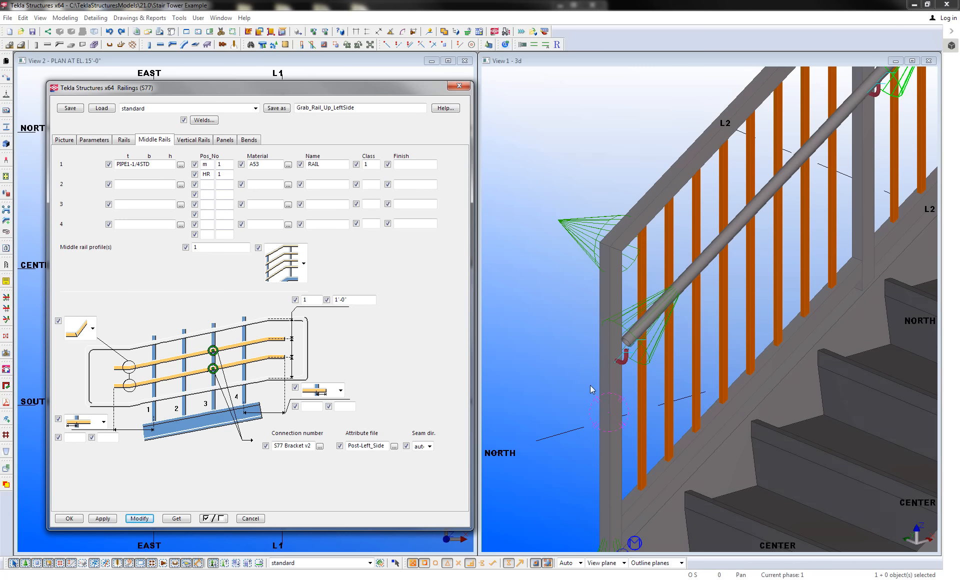
click(69, 518)
- Place a grab rail along the upper flight's stanchions using the Railings (S77) component with the current grab rail settings
scroll(549, 324, down, 6)
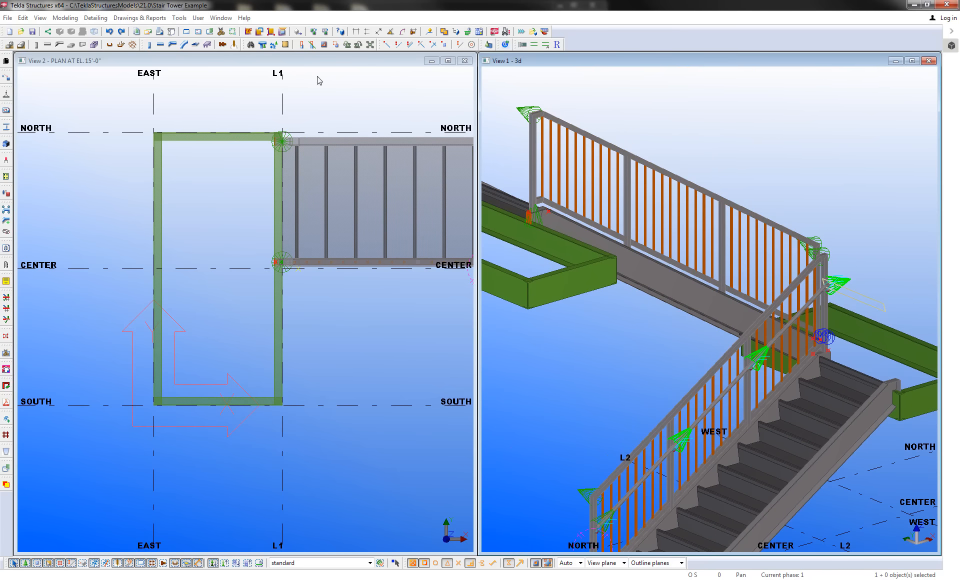
click(251, 45)
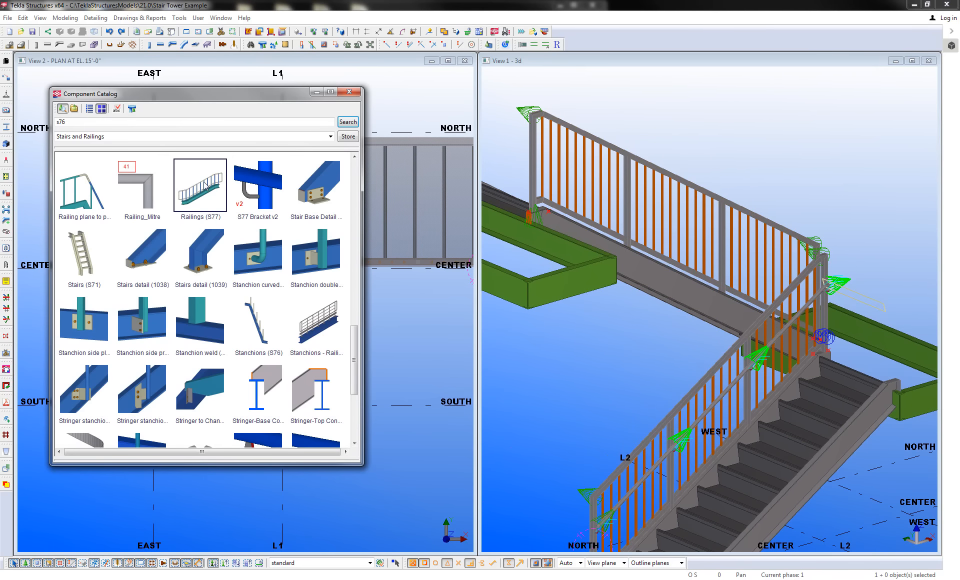
click(354, 92)
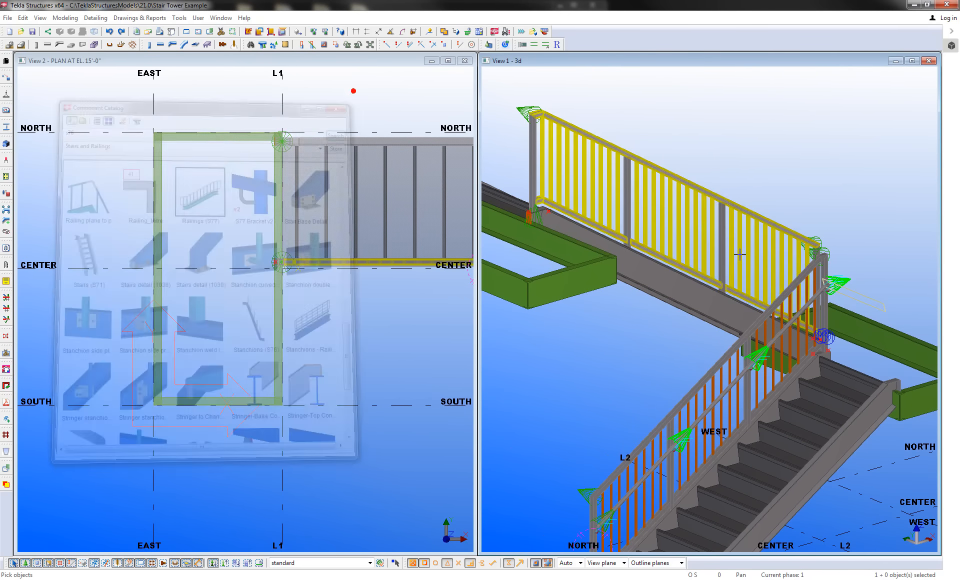
middle_drag(794, 258, 778, 290)
scroll(793, 306, up, 6)
scroll(789, 273, down, 5)
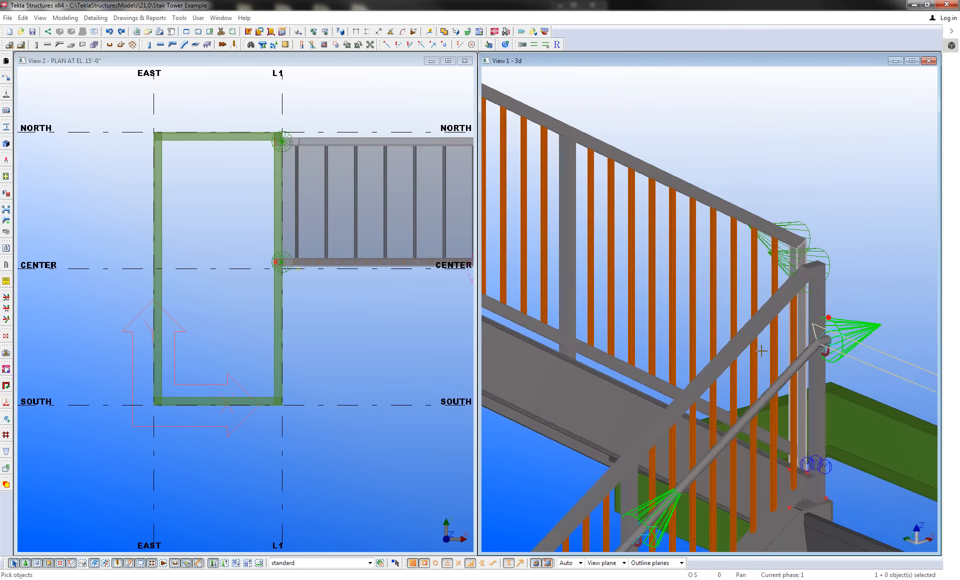
middle_drag(676, 237, 710, 320)
scroll(710, 320, up, 2)
click(722, 313)
middle_drag(611, 297, 769, 371)
middle_drag(663, 299, 761, 332)
middle_click(519, 213)
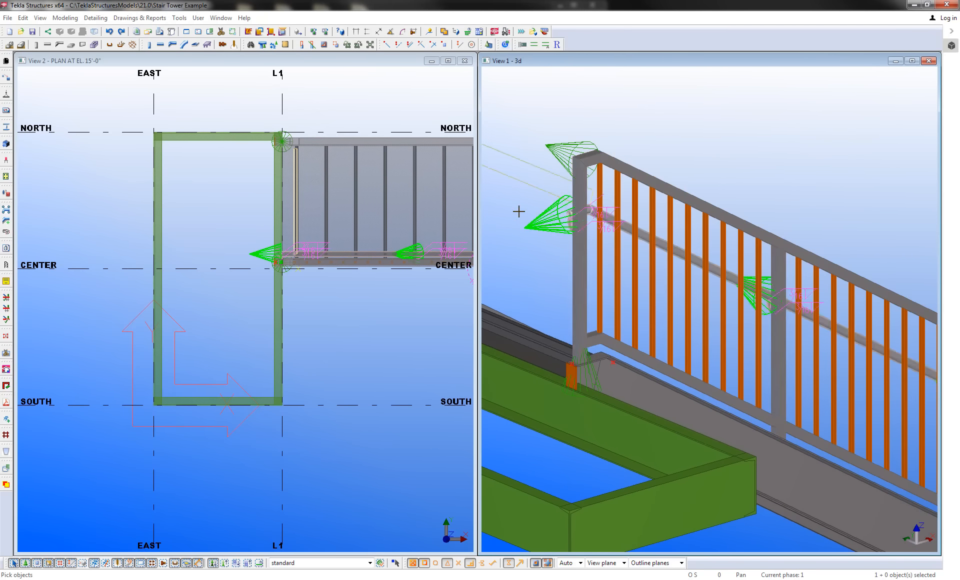
scroll(549, 280, down, 3)
right_click(715, 220)
click(729, 221)
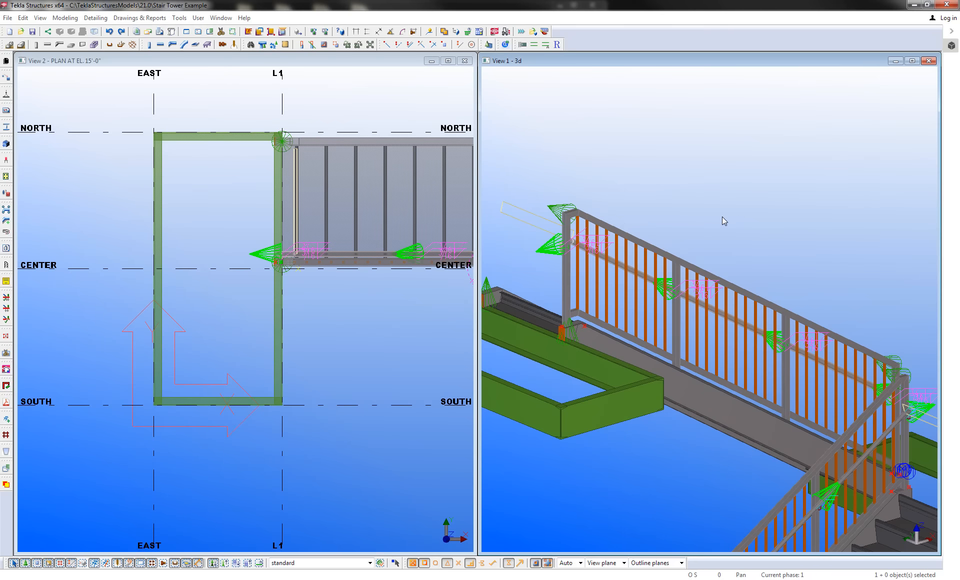
- Close the plan view, enlarge the 3D view and bring up the grab rail ends where both flights meet
scroll(749, 279, down, 3)
ctrl+middle_drag(749, 281, 670, 320)
middle_drag(745, 384, 729, 333)
ctrl+middle_drag(728, 330, 686, 287)
click(465, 61)
key(ctrl+shift+t)
scroll(473, 367, up, 3)
scroll(468, 368, down, 5)
scroll(469, 373, up, 3)
scroll(585, 330, up, 8)
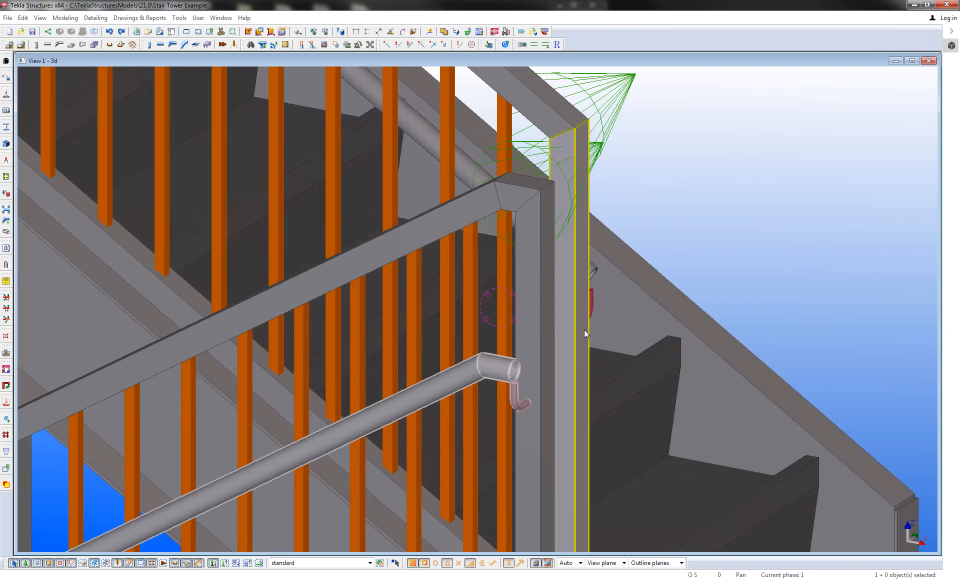
- Look through the Stairs and Railings components in the catalog and examine the gap between the two grab rail ends
ctrl+middle_drag(585, 329, 472, 320)
click(251, 45)
scroll(277, 340, down, 4)
scroll(280, 342, up, 4)
scroll(277, 341, up, 2)
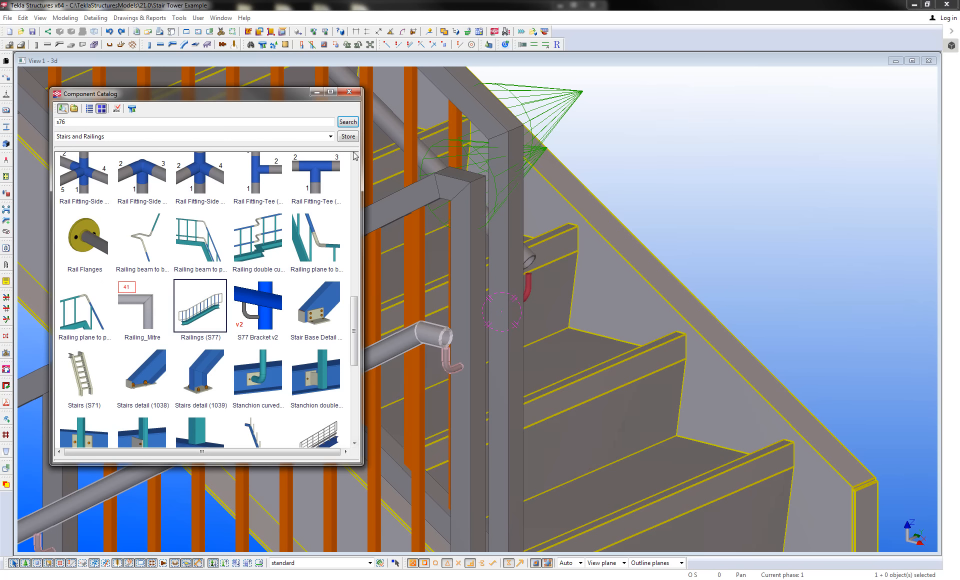
click(349, 92)
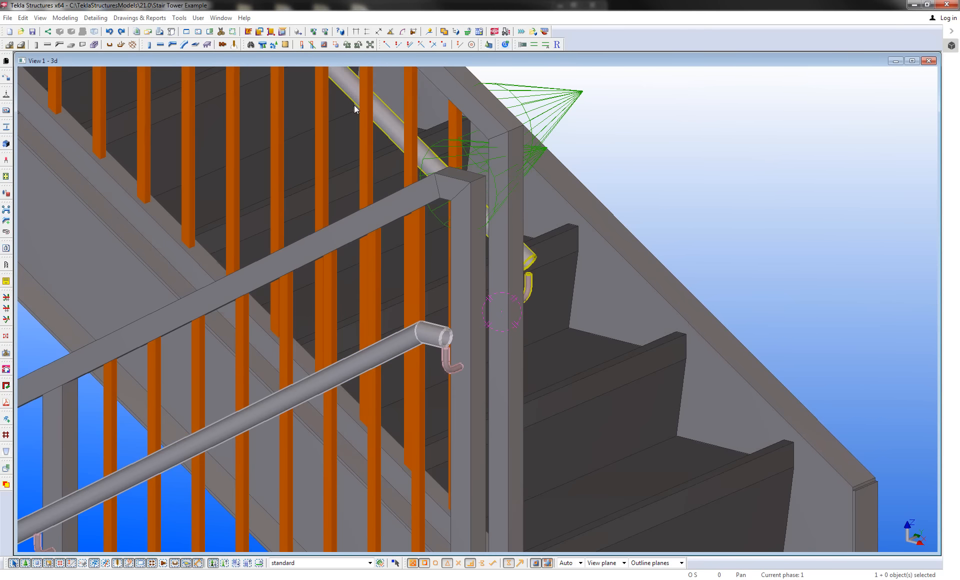
click(506, 340)
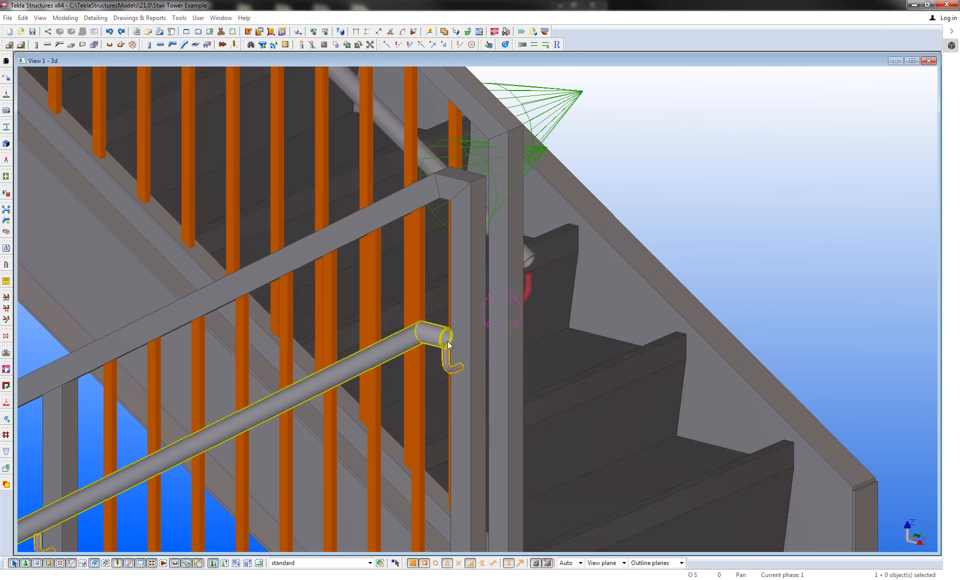
click(448, 341)
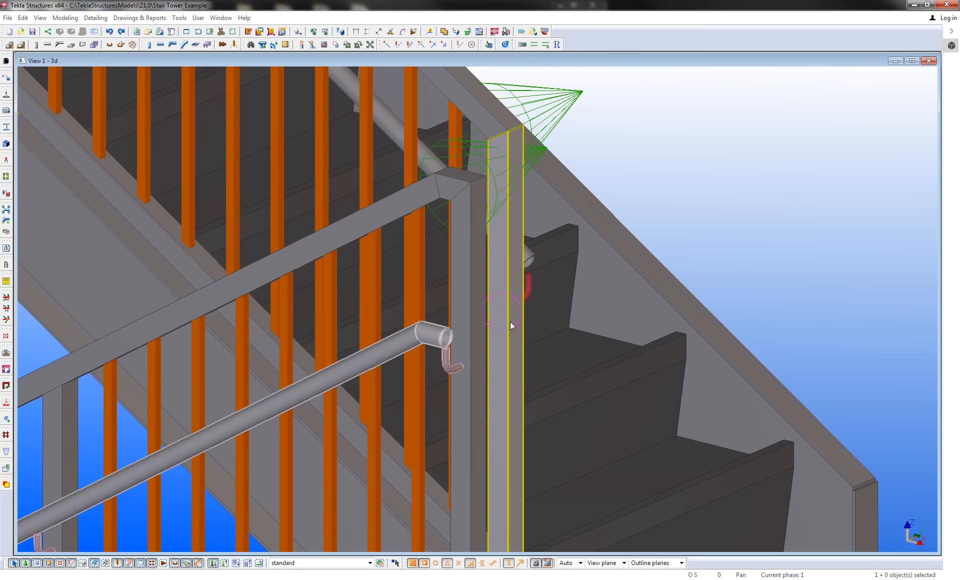
- Draw a vertical construction line at the lower end of the upper flight's grab rail and make one linear copy beyond it
click(460, 44)
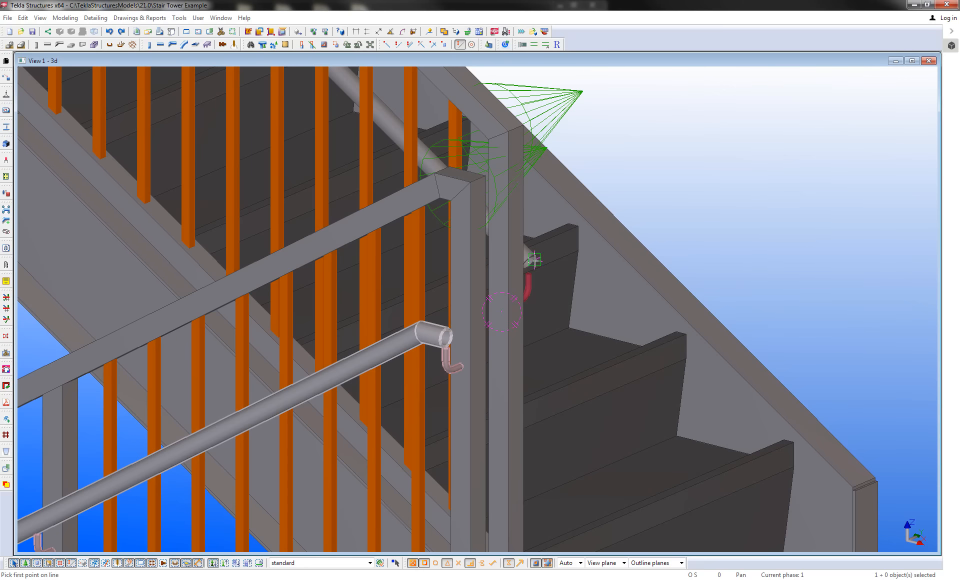
click(529, 262)
middle_drag(575, 168, 598, 222)
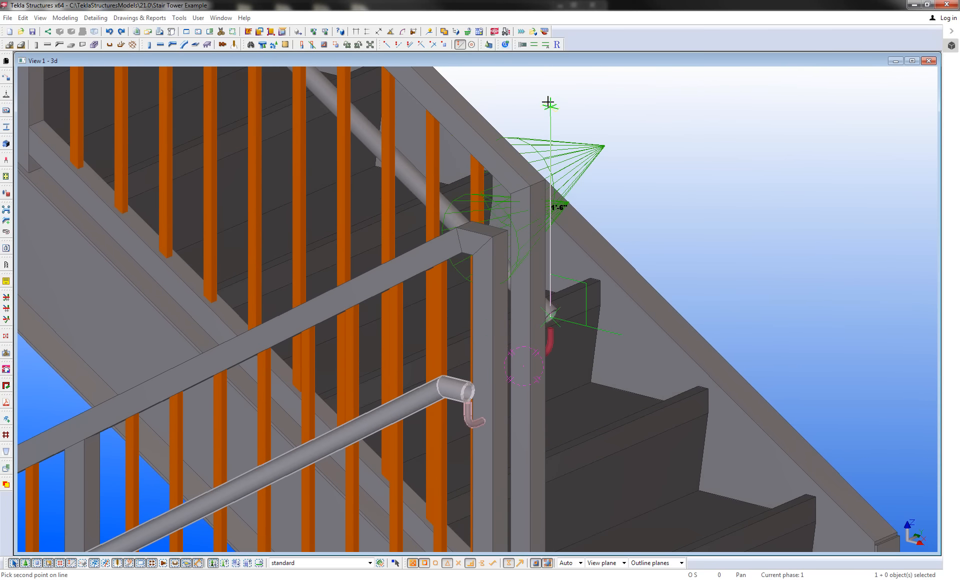
click(551, 107)
right_click(550, 112)
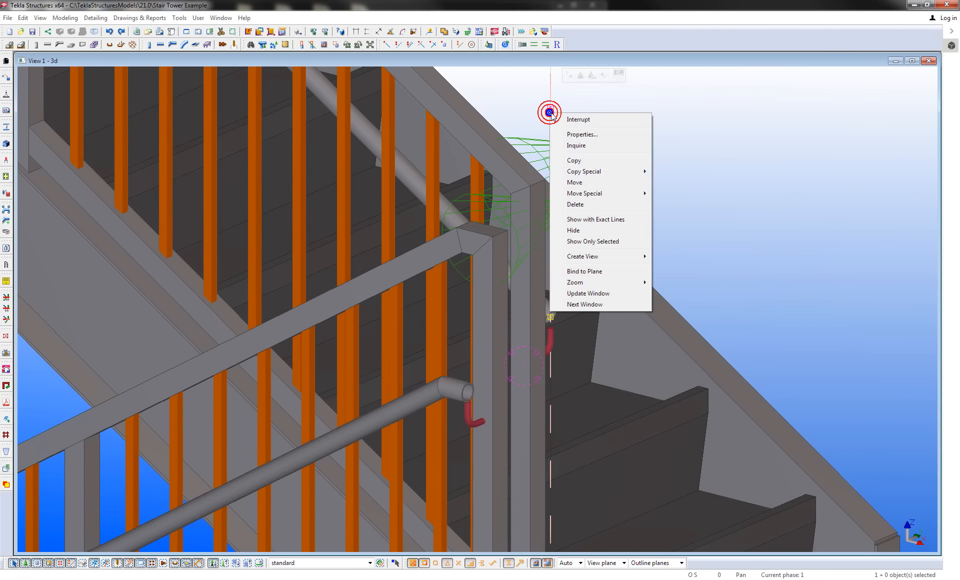
mouse_move(616, 175)
click(666, 173)
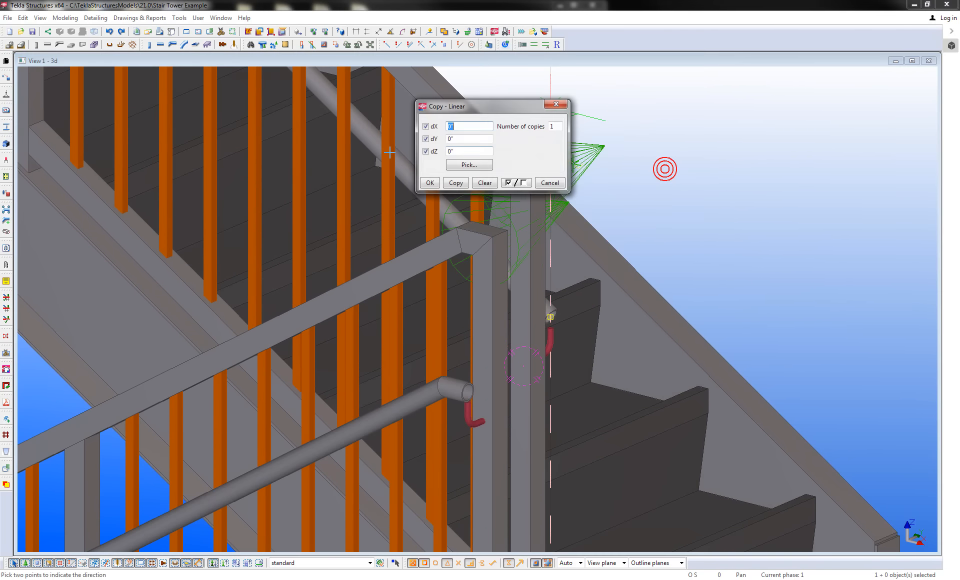
click(455, 183)
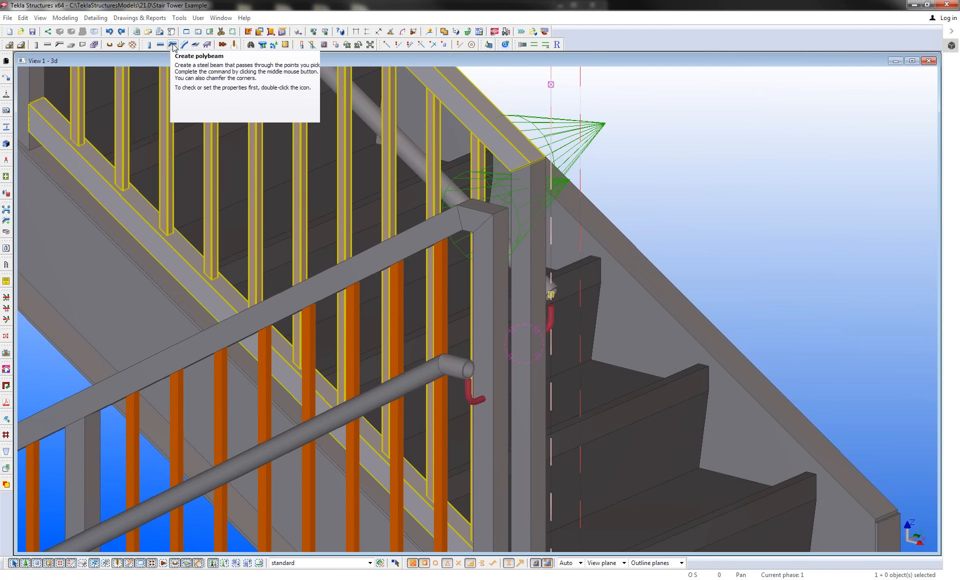
- Load the polybeam properties from the lower flight's grab rail: RAIL, profile PIPE1-1/4STD, material A53, class 1
double_click(172, 45)
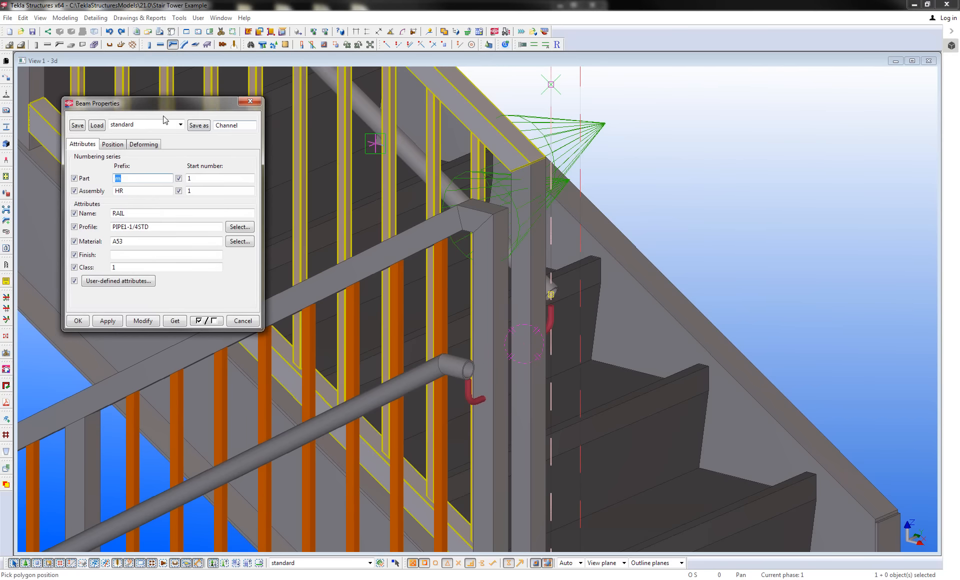
drag(167, 110, 821, 109)
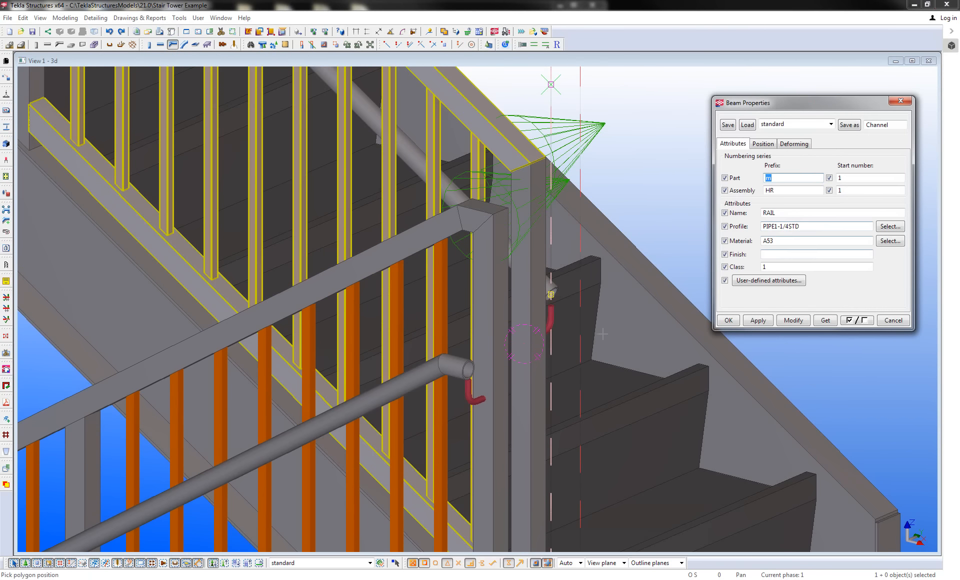
right_click(426, 385)
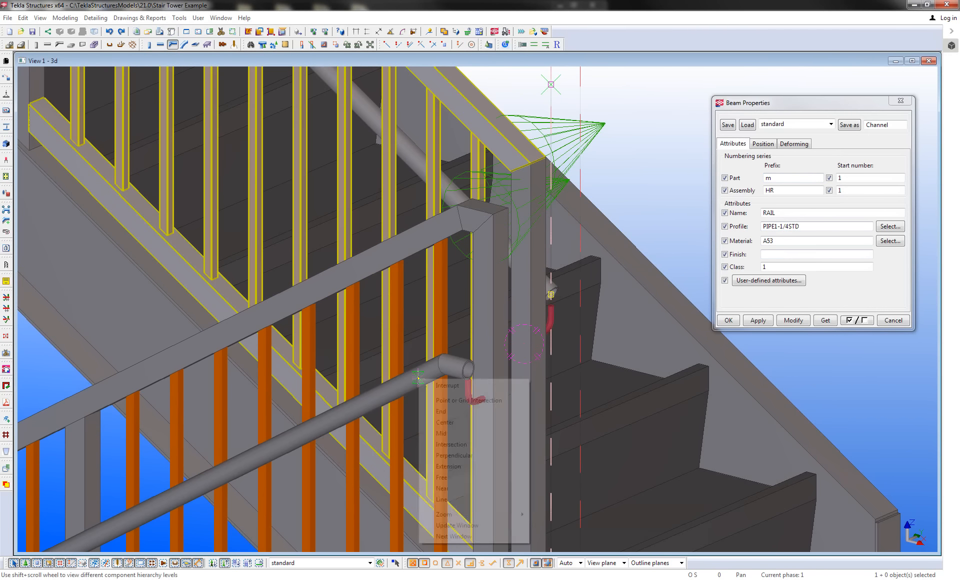
click(426, 385)
click(417, 379)
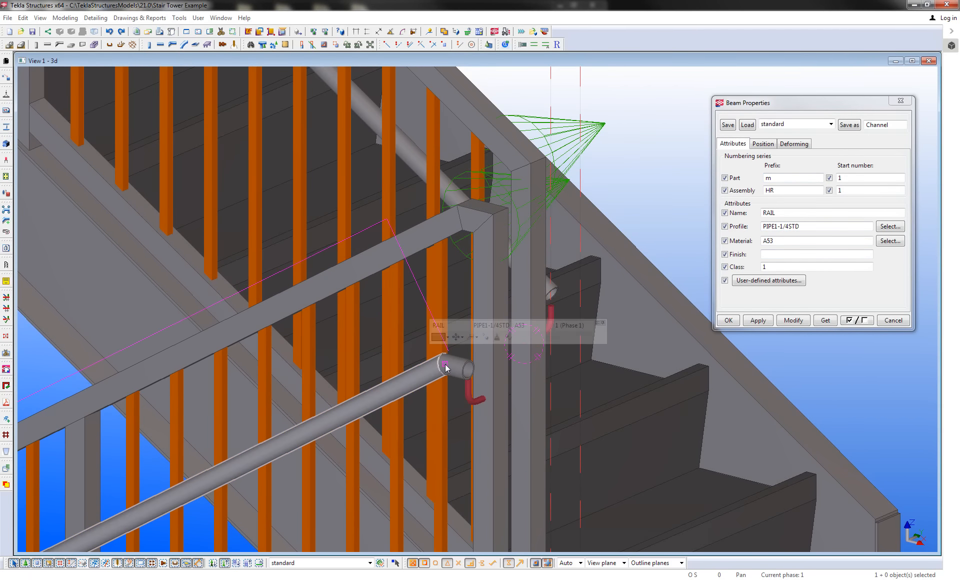
click(826, 320)
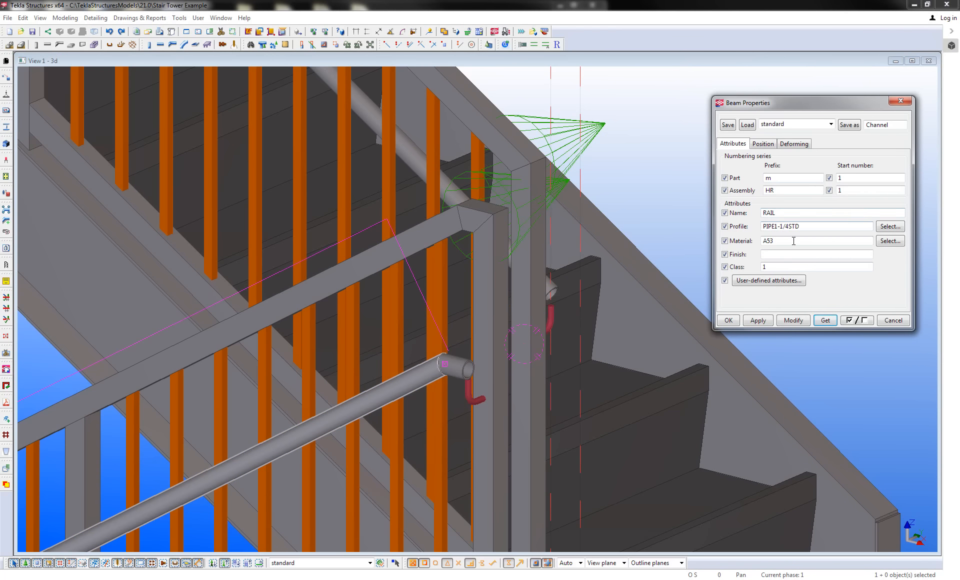
click(729, 320)
- Draw a sloped construction line extending the upper flight's grab rail down past its lower end
click(173, 45)
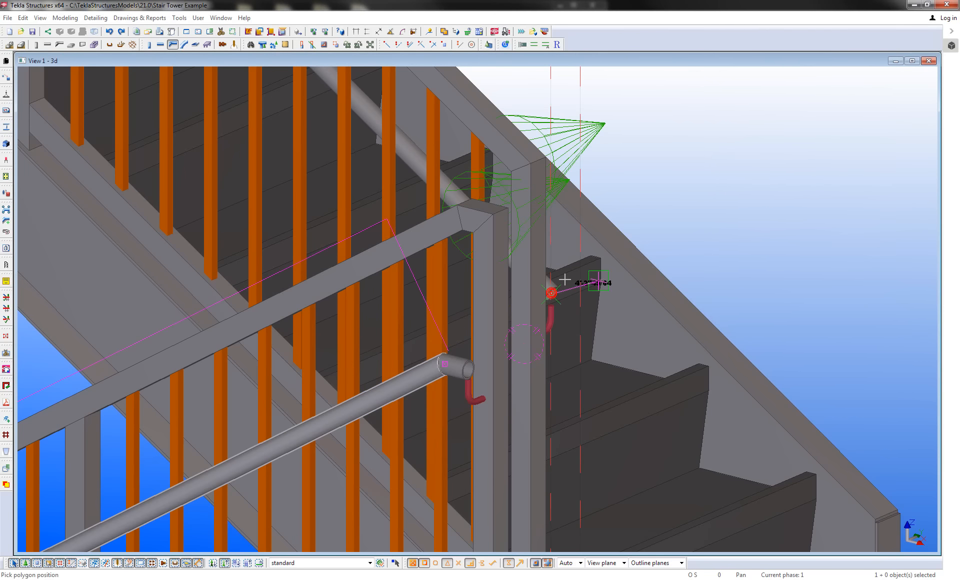
key(Escape)
click(459, 45)
click(554, 293)
scroll(551, 291, down, 3)
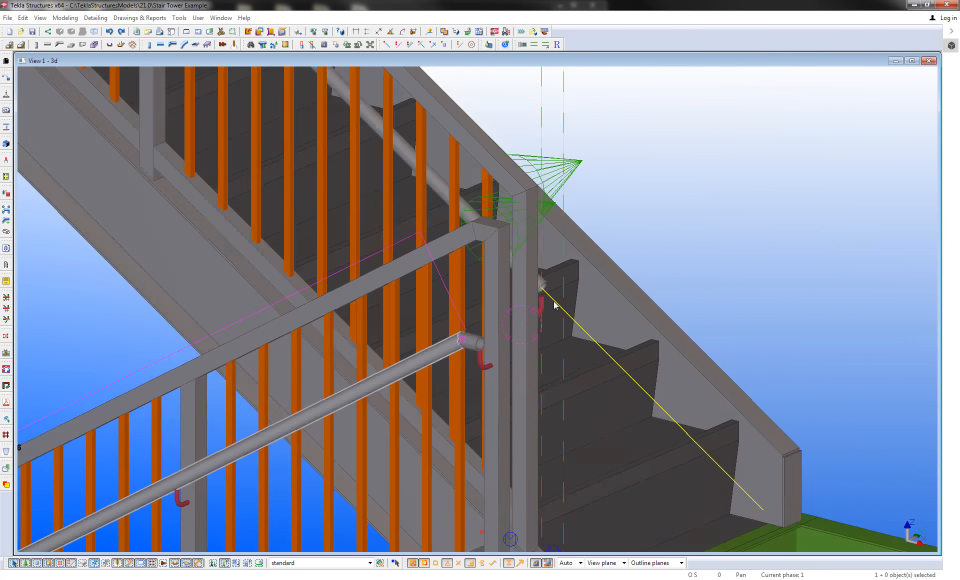
mouse_move(554, 301)
ctrl+middle_down()
mouse_move(459, 301)
mouse_move(549, 301)
ctrl+middle_up()
scroll(546, 300, up, 3)
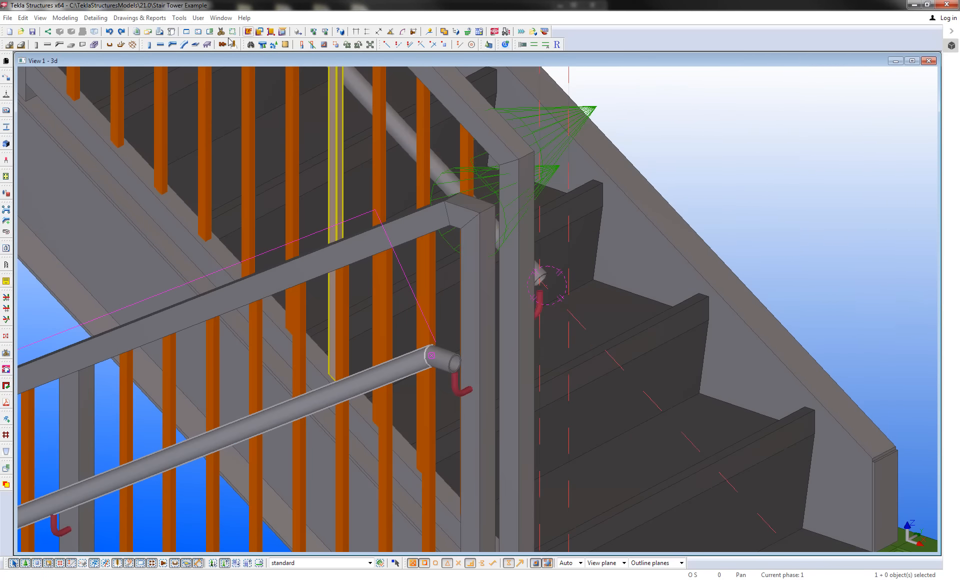
- Model a polybeam return from the upper grab rail's end through the construction line intersection and a point 3" beyond the lower rail, ending at that rail
click(172, 45)
click(450, 234)
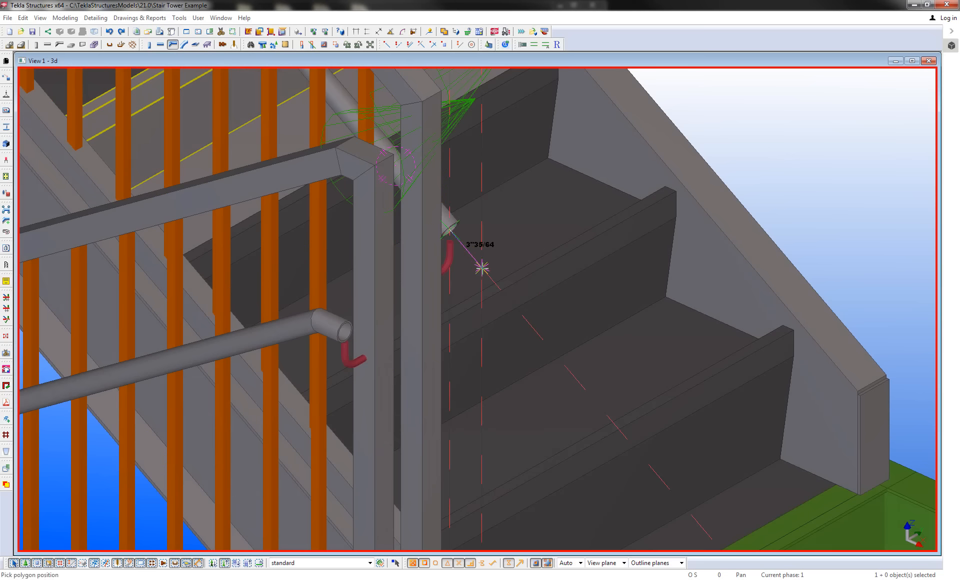
click(481, 269)
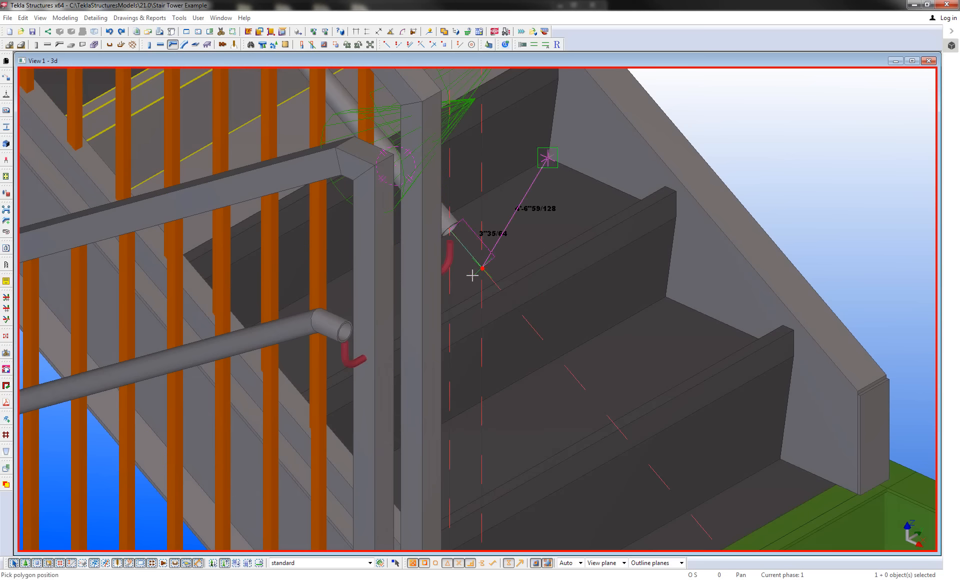
click(346, 337)
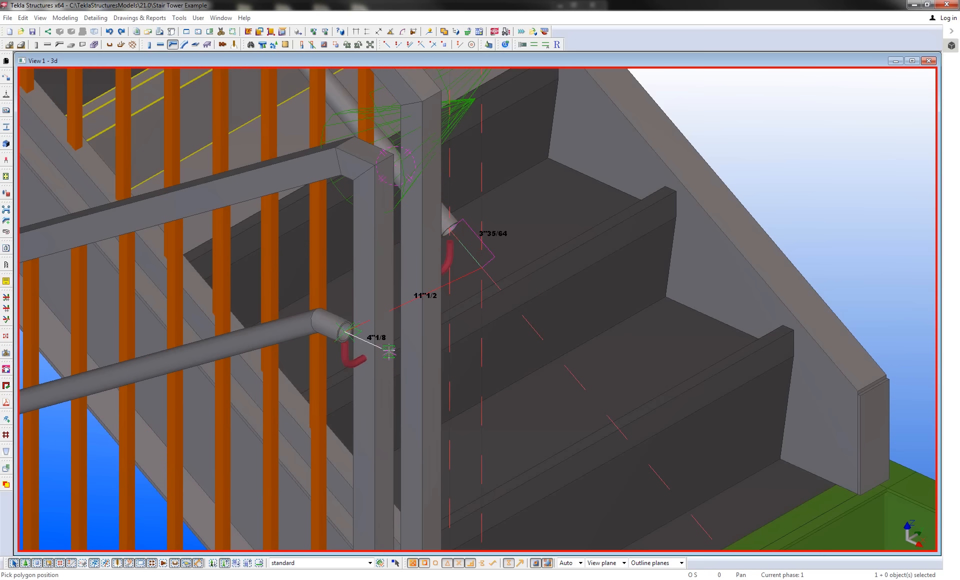
text(3)
key(Return)
middle_click(345, 332)
key(Escape)
- Round both corners of the grab rail return with a 2" radius chamfer
scroll(401, 346, down, 2)
ctrl+middle_drag(412, 337, 430, 326)
scroll(435, 322, up, 4)
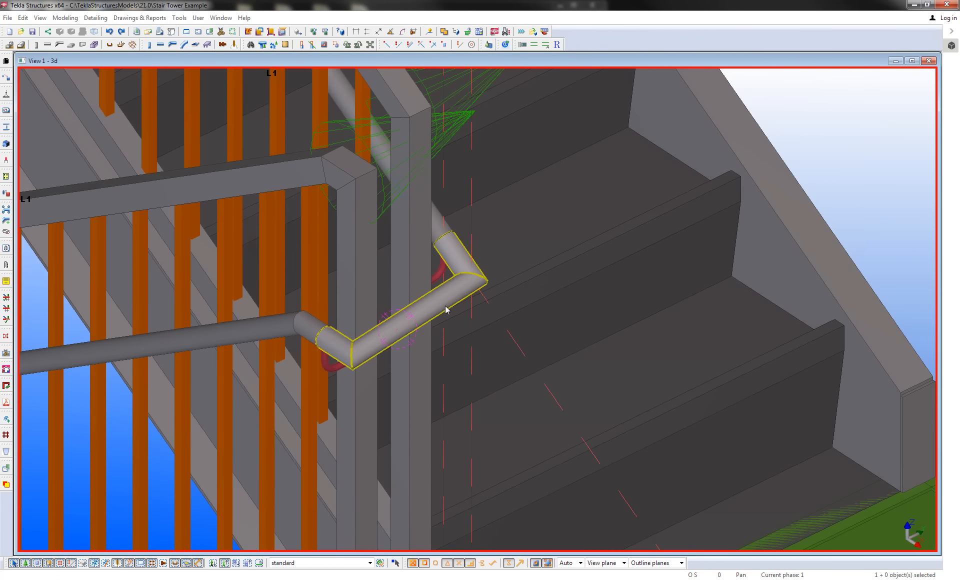
double_click(472, 280)
drag(428, 131, 300, 126)
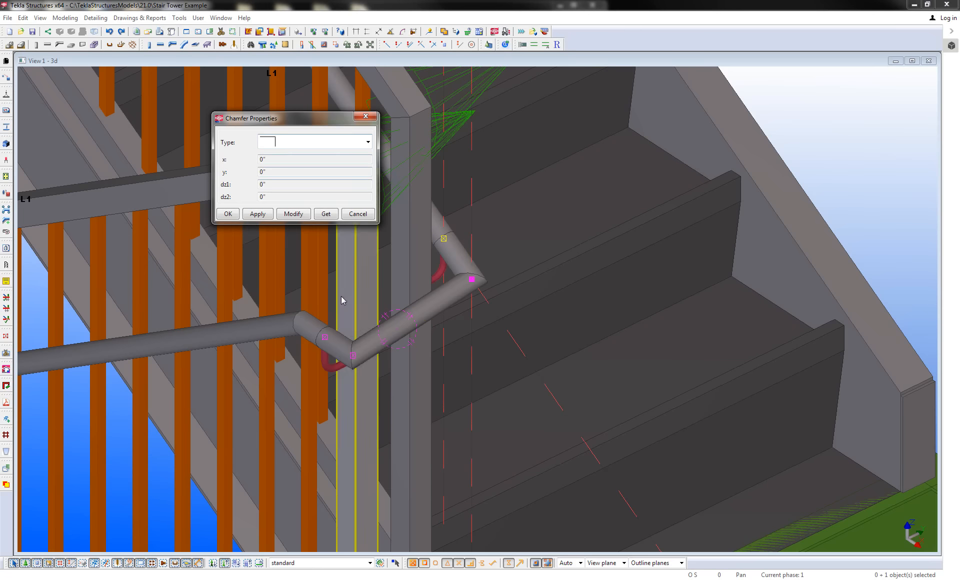
ctrl+click(353, 356)
click(278, 138)
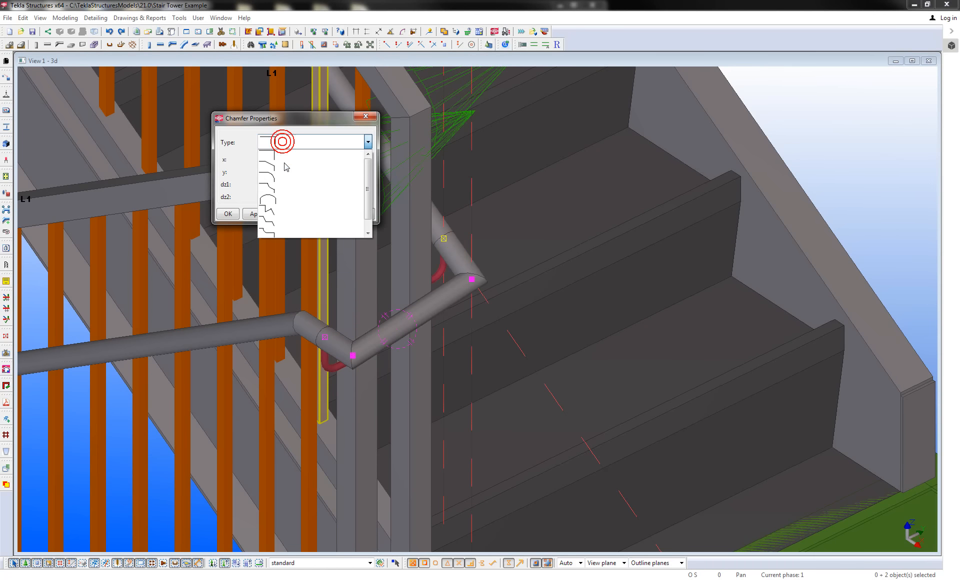
click(280, 171)
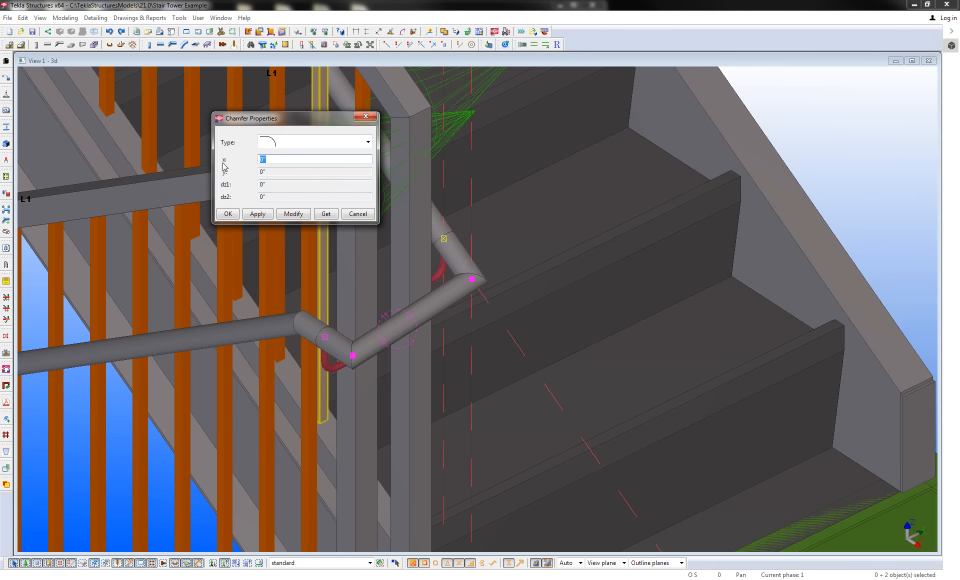
click(294, 214)
- Split the grab rail return at the middle of its straight section between the two bends
ctrl+middle_drag(398, 294, 388, 323)
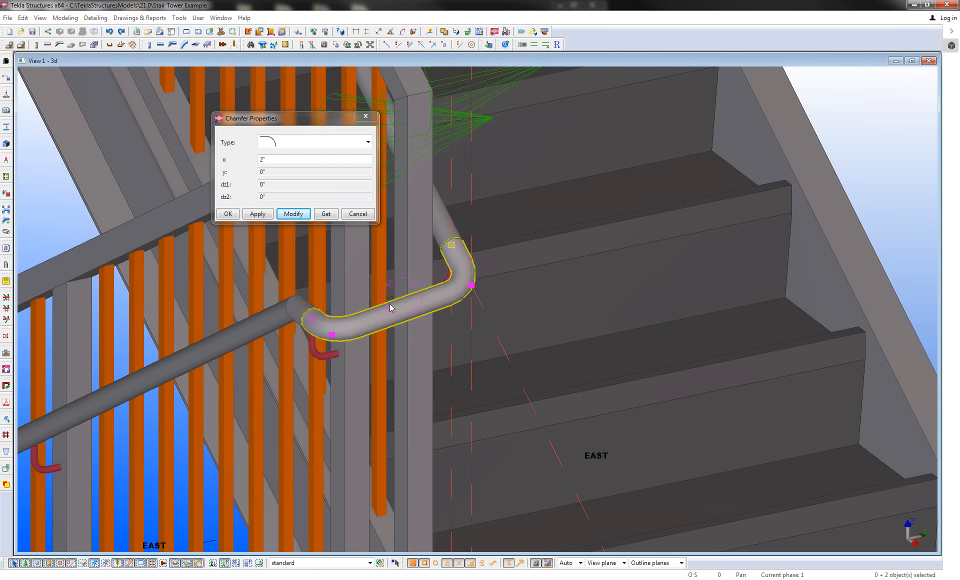
ctrl+middle_drag(411, 270, 409, 302)
click(23, 18)
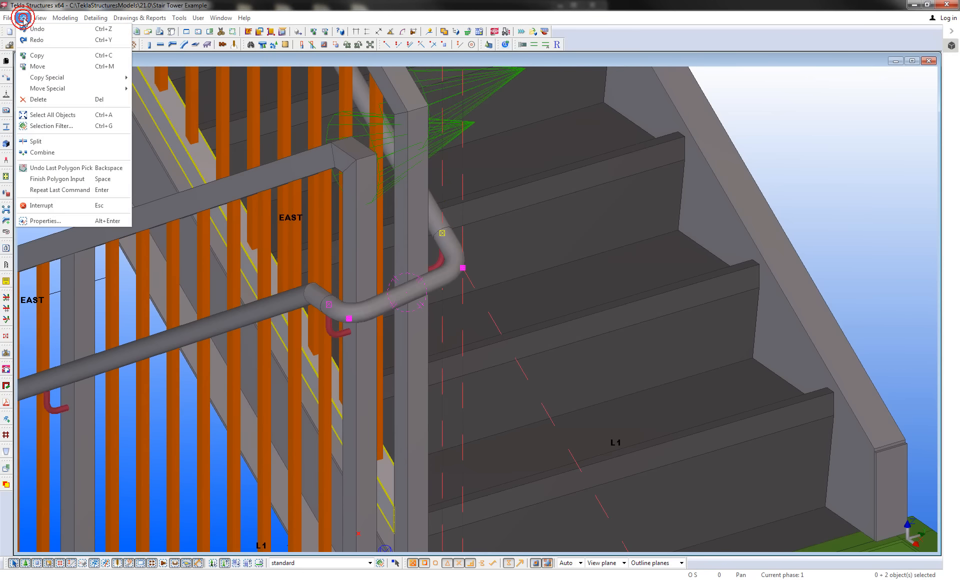
click(37, 142)
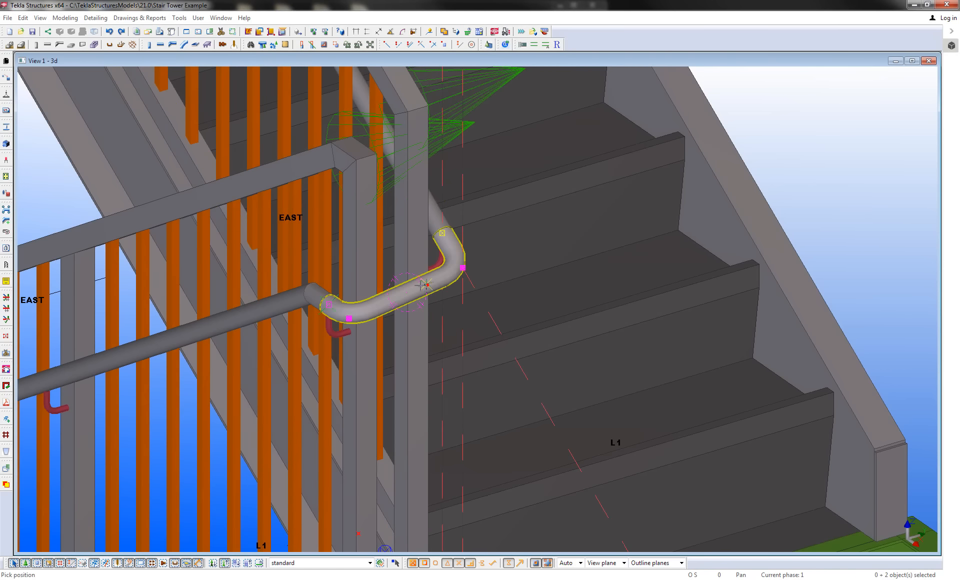
click(406, 296)
ctrl+middle_drag(406, 296, 344, 272)
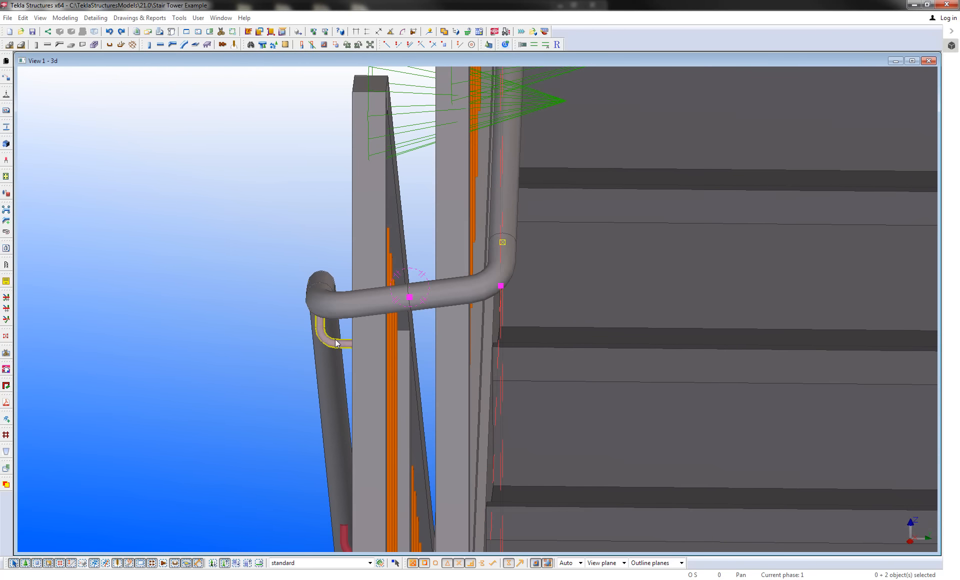
- Weld each half of the split grab rail return to the grab rail it adjoins on the lower and upper flights
ctrl+middle_drag(518, 212, 516, 360)
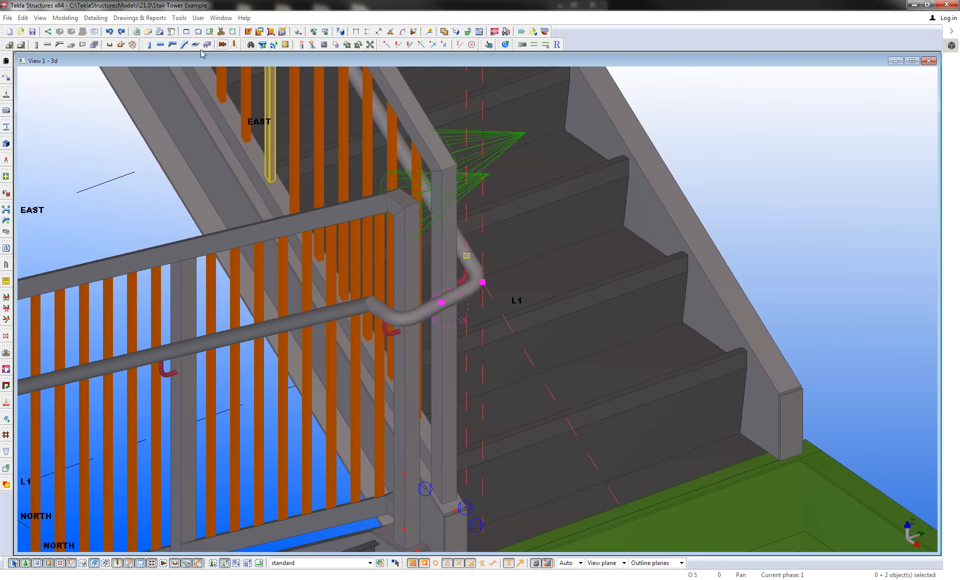
click(234, 44)
scroll(355, 278, up, 2)
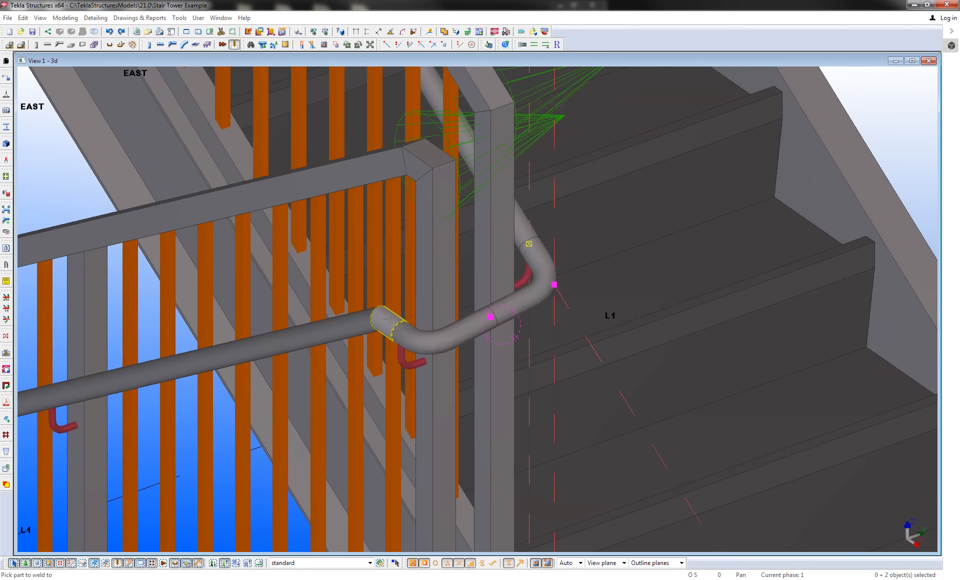
click(525, 225)
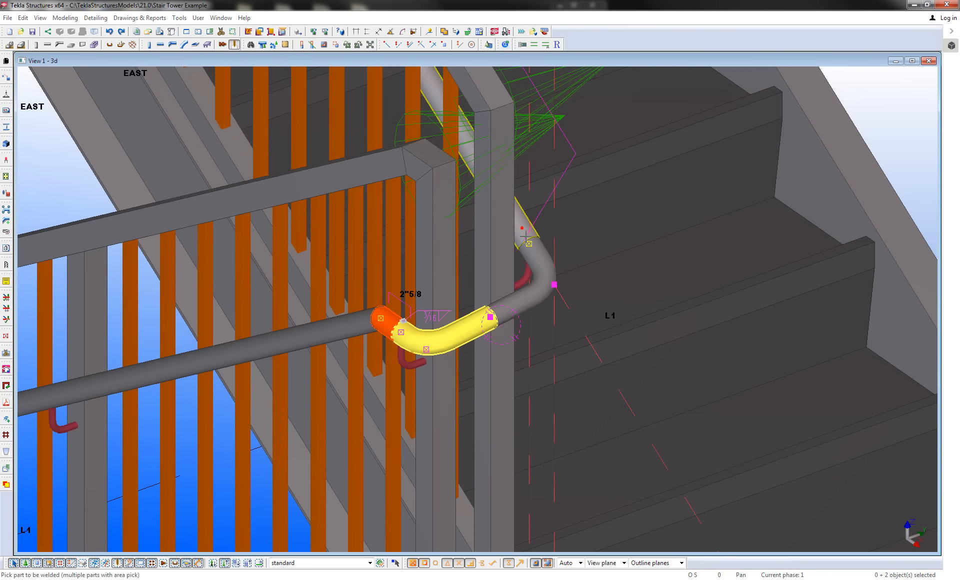
click(536, 256)
scroll(536, 255, down, 2)
scroll(532, 278, down, 4)
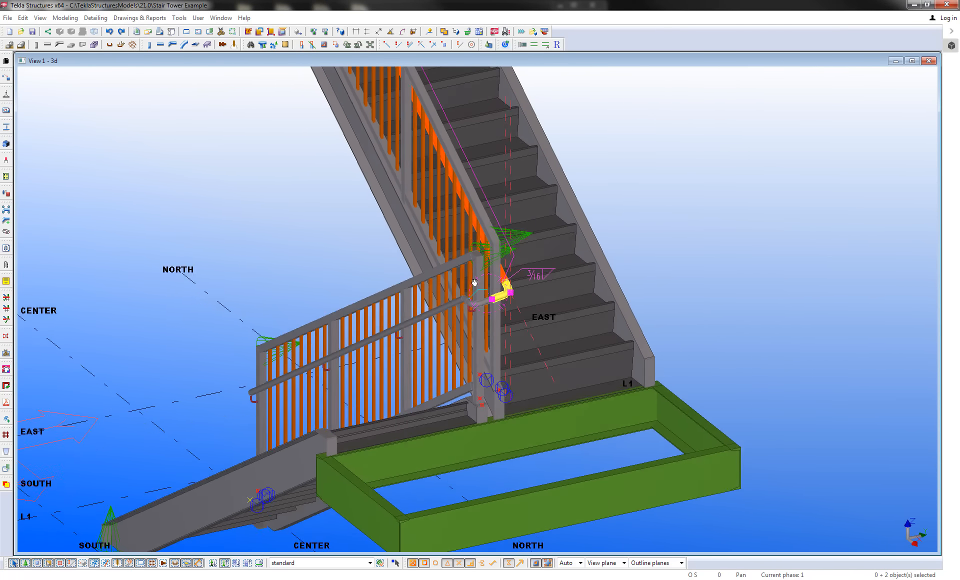
- Inquire the assembly information of the lower flight's picket railing
click(224, 563)
click(256, 351)
right_click(268, 350)
mouse_move(350, 136)
click(406, 148)
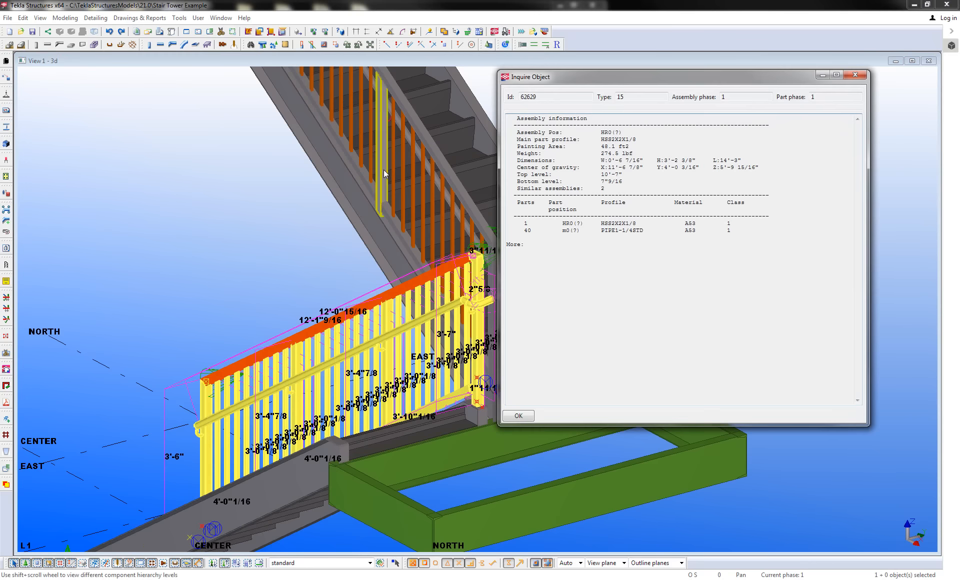
- Inquire the upper flight's railing assembly and close the report
click(419, 161)
right_click(419, 161)
mouse_move(453, 205)
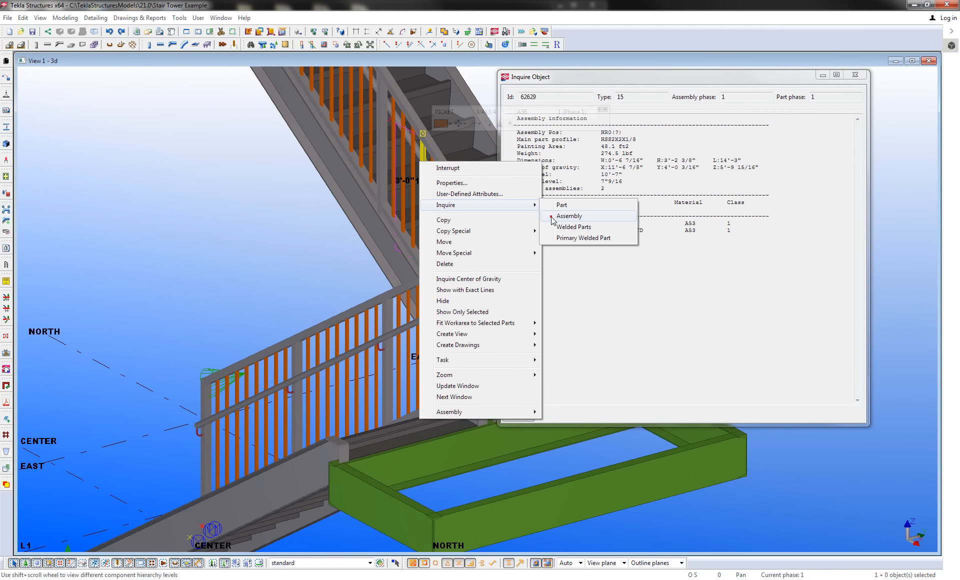
click(551, 216)
scroll(262, 263, down, 2)
scroll(262, 262, down, 2)
middle_drag(262, 262, 301, 305)
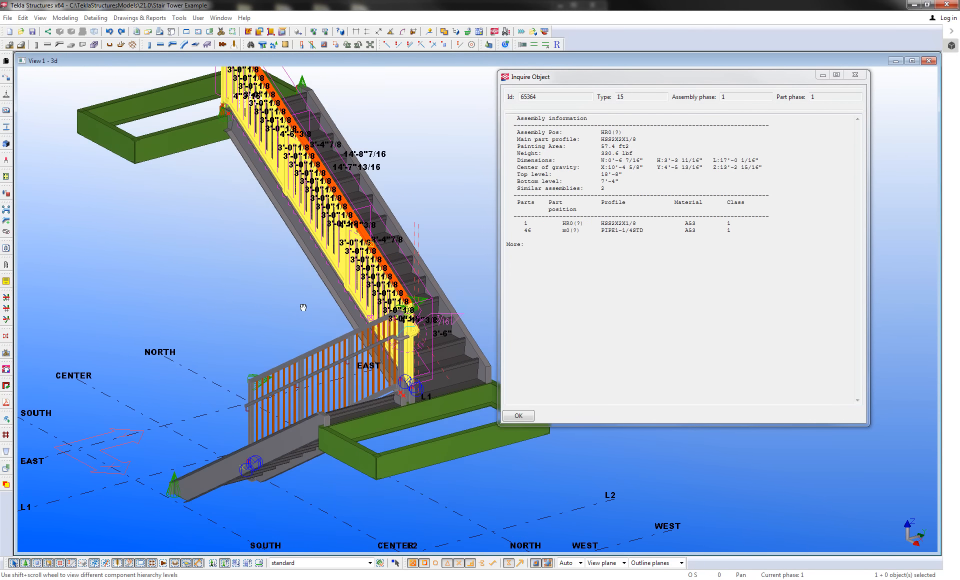
scroll(290, 309, up, 2)
click(528, 414)
- Model a polybeam extending the lower flight's grab rail 6" past its lower end, 1'-0" down, and back toward the end post
ctrl+middle_drag(386, 404, 477, 369)
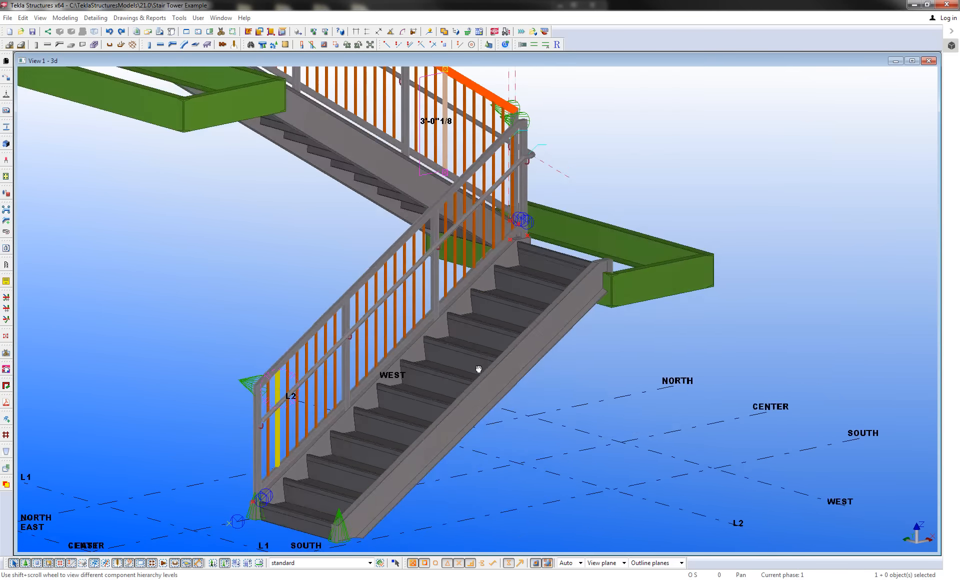
middle_drag(328, 397, 420, 347)
scroll(356, 374, up, 5)
scroll(381, 386, up, 1)
middle_drag(381, 385, 387, 346)
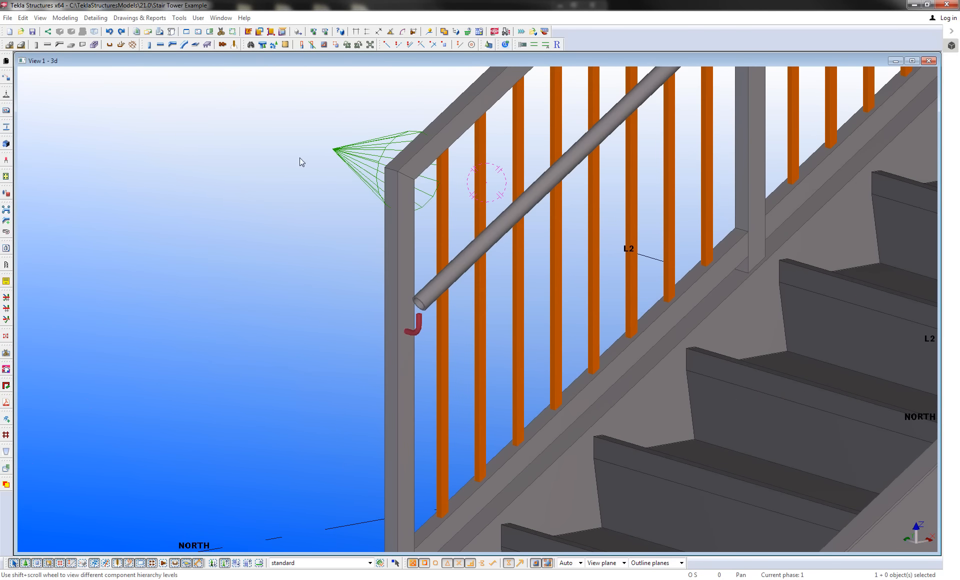
click(172, 44)
scroll(443, 300, up, 3)
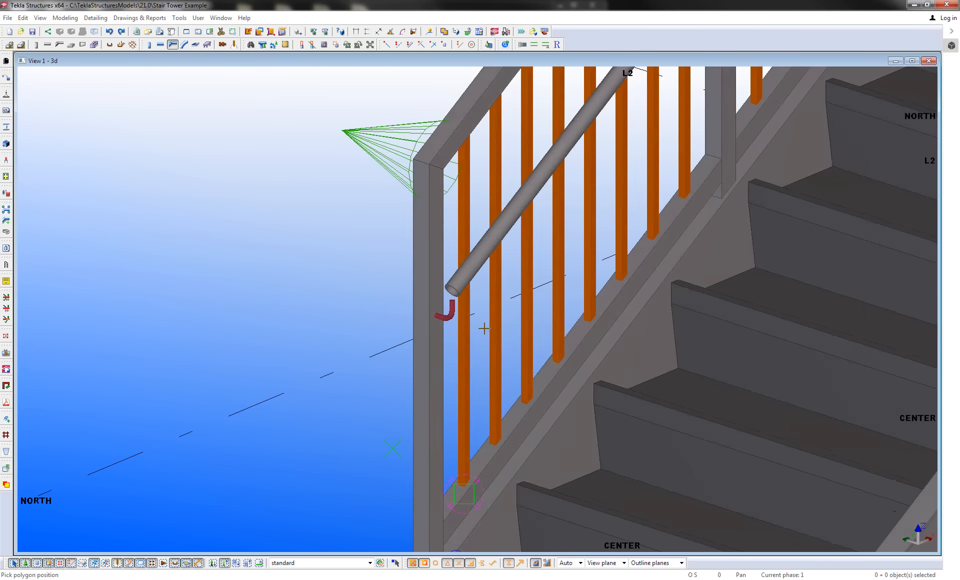
scroll(437, 261, down, 1)
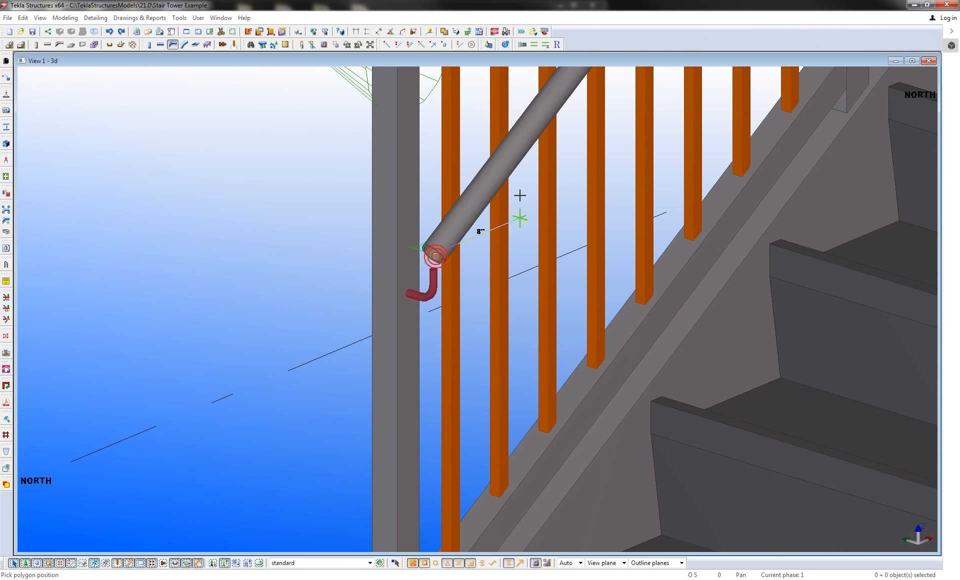
text(-6)
key(Return)
scroll(372, 407, down, 3)
ctrl+middle_drag(371, 406, 342, 409)
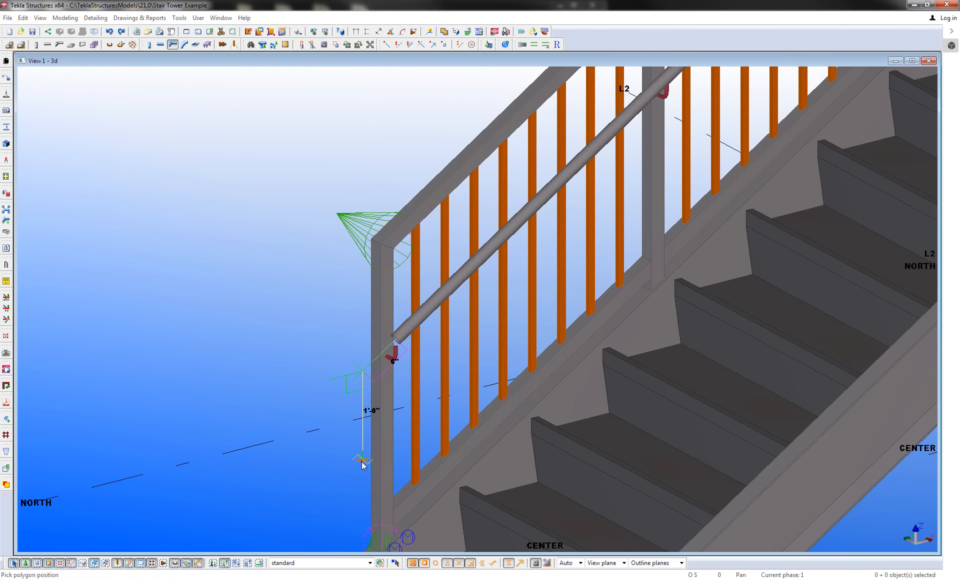
scroll(364, 465, up, 2)
middle_click(332, 445)
key(Escape)
scroll(334, 445, down, 3)
ctrl+middle_drag(335, 445, 364, 421)
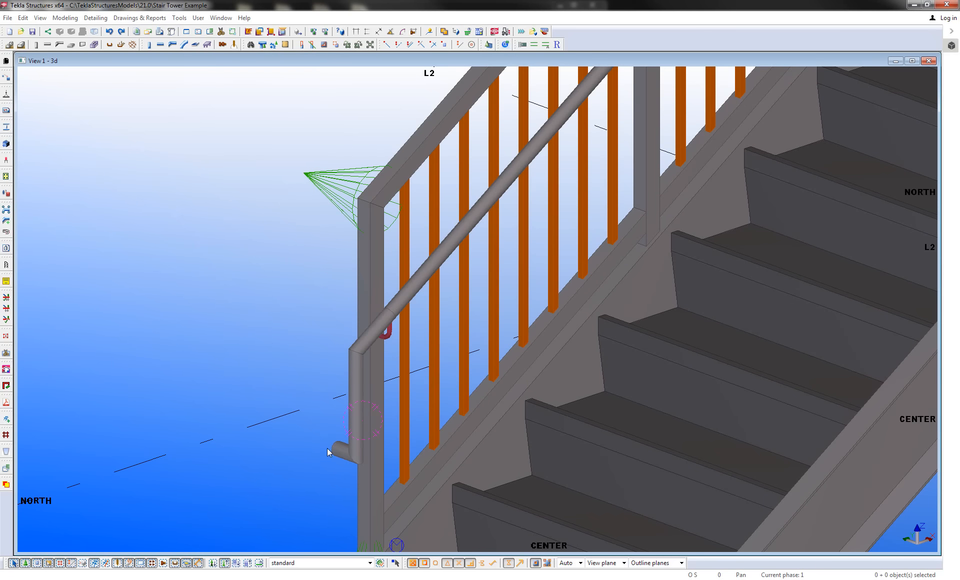
- Round both corners of the lower grab rail end return with a rounded chamfer
scroll(352, 431, up, 3)
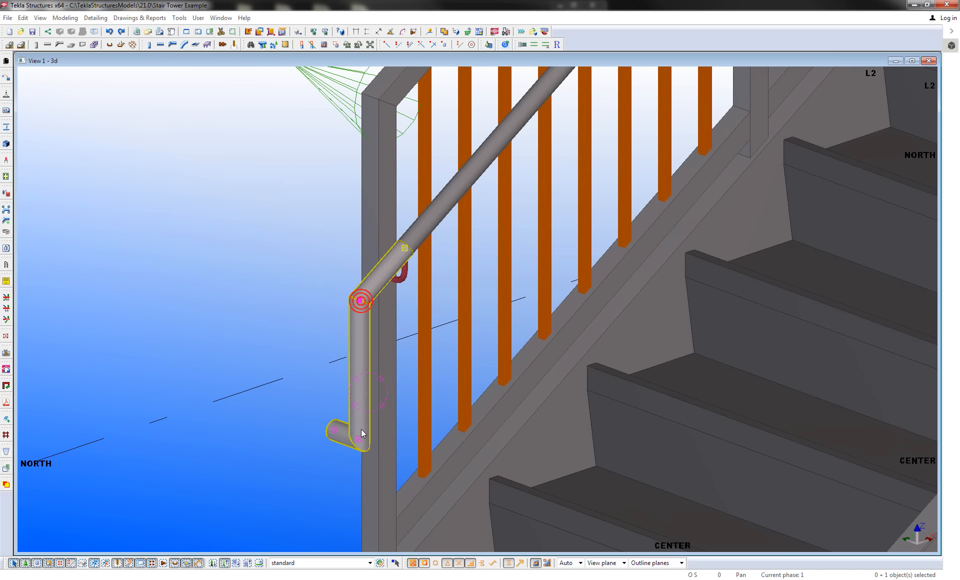
click(360, 300)
ctrl+double_click(359, 439)
click(298, 143)
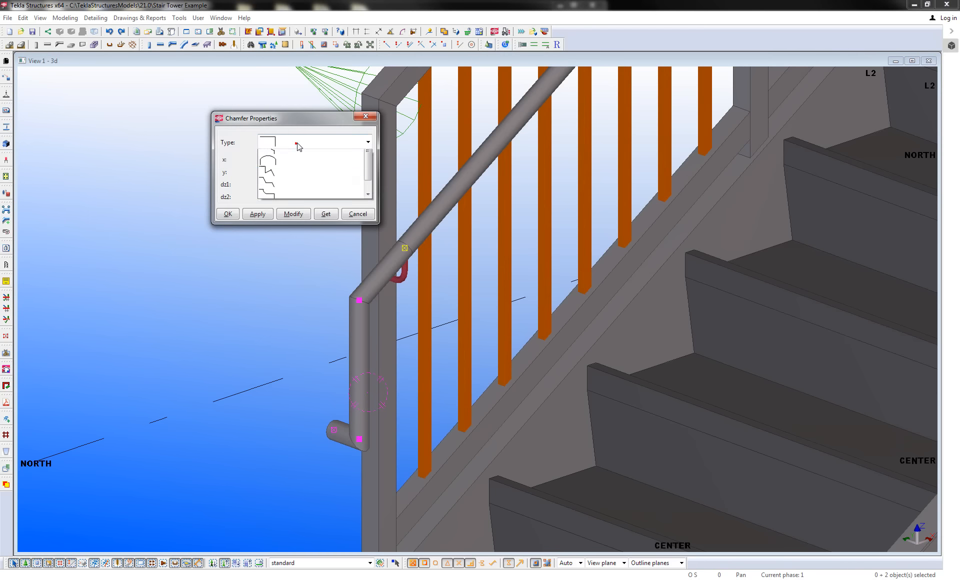
click(287, 199)
click(281, 143)
click(283, 169)
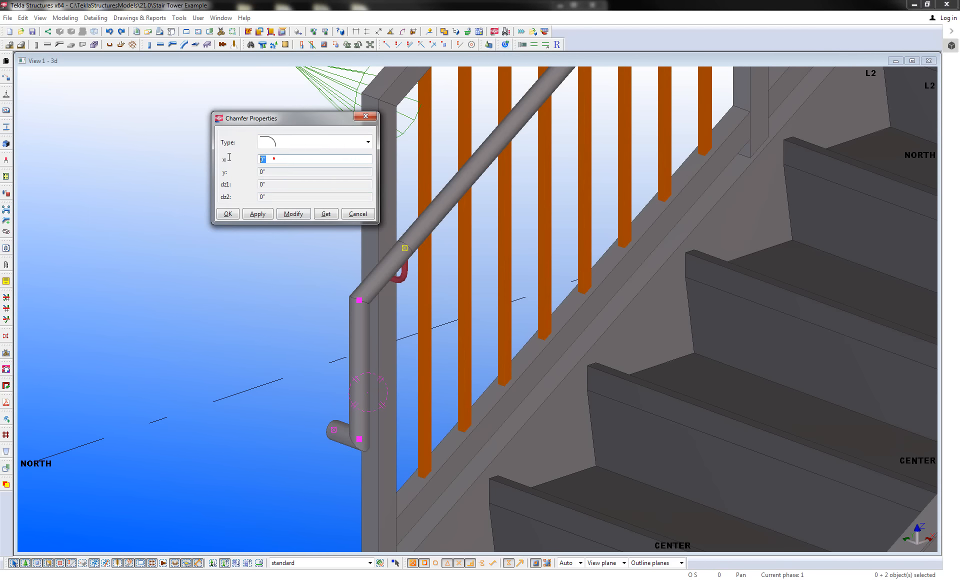
click(293, 214)
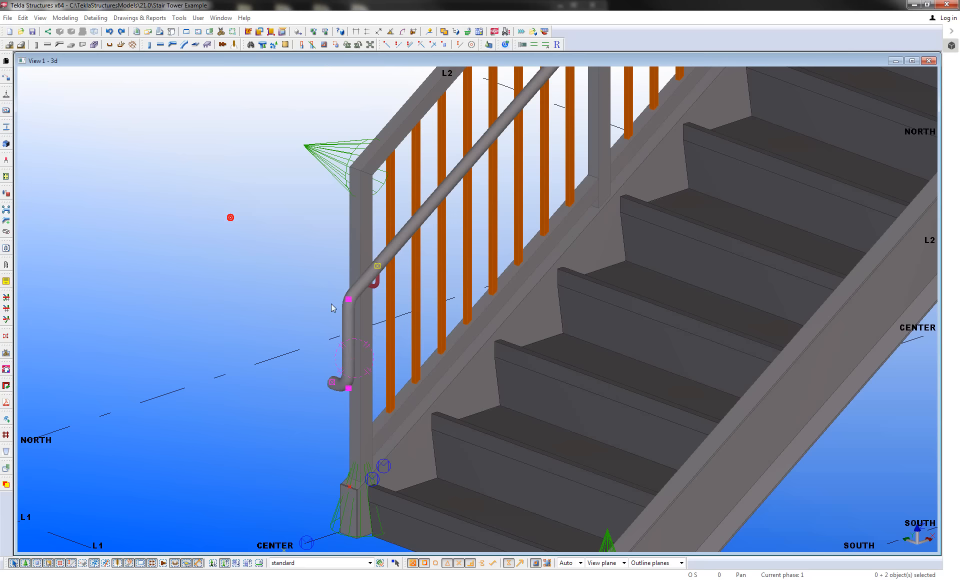
ctrl+middle_drag(331, 304, 534, 318)
click(530, 319)
scroll(338, 341, up, 2)
middle_drag(338, 342, 418, 246)
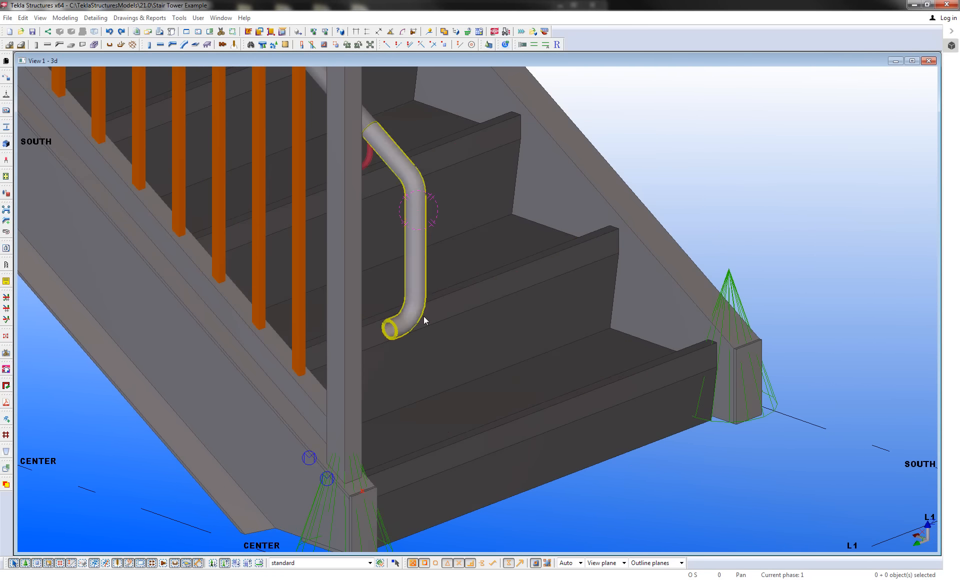
click(249, 44)
click(312, 326)
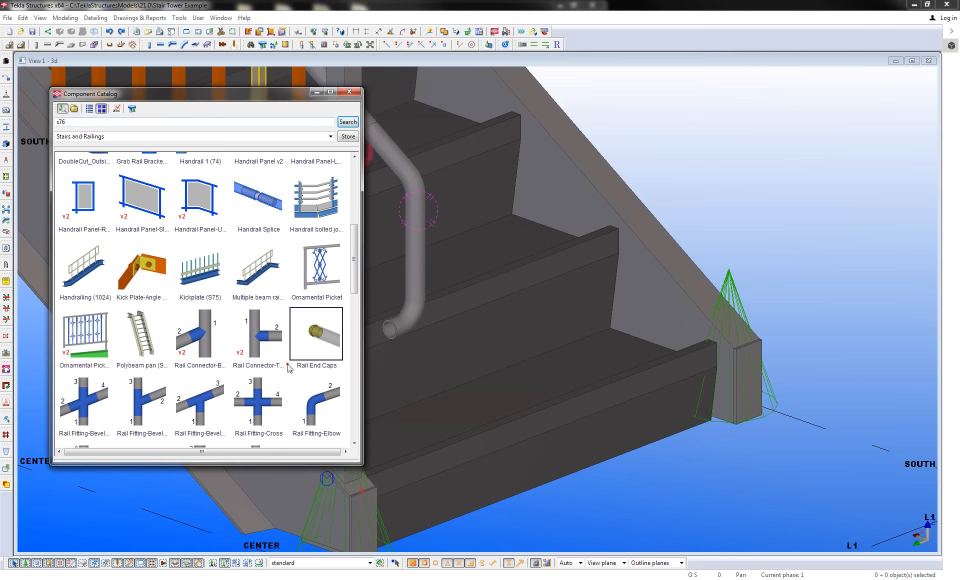
scroll(319, 331, down, 2)
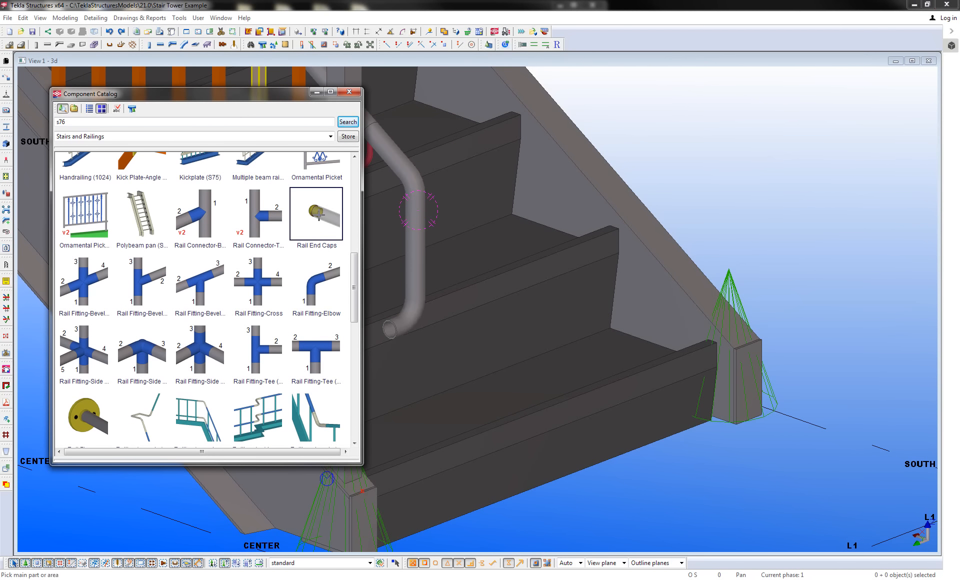
scroll(320, 305, up, 1)
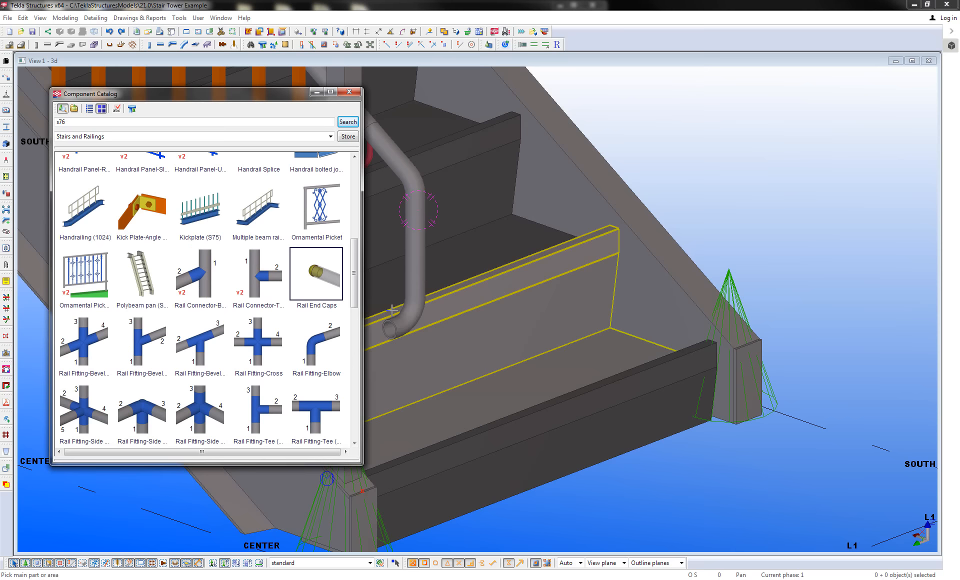
scroll(308, 244, up, 2)
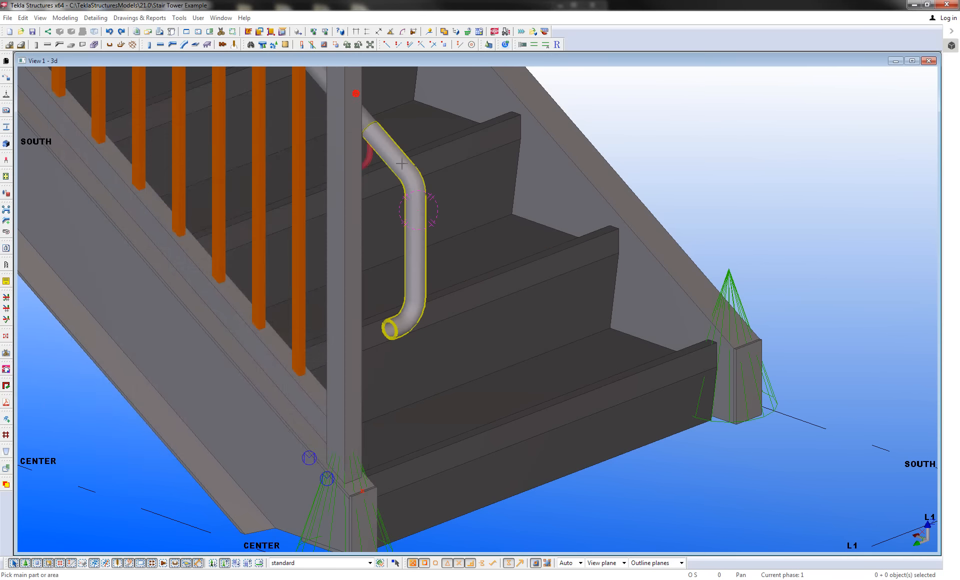
middle_drag(288, 215, 209, 314)
right_click(283, 260)
click(287, 269)
- Weld the rounded end return to the lower flight's grab rail
click(234, 44)
scroll(323, 171, up, 3)
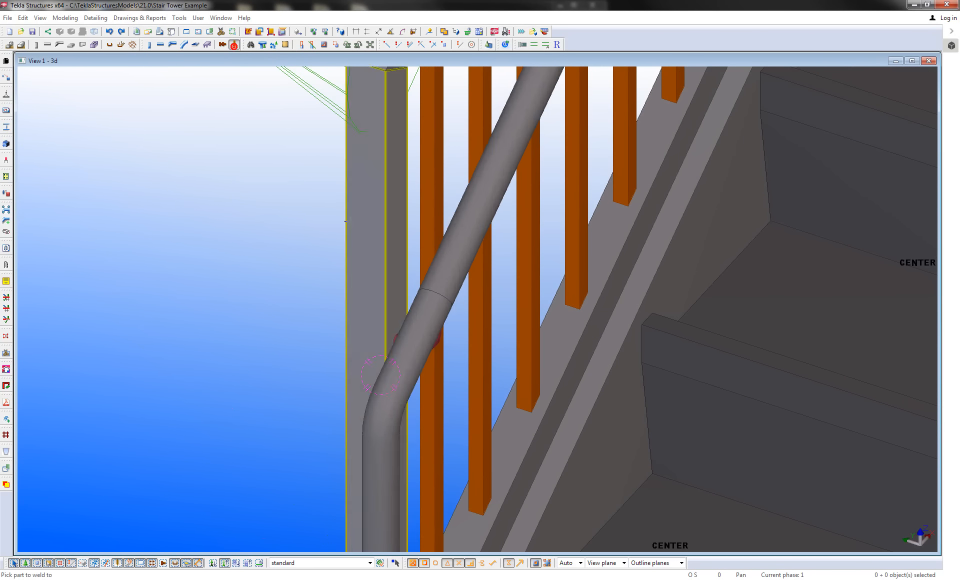
- Weld the bent handrail pipe to the end post at the foot of the stair railing
click(420, 314)
scroll(420, 314, down, 4)
middle_drag(338, 324, 270, 324)
key(Escape)
right_click(332, 314)
click(336, 319)
right_click(330, 298)
mouse_move(401, 335)
click(480, 346)
- Select both stair flights with their railings and landing frames, and display the ELEVATION ON GRID CENTER view beside the 3d view
middle_drag(313, 330, 274, 373)
scroll(274, 373, down, 4)
middle_drag(301, 290, 248, 354)
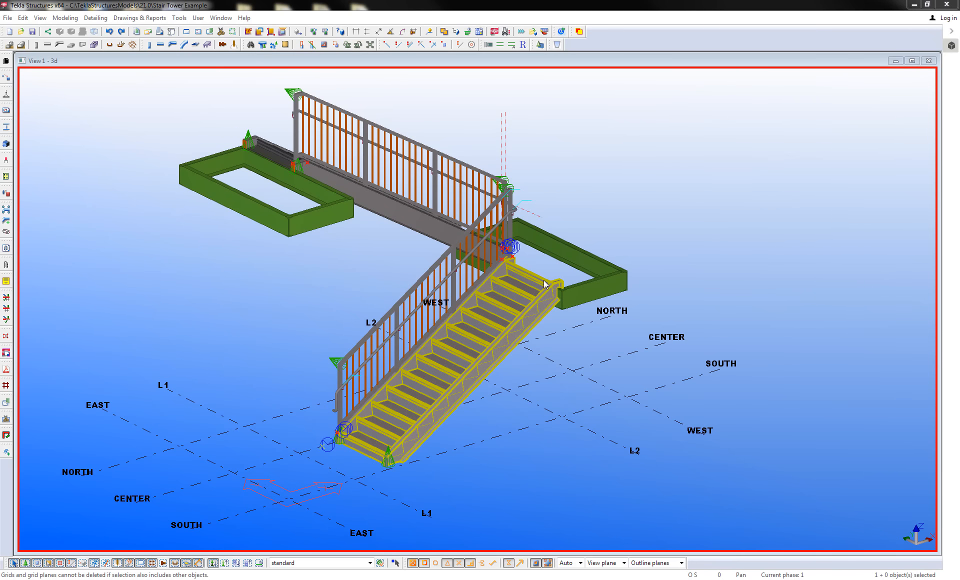
scroll(267, 352, down, 2)
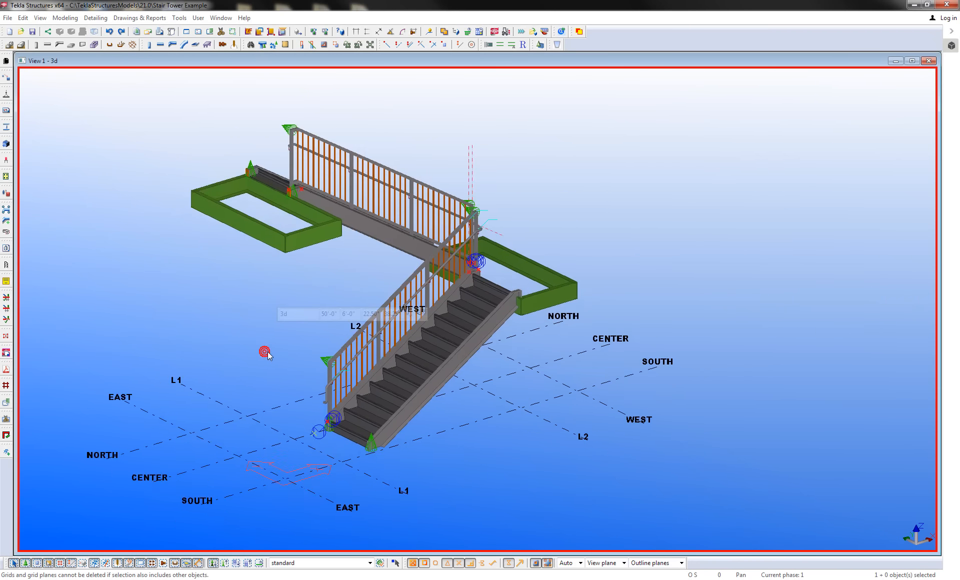
drag(161, 86, 668, 489)
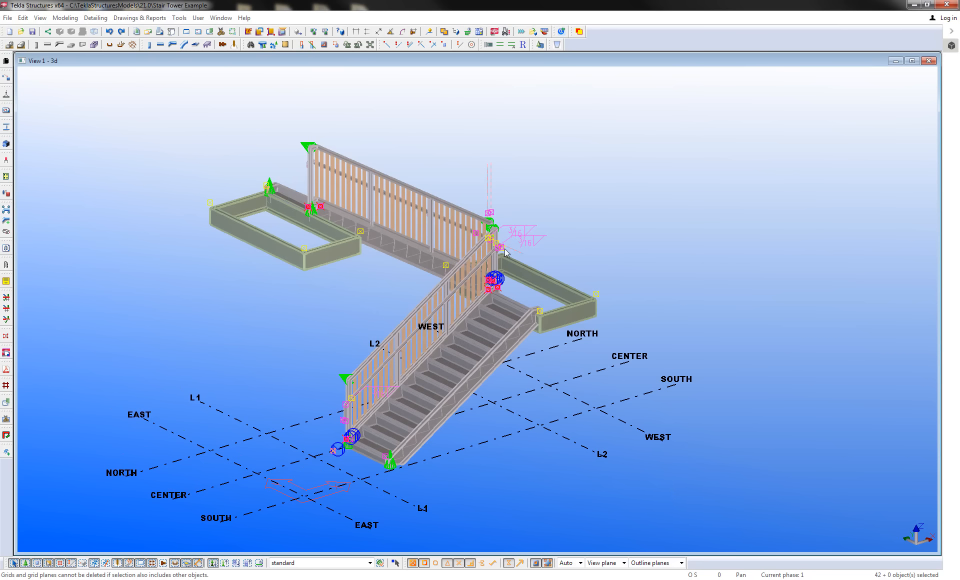
click(209, 31)
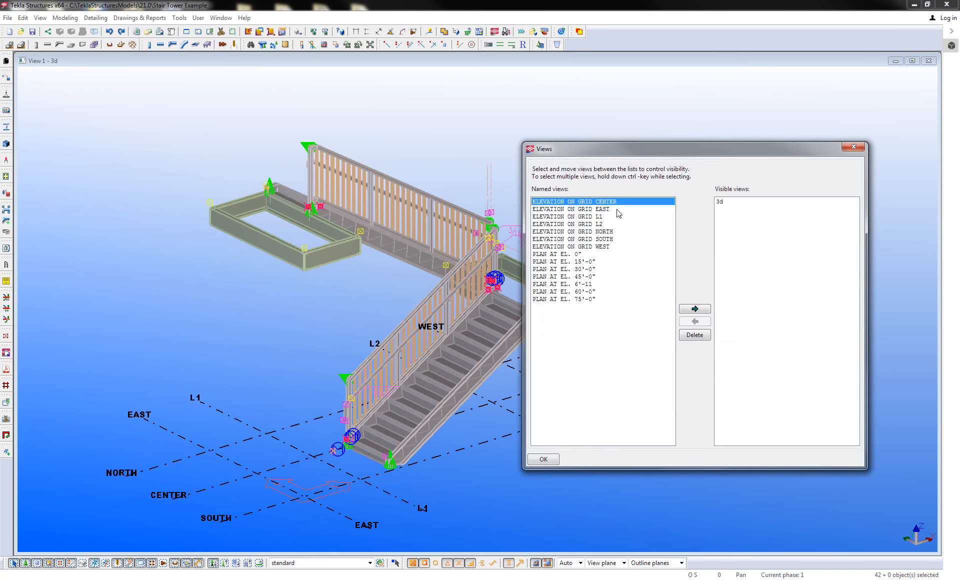
double_click(618, 202)
click(854, 146)
scroll(389, 306, up, 3)
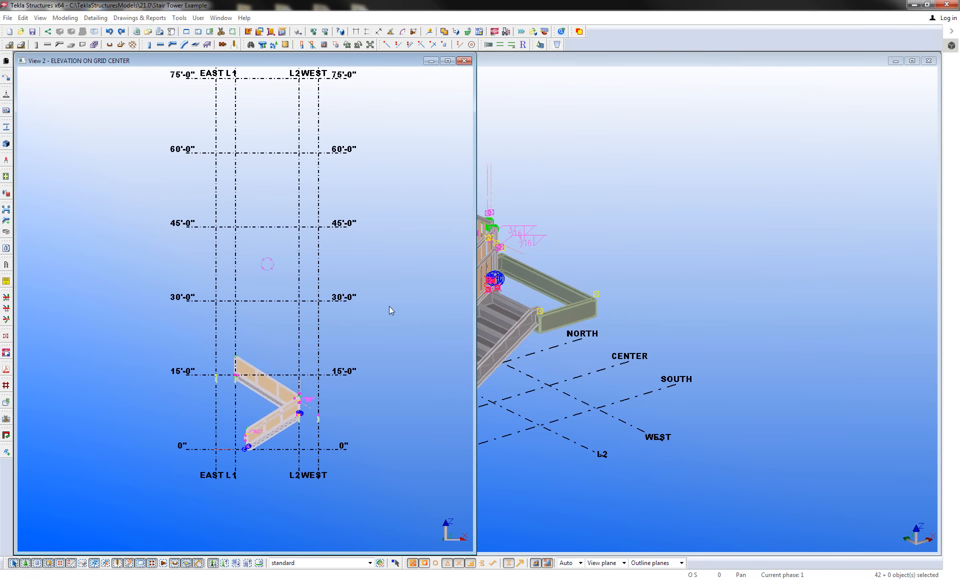
scroll(387, 394, up, 2)
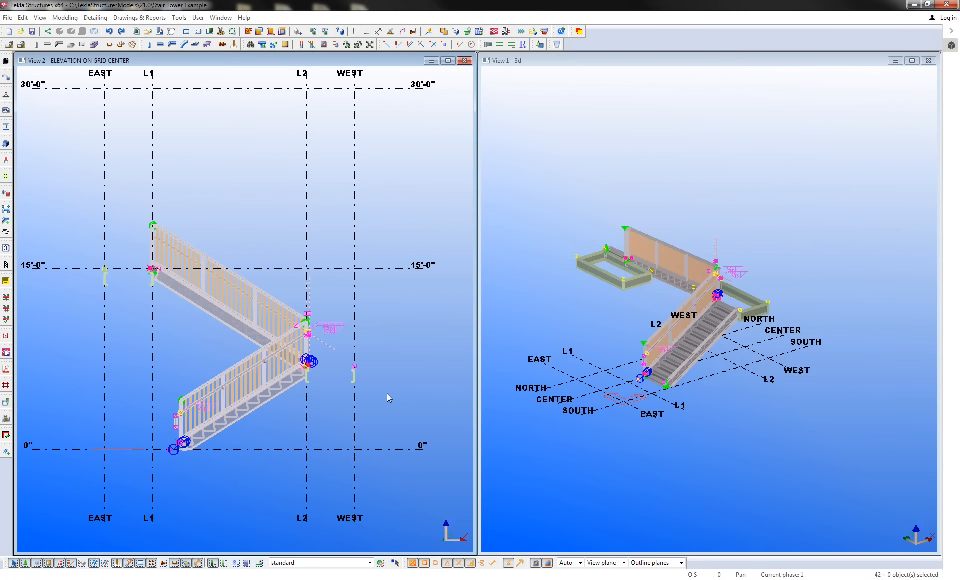
- Copy the selected stair objects from the 0" level up to the 15'-0" level without expanding the view depth
right_click(431, 364)
click(455, 387)
click(381, 426)
click(381, 246)
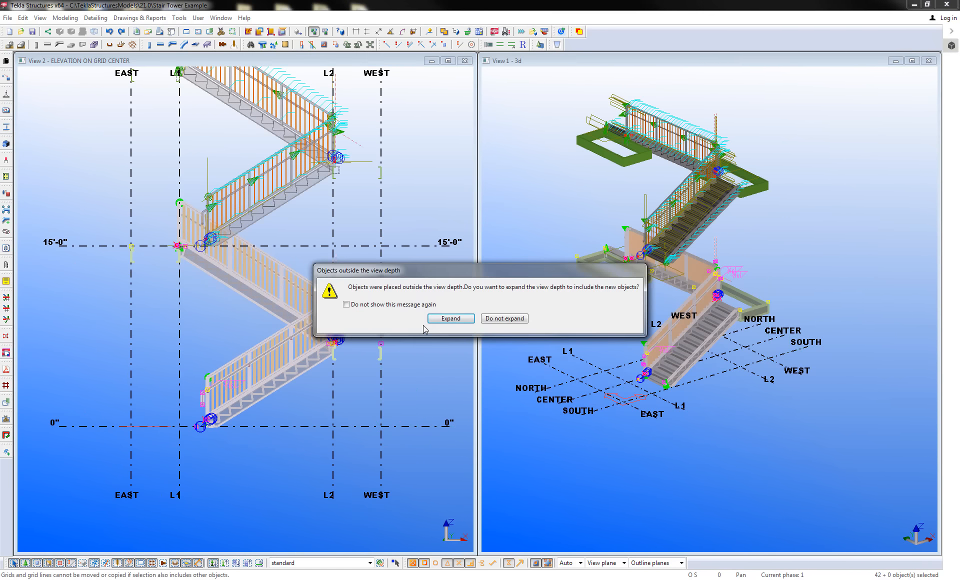
click(504, 318)
right_click(546, 194)
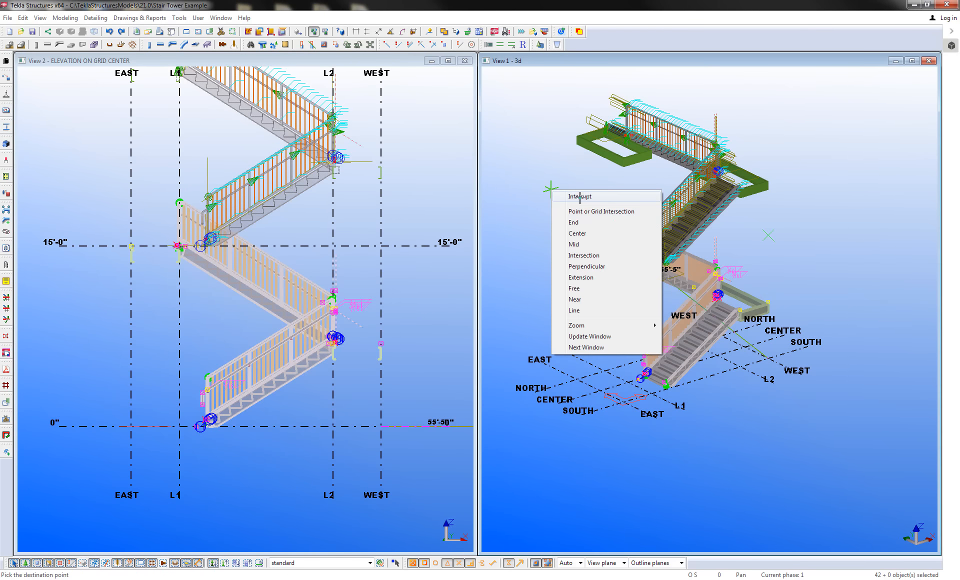
click(551, 195)
- Examine the copied stairs in the 3d and elevation views, including both ends of the flight rising from the 15'-0" level
middle_drag(677, 175, 694, 276)
scroll(694, 276, up, 6)
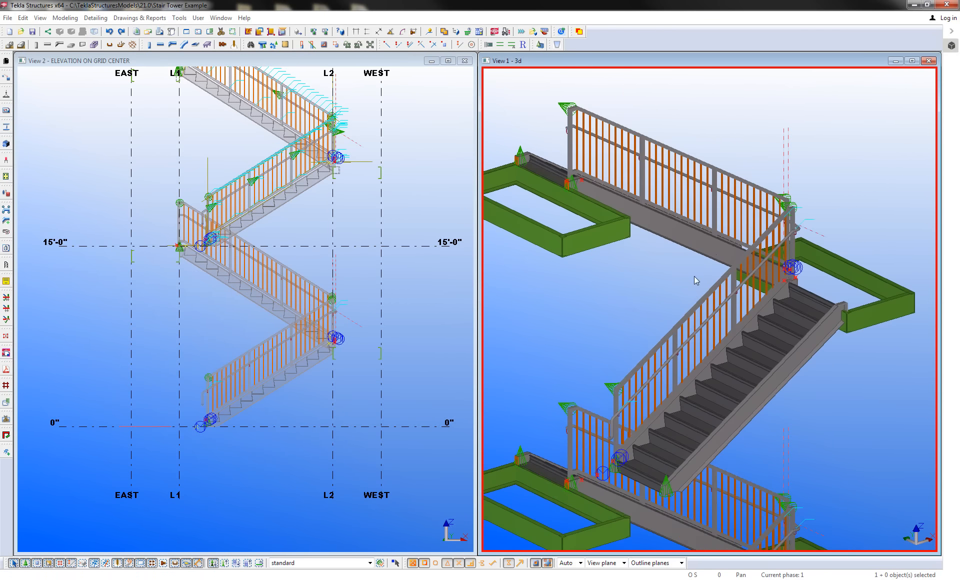
scroll(689, 260, down, 1)
middle_drag(613, 276, 645, 269)
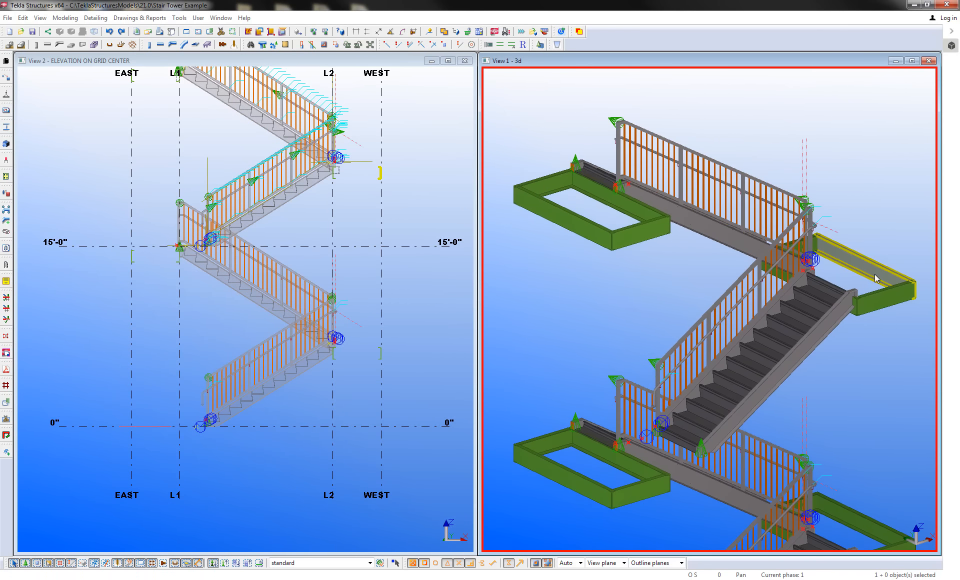
middle_drag(435, 209, 488, 273)
click(422, 187)
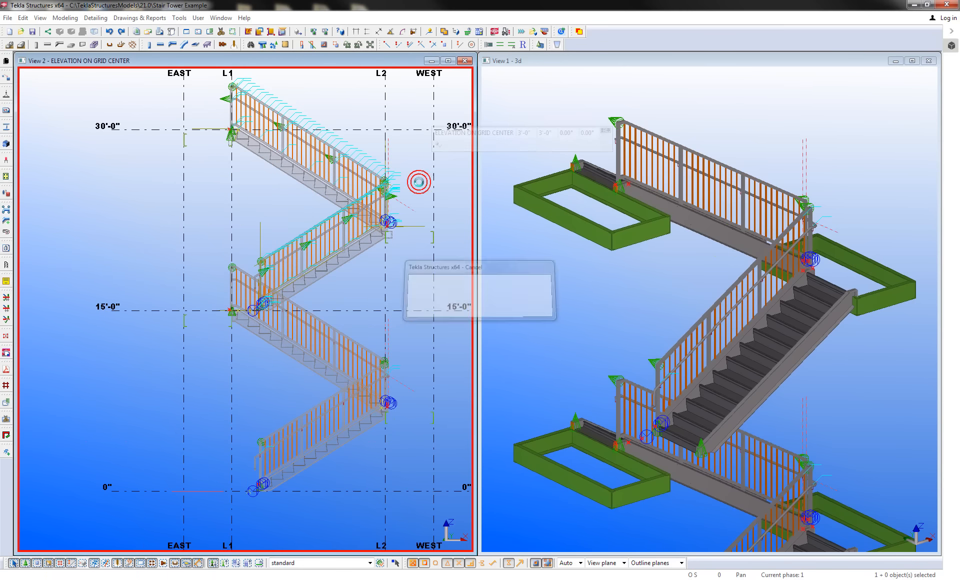
scroll(275, 239, up, 1)
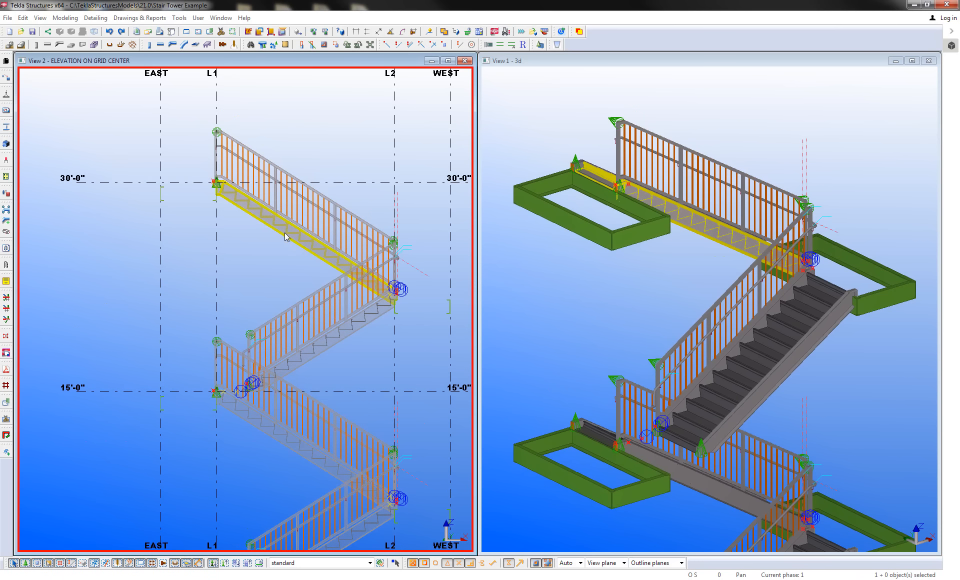
scroll(295, 315, up, 2)
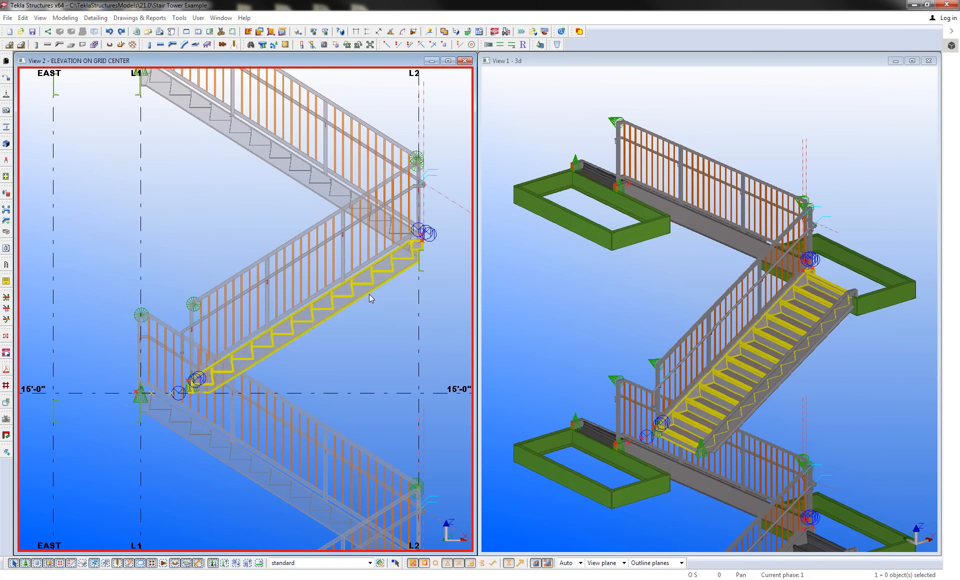
click(335, 318)
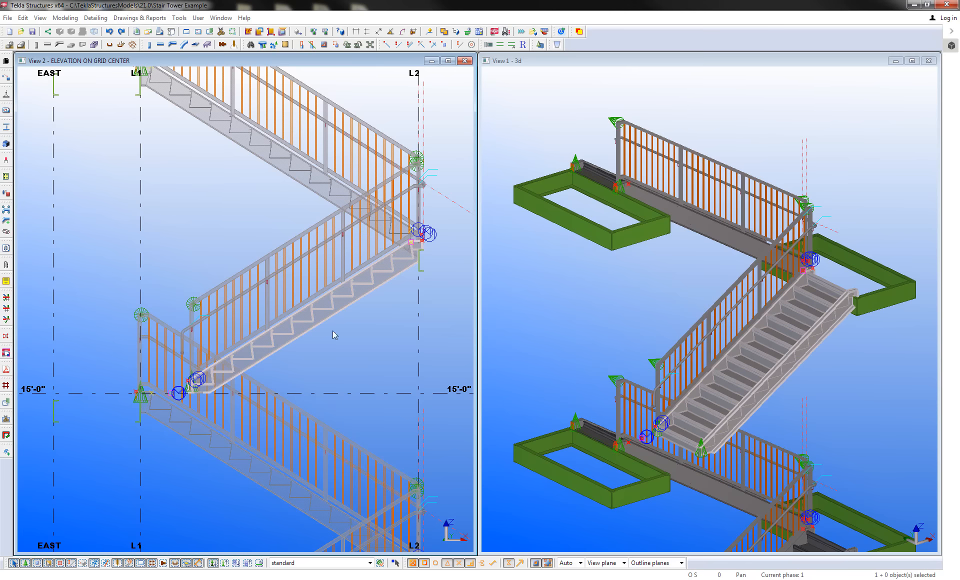
scroll(407, 263, up, 3)
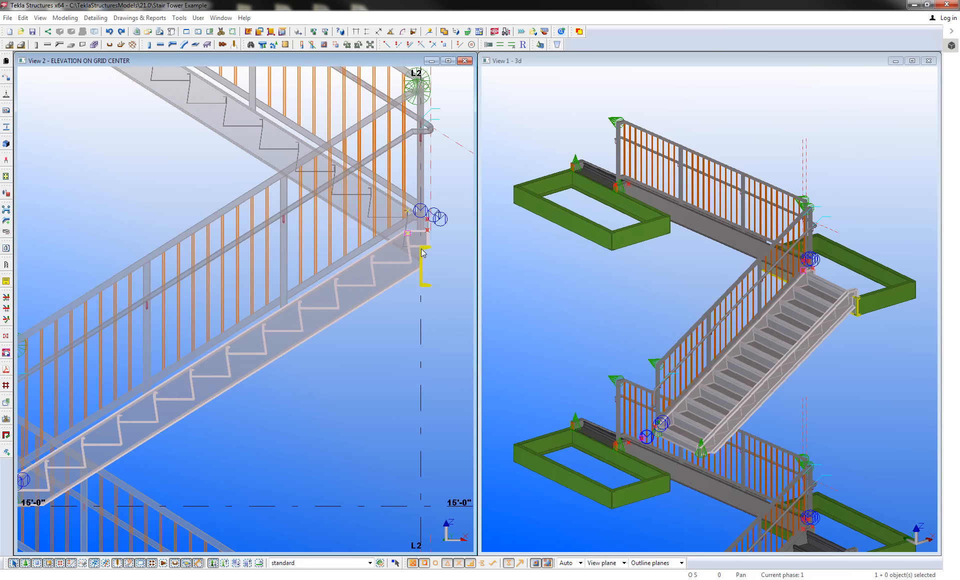
scroll(220, 400, down, 3)
scroll(159, 400, up, 4)
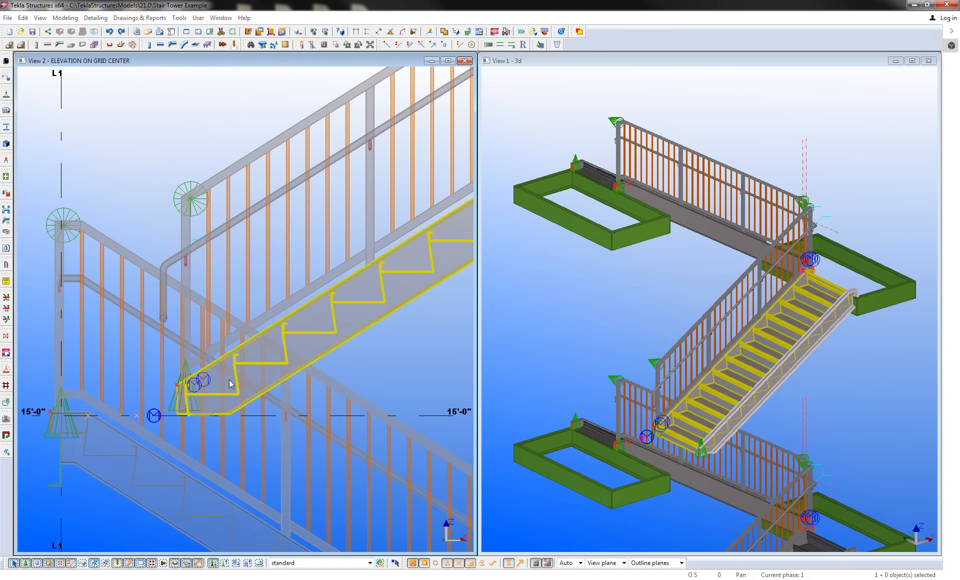
scroll(159, 397, down, 3)
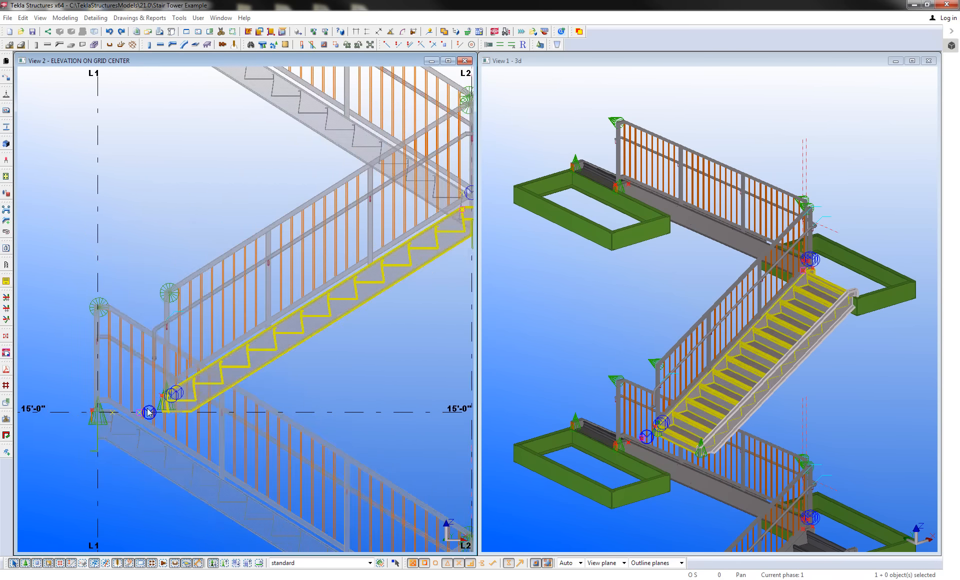
scroll(300, 340, up, 1)
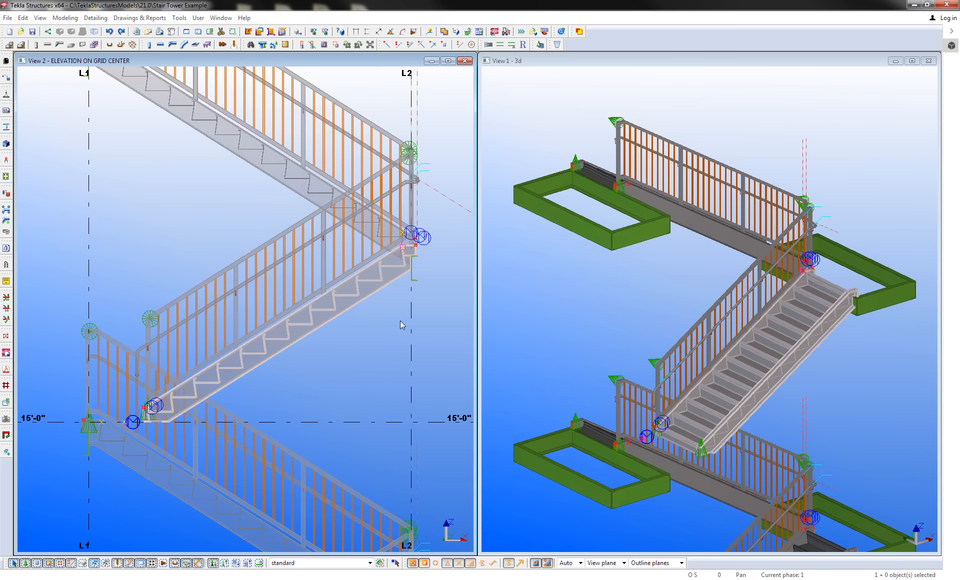
double_click(311, 329)
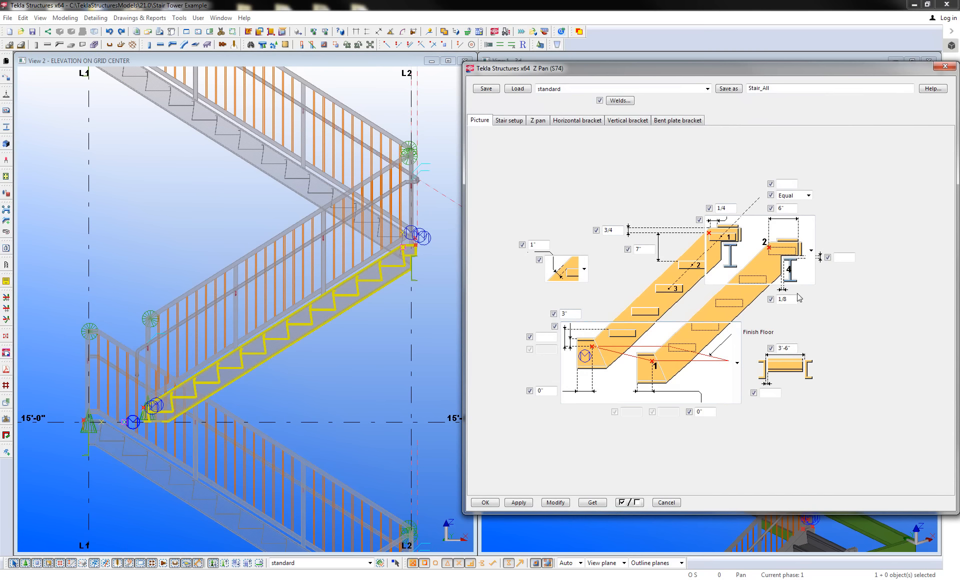
click(811, 271)
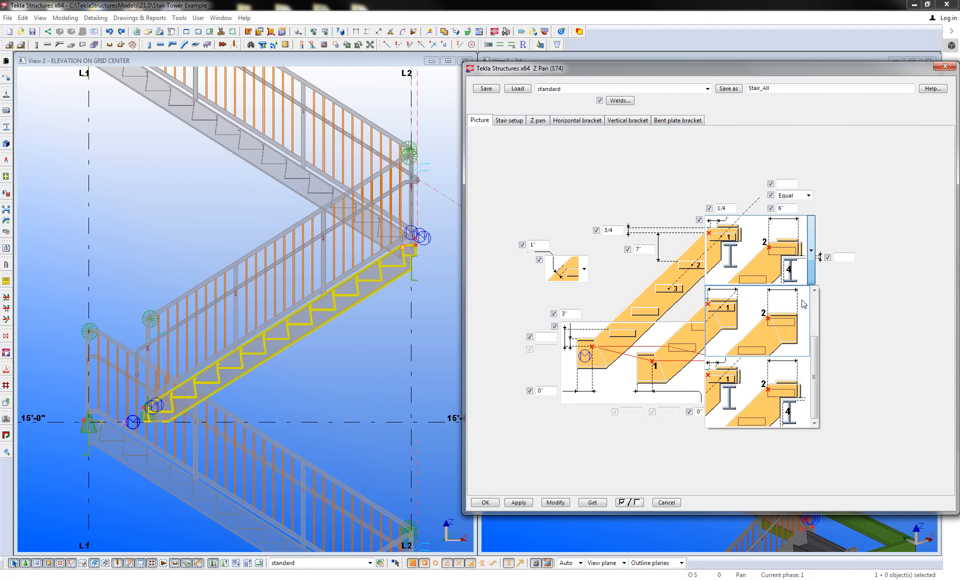
click(784, 323)
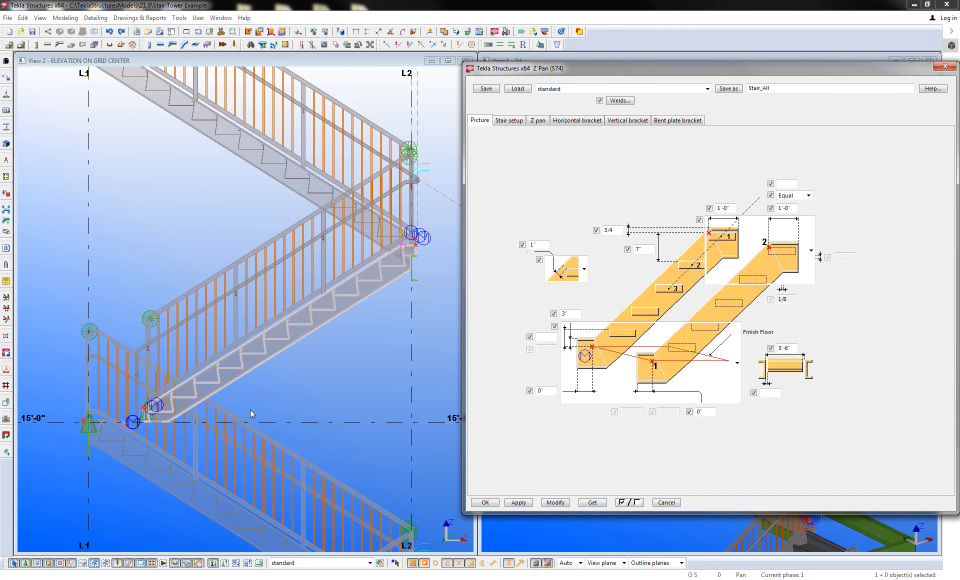
- In the Z Pan (S74) properties of the flight above 15'-0", choose the top end with a 1'-0" horizontal extension and no supporting beam
double_click(293, 343)
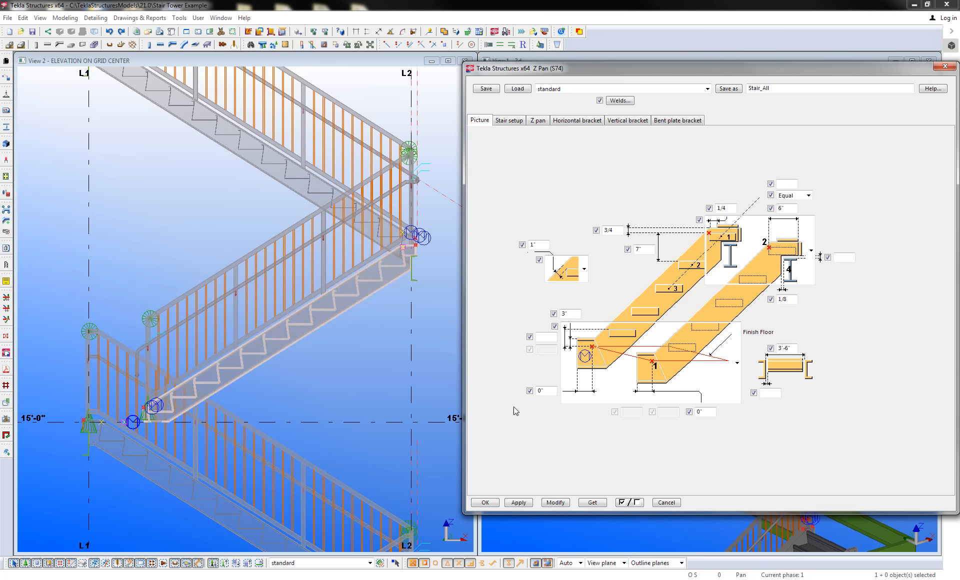
click(345, 305)
click(811, 251)
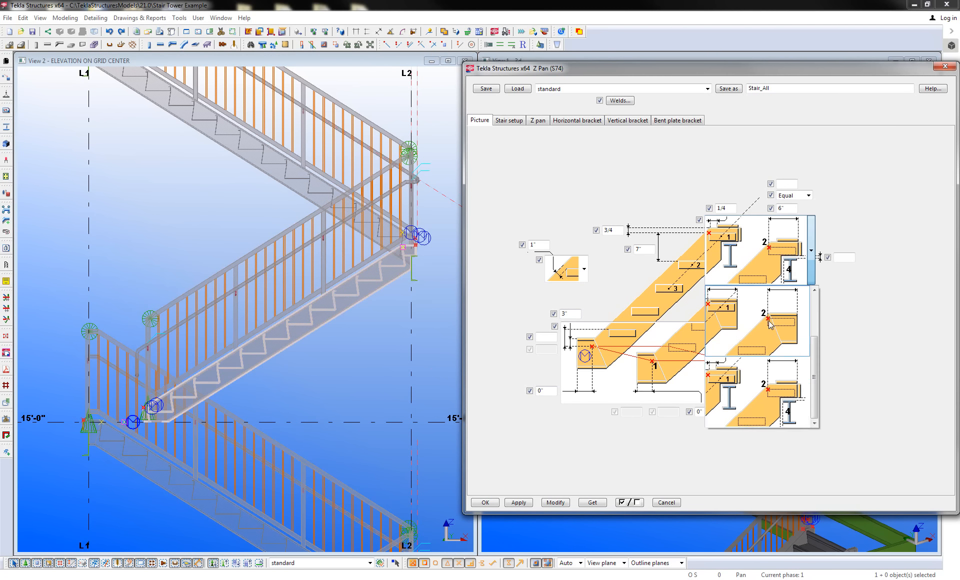
click(769, 321)
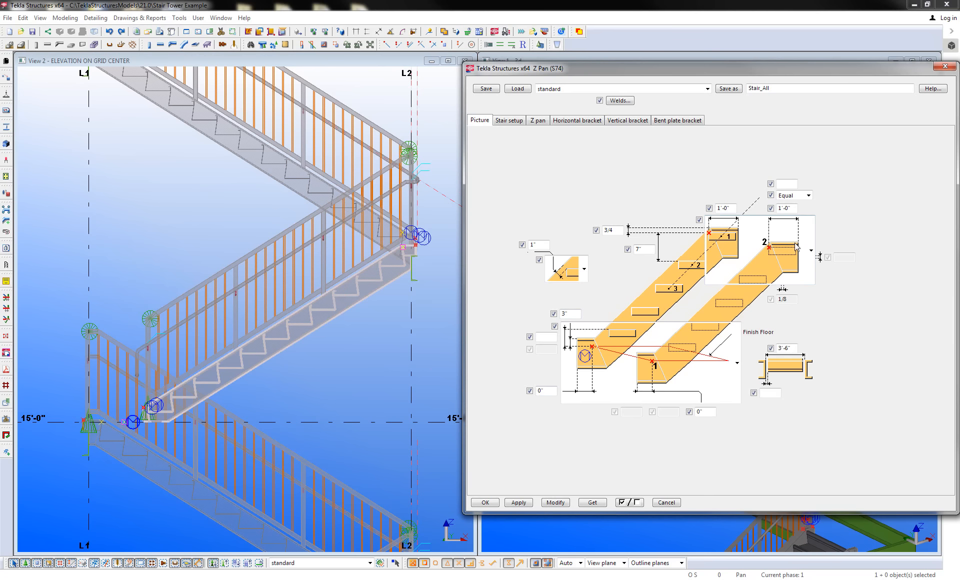
double_click(791, 208)
- Change the flight's bottom end to the horizontal extension shape and set both of its extension lengths to 8"
middle_drag(152, 433, 263, 413)
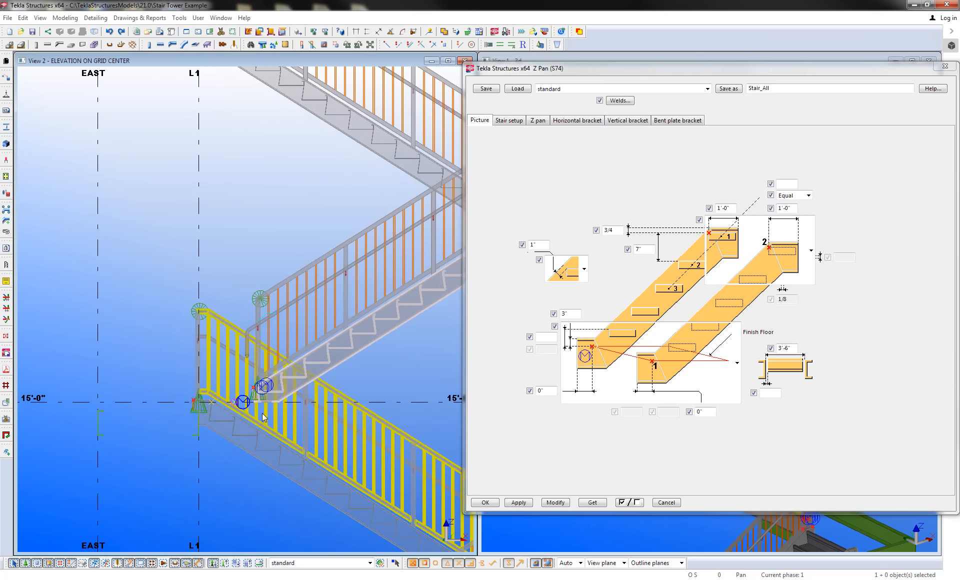
scroll(207, 403, up, 5)
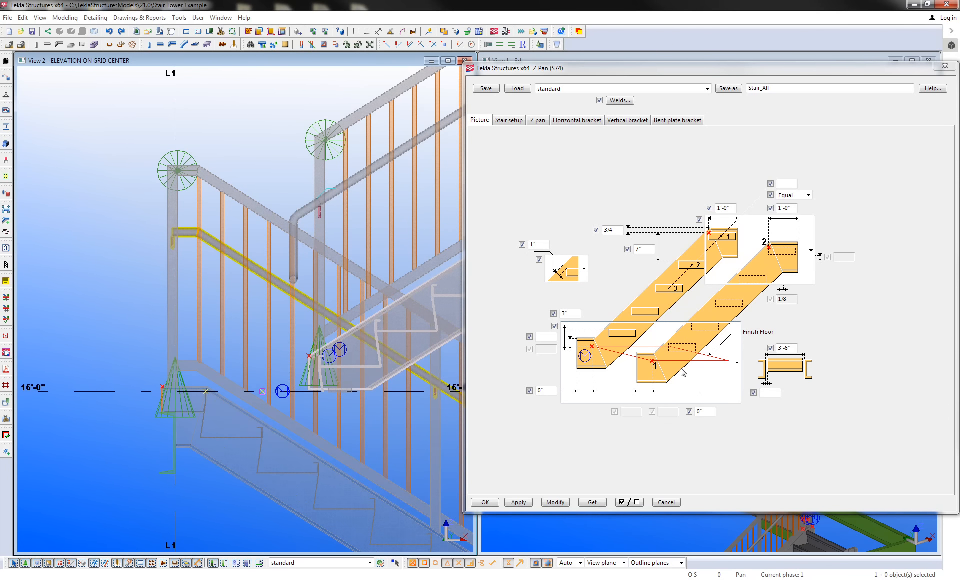
click(683, 371)
scroll(696, 446, down, 3)
scroll(695, 445, down, 4)
click(667, 438)
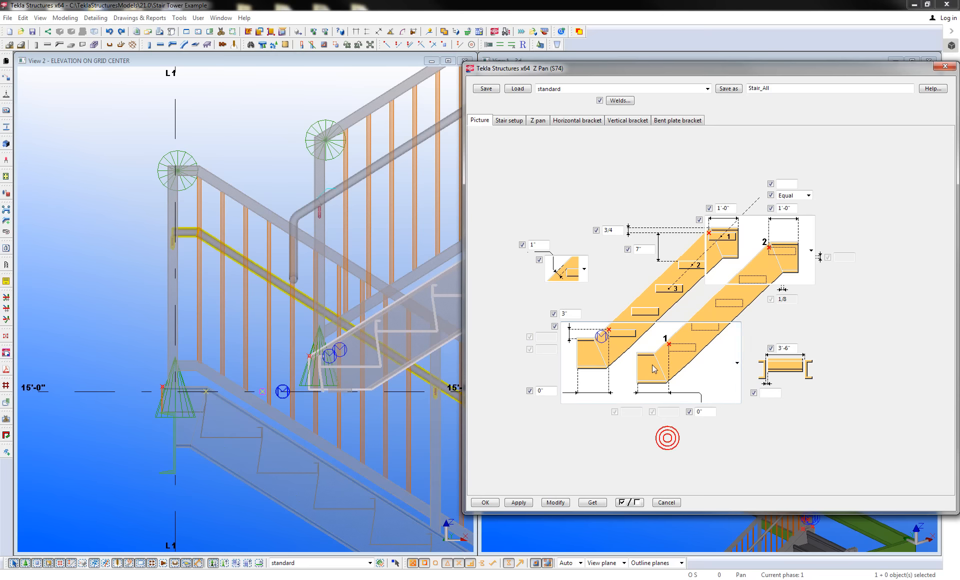
double_click(548, 390)
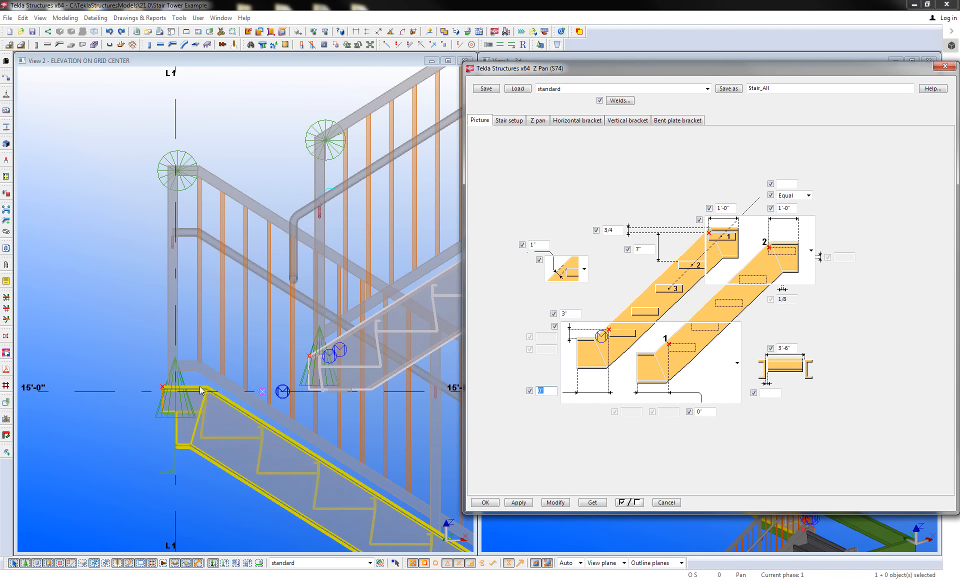
text(8)
double_click(703, 412)
text(8)
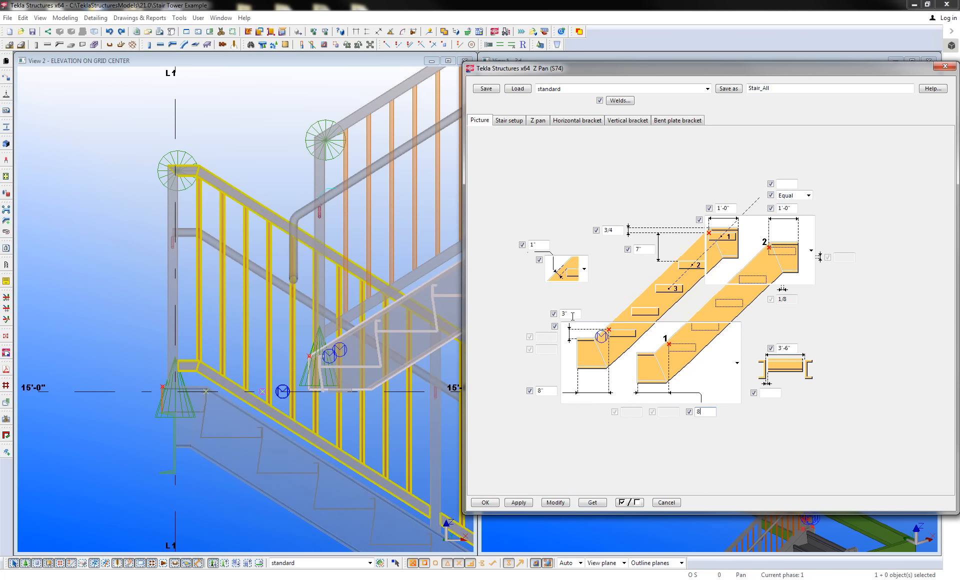
- Set the vertical offset at the flight's bottom end to -1" and apply the Z Pan settings
scroll(244, 353, up, 10)
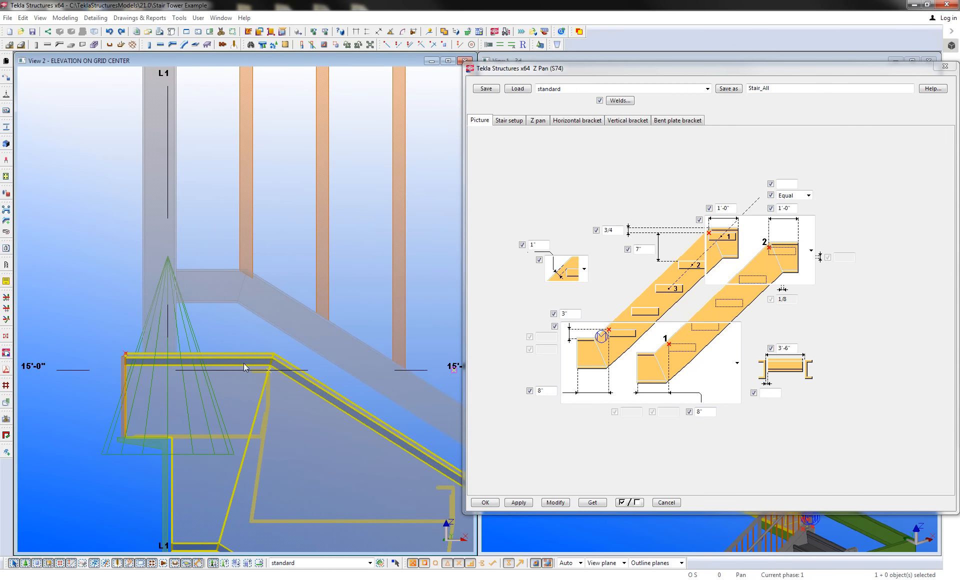
click(521, 324)
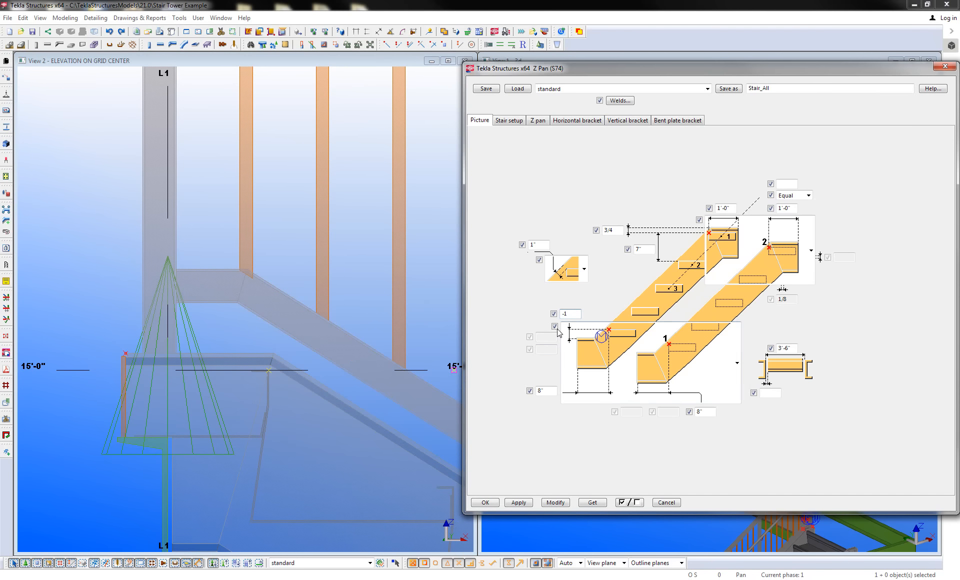
scroll(322, 365, down, 8)
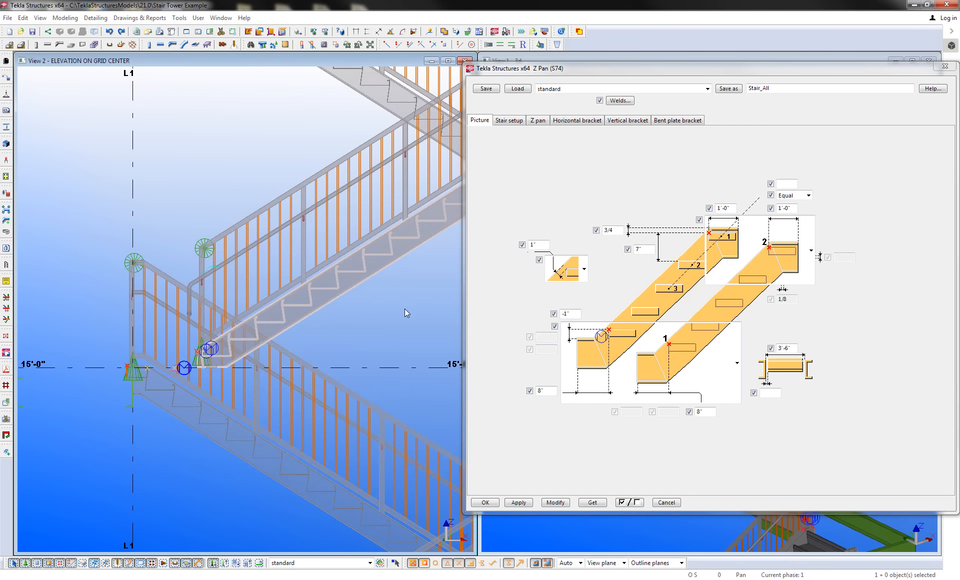
click(519, 503)
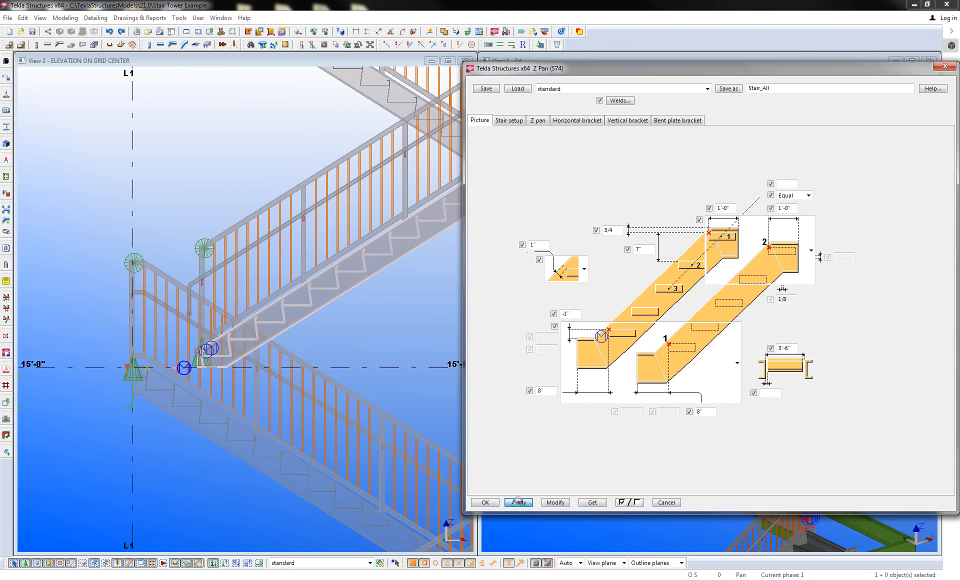
click(485, 503)
- Delete the copied stair flight rising from the 15'-0" level
middle_drag(429, 326, 415, 352)
scroll(380, 340, down, 2)
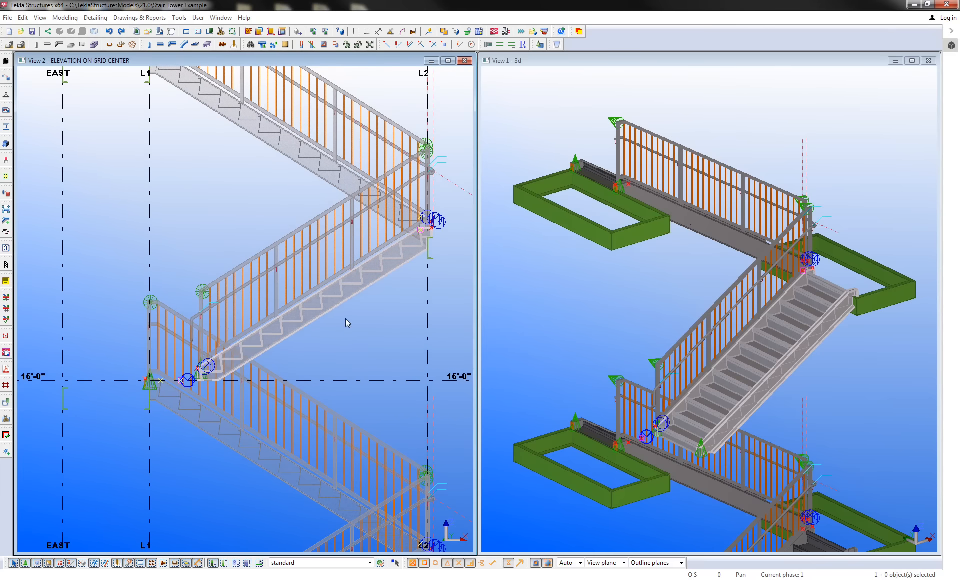
click(344, 303)
key(Delete)
middle_drag(343, 302, 344, 333)
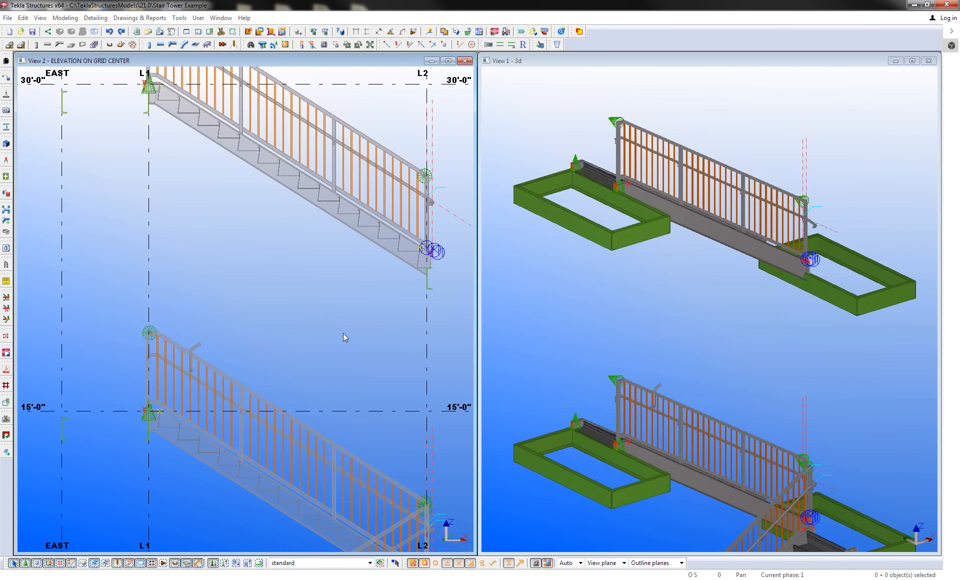
- Delete the leftover handrail end piece near the top of the lower flight's railing at the 15'-0" level
scroll(343, 333, down, 2)
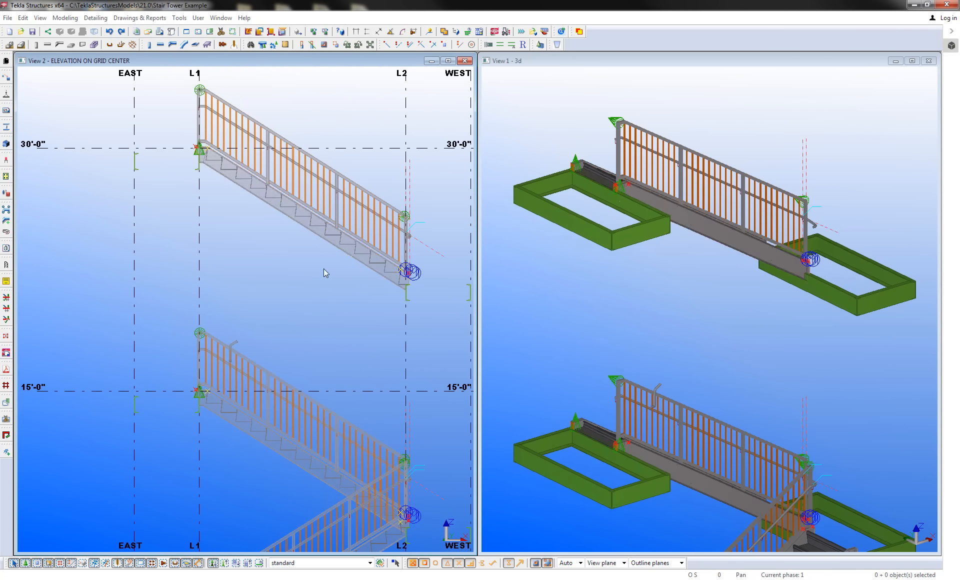
scroll(295, 271, up, 2)
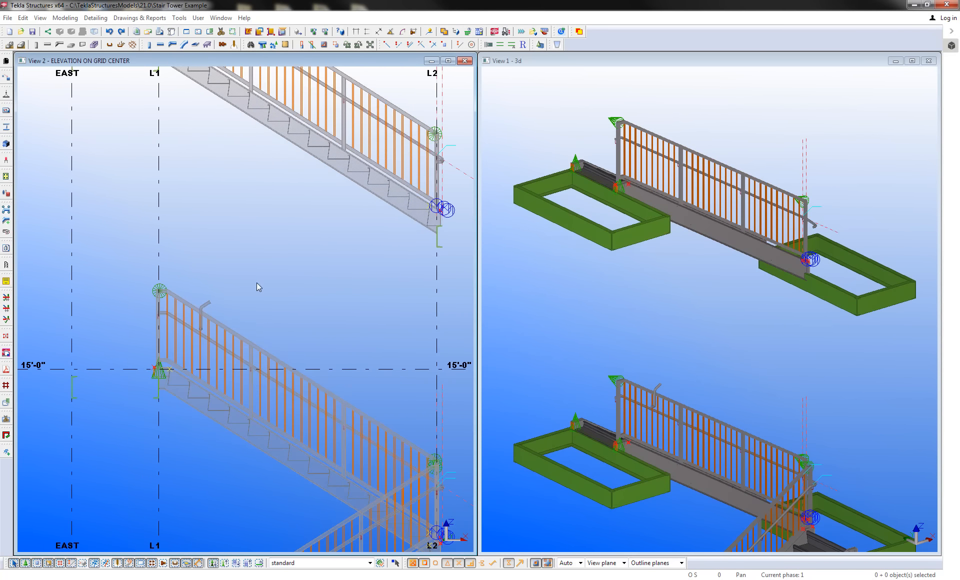
click(204, 309)
scroll(235, 338, up, 1)
key(Delete)
scroll(270, 293, up, 1)
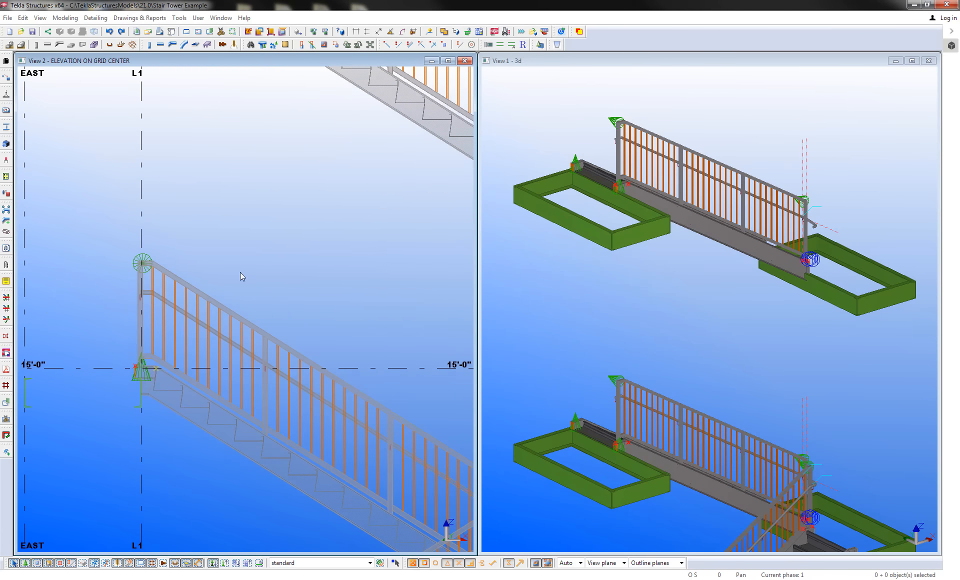
- Create a Z pan (S74) stair flight from the tread nosing at 15'-0" by L1 to the point above the L2 landing channel
click(253, 46)
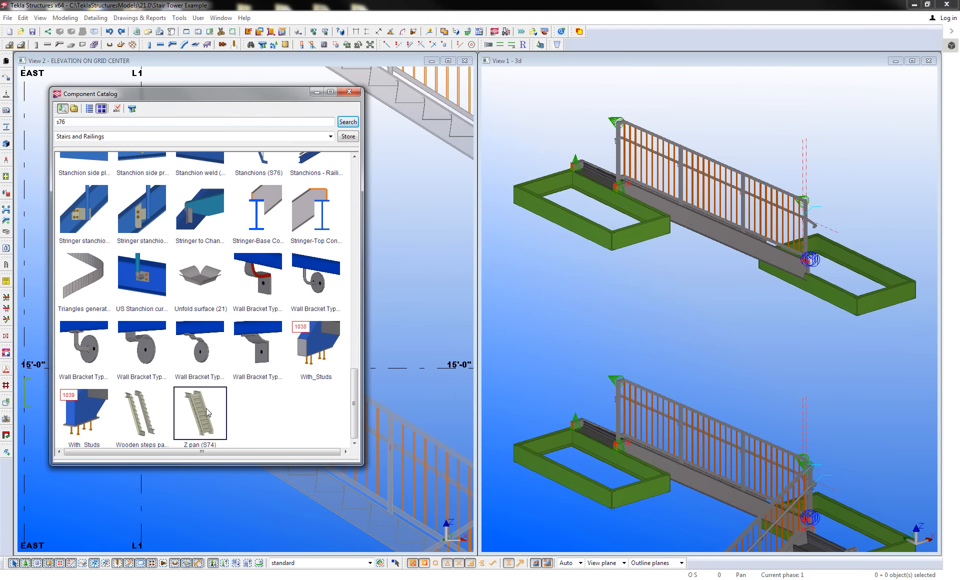
click(317, 92)
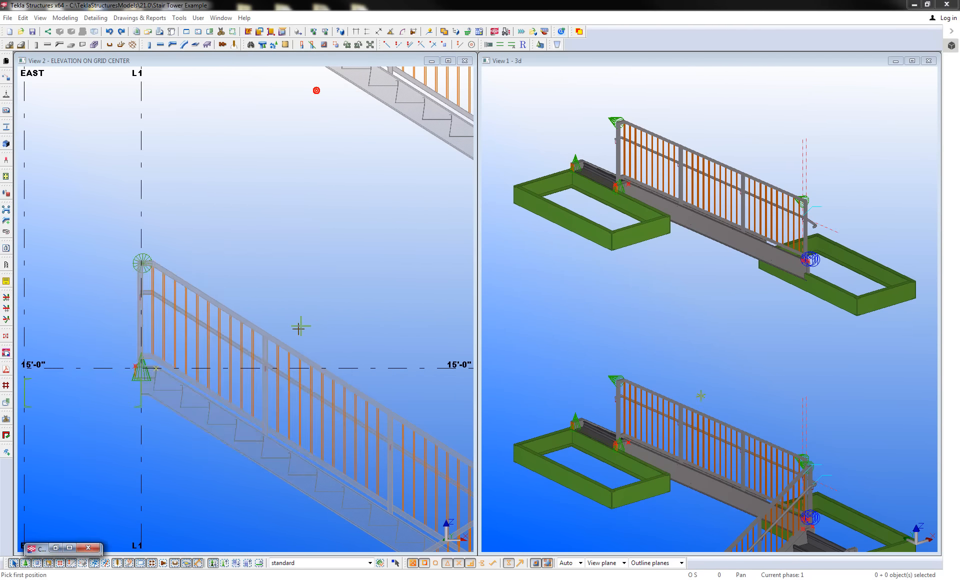
middle_drag(251, 353, 313, 326)
scroll(263, 351, up, 7)
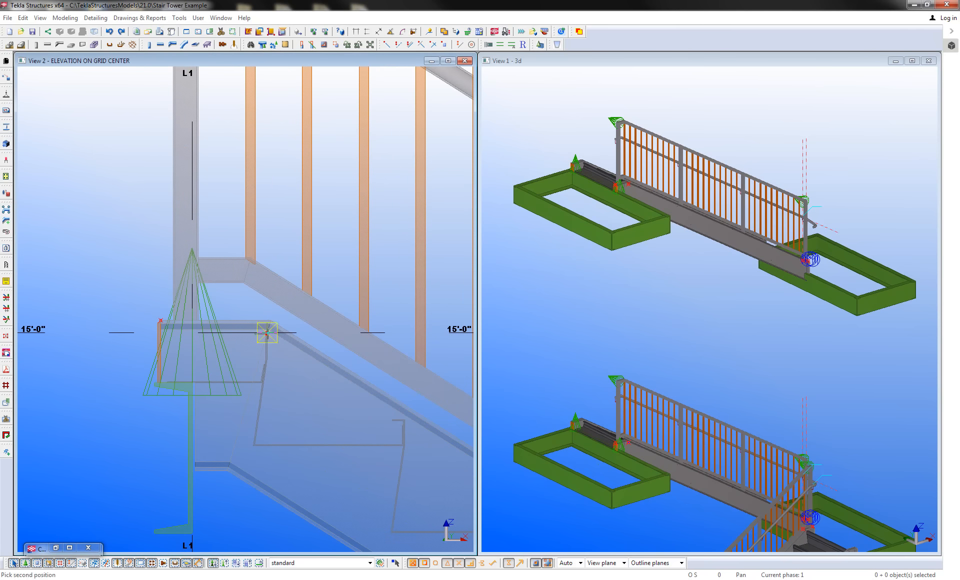
scroll(320, 290, down, 5)
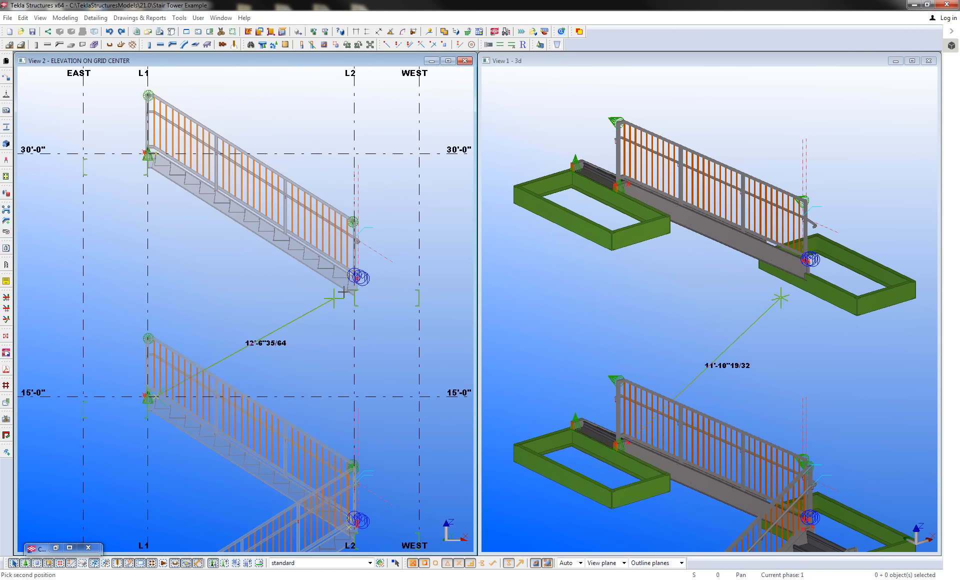
scroll(344, 291, up, 6)
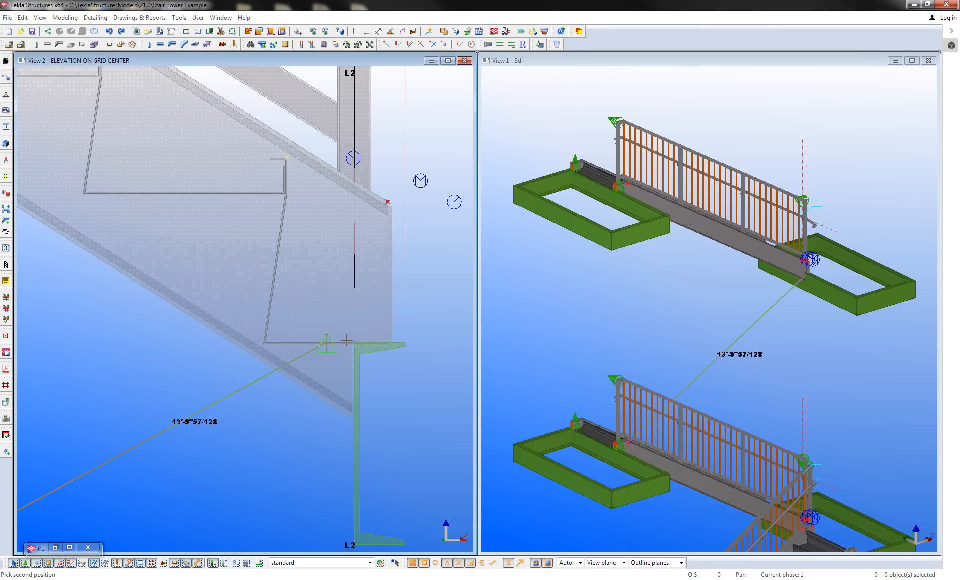
scroll(347, 341, up, 1)
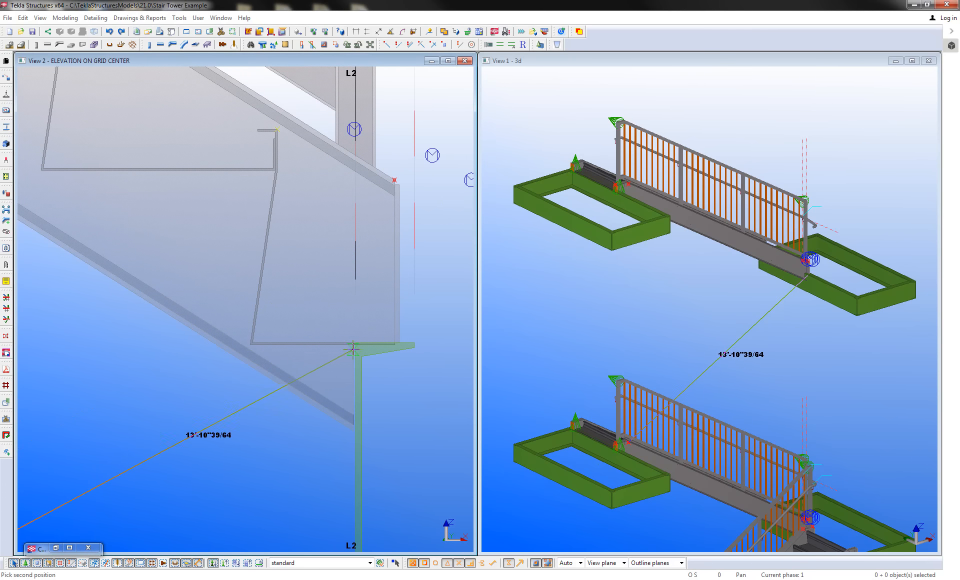
click(355, 344)
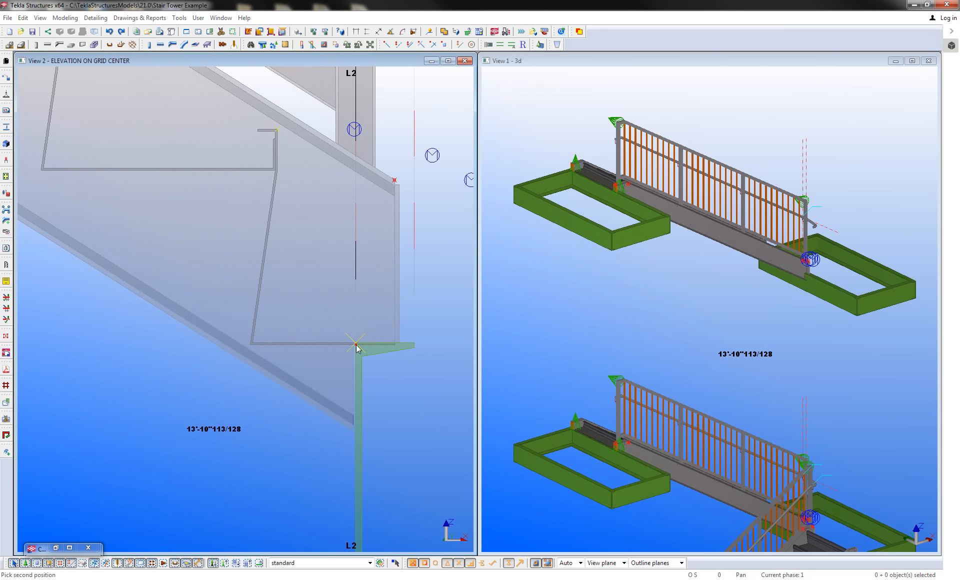
click(356, 261)
scroll(311, 285, down, 5)
middle_click(214, 327)
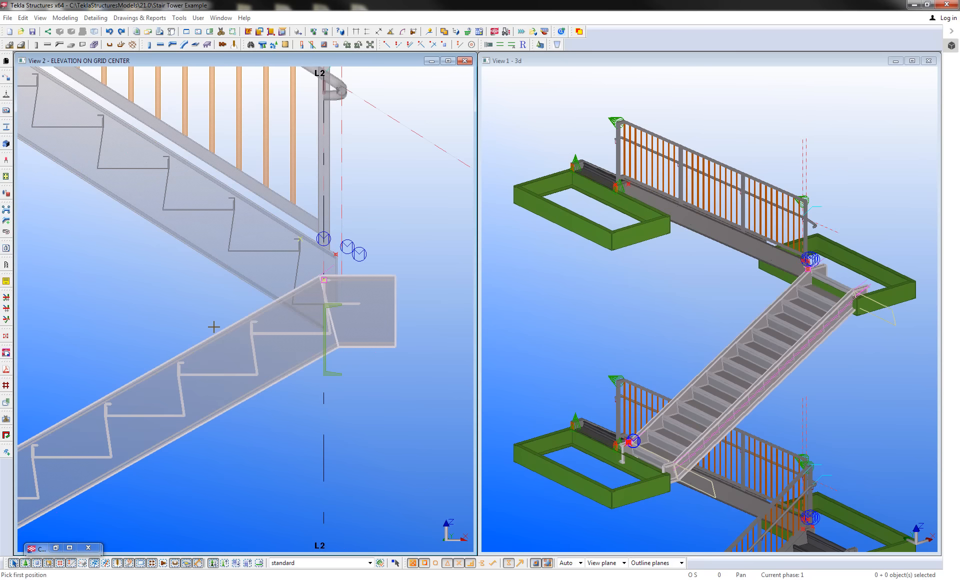
right_click(196, 317)
click(208, 319)
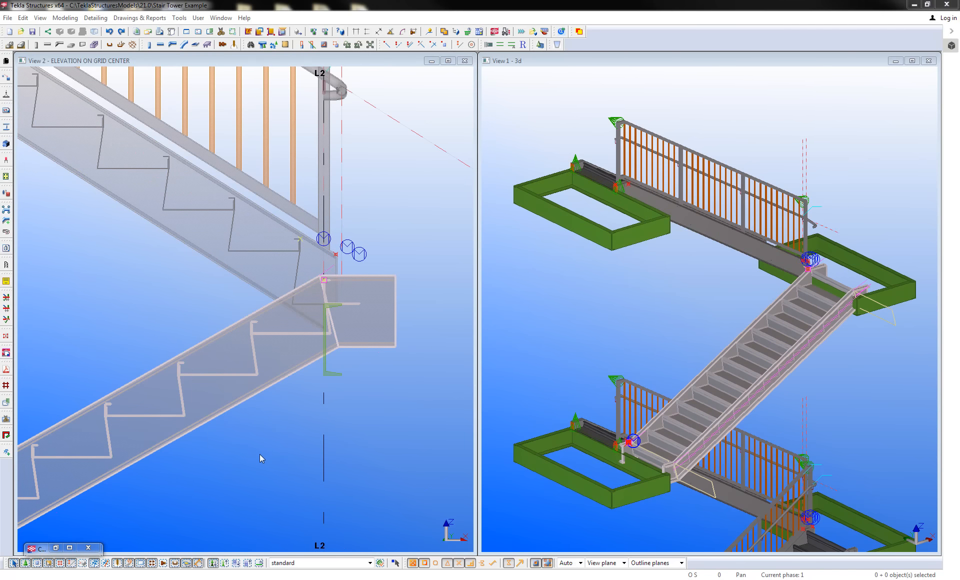
- Measure the distance between two adjacent tread nosings on the new flight
scroll(317, 408, down, 5)
middle_drag(265, 451, 398, 340)
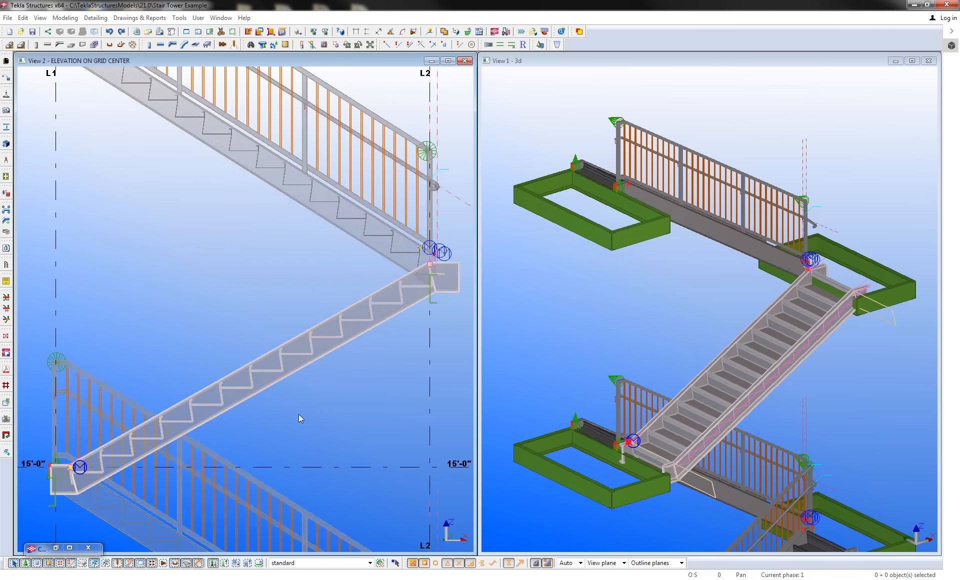
middle_drag(299, 414, 422, 342)
scroll(181, 400, up, 2)
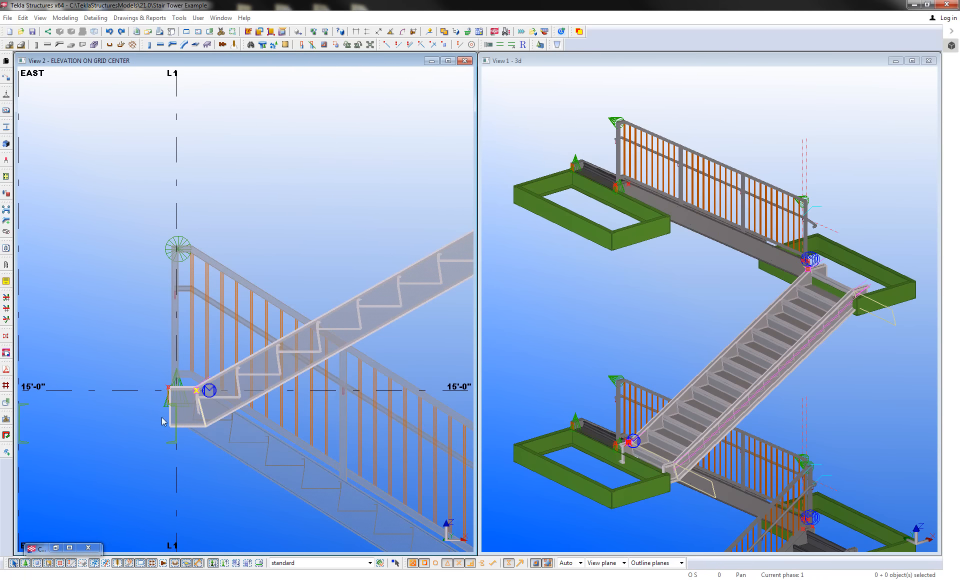
scroll(283, 332, up, 4)
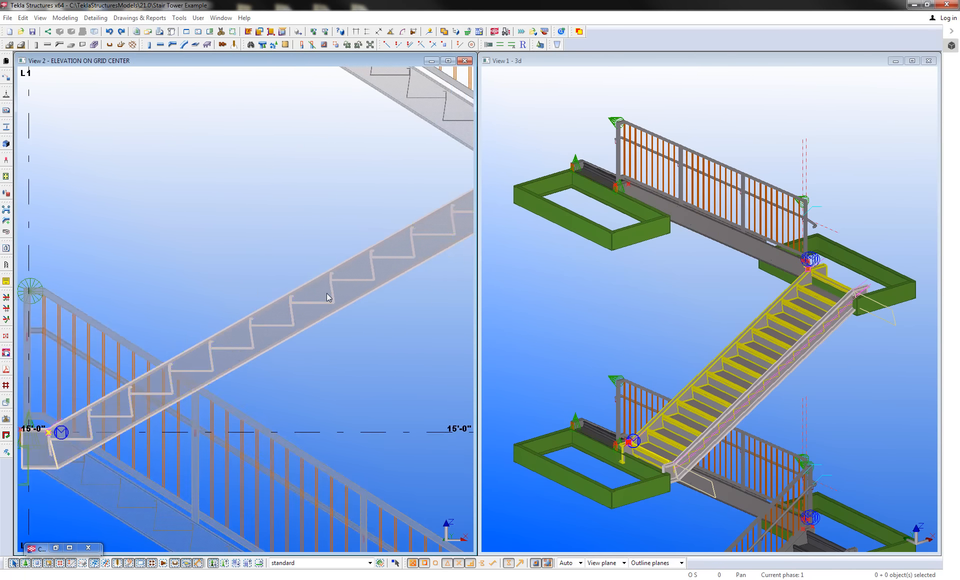
middle_drag(365, 216, 200, 278)
click(356, 33)
scroll(235, 299, up, 3)
click(377, 33)
scroll(235, 305, up, 1)
click(230, 301)
scroll(229, 302, down, 2)
scroll(347, 227, up, 3)
scroll(364, 235, down, 3)
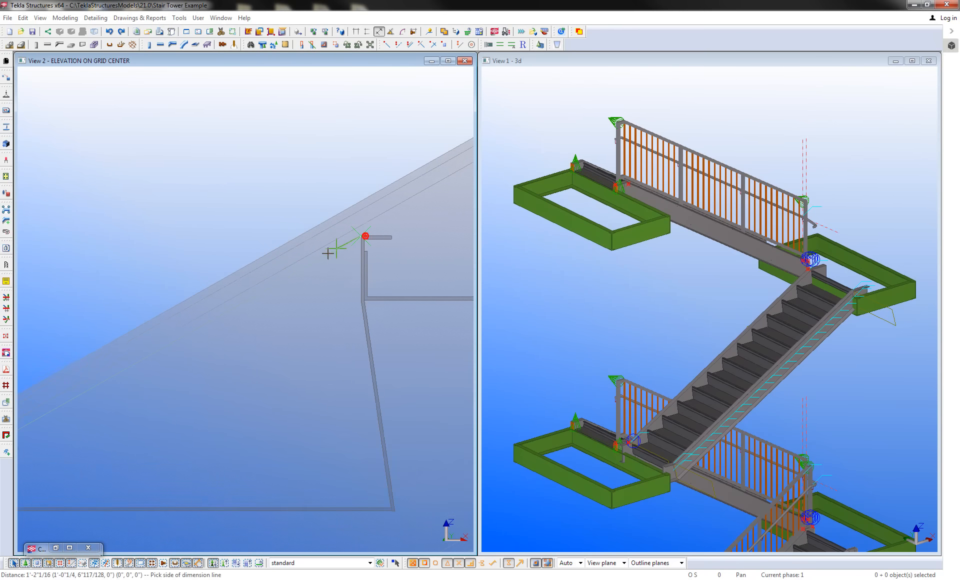
click(295, 188)
right_click(350, 165)
click(376, 173)
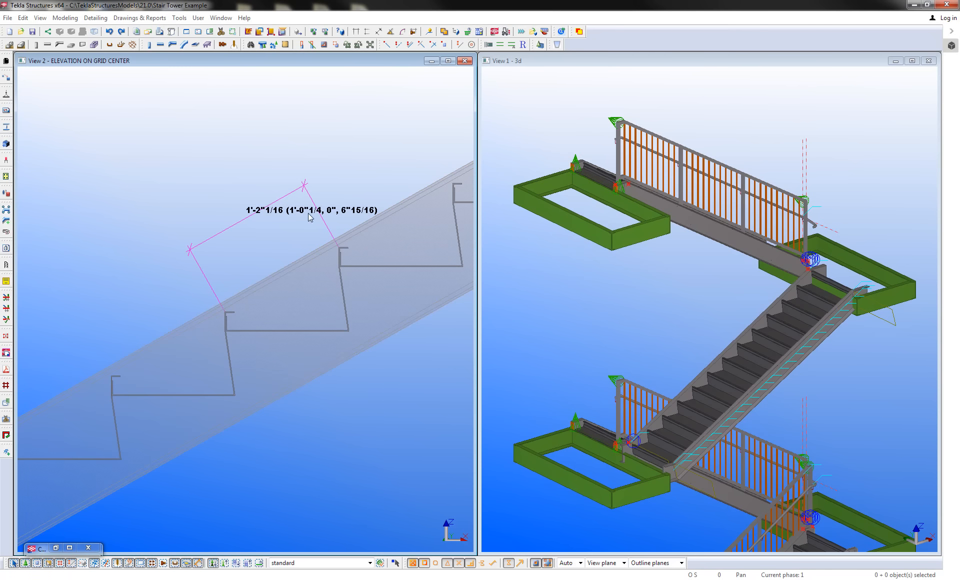
- Examine how the new flight's bottom end meets the 15'-0" landing and how its top end reaches the upper landing
scroll(293, 324, down, 4)
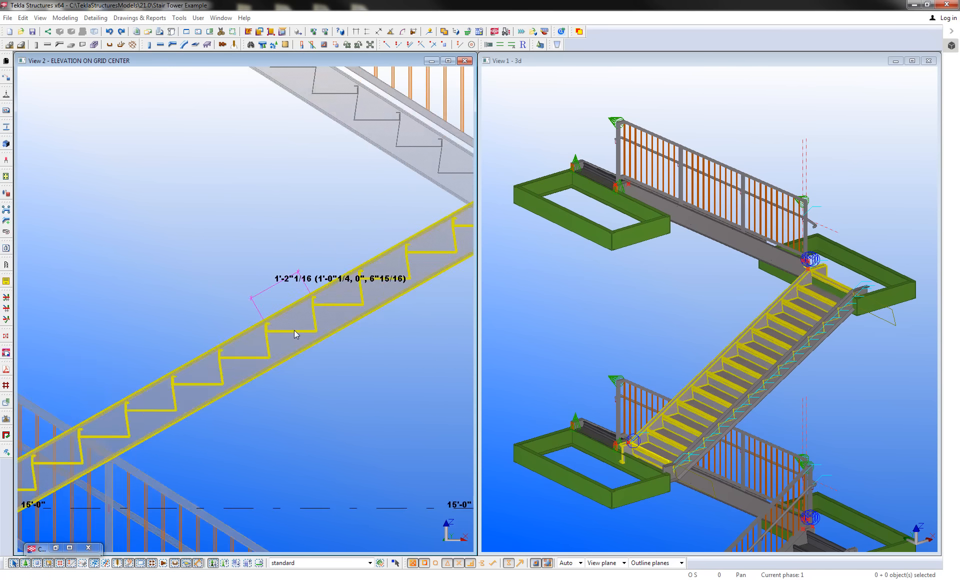
middle_drag(171, 424, 240, 393)
middle_drag(316, 320, 192, 363)
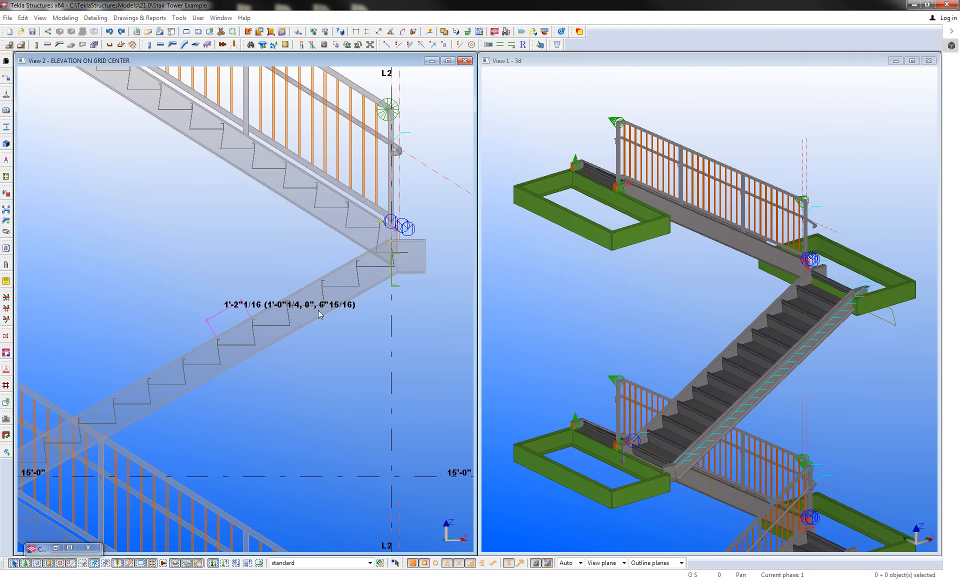
middle_drag(225, 408, 343, 341)
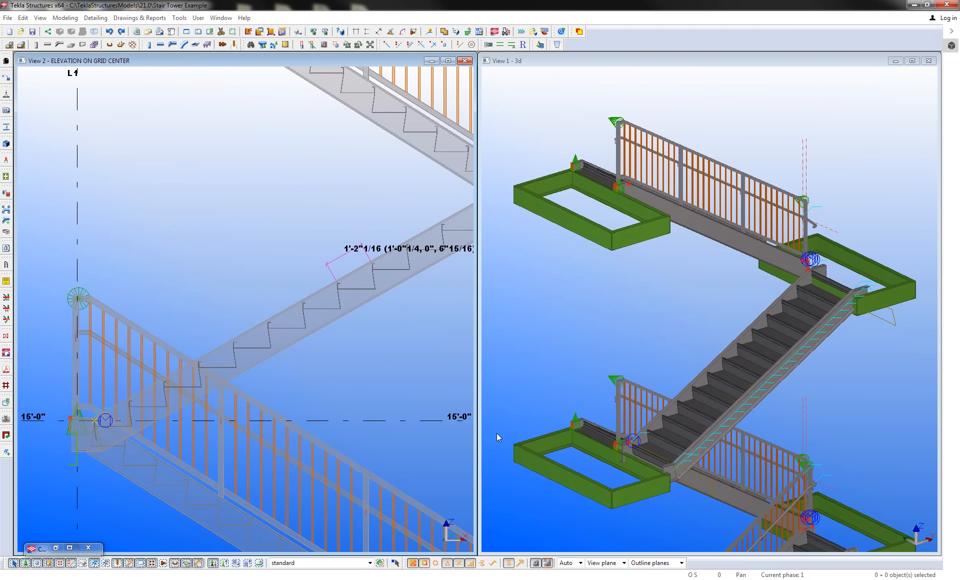
scroll(625, 435, up, 5)
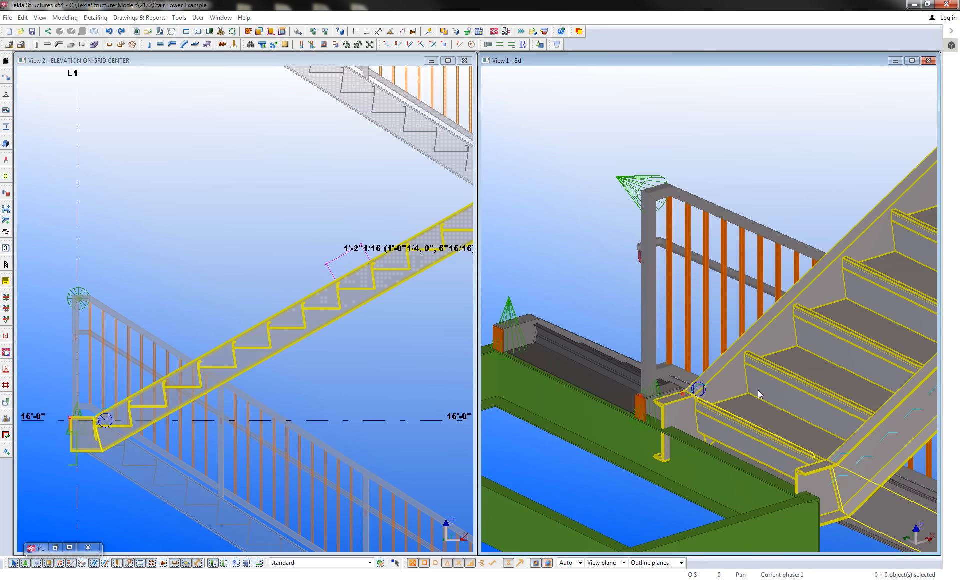
scroll(754, 392, down, 5)
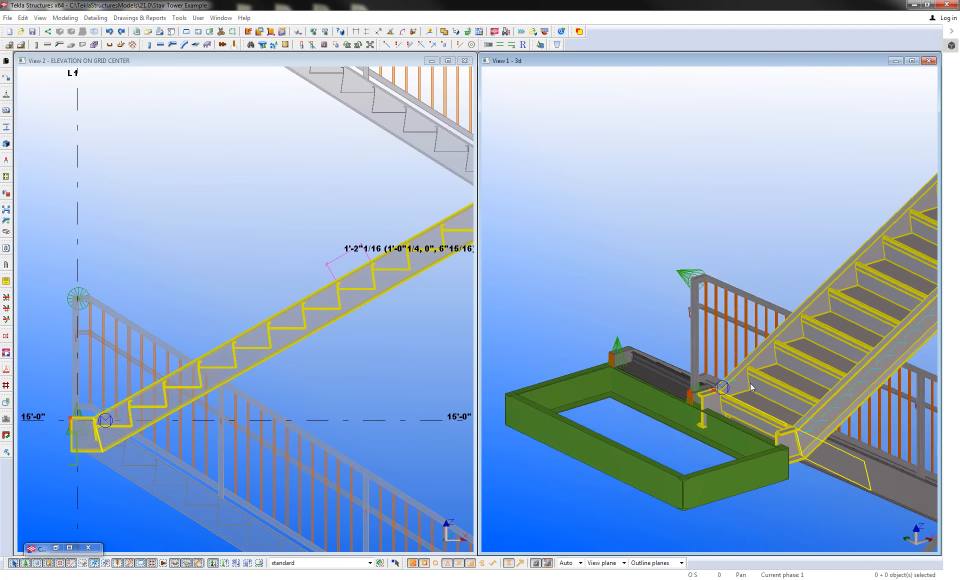
middle_drag(922, 190, 832, 270)
scroll(813, 222, up, 5)
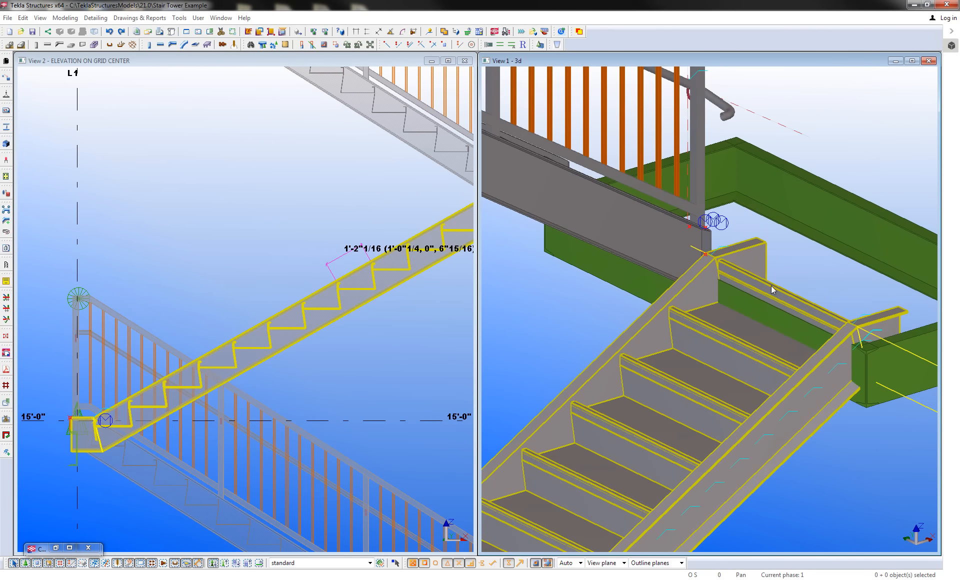
- Compare the new flight's top tread at grid L2 with the bottom tread of the flight above it
middle_drag(433, 289, 295, 349)
scroll(405, 242, up, 5)
scroll(353, 258, up, 1)
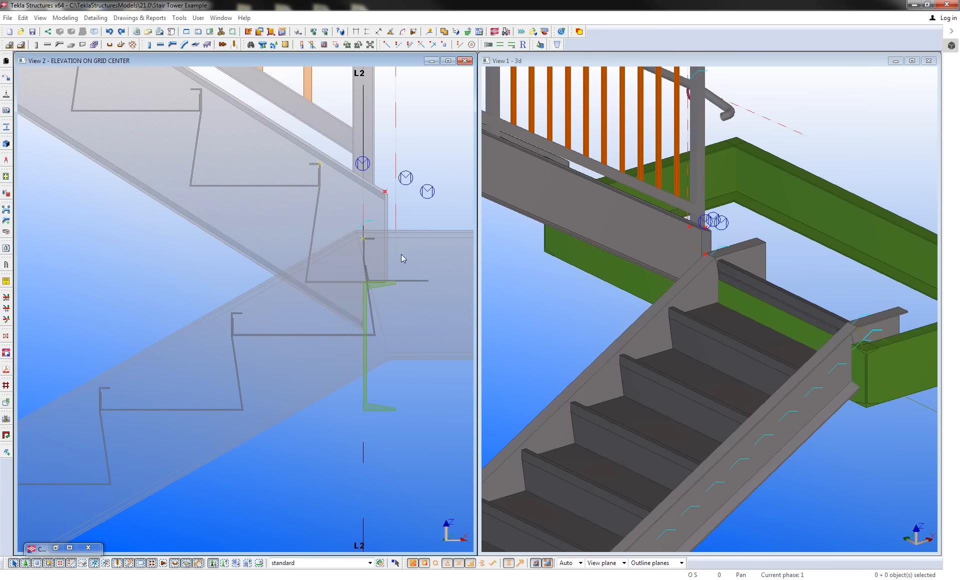
click(363, 240)
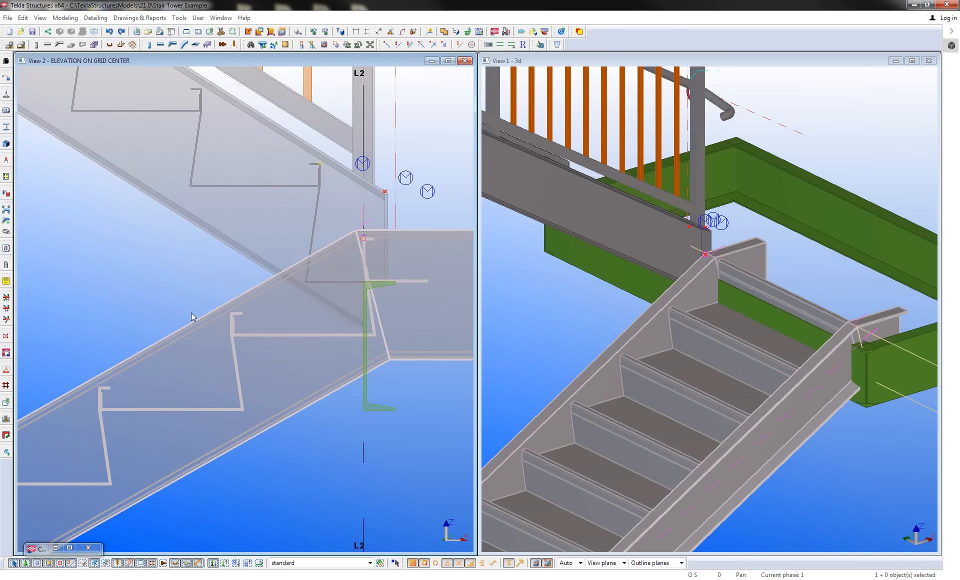
scroll(169, 326, down, 6)
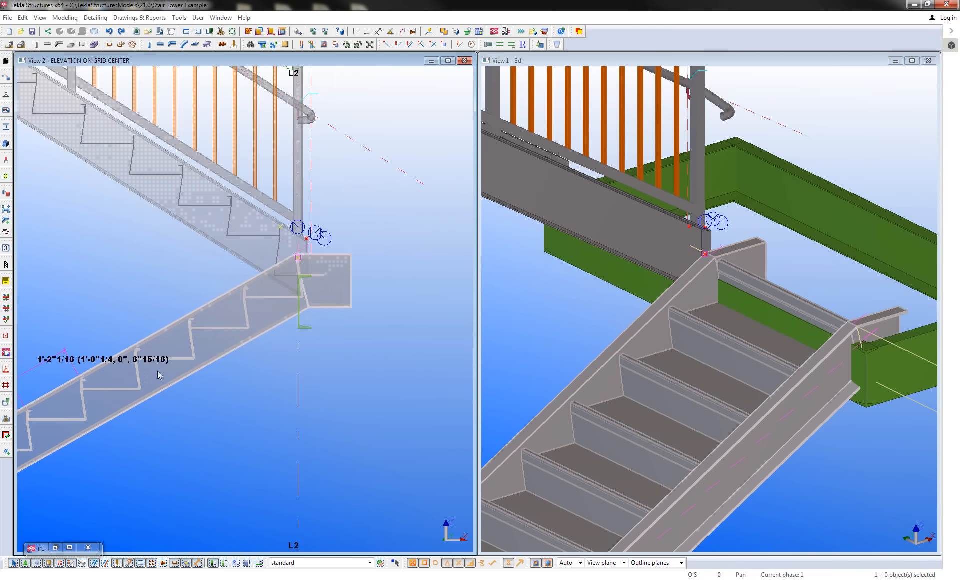
middle_drag(138, 387, 340, 289)
middle_drag(274, 353, 409, 272)
scroll(409, 271, down, 1)
middle_drag(136, 419, 172, 303)
scroll(132, 374, down, 3)
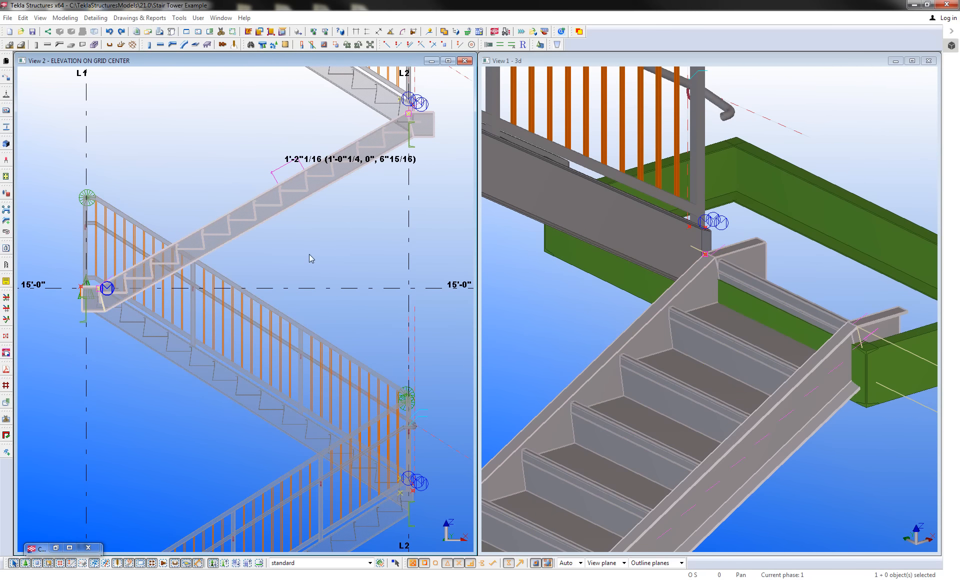
middle_drag(312, 331, 287, 478)
scroll(381, 274, up, 5)
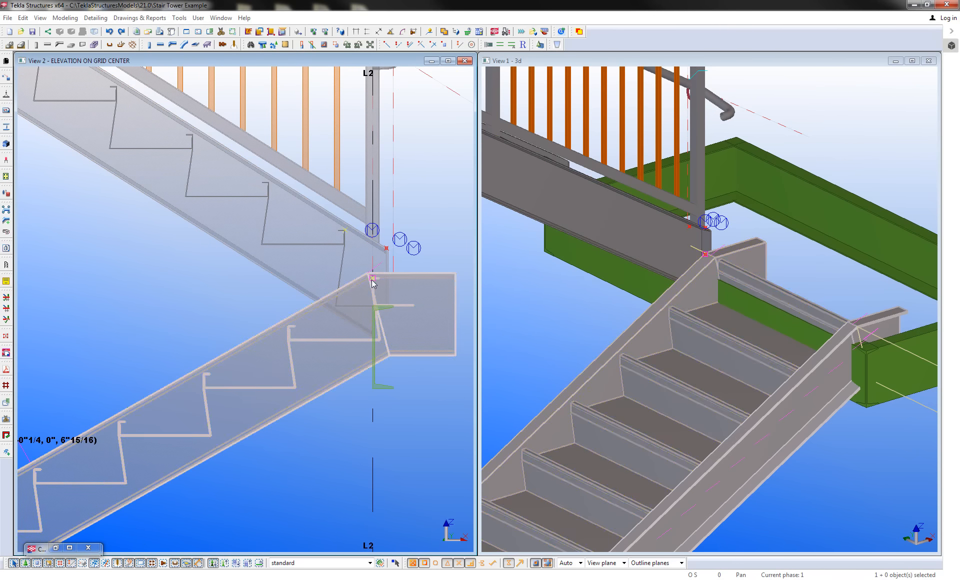
- Move the new flight's top handle linearly toward the upper flight's lowest nosing, using dX -4" and dZ 0"
click(425, 415)
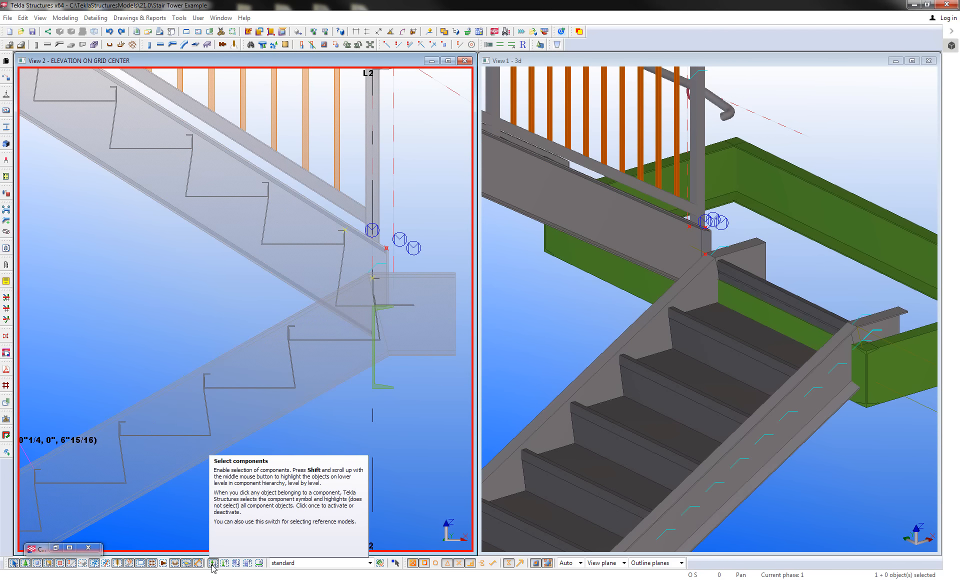
click(373, 278)
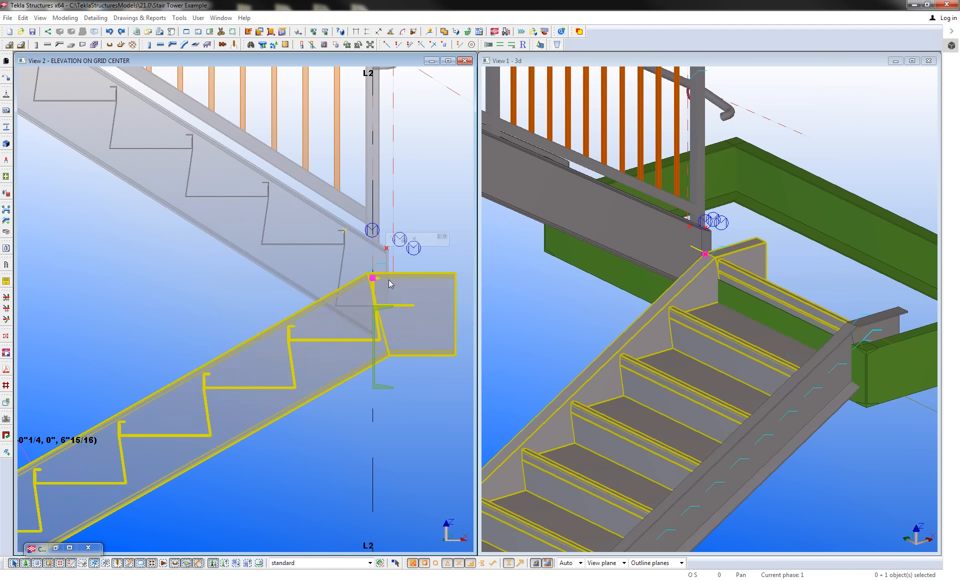
right_click(421, 188)
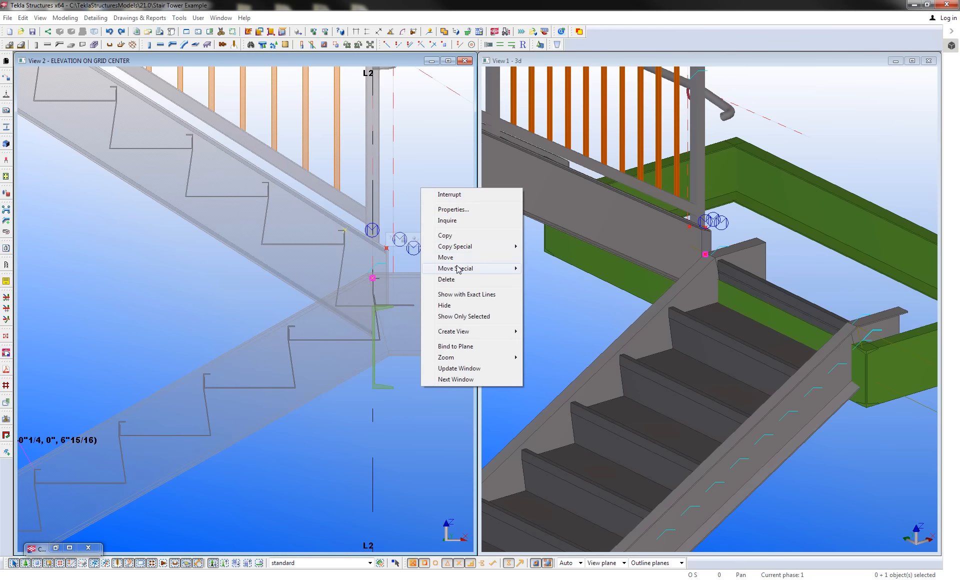
mouse_move(457, 272)
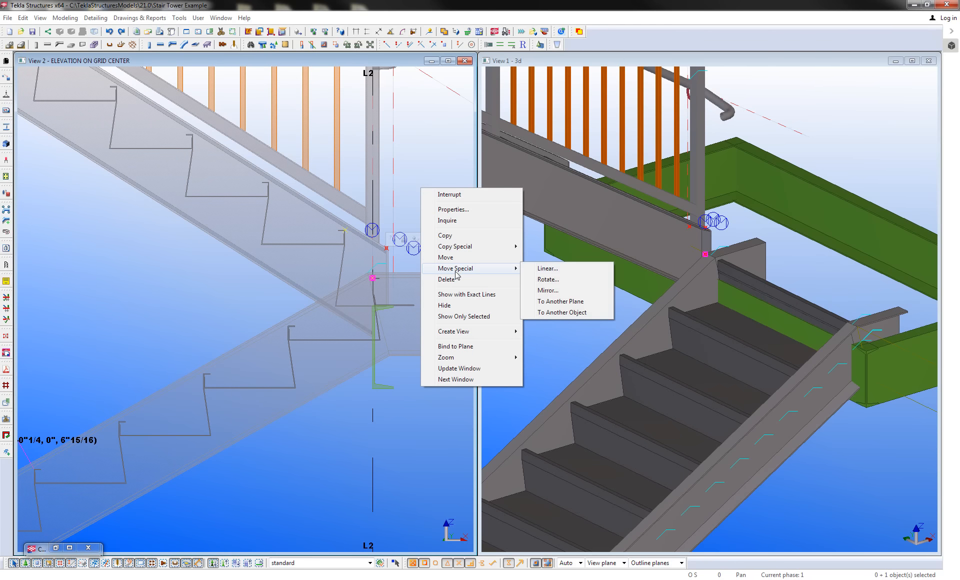
click(540, 270)
click(731, 228)
click(372, 278)
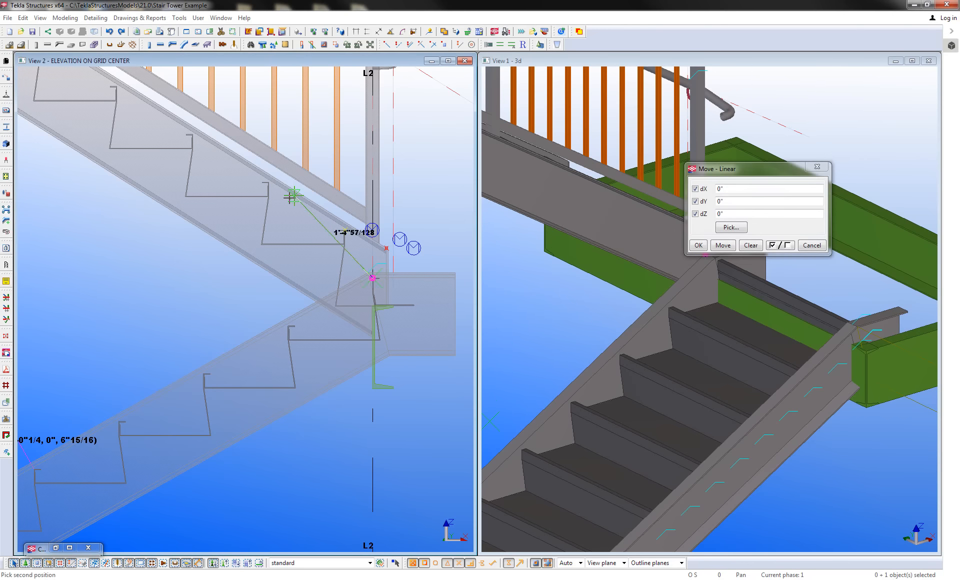
click(345, 231)
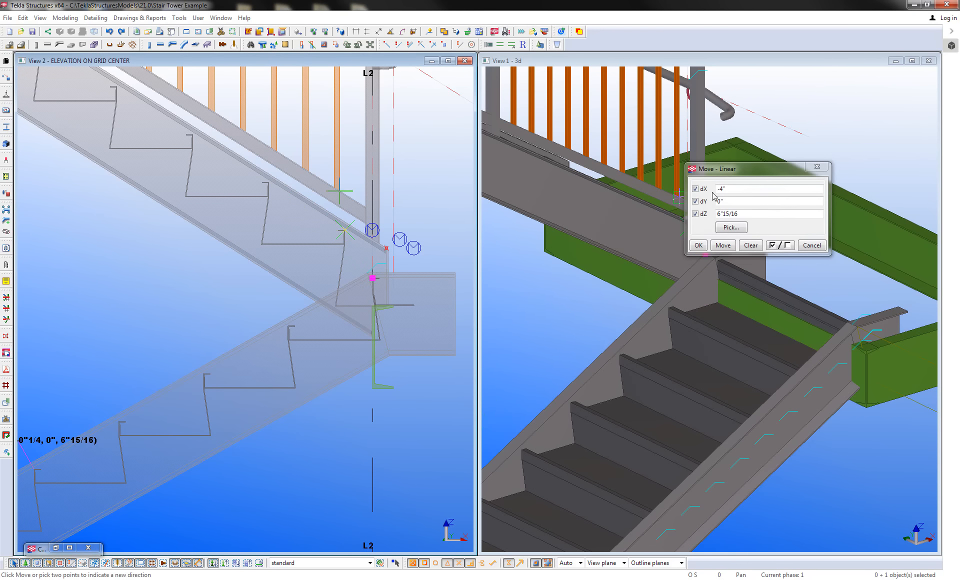
drag(737, 189, 685, 191)
drag(747, 212, 677, 210)
text(0)
click(722, 245)
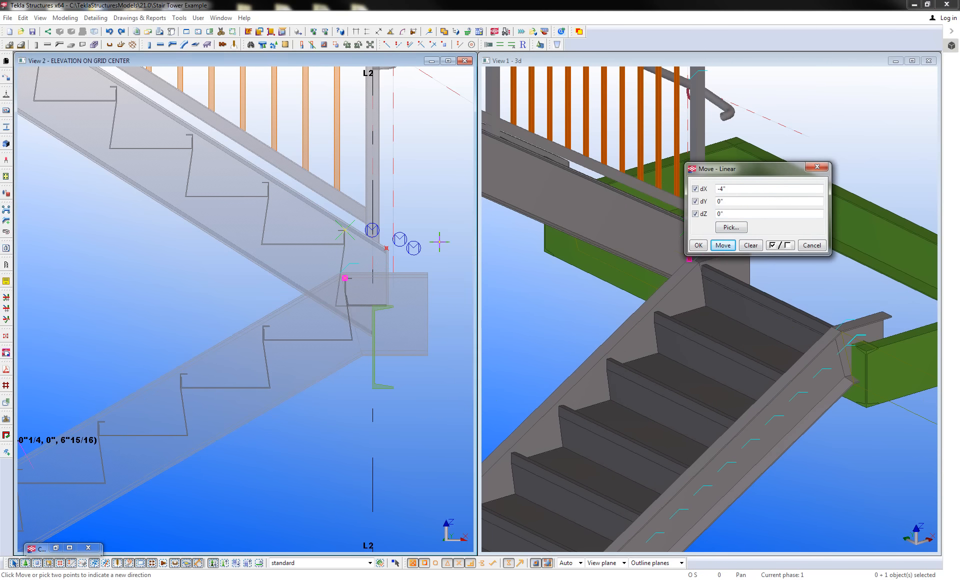
- Measure the distance between two adjacent tread nosings on the lower flight after the linear move
click(379, 31)
scroll(240, 300, up, 4)
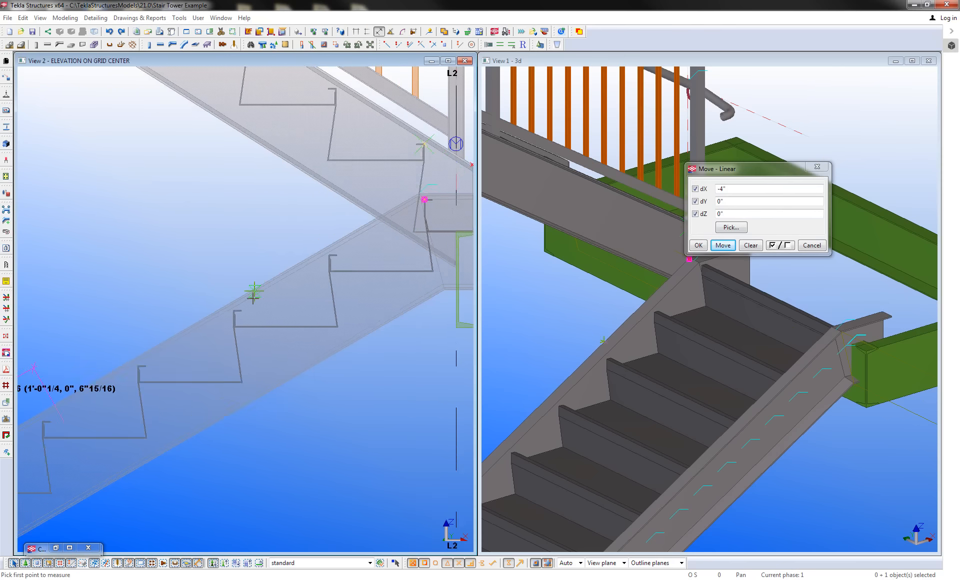
click(214, 326)
scroll(350, 265, down, 2)
scroll(410, 257, up, 2)
click(414, 210)
scroll(415, 210, down, 3)
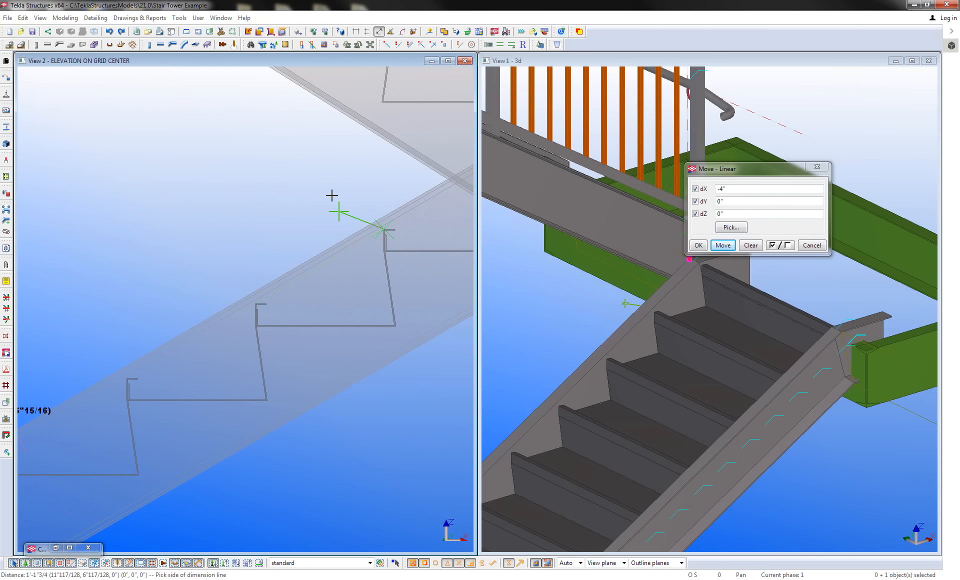
scroll(297, 401, down, 3)
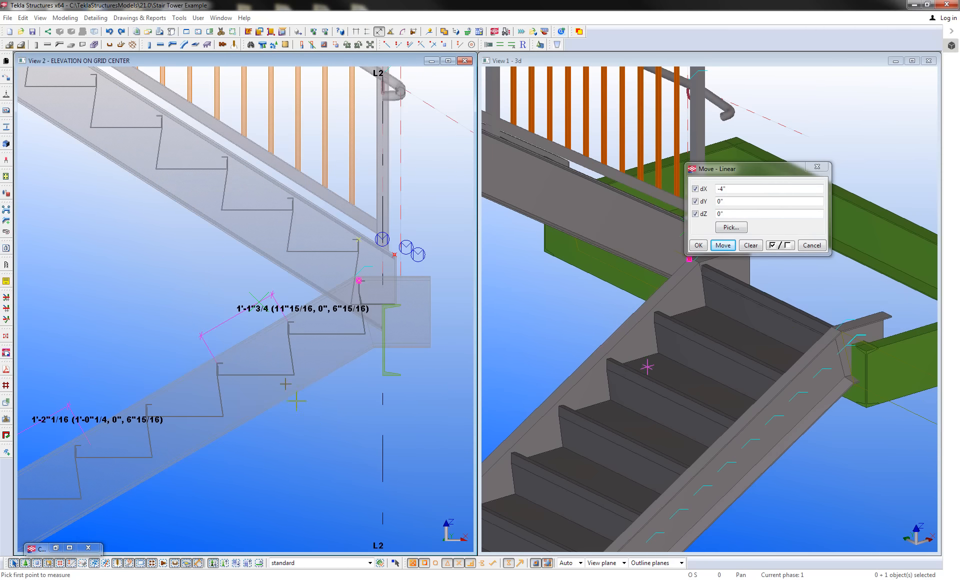
middle_drag(170, 406, 196, 383)
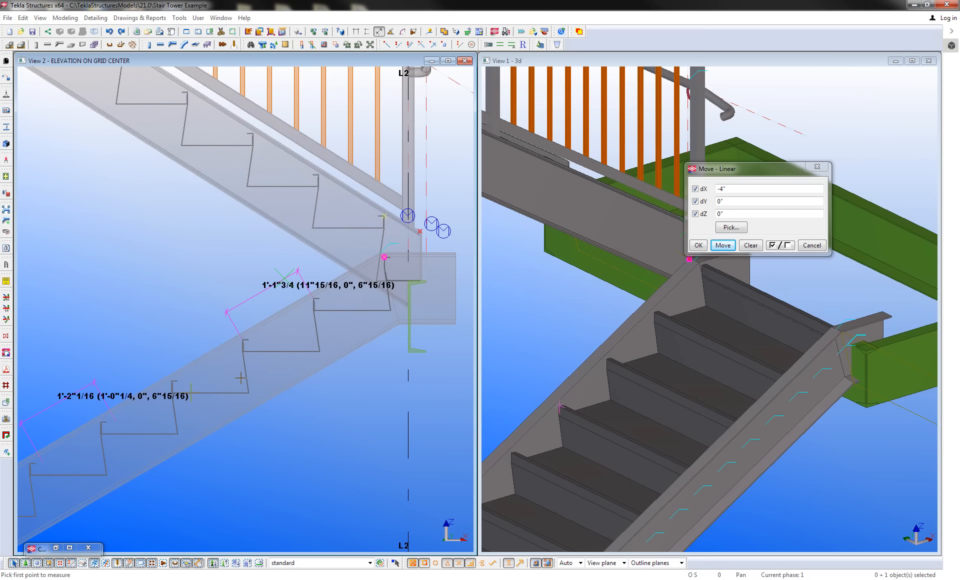
right_click(343, 387)
click(361, 394)
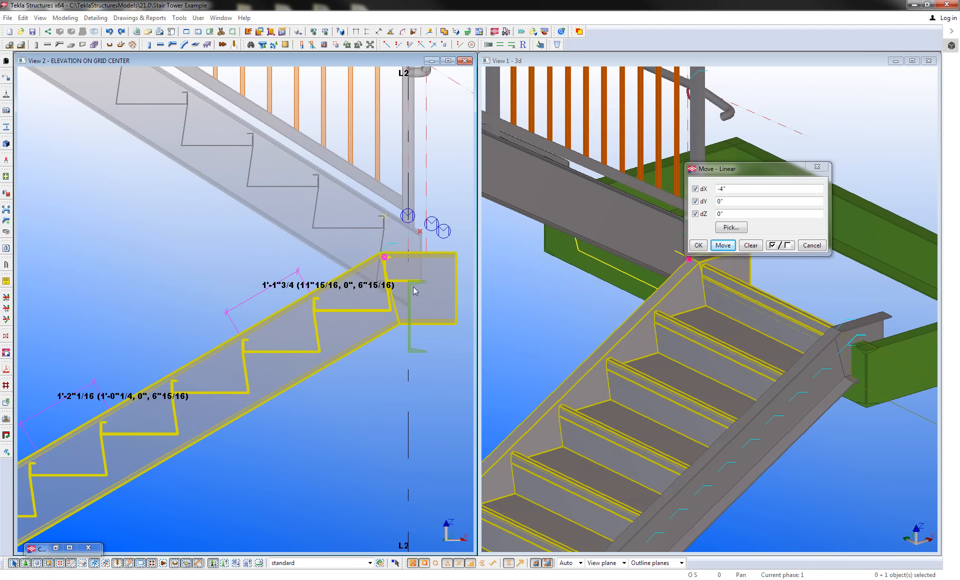
- Move the lower flight's top handle linearly by one tread along the upper flight's nosings, using dX -11" and dZ 0"
right_click(385, 258)
click(423, 339)
click(500, 340)
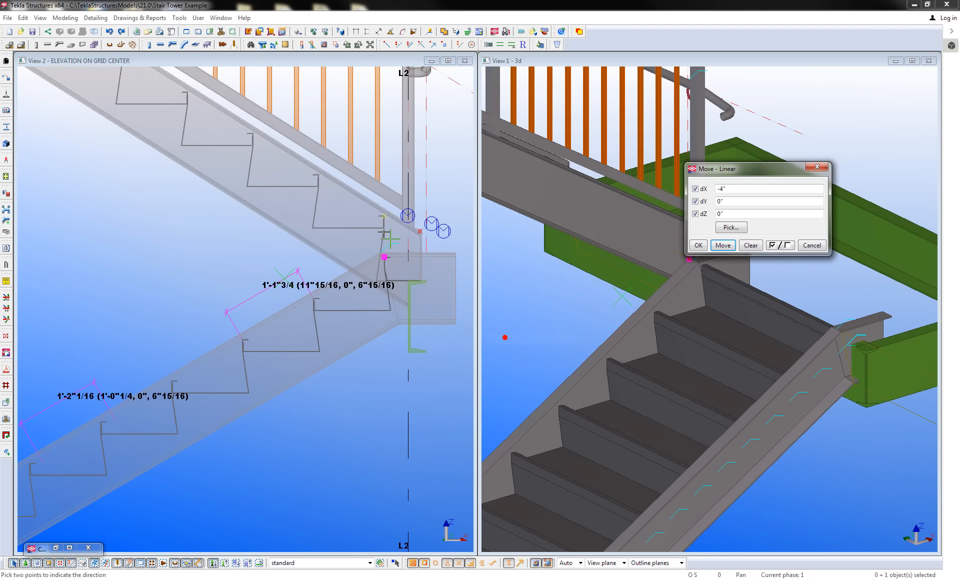
click(384, 216)
scroll(320, 175, up, 5)
click(319, 172)
scroll(310, 215, down, 5)
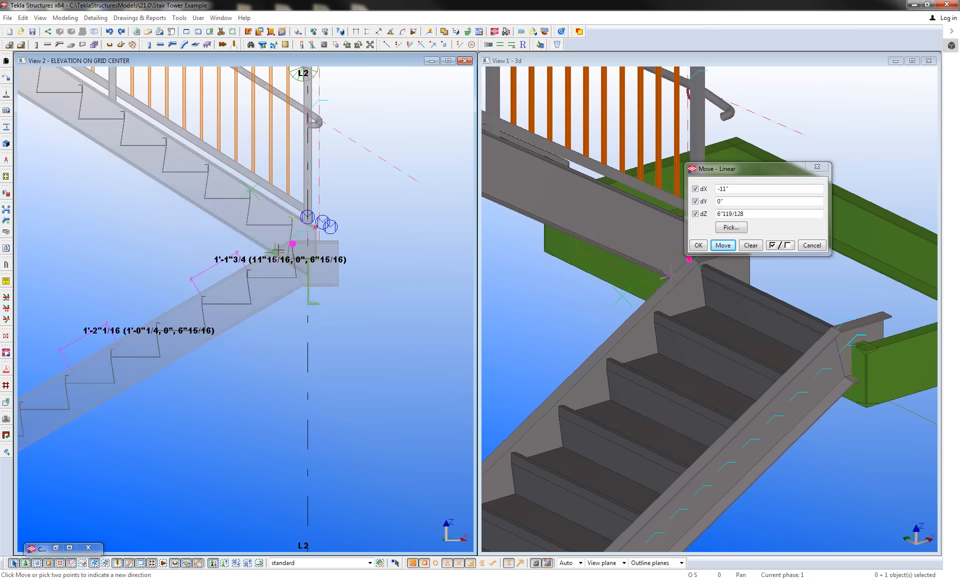
drag(739, 188, 544, 176)
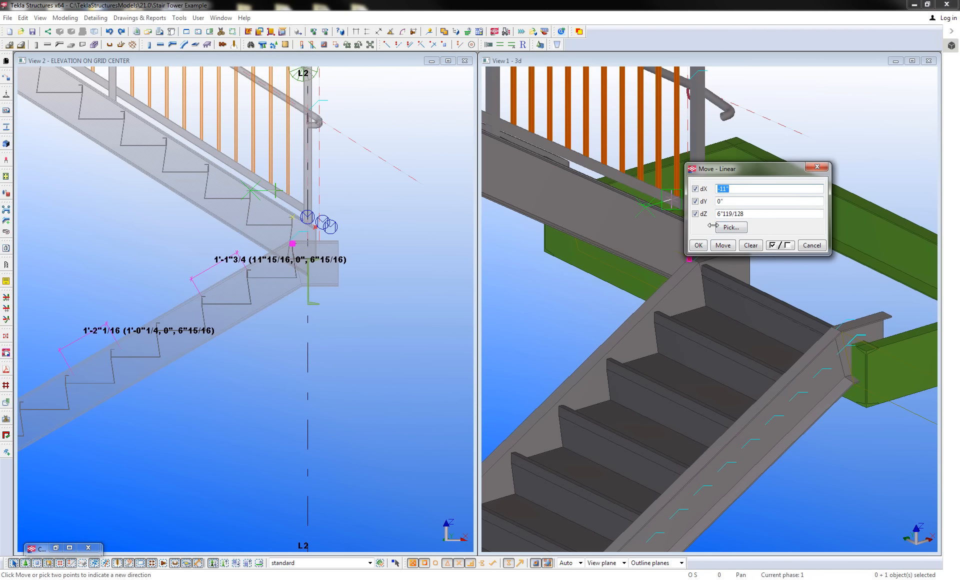
drag(763, 214, 690, 212)
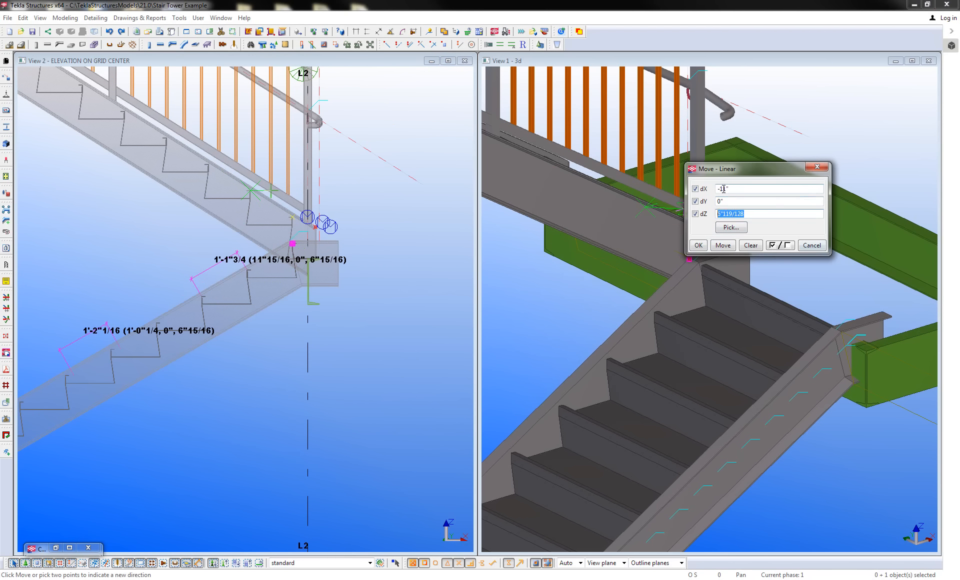
text(0)
click(723, 248)
- End the move command and redraw the elevation view to clear the temporary measurements
right_click(377, 262)
click(396, 275)
right_click(370, 262)
click(385, 270)
right_click(370, 275)
click(399, 336)
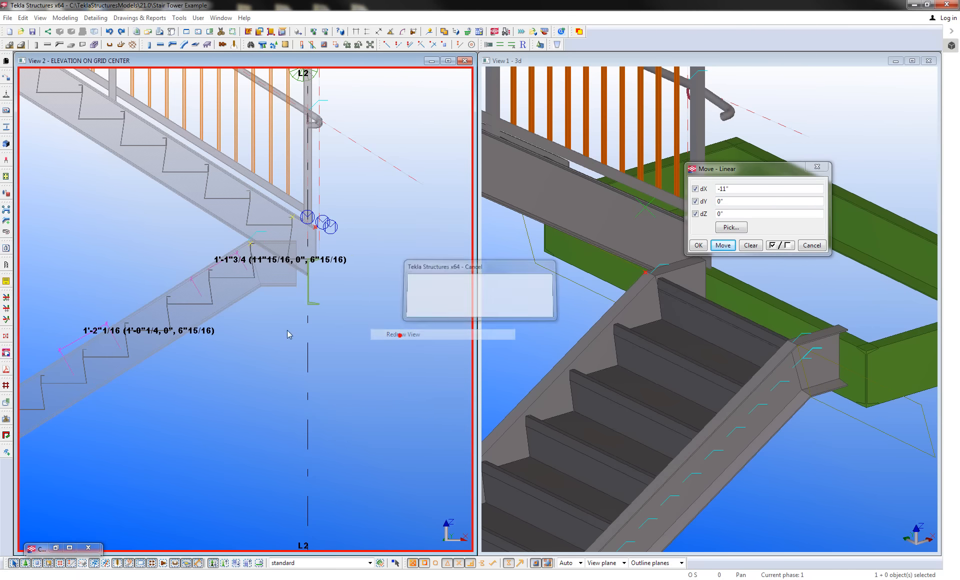
- Measure the spacing between two adjacent tread nosings on the shifted flight
scroll(188, 275, up, 5)
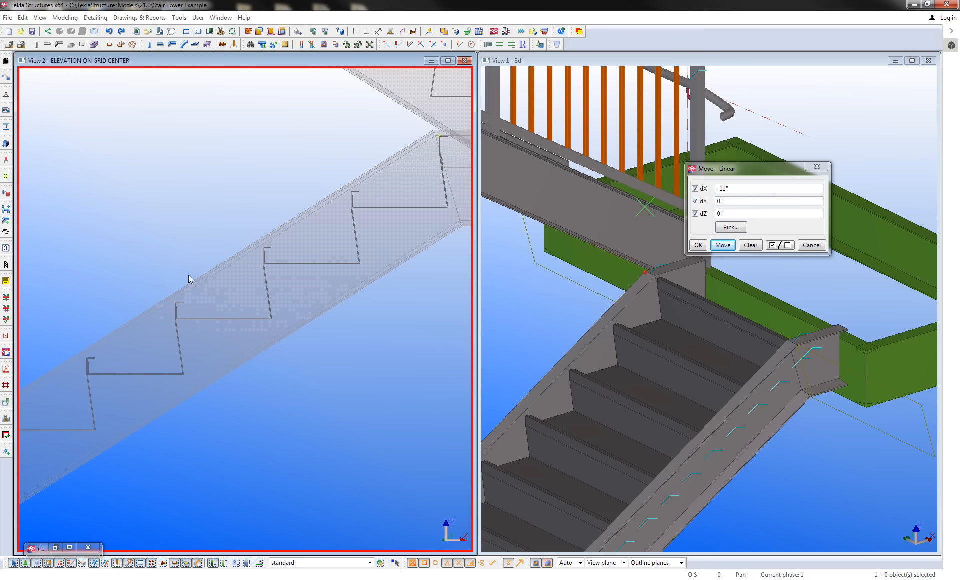
click(378, 31)
scroll(168, 312, up, 4)
click(167, 303)
scroll(289, 271, down, 3)
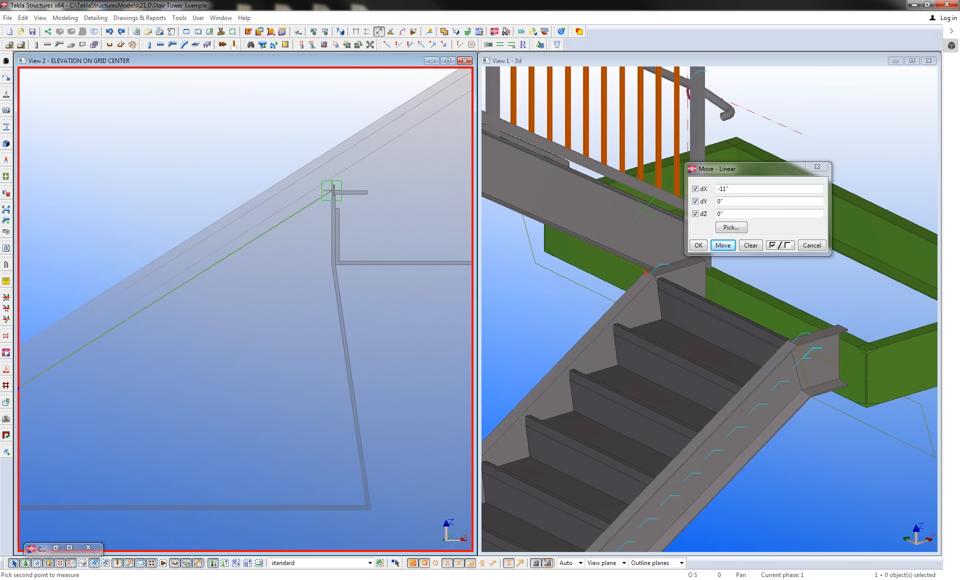
scroll(310, 220, down, 3)
scroll(310, 224, down, 3)
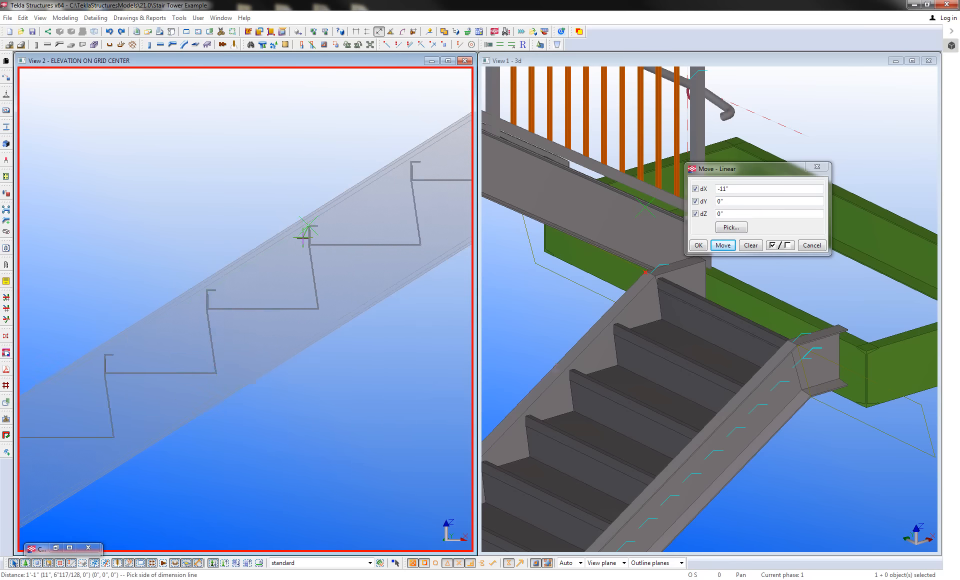
click(272, 188)
scroll(396, 345, up, 3)
scroll(379, 351, down, 3)
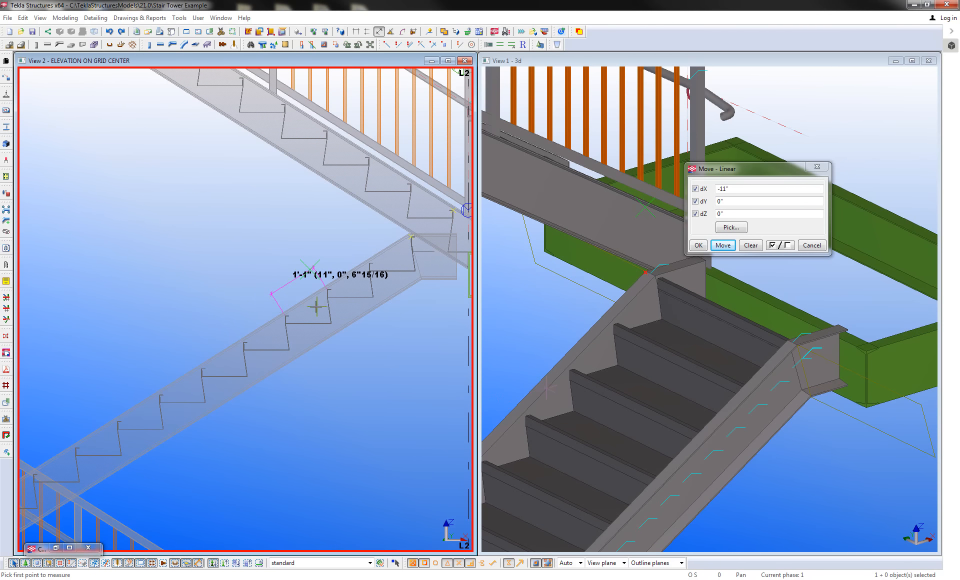
scroll(327, 297, down, 2)
scroll(350, 356, up, 2)
right_click(365, 333)
click(373, 337)
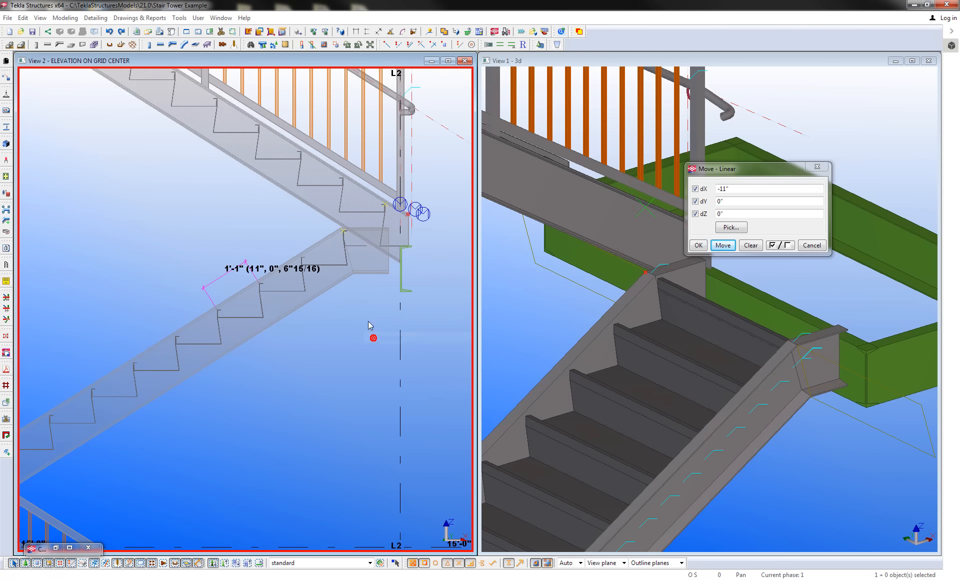
- Measure the horizontal distance from the shifted flight's top nosing to the bearing point on the landing channel at grid L2
click(363, 274)
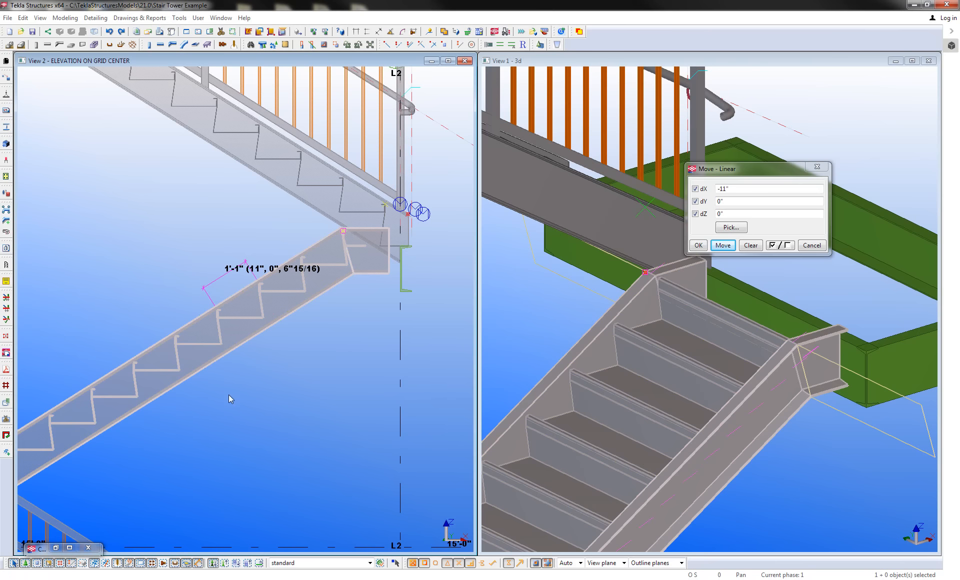
scroll(316, 337, down, 3)
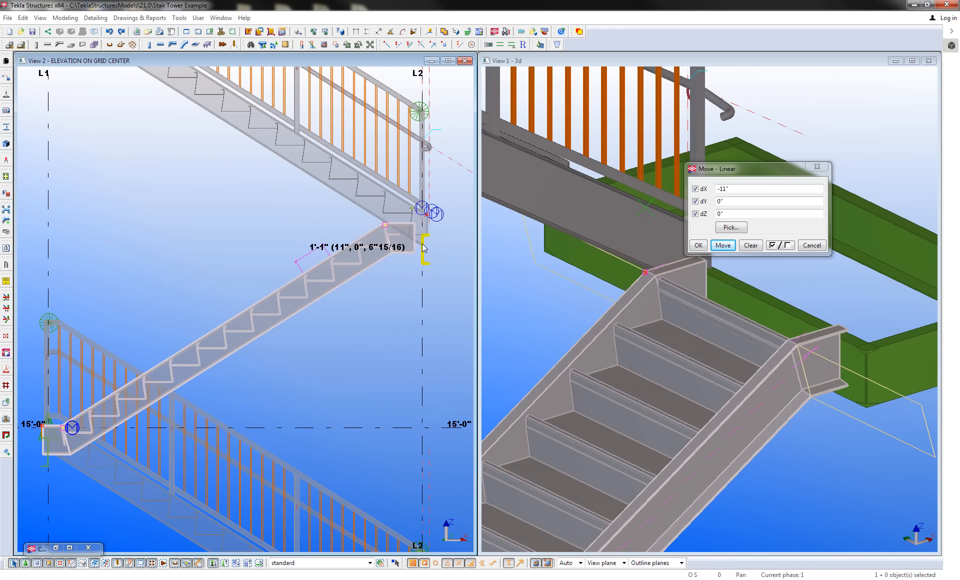
middle_drag(274, 397, 254, 424)
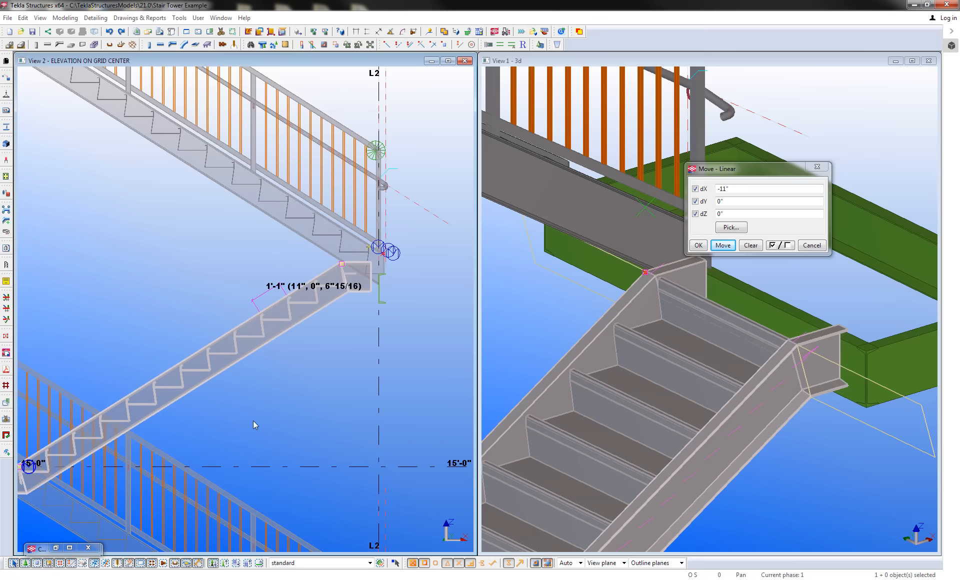
scroll(253, 426, up, 6)
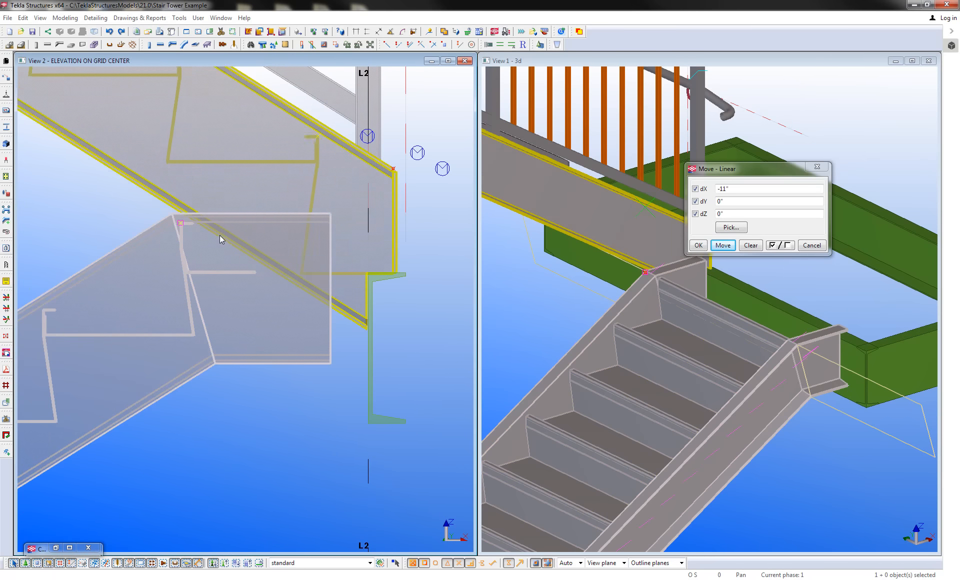
middle_drag(222, 240, 211, 257)
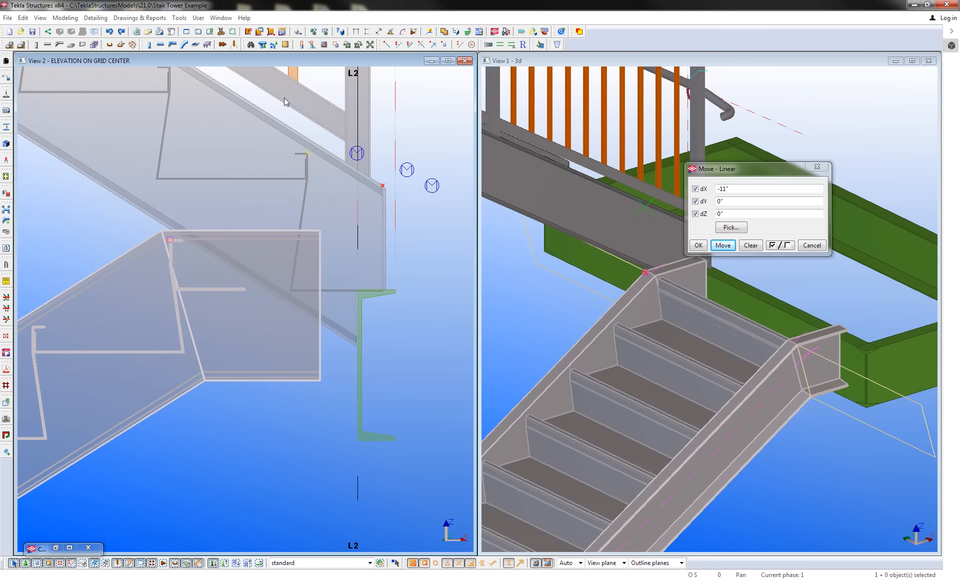
click(355, 31)
scroll(155, 220, up, 1)
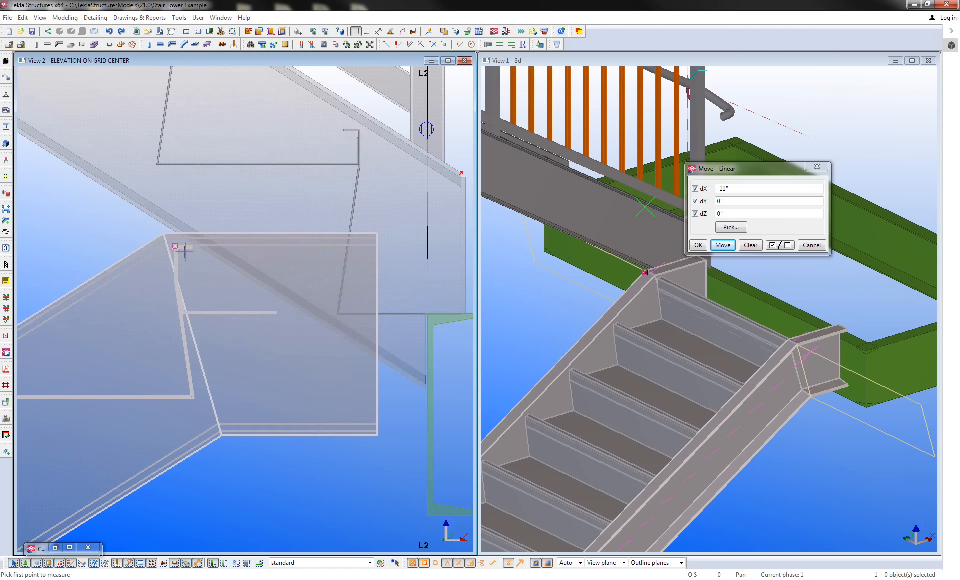
click(175, 246)
middle_drag(363, 306, 261, 295)
scroll(340, 304, up, 4)
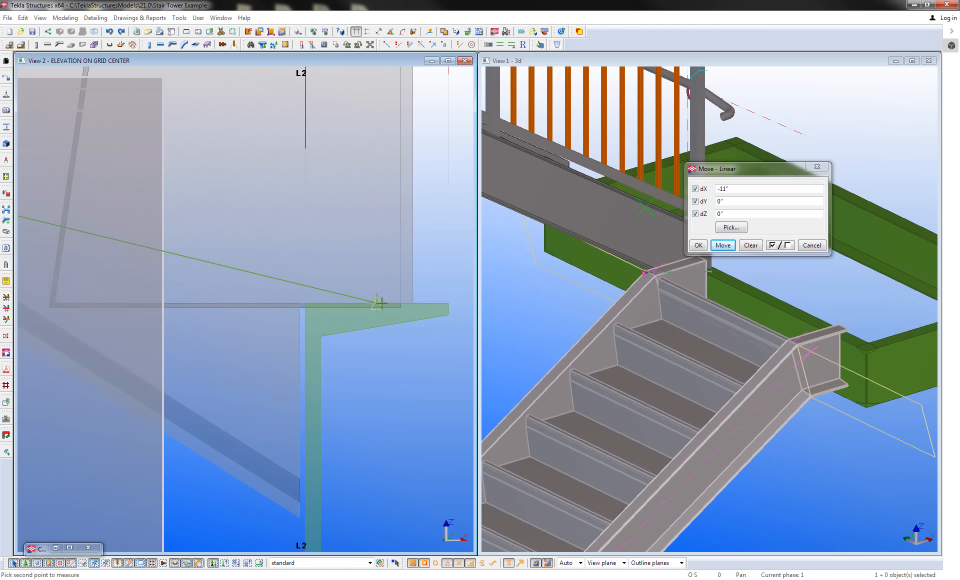
click(377, 306)
scroll(377, 305, down, 4)
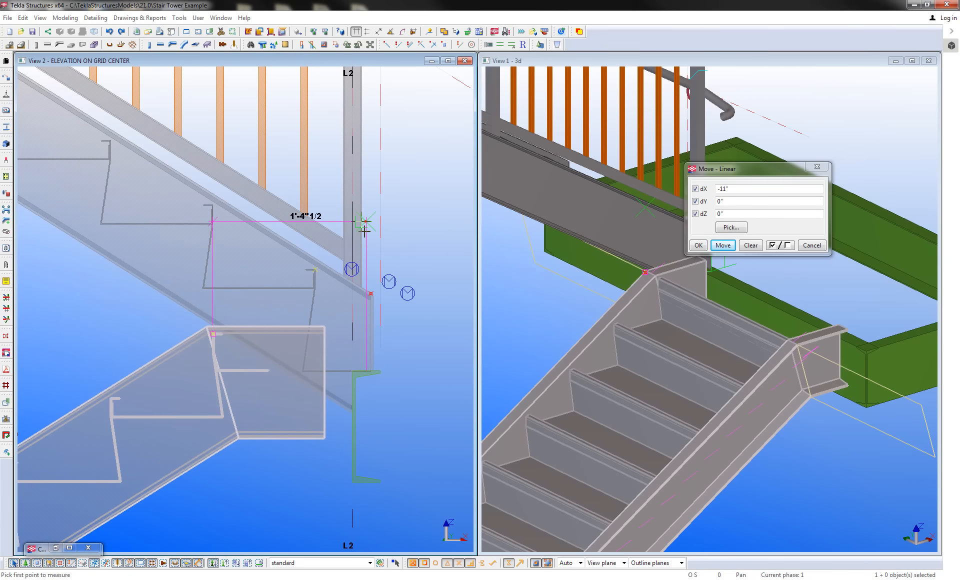
right_click(431, 232)
click(439, 238)
middle_drag(437, 279, 443, 241)
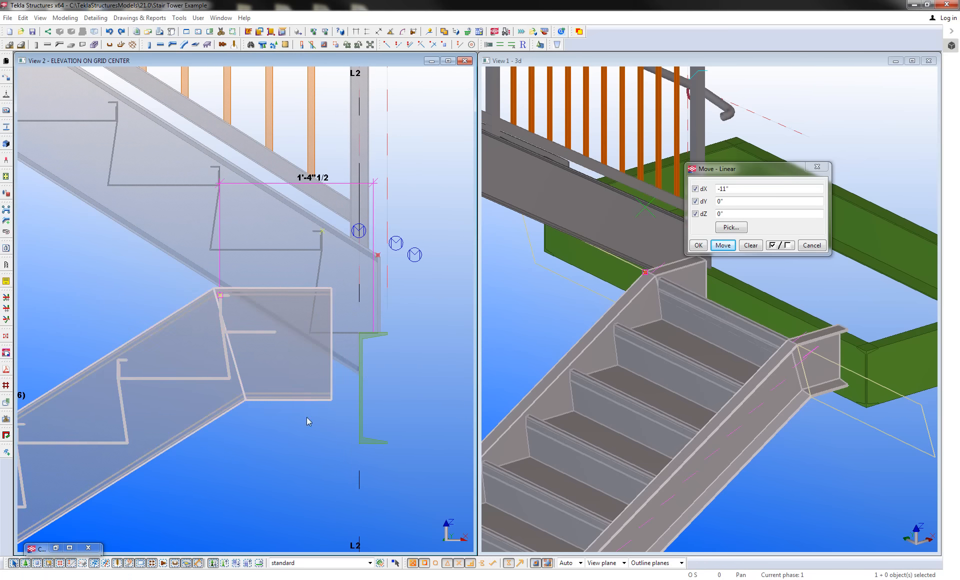
- Modify the Z Pan stair so its upper stringer extension and top pan are both 1'-5" long
double_click(293, 402)
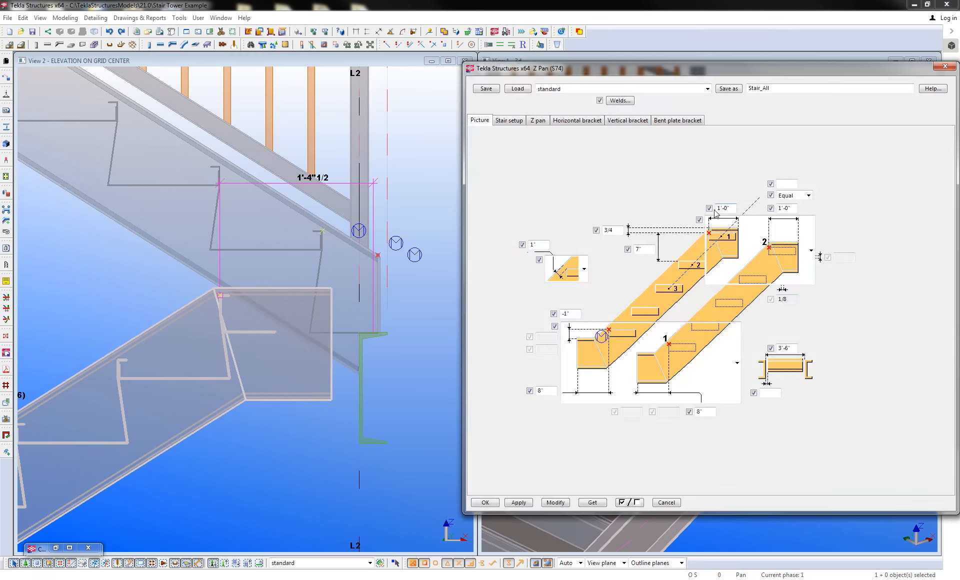
double_click(725, 208)
text(1-5)
click(538, 121)
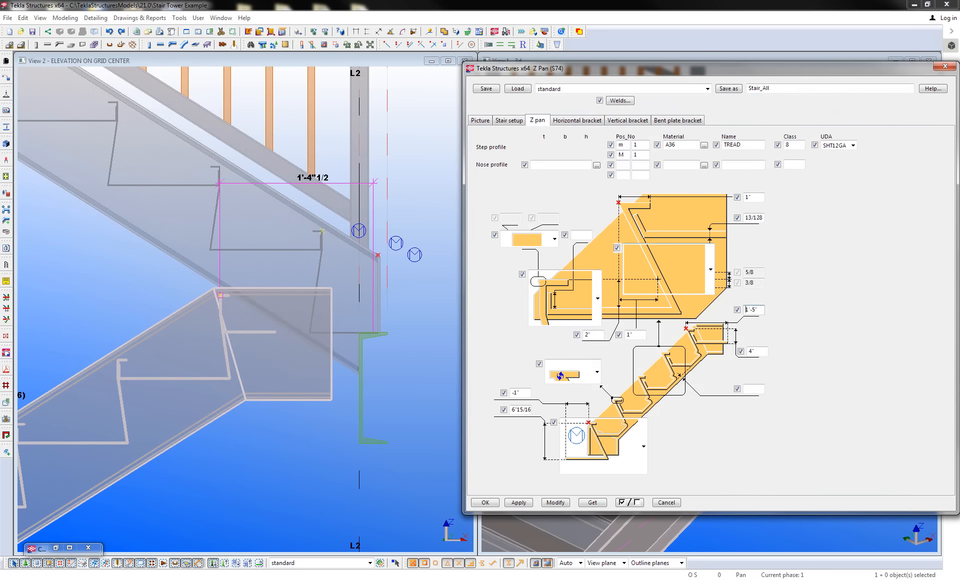
click(555, 503)
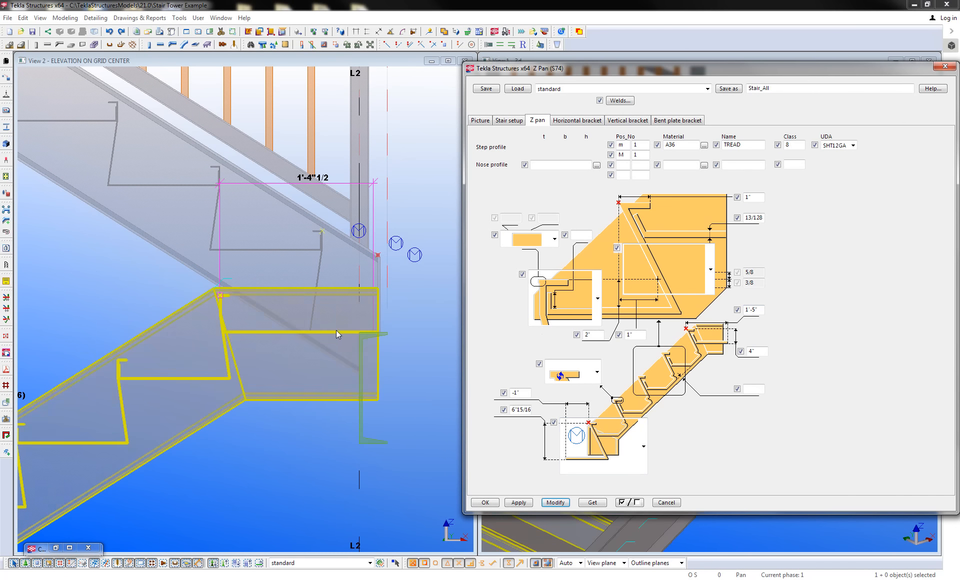
scroll(325, 330, up, 3)
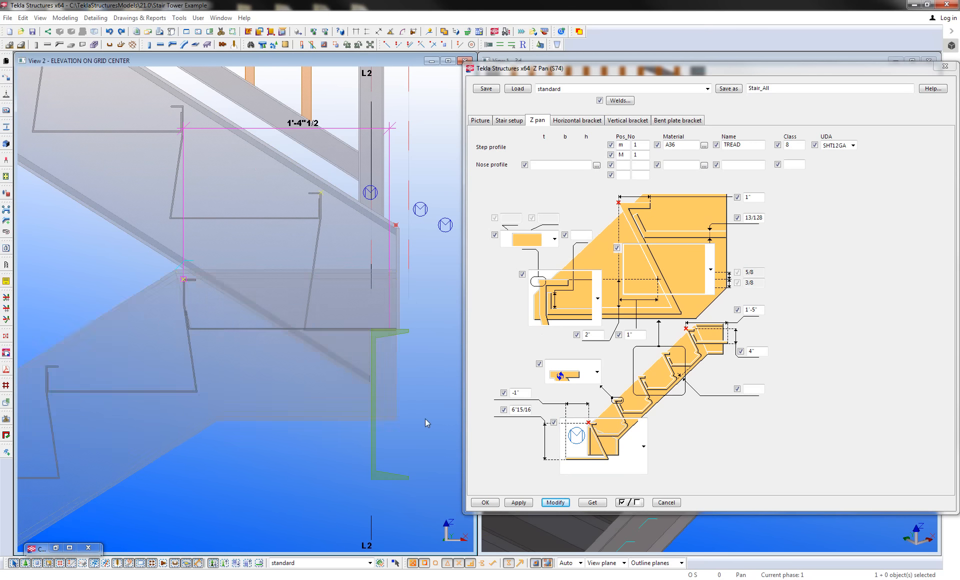
- Set the bottom Z pan's vertical drop at the 15'-0" landing to 4" and modify the stair
scroll(317, 373, down, 6)
middle_drag(167, 461, 367, 289)
scroll(133, 412, up, 4)
middle_drag(133, 412, 343, 292)
scroll(197, 370, up, 2)
scroll(265, 342, up, 2)
scroll(315, 332, up, 2)
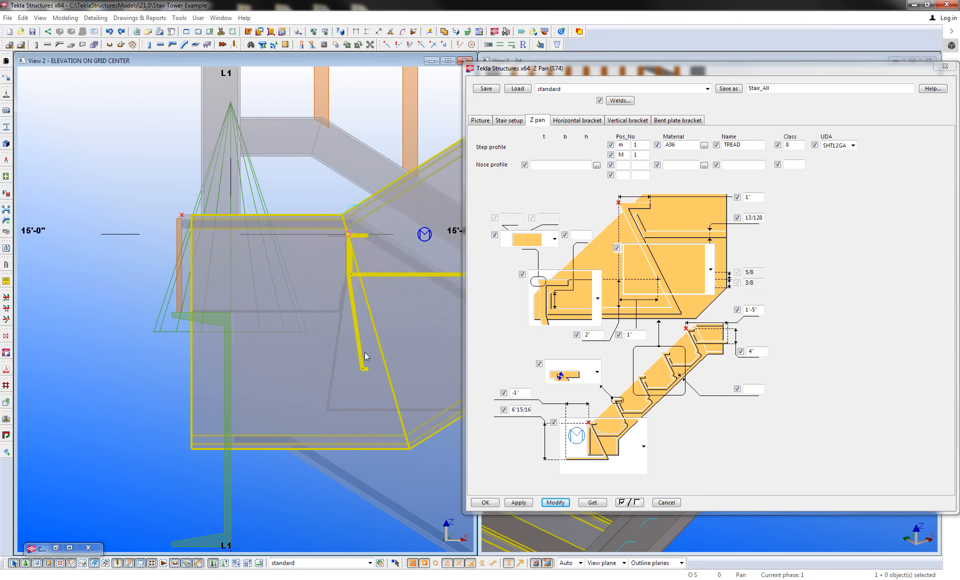
double_click(368, 370)
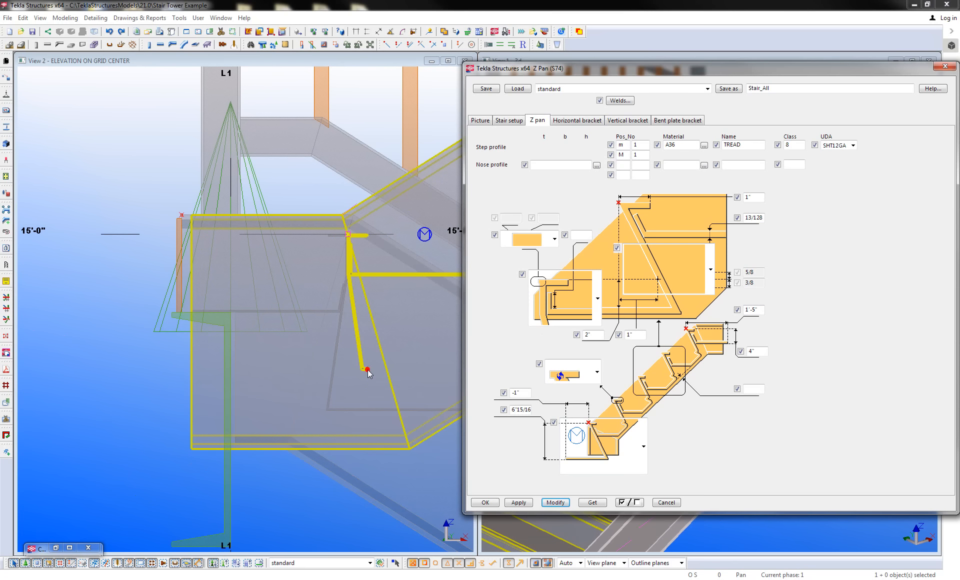
double_click(512, 410)
text(4)
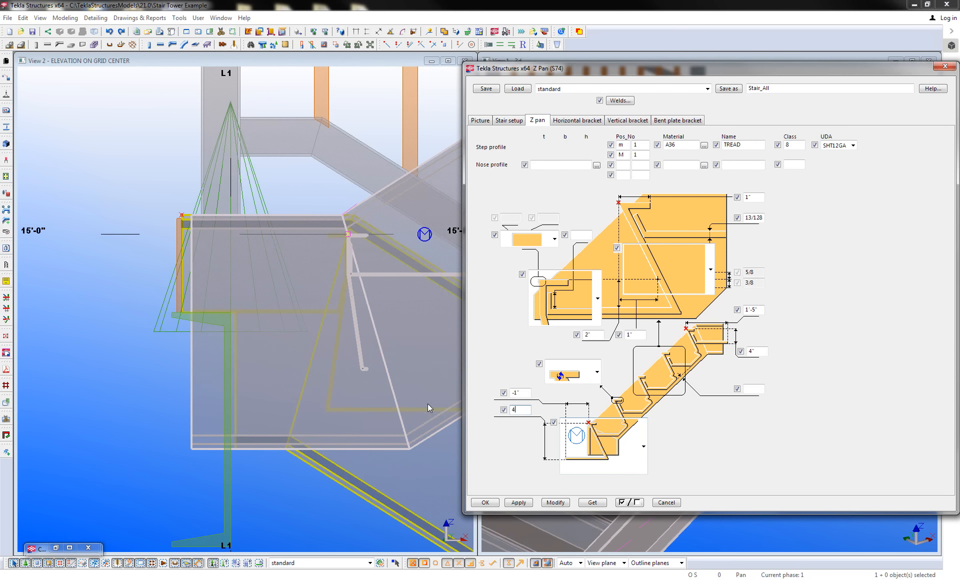
click(552, 504)
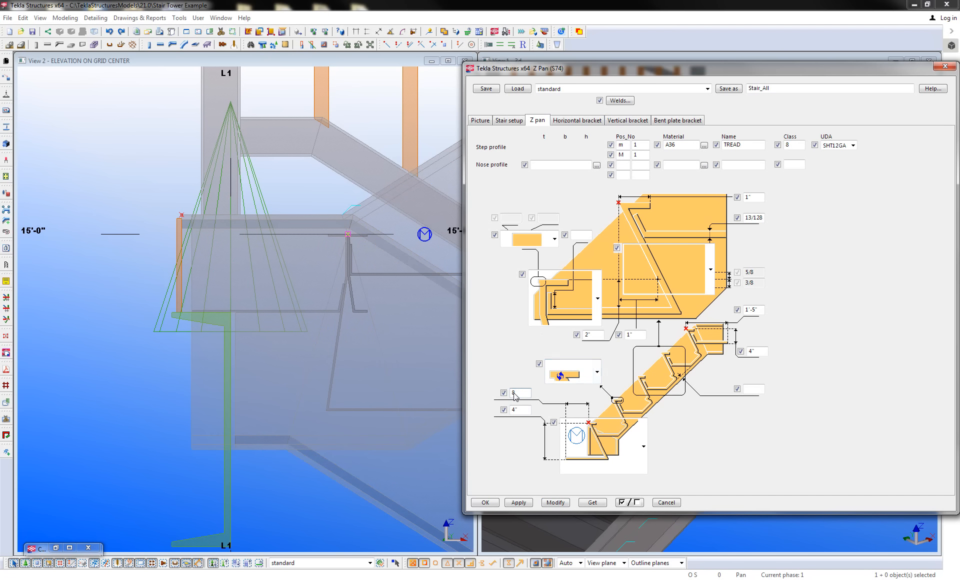
- Set the bottom Z pan's horizontal extension over the landing channel at grid L1 to 8" and modify the stair
click(556, 503)
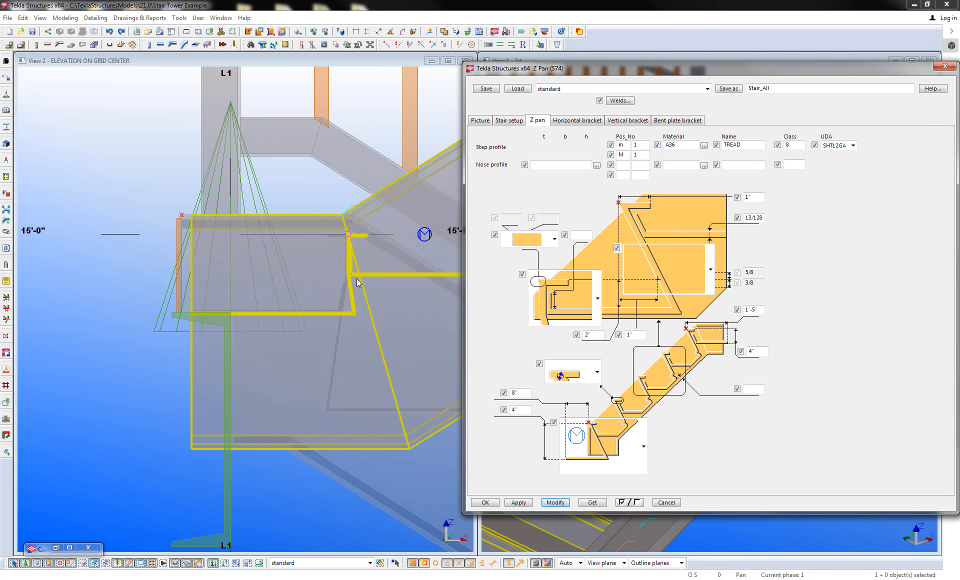
scroll(235, 390, down, 3)
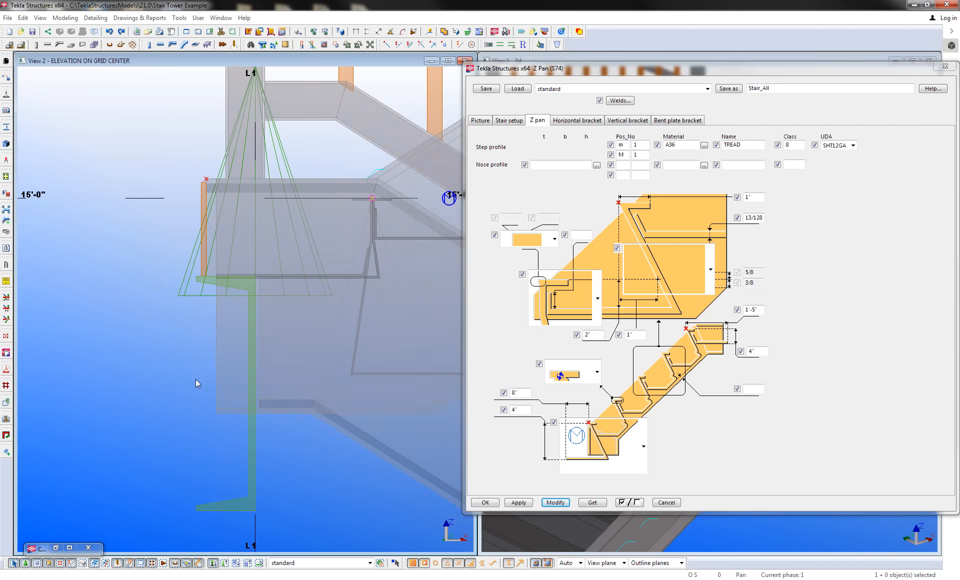
middle_drag(268, 459, 239, 421)
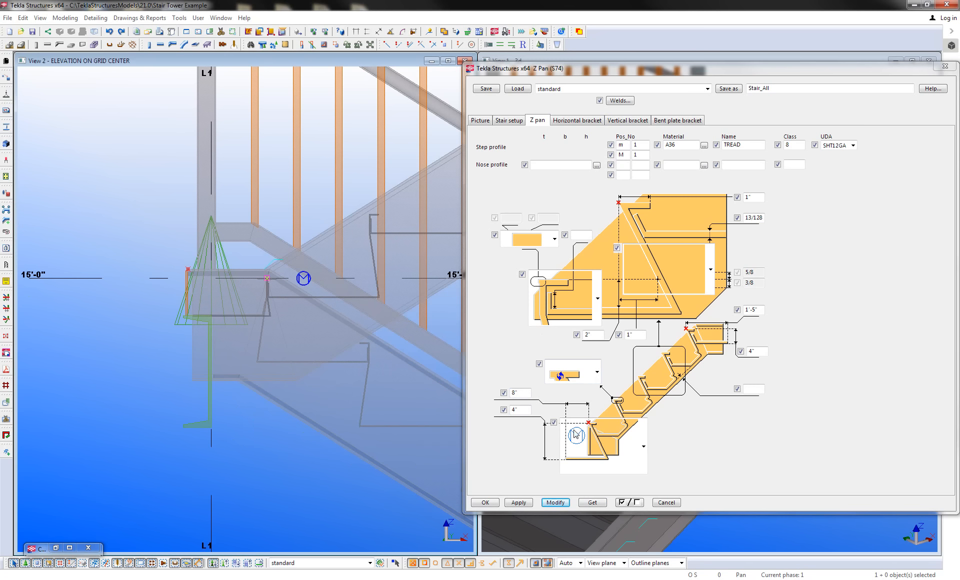
drag(758, 354, 725, 353)
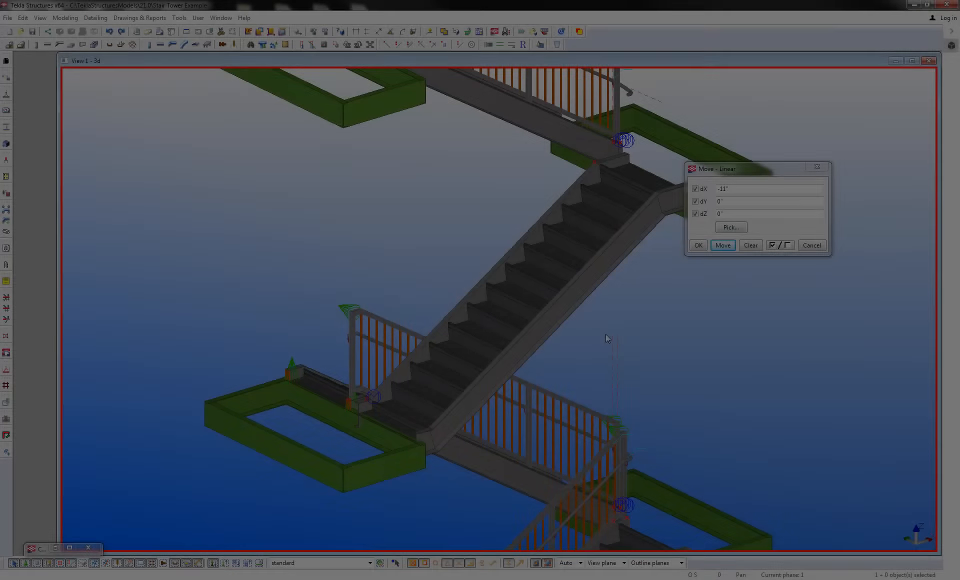
- Reuse the existing Stringer-Base Connection settings to connect both lower stringer ends of the Z Pan stair to the 15'-0" landing channel
scroll(405, 399, up, 6)
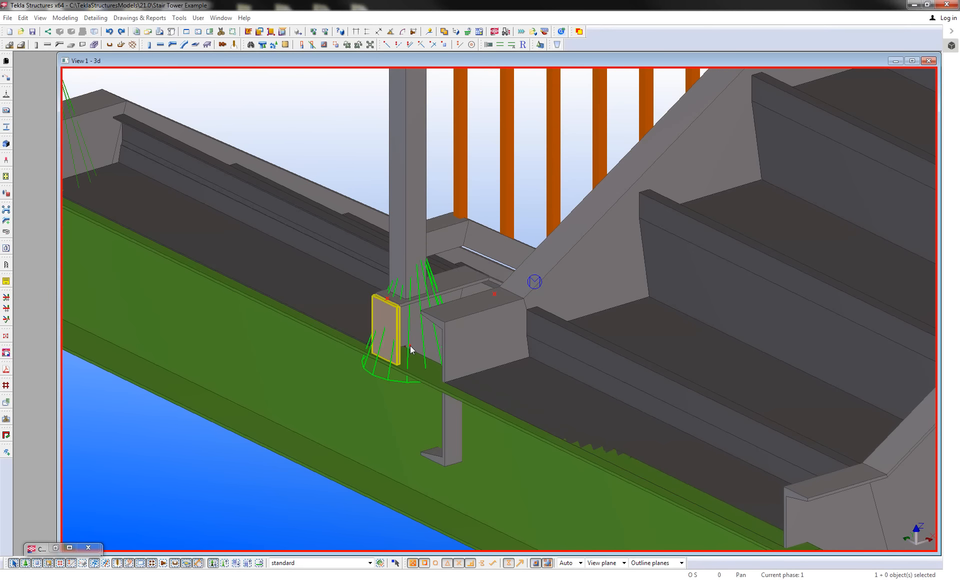
double_click(410, 346)
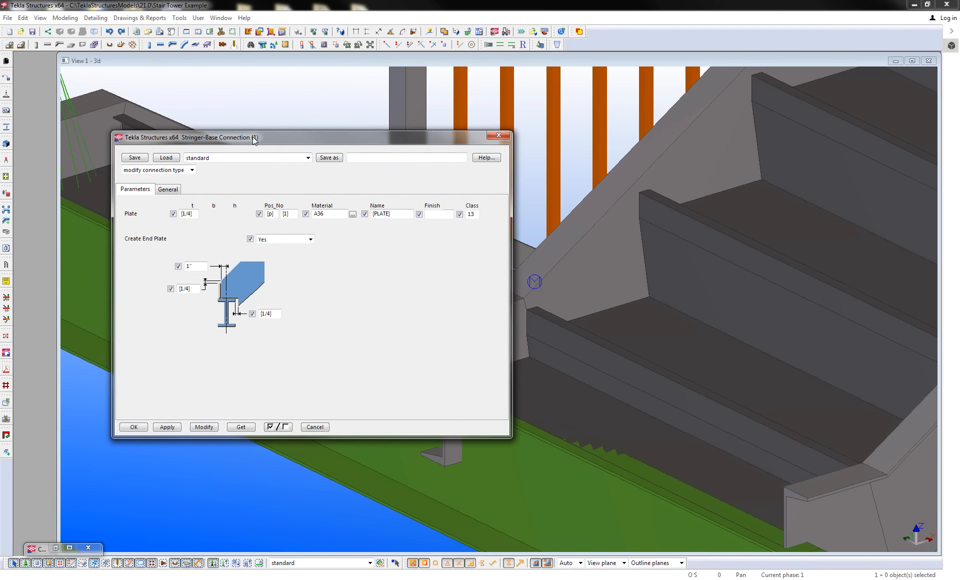
click(133, 427)
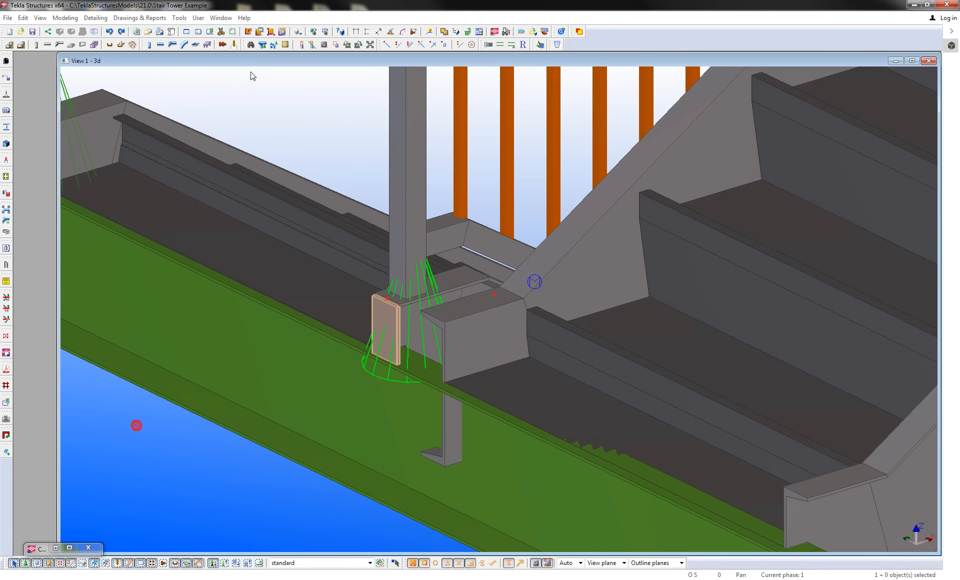
key(ctrl+f)
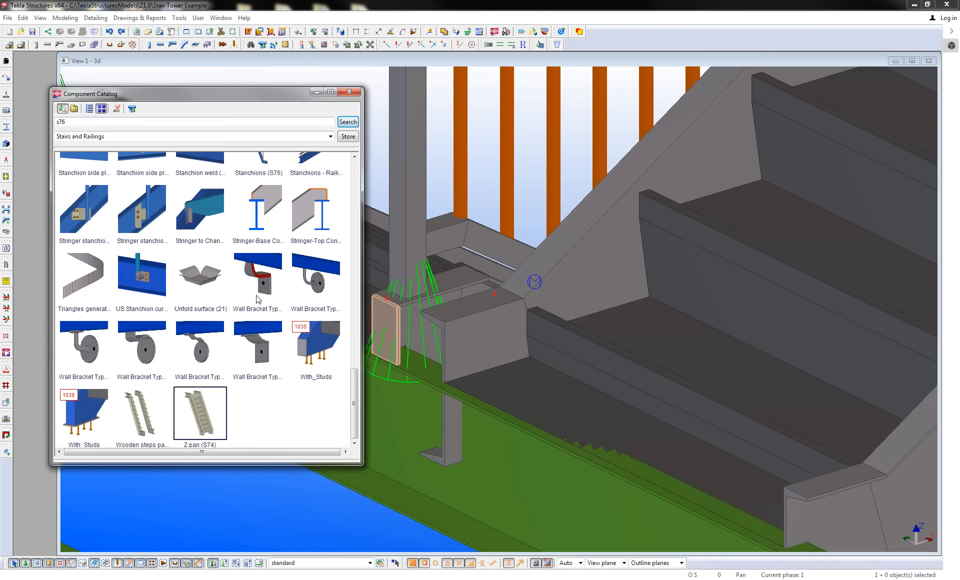
click(276, 207)
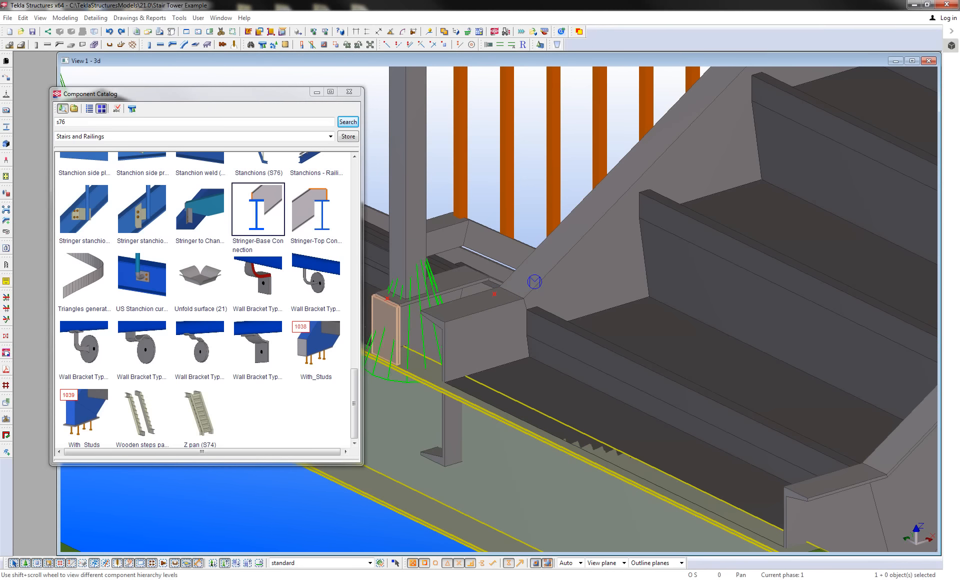
scroll(482, 482, down, 5)
click(482, 482)
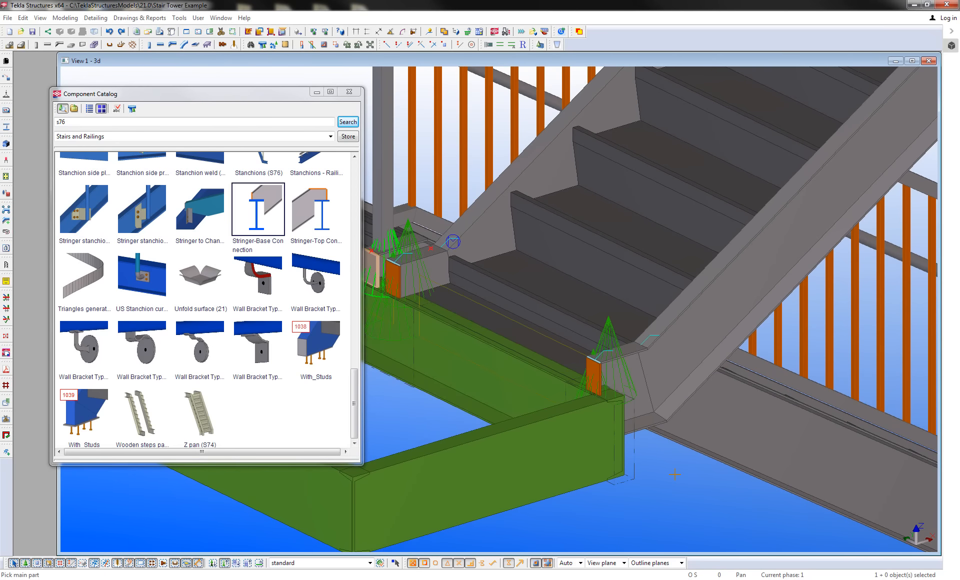
- Add Stringer-Base Connections between both upper stringer ends of the Z Pan stair and the upper landing channel, and close the Component Catalog
scroll(675, 474, down, 4)
scroll(725, 244, up, 6)
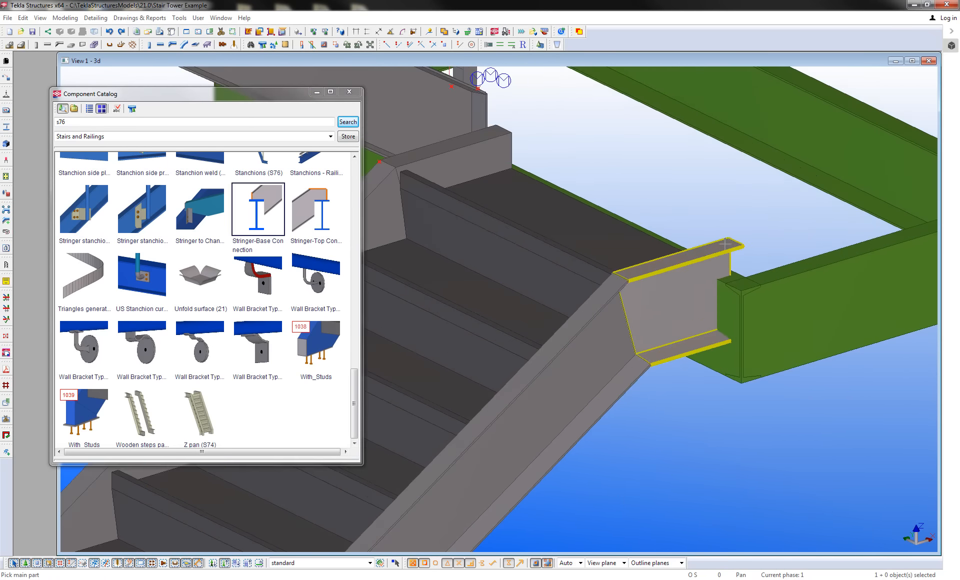
middle_drag(660, 210, 670, 283)
click(660, 302)
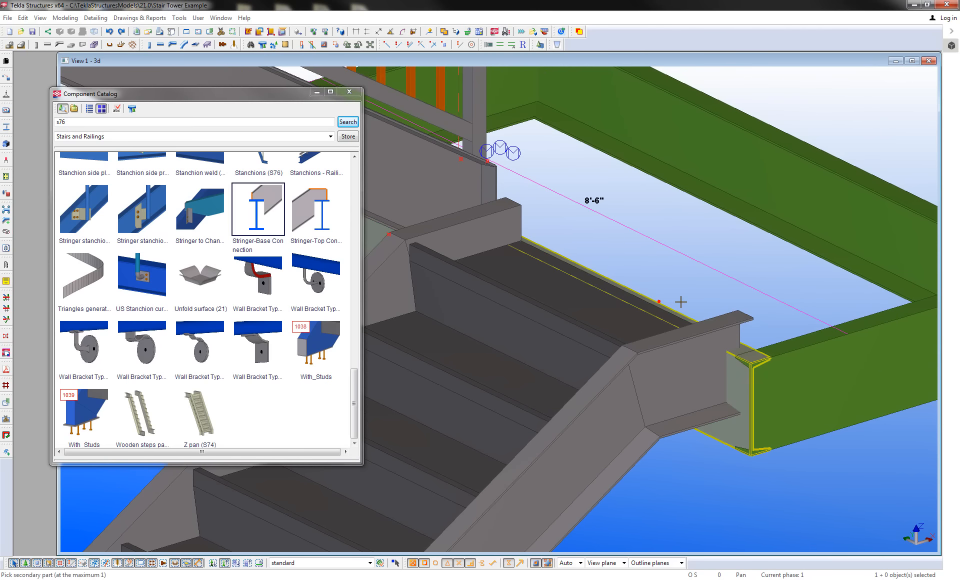
click(657, 345)
click(650, 293)
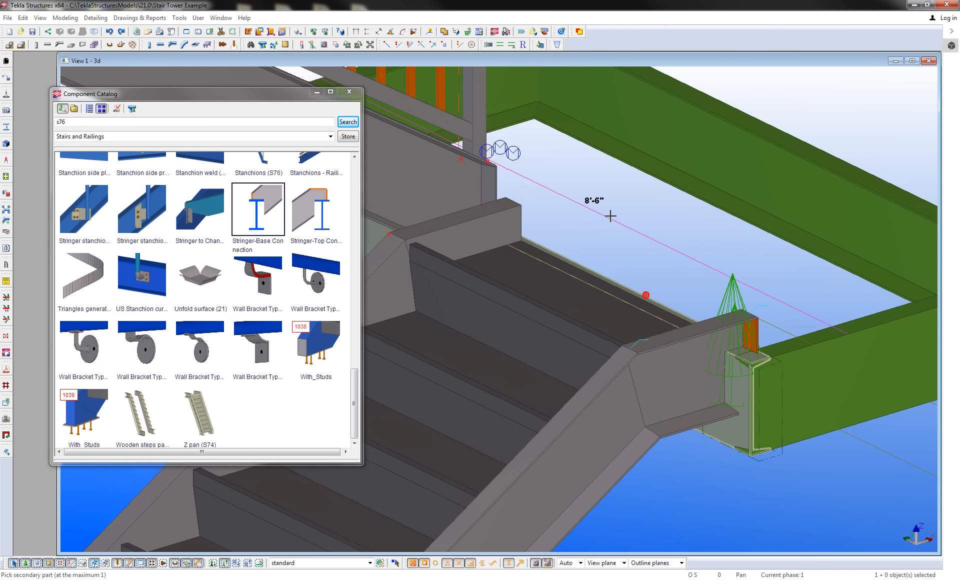
click(514, 215)
right_click(567, 195)
click(573, 199)
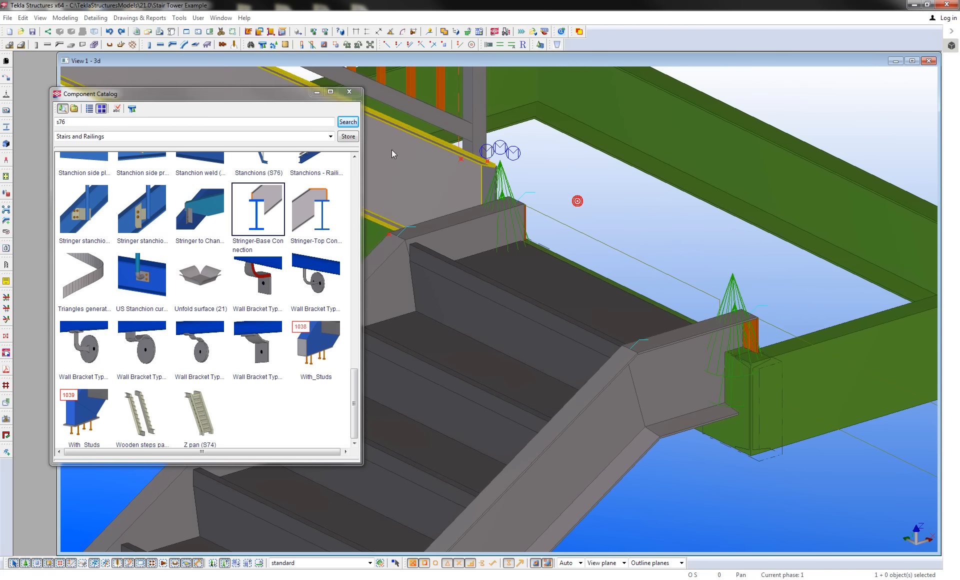
click(350, 92)
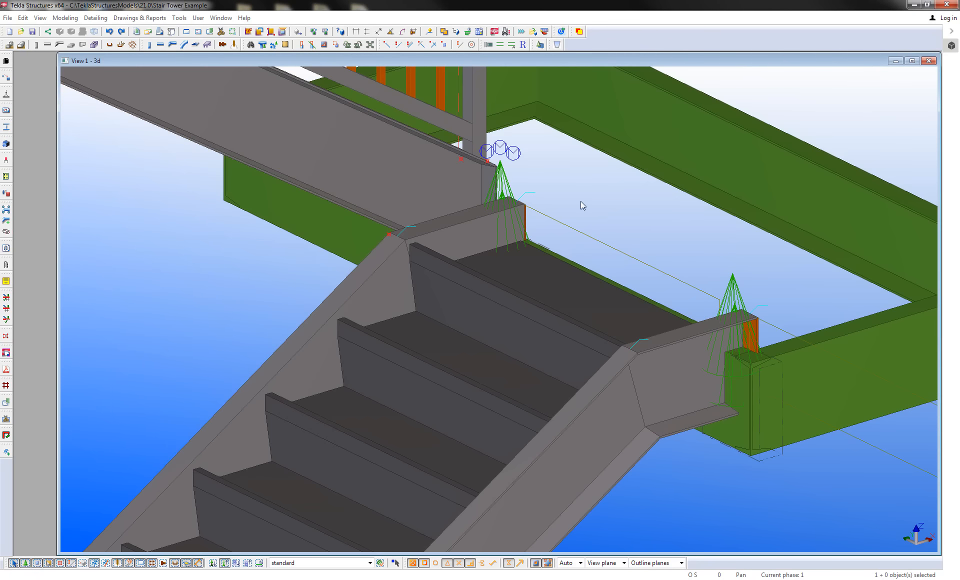
- Measure the offset between the new connection's end plate at the upper landing and the end of the adjacent flight's stringer
scroll(580, 201, down, 5)
middle_drag(590, 283, 600, 409)
scroll(570, 260, up, 8)
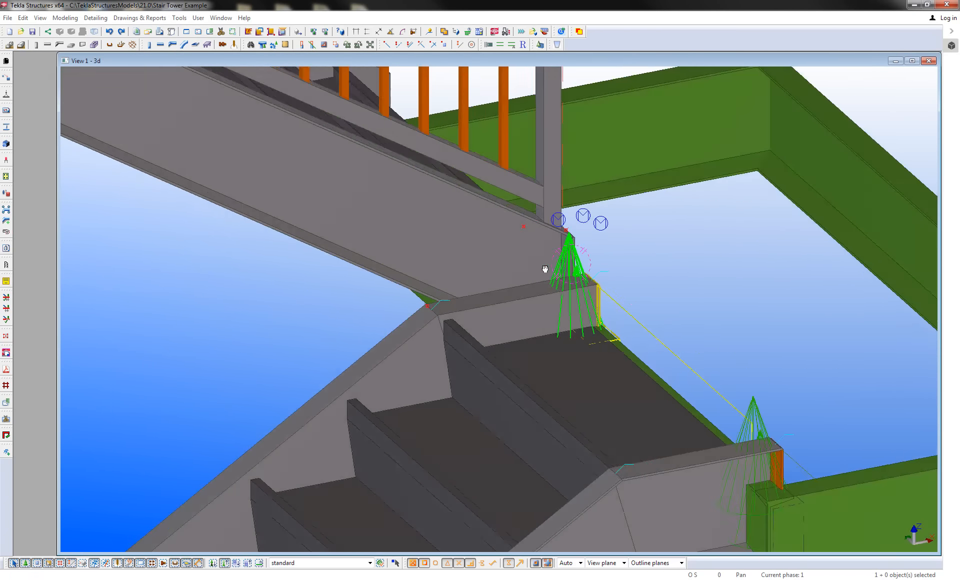
ctrl+middle_drag(545, 269, 401, 274)
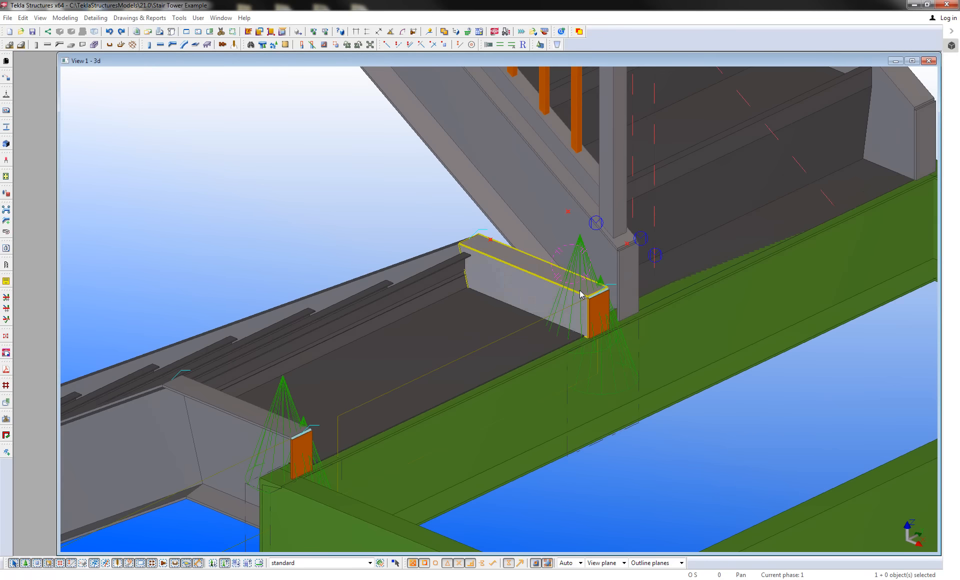
scroll(606, 285, up, 3)
click(379, 31)
click(608, 204)
scroll(553, 267, up, 2)
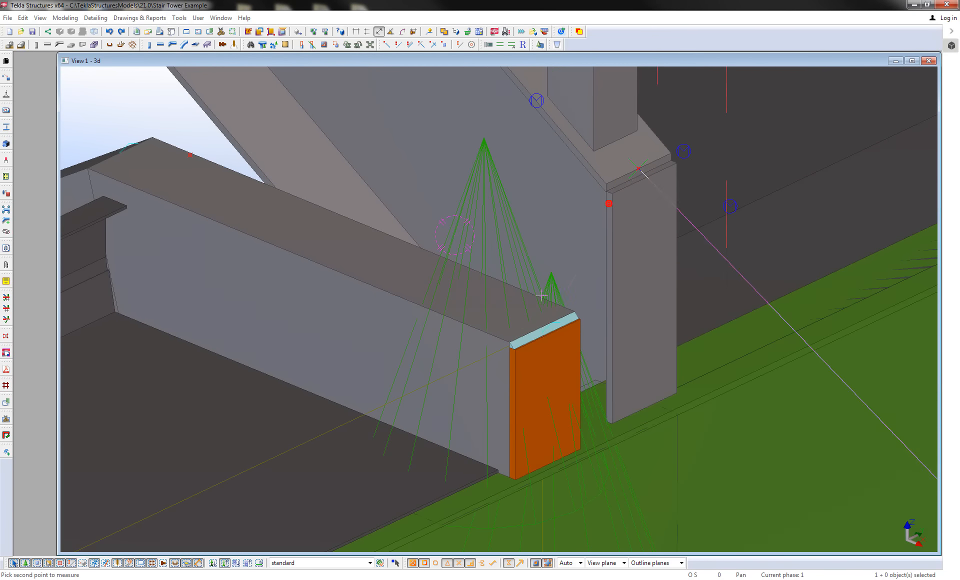
click(541, 335)
scroll(542, 335, down, 2)
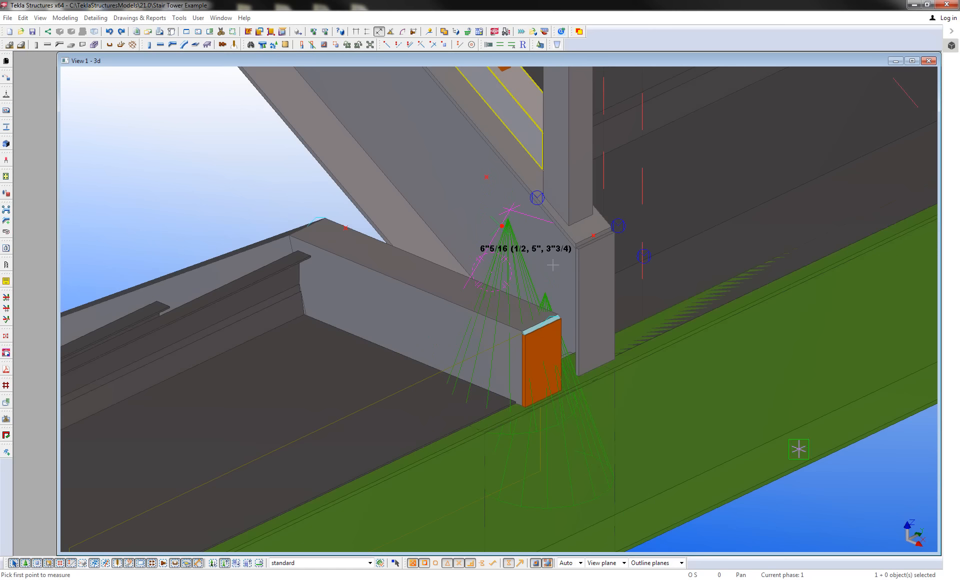
right_click(520, 251)
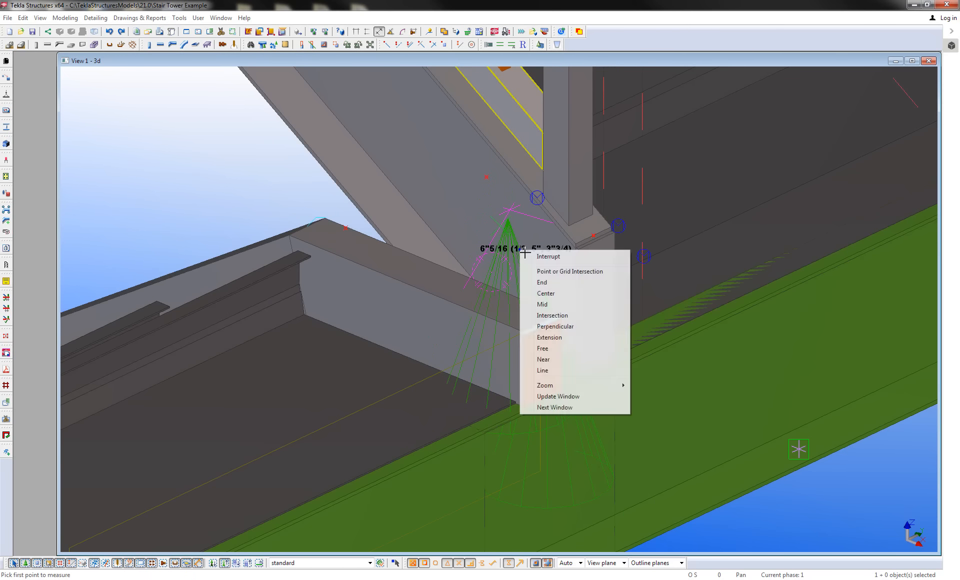
click(528, 254)
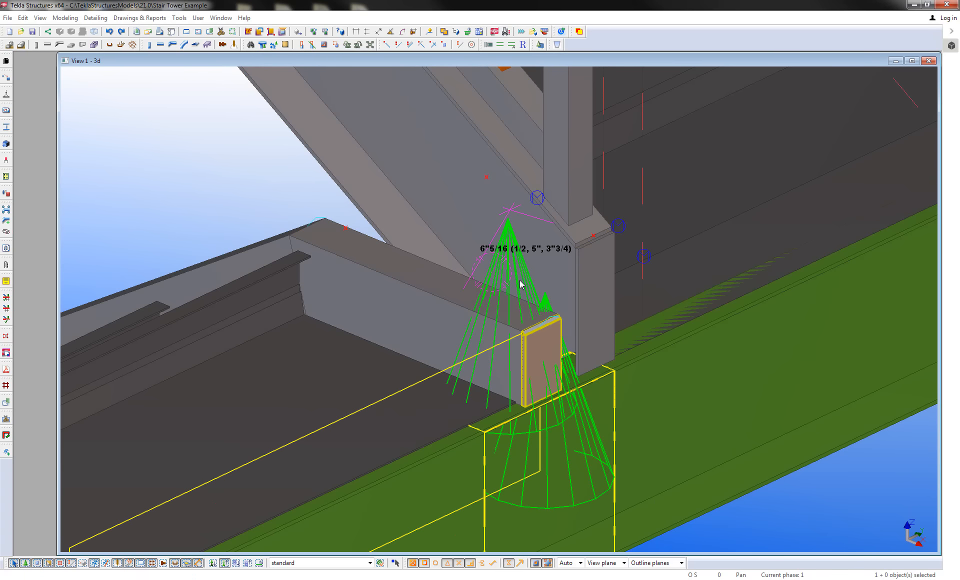
- Set the horizontal end-plate offset to 1/2" in both Stringer-Base Connections at the upper landing and modify them
scroll(540, 302, down, 3)
ctrl+middle_drag(540, 303, 525, 281)
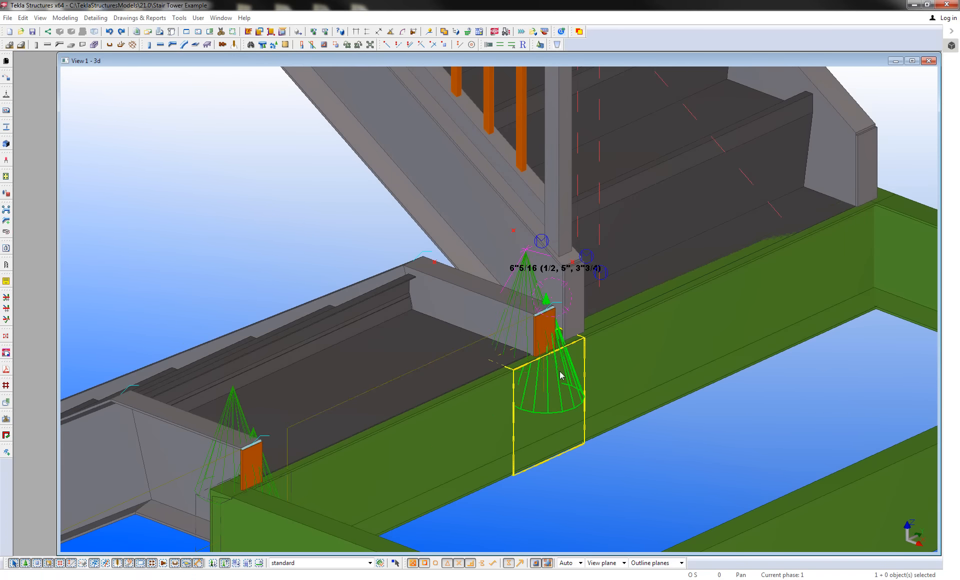
double_click(526, 282)
drag(200, 265, 131, 266)
middle_drag(489, 468, 729, 472)
click(463, 480)
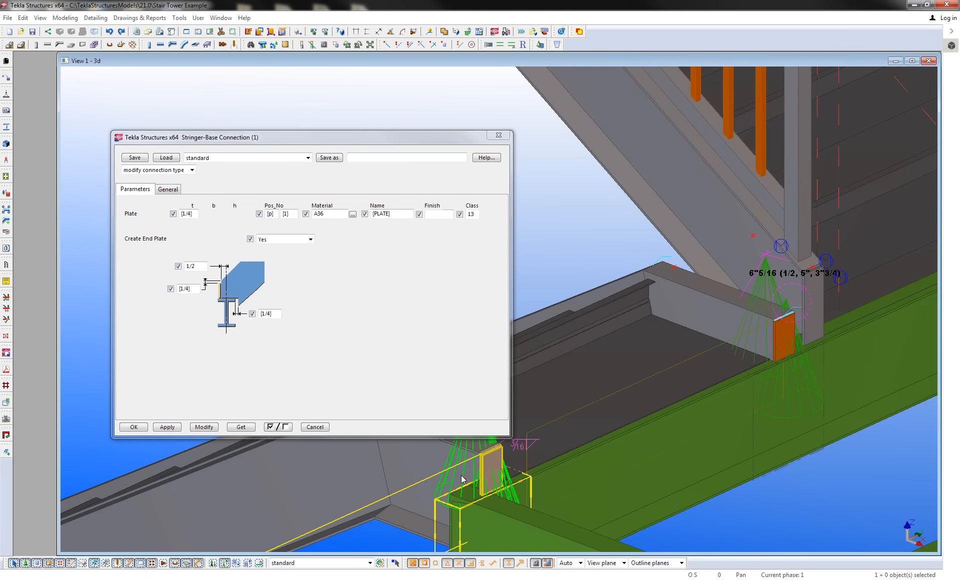
drag(375, 139, 314, 59)
shift+click(750, 239)
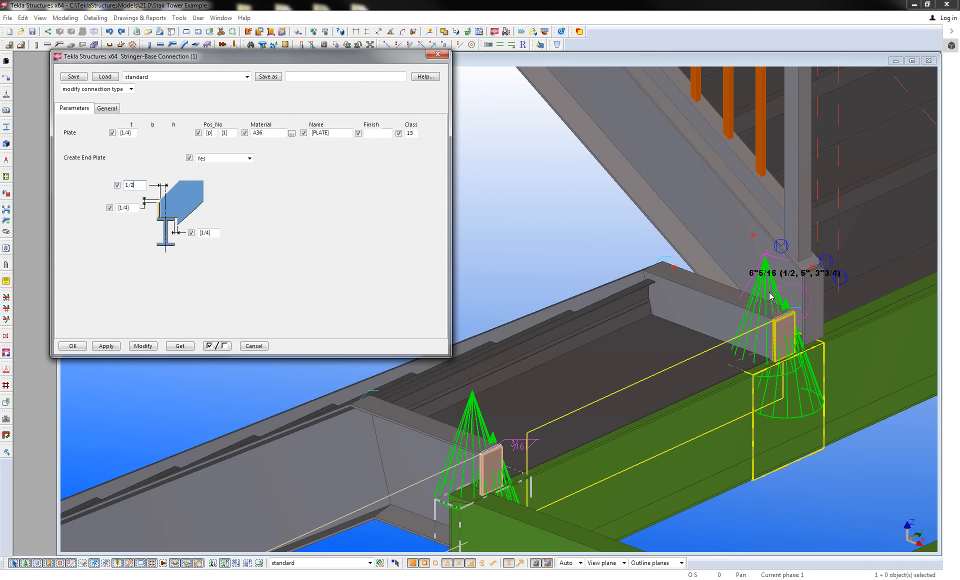
click(145, 346)
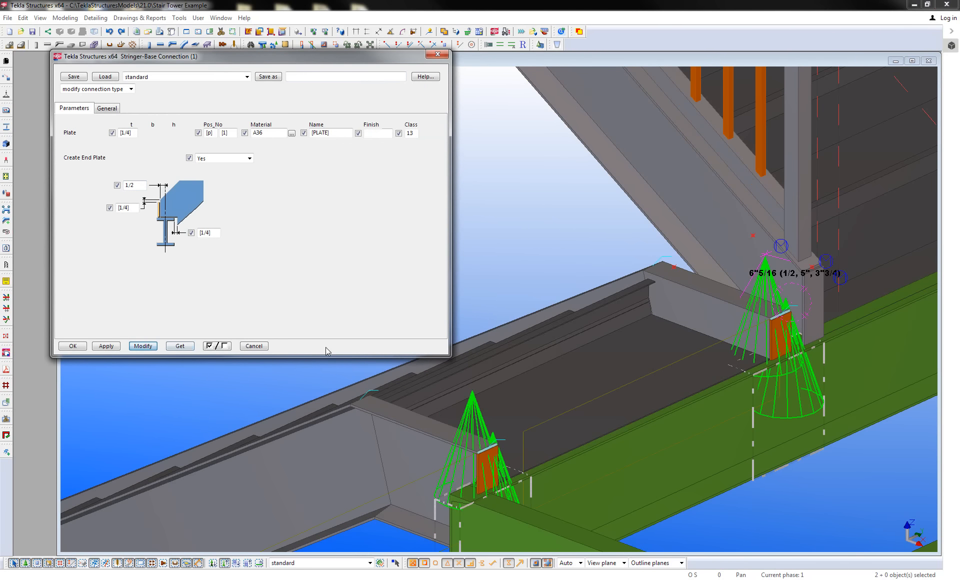
click(69, 348)
middle_drag(622, 345, 567, 349)
click(904, 445)
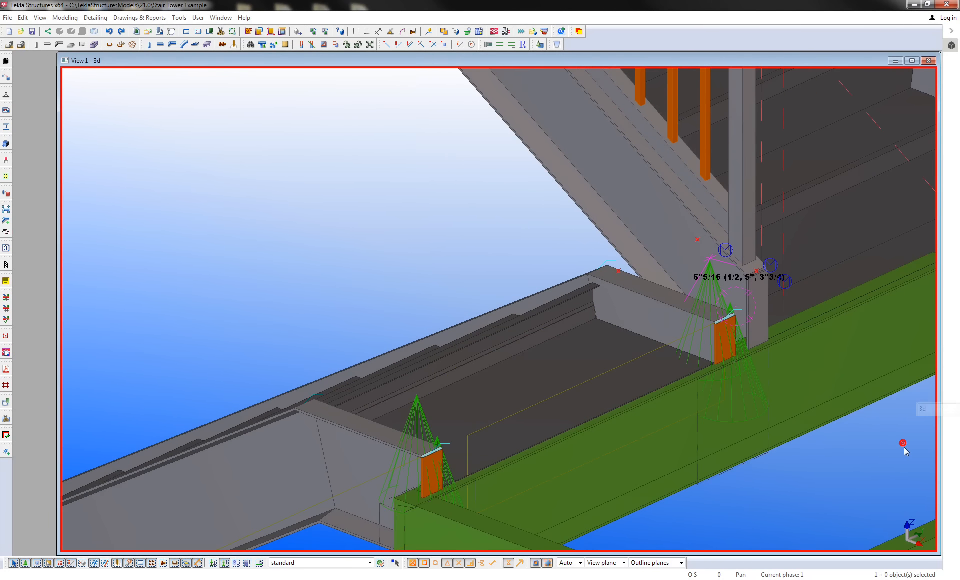
- Examine the upper landing connections and the whole Z Pan flight between its two landings from several angles
scroll(785, 306, up, 3)
mouse_move(704, 306)
ctrl+middle_down()
mouse_move(802, 297)
mouse_move(698, 300)
ctrl+middle_up()
scroll(699, 300, down, 5)
scroll(605, 330, down, 2)
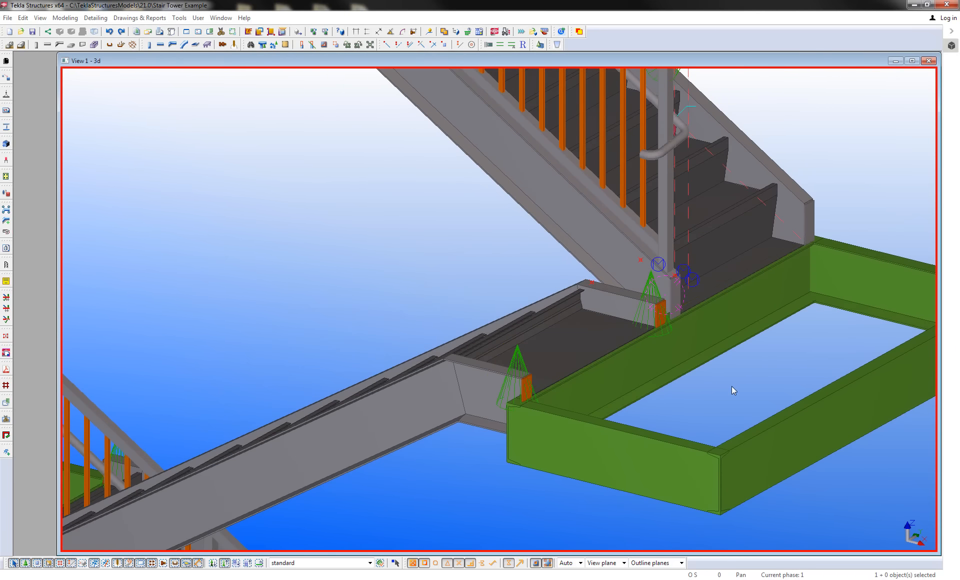
scroll(732, 386, down, 4)
ctrl+middle_drag(566, 387, 608, 335)
scroll(633, 350, down, 3)
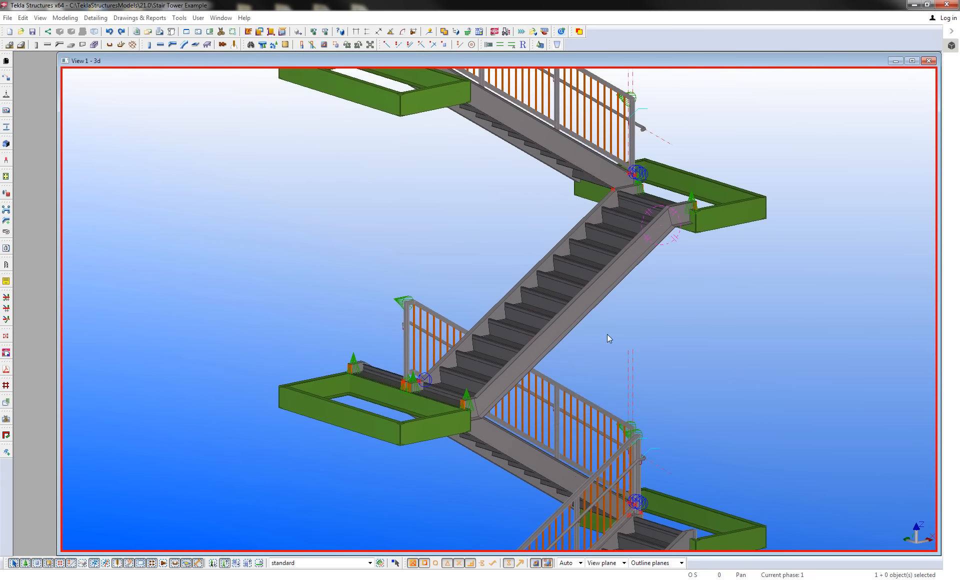
ctrl+middle_drag(612, 282, 502, 280)
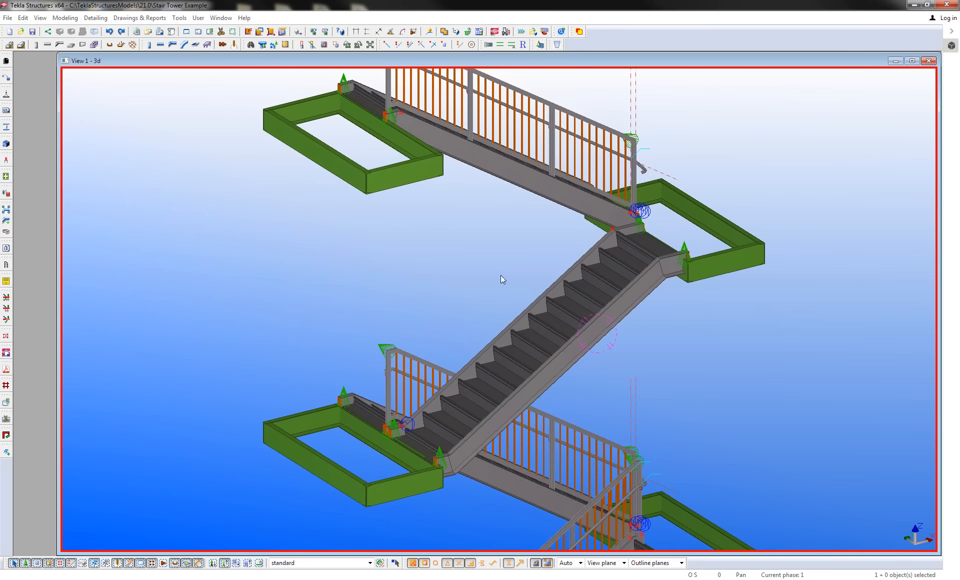
scroll(411, 378, up, 2)
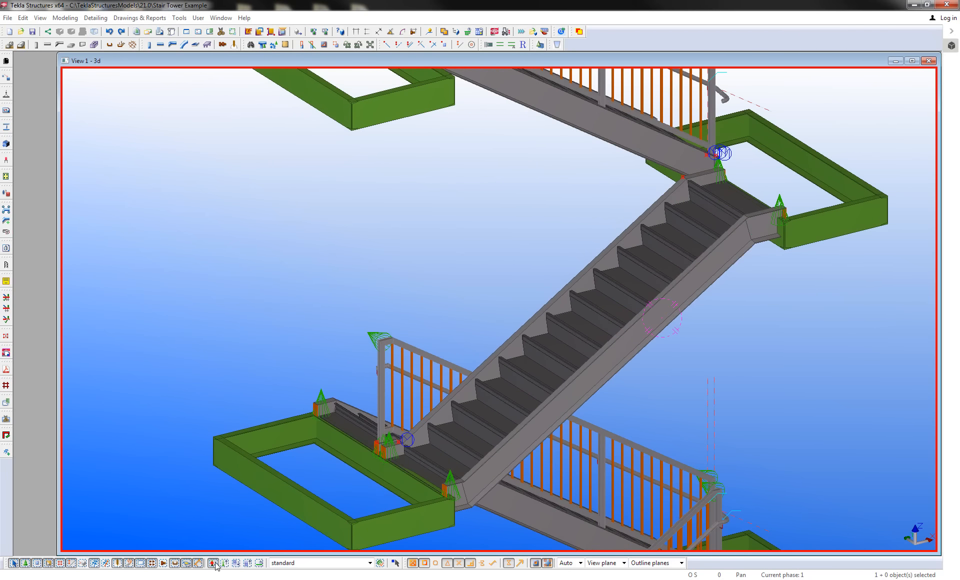
- Take over the Stanchions (S76) settings from the existing posts on the flight below
click(376, 393)
double_click(376, 395)
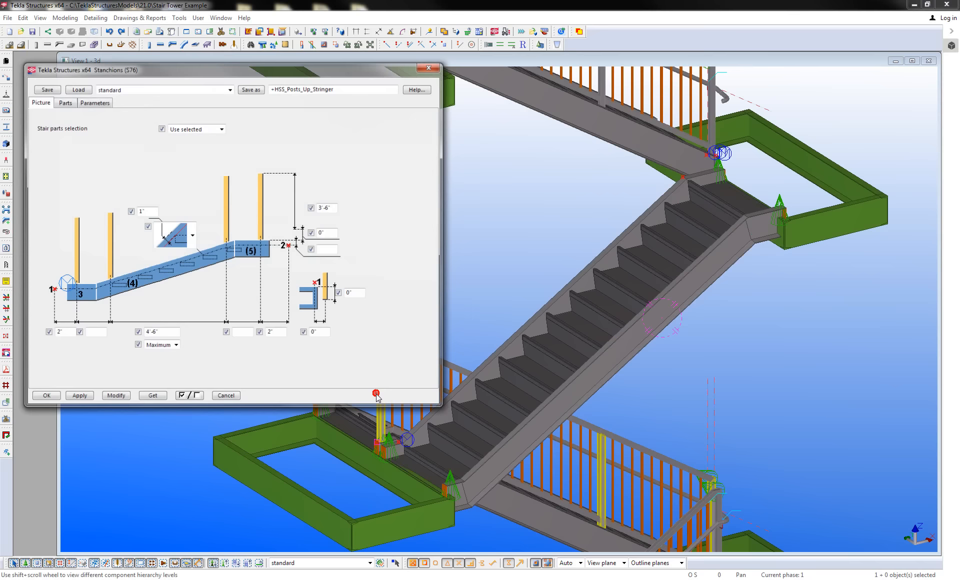
click(48, 397)
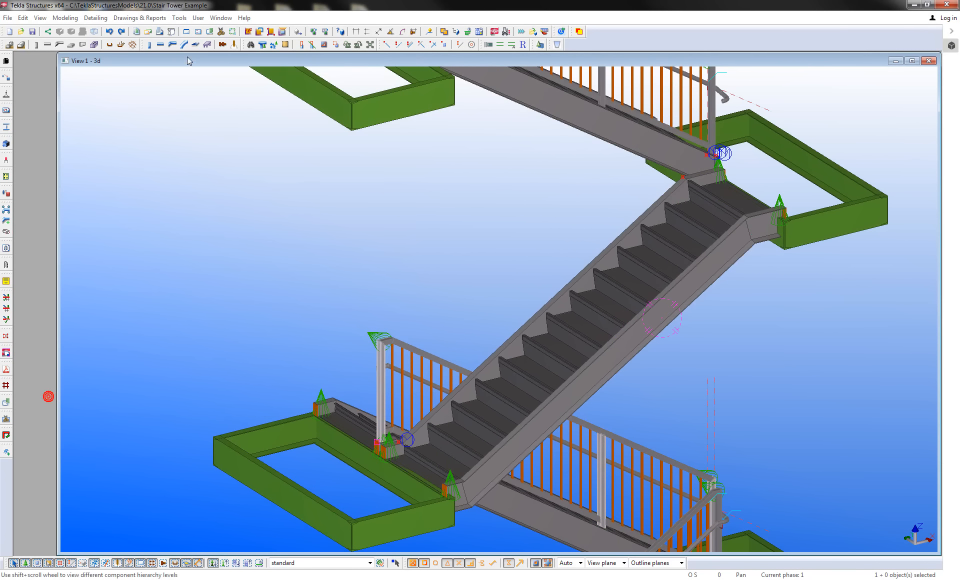
- Start Stanchions (S76) and set its line from the inner stringer's end at the lower landing to its end at the upper landing
click(251, 45)
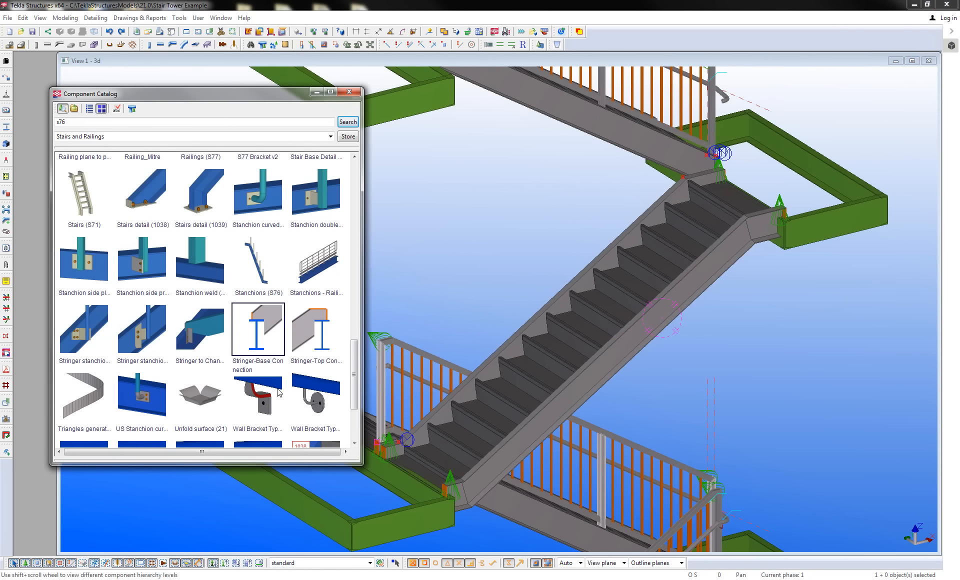
click(251, 253)
scroll(460, 411, up, 10)
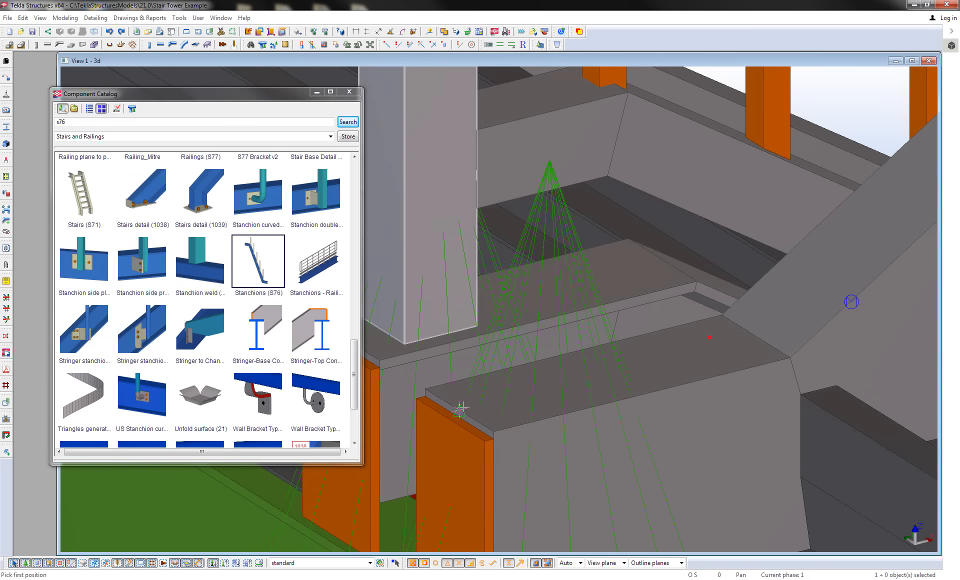
click(460, 411)
scroll(460, 410, down, 10)
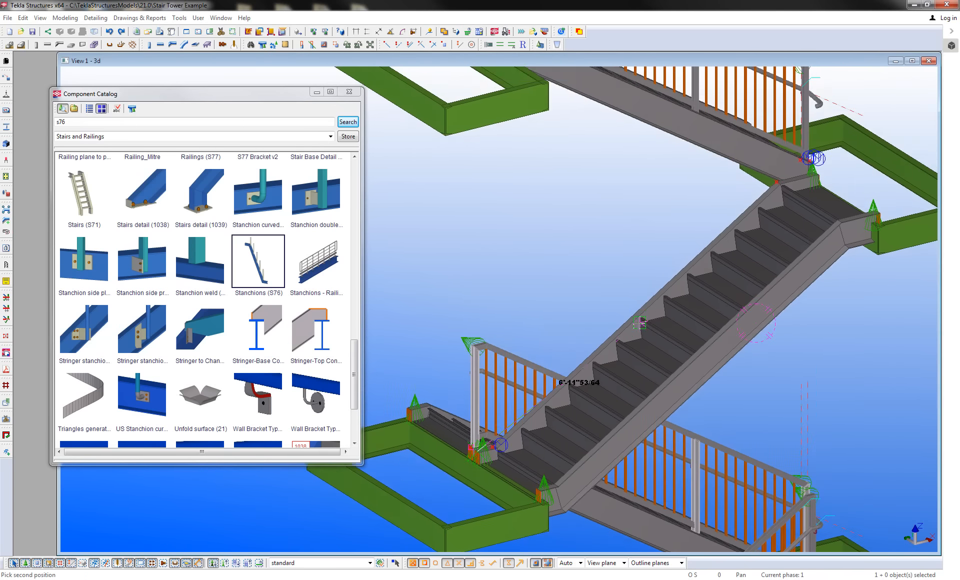
scroll(764, 219, up, 5)
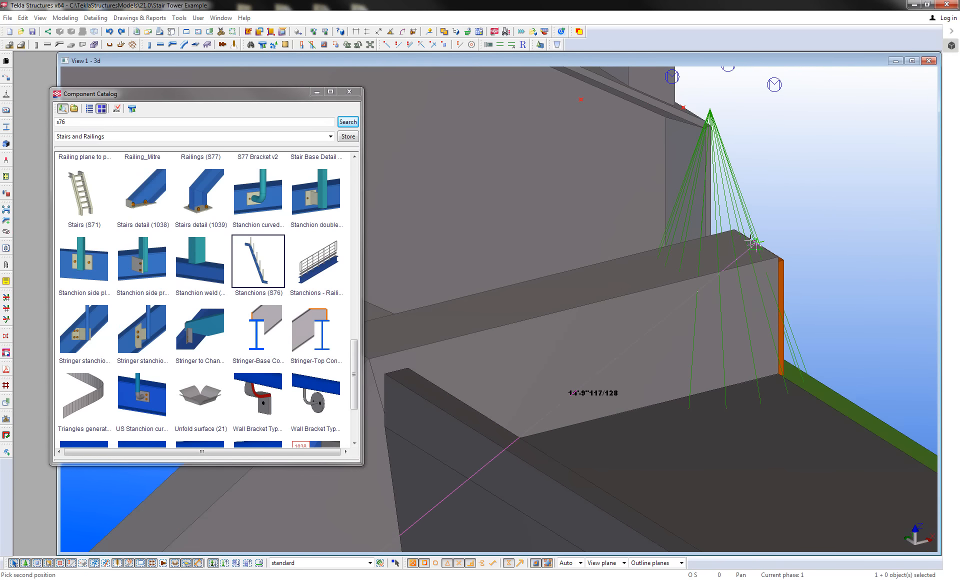
click(755, 244)
scroll(755, 244, down, 10)
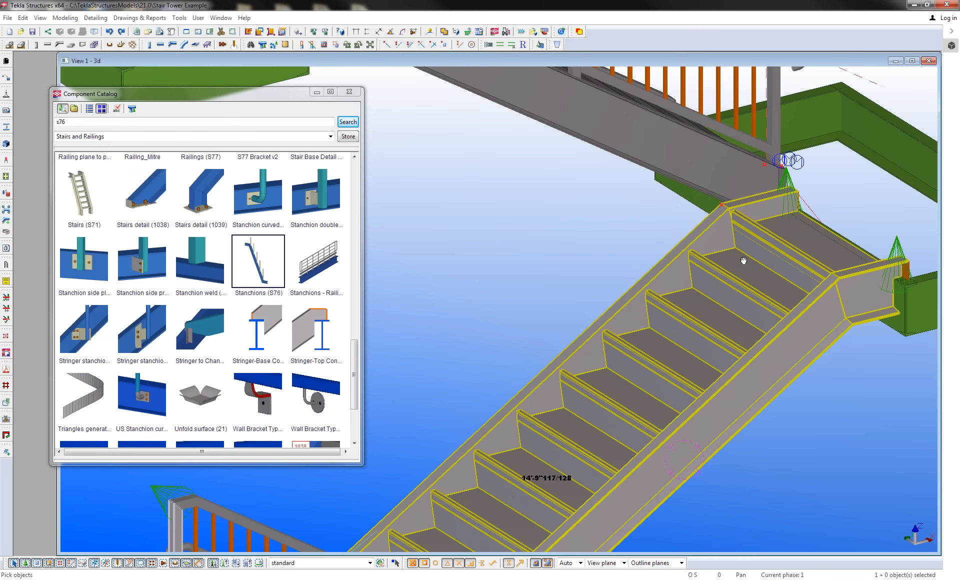
- Choose the lower, sloped and upper pieces of the inner stringer as the supporting parts and create the stanchions
click(222, 565)
scroll(435, 508, up, 6)
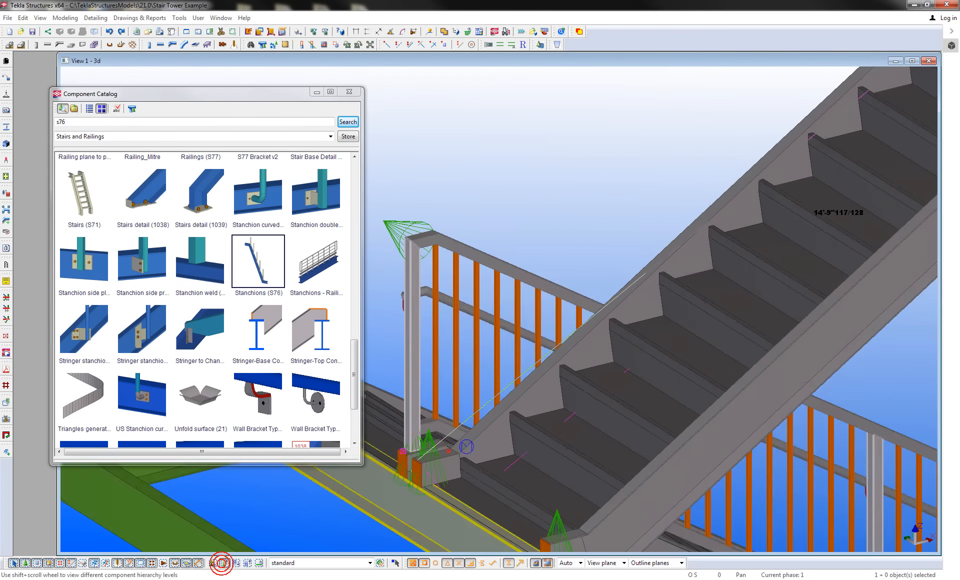
click(472, 454)
scroll(505, 434, down, 5)
click(644, 304)
middle_drag(754, 213, 575, 386)
scroll(731, 249, up, 1)
click(729, 246)
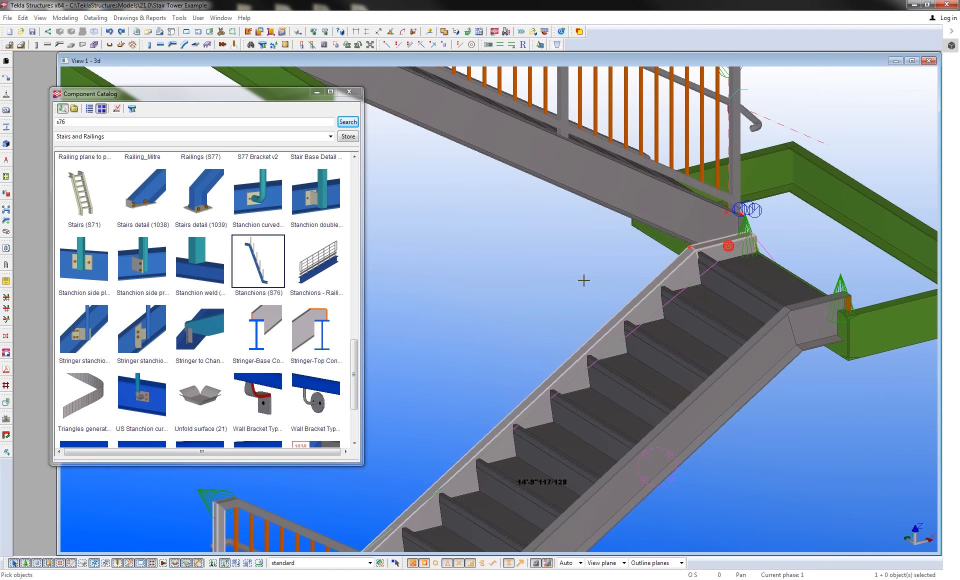
middle_click(583, 280)
right_click(537, 281)
click(542, 289)
- Take over the picket Railings (S77) settings from the existing railing on the flight below
scroll(546, 303, down, 3)
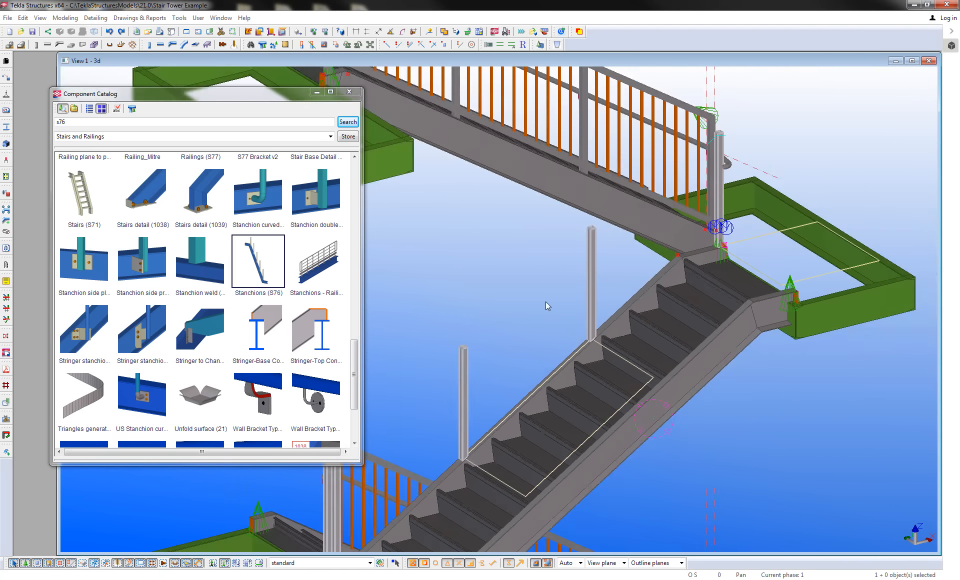
middle_drag(547, 304, 637, 255)
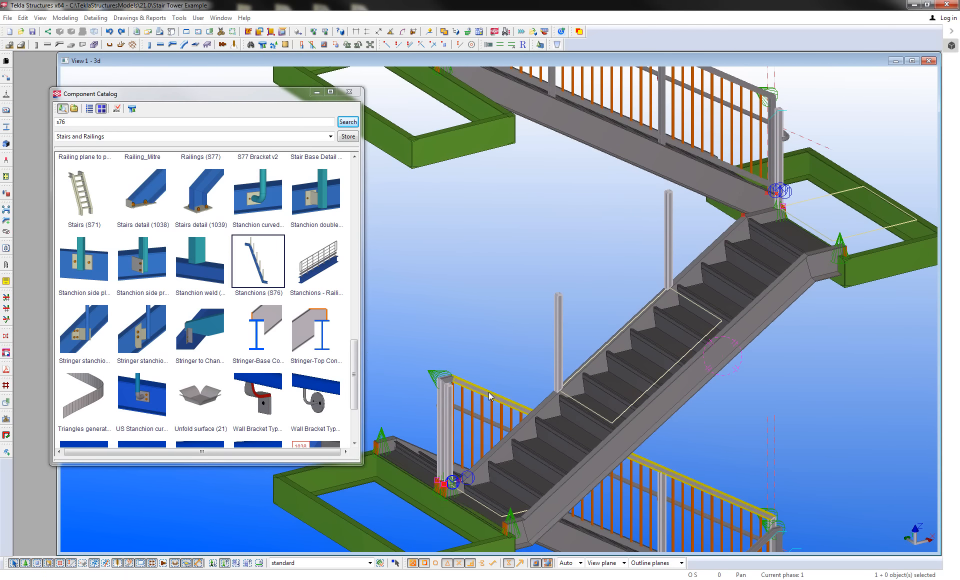
click(212, 563)
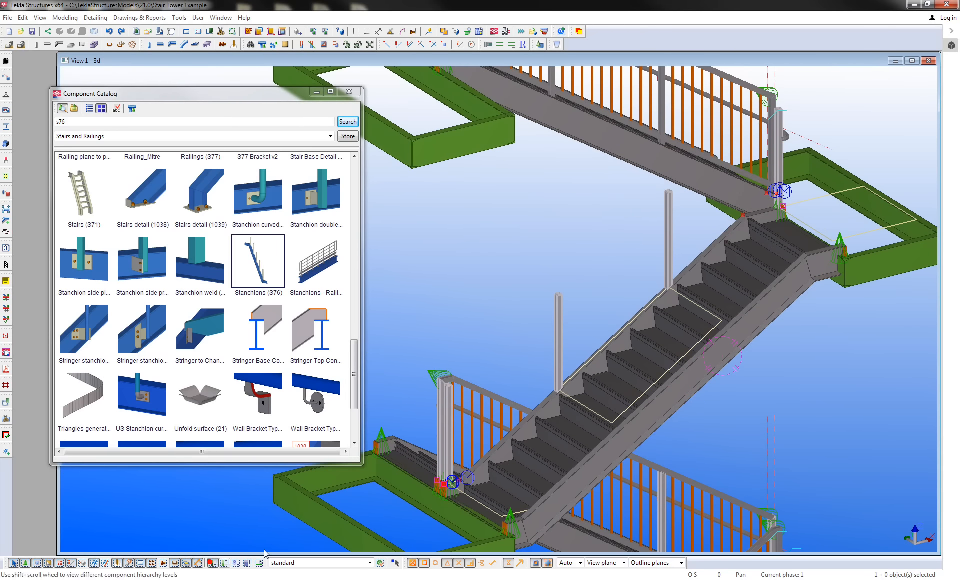
double_click(486, 400)
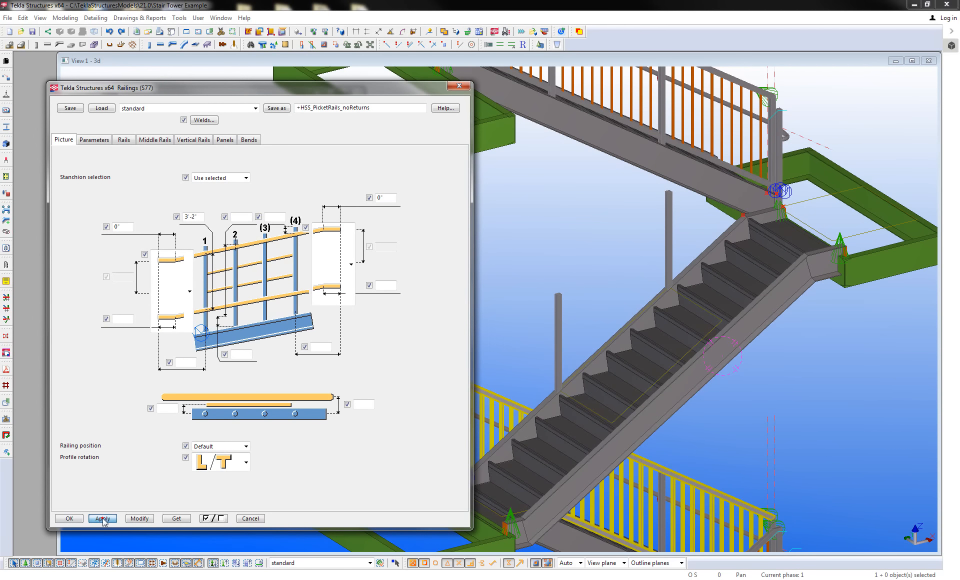
click(72, 519)
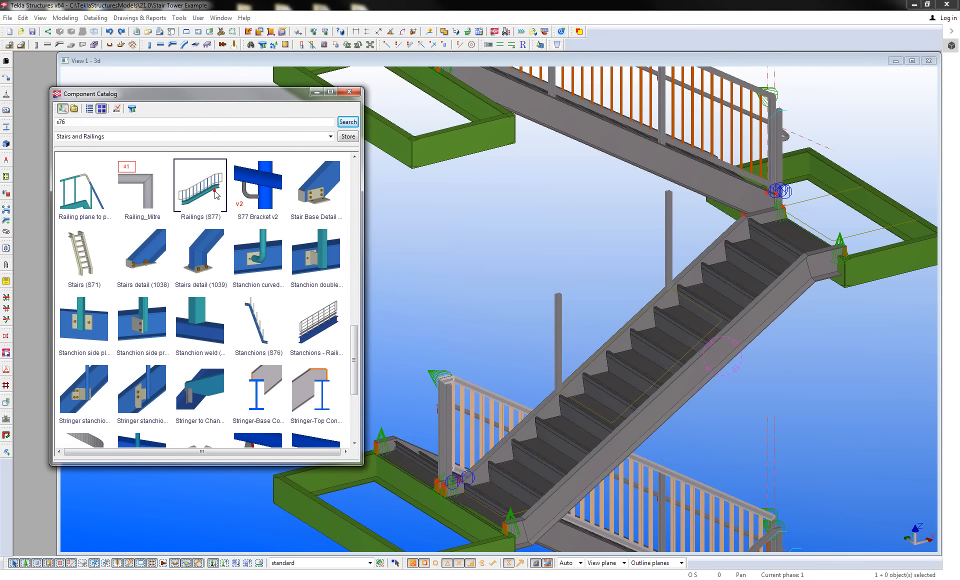
- Create the picket railing on the new flight using its four stanchions from the lower to the upper landing
click(448, 418)
click(559, 326)
click(671, 244)
click(779, 176)
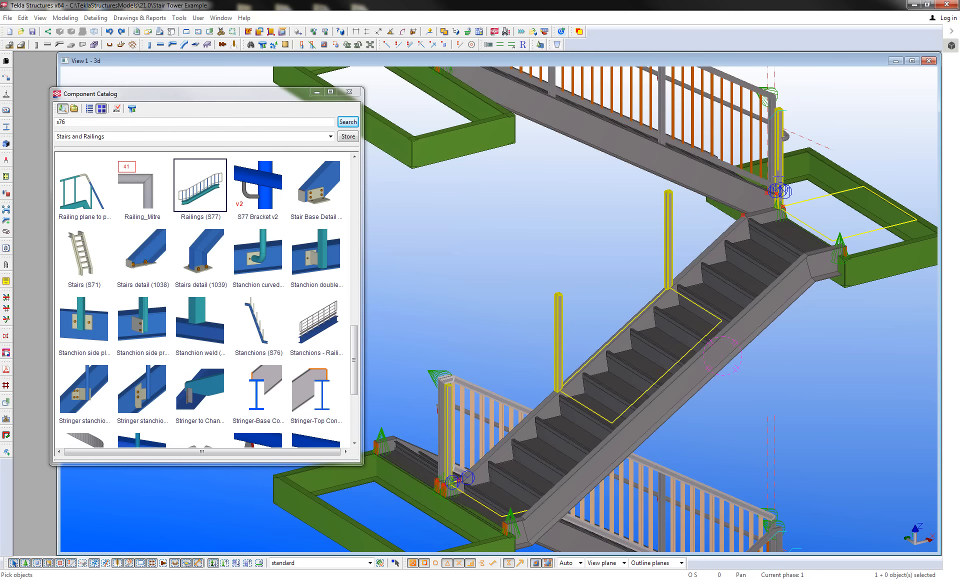
middle_click(608, 226)
right_click(553, 223)
click(566, 234)
click(532, 231)
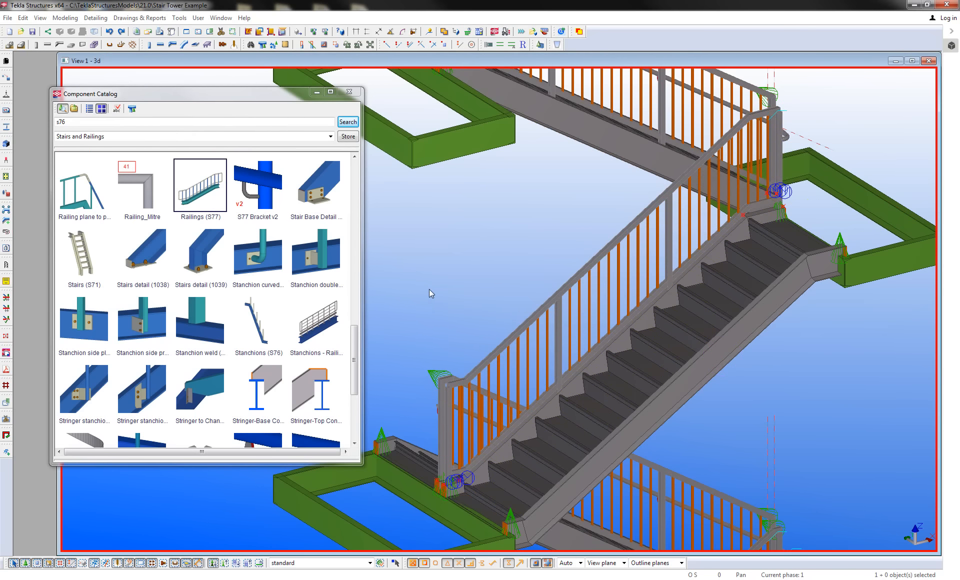
- Take over the Railings (S77) settings of the existing grab rail on the lower flight, Grab_Rail_Up_LeftSide
middle_drag(487, 215, 522, 281)
middle_drag(604, 325, 587, 127)
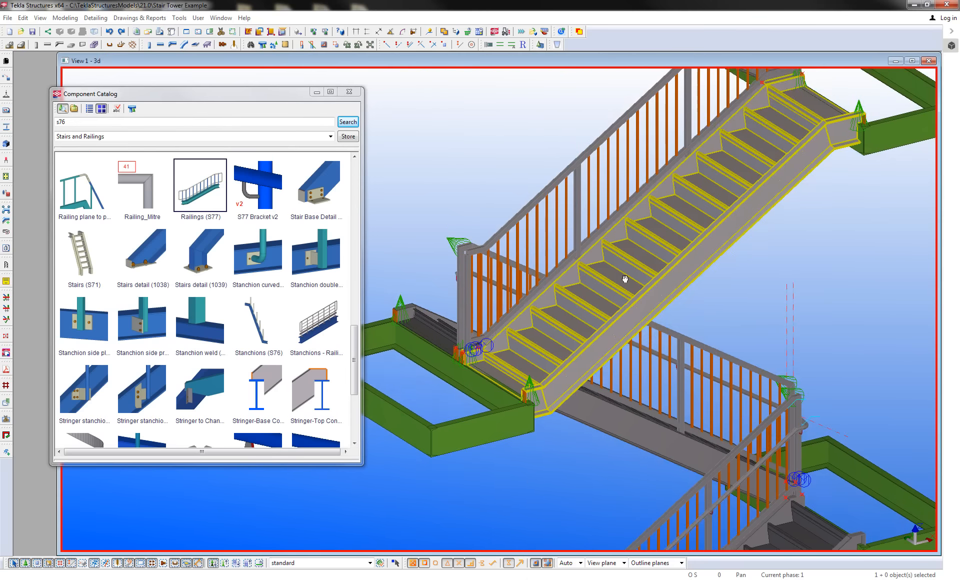
double_click(690, 509)
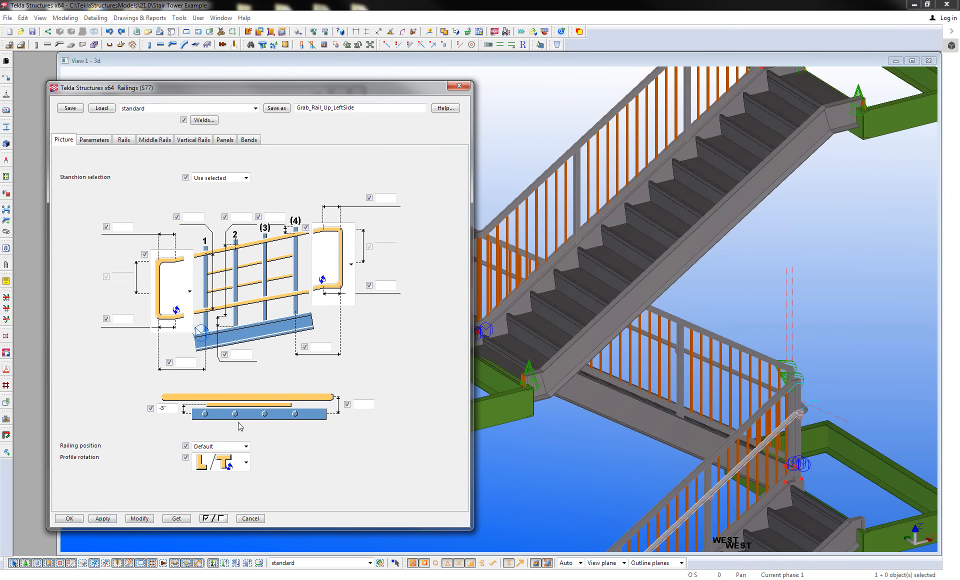
click(66, 519)
- Create the grab rail along the new flight by picking its four stanchions from bottom to top
click(204, 195)
middle_drag(489, 240, 475, 292)
scroll(475, 293, up, 2)
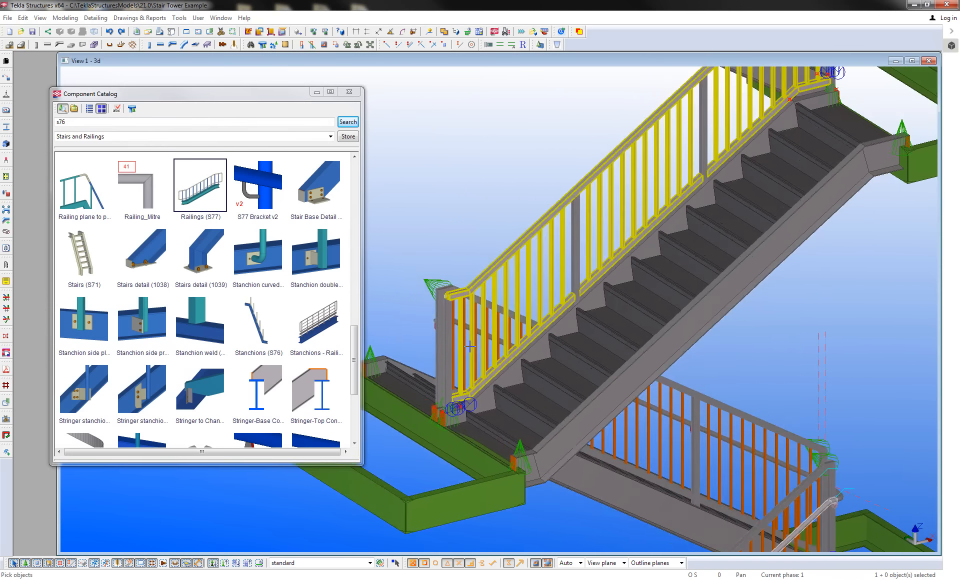
click(442, 339)
middle_drag(557, 287, 499, 396)
click(533, 333)
middle_drag(609, 309, 565, 410)
click(637, 290)
click(789, 188)
middle_click(463, 243)
- Mitre the new top rail with the end stanchions at the lower and upper landings using Railing_Mitre
scroll(466, 244, down, 2)
middle_drag(510, 274, 585, 185)
scroll(447, 325, up, 2)
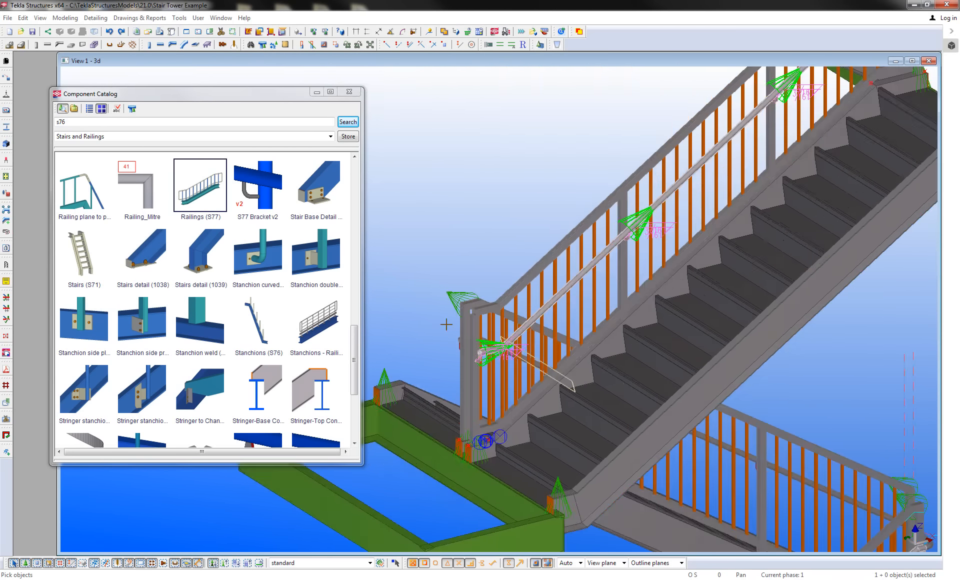
scroll(443, 323, up, 3)
double_click(150, 191)
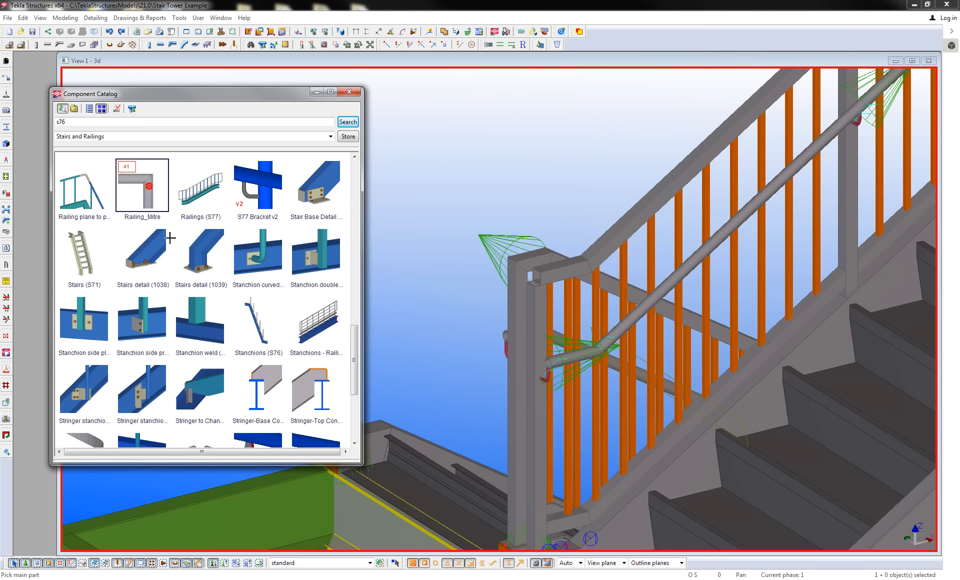
click(225, 564)
scroll(569, 244, up, 2)
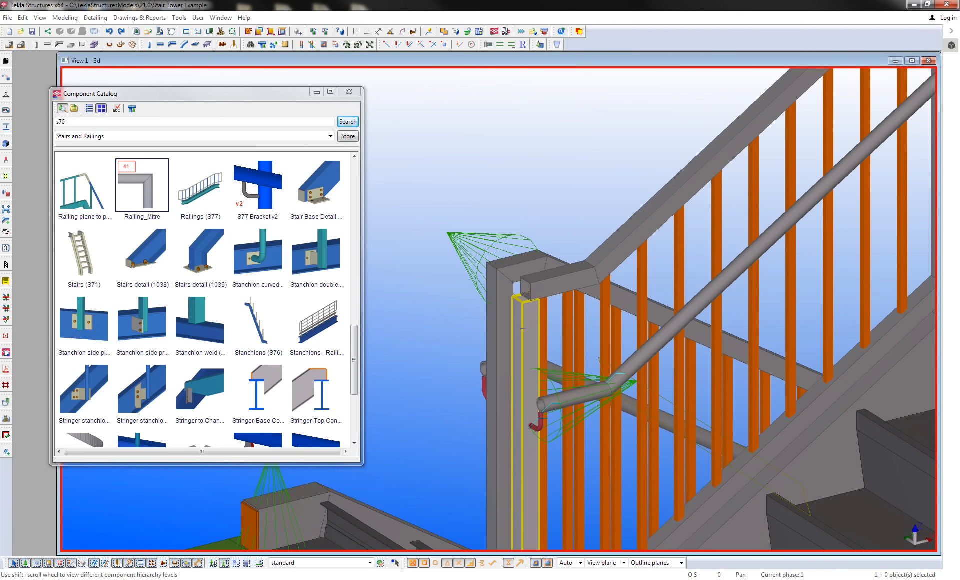
scroll(446, 325, down, 5)
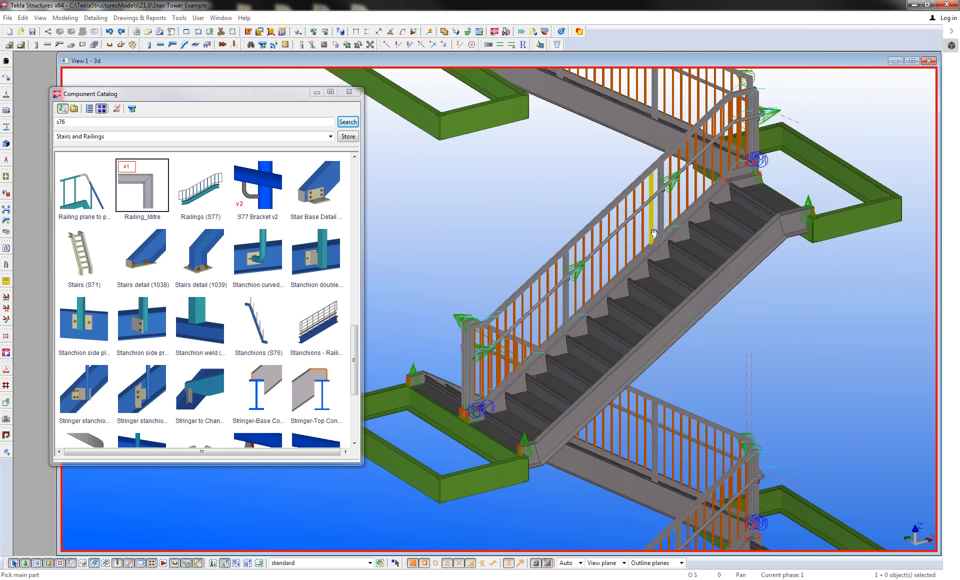
scroll(689, 234, up, 5)
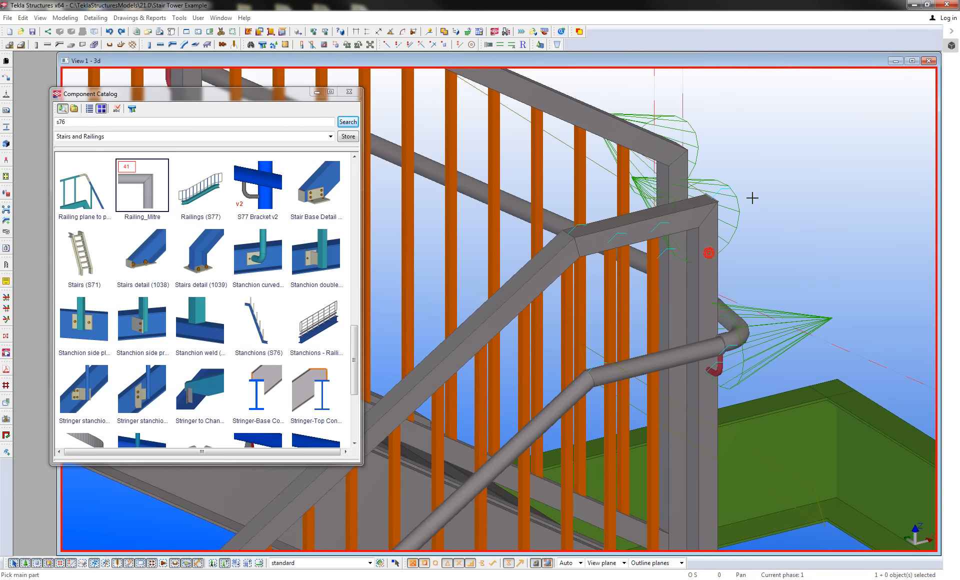
scroll(721, 292, down, 5)
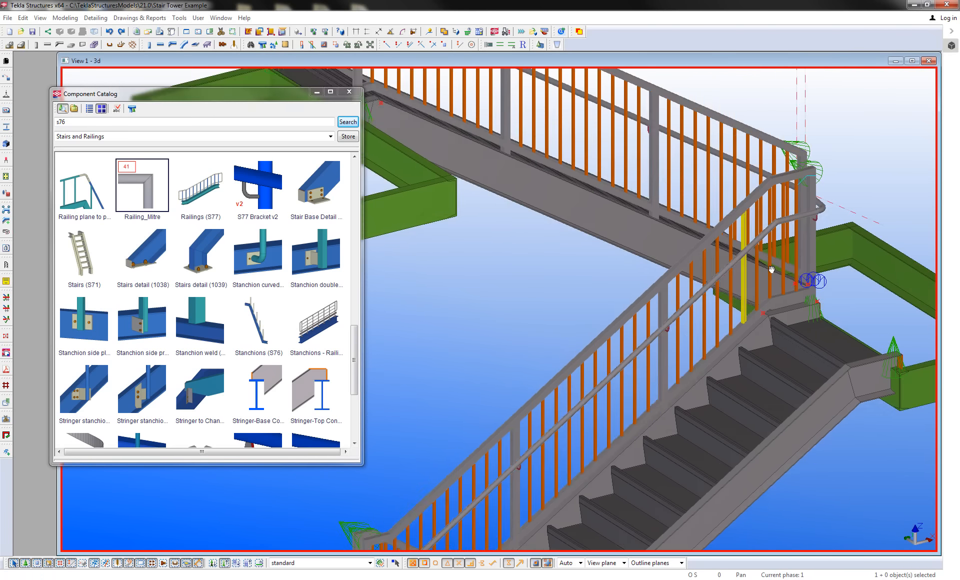
scroll(505, 356, up, 5)
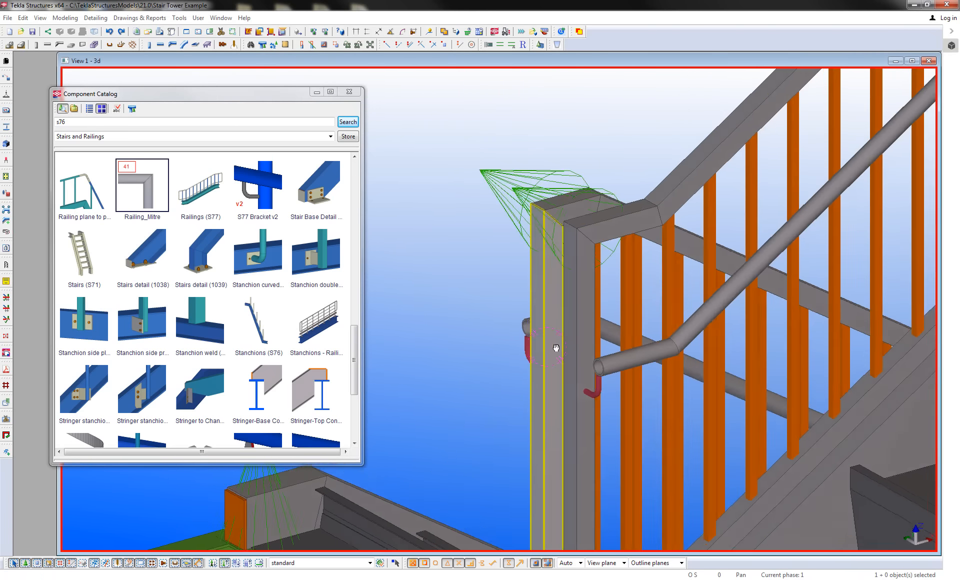
- Take over the new grab rail's part properties for the polybeam: name RAIL, profile PIPE1-1/4STD, material A53, class 1
ctrl+middle_drag(631, 336, 583, 365)
middle_drag(517, 384, 546, 357)
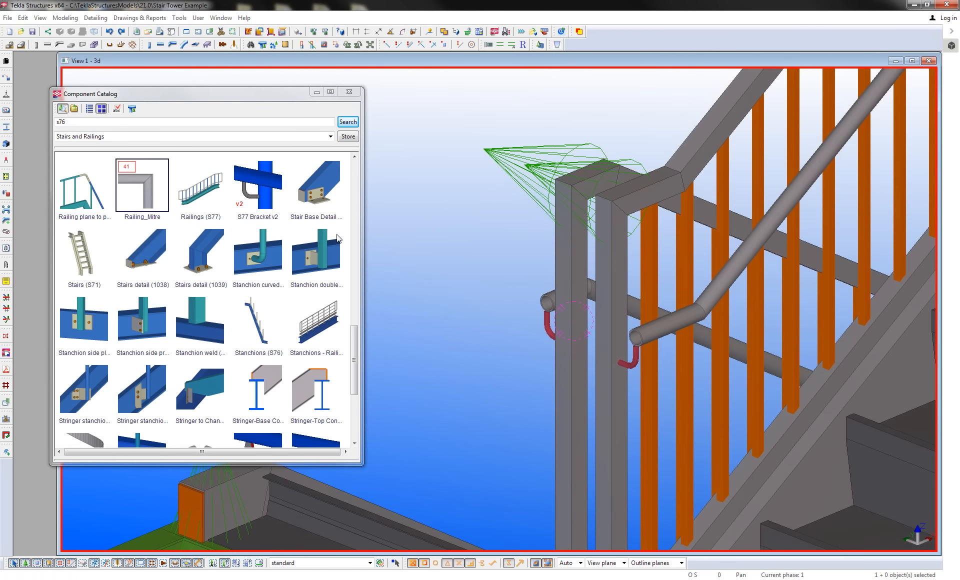
double_click(173, 46)
right_click(421, 277)
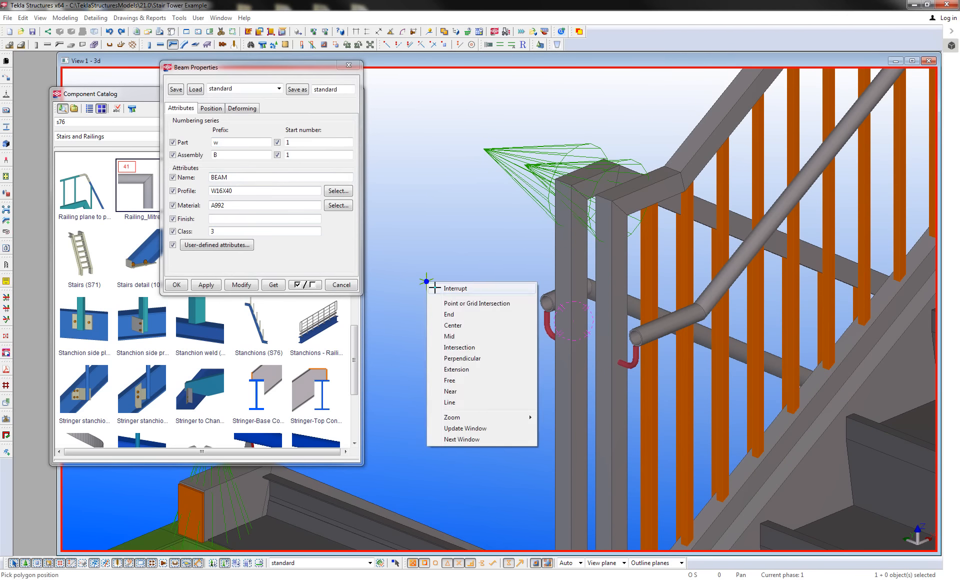
click(156, 111)
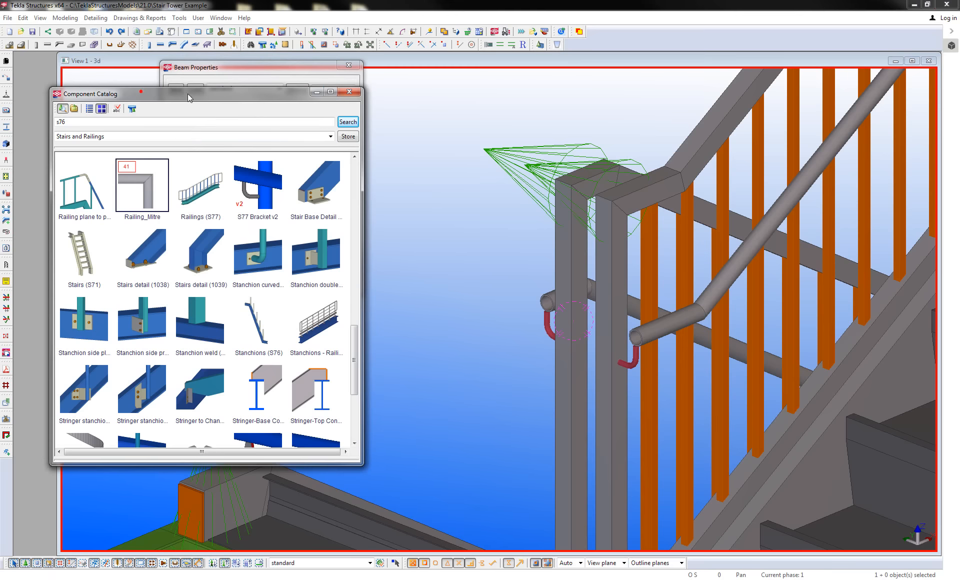
click(343, 93)
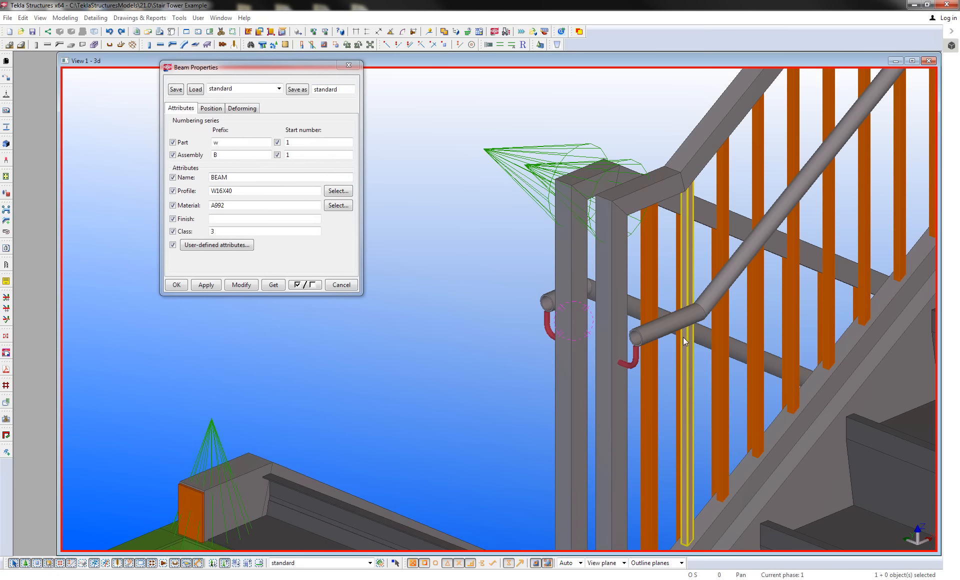
click(650, 331)
click(273, 285)
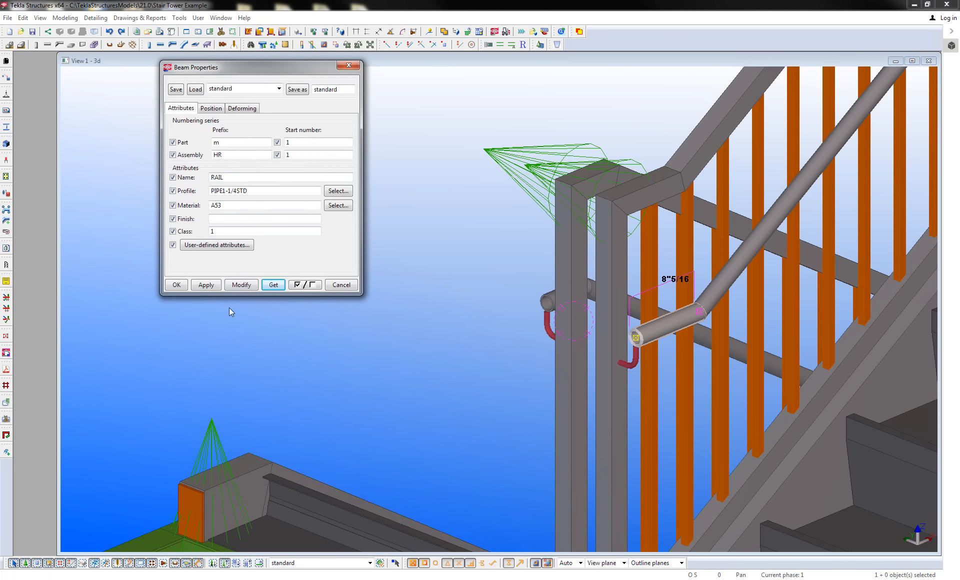
click(177, 284)
- Model a polybeam return around the end posts joining the two grab rail ends at the lower landing, with its first leg 3" long
click(172, 44)
scroll(536, 300, up, 2)
click(542, 280)
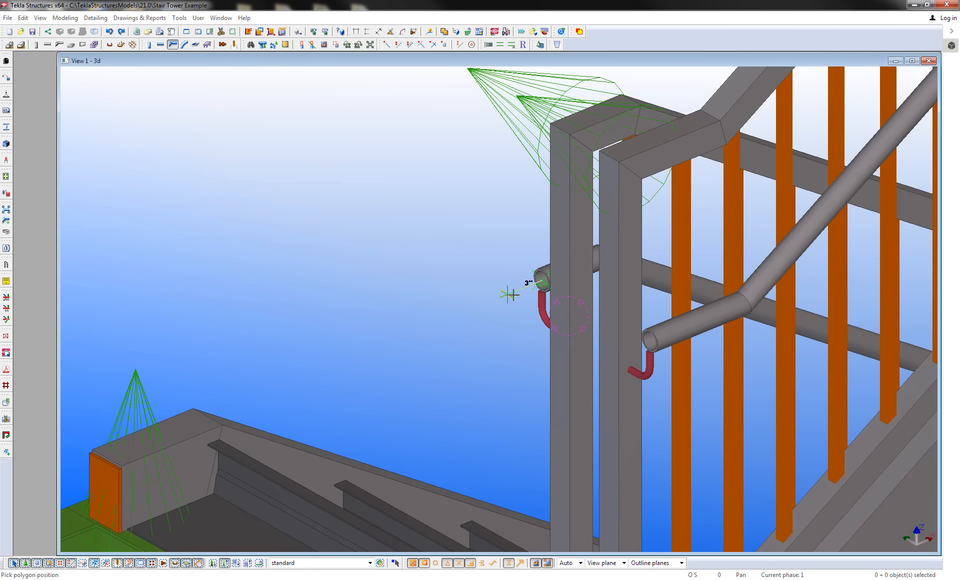
click(508, 294)
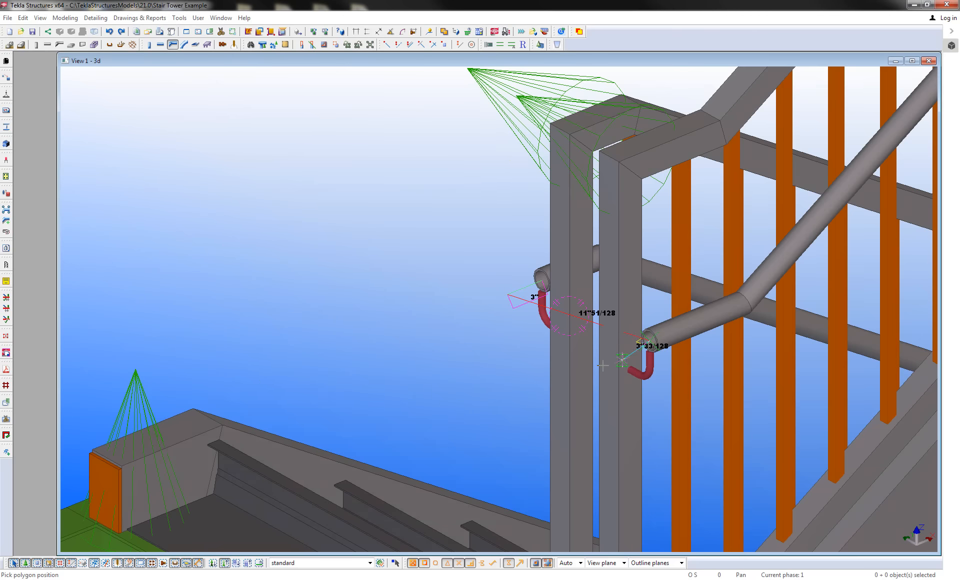
scroll(603, 366, down, 2)
ctrl+middle_drag(603, 366, 557, 365)
scroll(595, 366, up, 2)
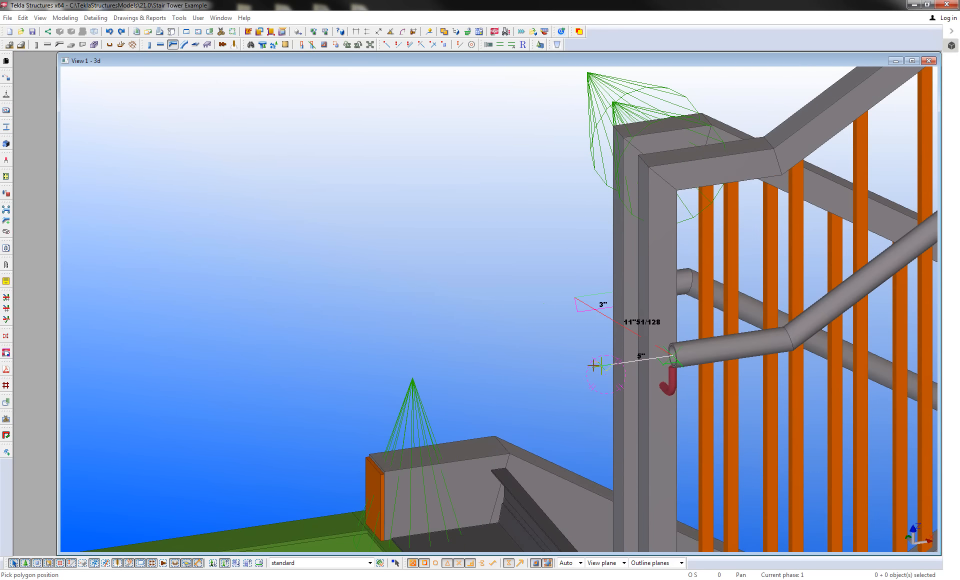
click(629, 361)
click(672, 360)
middle_click(486, 320)
- Round both outer corners of the grab rail return with a rounded chamfer of x 2"
scroll(491, 320, down, 2)
ctrl+middle_drag(569, 320, 602, 320)
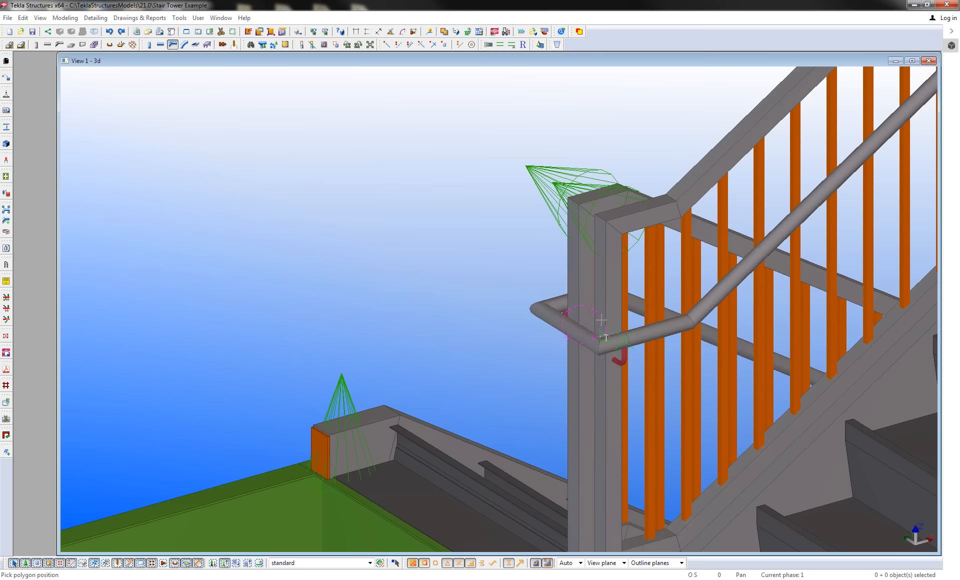
scroll(596, 322, up, 3)
click(518, 312)
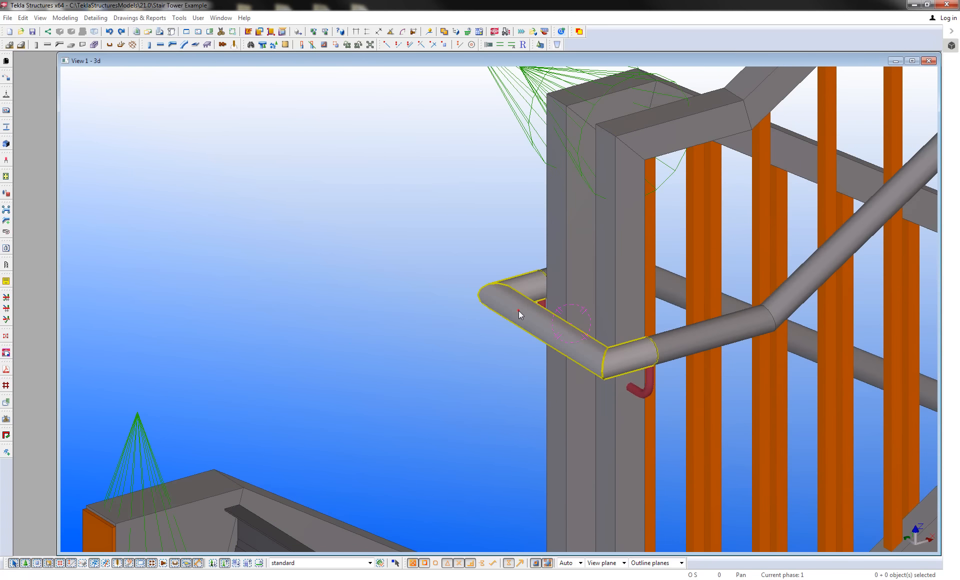
shift+double_click(606, 364)
click(276, 140)
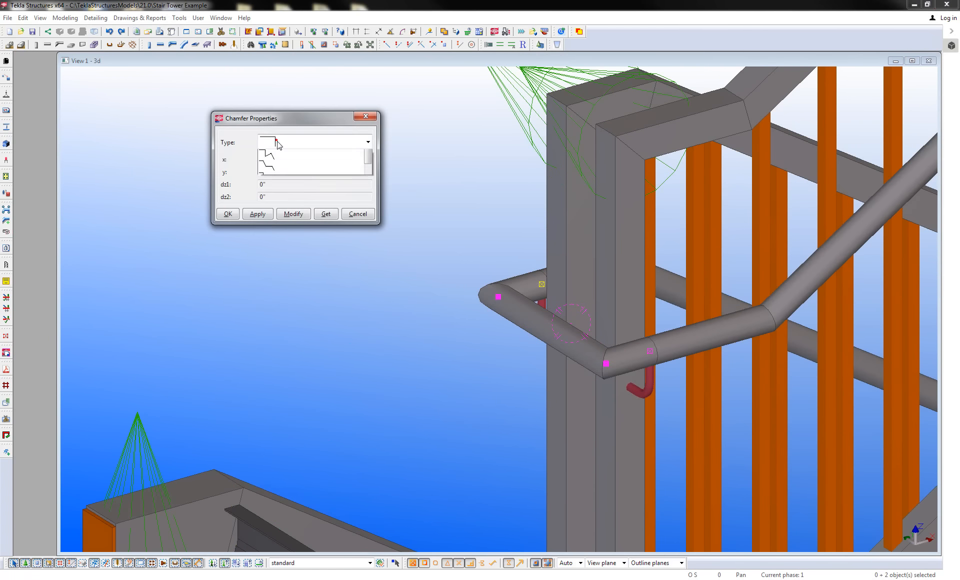
click(290, 178)
double_click(283, 160)
text(2)
click(301, 215)
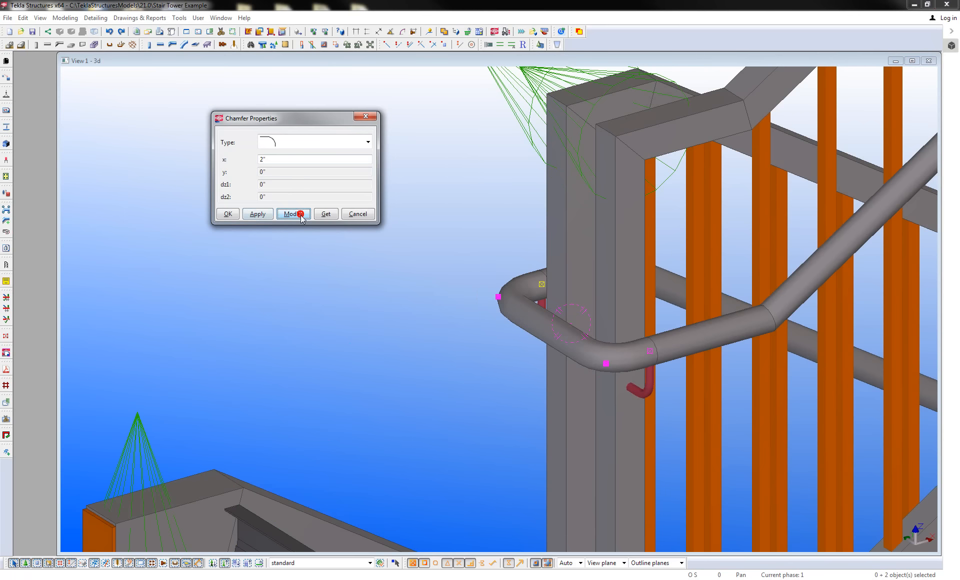
click(225, 214)
- Split the grab rail return into two halves at the middle of its straight run between the end posts
click(23, 18)
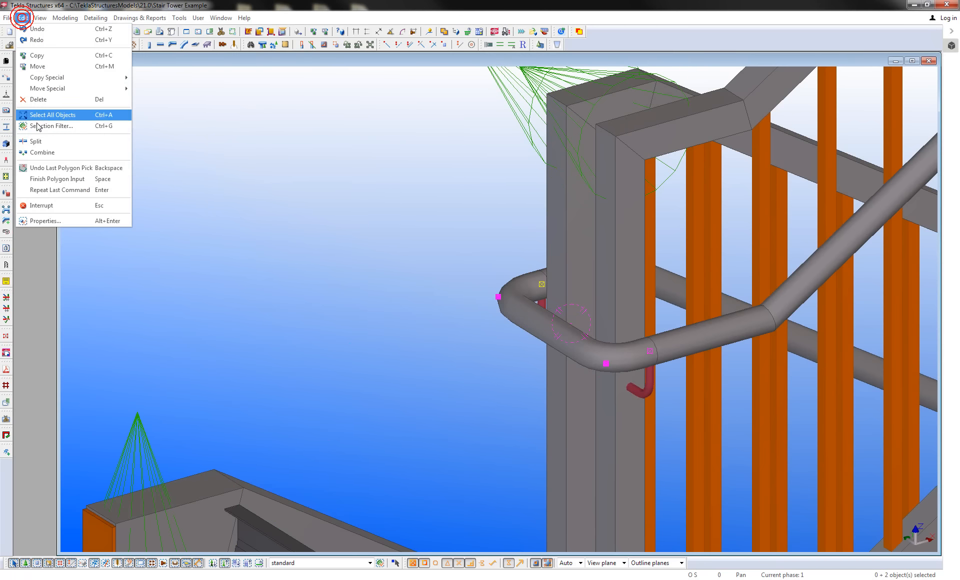
click(36, 142)
click(539, 324)
ctrl+middle_drag(566, 333, 652, 336)
click(584, 331)
ctrl+middle_drag(585, 330, 538, 304)
key(Escape)
- Weld each half of the split return to its adjoining grab rail
click(504, 294)
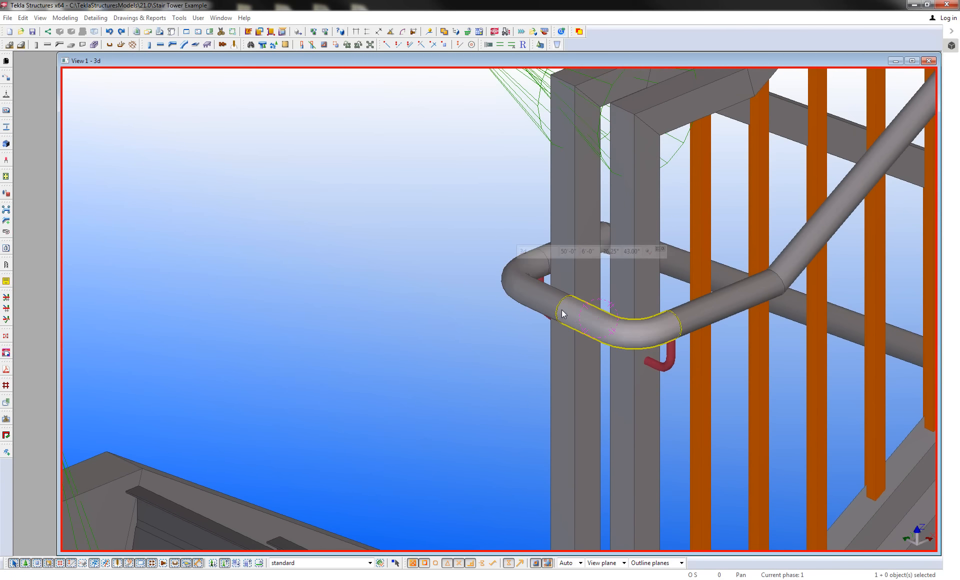
click(234, 44)
click(695, 311)
click(634, 311)
click(515, 264)
right_click(459, 225)
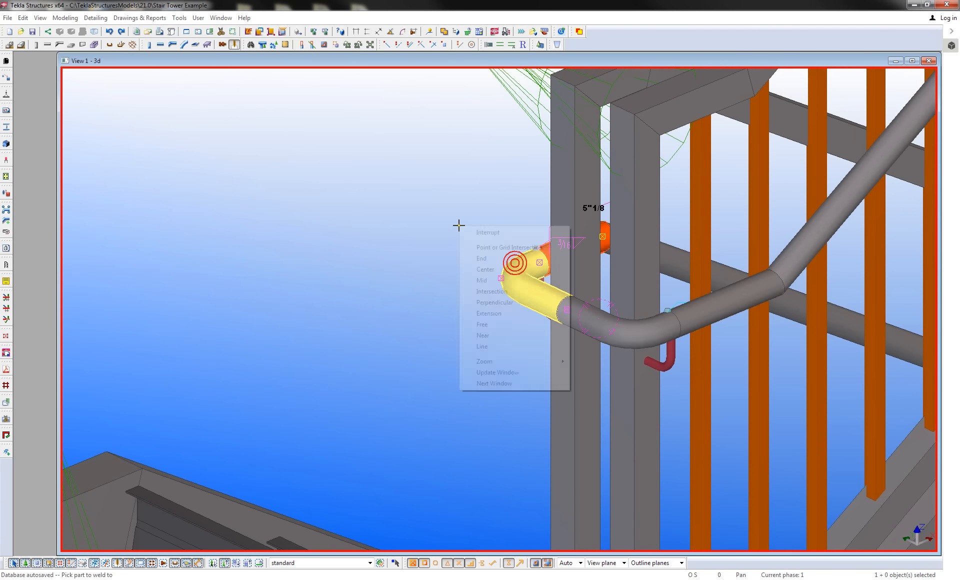
click(468, 231)
scroll(468, 231, down, 3)
click(457, 231)
middle_drag(457, 231, 427, 247)
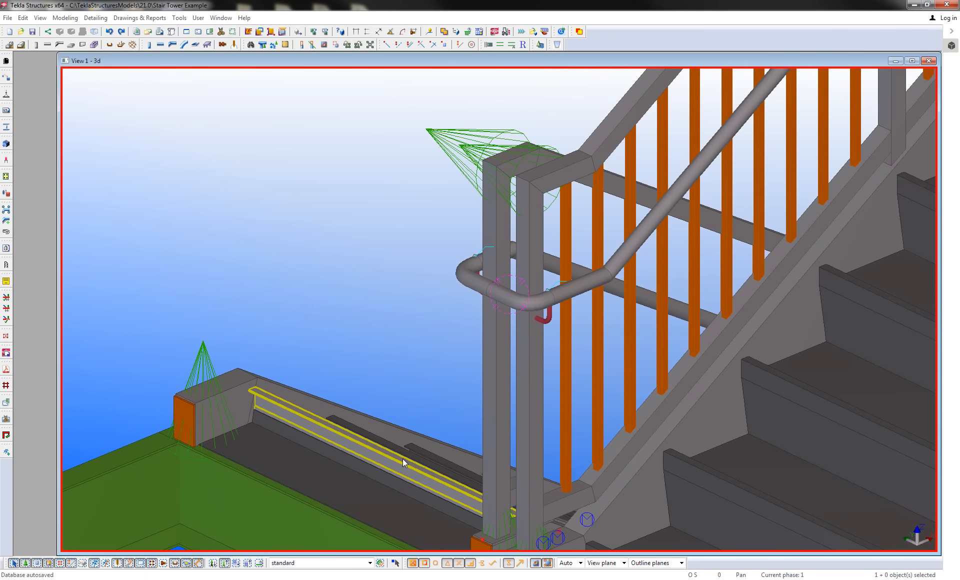
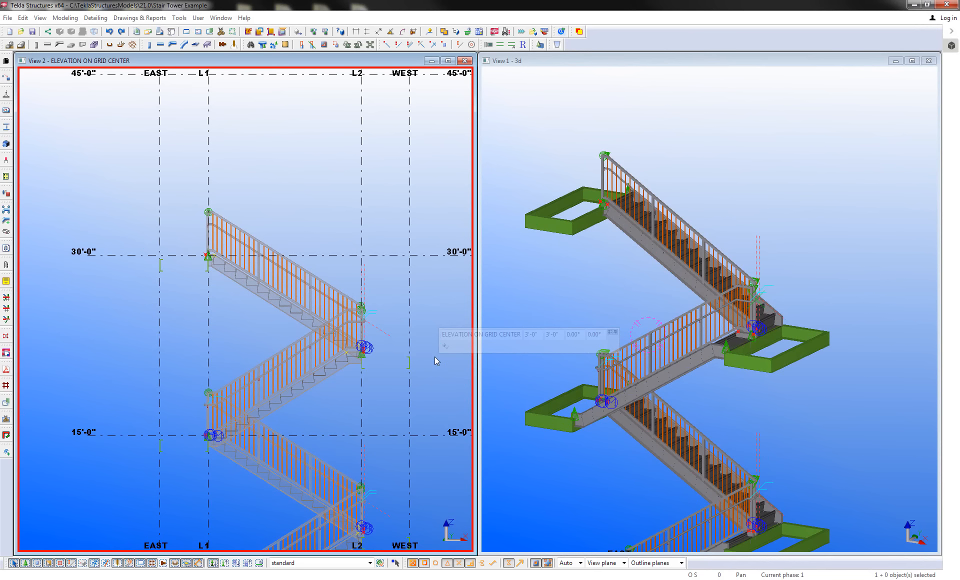
- Select both flights between 15'-0" and 30'-0" with their railings, plus all channels of the intermediate and 30'-0" landings
drag(434, 370, 93, 165)
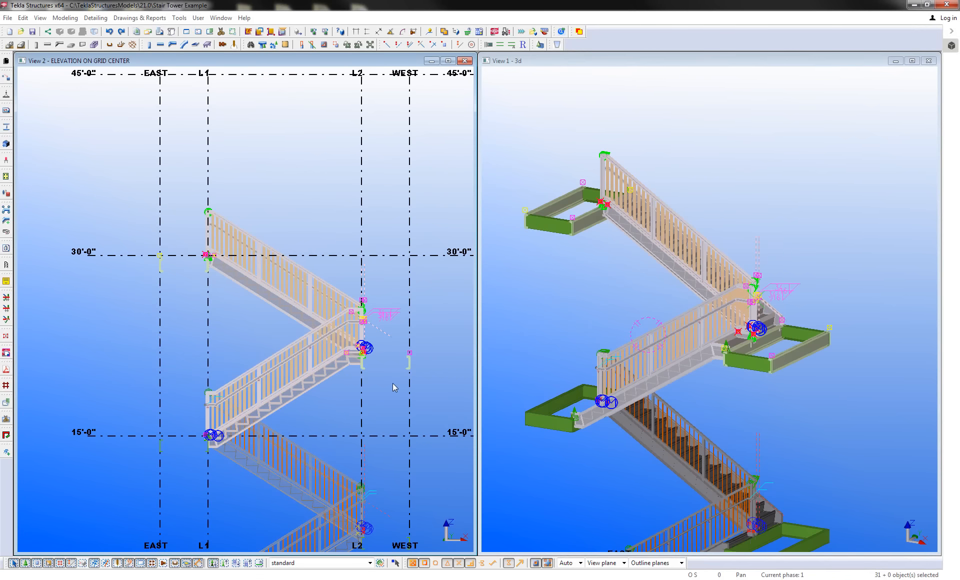
scroll(703, 385, down, 5)
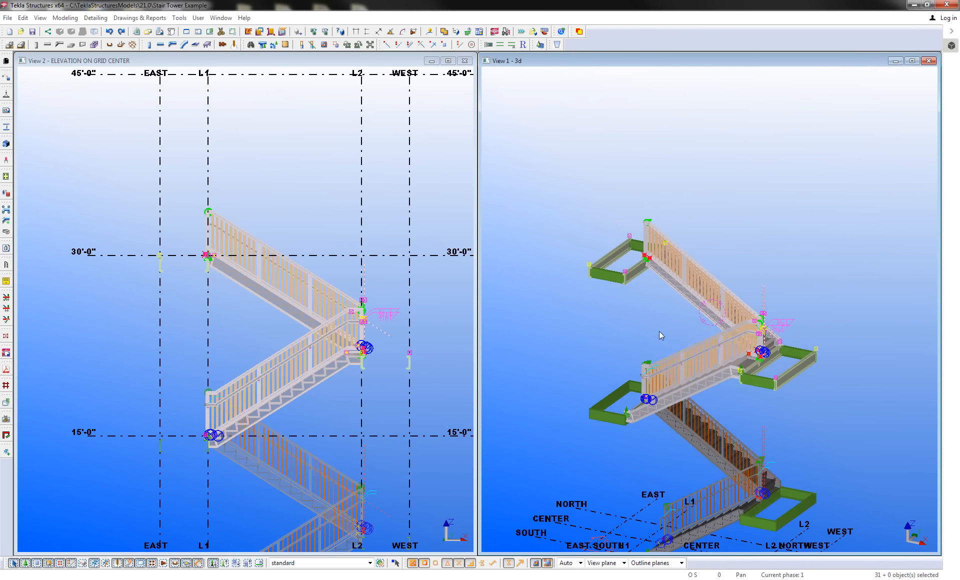
scroll(738, 356, up, 2)
ctrl+click(773, 395)
ctrl+click(823, 351)
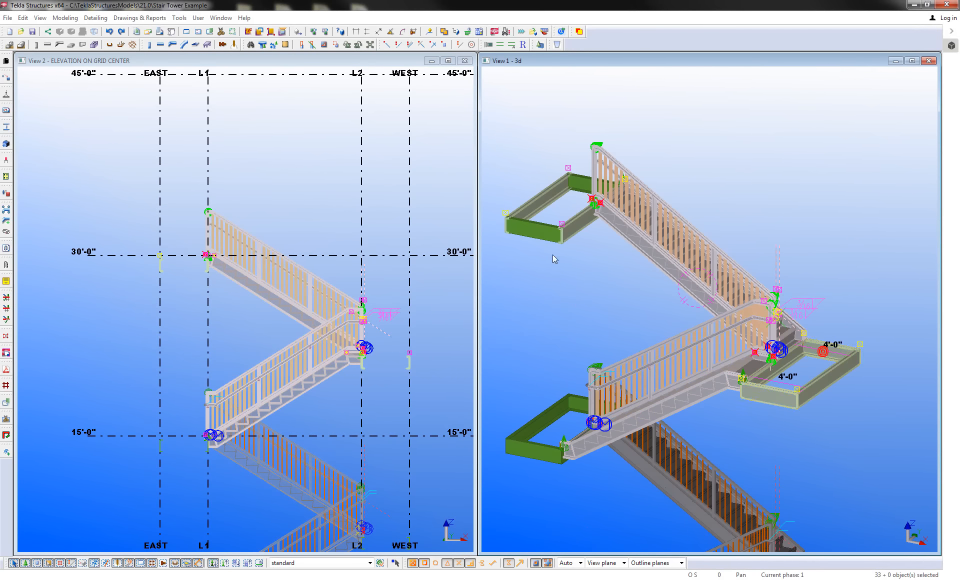
ctrl+click(534, 231)
ctrl+click(580, 185)
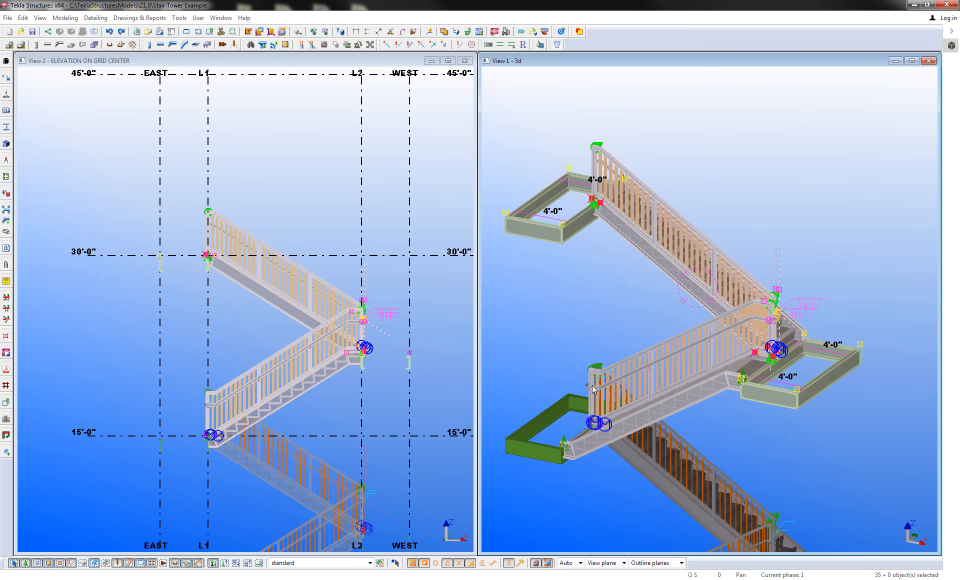
- Add the near return half and the outer stringer connection at the 15'-0" landing to the selection, leaving out the landing channel
scroll(593, 389, up, 8)
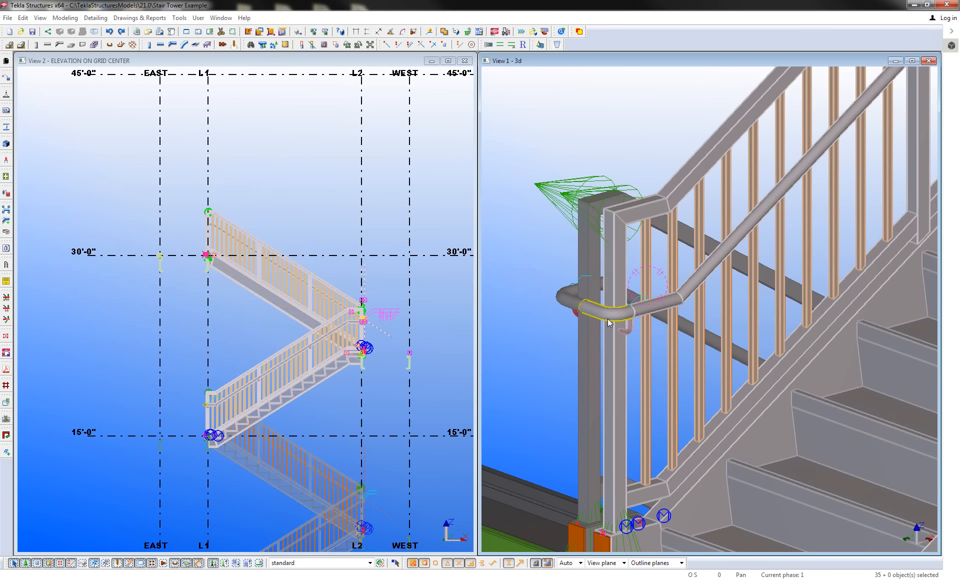
ctrl+click(609, 323)
scroll(661, 371, down, 3)
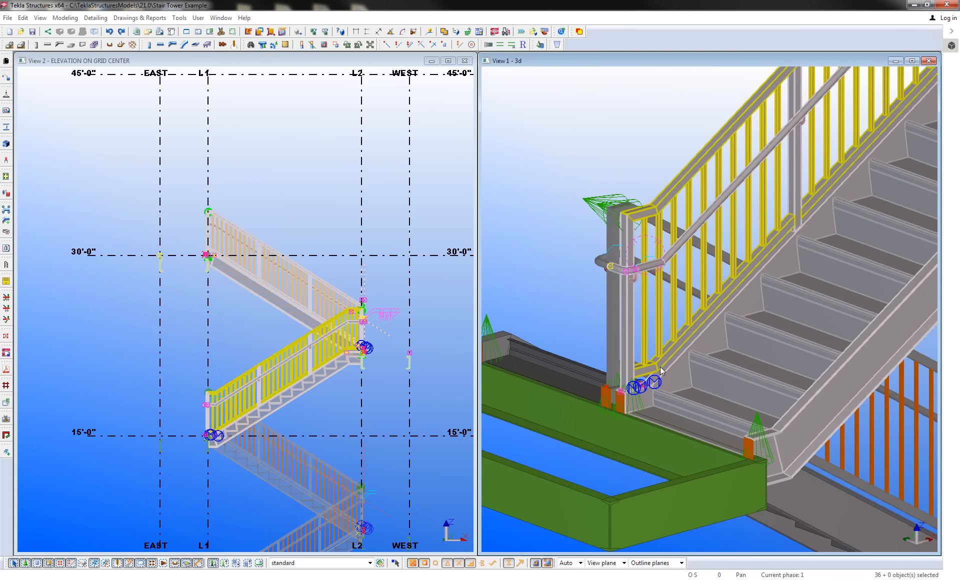
scroll(661, 371, up, 2)
ctrl+click(794, 500)
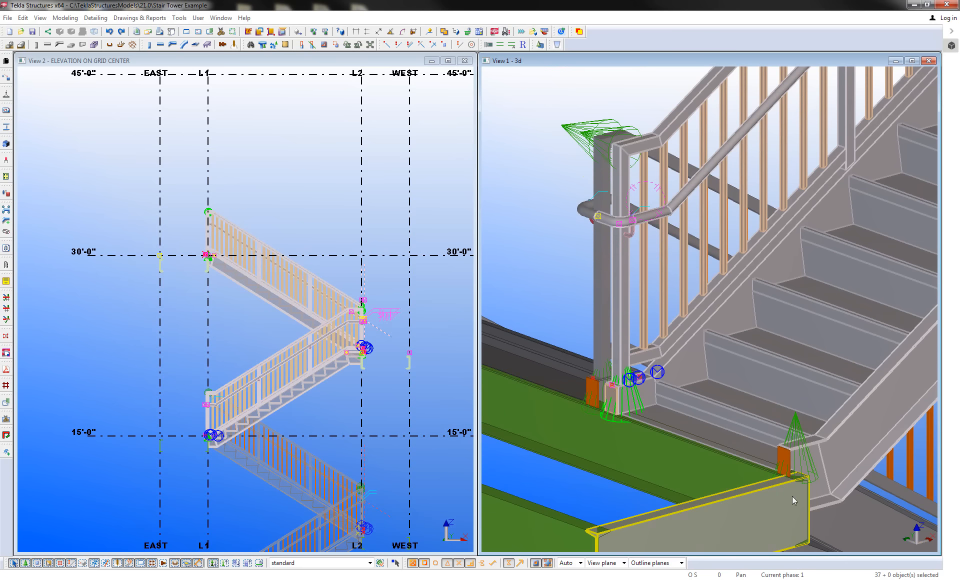
ctrl+click(805, 473)
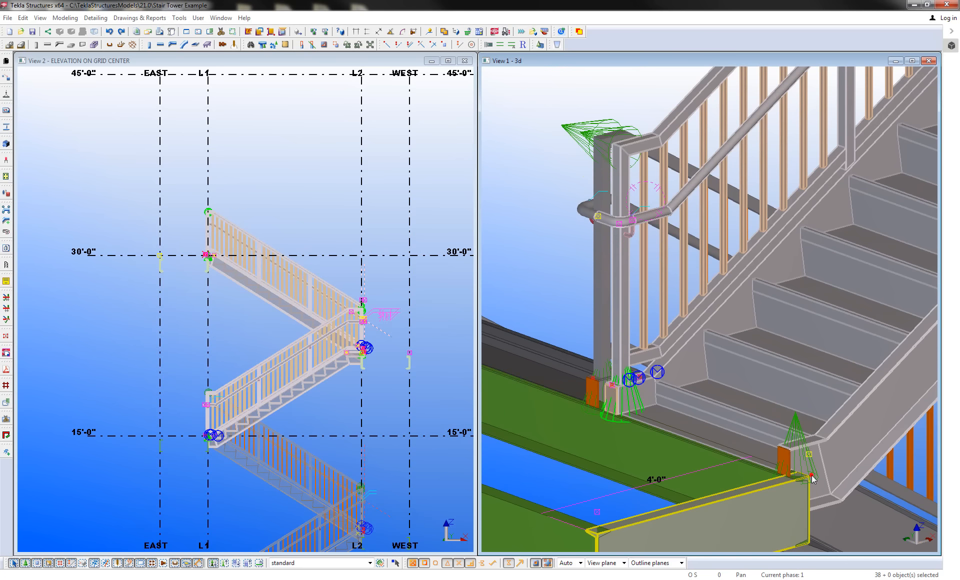
ctrl+click(789, 491)
scroll(760, 506, down, 3)
scroll(760, 404, down, 2)
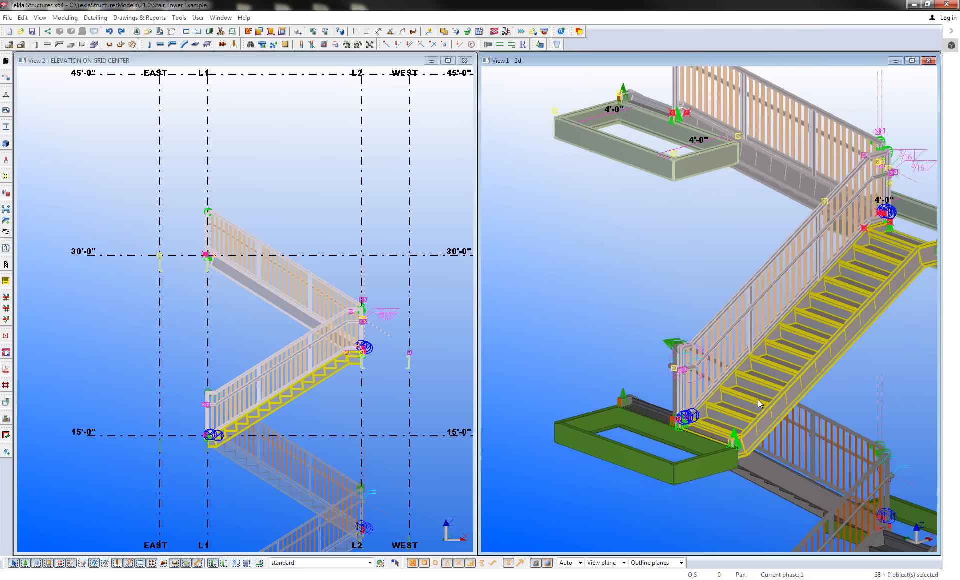
middle_drag(757, 322, 746, 437)
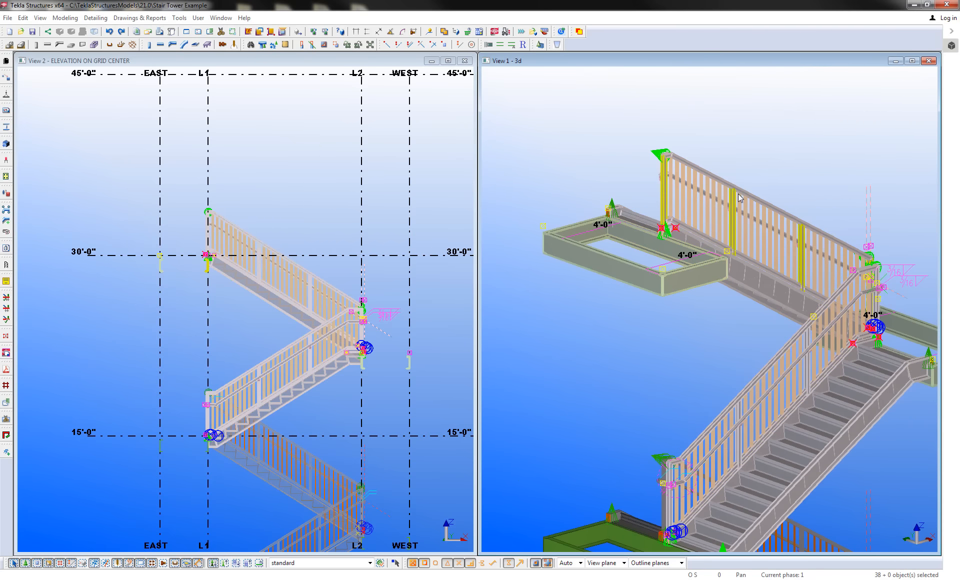
scroll(754, 415, down, 2)
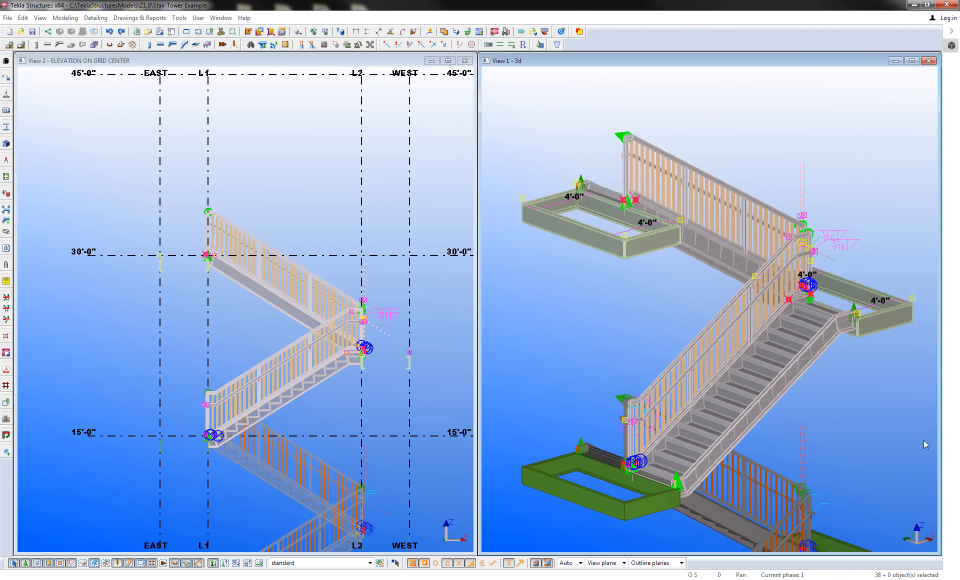
- Copy the selected stair level linearly with dX 0", dY 0", dZ 15'-0" and 2 copies, without expanding the view depth
scroll(353, 270, down, 5)
middle_drag(288, 332, 286, 353)
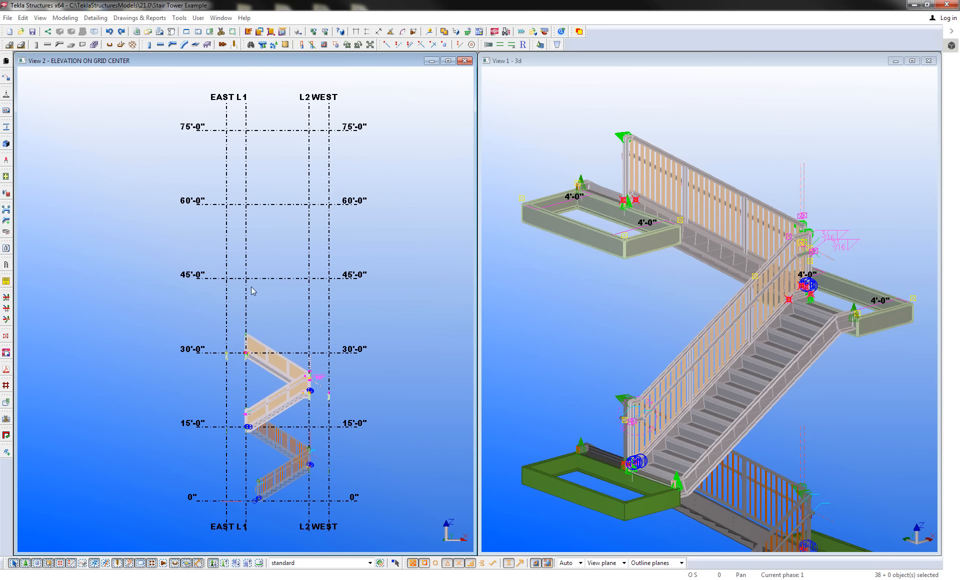
right_click(293, 315)
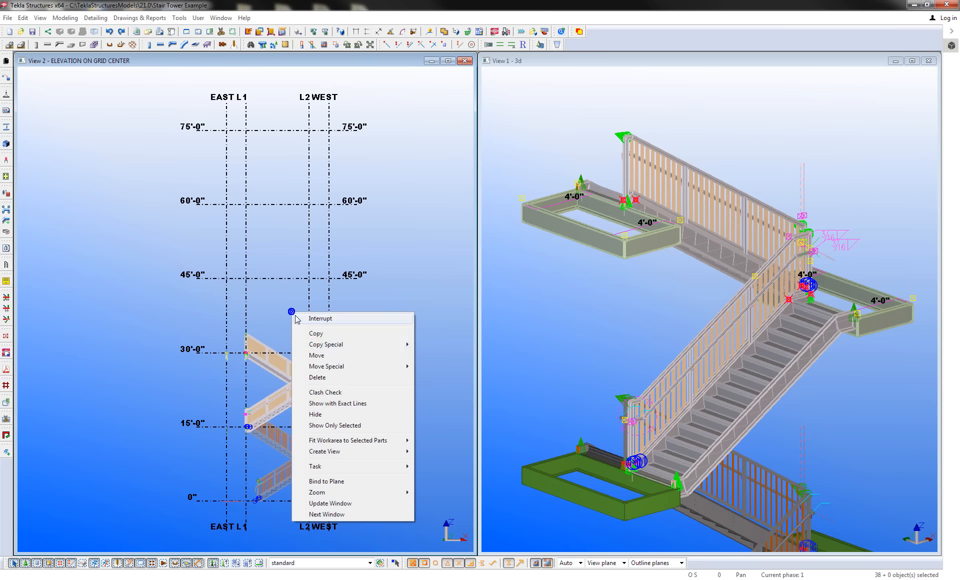
click(340, 345)
click(435, 344)
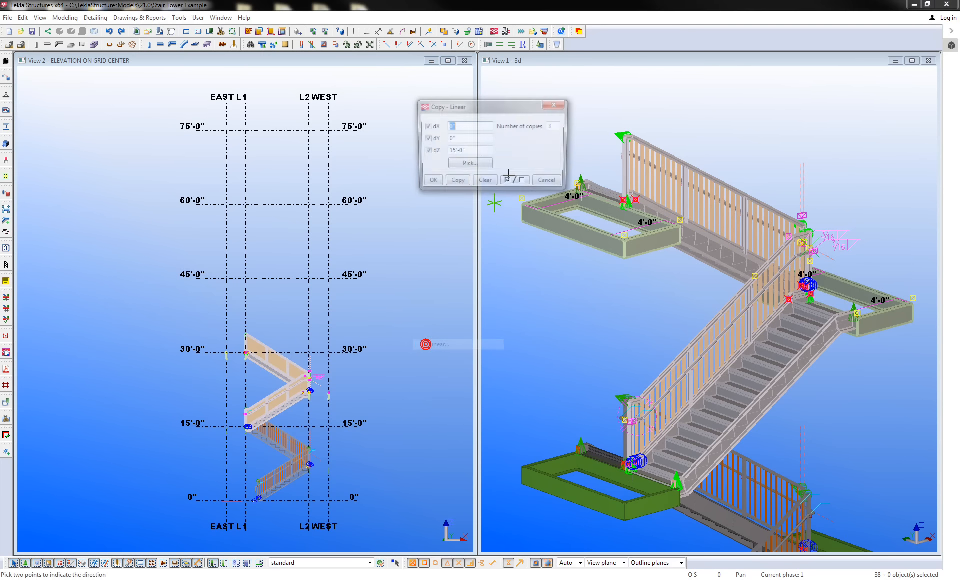
double_click(487, 152)
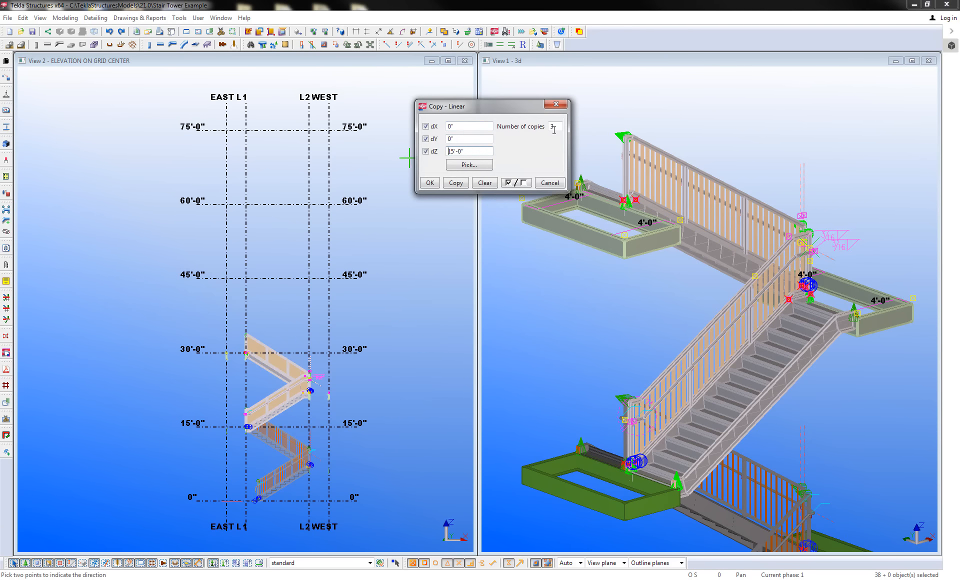
text(2)
click(456, 183)
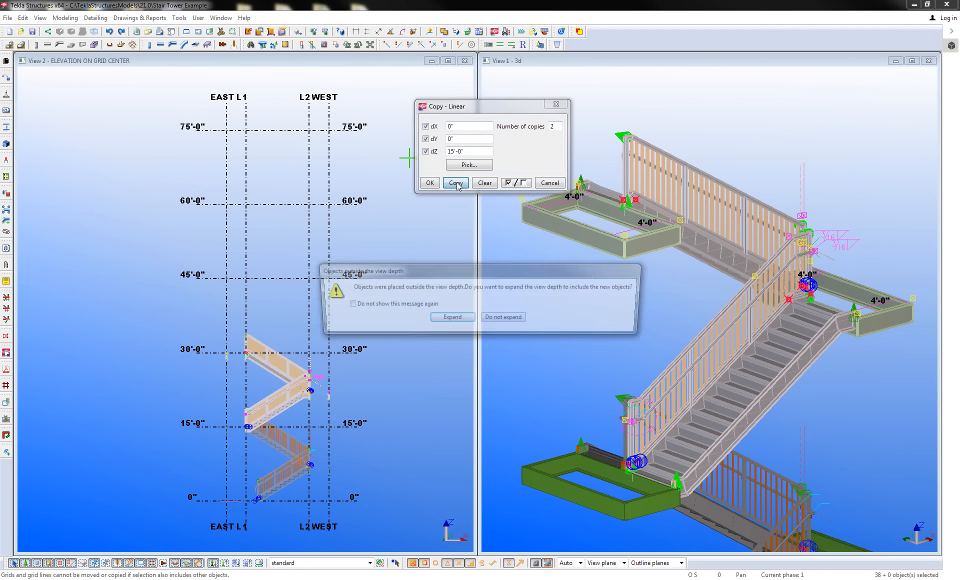
click(502, 318)
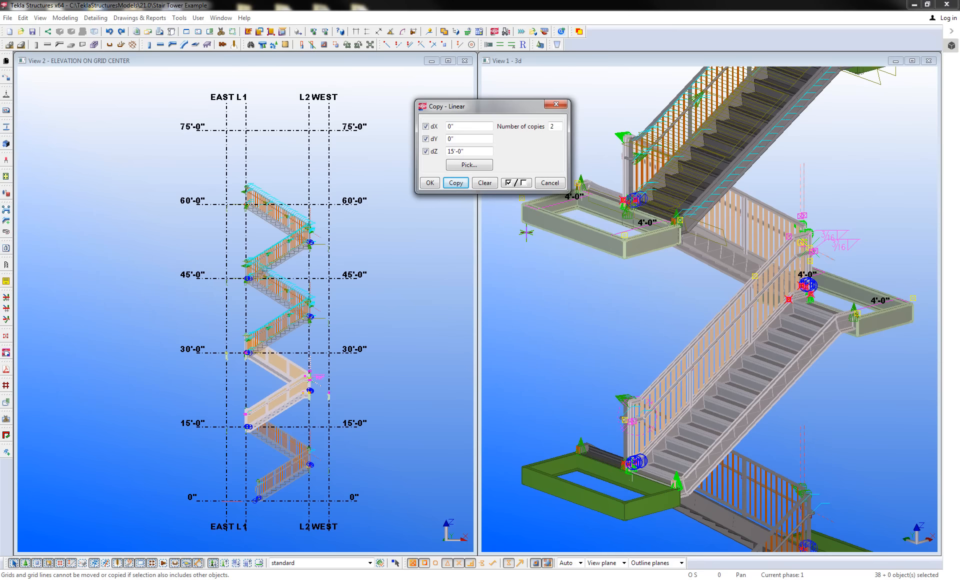
right_click(524, 242)
click(550, 247)
click(546, 184)
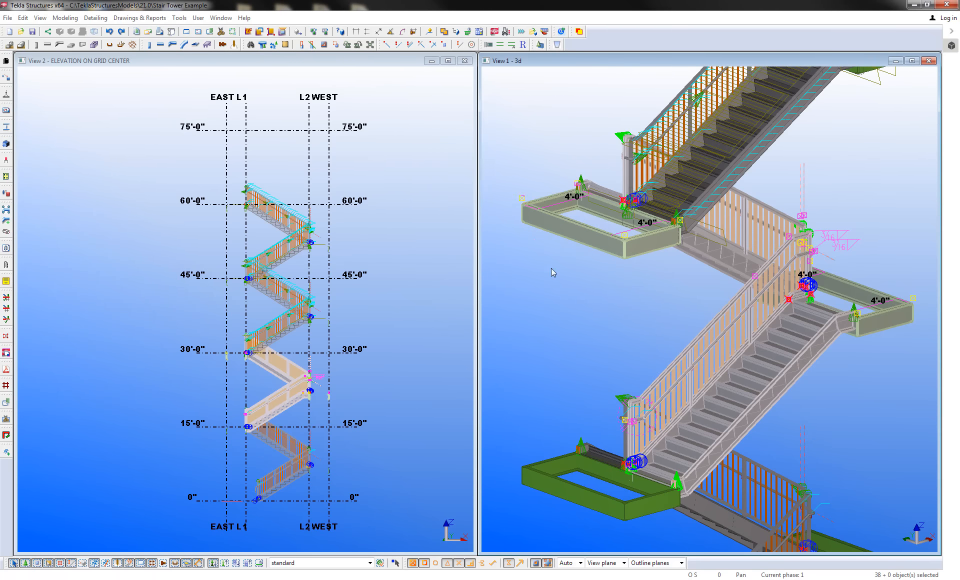
click(548, 277)
- Close the grid center elevation view and tile the remaining 3D view vertically across the workspace
scroll(621, 280, up, 8)
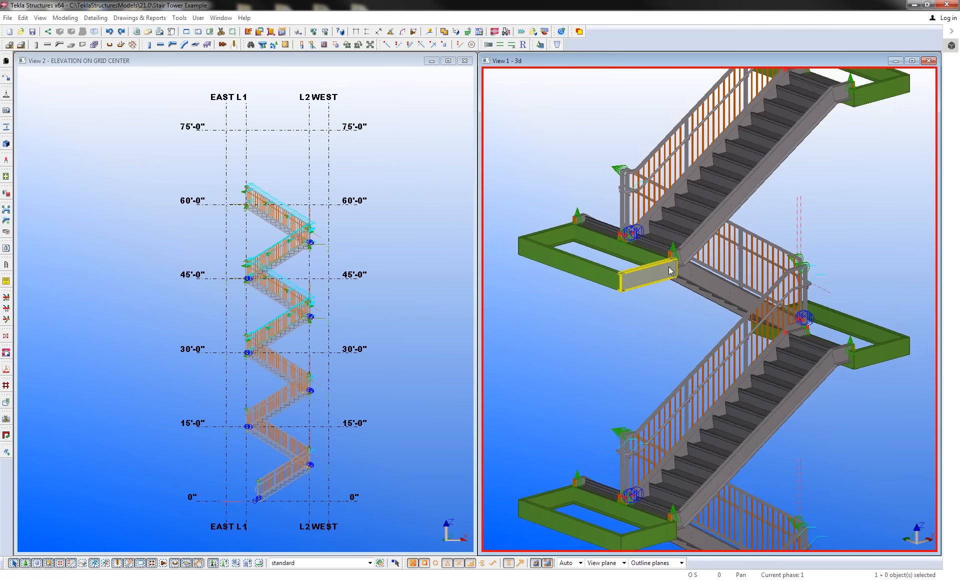
scroll(615, 270, down, 3)
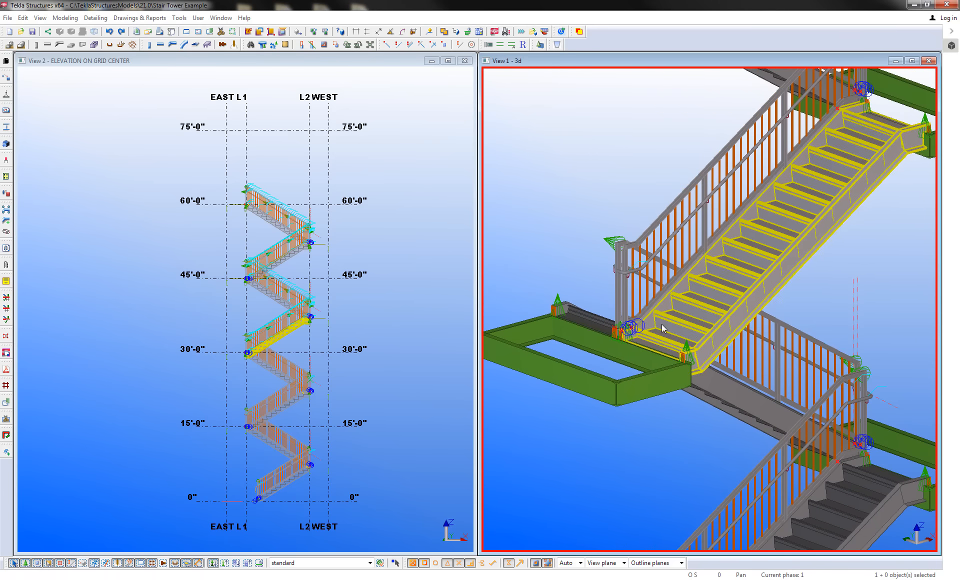
click(465, 61)
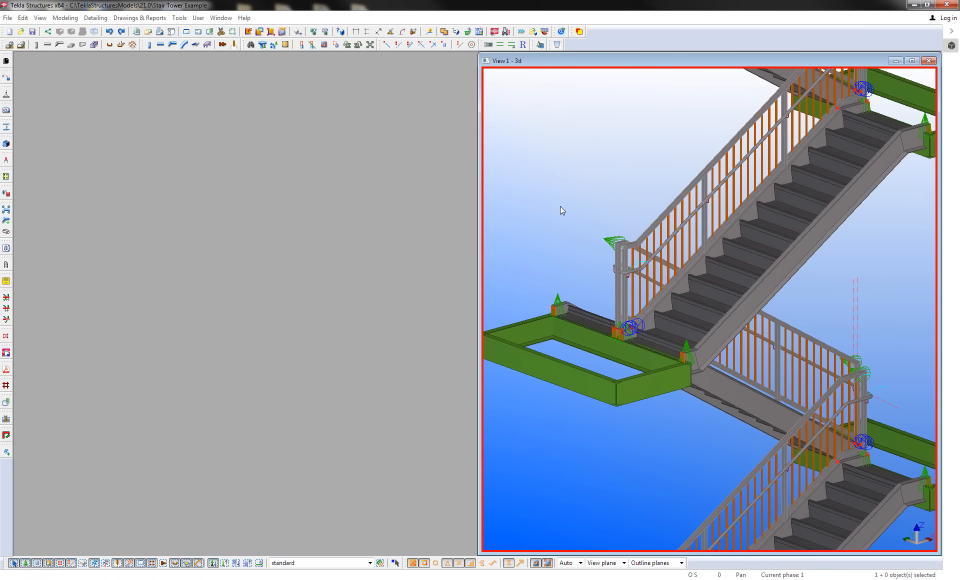
key(alt+w)
key(v)
- Examine the copied flights, landings, picket railings and grab rail returns from several angles up to the top landing
scroll(509, 254, up, 2)
middle_drag(520, 274, 478, 390)
middle_drag(581, 270, 576, 371)
scroll(579, 278, down, 2)
ctrl+middle_drag(581, 323, 434, 311)
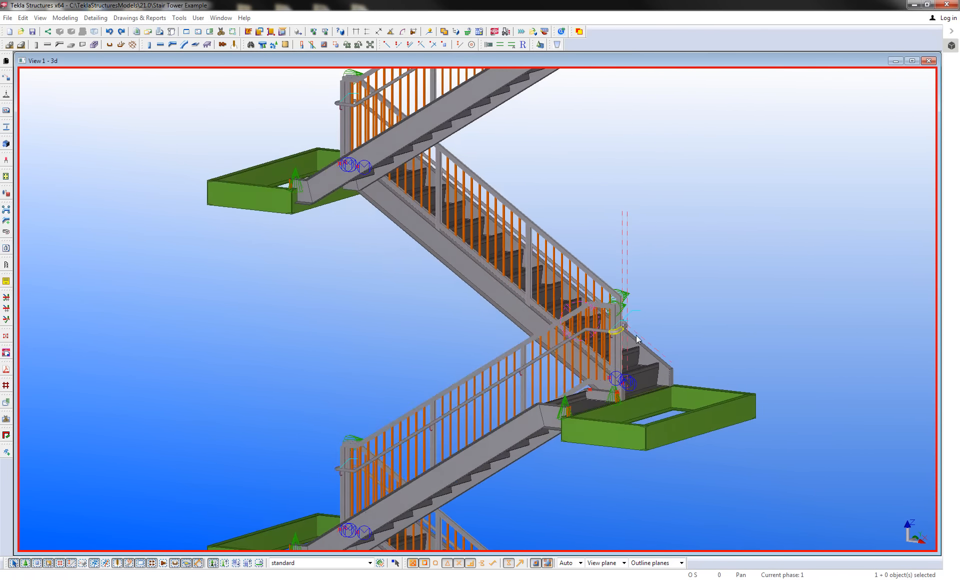
scroll(636, 337, up, 3)
scroll(610, 300, down, 1)
scroll(542, 470, down, 2)
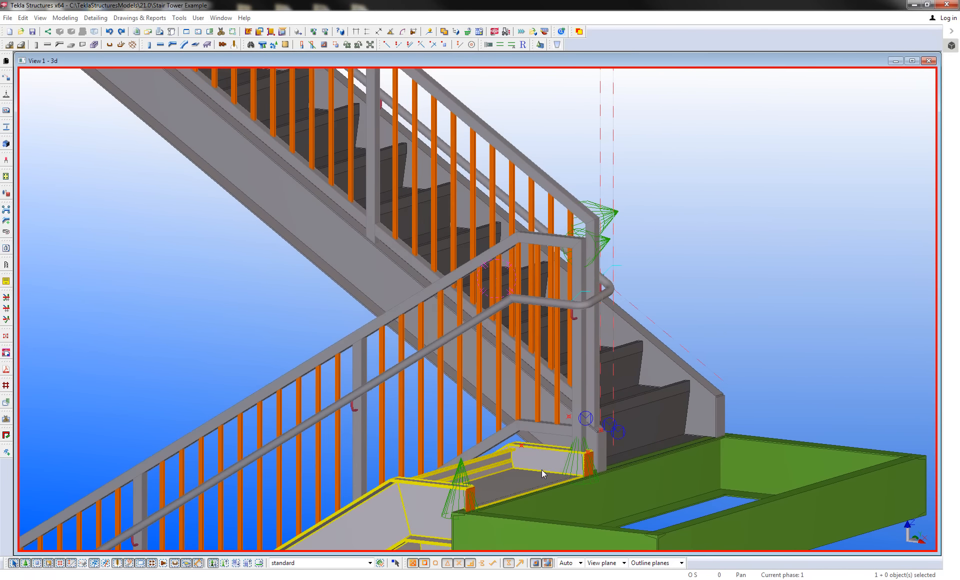
ctrl+middle_drag(541, 464, 548, 394)
ctrl+middle_drag(360, 145, 495, 188)
scroll(317, 236, up, 2)
middle_drag(317, 237, 380, 303)
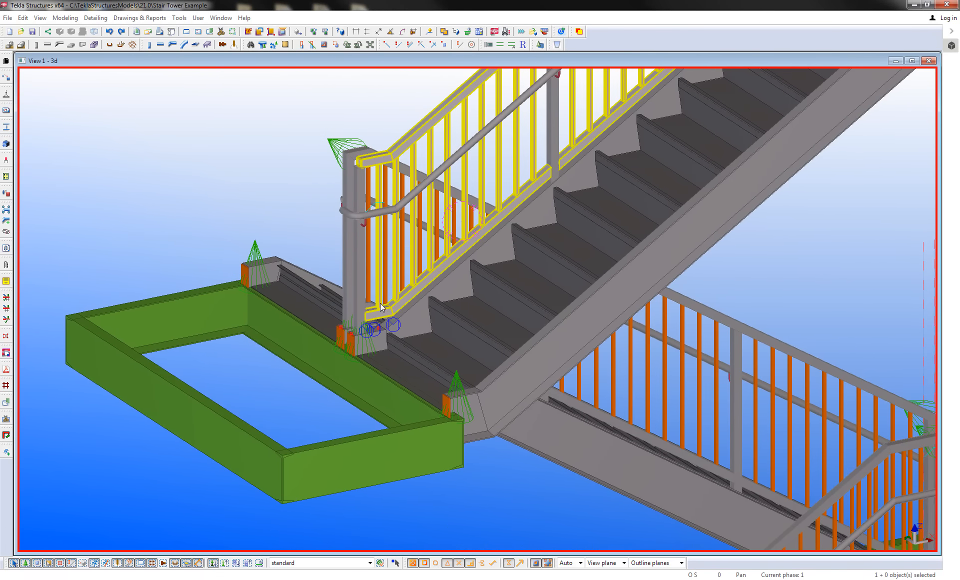
middle_drag(552, 235, 507, 382)
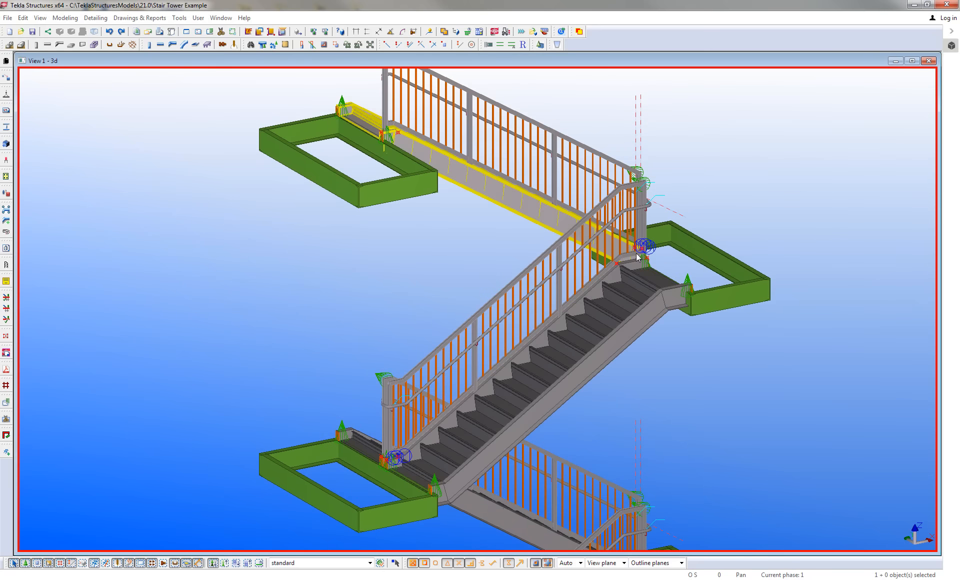
middle_drag(642, 251, 650, 350)
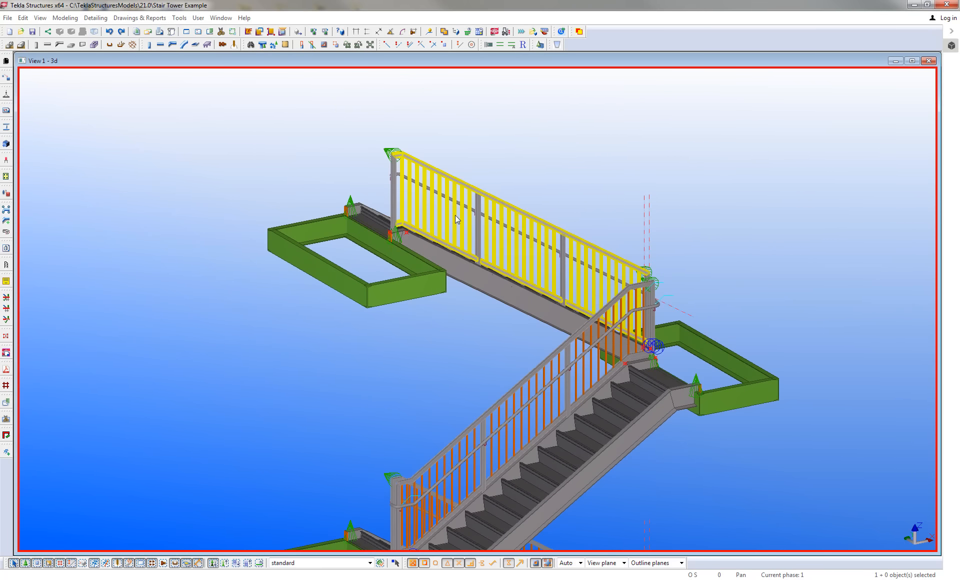
- Set the middle rail's end distance to 6" on the topmost flight's grab rail at the upper landing and modify the railing
ctrl+middle_drag(455, 215, 511, 220)
middle_drag(565, 300, 619, 379)
scroll(417, 229, up, 4)
ctrl+middle_drag(444, 238, 622, 240)
scroll(425, 250, up, 4)
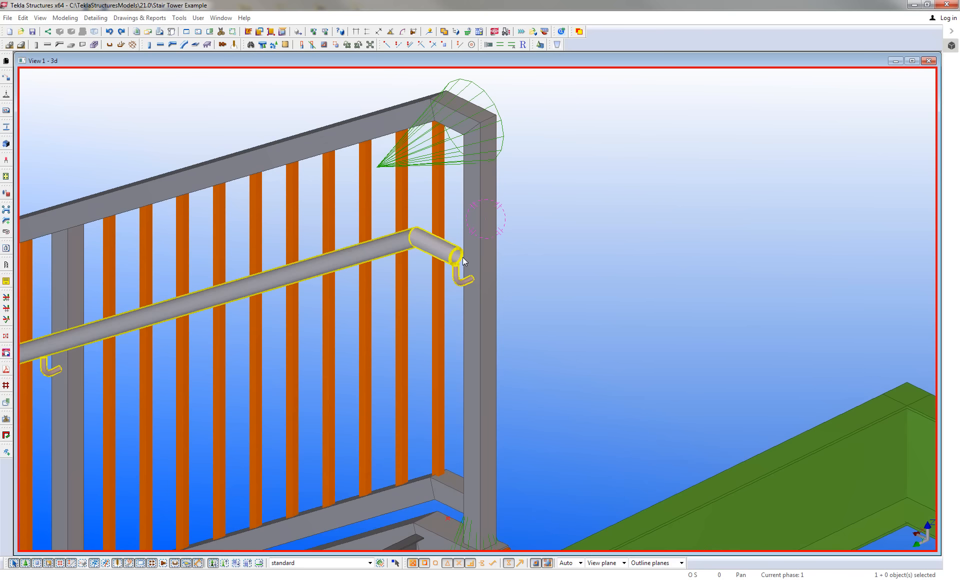
click(173, 45)
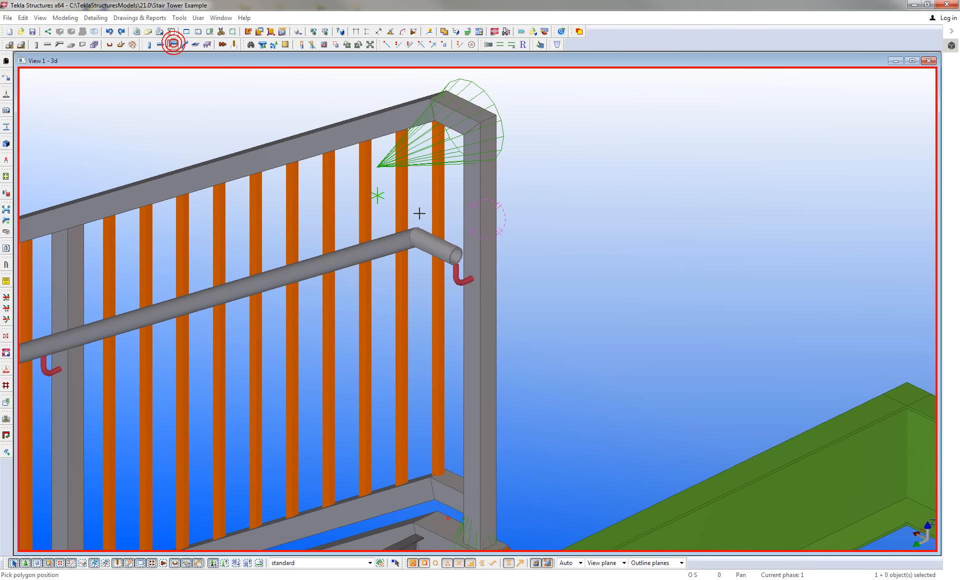
double_click(409, 238)
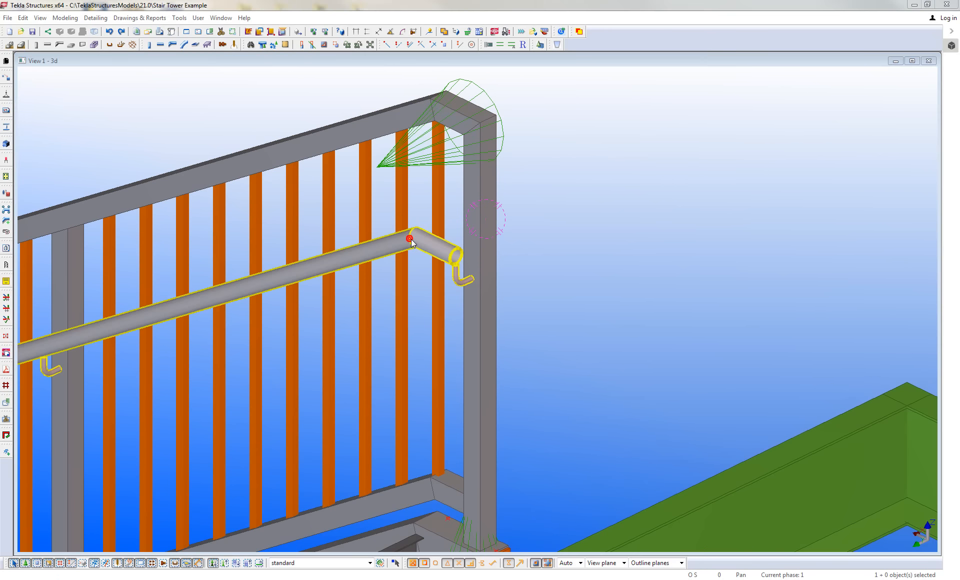
drag(296, 93, 811, 95)
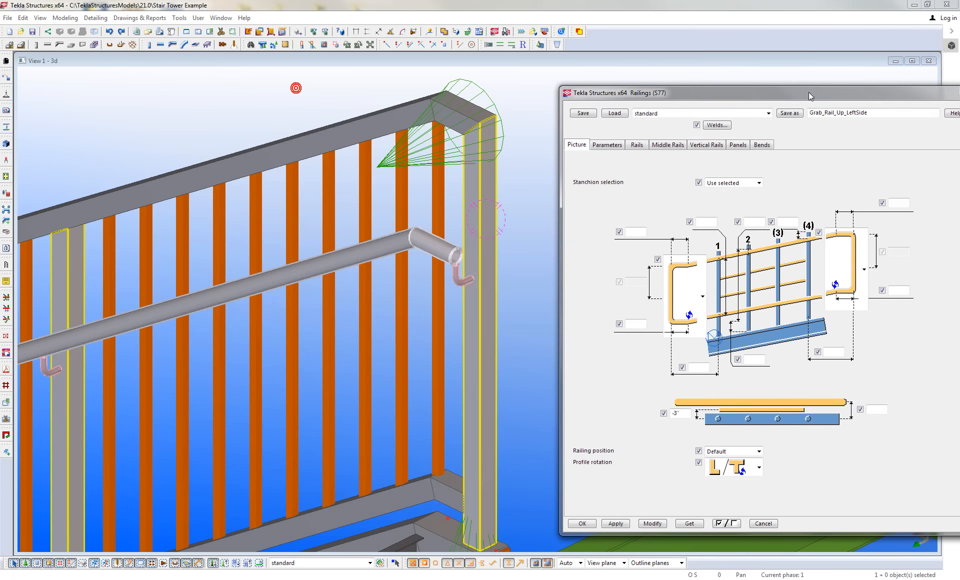
click(637, 145)
click(670, 144)
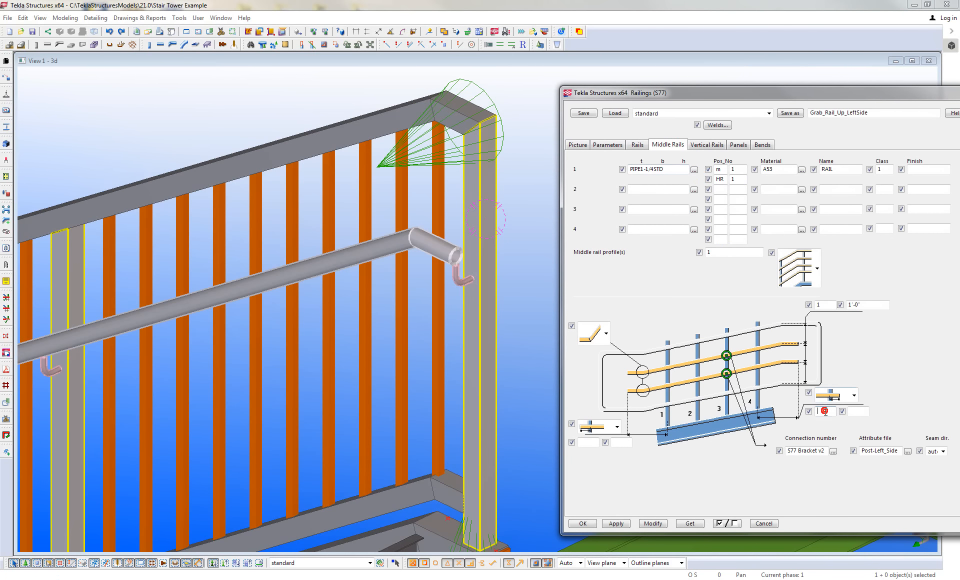
click(653, 523)
middle_drag(476, 320, 392, 290)
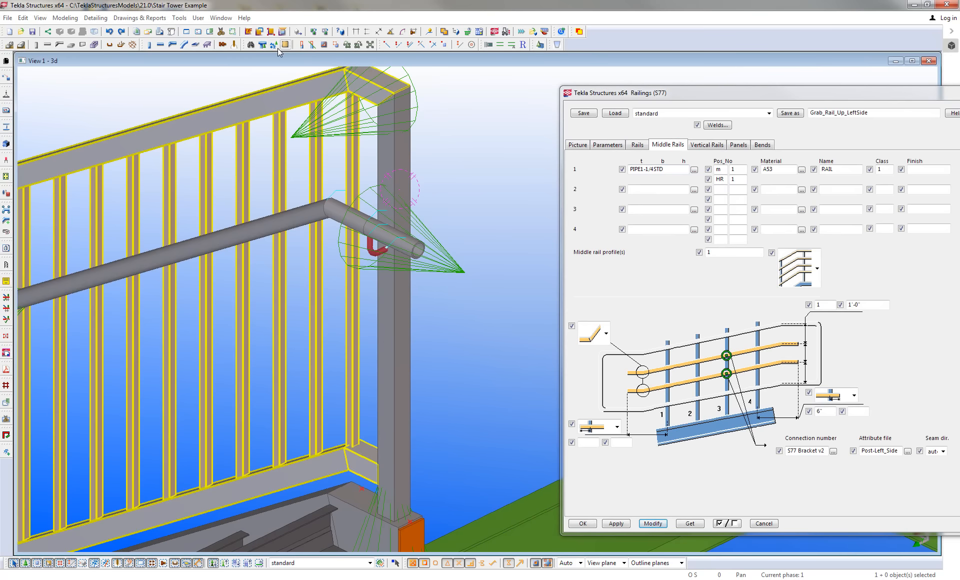
- Add a Rail End Caps component to the open end of the extended grab rail at the top landing
click(250, 45)
scroll(302, 314, down, 5)
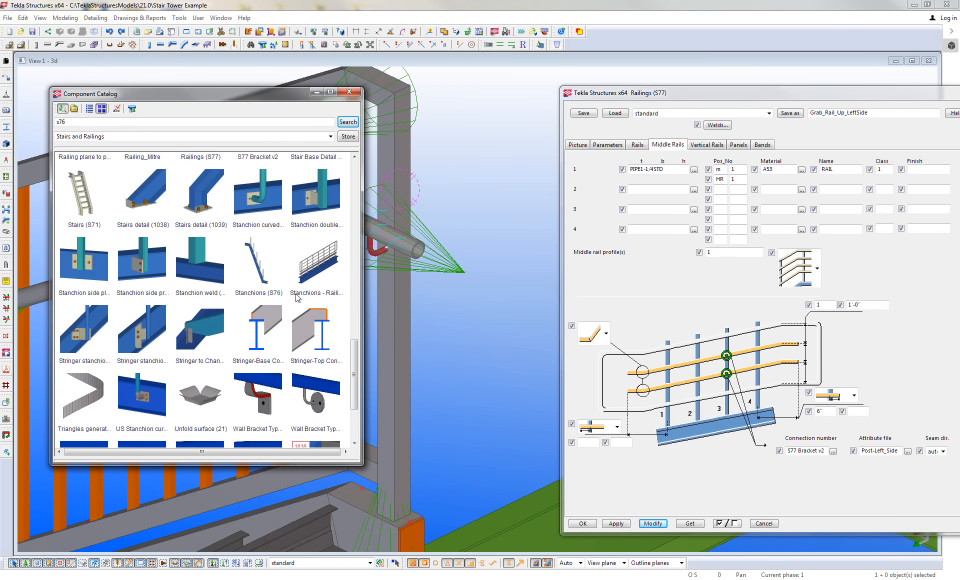
scroll(302, 314, up, 5)
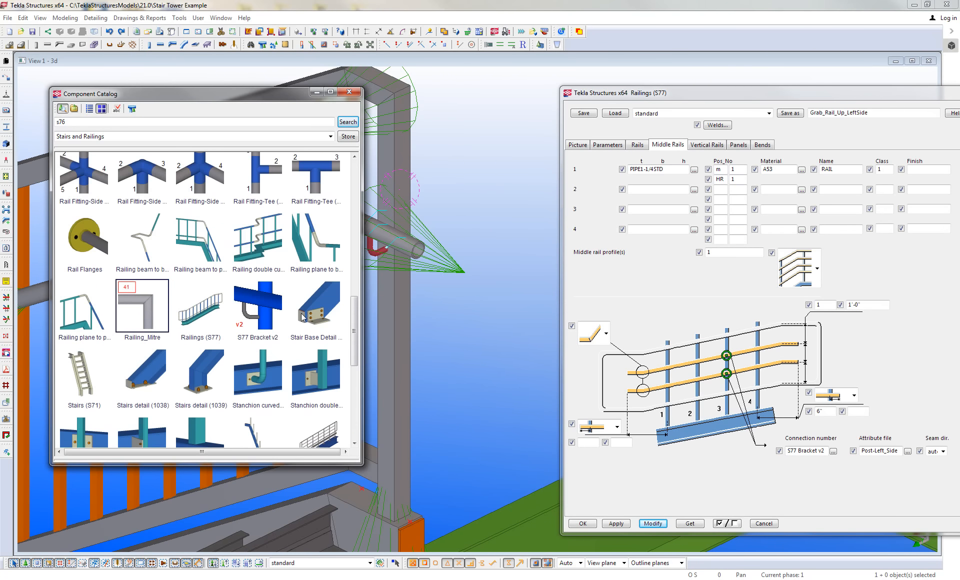
scroll(302, 318, up, 4)
click(316, 214)
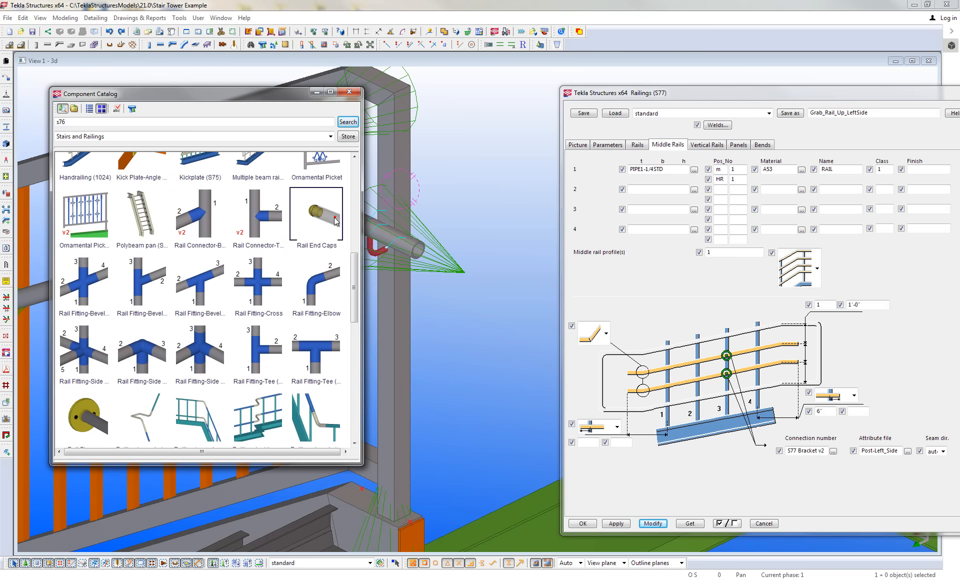
click(224, 563)
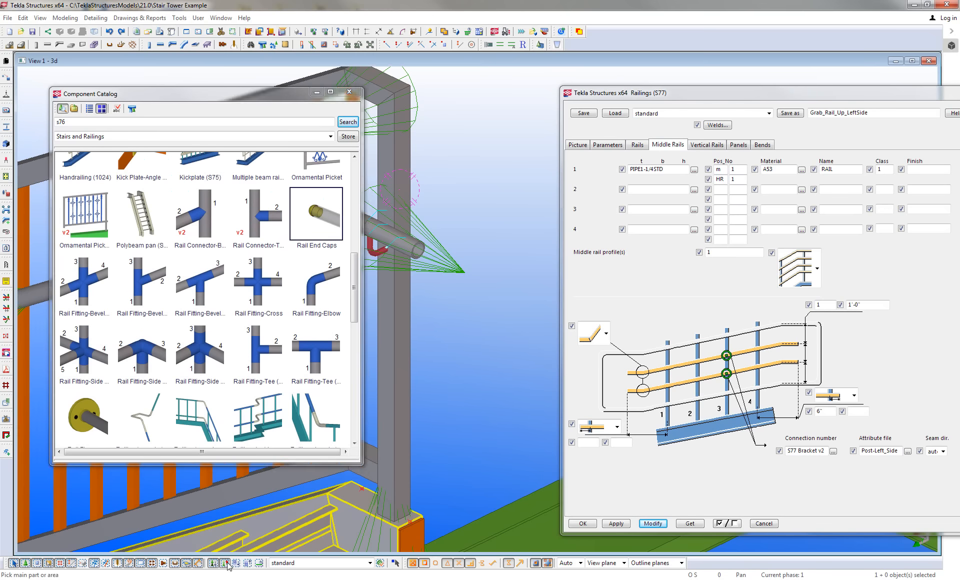
middle_drag(434, 351, 485, 385)
scroll(473, 295, up, 4)
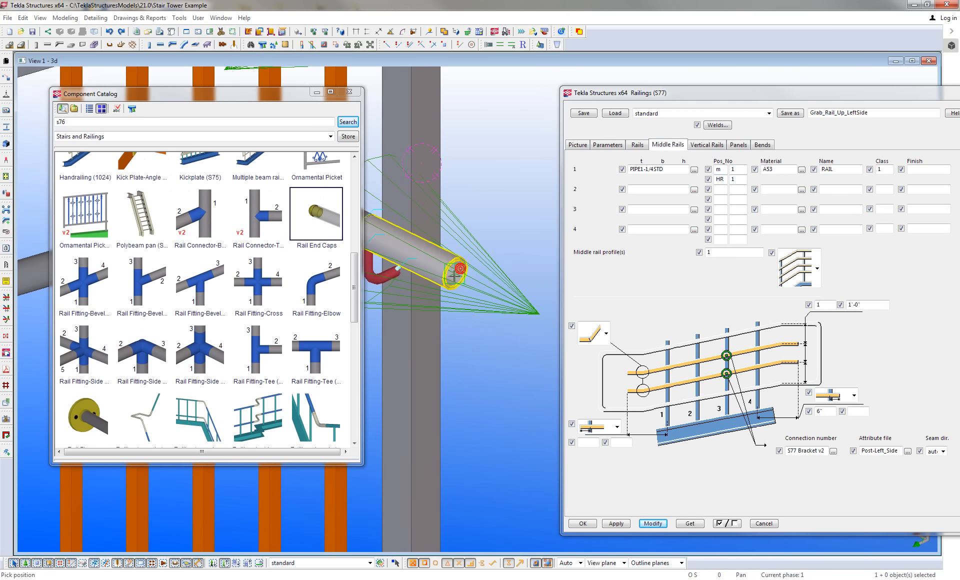
- Close the component catalog and the Railings (S77) settings
click(350, 92)
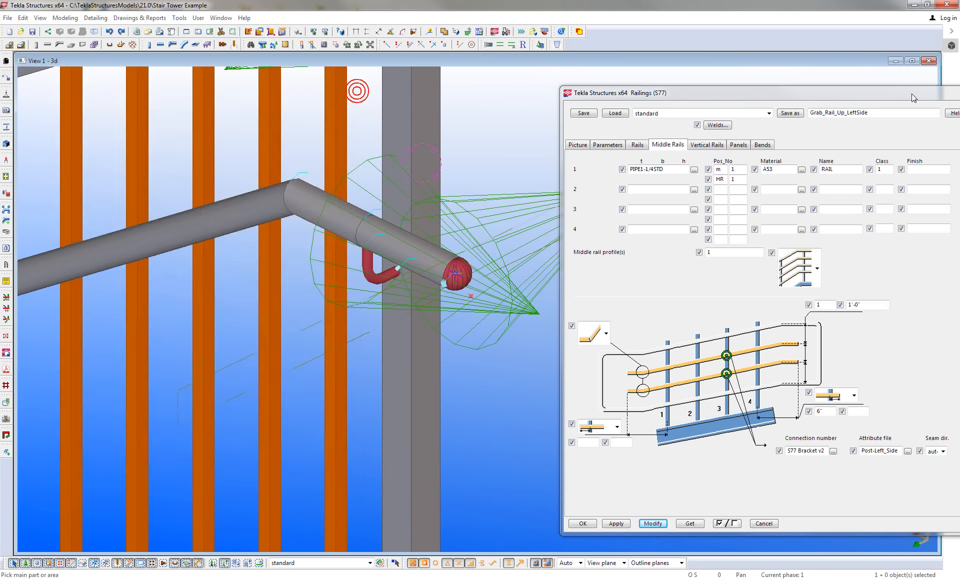
drag(912, 95, 796, 94)
click(856, 91)
right_click(830, 96)
click(835, 102)
- Examine the capped grab rail and the complete stair tower from opposite sides
scroll(758, 159, down, 2)
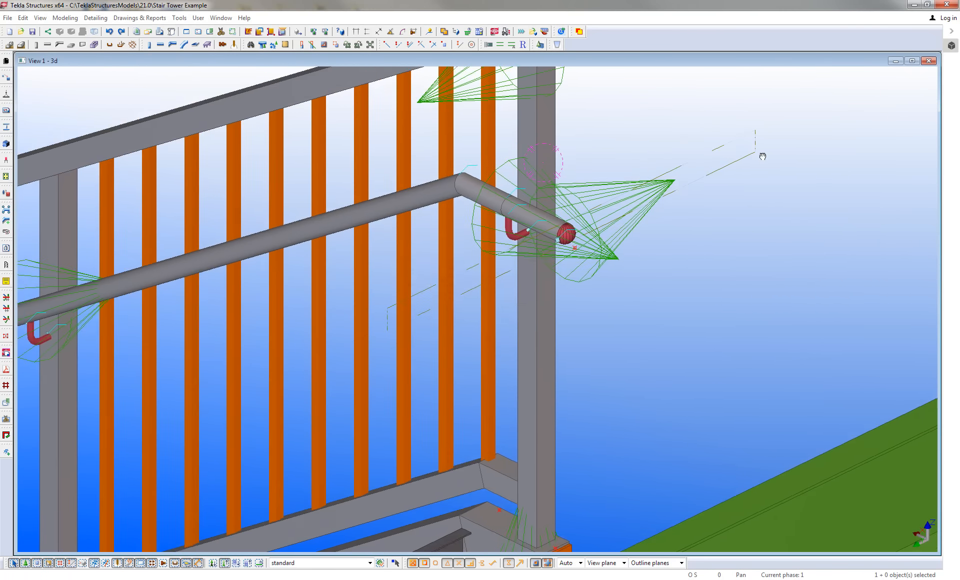
middle_drag(760, 154, 755, 172)
middle_drag(576, 308, 603, 349)
mouse_move(559, 285)
ctrl+middle_down()
mouse_move(620, 266)
mouse_move(574, 274)
ctrl+middle_up()
scroll(653, 320, down, 5)
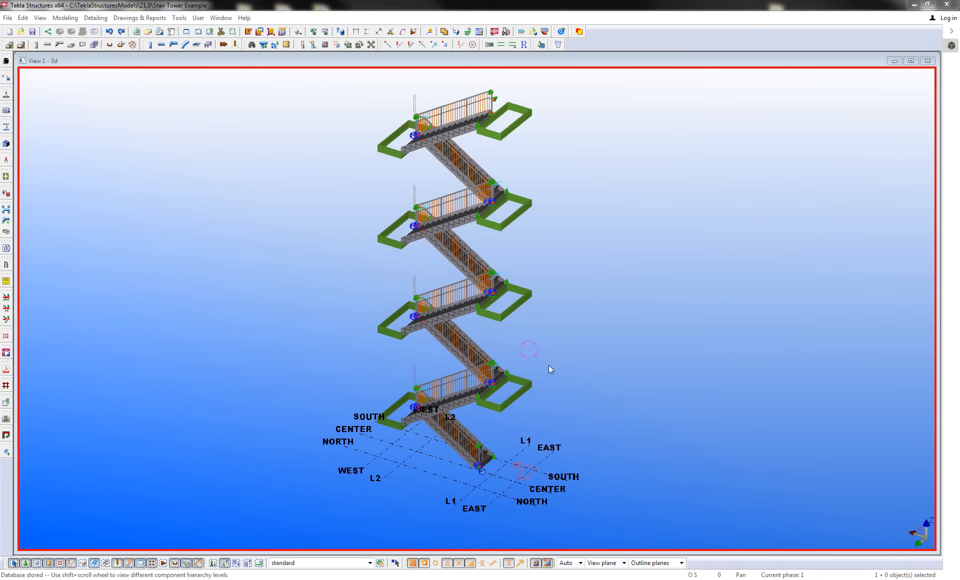
middle_drag(549, 367, 601, 362)
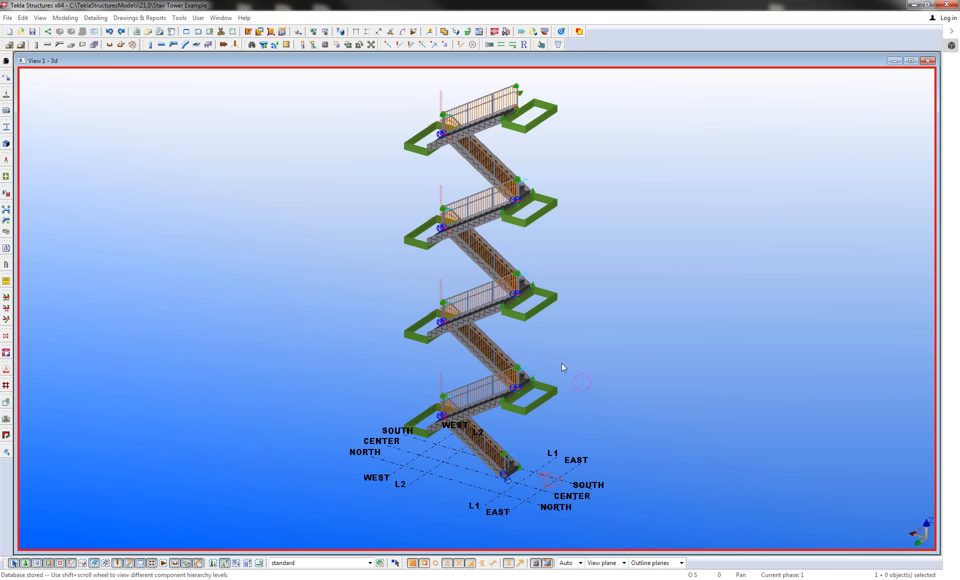
middle_drag(562, 364, 598, 356)
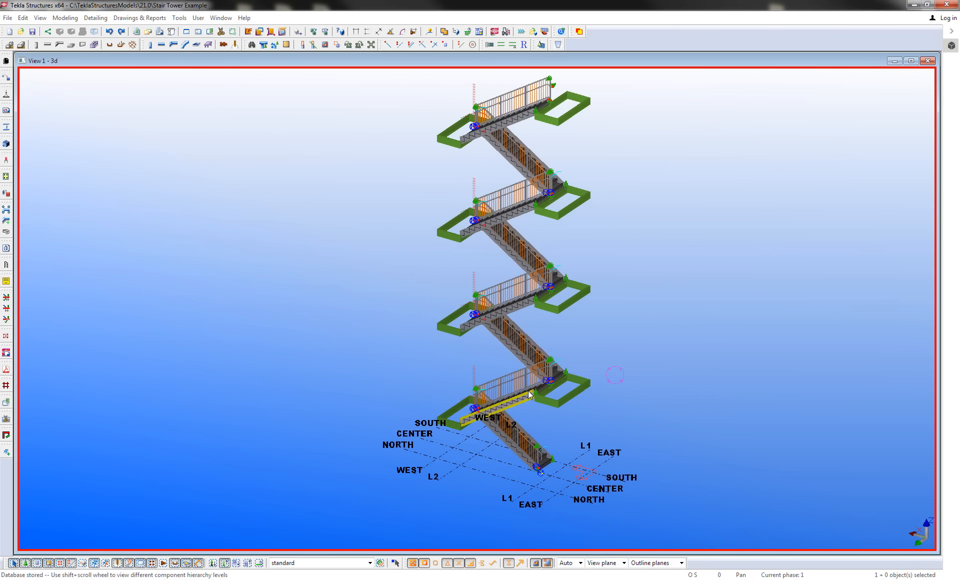
ctrl+middle_drag(528, 391, 506, 434)
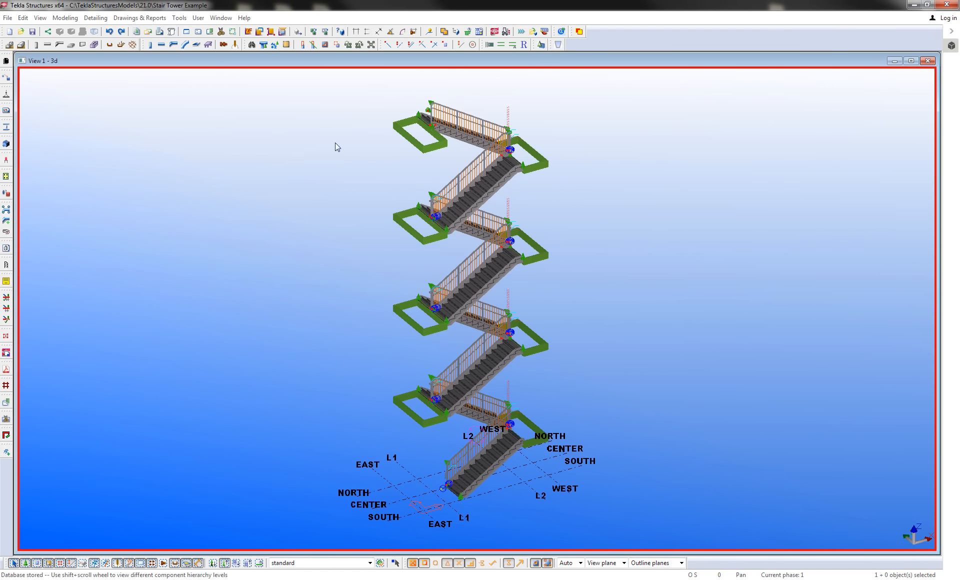
- Set the concrete panel profile to 840"*8" and apply it for new walls
double_click(83, 44)
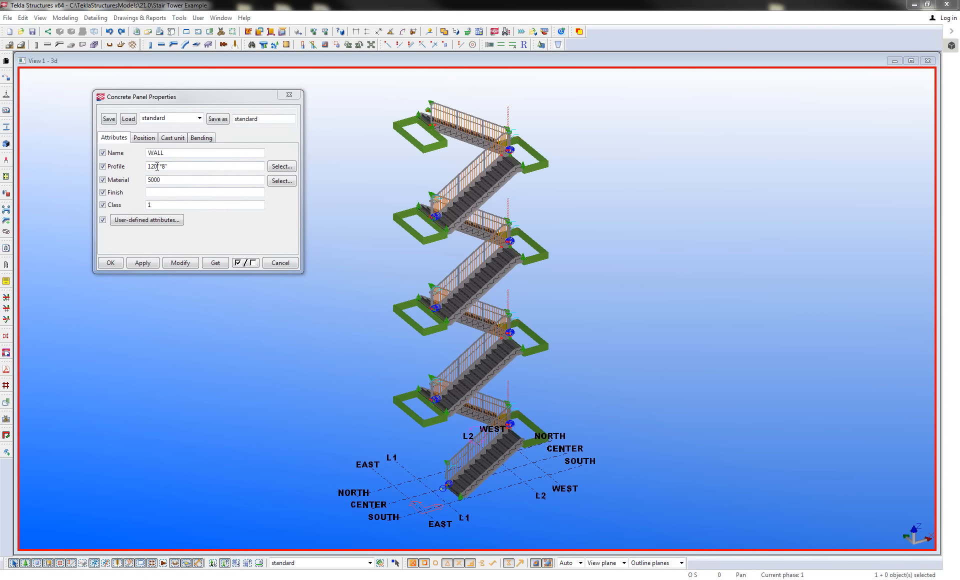
drag(157, 166, 89, 165)
text(840)
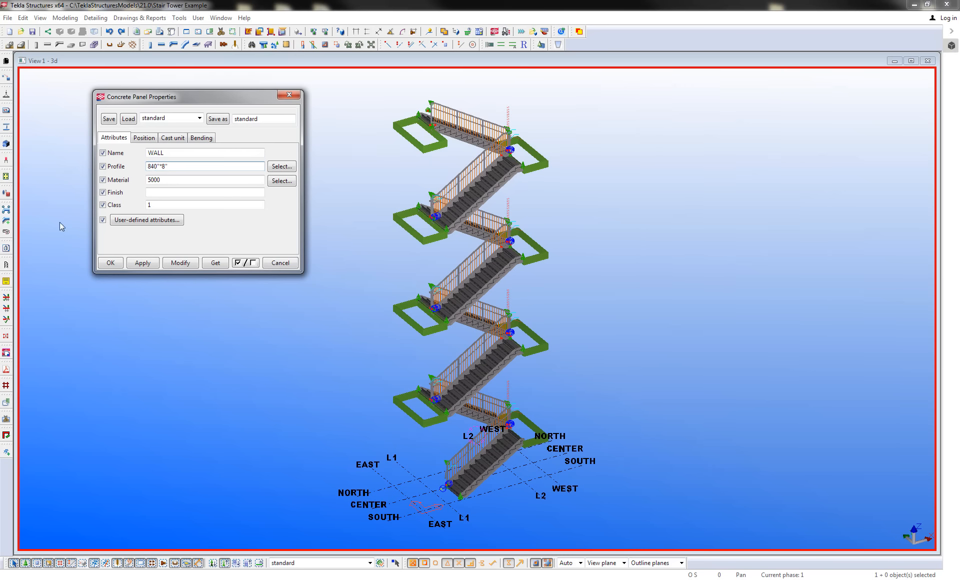
click(142, 263)
- Model a concrete panel around three sides of the tower through grid intersections SOUTH/WEST, NORTH/WEST, NORTH/EAST and SOUTH/EAST
scroll(343, 354, up, 2)
scroll(528, 387, up, 2)
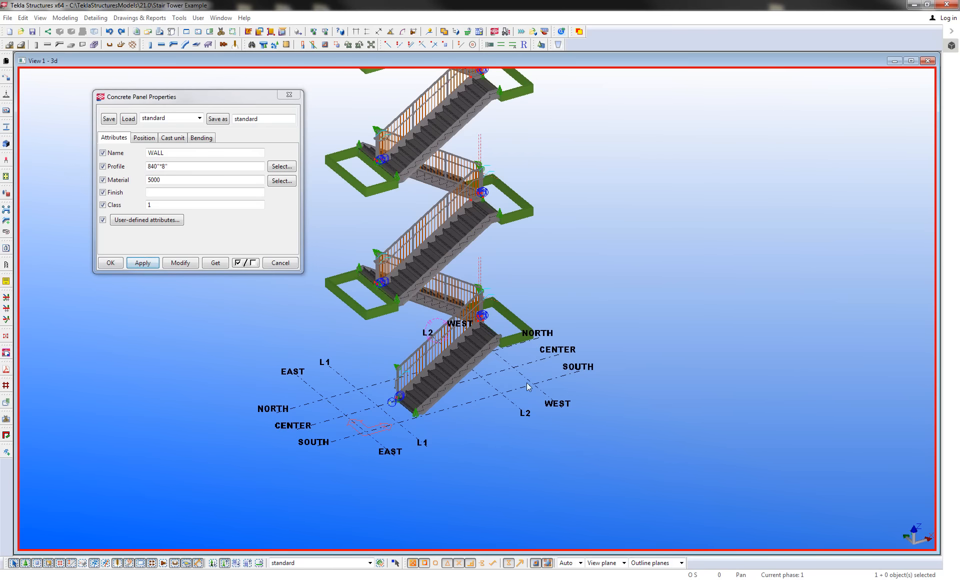
click(83, 44)
middle_drag(574, 378, 593, 386)
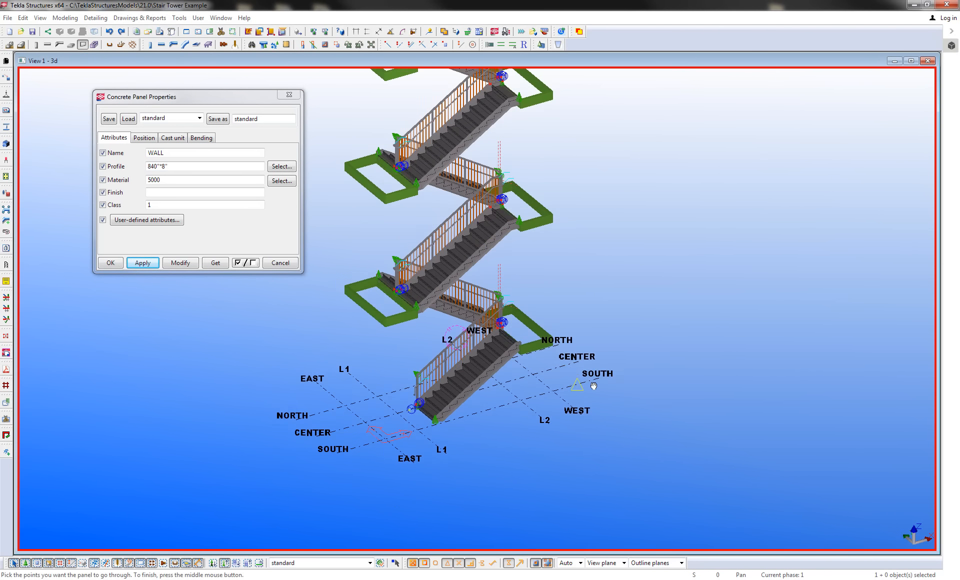
scroll(568, 396, up, 2)
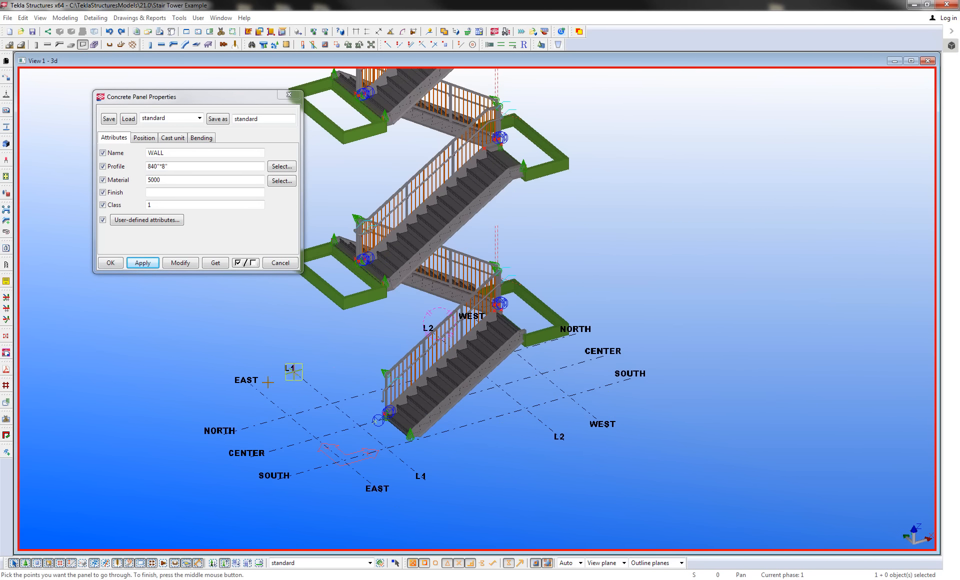
middle_drag(398, 493, 456, 493)
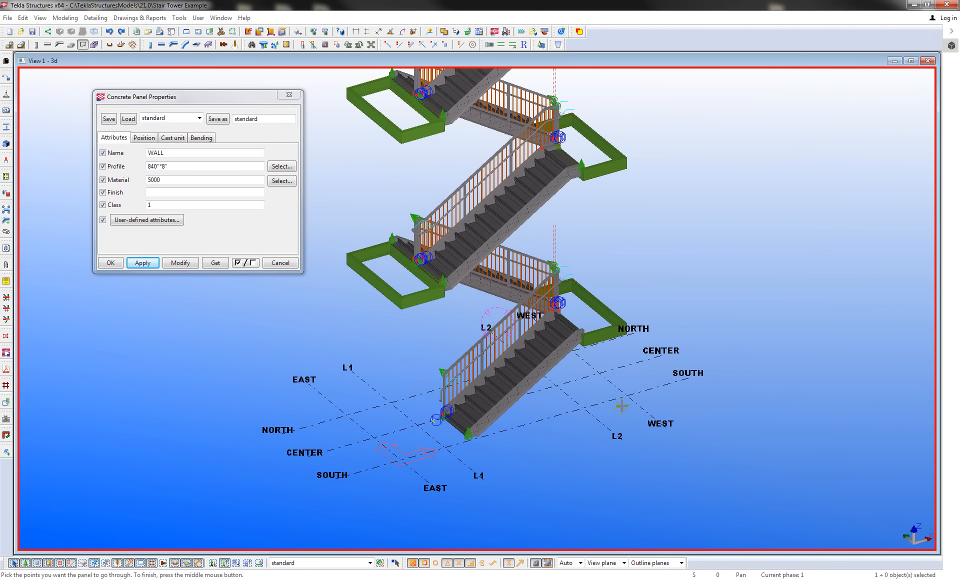
click(631, 393)
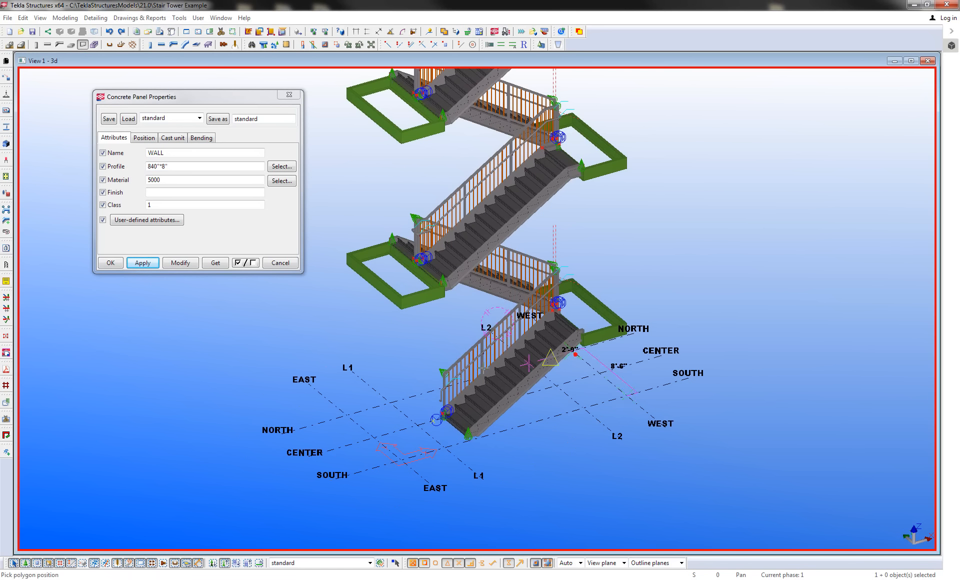
click(347, 415)
click(401, 459)
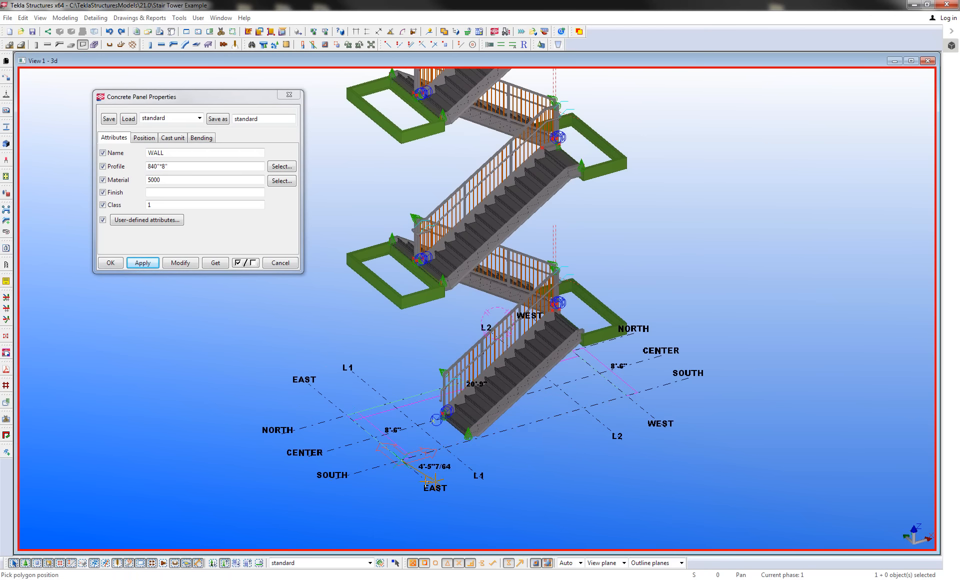
middle_click(570, 457)
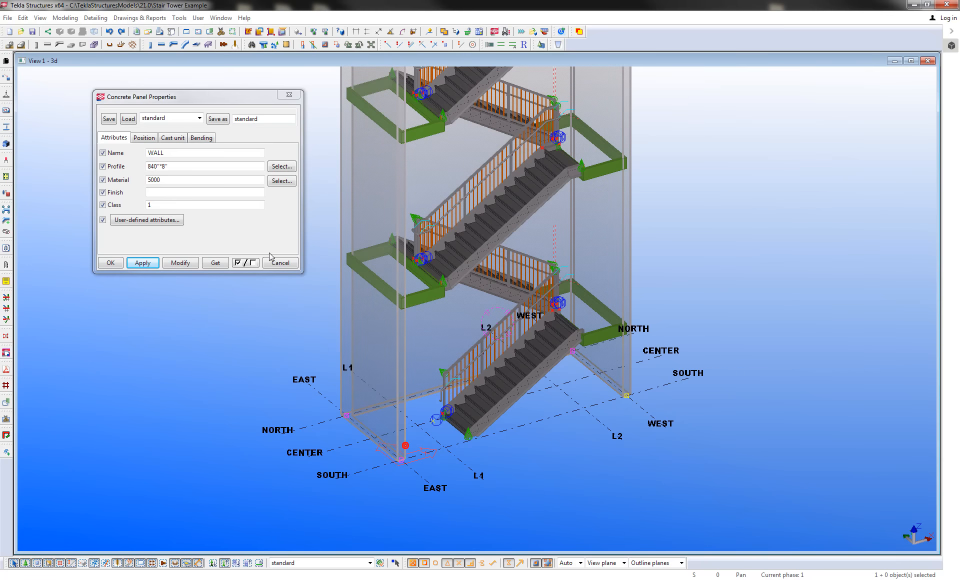
- Change the wall panel's in-plane position to Right, modify it and accept the concrete panel properties
click(145, 138)
click(198, 161)
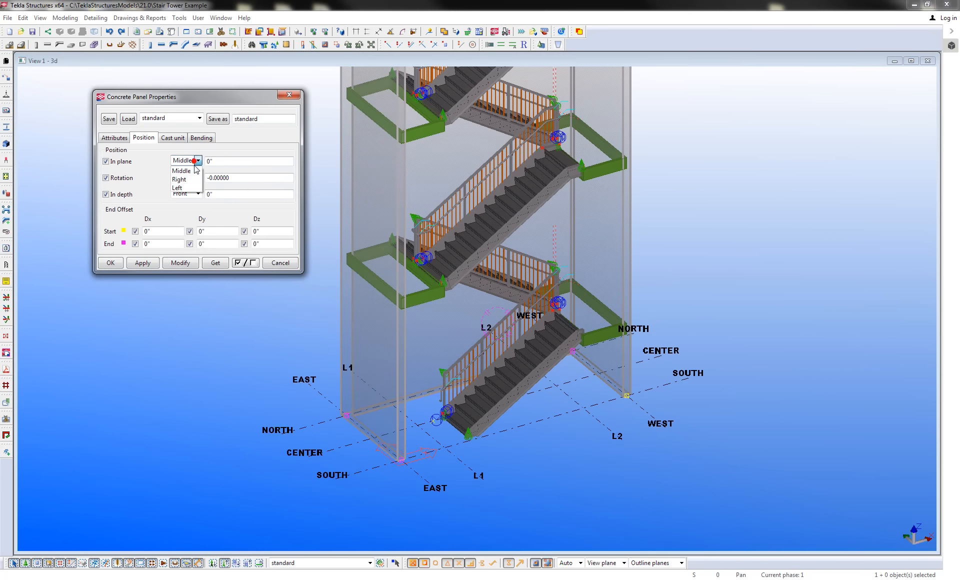
click(186, 180)
click(182, 263)
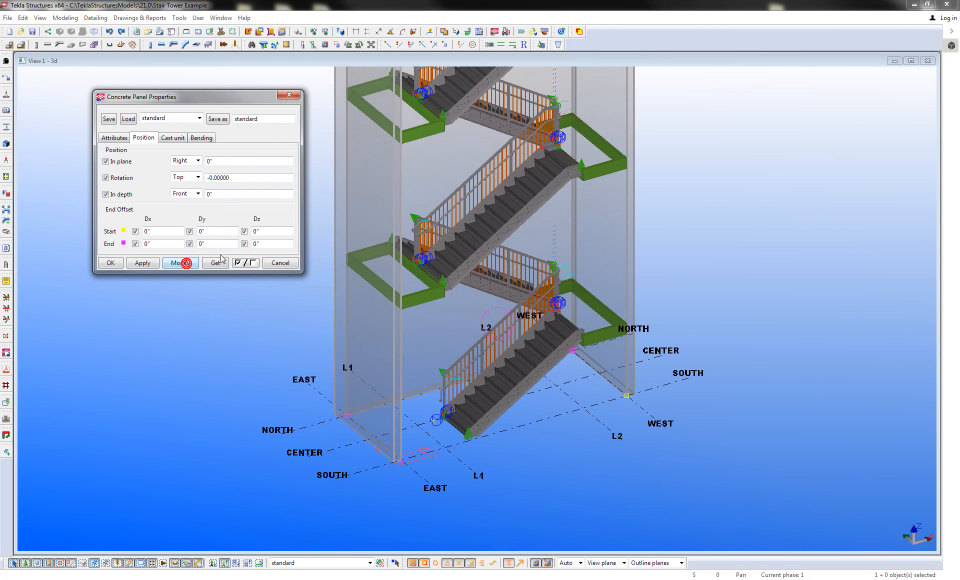
click(111, 262)
- Find the Wall Rails component among the catalog's plugins and open its properties
middle_drag(296, 360, 264, 344)
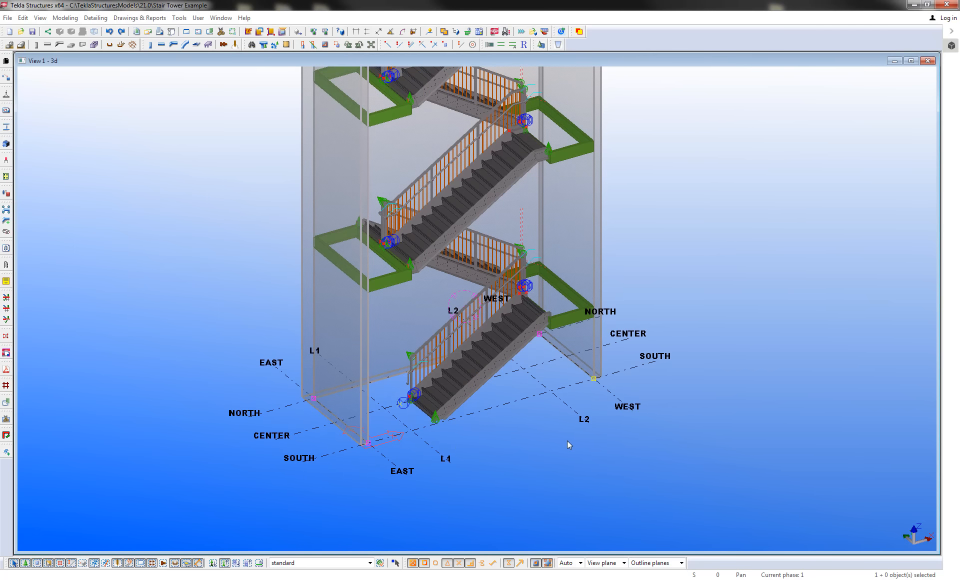
middle_drag(567, 444, 571, 475)
key(v)
click(553, 421)
ctrl+middle_drag(553, 421, 566, 415)
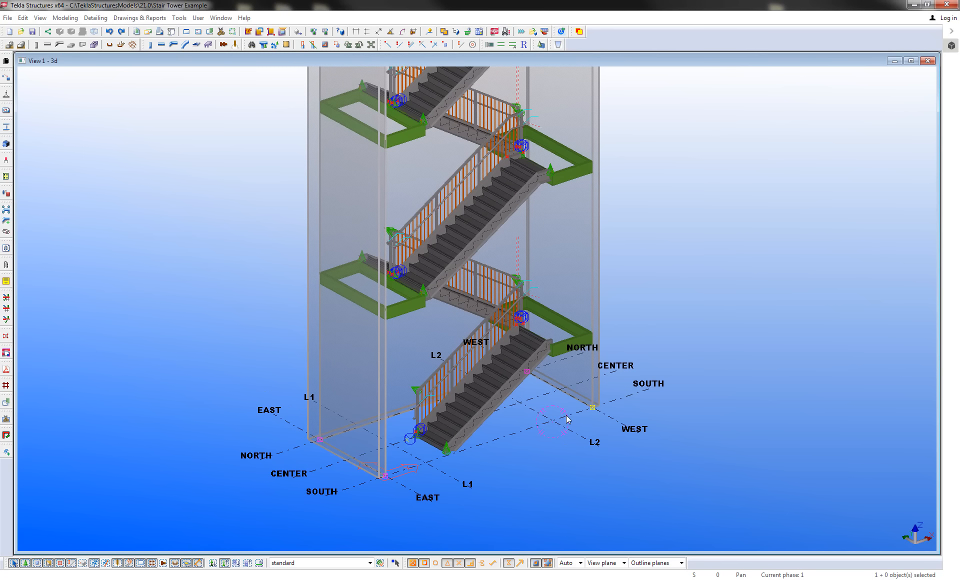
ctrl+middle_drag(526, 344, 463, 283)
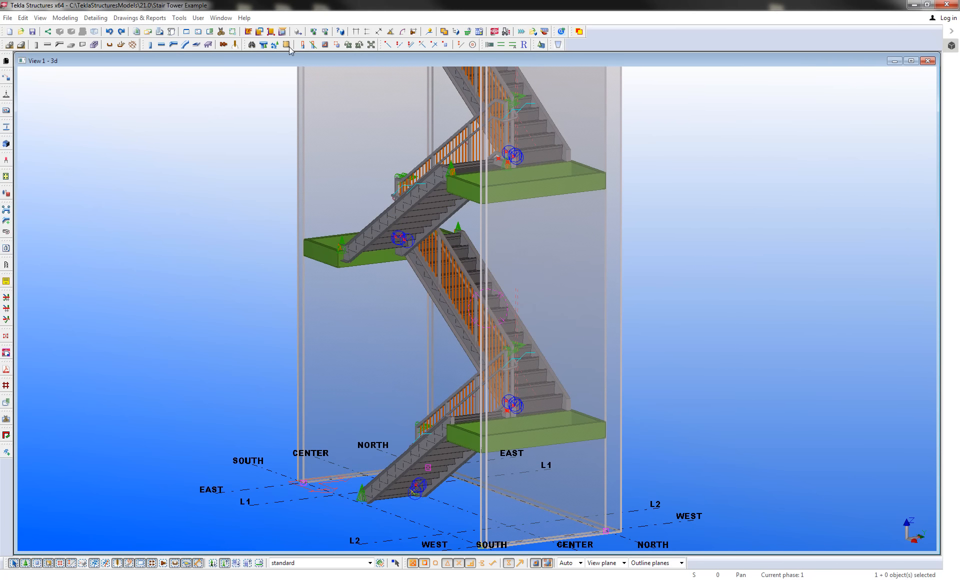
click(259, 32)
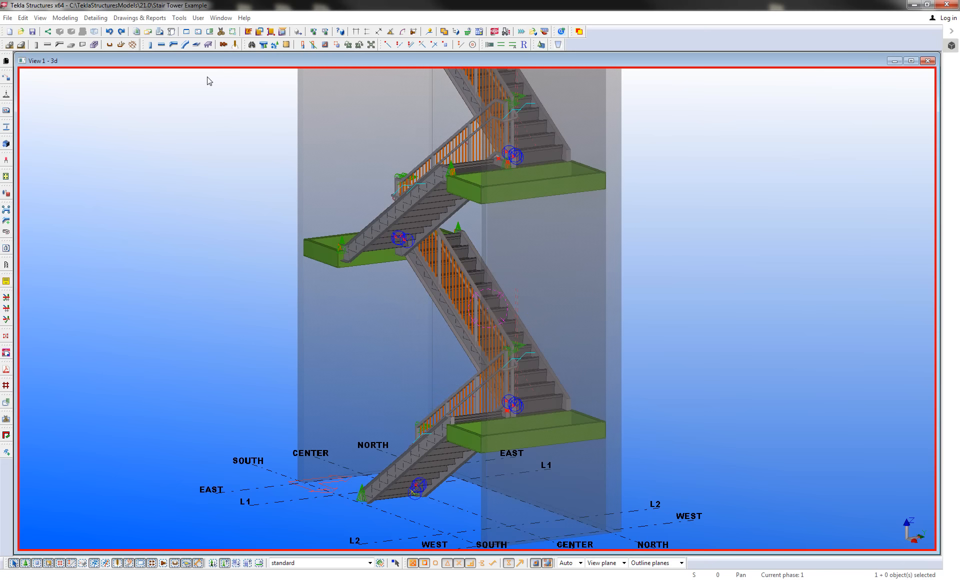
click(251, 45)
click(739, 147)
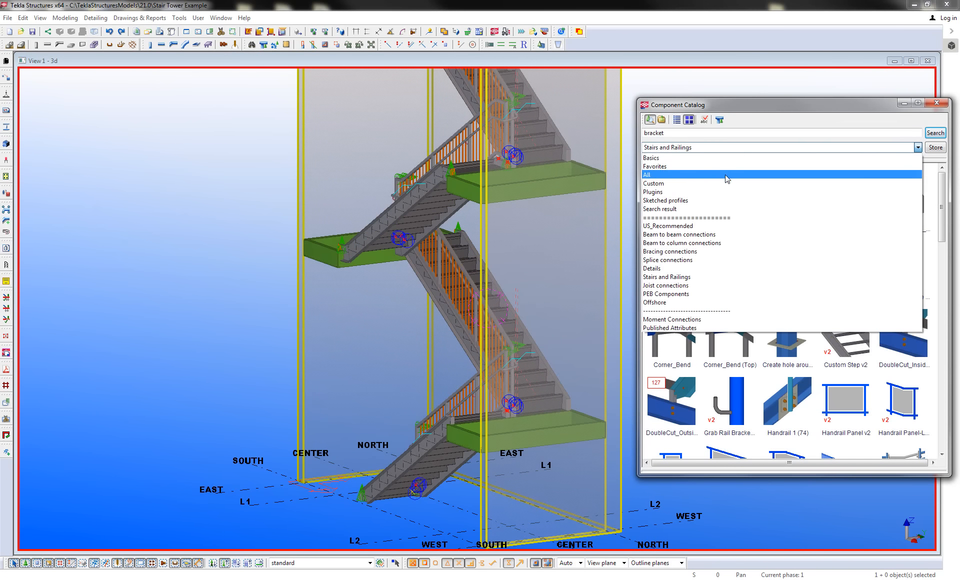
click(730, 192)
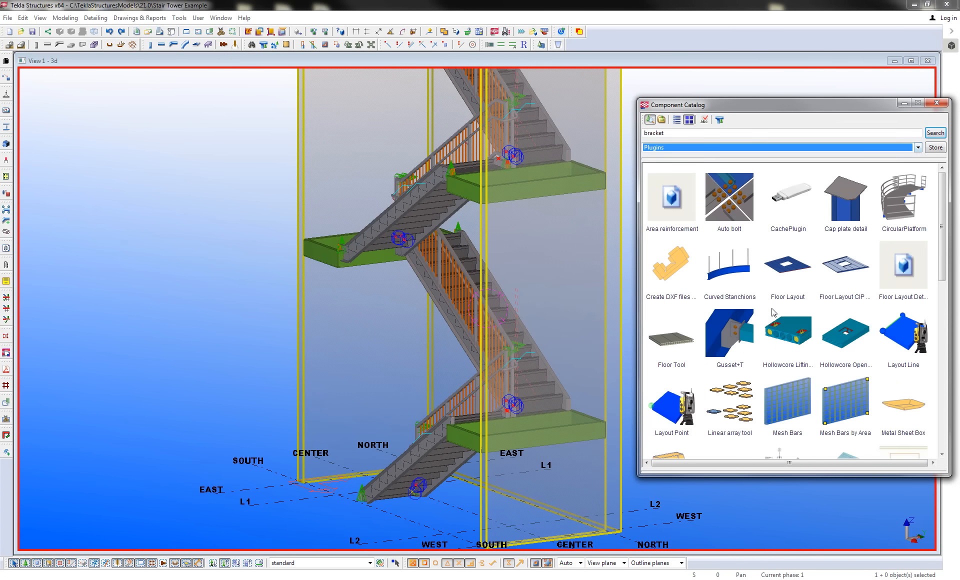
scroll(849, 409, down, 10)
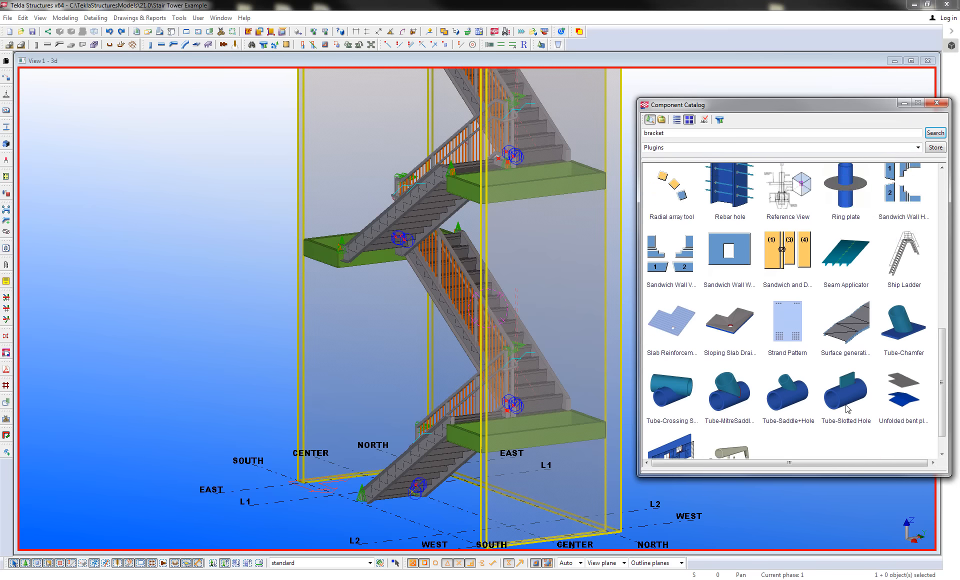
double_click(739, 438)
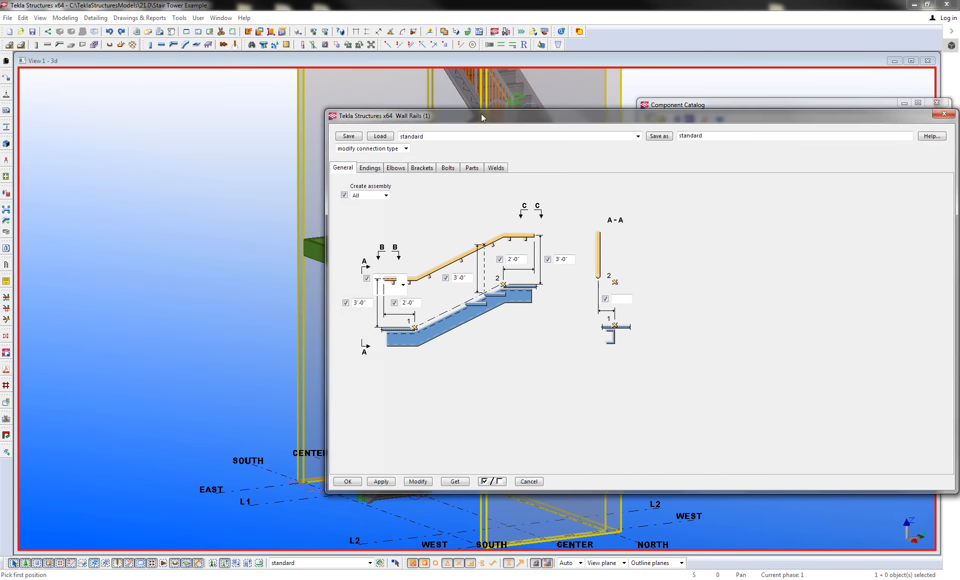
- Set the wall rail height to 2'-6" at both landings and along the slope, then apply and accept the properties
drag(481, 114, 330, 111)
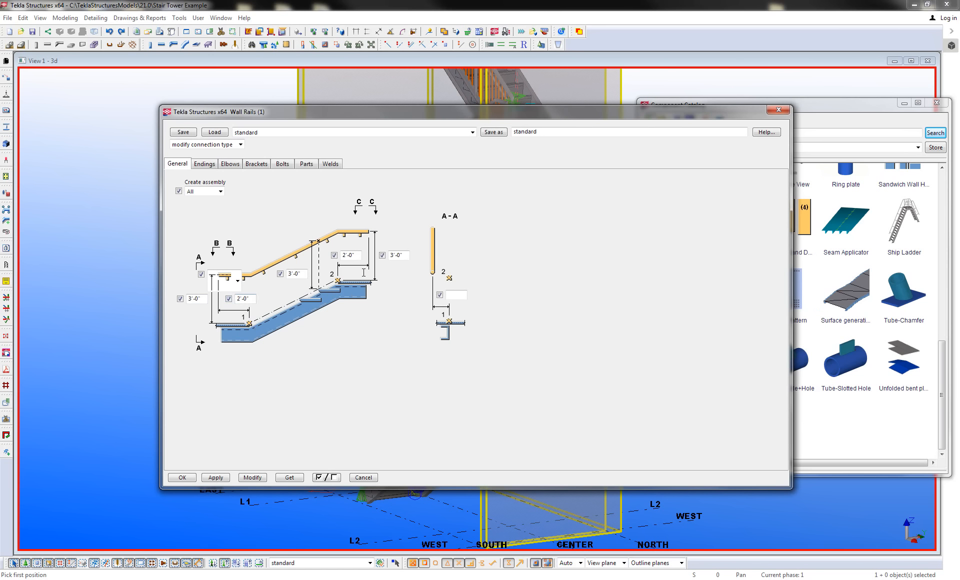
drag(204, 301, 156, 294)
text(2)
drag(298, 275, 287, 274)
text(2-6)
drag(406, 256, 338, 249)
text(2-6)
click(216, 477)
click(183, 477)
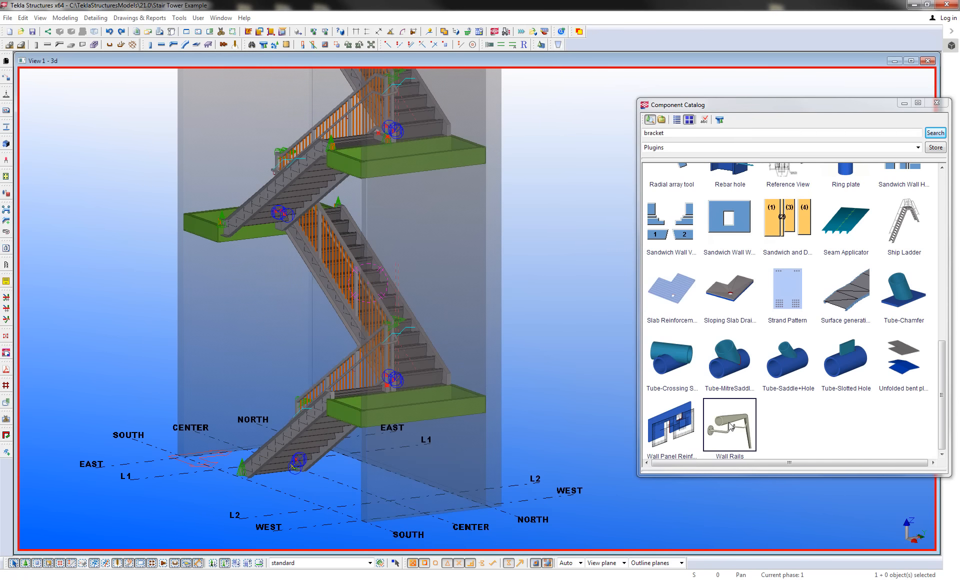
- Place a wall rail along the wall side of the second flight, from its lowest tread nosing to the top of the flight
click(731, 427)
scroll(500, 350, up, 6)
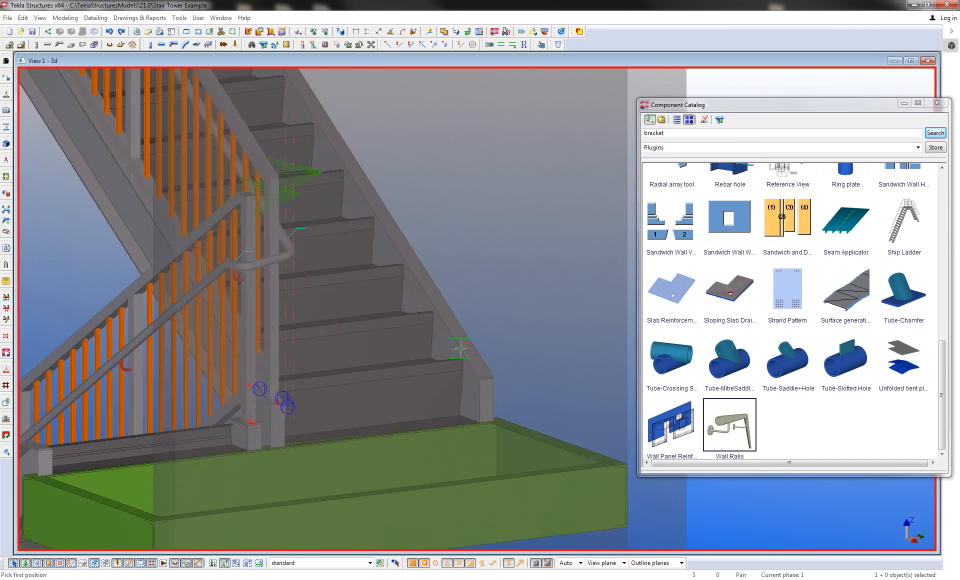
scroll(460, 348, up, 5)
click(456, 367)
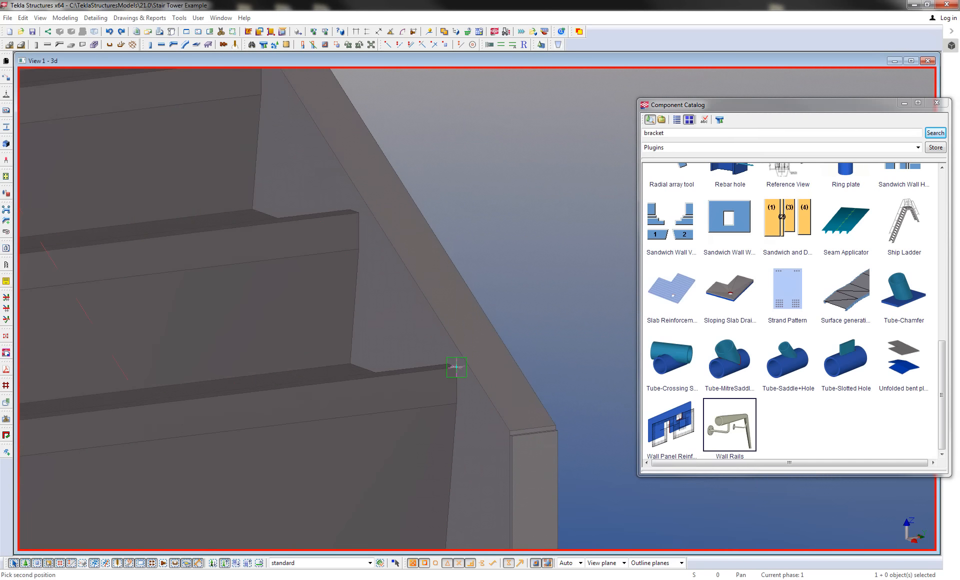
scroll(457, 367, down, 10)
scroll(469, 334, up, 8)
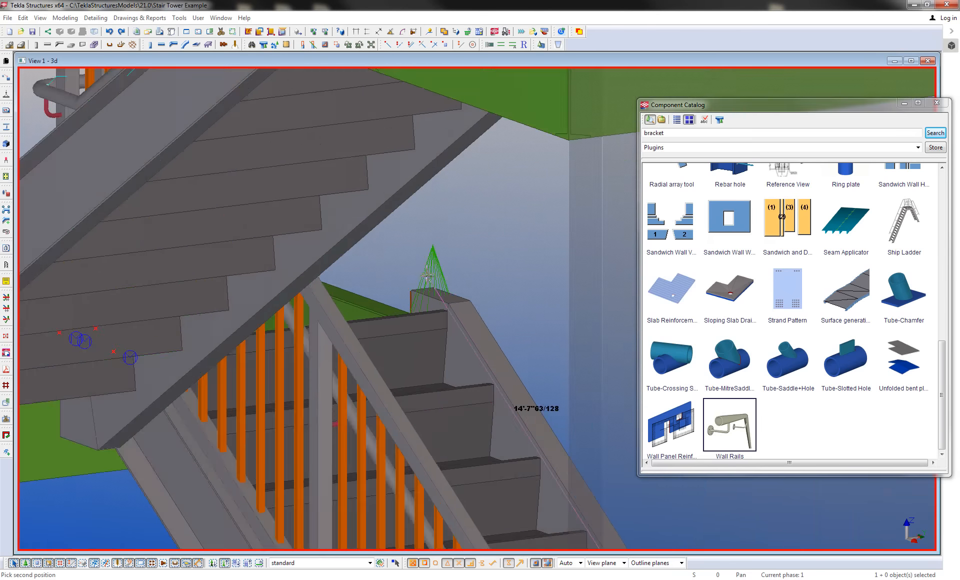
scroll(448, 343, down, 10)
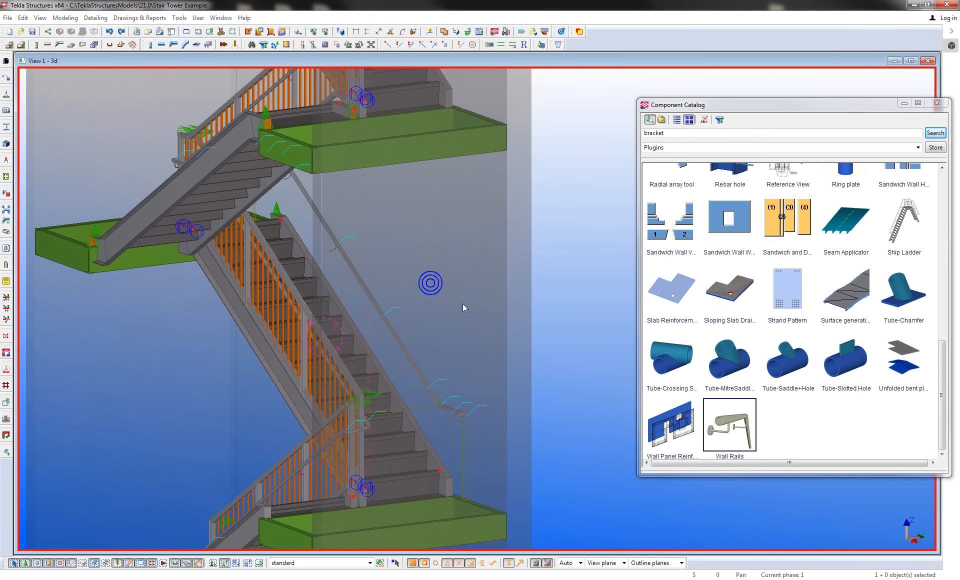
- Open the placed wall rail's properties with component selection enabled and review its ending and elbow settings
middle_drag(464, 304, 469, 284)
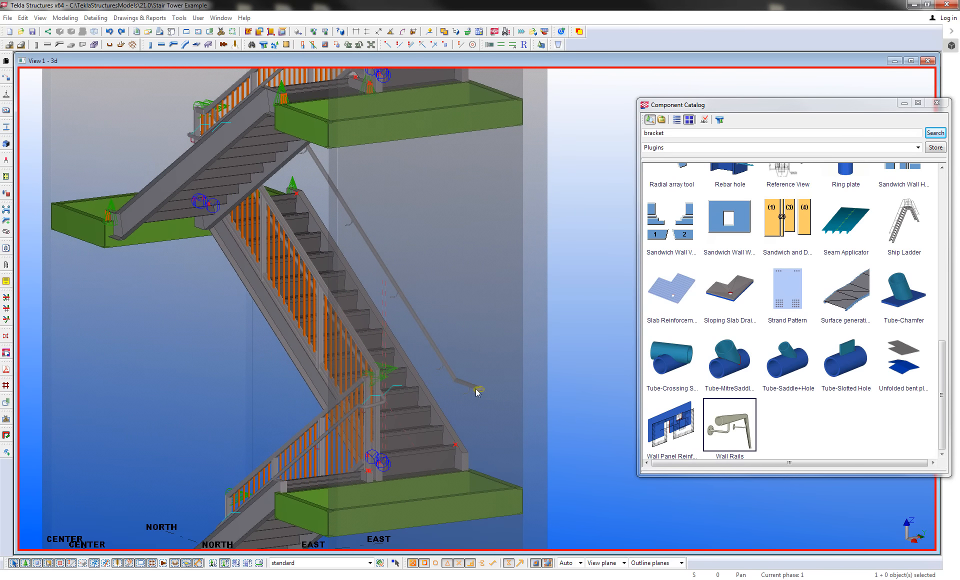
click(213, 564)
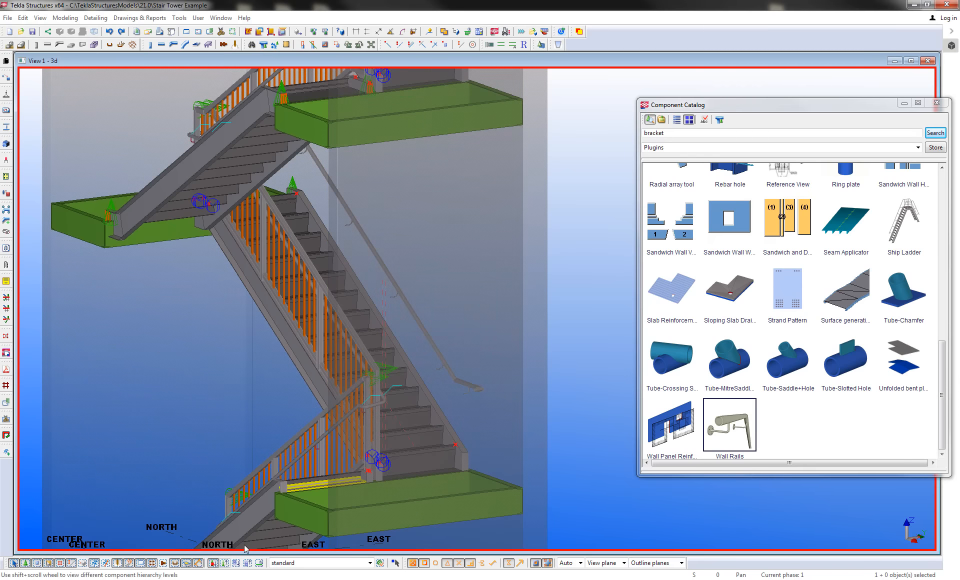
click(459, 374)
double_click(460, 377)
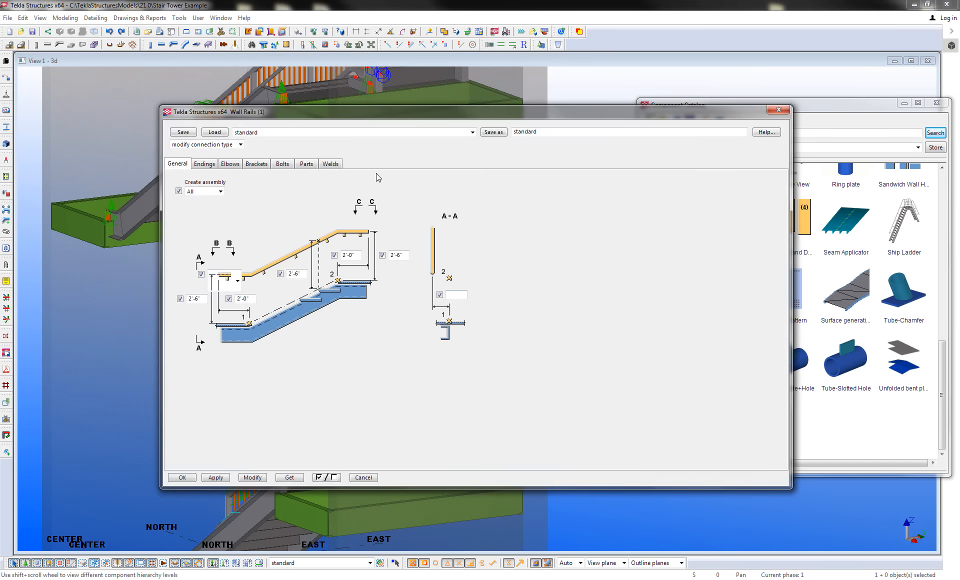
drag(358, 116, 718, 103)
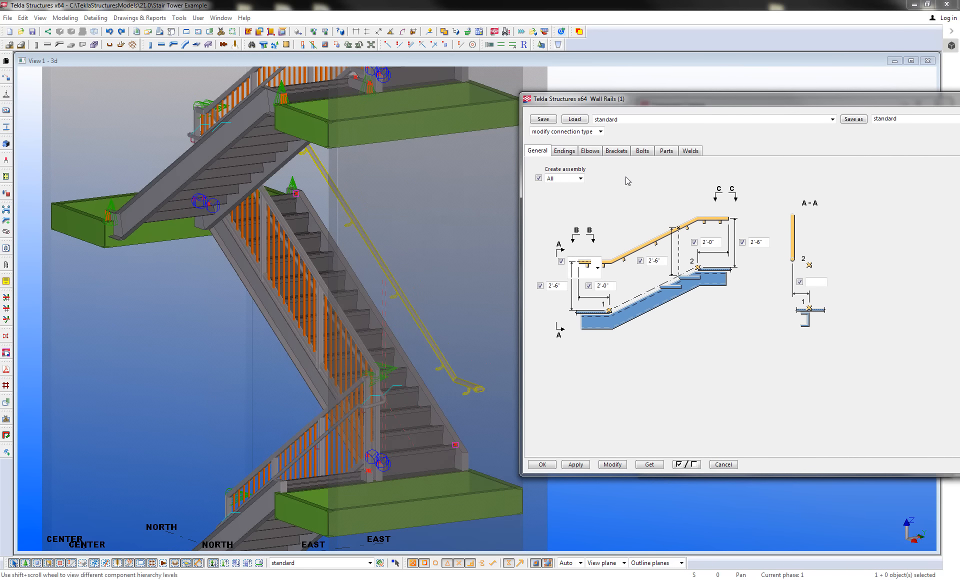
click(565, 151)
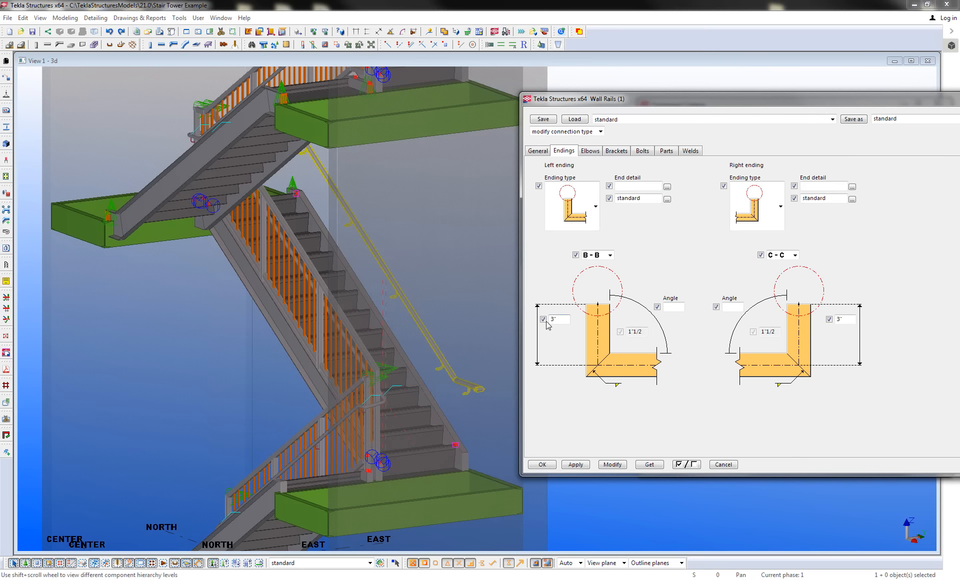
click(592, 152)
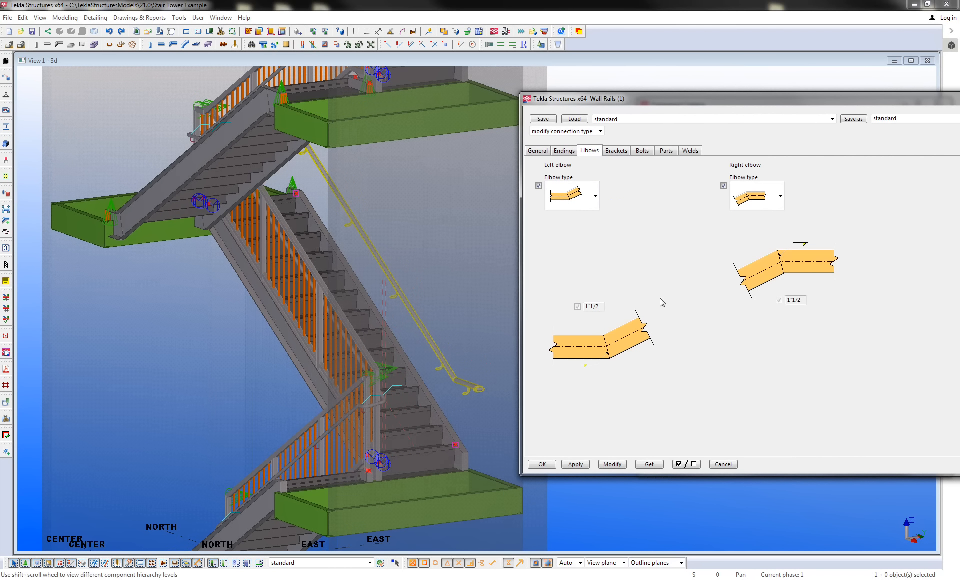
- Reverse the wall rail's bracket orientation so the brackets face the opposite way, and modify the rail
click(621, 151)
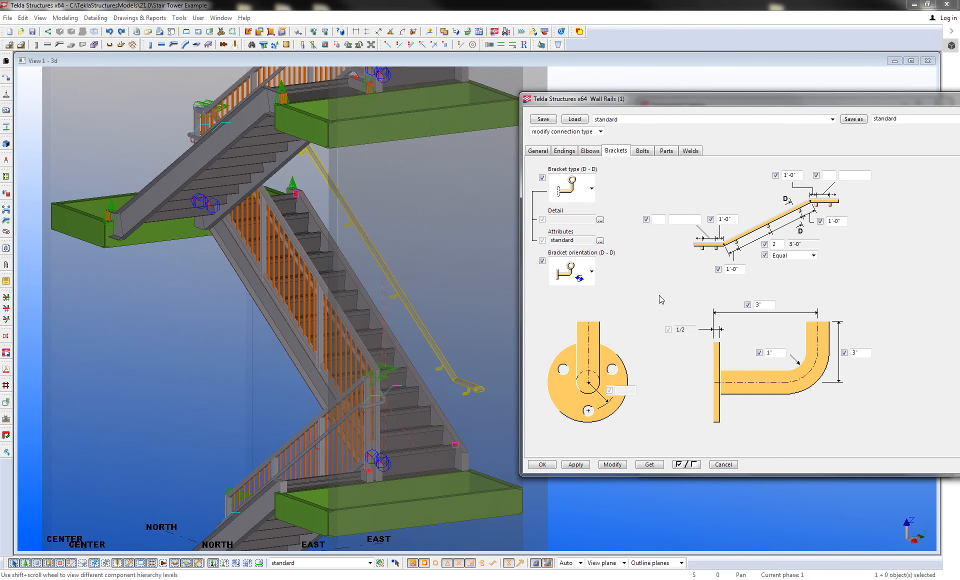
click(592, 273)
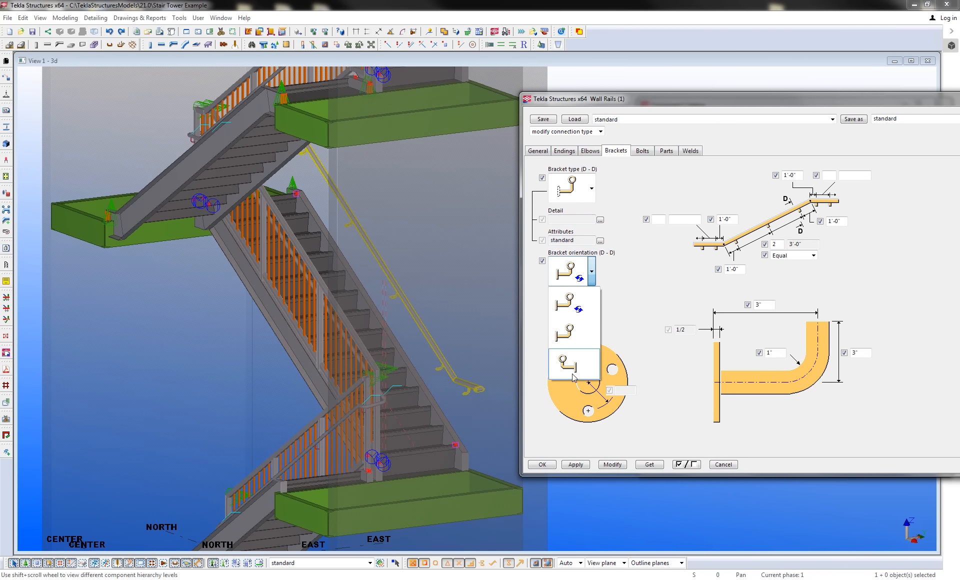
click(574, 365)
click(613, 465)
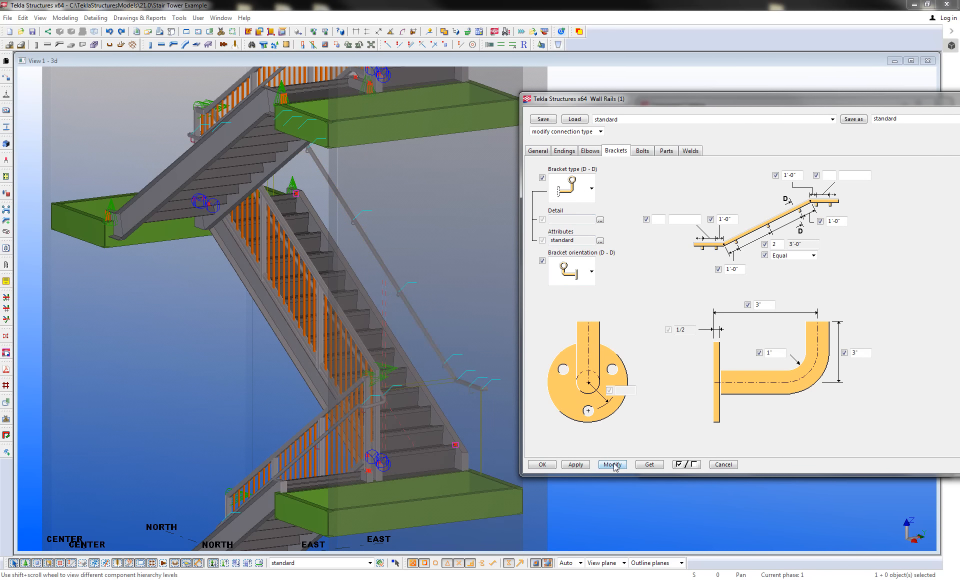
- Change the wall rail's bracket type to the bent bracket with a round wall plate, modify it and inspect the lower end
scroll(458, 394, up, 3)
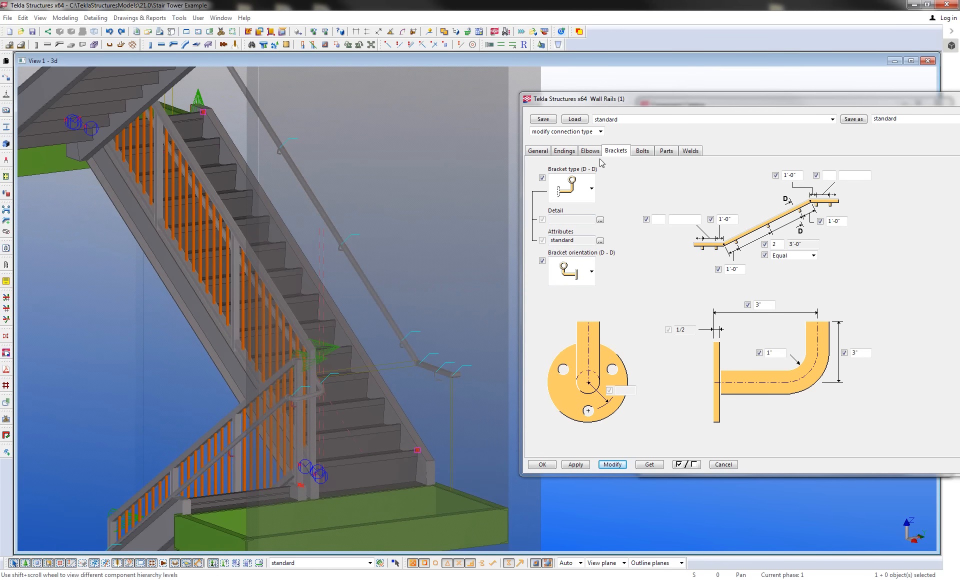
click(591, 192)
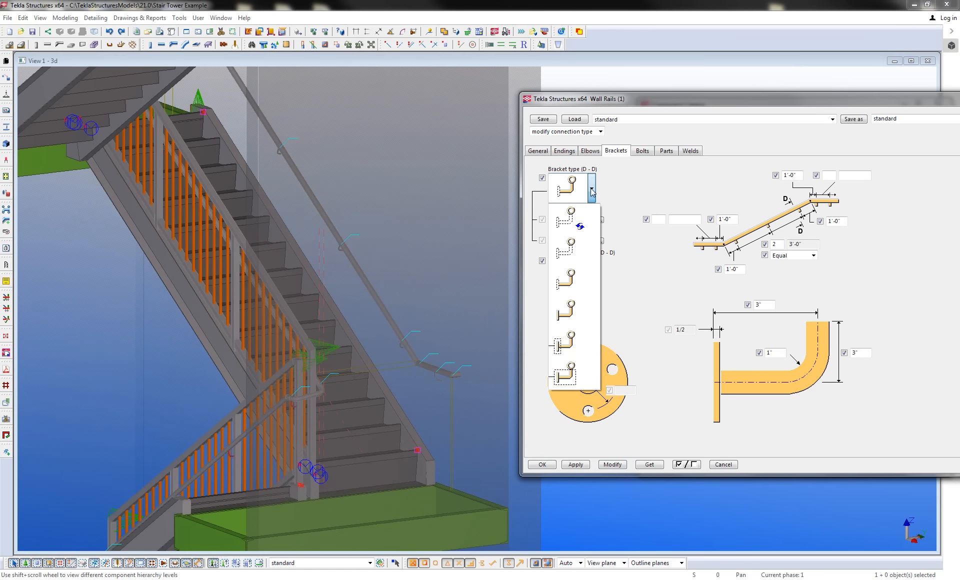
click(570, 318)
click(613, 464)
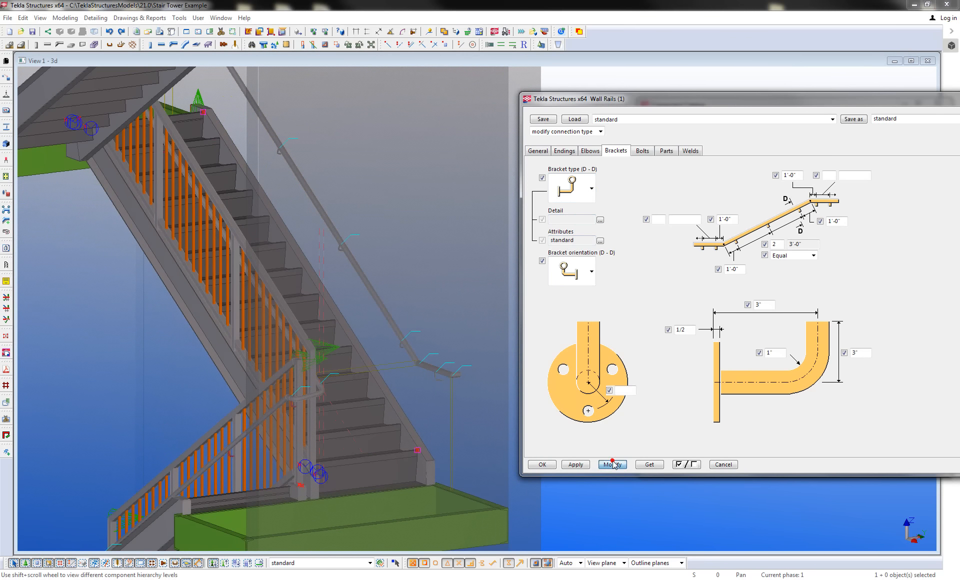
scroll(445, 380, up, 6)
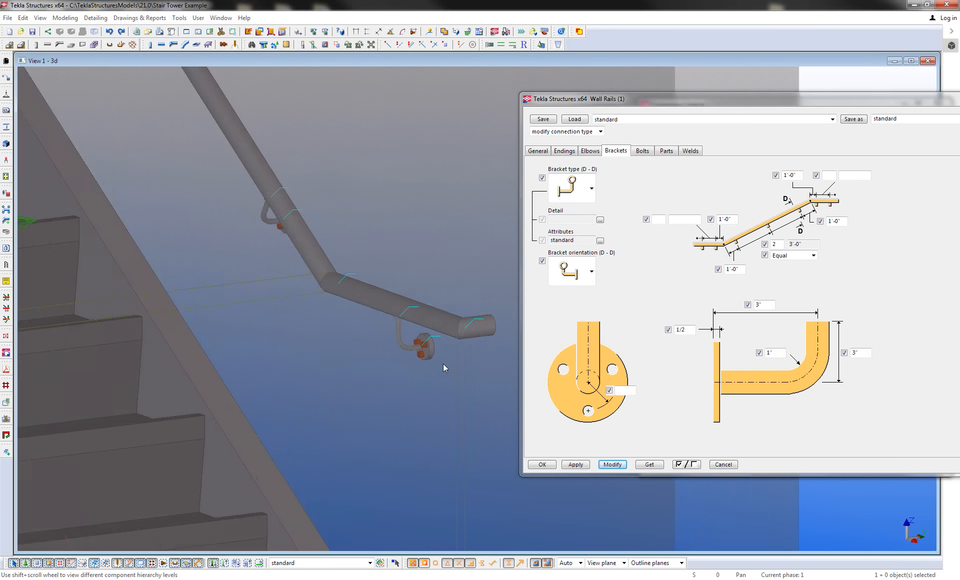
- Switch the bracket type to the custom detail option, accept the wall rail properties and end the placement command
click(592, 191)
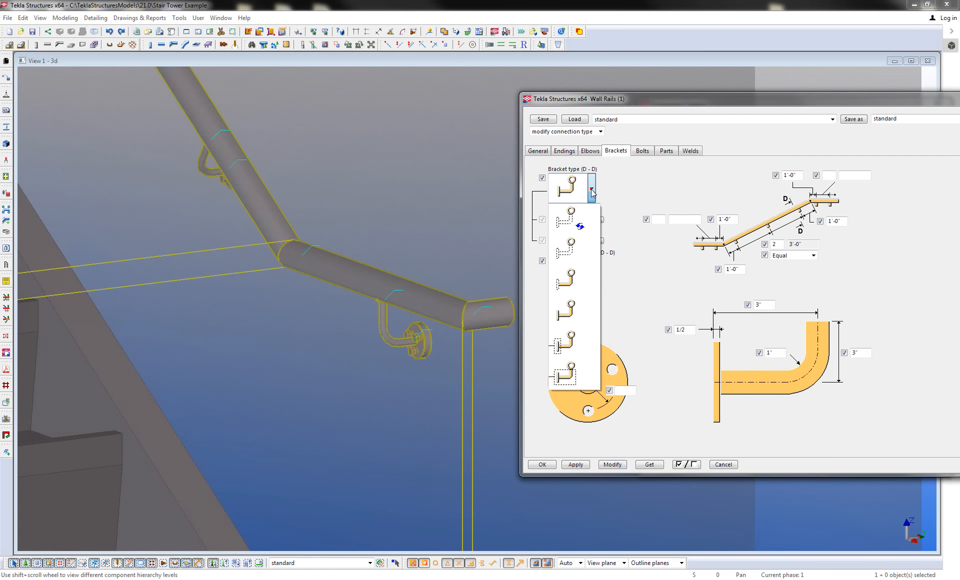
click(570, 381)
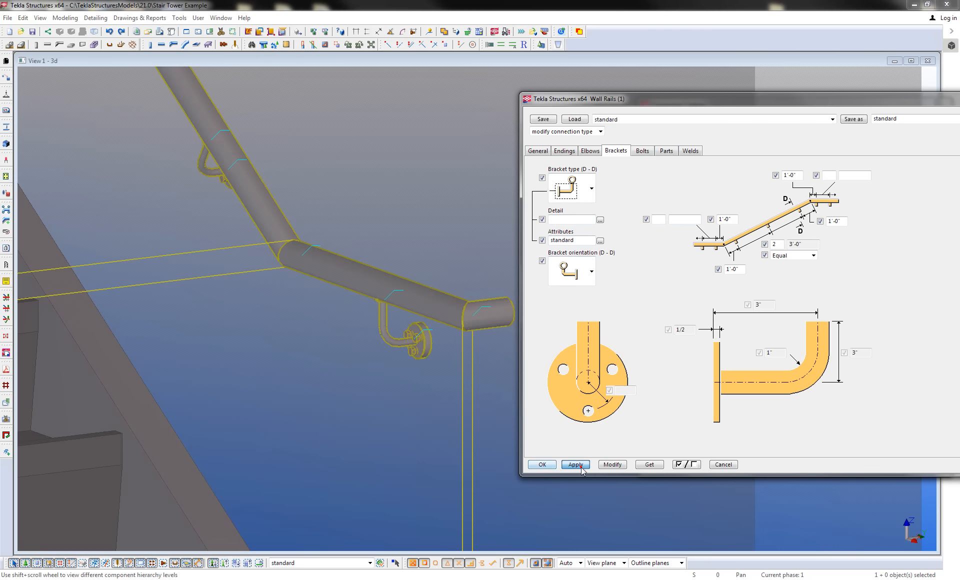
click(541, 465)
scroll(431, 392, down, 10)
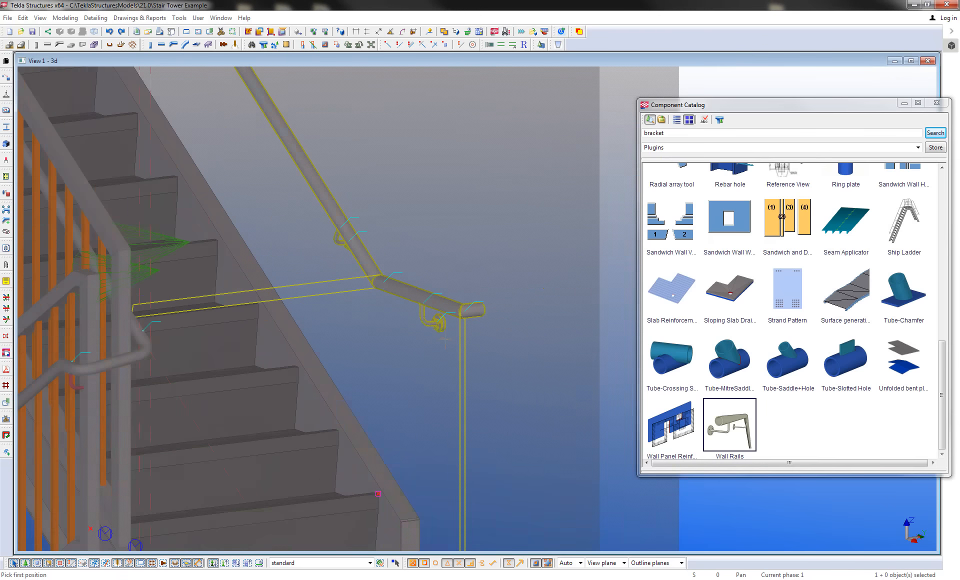
scroll(461, 365, down, 4)
right_click(543, 331)
click(555, 342)
- Copy the placed wall rail linearly with a dZ of 15'-0" and three copies to the matching flights above
scroll(462, 180, down, 1)
scroll(461, 178, down, 2)
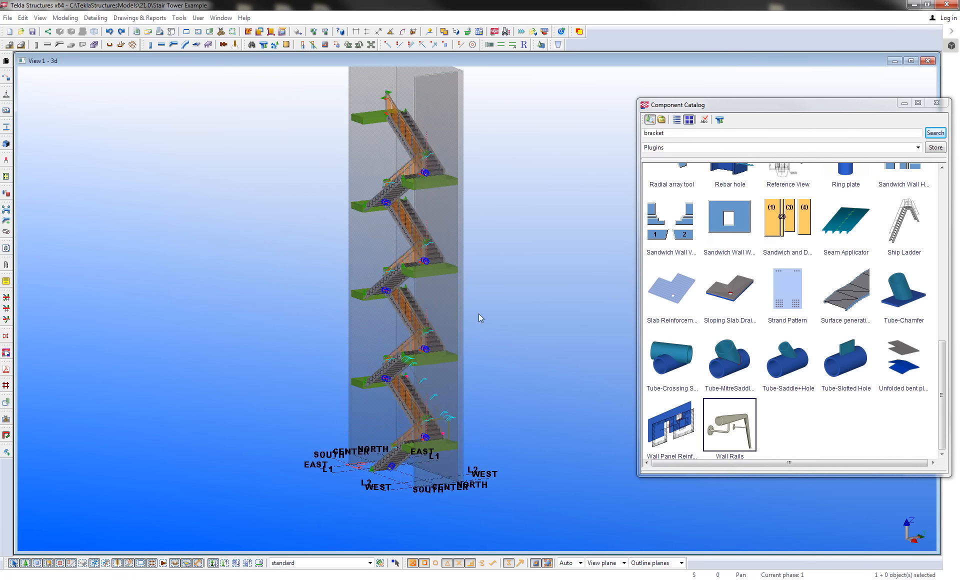
ctrl+middle_drag(478, 318, 474, 262)
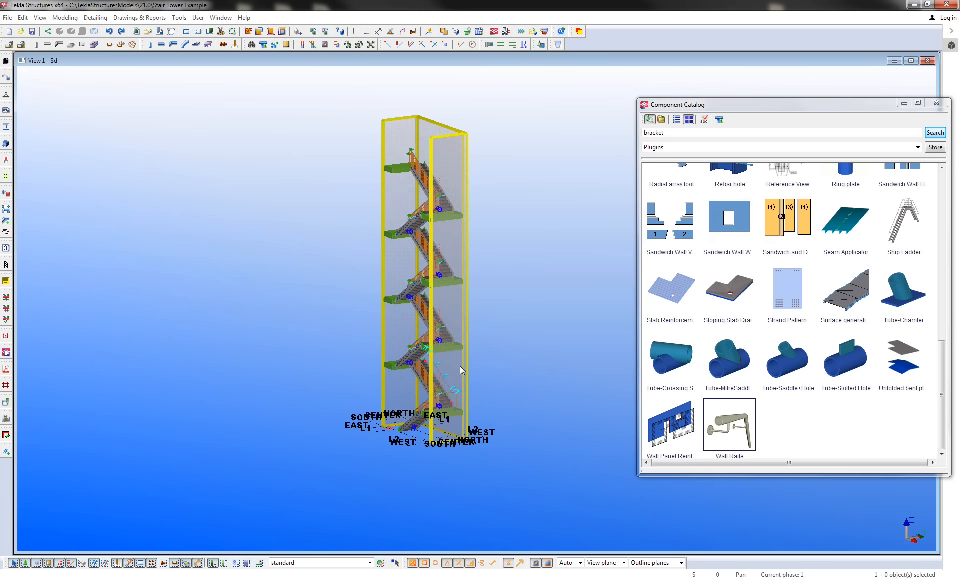
scroll(459, 368, up, 5)
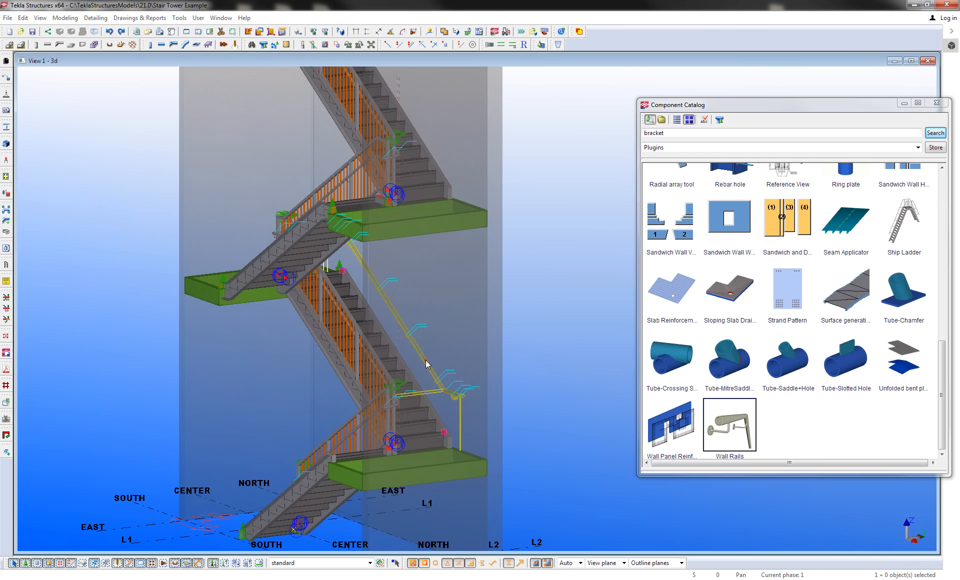
click(429, 361)
right_click(423, 354)
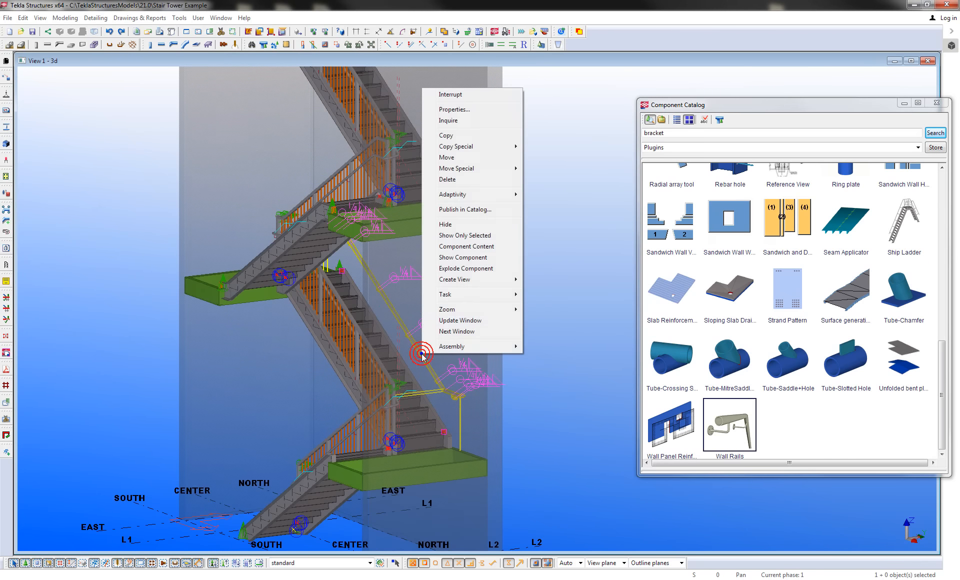
click(481, 147)
click(544, 145)
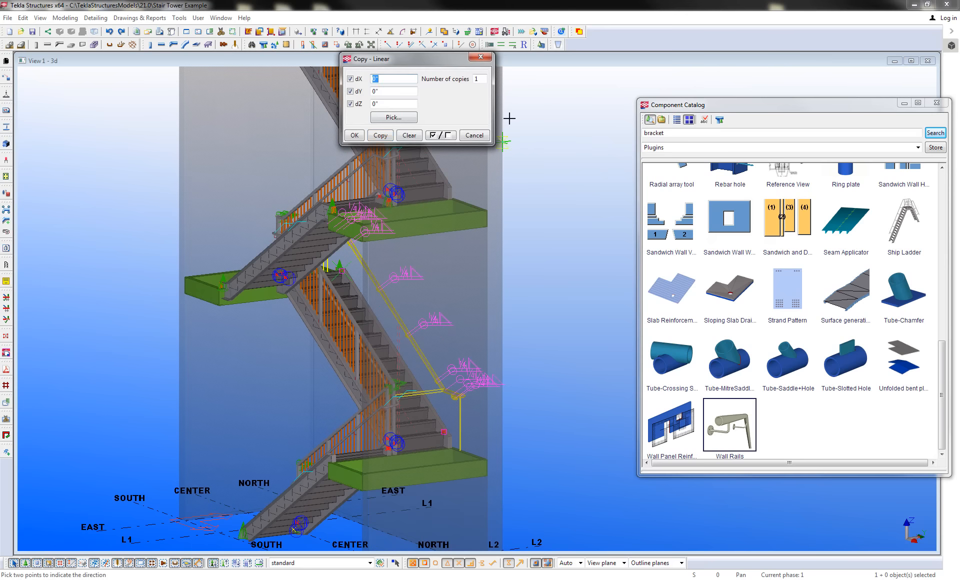
double_click(390, 104)
text(15)
click(376, 135)
right_click(559, 279)
click(571, 293)
click(481, 135)
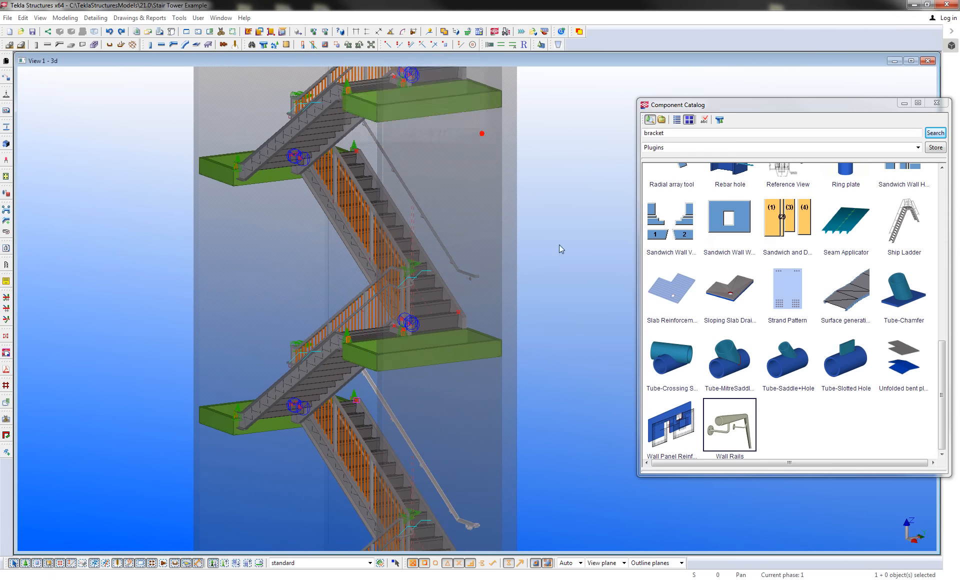
- Place a wall rail along the tower's lowest flight, from the lower end of the wall-side stringer to its upper end
scroll(560, 206, down, 2)
middle_drag(559, 202, 563, 290)
middle_drag(555, 242, 557, 267)
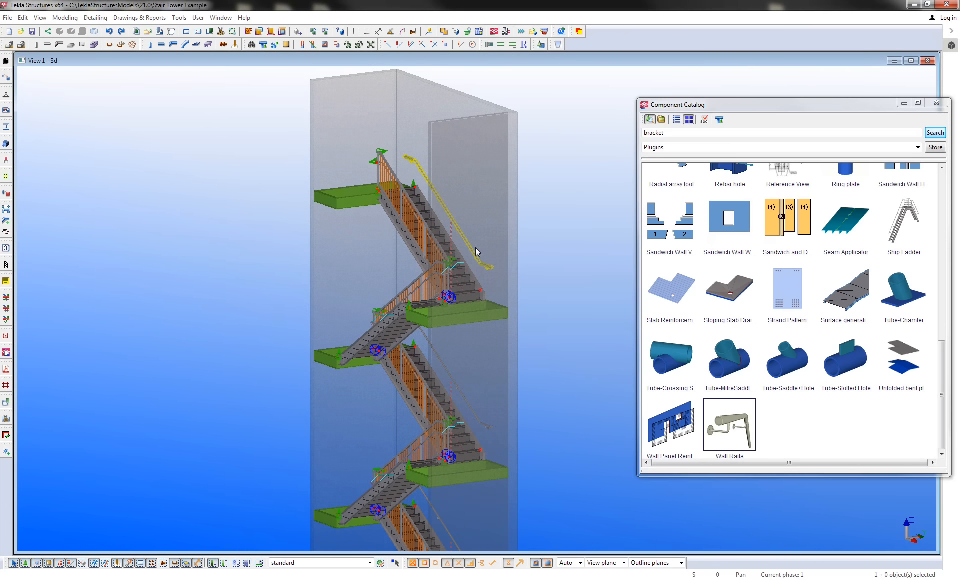
scroll(510, 261, down, 2)
scroll(377, 367, up, 6)
scroll(430, 295, down, 2)
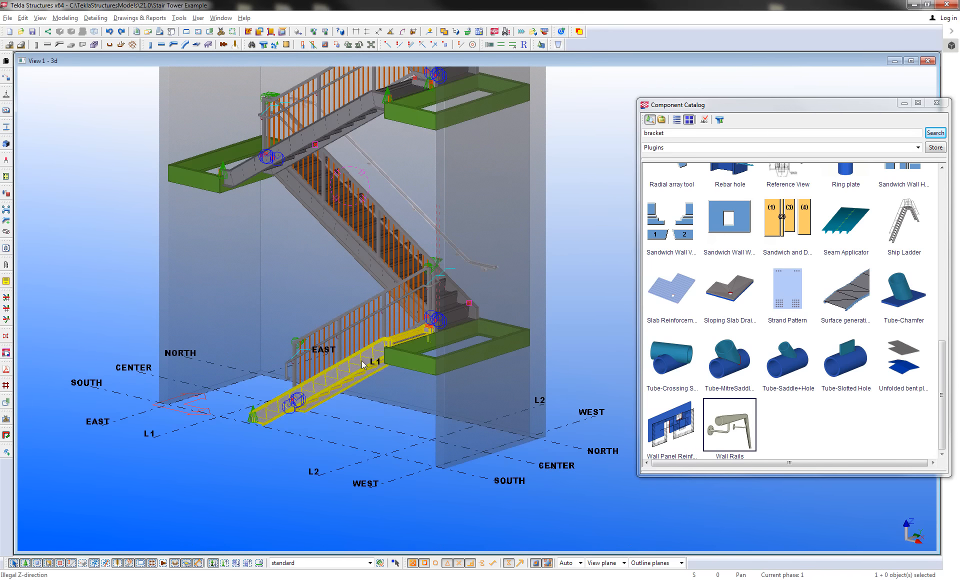
ctrl+middle_drag(295, 440, 500, 428)
scroll(231, 433, up, 2)
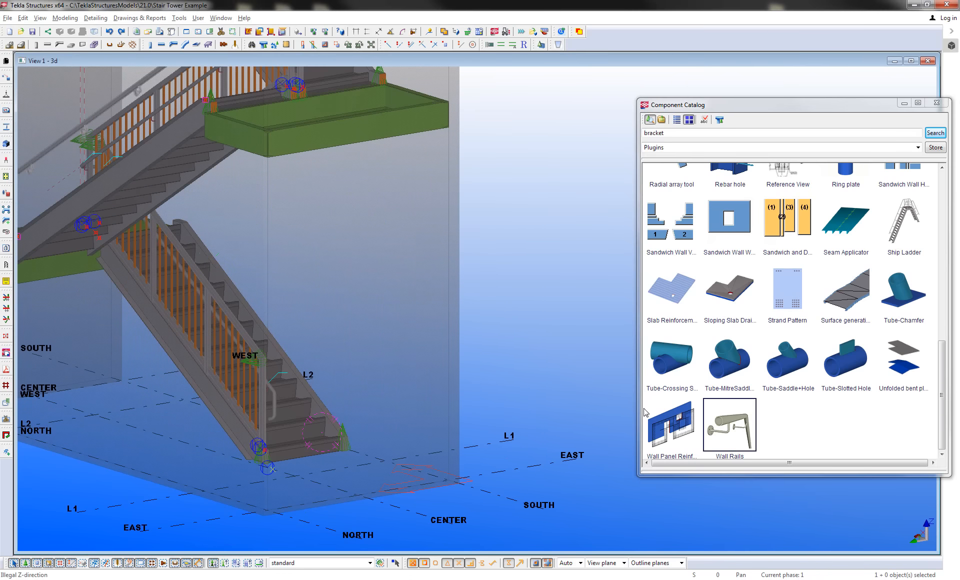
double_click(729, 426)
scroll(374, 410, up, 5)
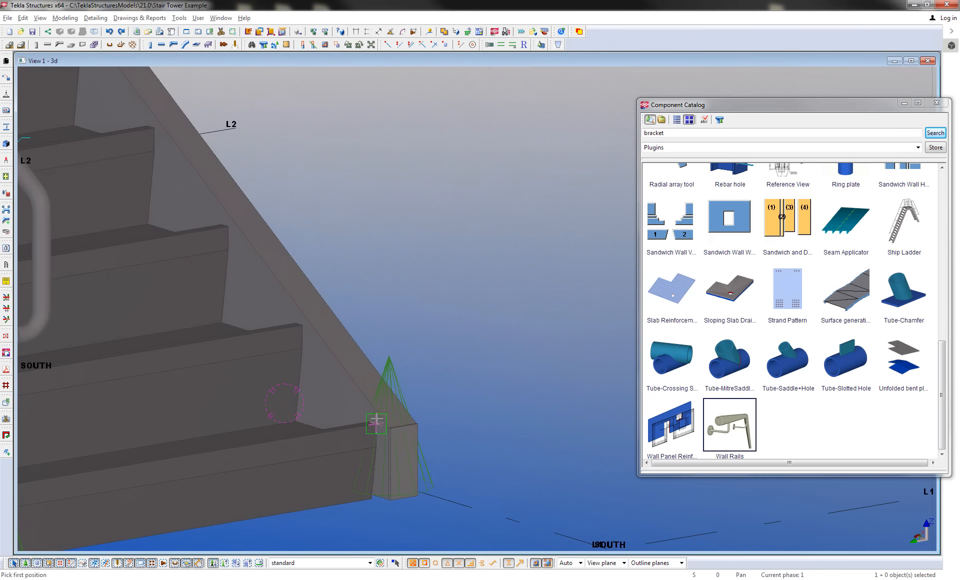
click(376, 425)
scroll(375, 424, down, 7)
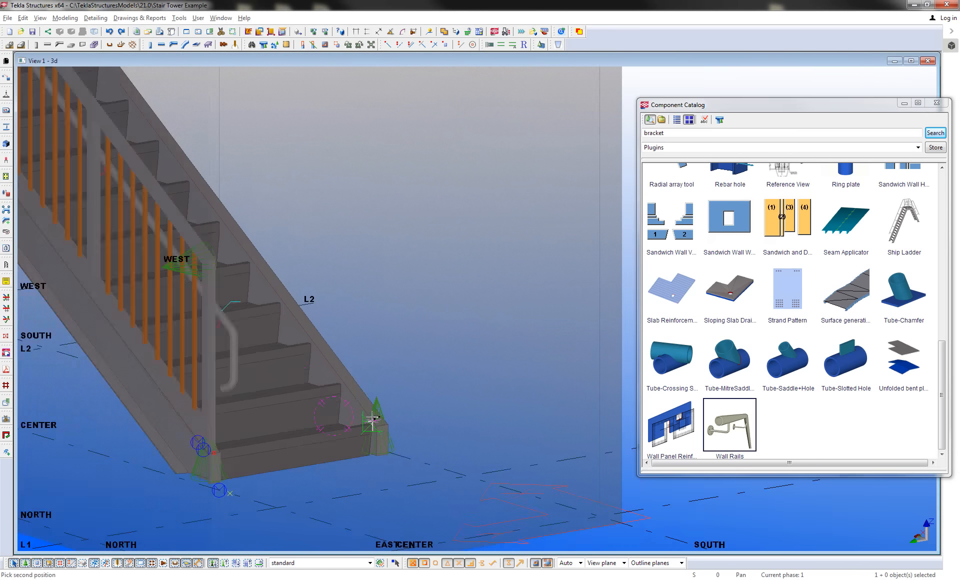
scroll(360, 310, up, 6)
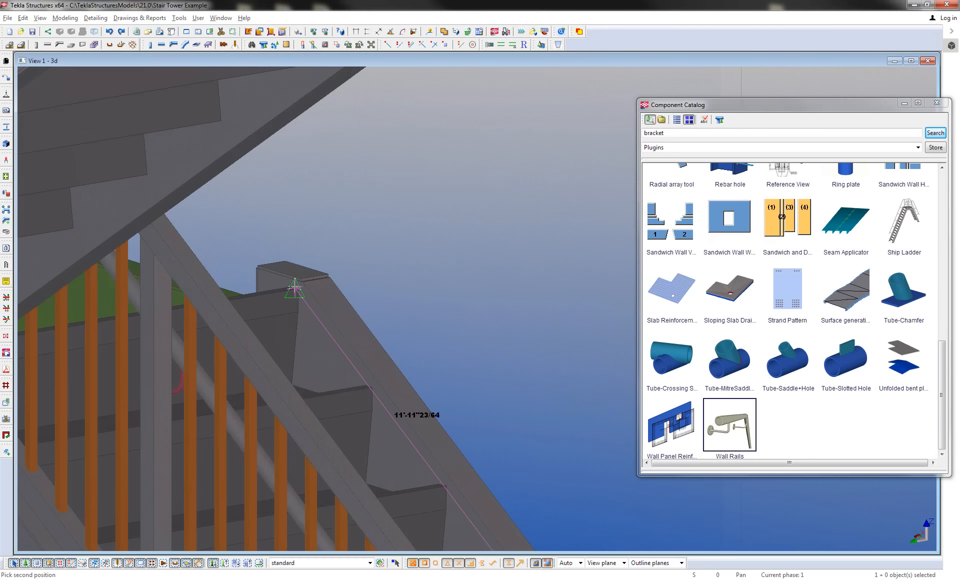
click(295, 288)
scroll(350, 310, down, 6)
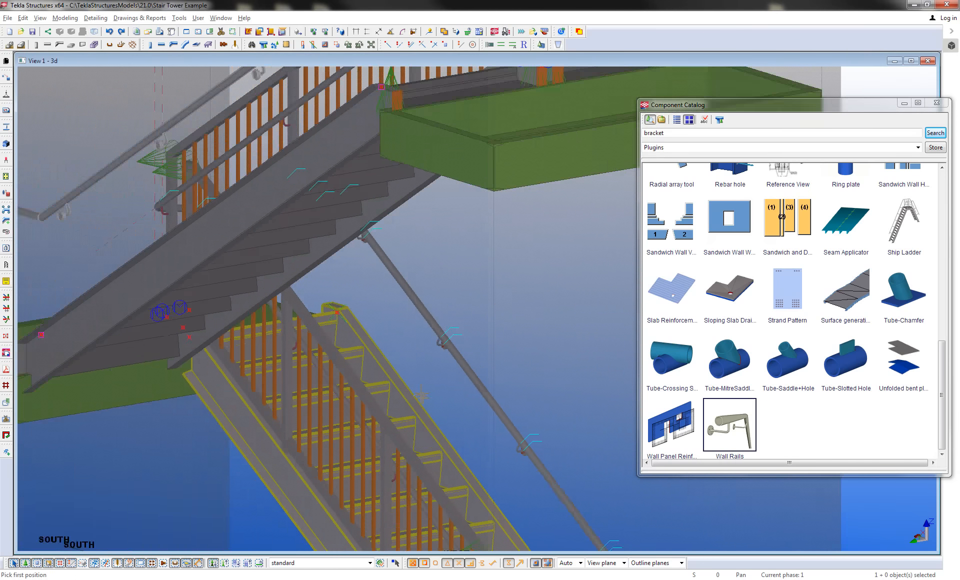
- Place another wall rail on the matching flight one level up, between the lower and upper ends of its wall-side stringer
scroll(383, 320, down, 3)
ctrl+middle_drag(466, 358, 346, 329)
right_click(403, 330)
click(414, 335)
double_click(729, 428)
scroll(405, 287, up, 5)
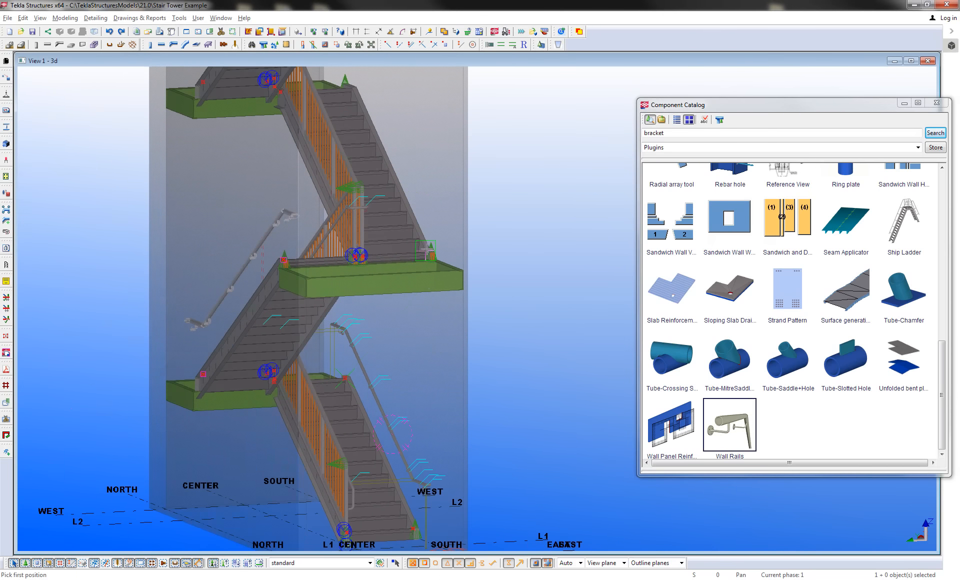
scroll(419, 262, up, 4)
click(441, 284)
scroll(403, 253, down, 5)
scroll(403, 252, up, 4)
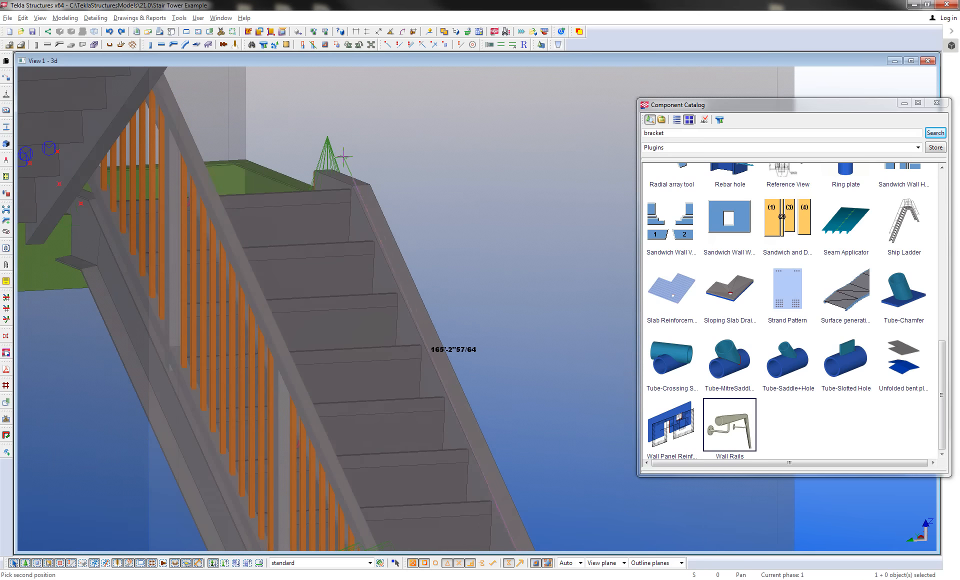
scroll(344, 157, up, 5)
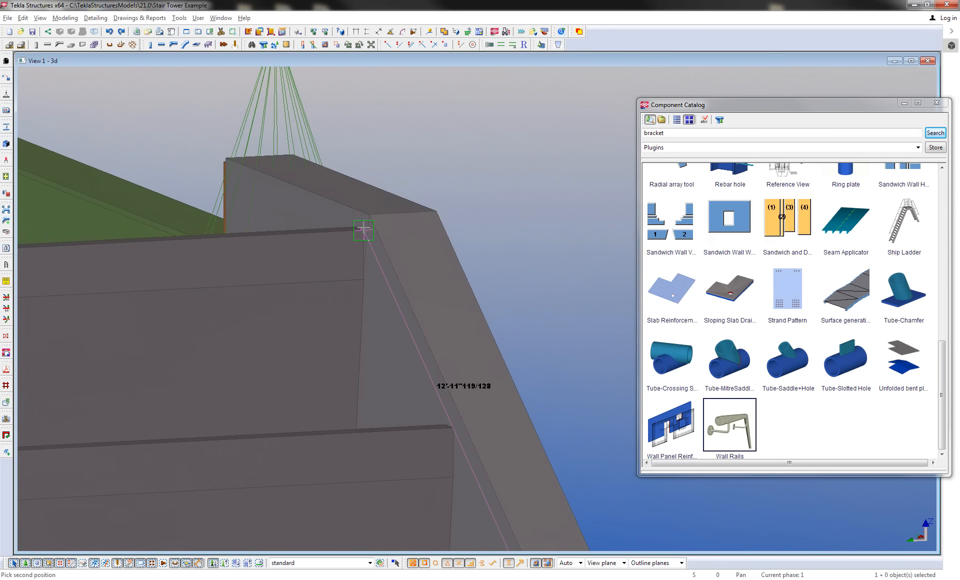
scroll(364, 229, down, 12)
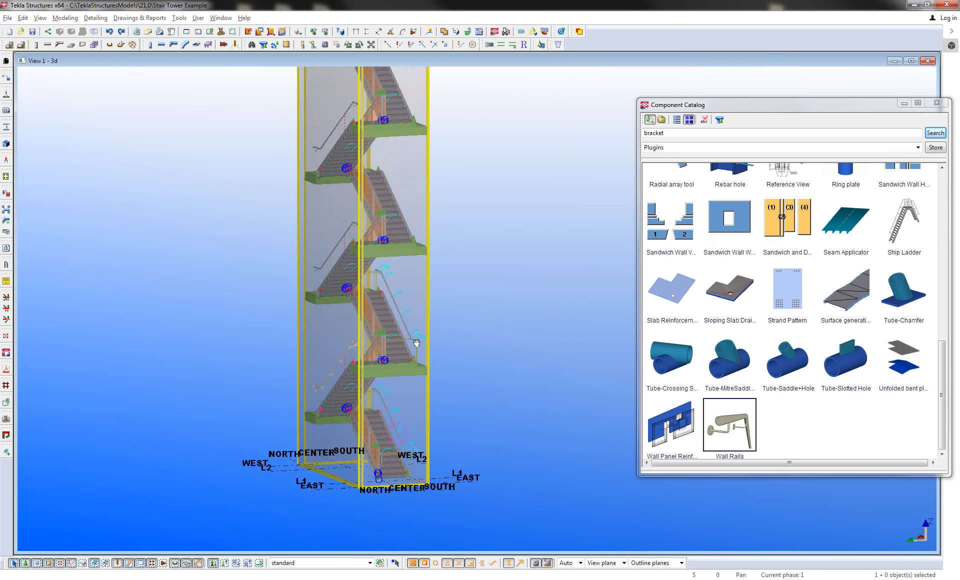
- Copy the second-level wall rail linearly with a dZ of 15'-0" to the remaining matching flights above
middle_drag(417, 343, 382, 398)
click(373, 381)
scroll(430, 357, down, 3)
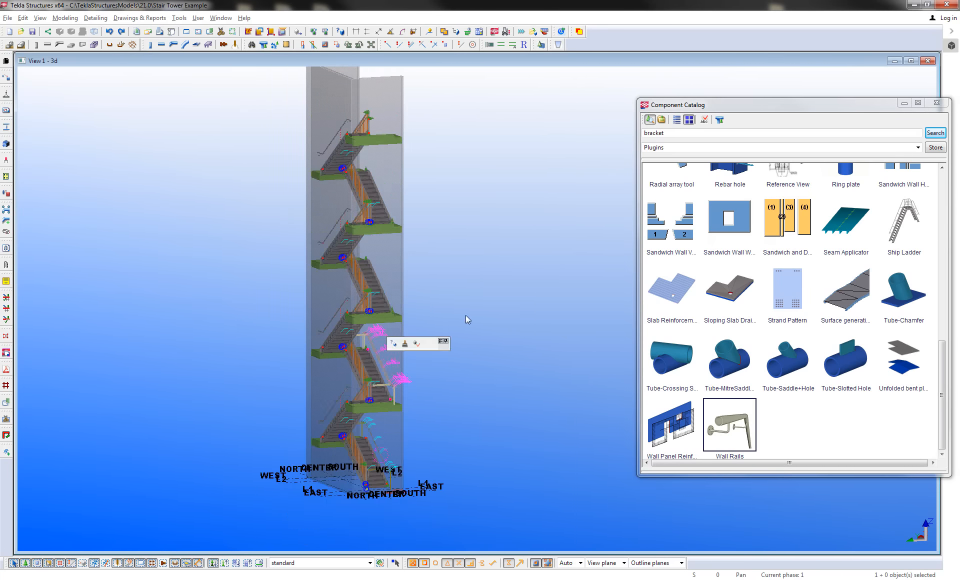
right_click(480, 286)
mouse_move(520, 340)
click(606, 342)
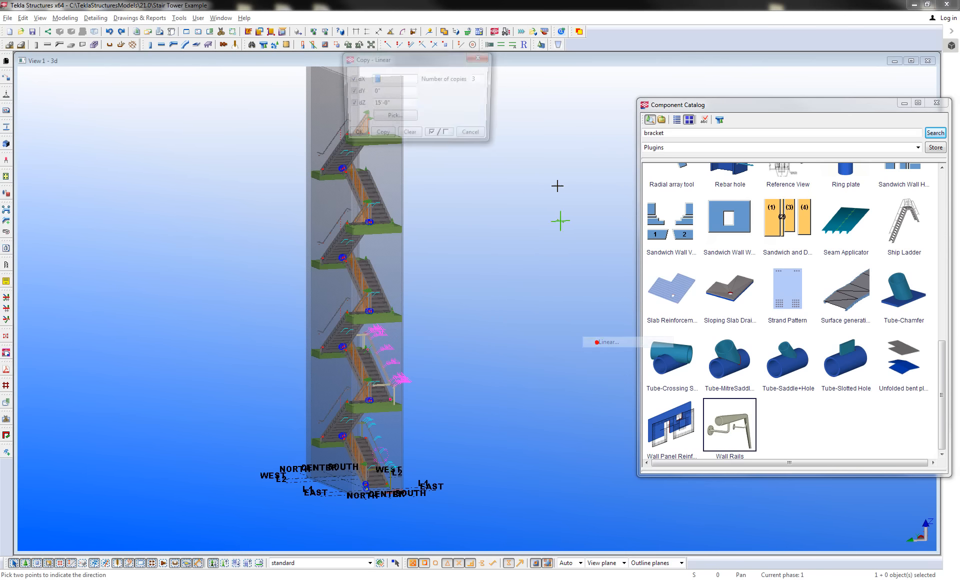
click(381, 134)
click(473, 135)
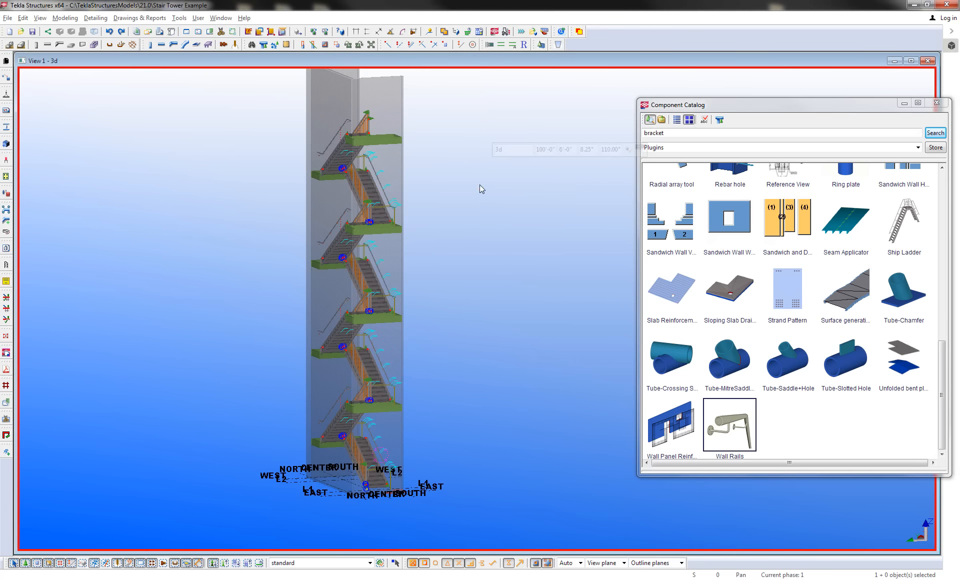
- Close the component catalog and show the ELEVATION ON GRID CENTER view beside the 3d view
ctrl+middle_drag(414, 214, 261, 246)
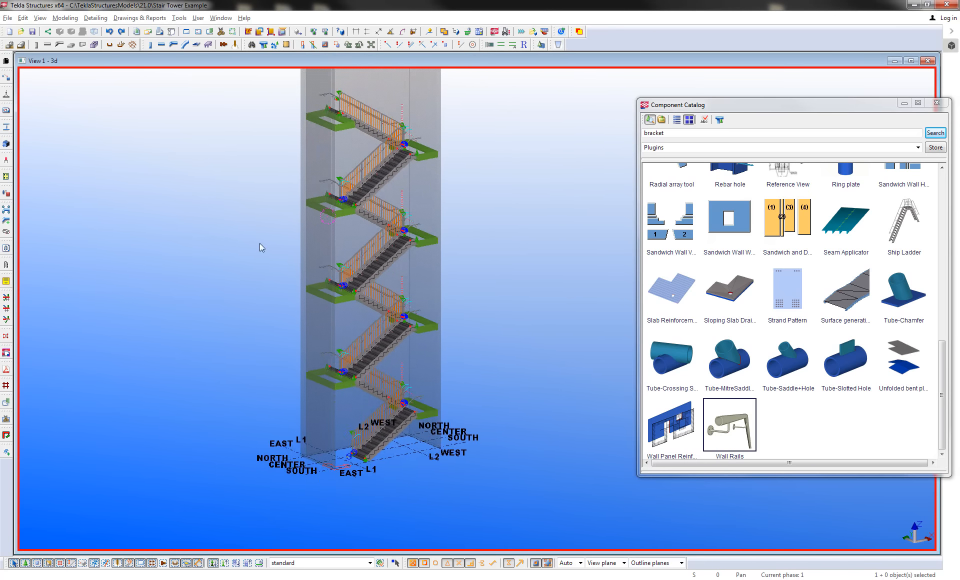
scroll(538, 404, up, 5)
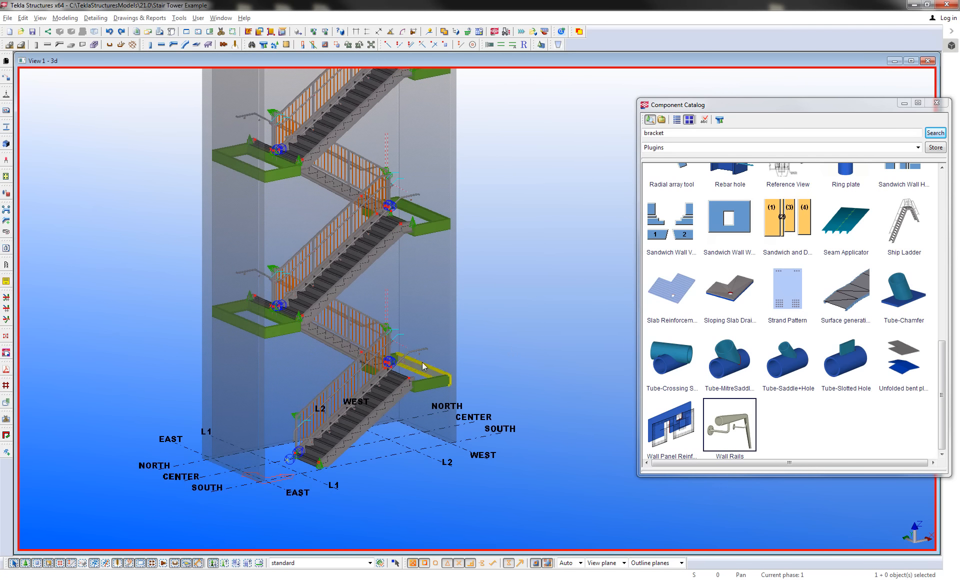
scroll(429, 353, down, 6)
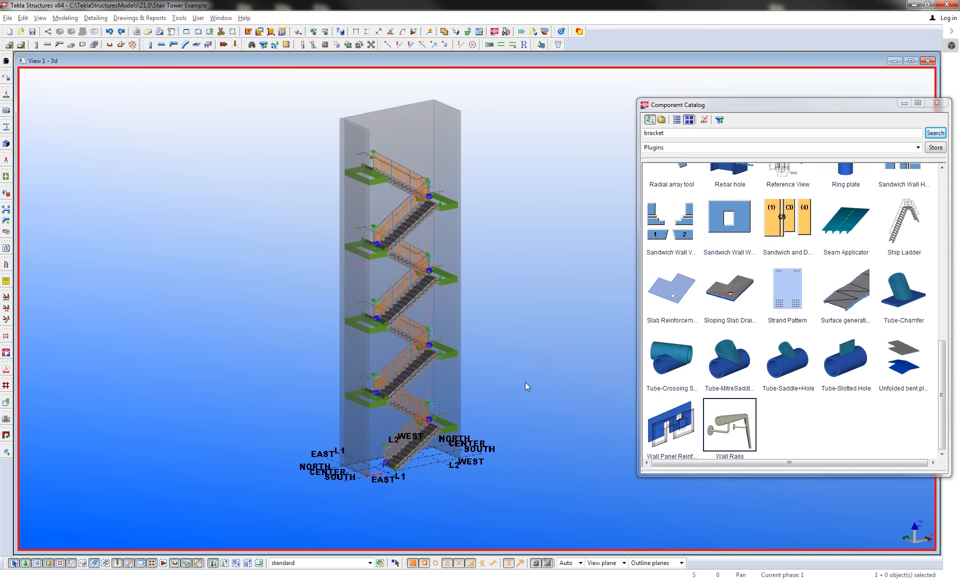
click(937, 102)
click(210, 32)
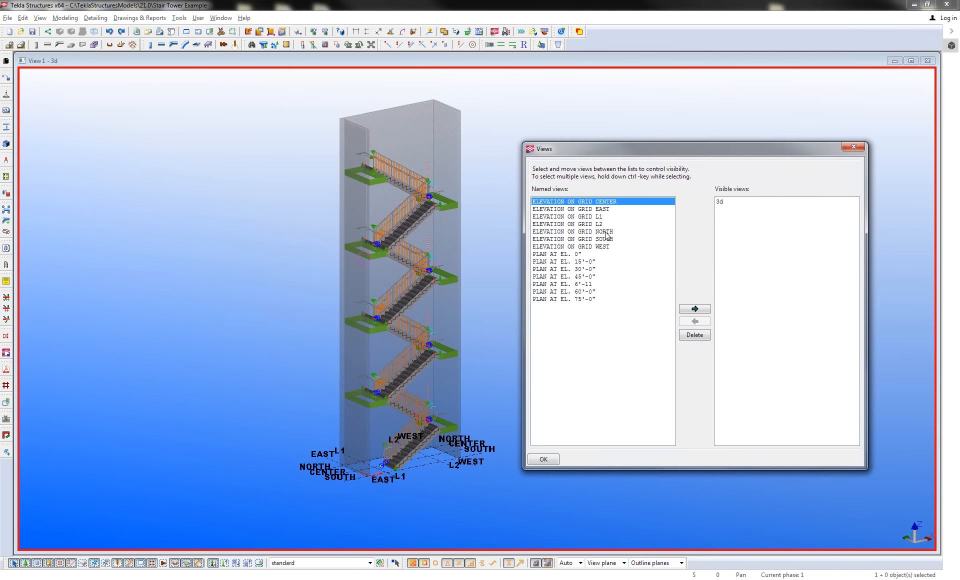
double_click(611, 203)
click(853, 146)
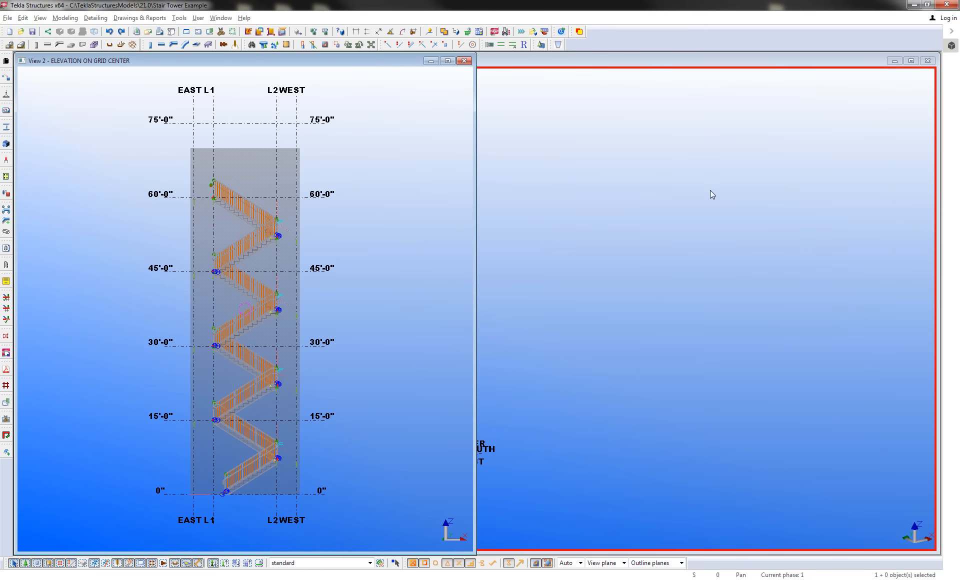
mouse_move(374, 318)
middle_down()
mouse_move(417, 293)
mouse_move(366, 304)
middle_up()
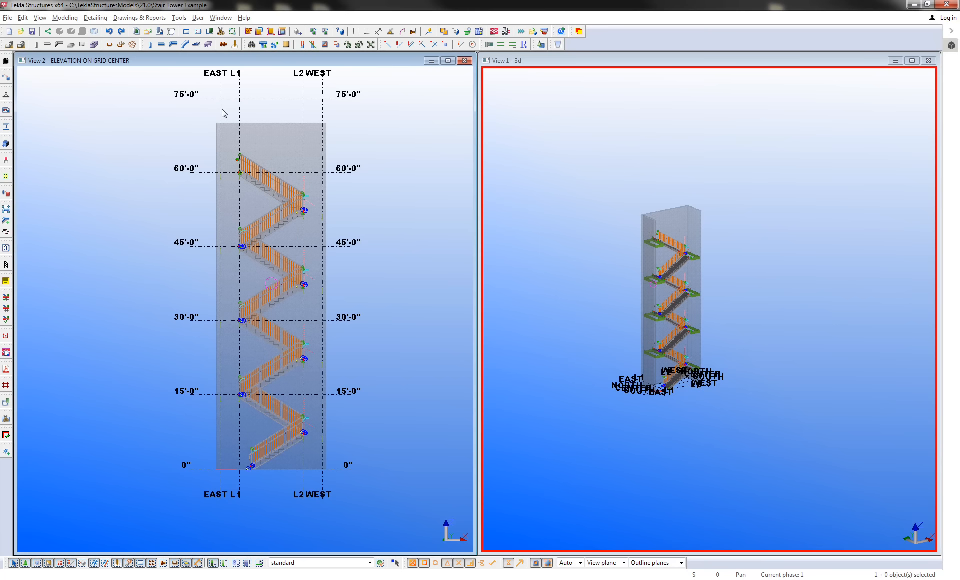
- Begin a general arrangement drawing of the grid CENTER elevation and load the Elevation settings into its drawing properties
right_click(415, 165)
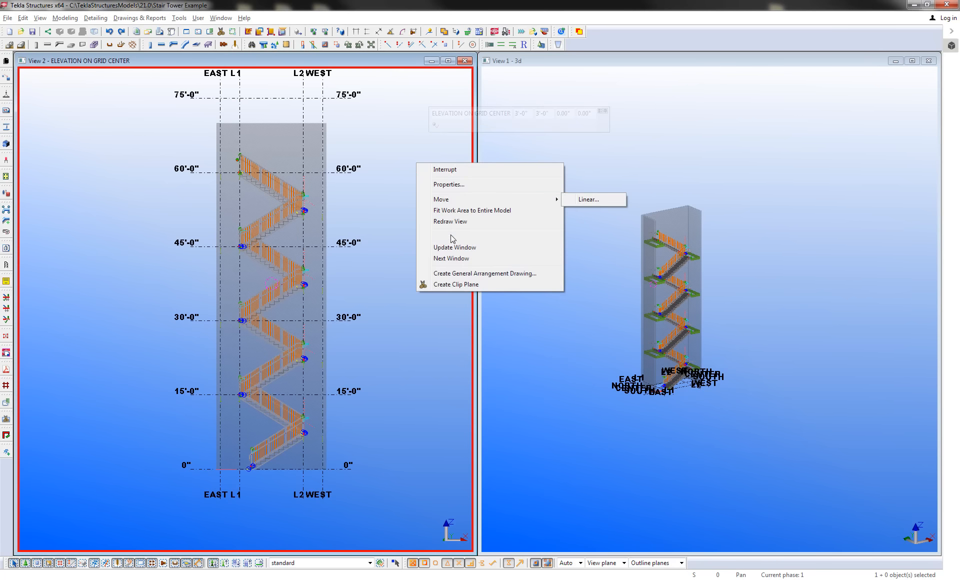
click(452, 274)
drag(192, 80, 647, 97)
click(649, 363)
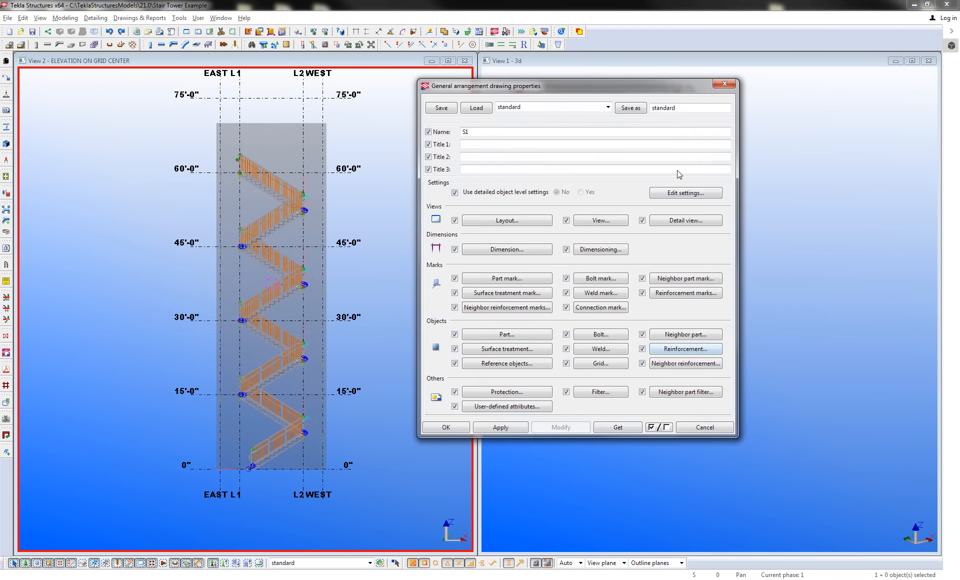
click(610, 107)
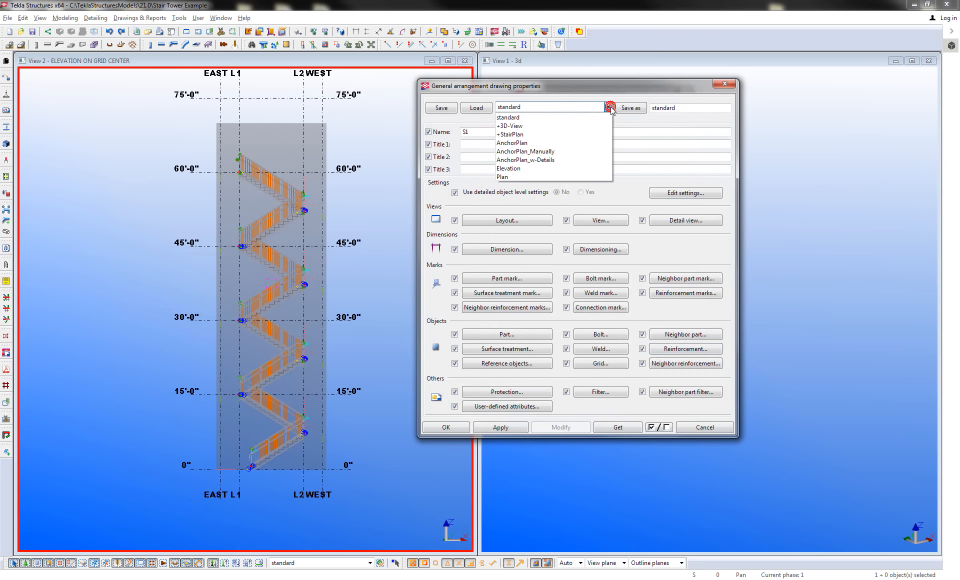
click(565, 169)
click(477, 107)
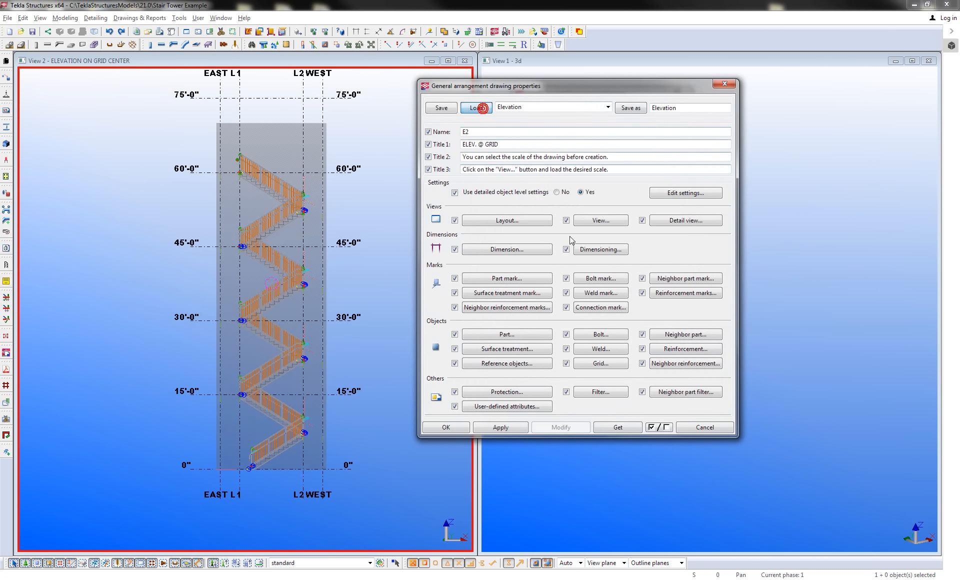
- Change Title 1 to a stair elevation title, name the drawing E1, and create and open the general arrangement drawing
click(521, 144)
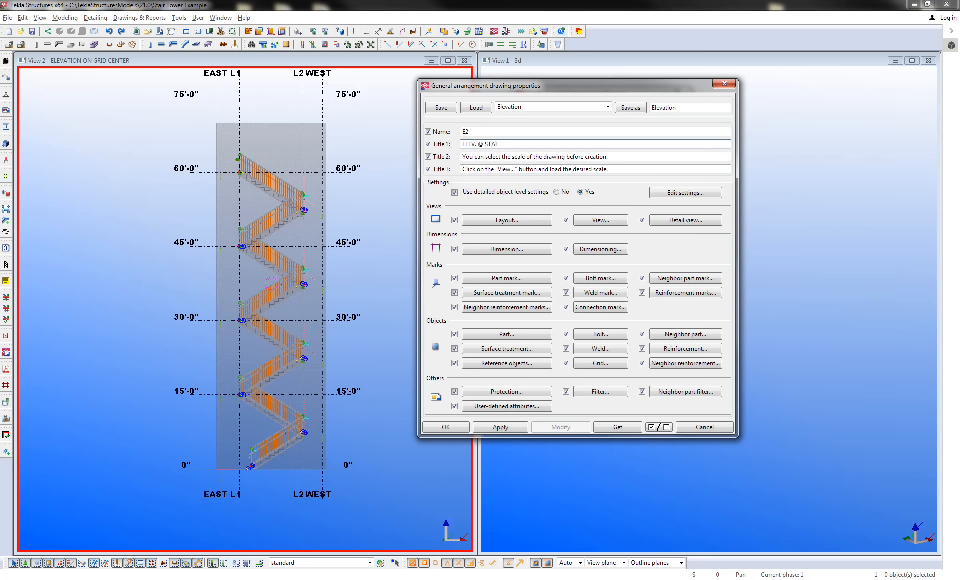
double_click(467, 132)
text(E1)
click(495, 429)
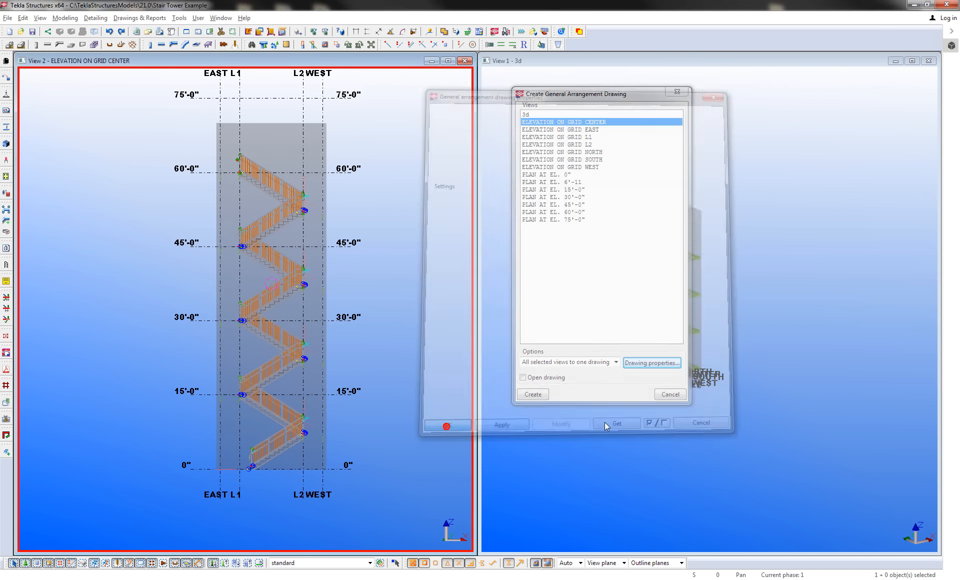
click(531, 396)
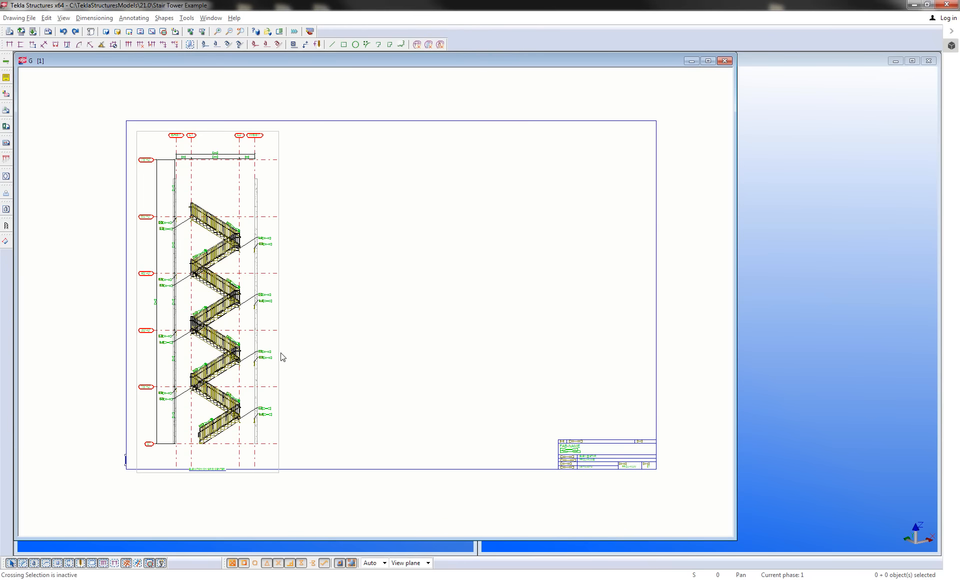
- Reposition the elevation view so it fits inside the drawing sheet's border
click(280, 353)
drag(279, 369, 274, 361)
click(367, 365)
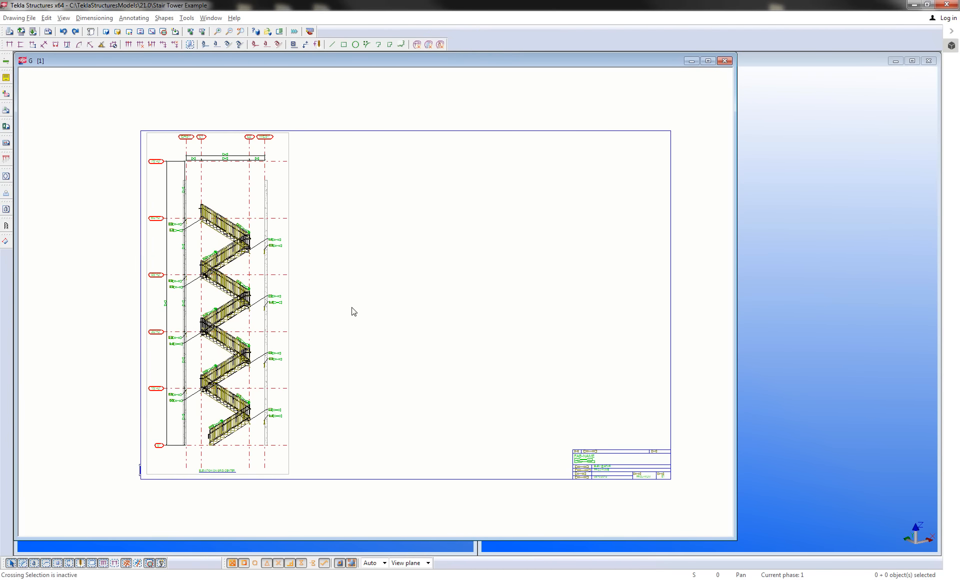
- Move the vertical floor-to-floor dimension line away from the EAST wall, out toward the level labels
scroll(198, 191, up, 5)
click(211, 212)
drag(211, 211, 177, 208)
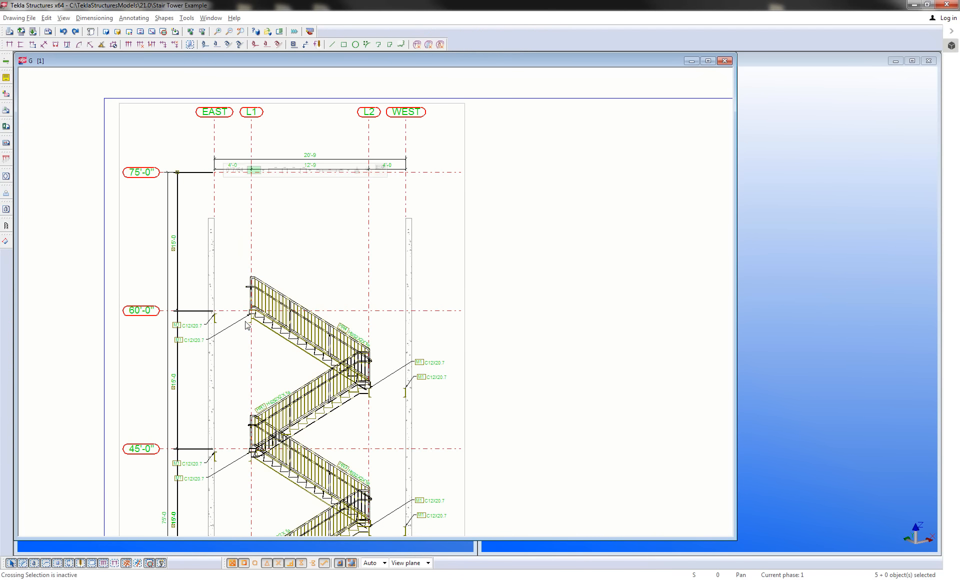
- Move the horizontal grid dimensions up below the grid labels, and add a horizontal dimension from grid L2 to the outer landing channel above level 30'-0"
mouse_move(346, 190)
mouse_down()
mouse_move(328, 142)
mouse_move(341, 139)
mouse_up()
scroll(419, 500, down, 2)
mouse_move(419, 500)
middle_down()
mouse_move(425, 443)
mouse_move(400, 315)
middle_up()
click(21, 46)
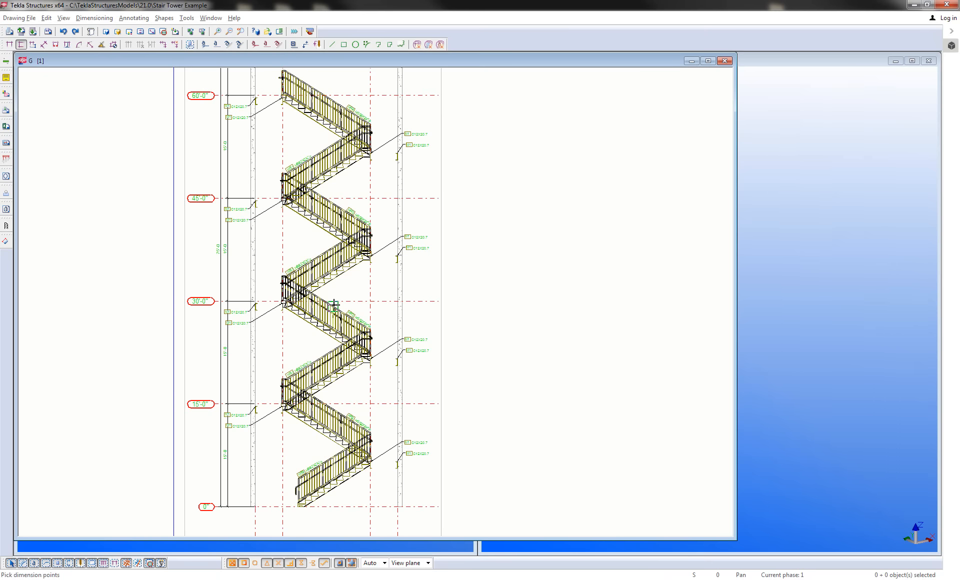
click(10, 44)
scroll(372, 305, up, 3)
click(370, 295)
click(416, 295)
middle_click(416, 294)
click(390, 264)
right_click(556, 249)
click(571, 256)
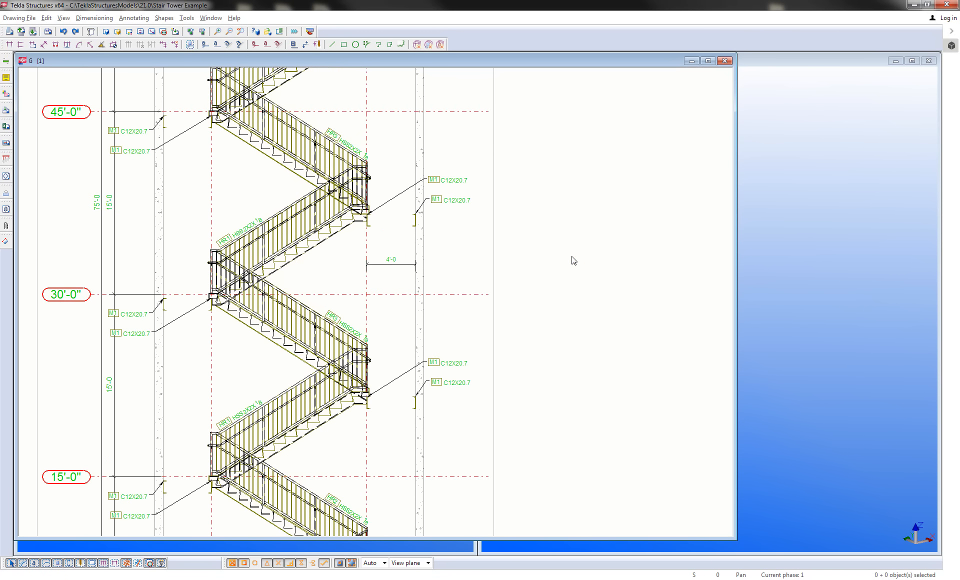
- Close the elevation drawing, keeping its changes and creating a snapshot
scroll(569, 258, down, 6)
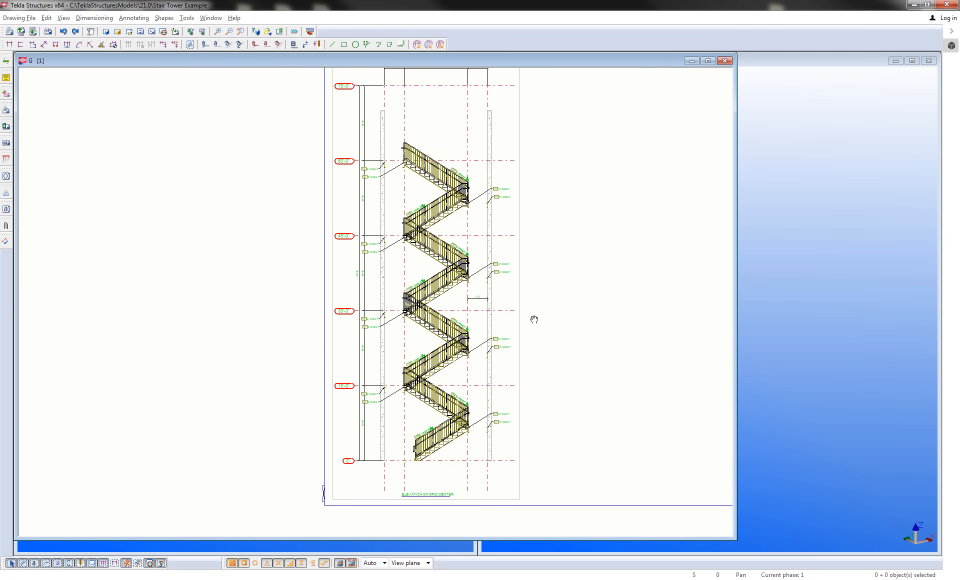
middle_drag(460, 307, 444, 318)
middle_drag(526, 319, 391, 331)
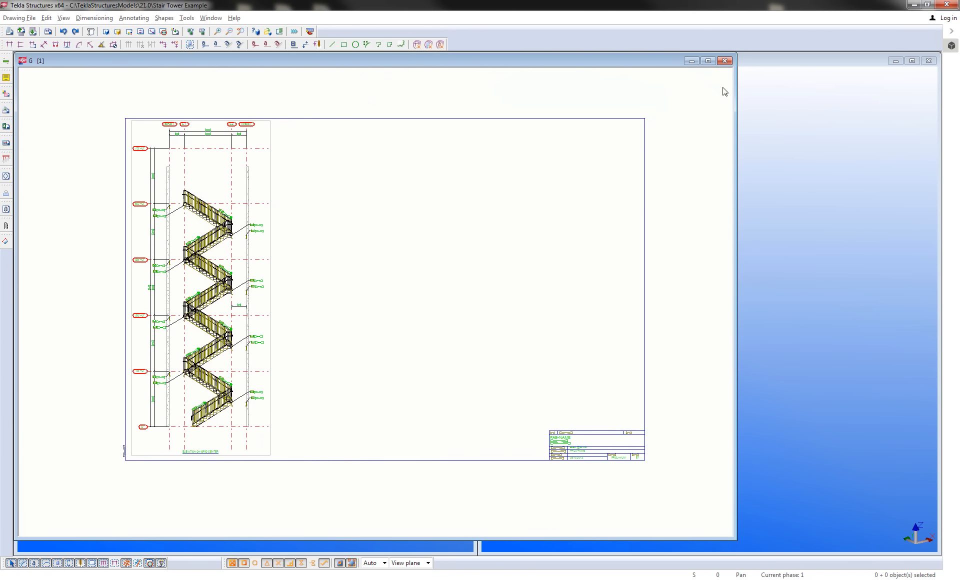
click(727, 62)
click(255, 272)
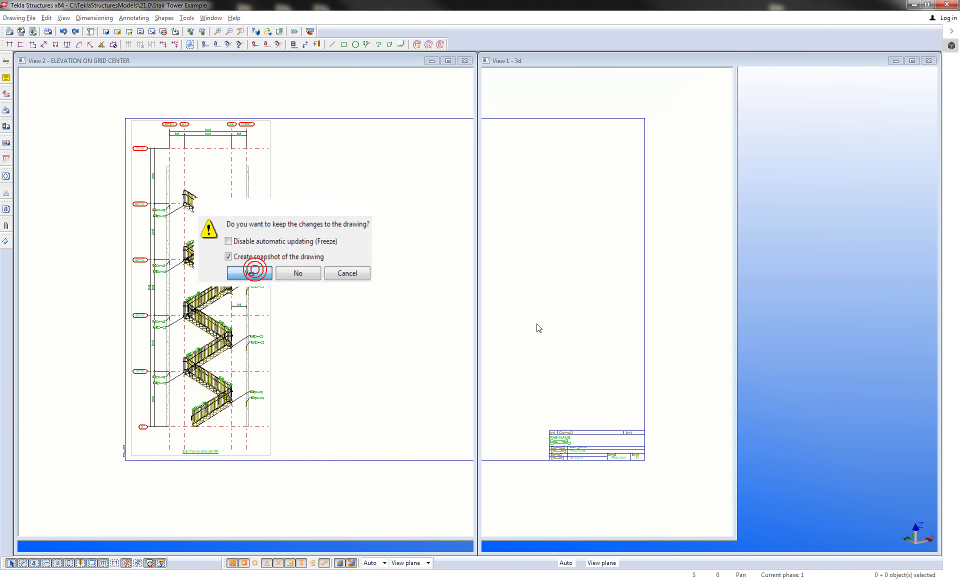
- Open the Master Drawing Catalog and show its Assembly drawings category
scroll(369, 425, up, 5)
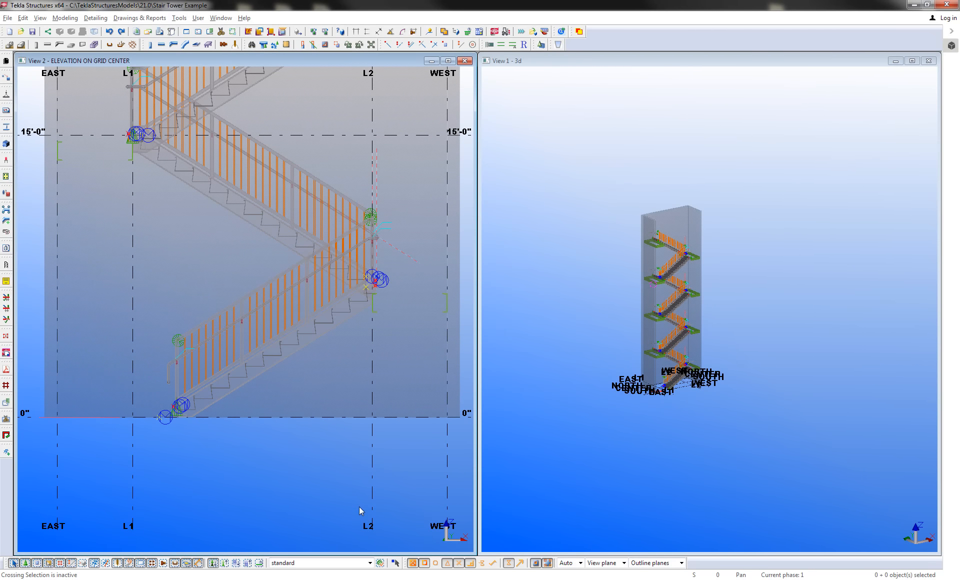
click(150, 33)
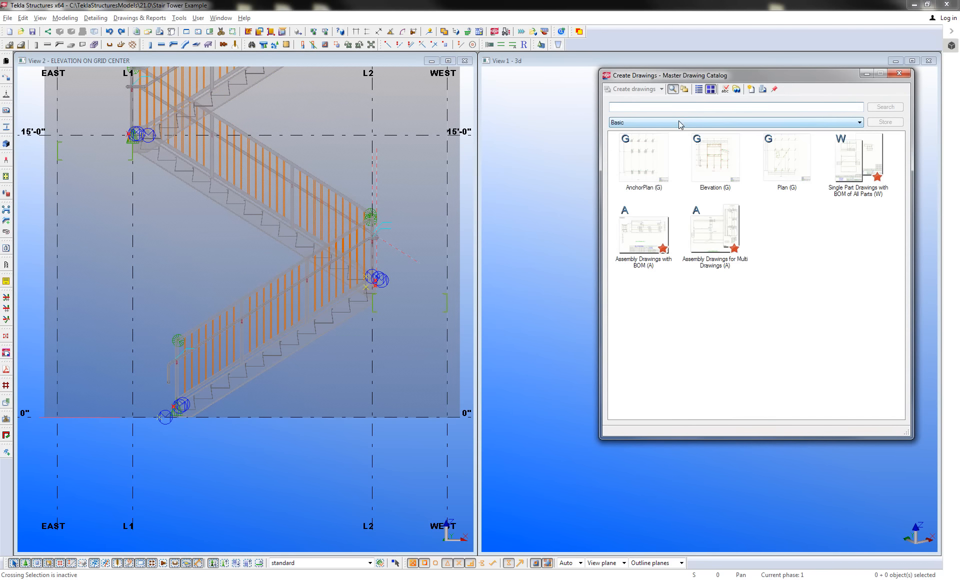
click(679, 122)
click(632, 158)
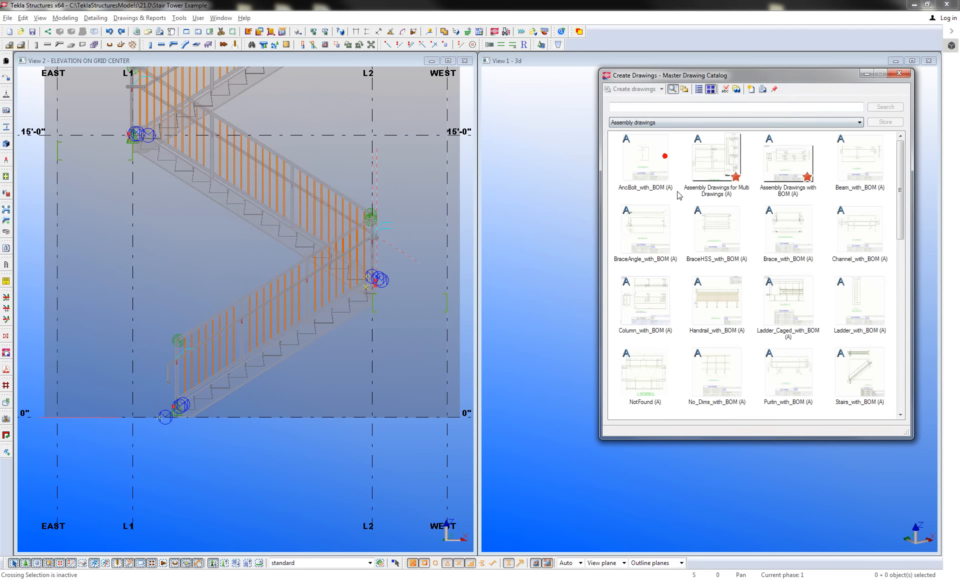
- Select one part from each of the two lowest stairs and two handrails, and create Assembly Drawings with BOM for them
click(225, 564)
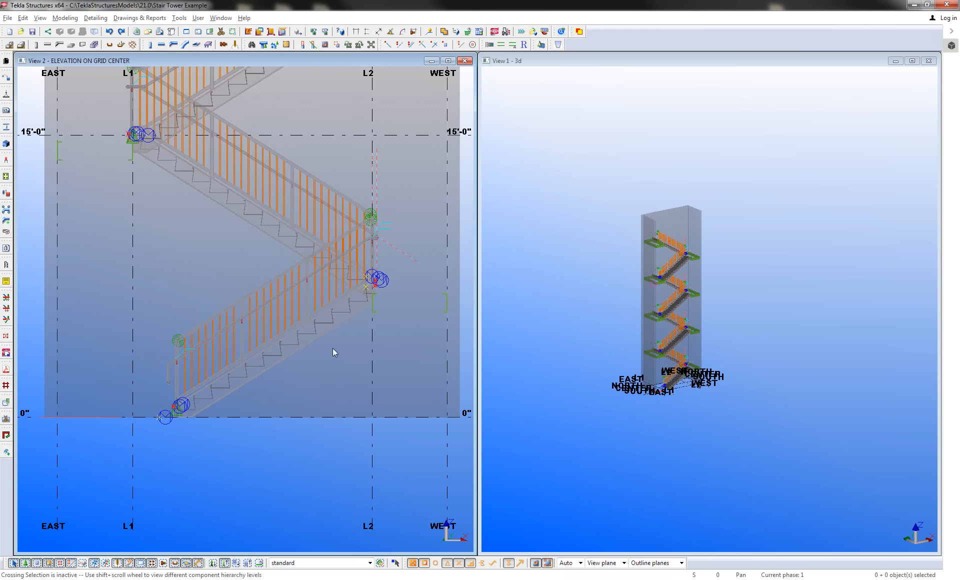
click(317, 337)
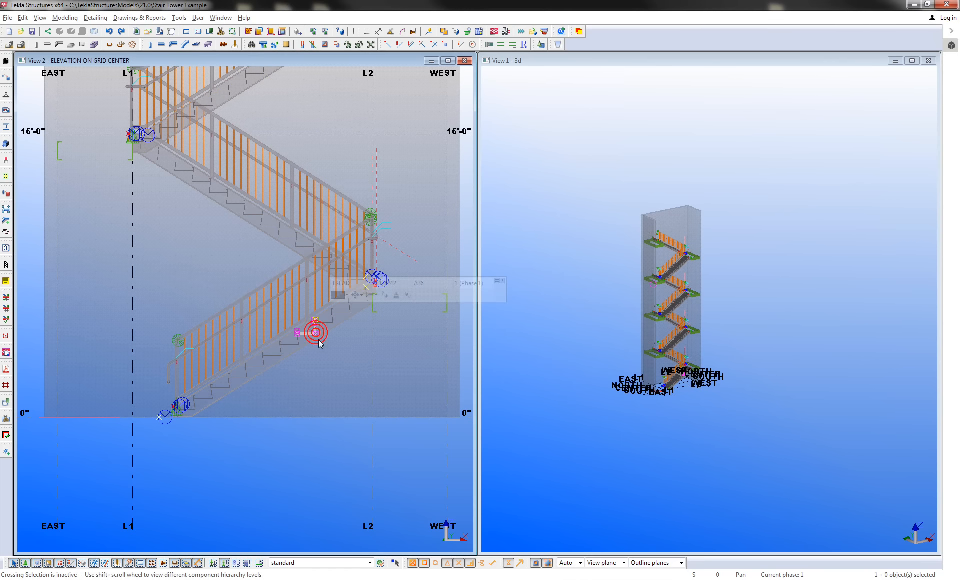
ctrl+click(294, 207)
ctrl+click(256, 232)
ctrl+click(212, 74)
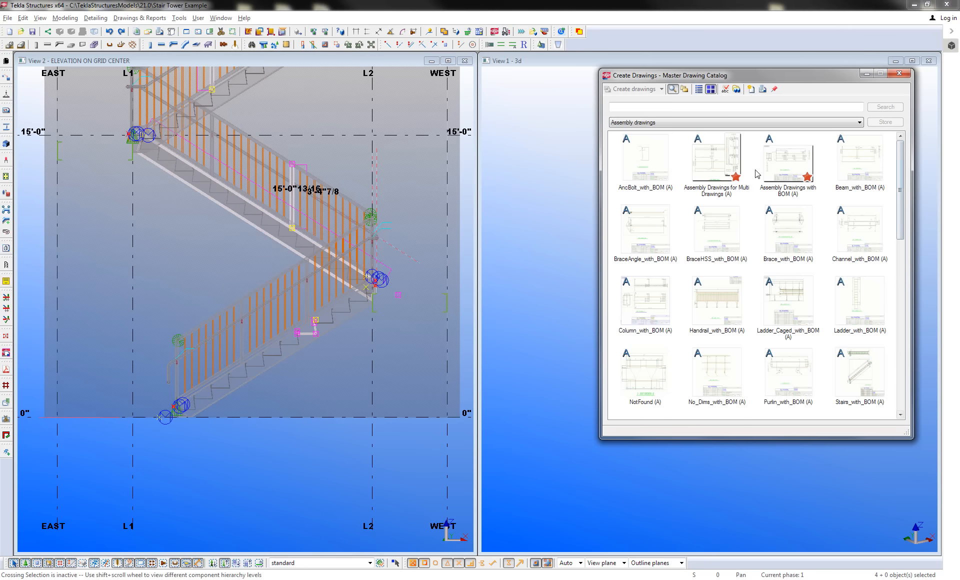
right_click(789, 160)
click(815, 169)
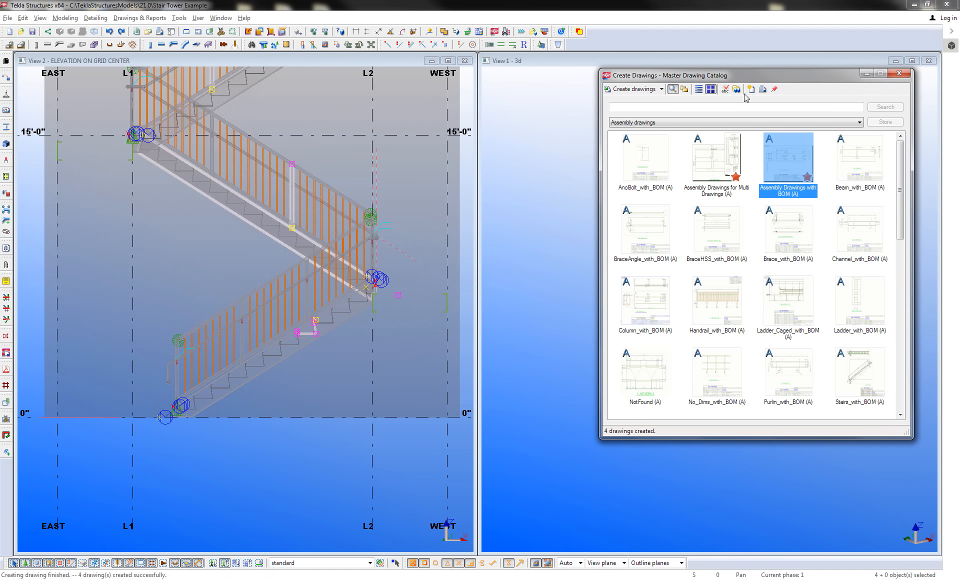
- Close the catalog, open the ST2 stair drawing from the drawing list, and review its bill of material
click(906, 75)
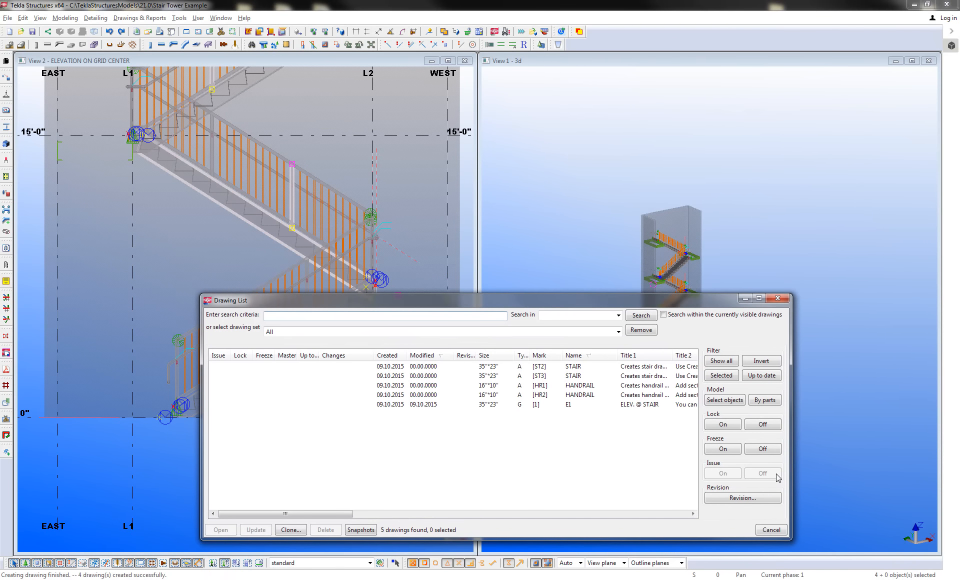
double_click(571, 366)
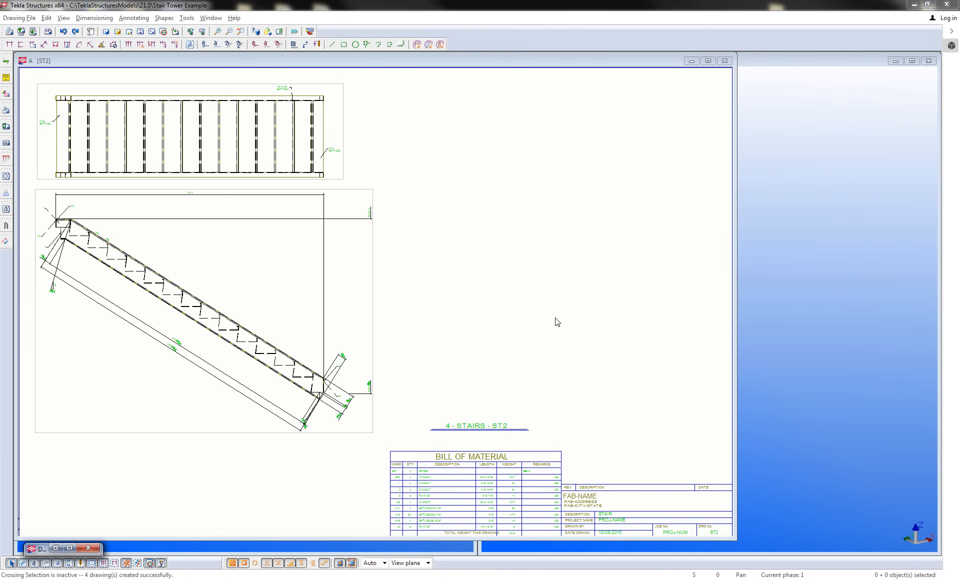
scroll(571, 401, up, 5)
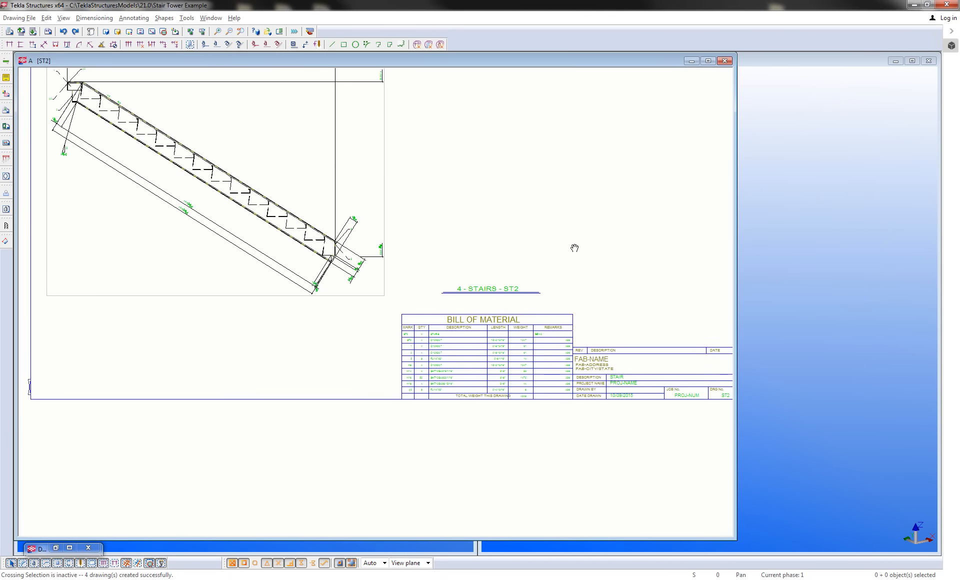
scroll(536, 449, up, 1)
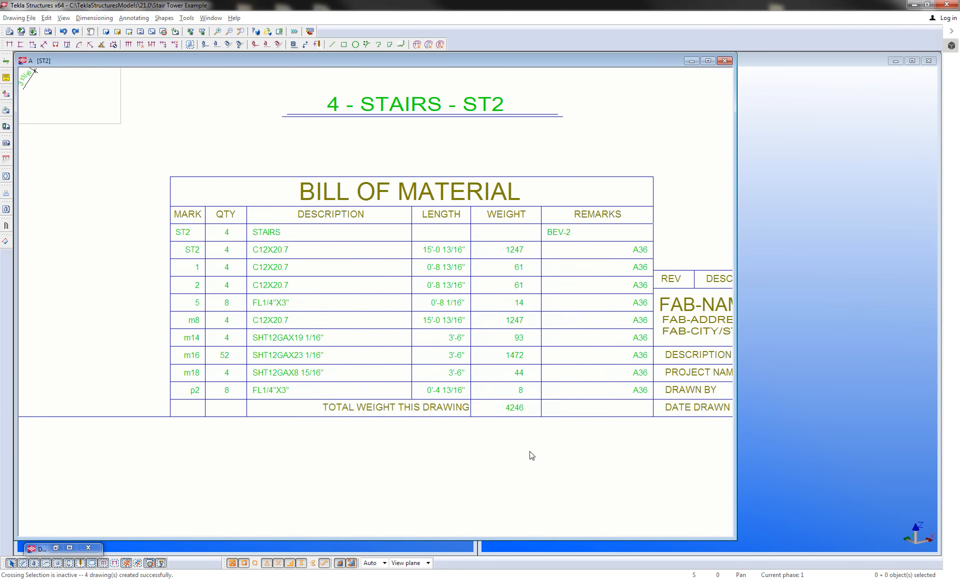
scroll(532, 456, down, 6)
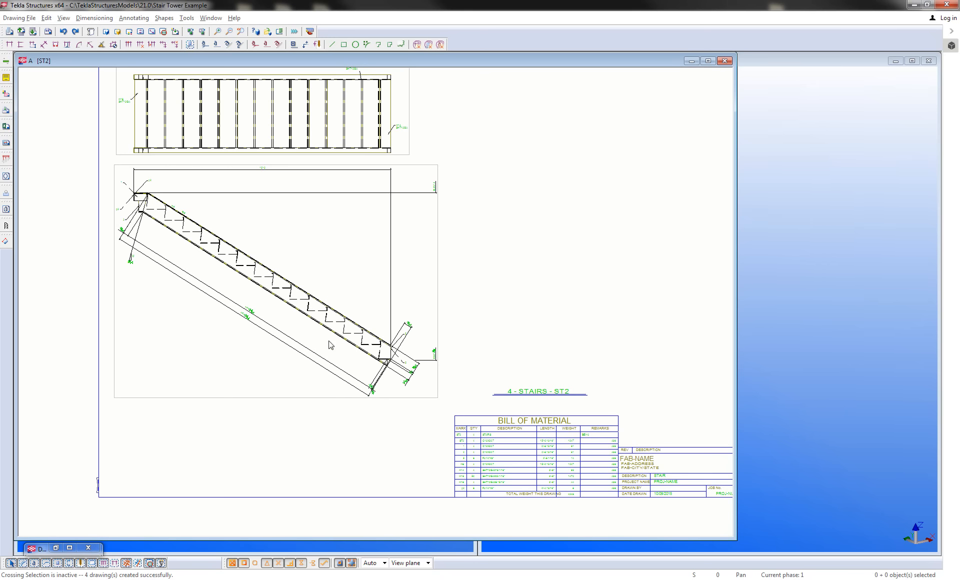
- Delete the automatic dimensions from the side elevation view of stair ST2
click(280, 376)
drag(298, 378, 259, 323)
key(Delete)
scroll(423, 401, up, 1)
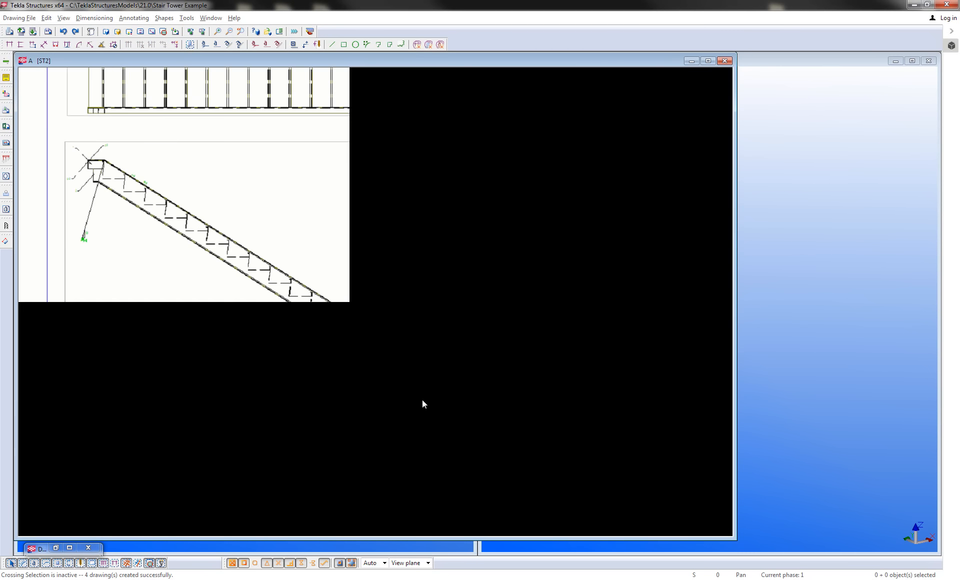
drag(395, 290, 394, 288)
key(Delete)
scroll(370, 263, down, 1)
mouse_move(352, 227)
middle_down()
mouse_move(382, 261)
mouse_move(375, 282)
middle_up()
scroll(355, 248, down, 1)
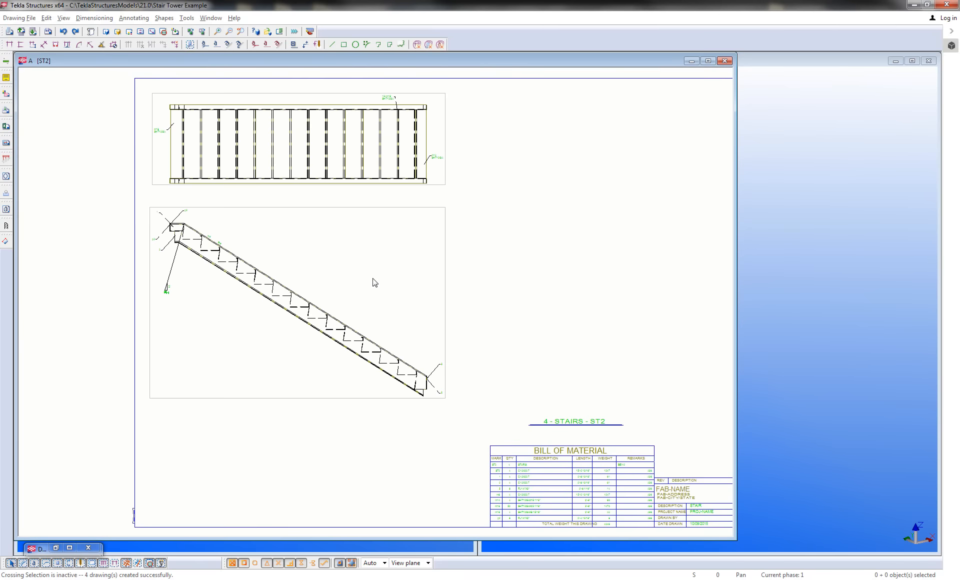
- Run the Zpan Stair Dimensions macro, picking the lowest tread's nosing as the first nosing point and the adjacent lower stringer end
scroll(375, 282, up, 1)
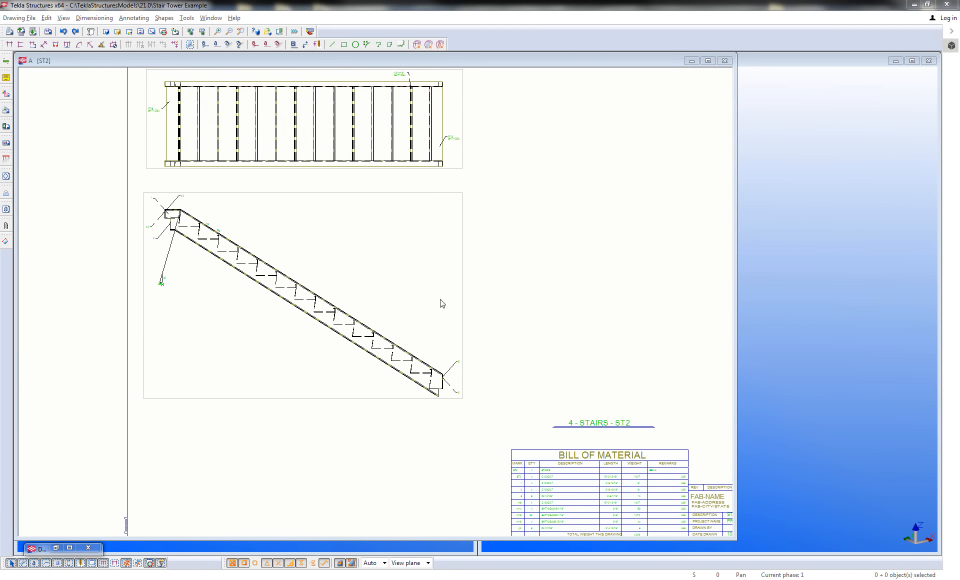
click(294, 31)
click(796, 145)
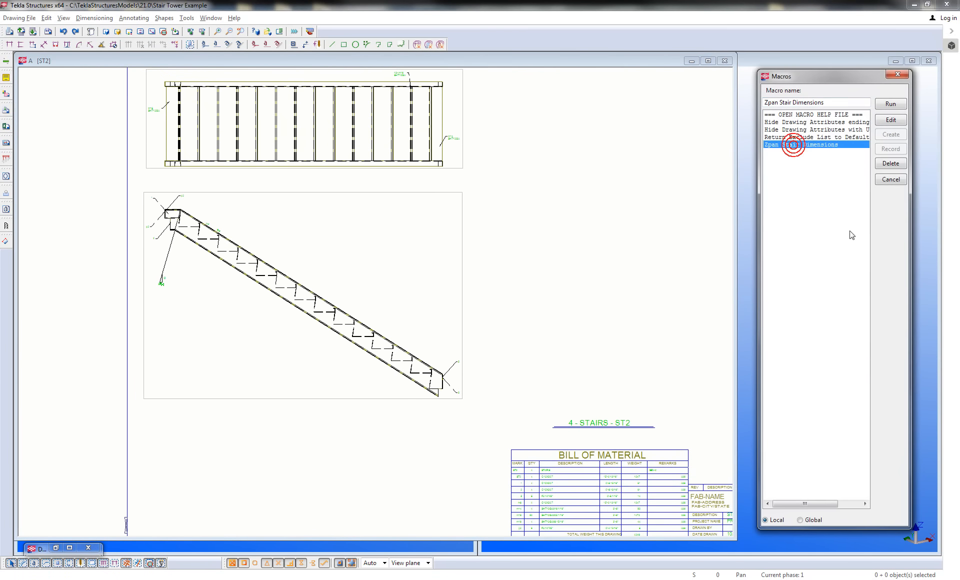
click(891, 103)
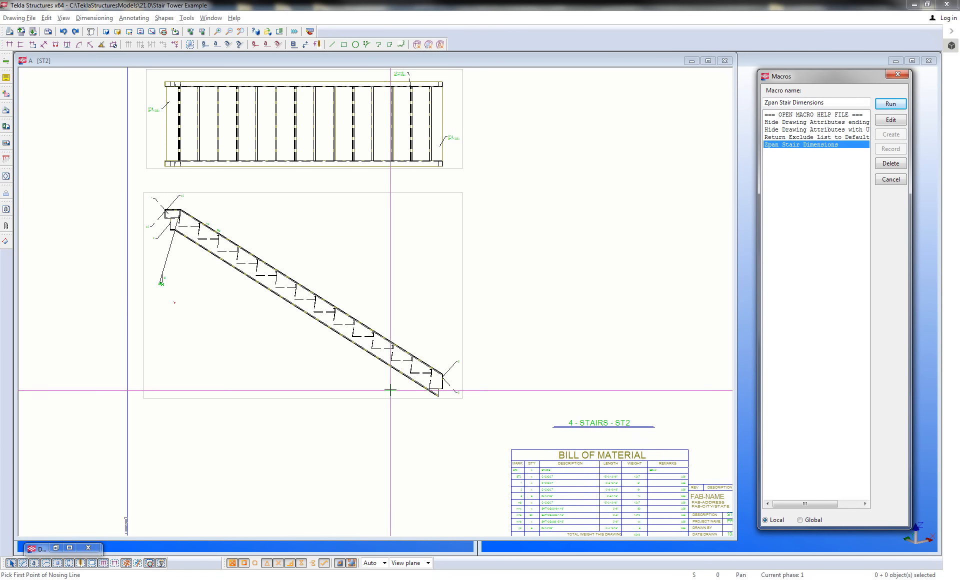
scroll(438, 388, up, 5)
scroll(456, 353, up, 4)
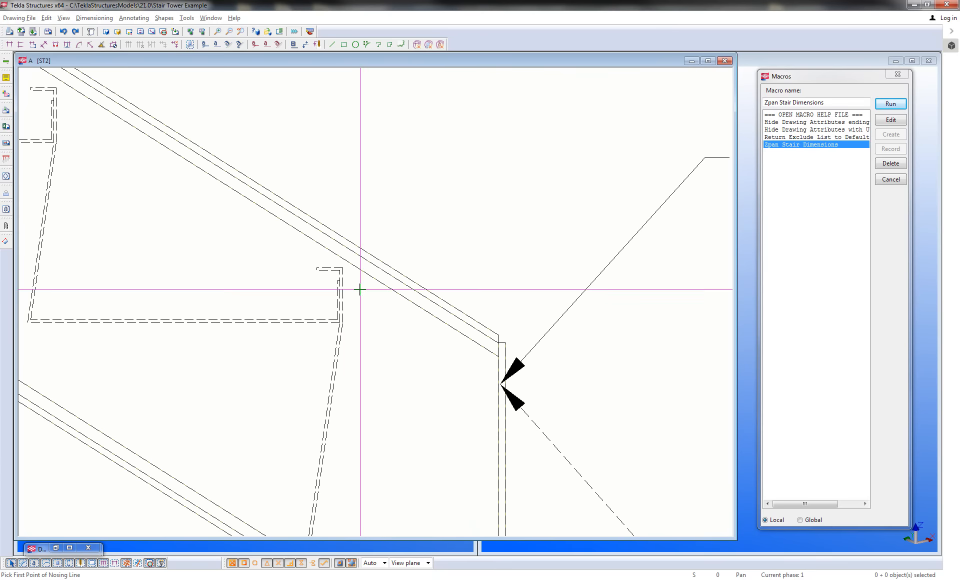
click(343, 268)
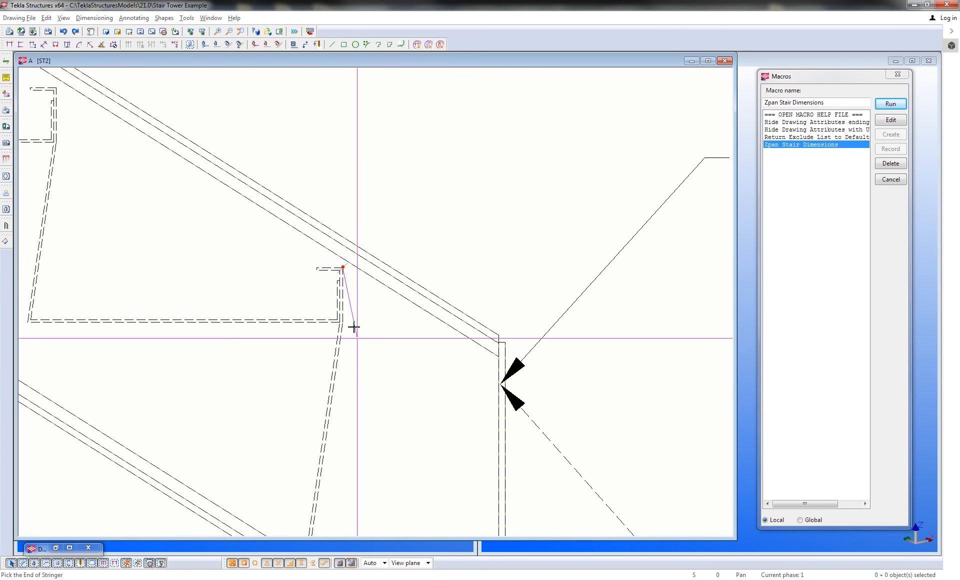
click(499, 336)
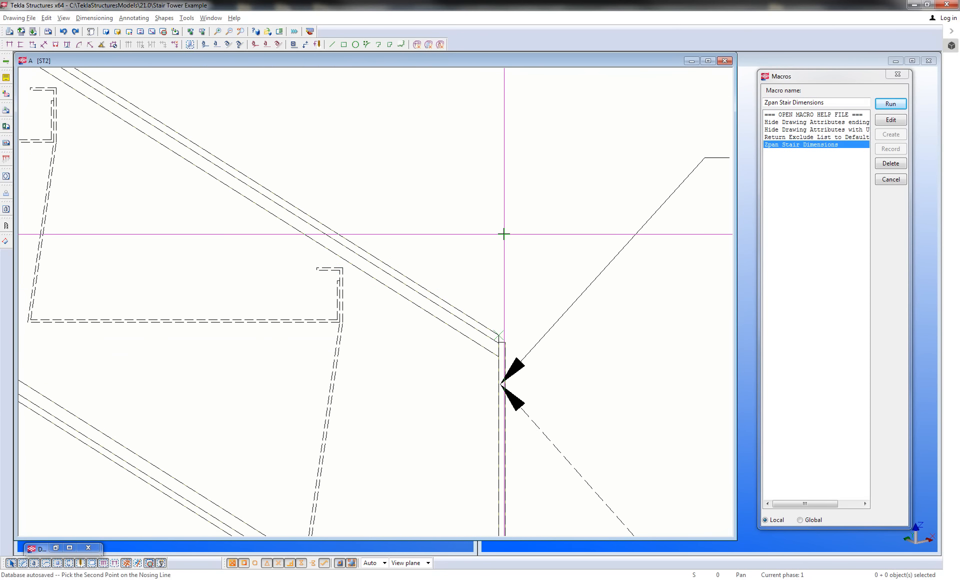
- Specify the top tread's nosing as the second nosing point and the upper stringer end to generate the stair dimensions
scroll(500, 256, down, 7)
middle_drag(360, 216, 682, 469)
scroll(338, 231, up, 12)
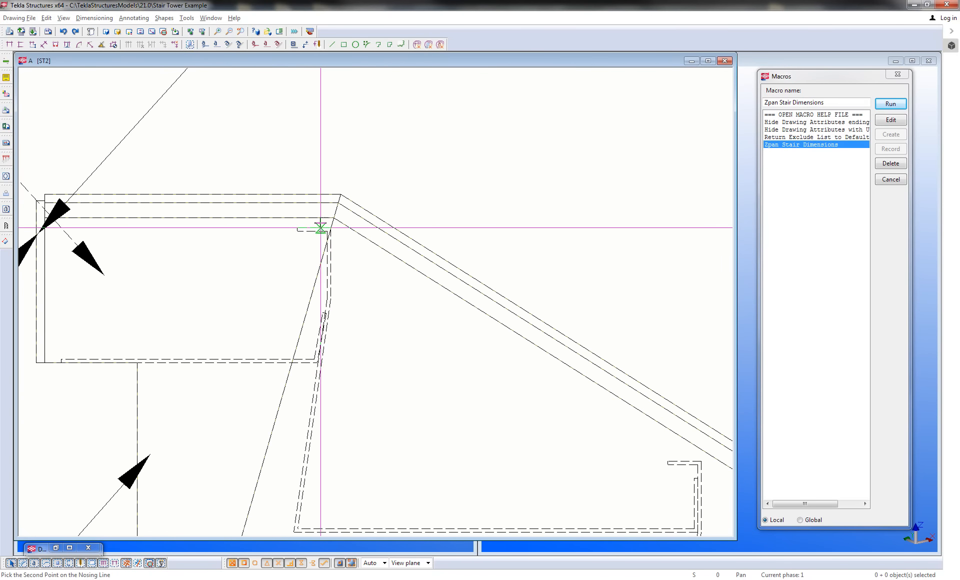
click(329, 228)
click(45, 194)
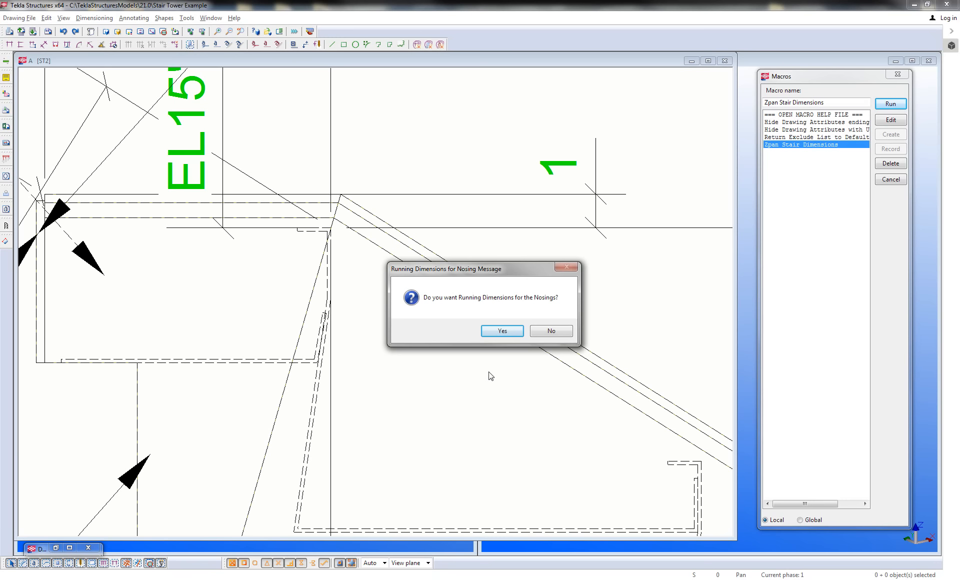
- Accept running dimensions for the nosings and decline locating connection parts at both the left and right ends
click(505, 333)
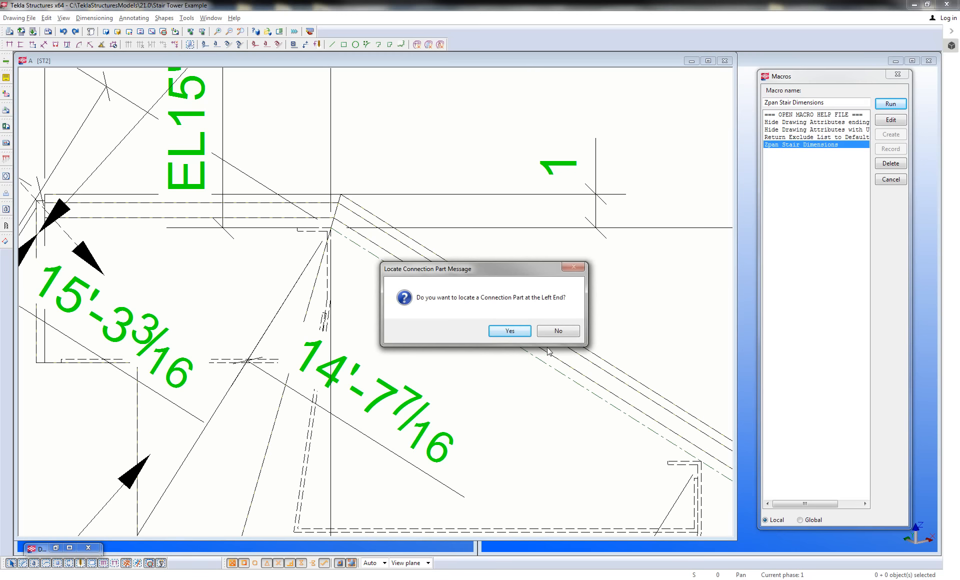
click(559, 331)
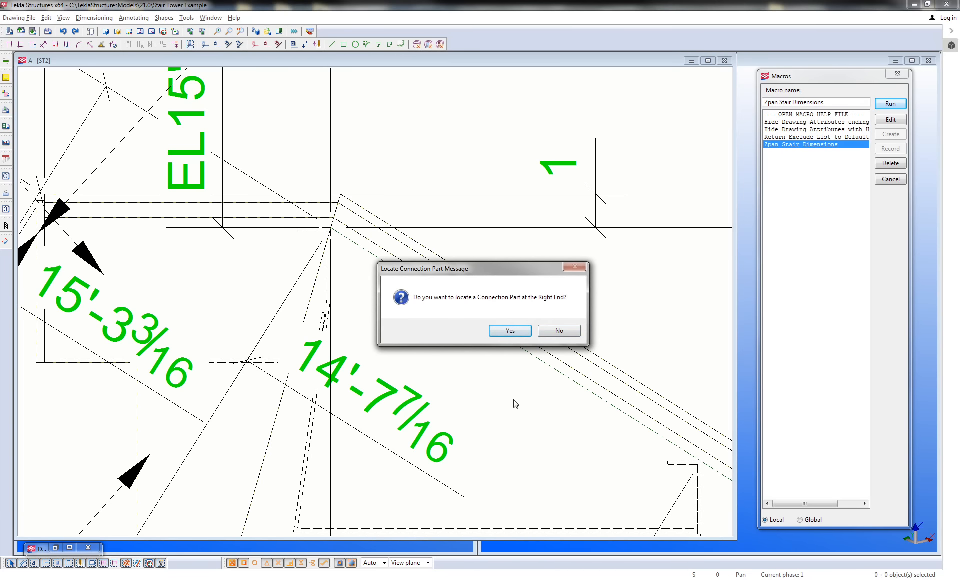
click(550, 334)
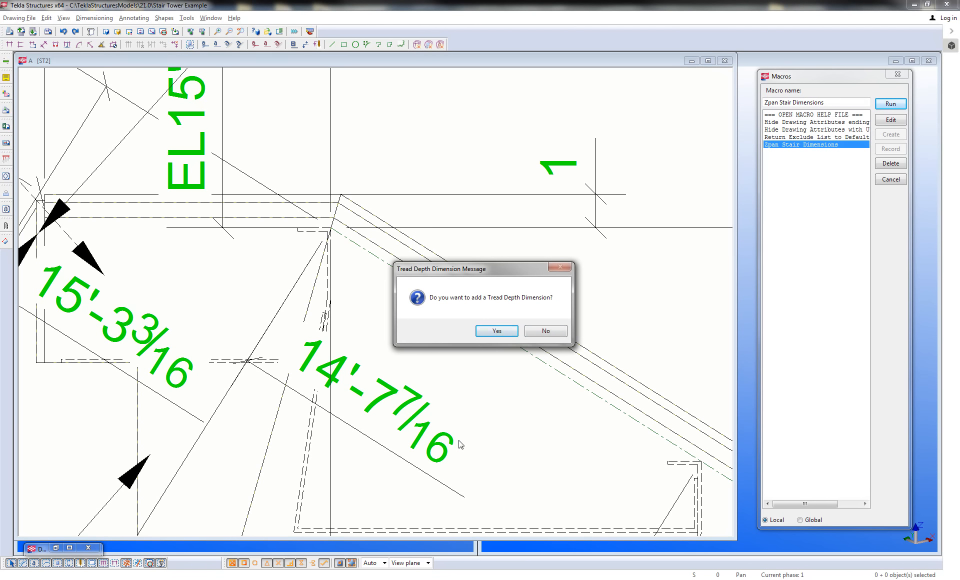
- Add a tread depth dimension between a tread pan's inner bottom corner and its nosing
click(493, 331)
scroll(529, 379, down, 1)
middle_drag(518, 383, 187, 177)
middle_drag(539, 401, 220, 195)
middle_drag(489, 334, 295, 213)
scroll(482, 350, up, 2)
click(488, 367)
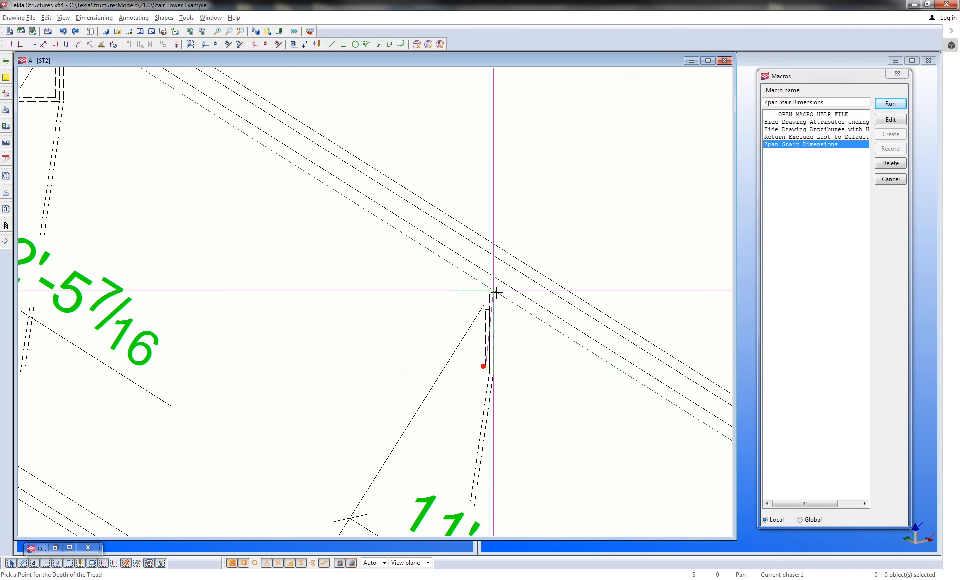
click(495, 290)
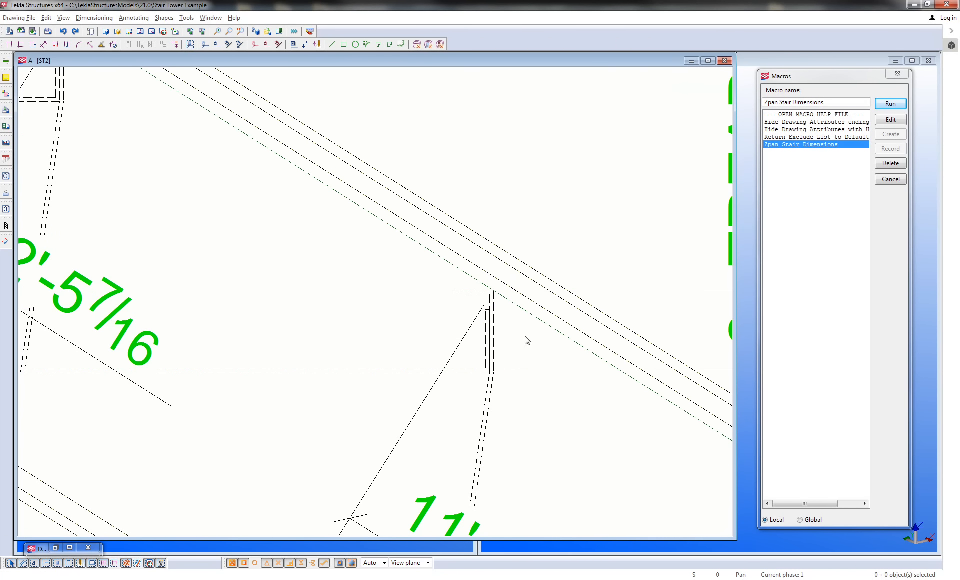
- Move the horizontal tread run dimension above the stair and the vertical riser dimension out beyond the stair's lower end
scroll(525, 343, down, 10)
middle_drag(624, 388, 434, 301)
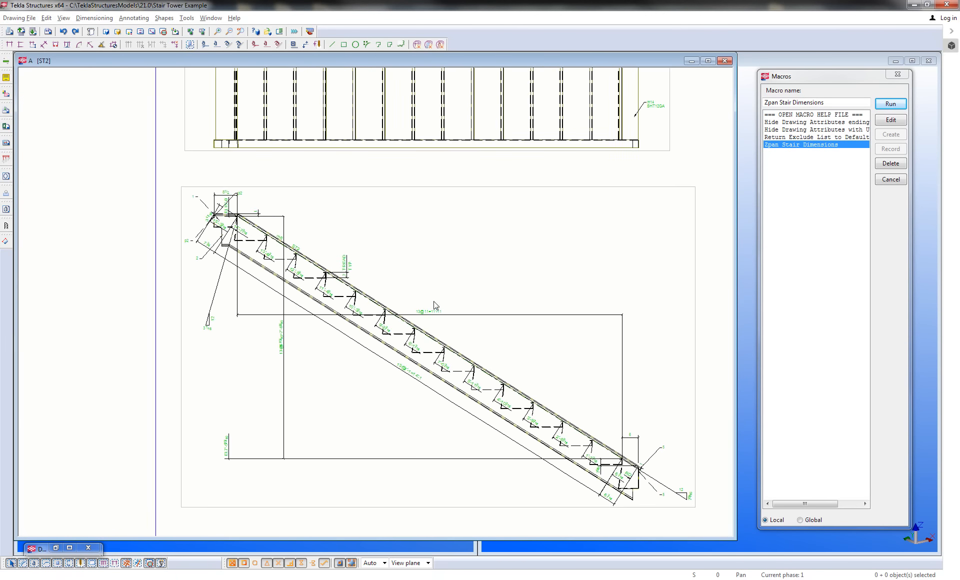
scroll(435, 304, down, 2)
drag(497, 314, 499, 209)
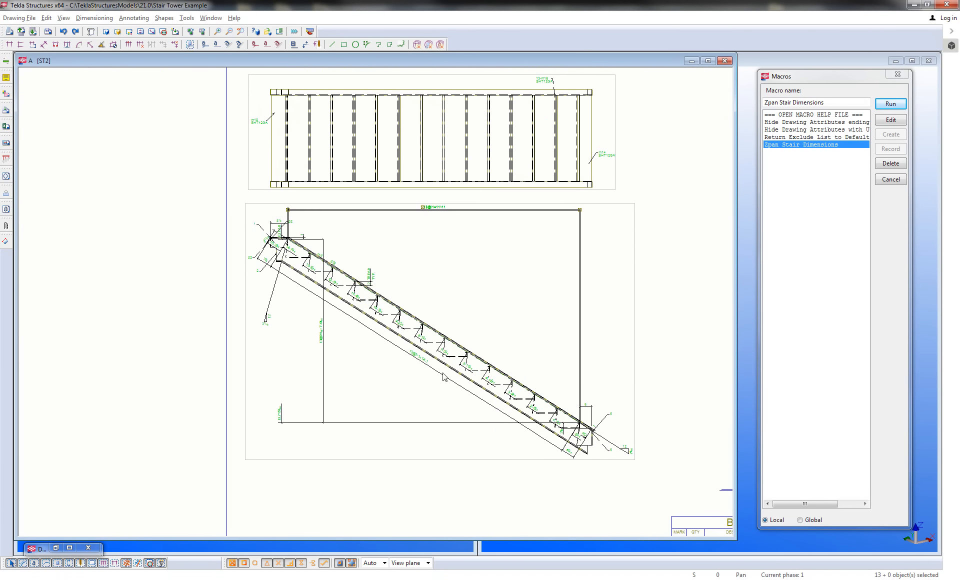
click(323, 398)
drag(466, 386, 616, 385)
scroll(605, 388, up, 1)
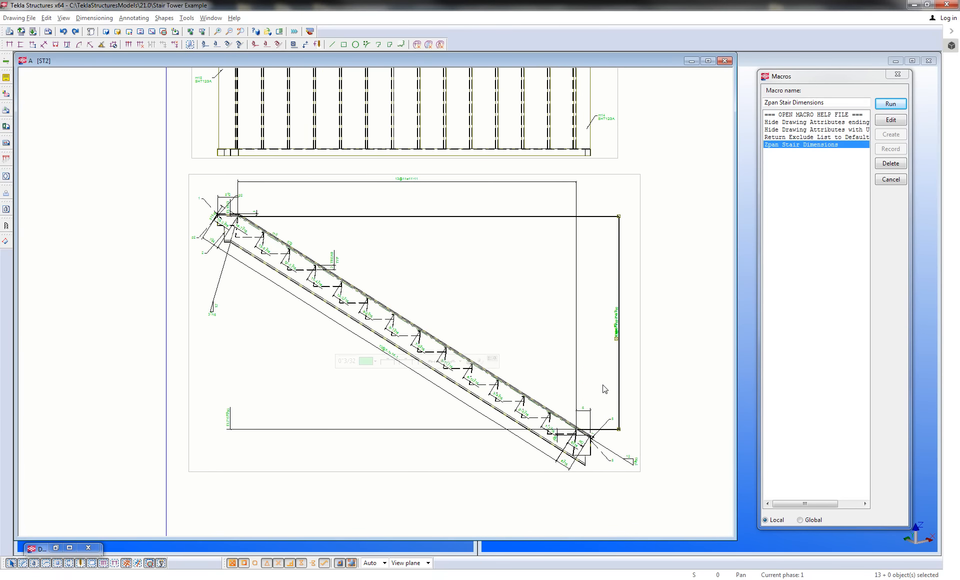
- Move the sloped nosing dimensions and the overall sloped stringer dimensions from below to above the stair stringer
click(304, 278)
drag(339, 300, 394, 238)
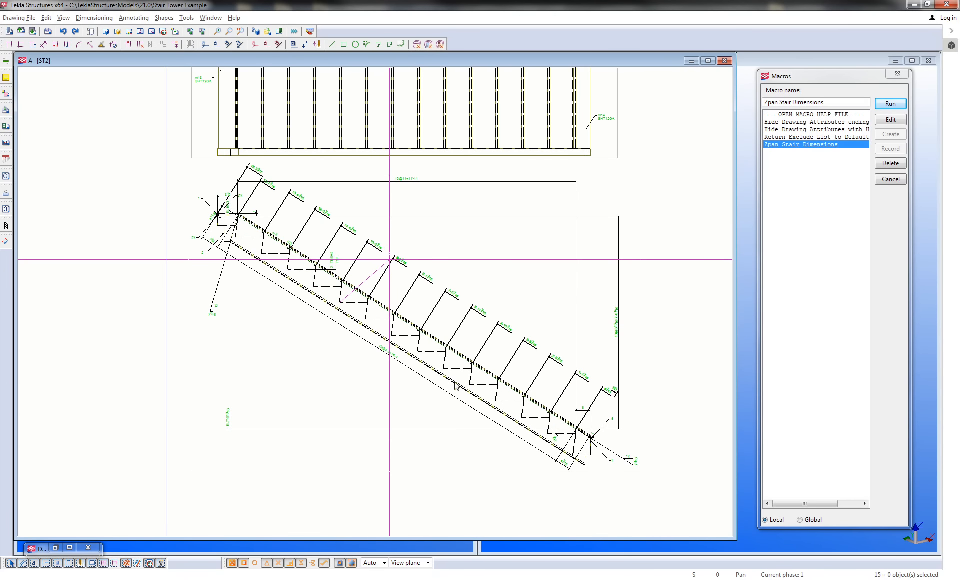
click(419, 376)
drag(419, 379, 486, 298)
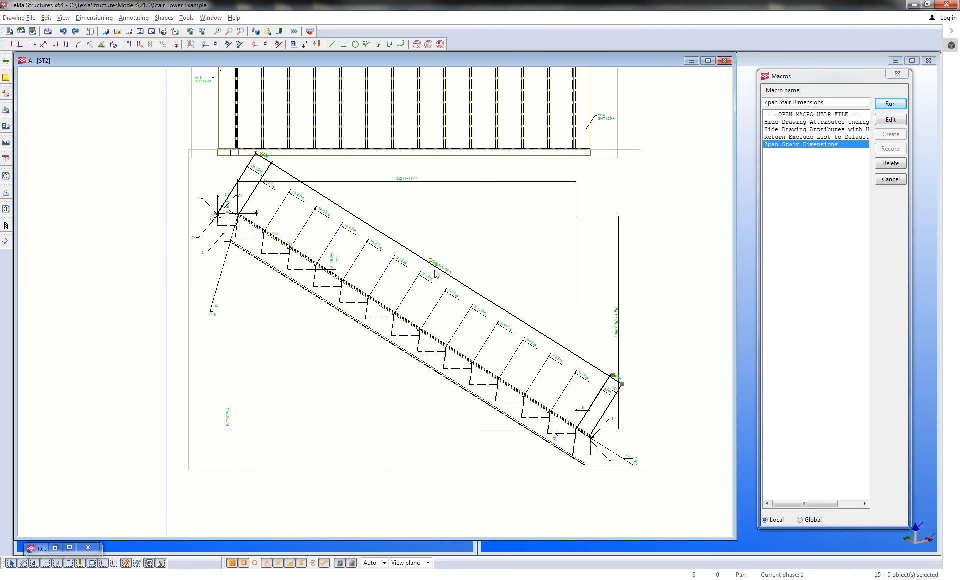
click(377, 384)
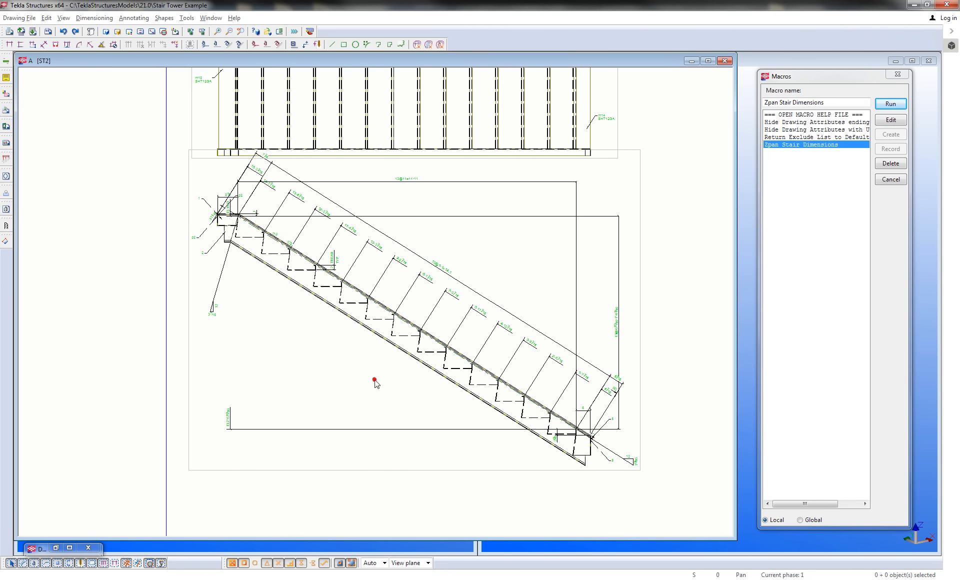
- Move the level marks at the stair's bottom and top out beyond the vertical riser dimension at the lower end
click(286, 429)
drag(264, 430, 673, 438)
click(332, 425)
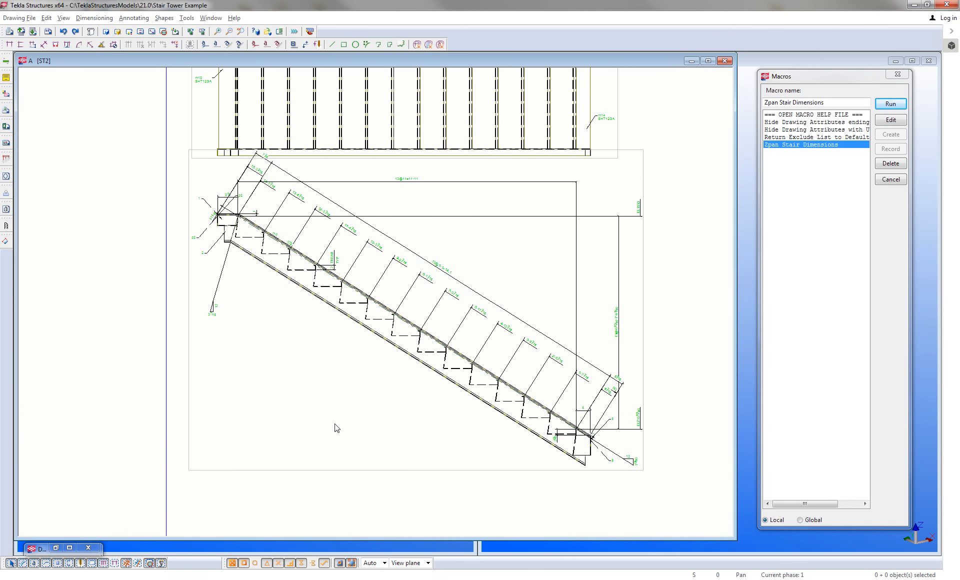
- Close stair drawing ST2 while keeping its changes, and dismiss the Macros dialog
click(724, 61)
click(253, 264)
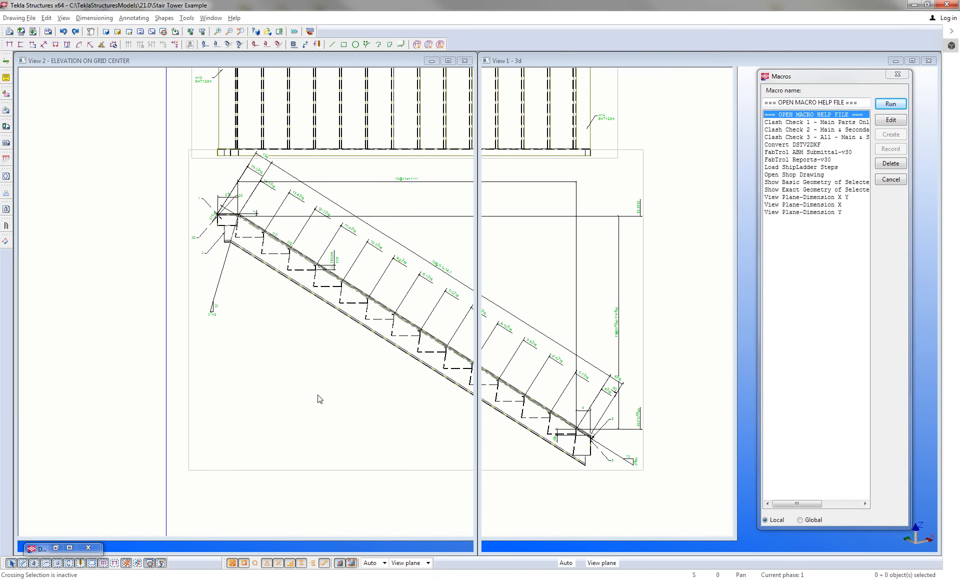
click(898, 74)
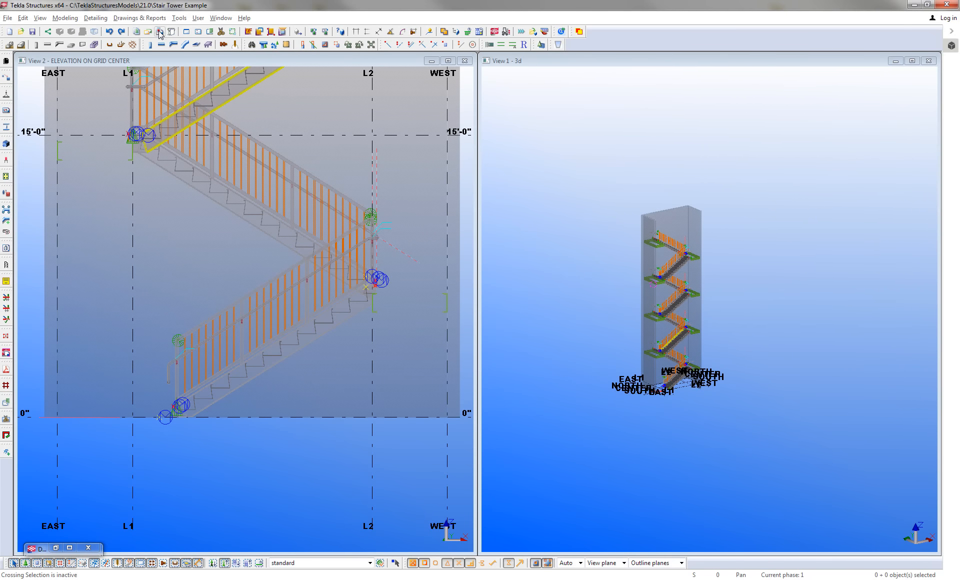
- Open the HR1 handrail drawing from the drawing list and minimize the list
click(160, 32)
double_click(542, 377)
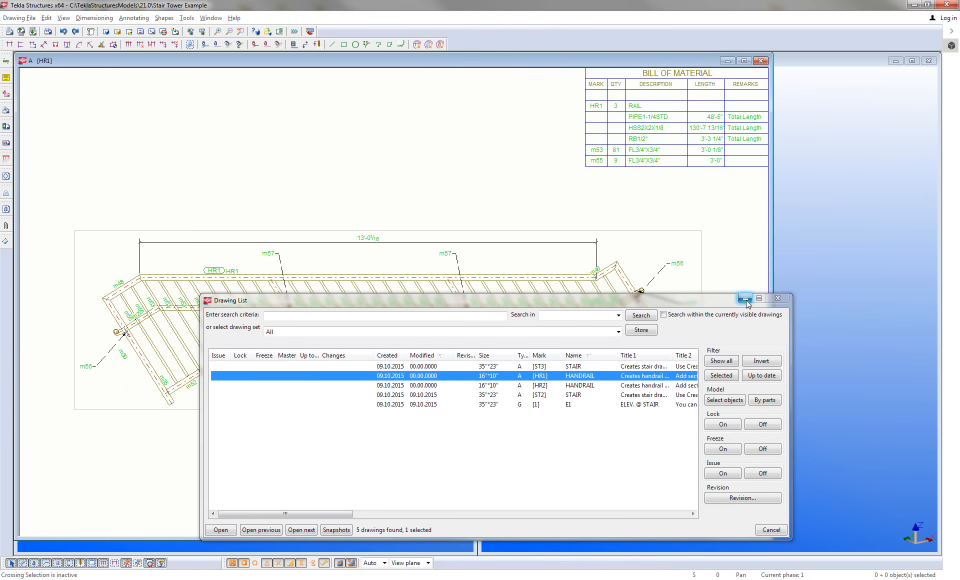
click(746, 299)
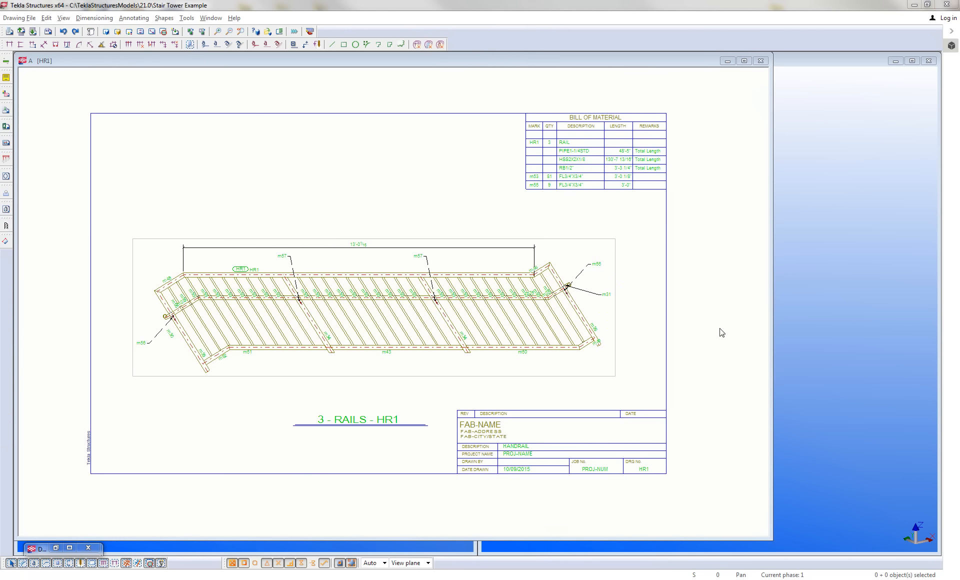
- Apply the saved HR=24x36 layout settings to the HR1 handrail drawing
double_click(702, 235)
click(637, 153)
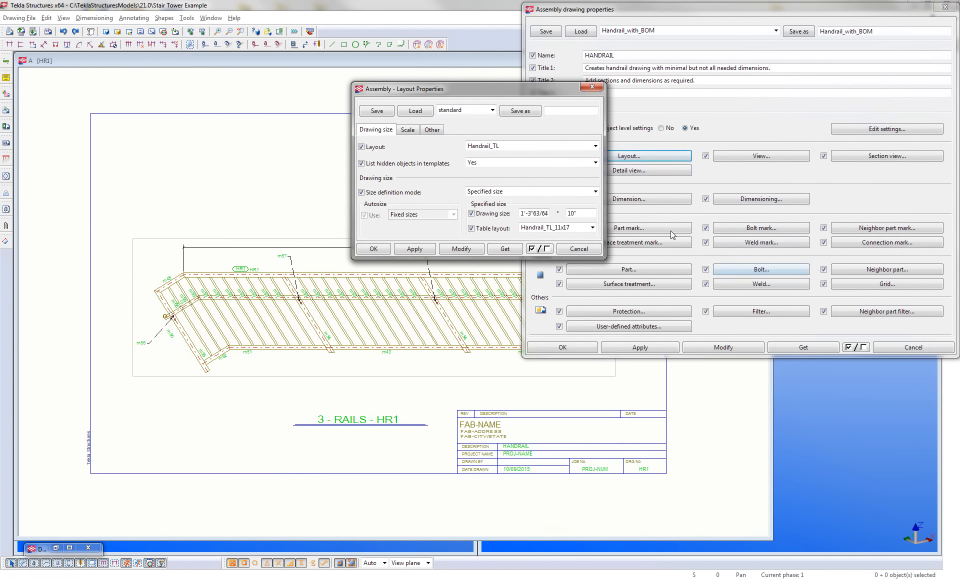
click(492, 110)
click(473, 129)
click(416, 111)
click(462, 249)
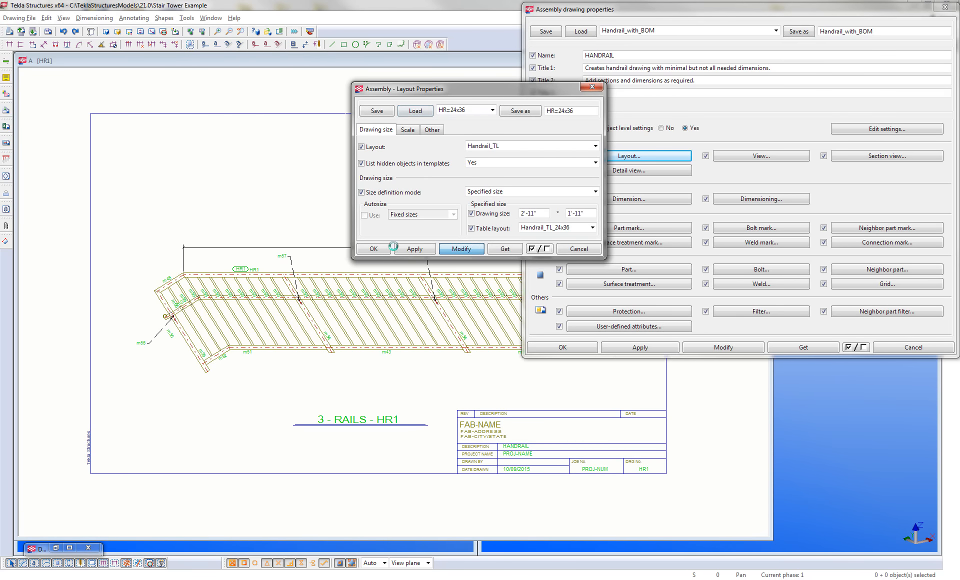
click(577, 249)
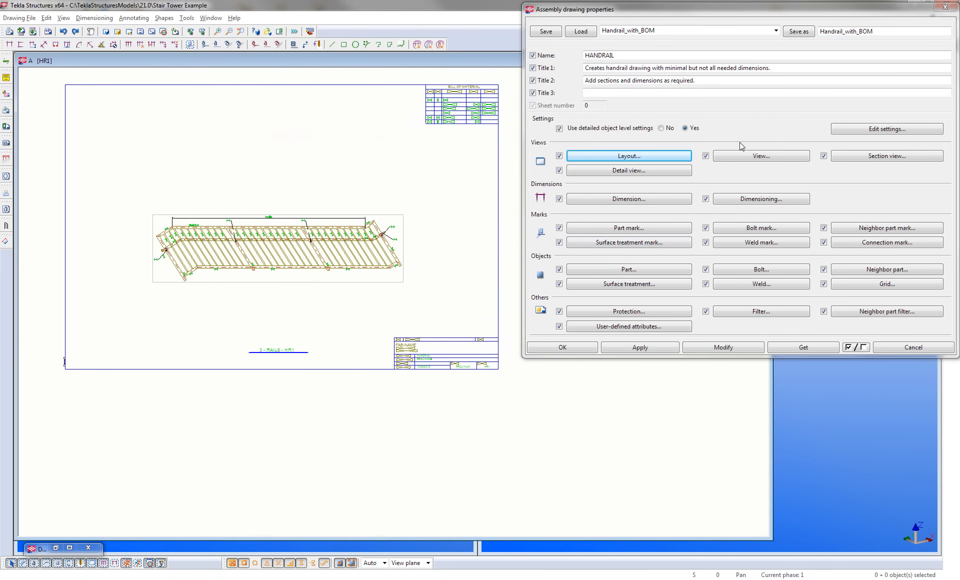
- Set the handrail view's coordinate system to model, modify the drawing with it and accept the drawing properties
click(760, 156)
click(702, 171)
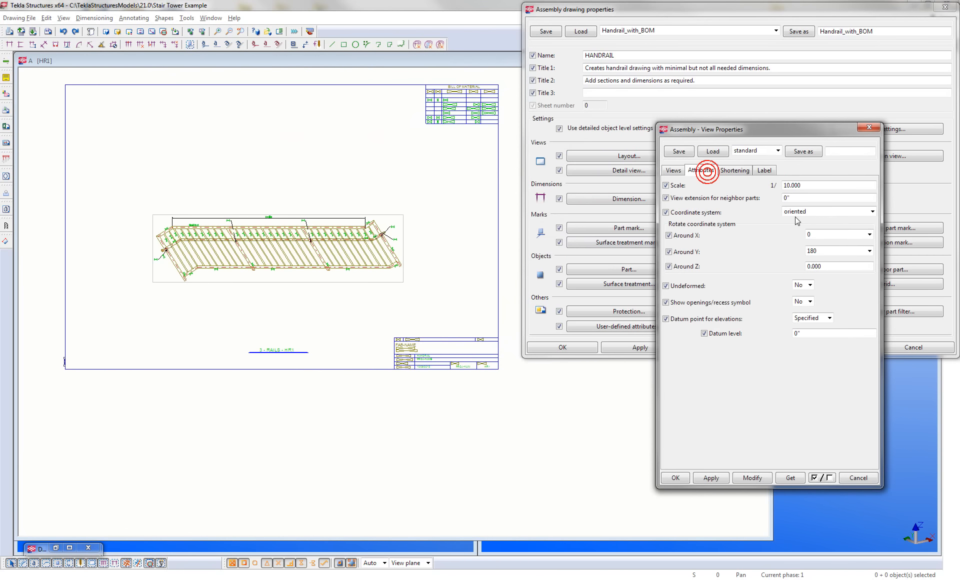
click(807, 213)
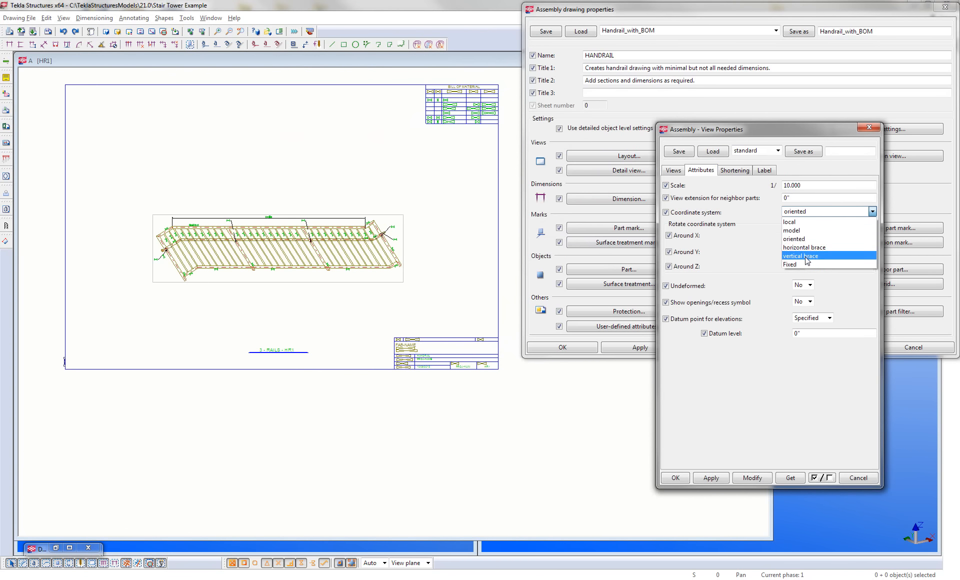
click(799, 230)
click(751, 478)
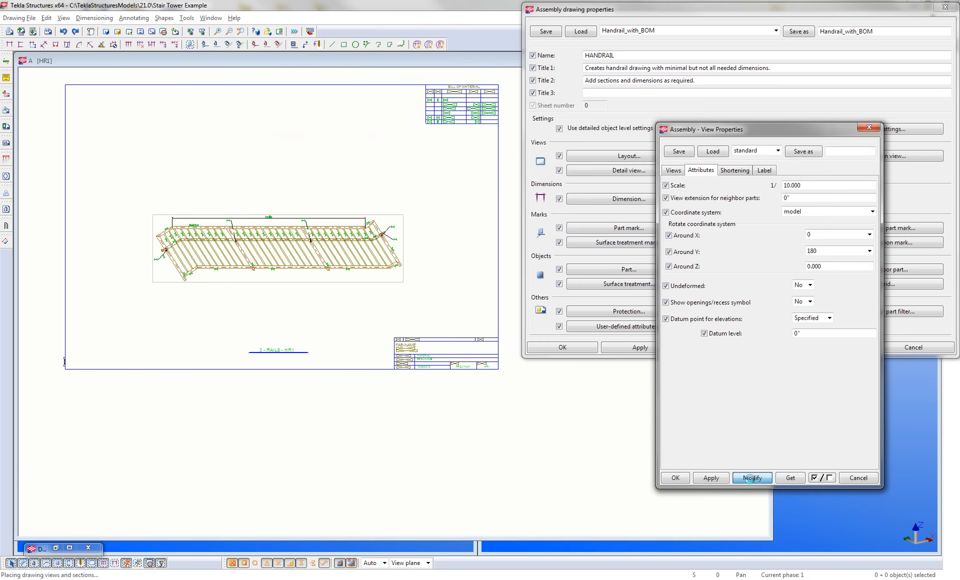
click(675, 478)
click(562, 347)
- Delete the automatic sloped dimension above the handrail's top rail
scroll(395, 212, up, 4)
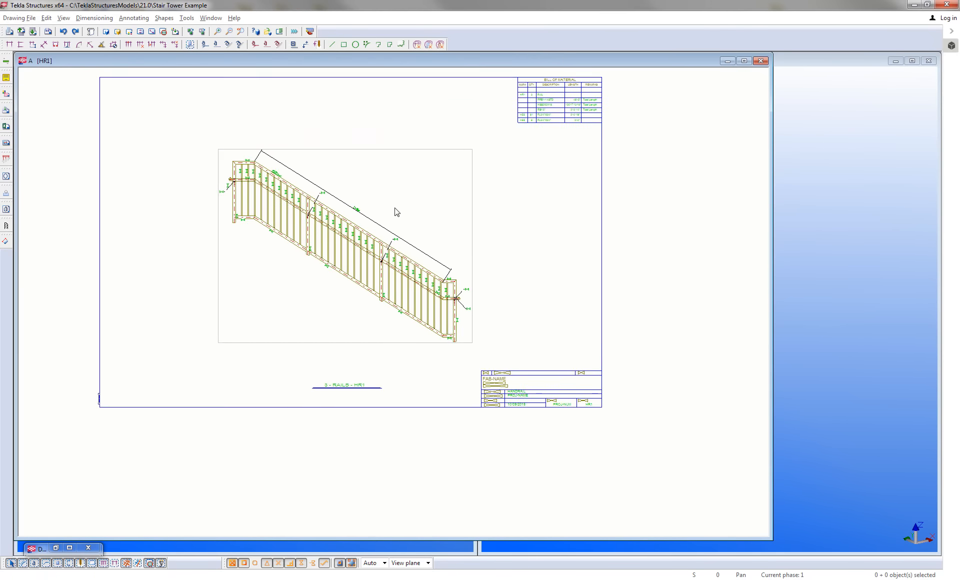
middle_drag(609, 256, 592, 274)
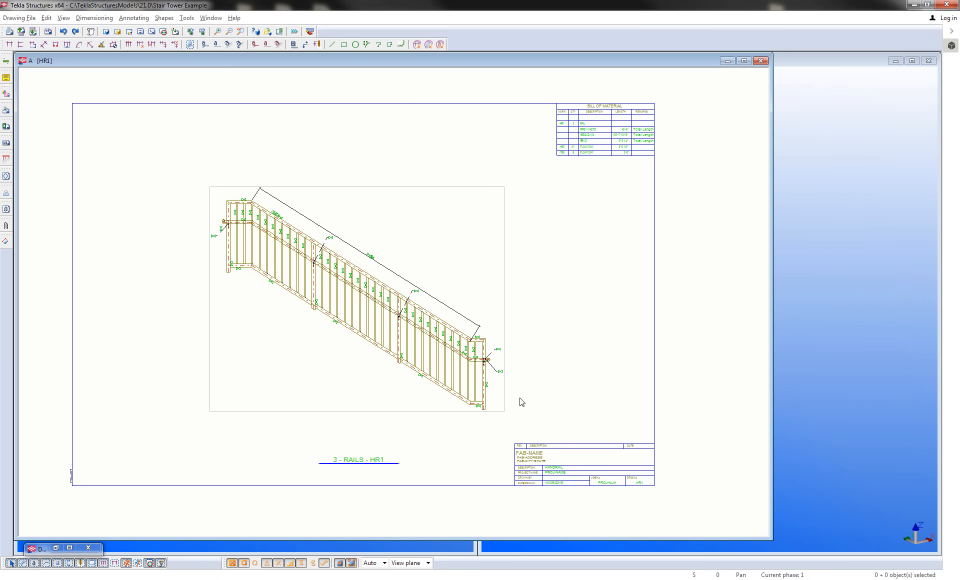
click(392, 273)
key(Delete)
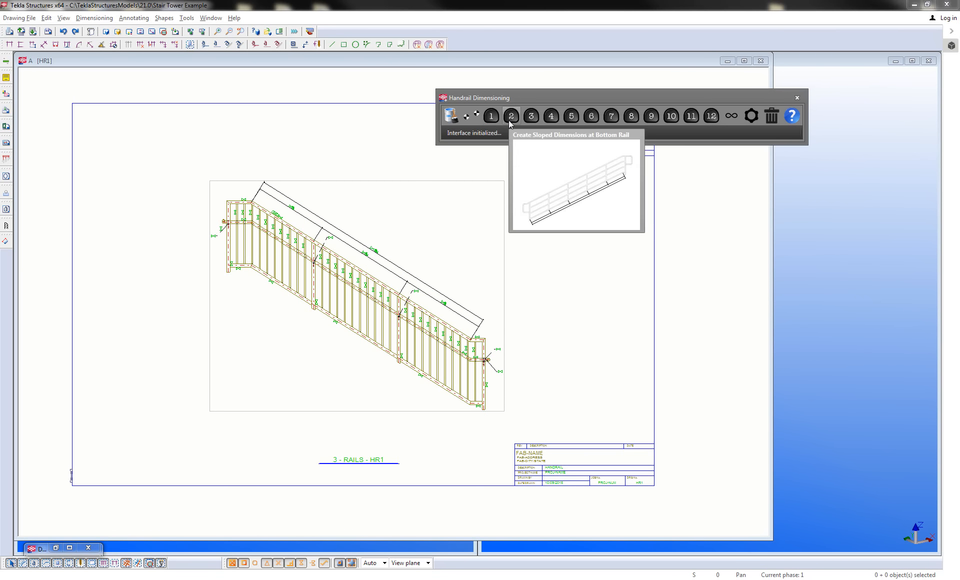
- Use Handrail Dimensioning to add dimensions at both rail end sections and horizontal post and overall dimensions above the handrail
click(543, 118)
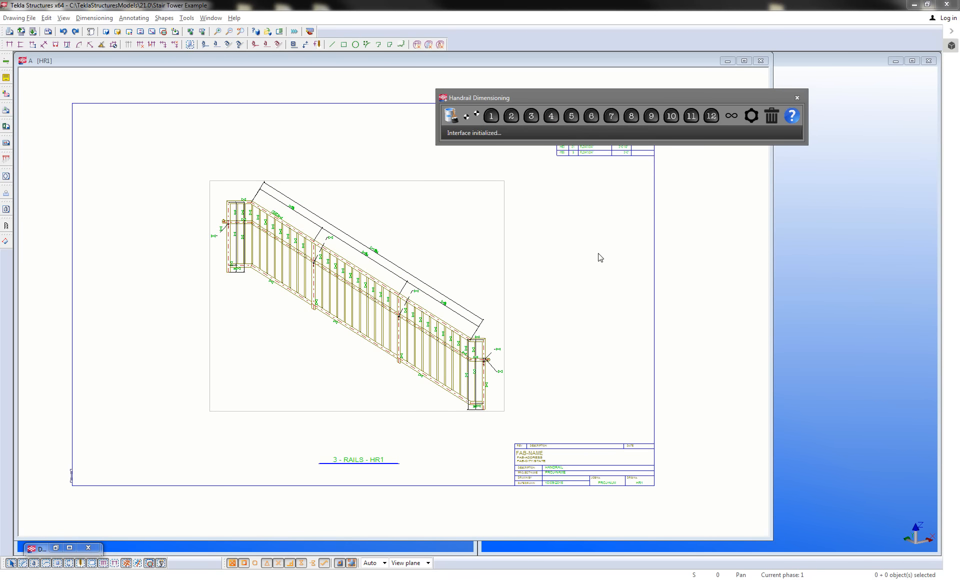
click(594, 118)
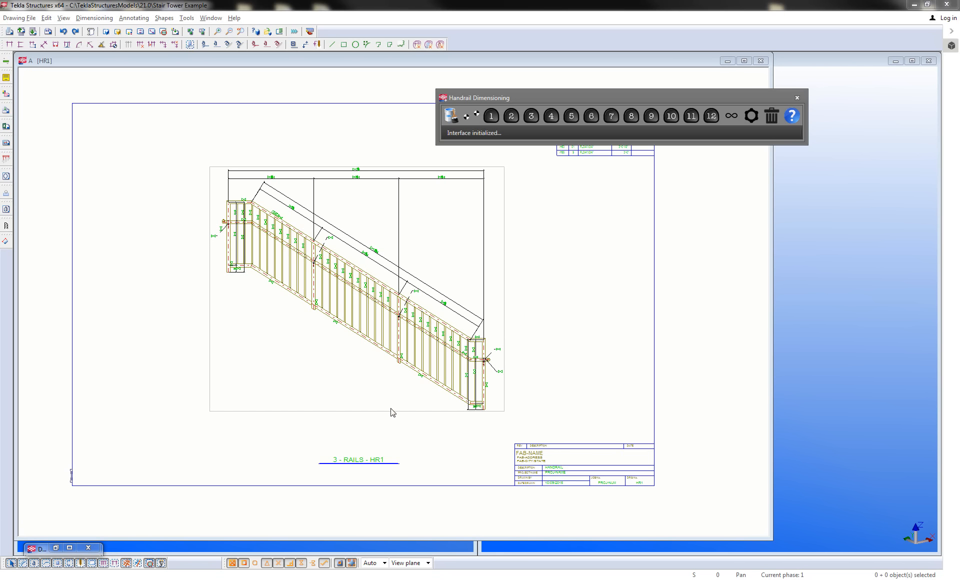
click(798, 98)
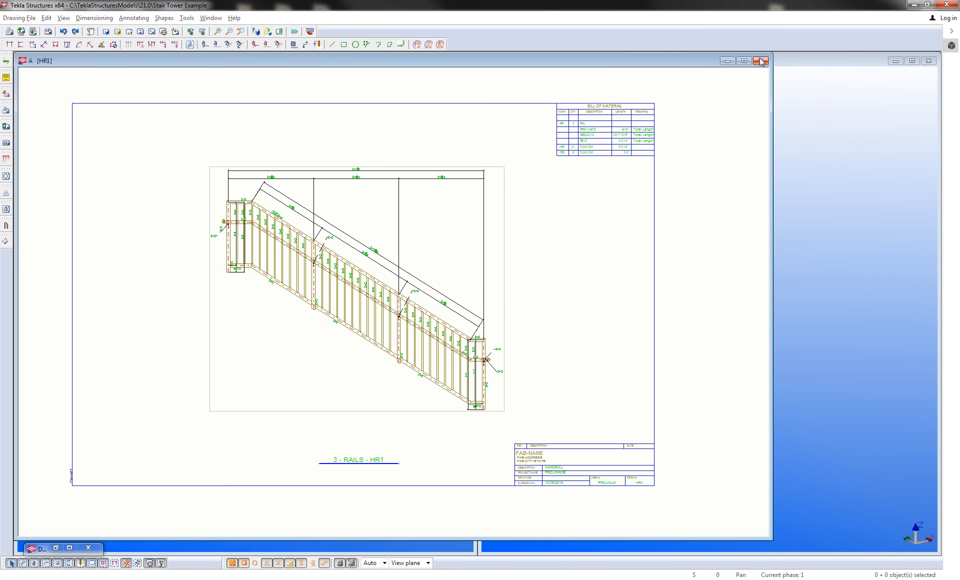
- Close the HR1 handrail drawing, keeping the changes and creating a snapshot
click(761, 60)
click(251, 267)
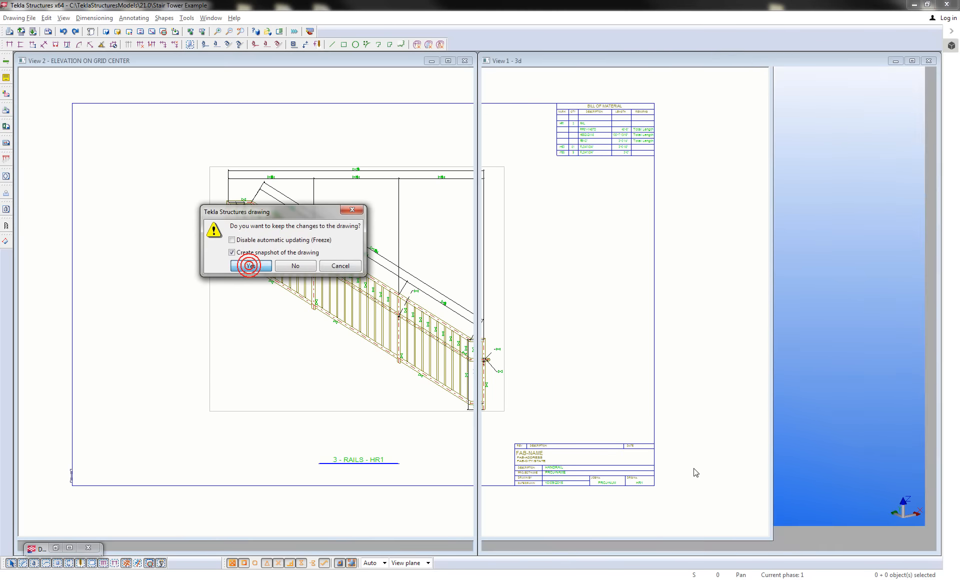
- Close the elevation view and tile the remaining 3D view so it fills the workspace with the whole stair tower
click(464, 61)
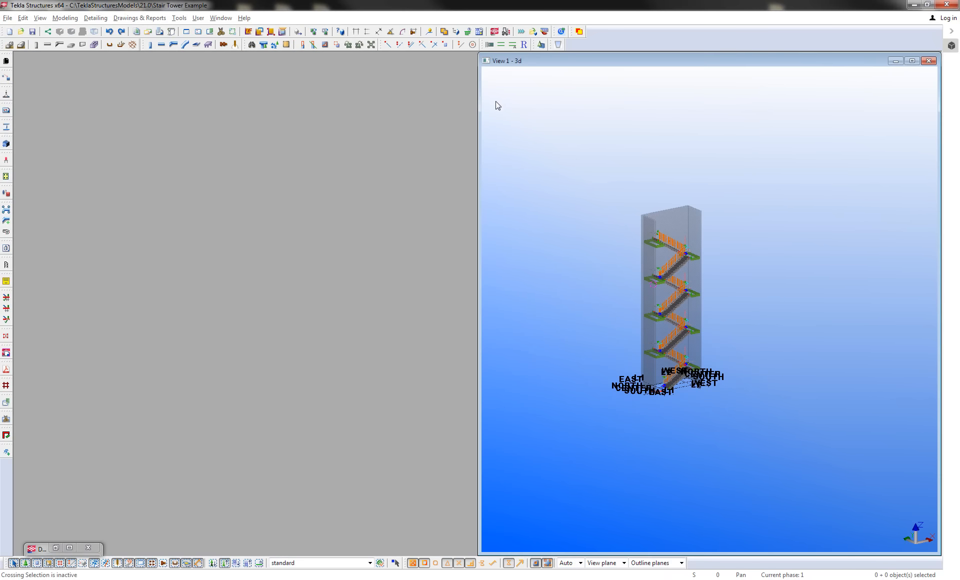
key(alt+w)
key(v)
scroll(576, 303, up, 2)
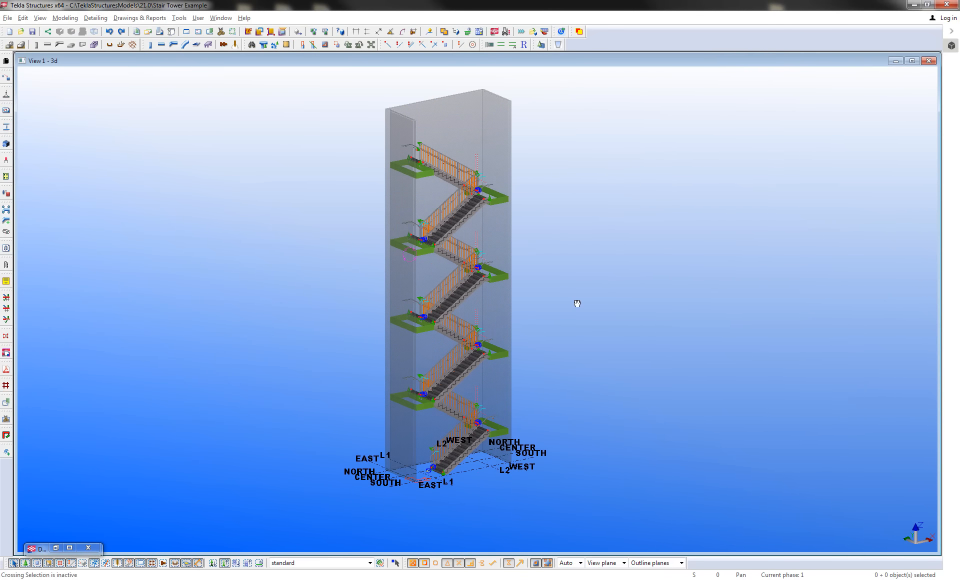